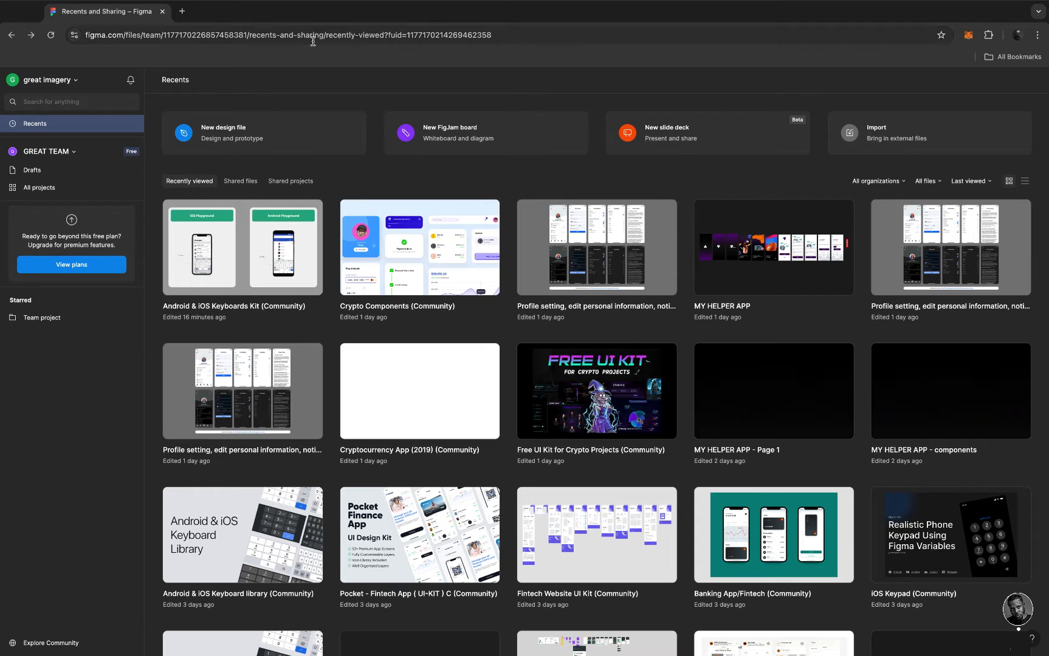
Create a new design file and add a 1440 × 1024 Desktop frame from the frame presets
click(212, 135)
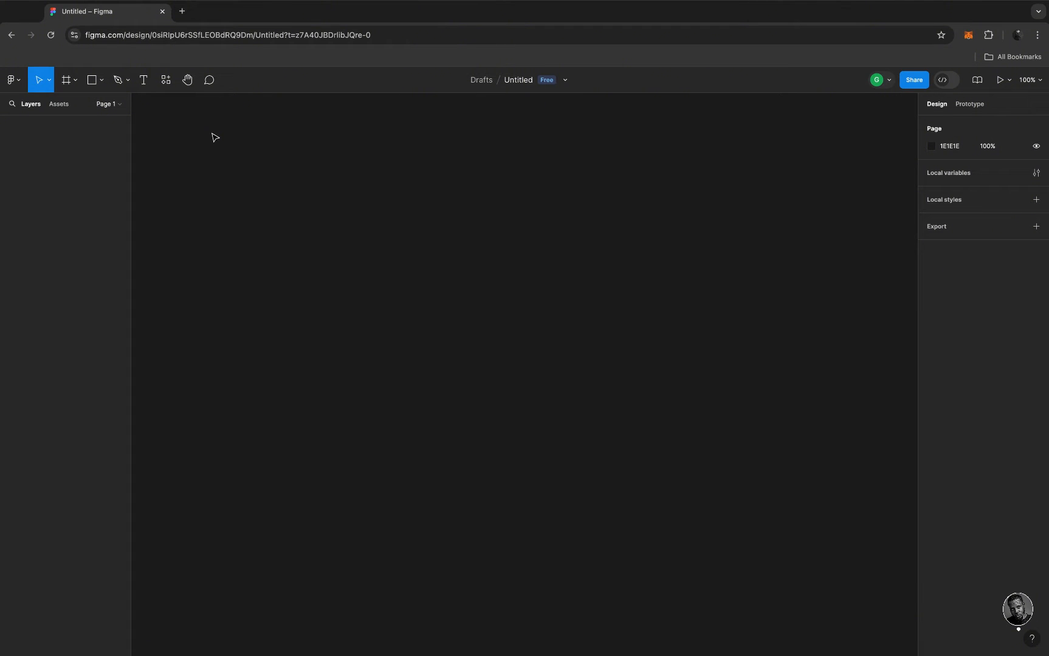
key(f)
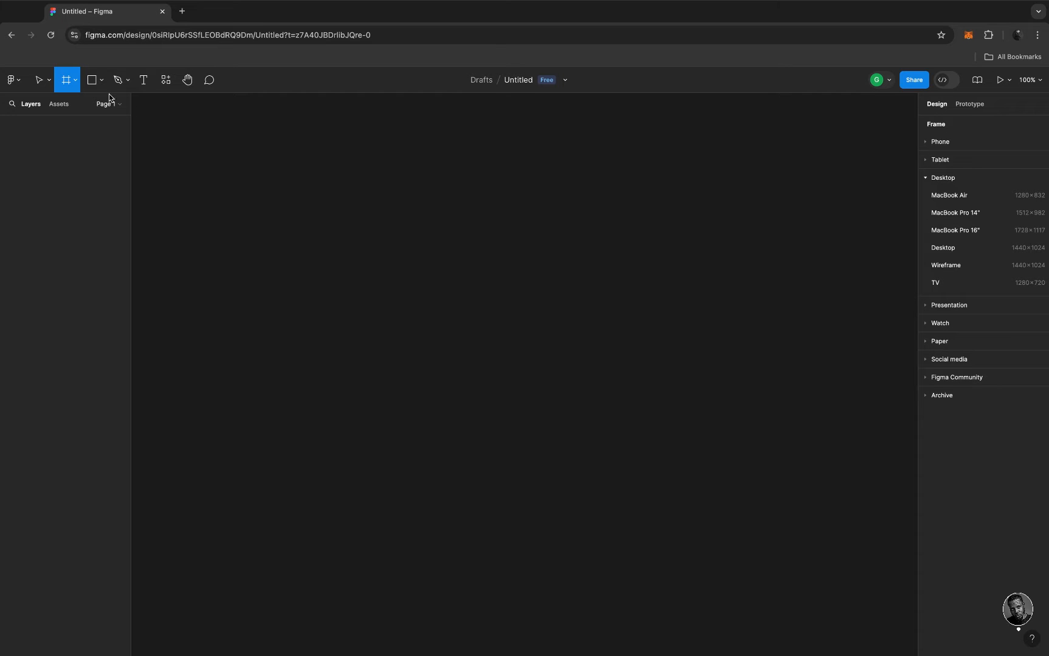
click(77, 82)
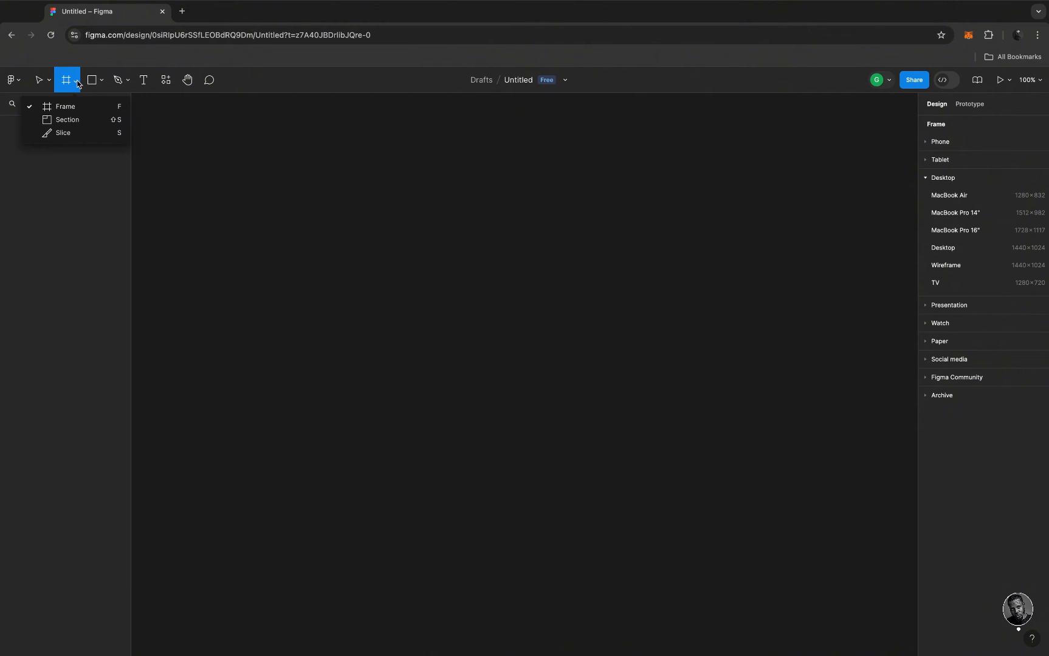
click(73, 104)
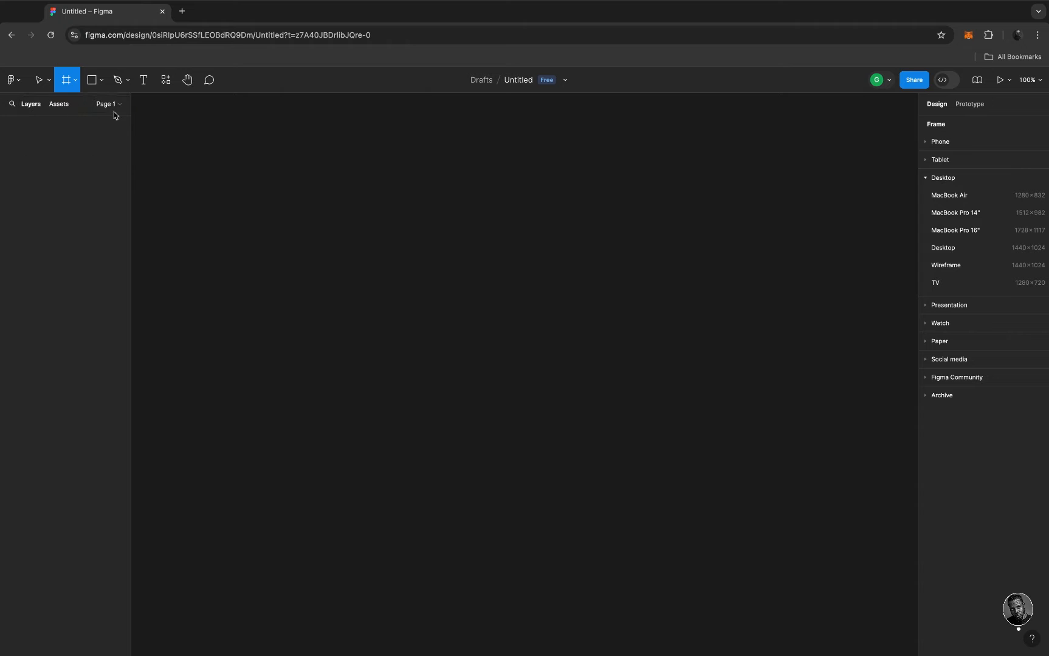
click(938, 248)
scroll(560, 298, down, 5)
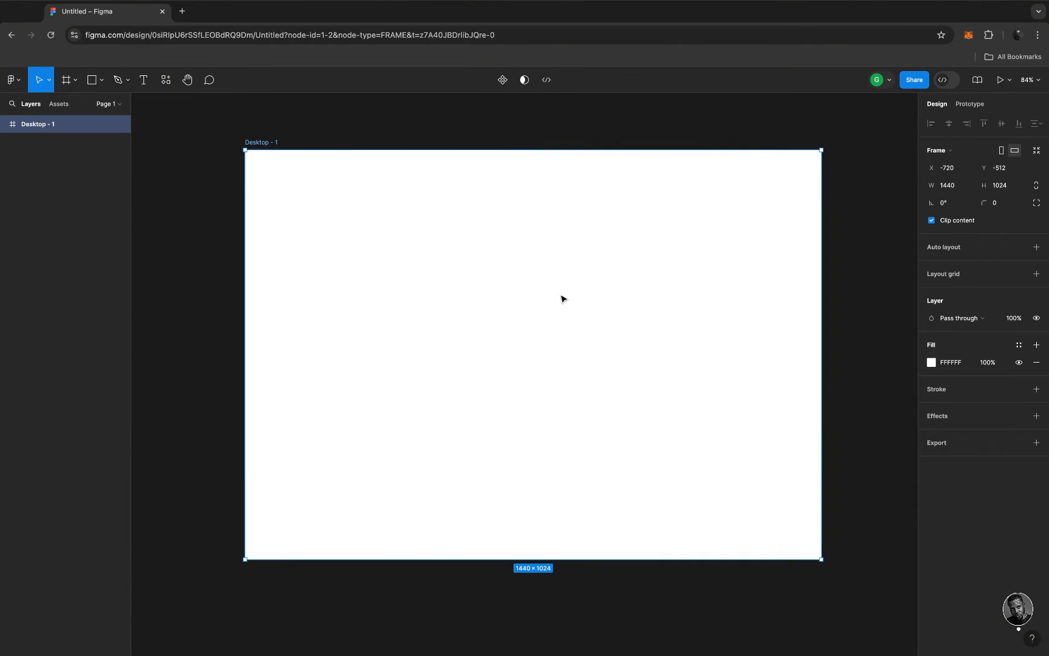
scroll(561, 298, right, 3)
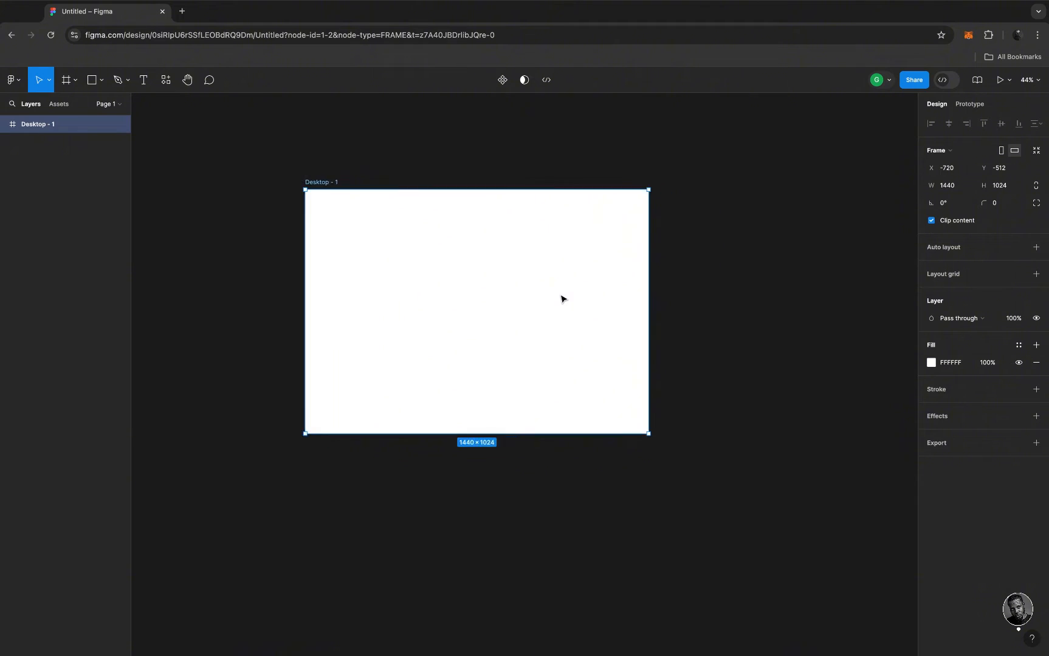
Add a layout grid to the Desktop frame, change its type to Columns and set the count to 12
click(770, 236)
click(280, 171)
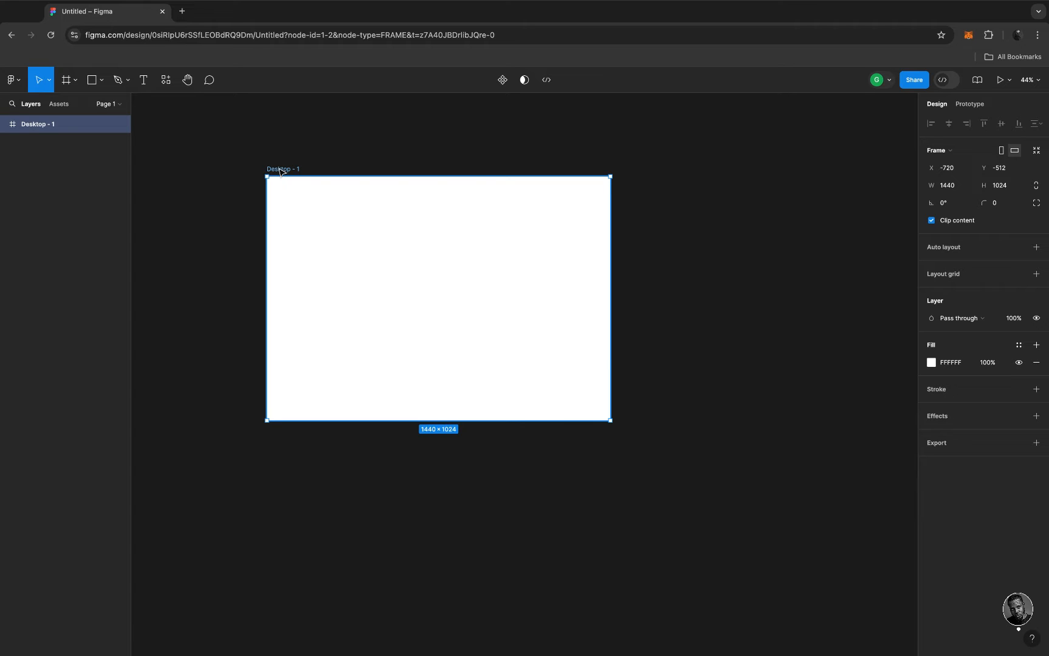
scroll(281, 172, up, 2)
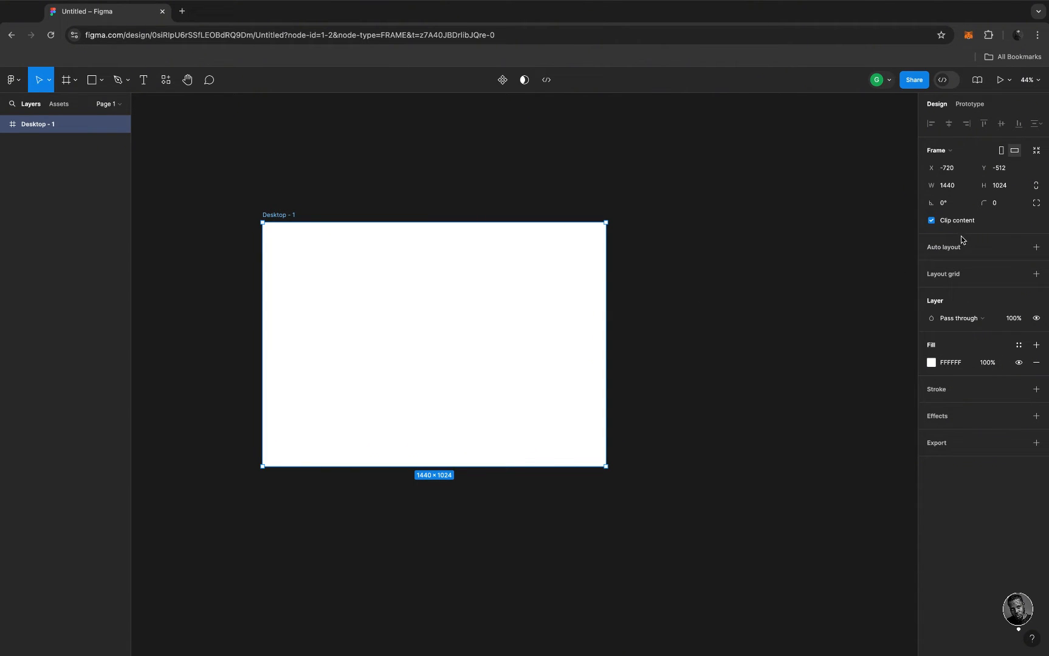
click(934, 276)
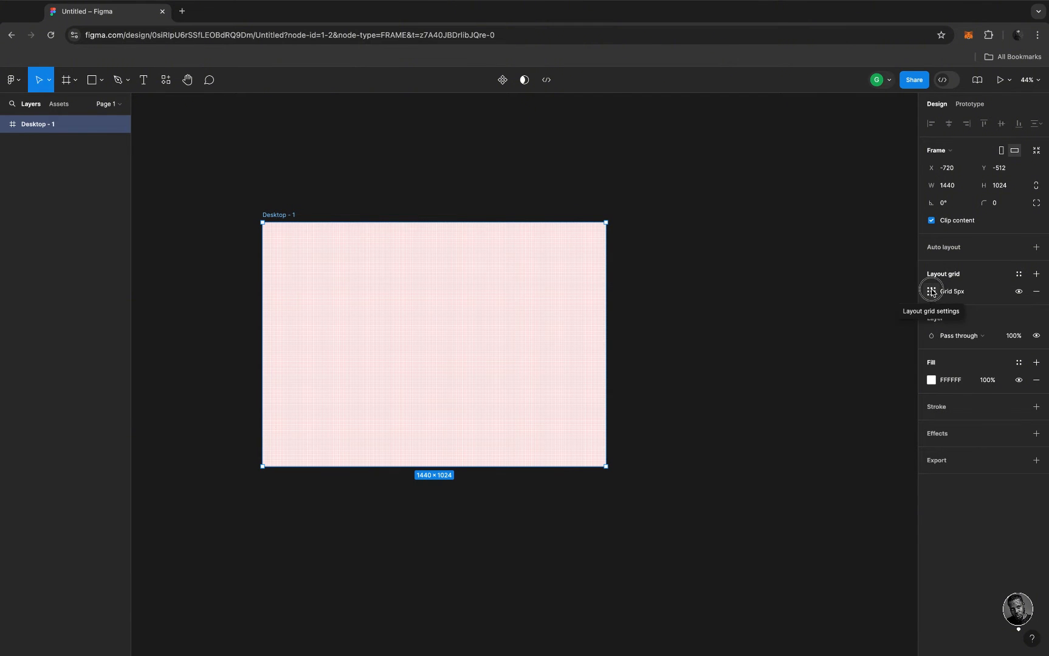
click(931, 291)
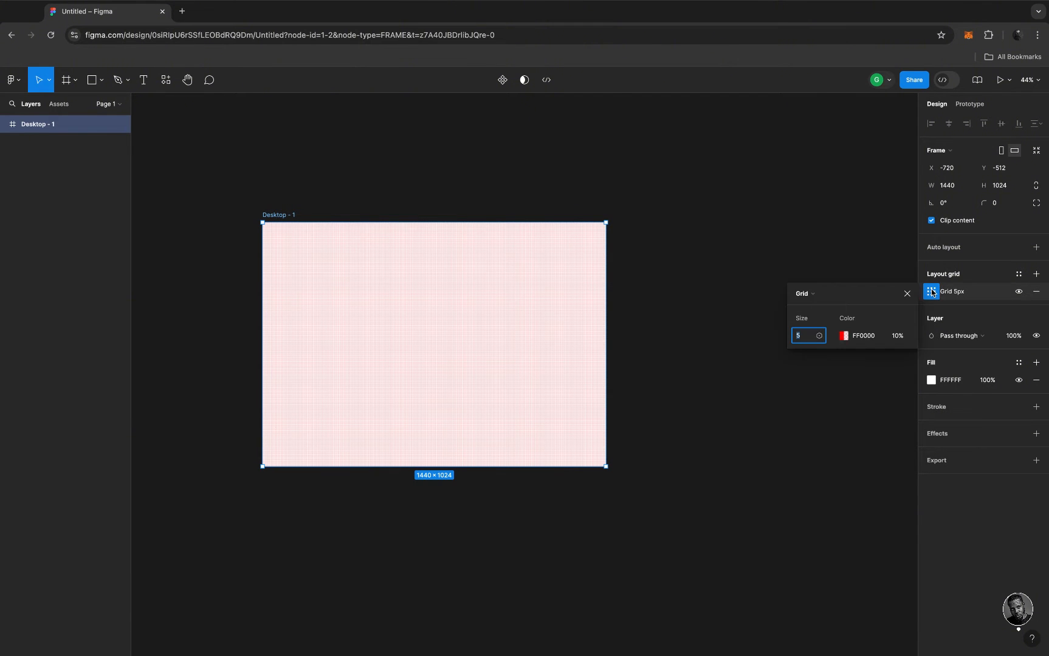
click(838, 296)
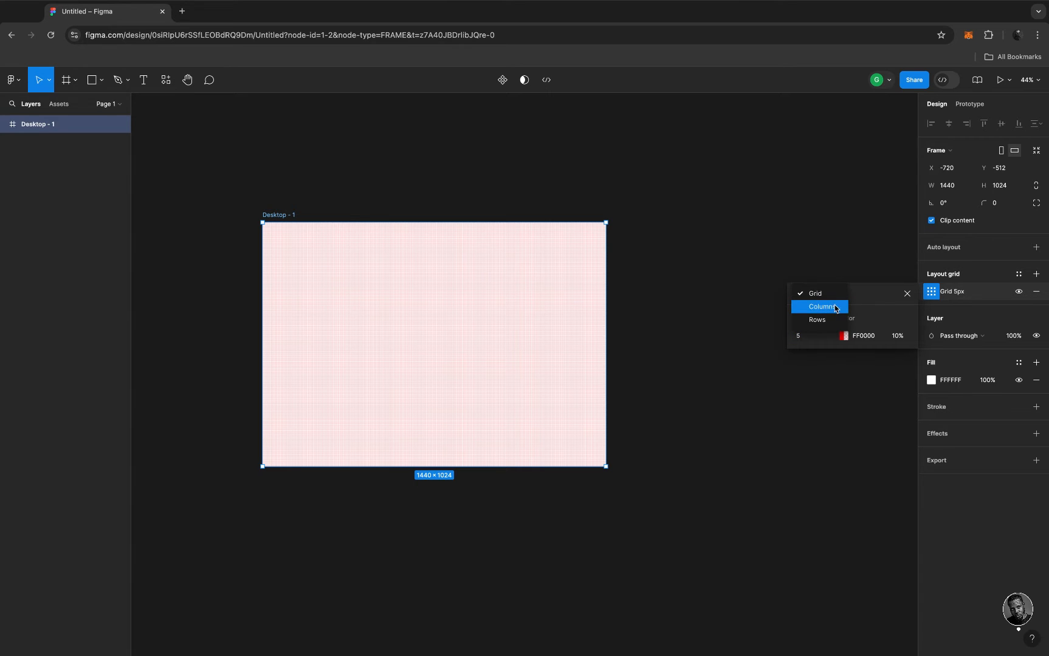
click(835, 307)
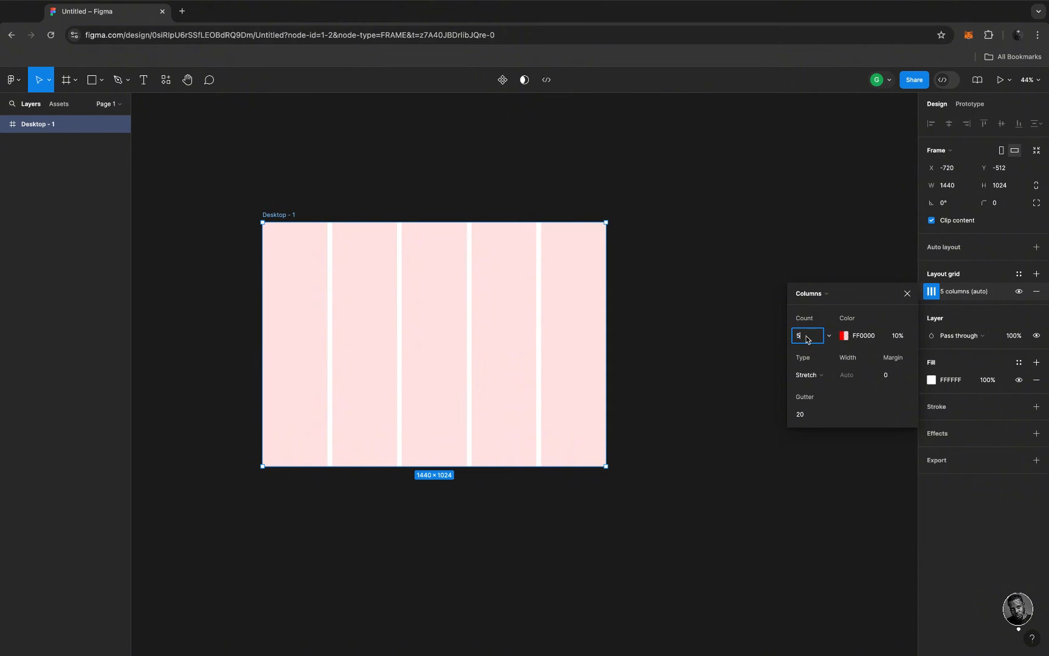
key(BackSpace)
key(Return)
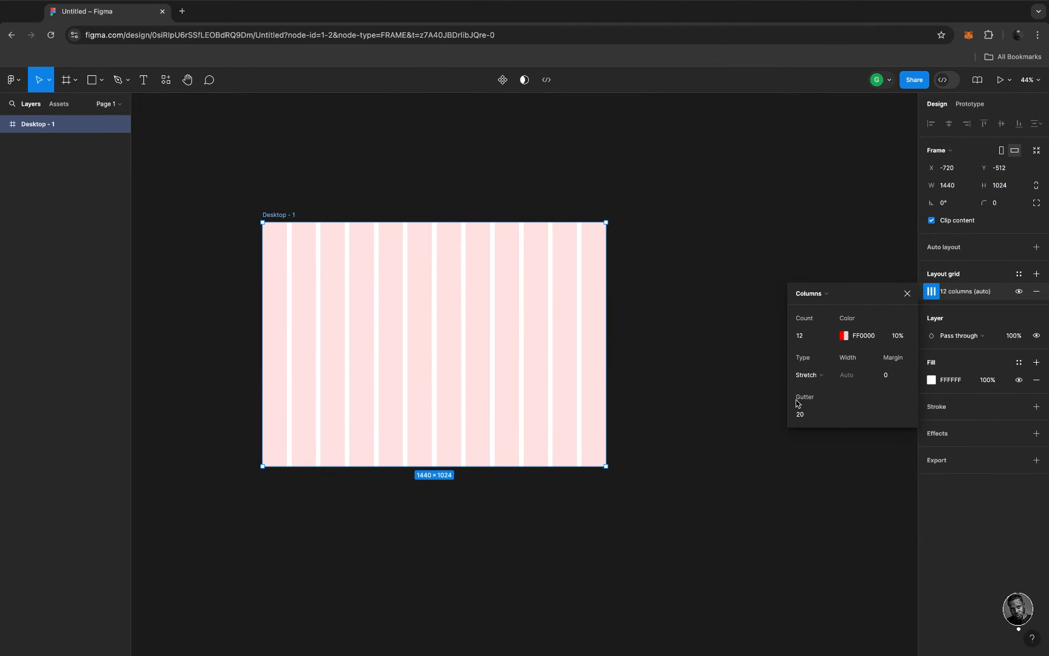
Try margins of 10 and 30 for the column grid
click(829, 376)
click(830, 376)
click(891, 376)
text(10)
key(Return)
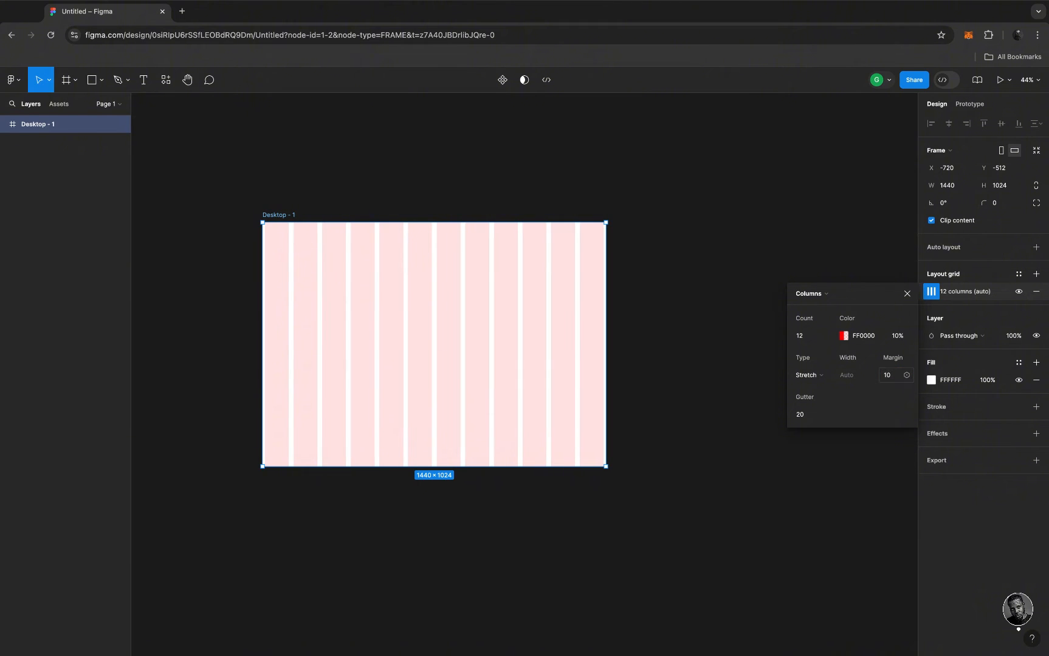
click(891, 377)
text(3)
key(Return)
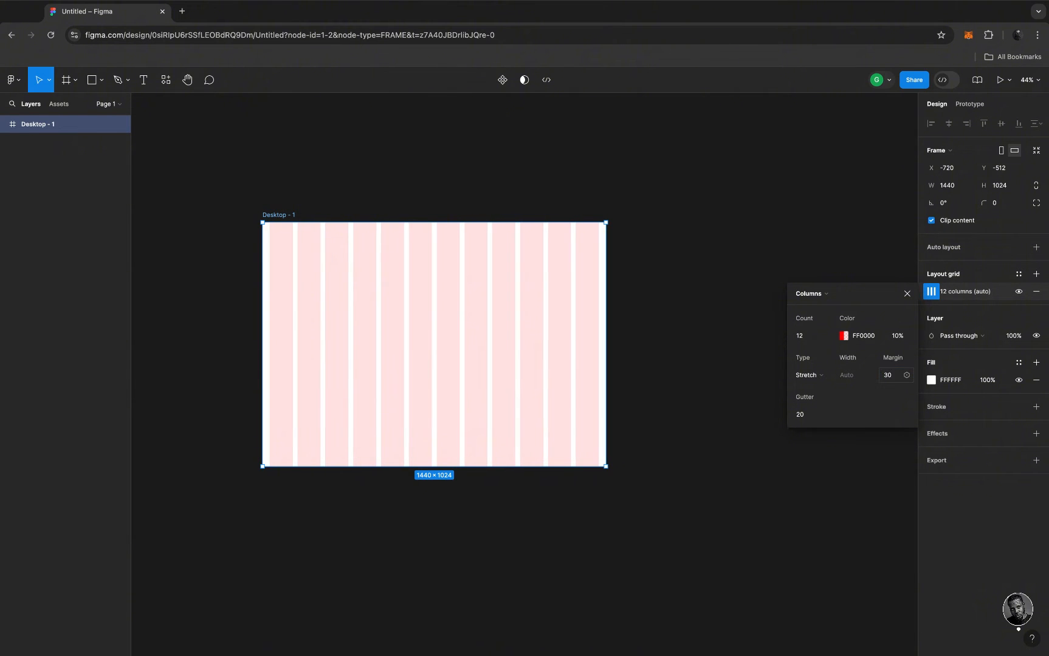
Set the margin of the column grid to 50
click(891, 377)
text(50)
key(Return)
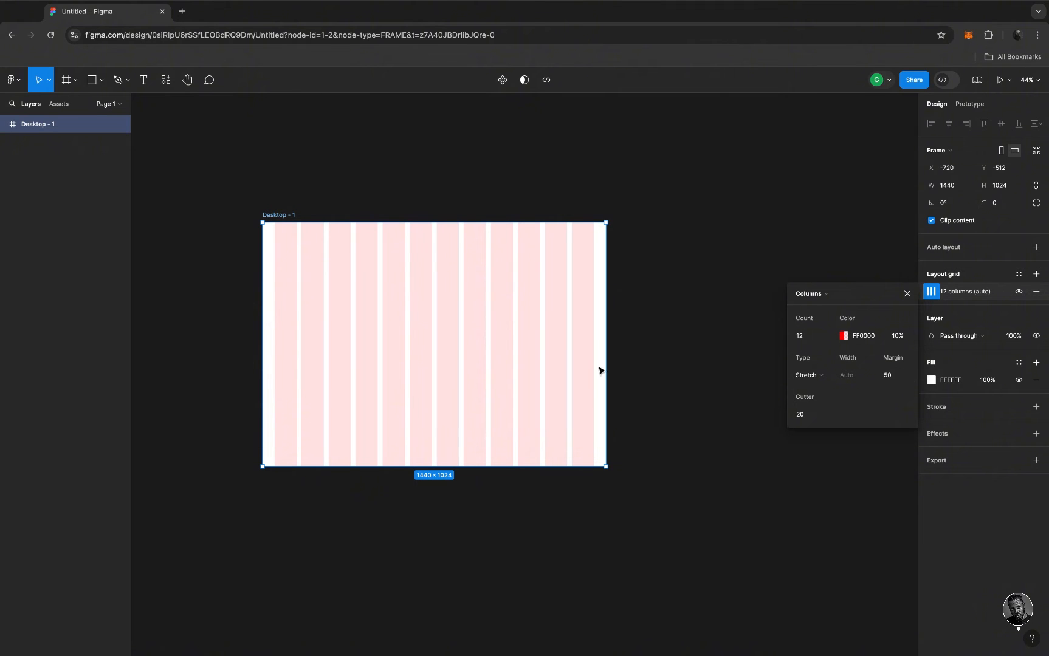
Examine the side margins and columns of the frame's grid, closing the grid settings and deselecting the frame
ctrl+scroll(435, 283, up, 5)
ctrl+scroll(436, 284, up, 3)
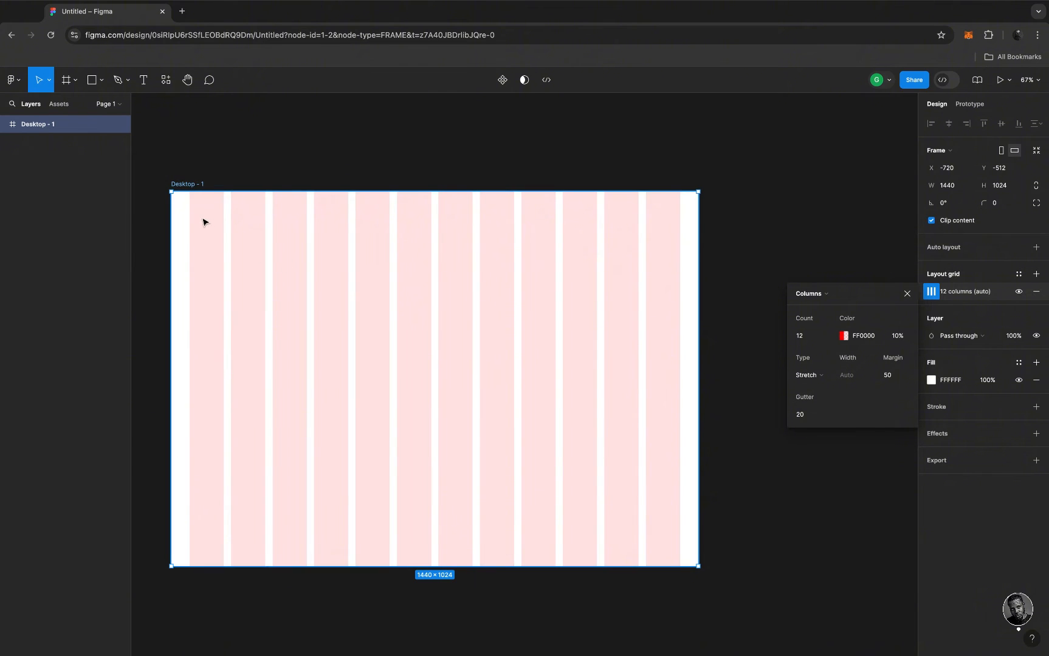
click(203, 218)
click(191, 153)
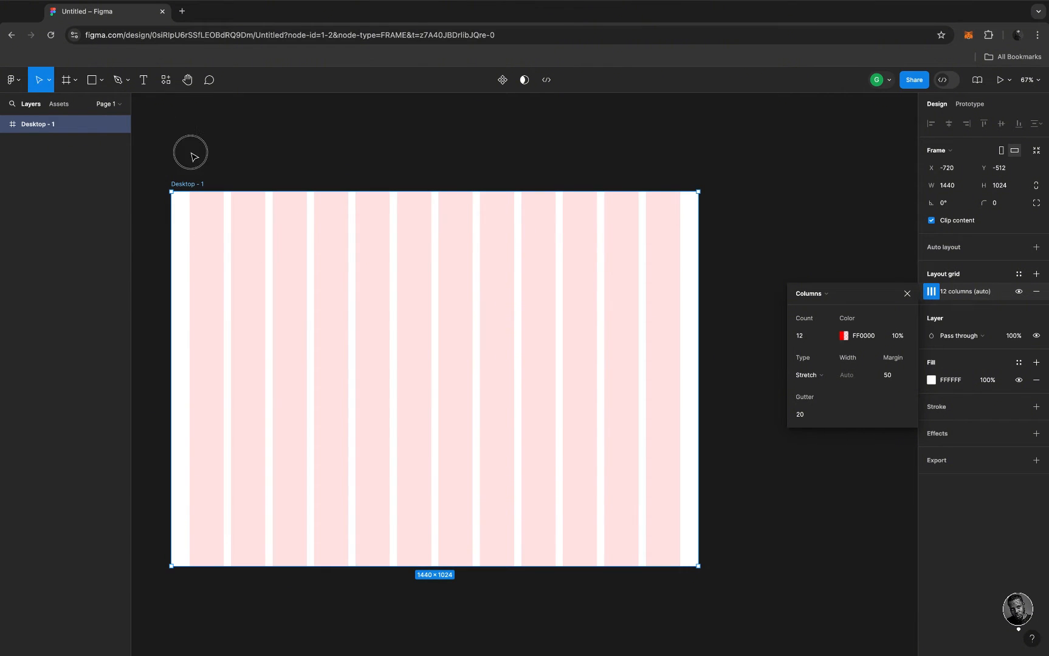
drag(180, 128, 216, 251)
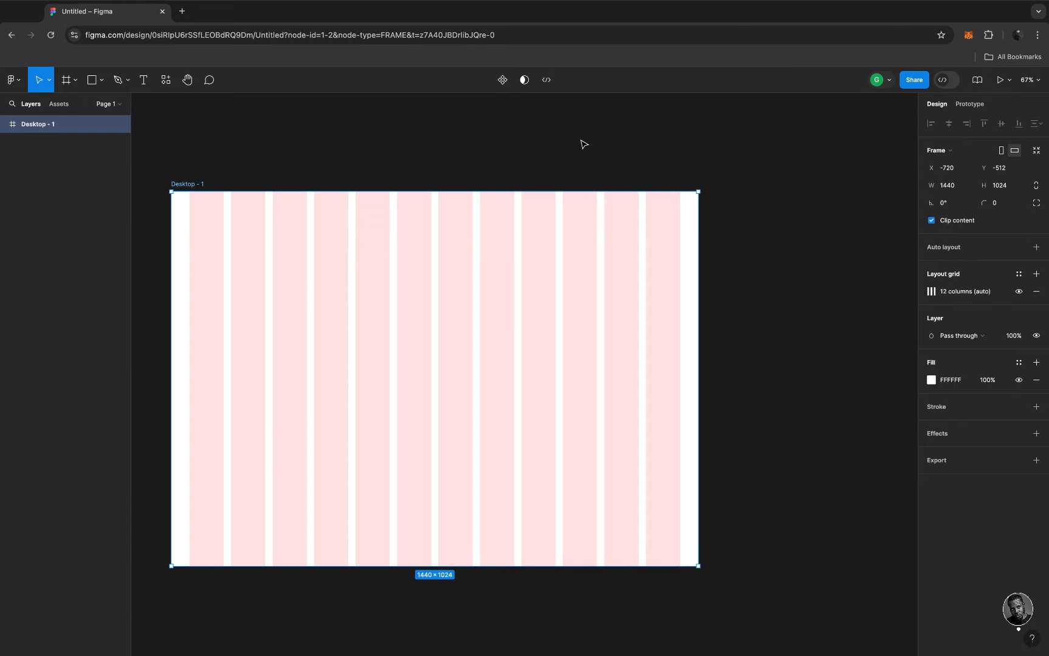
drag(643, 118, 673, 242)
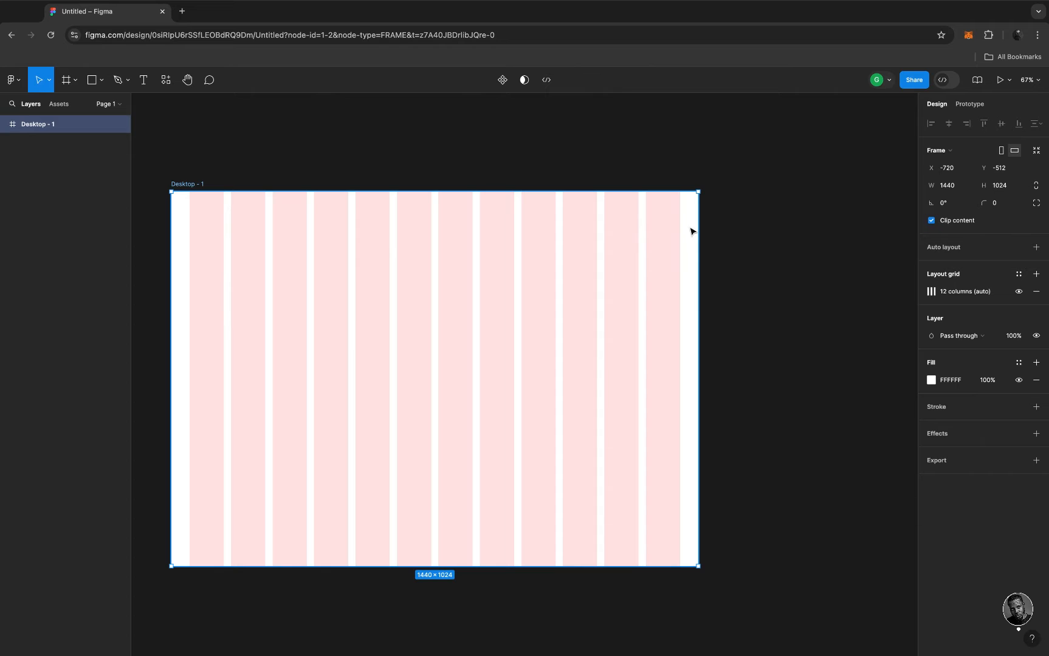
click(688, 308)
click(180, 333)
scroll(390, 322, down, 3)
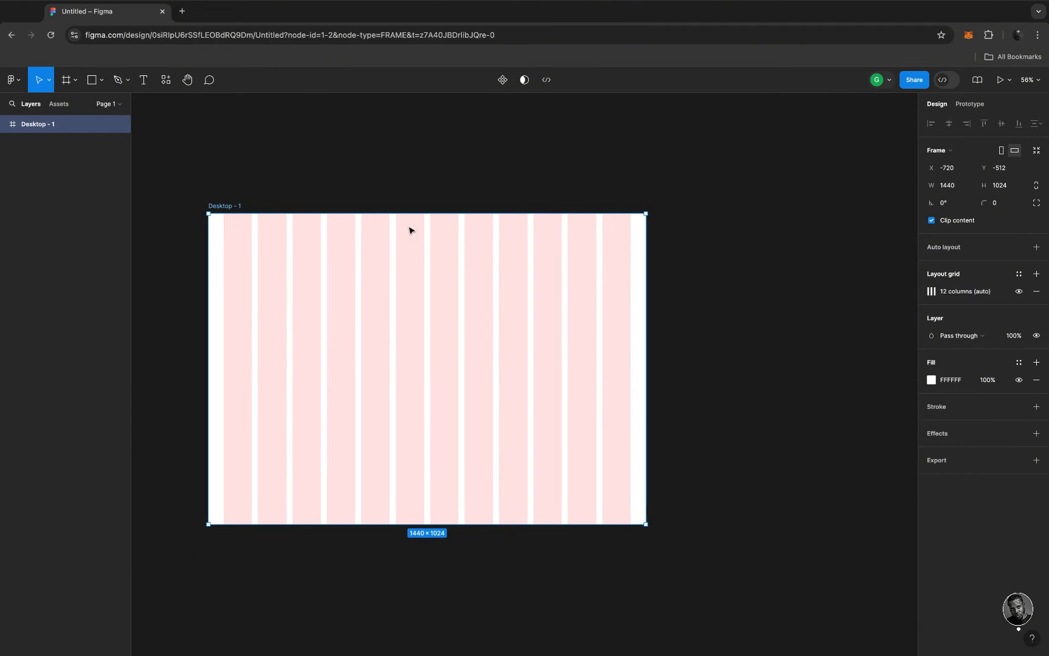
click(428, 185)
scroll(495, 223, down, 1)
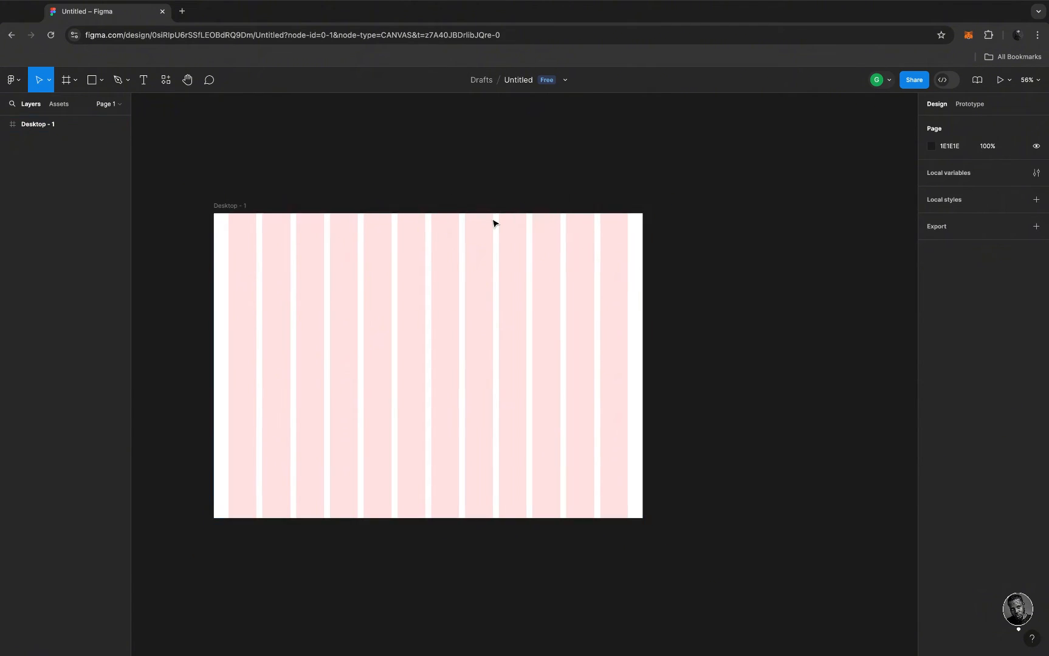
Run the Unsplash plugin and search its photos for "relaxing on a boat"
scroll(495, 223, down, 5)
click(167, 82)
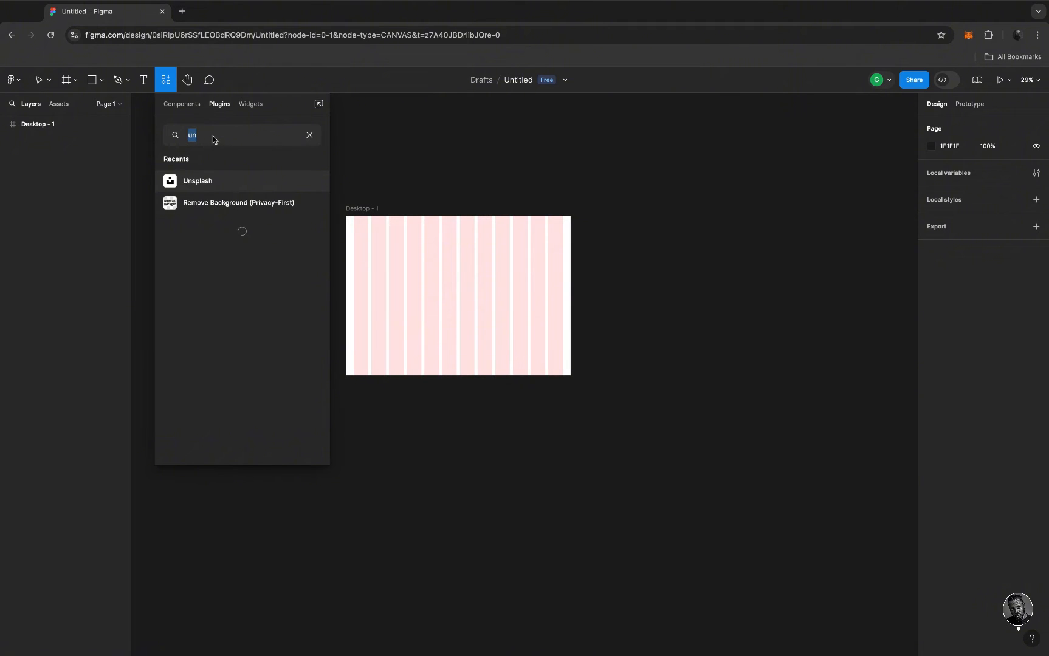
click(214, 181)
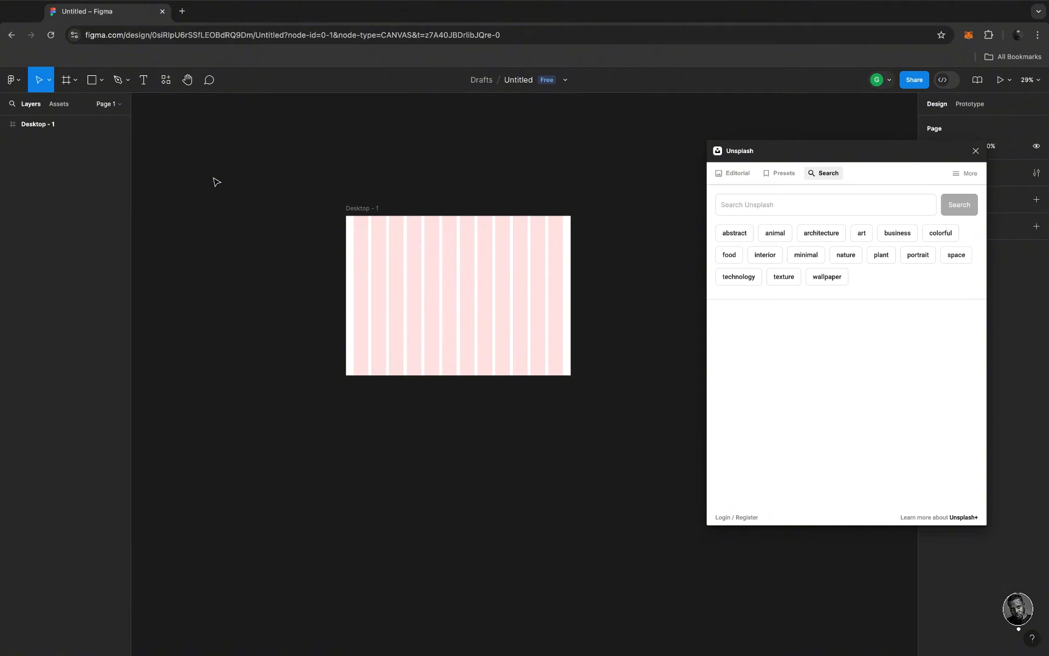
click(790, 206)
text(re)
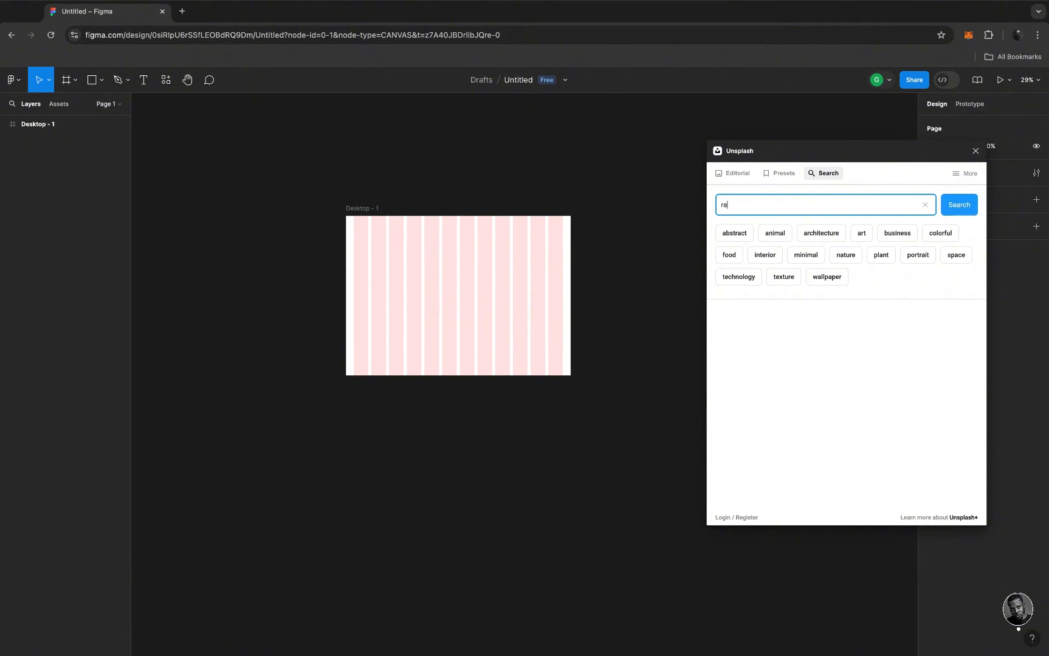
text(laxing a boat)
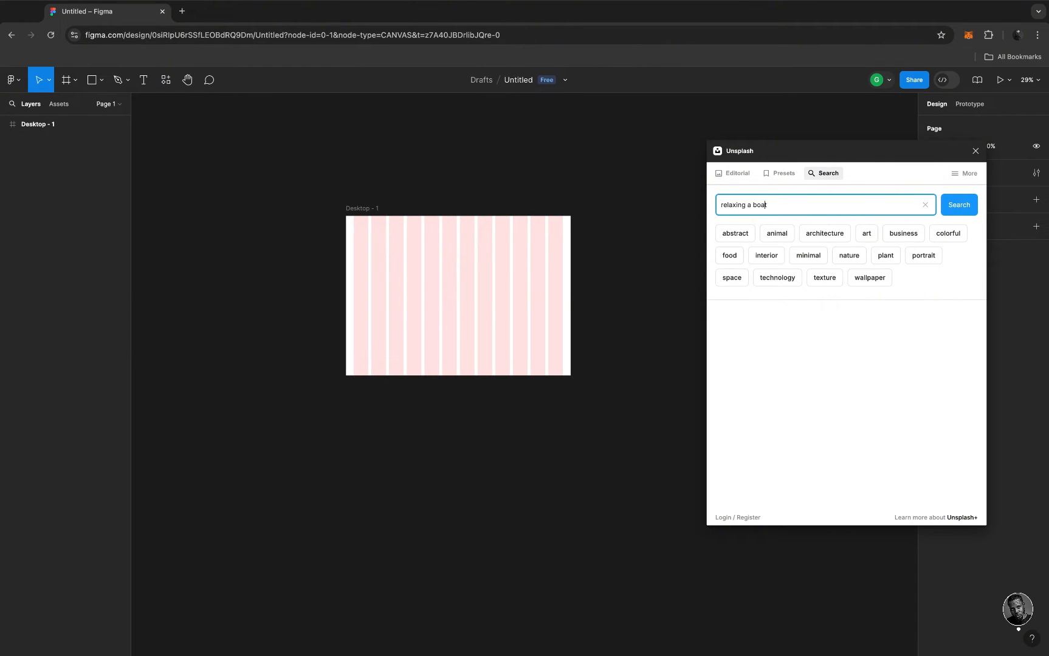
text(on)
key(Return)
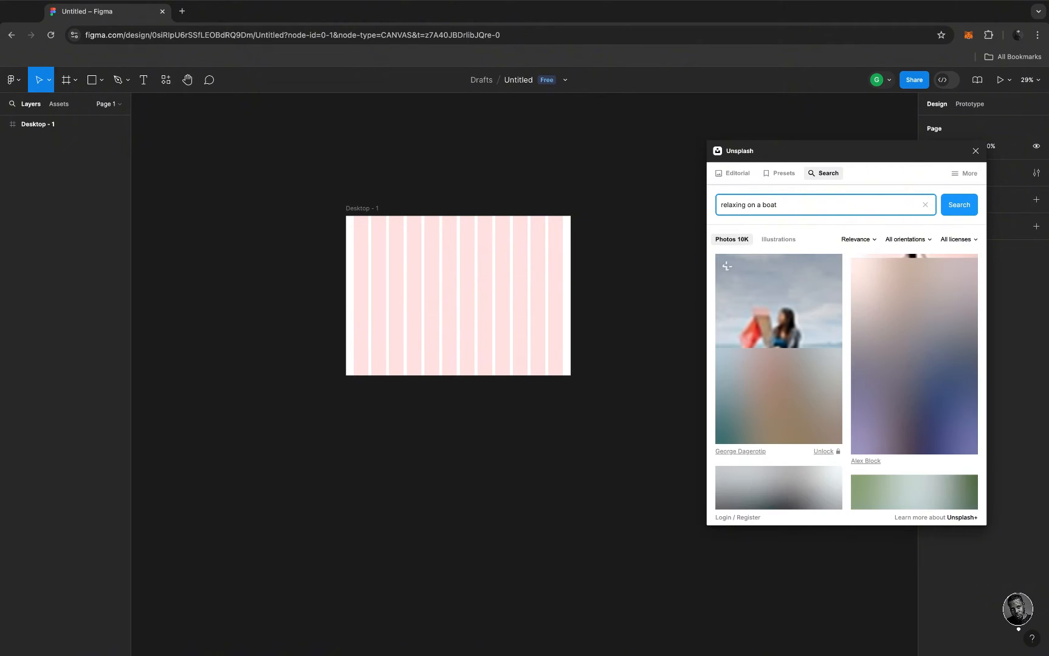
Browse the photo results and insert the picture of the woman in a hat sitting on a boat's bow near cliffs
scroll(844, 348, down, 5)
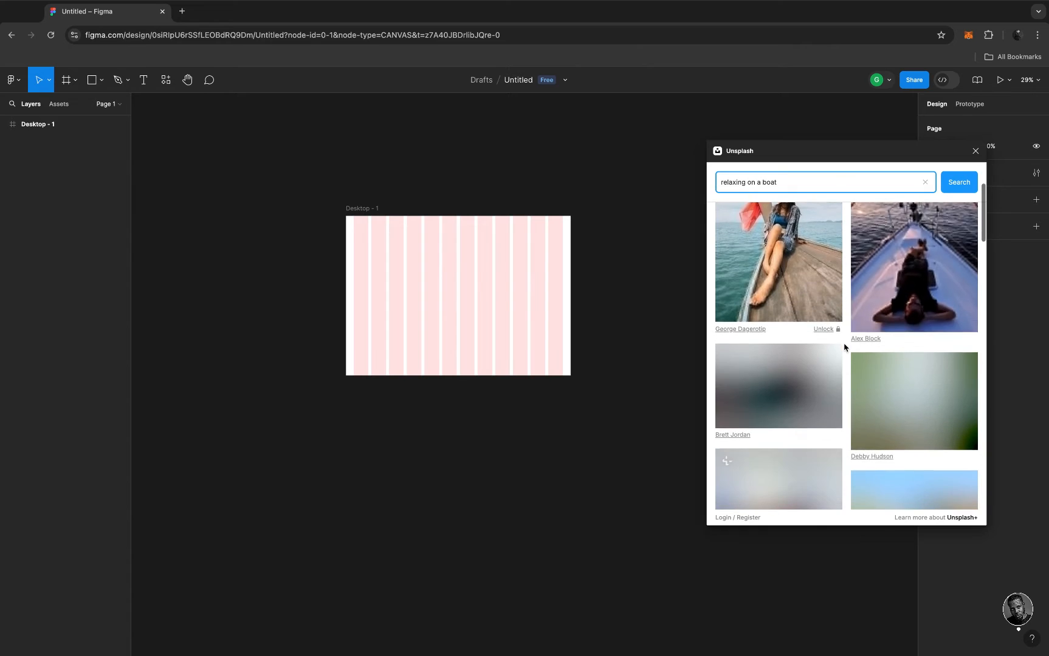
scroll(844, 348, down, 3)
scroll(844, 347, up, 4)
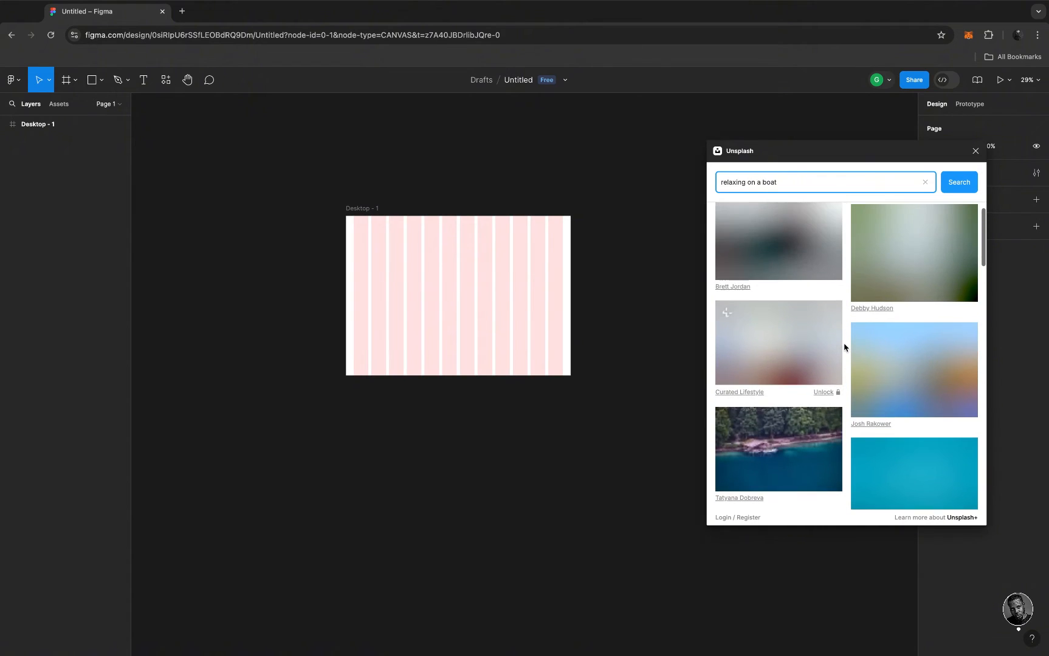
scroll(844, 347, down, 4)
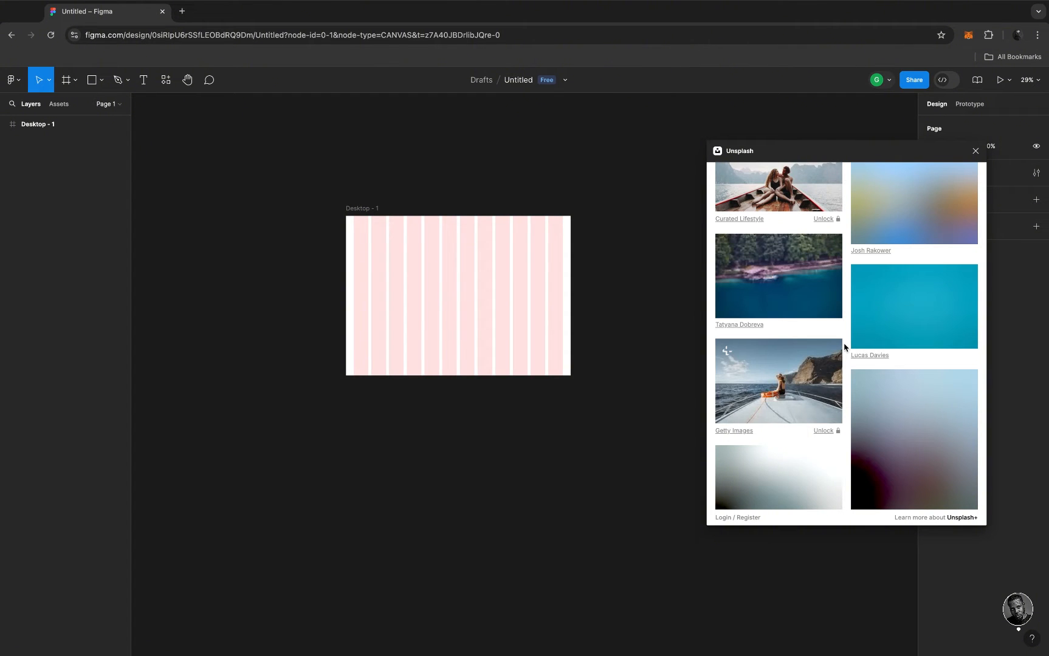
click(773, 377)
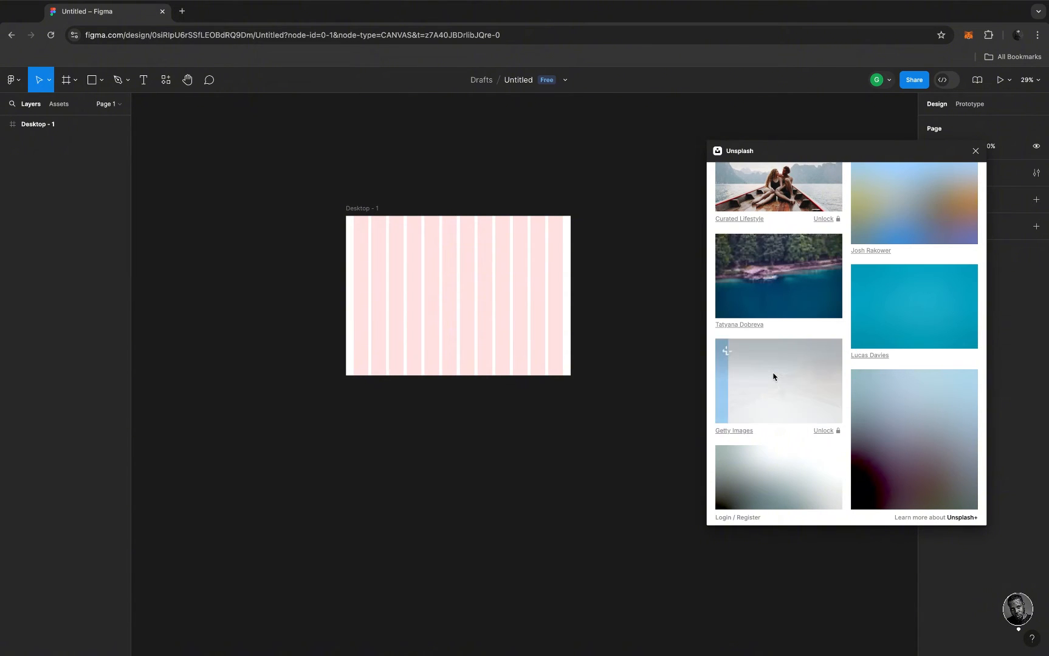
click(552, 445)
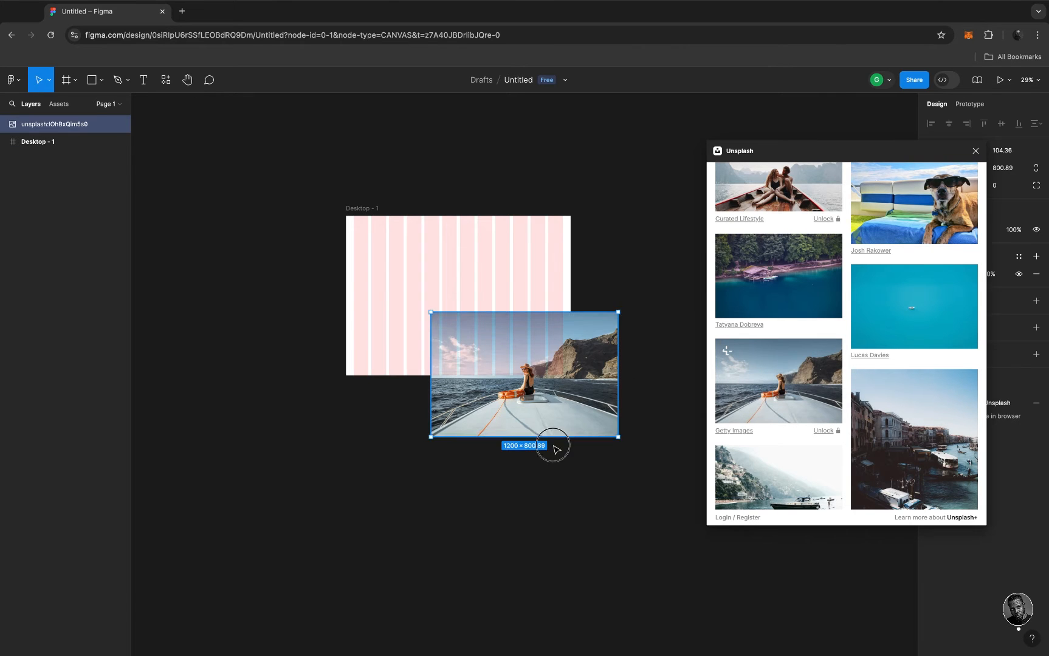
Place the boat photo just below the Desktop frame, flush with its left edge, close Unsplash and widen the photo to 1440
drag(554, 448, 474, 452)
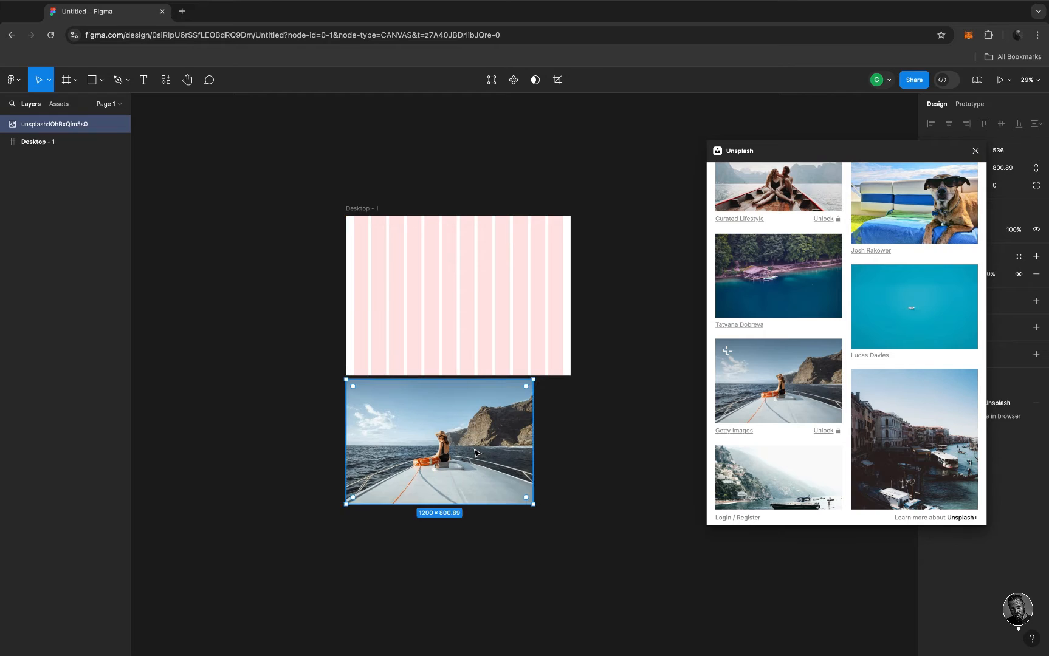
click(975, 152)
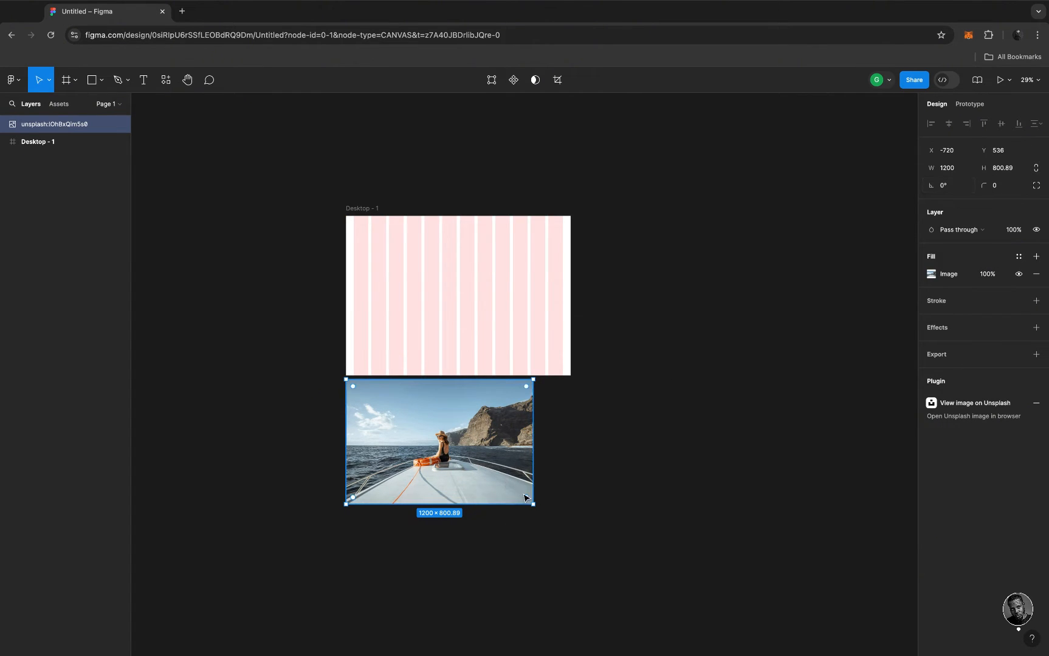
drag(534, 475, 569, 475)
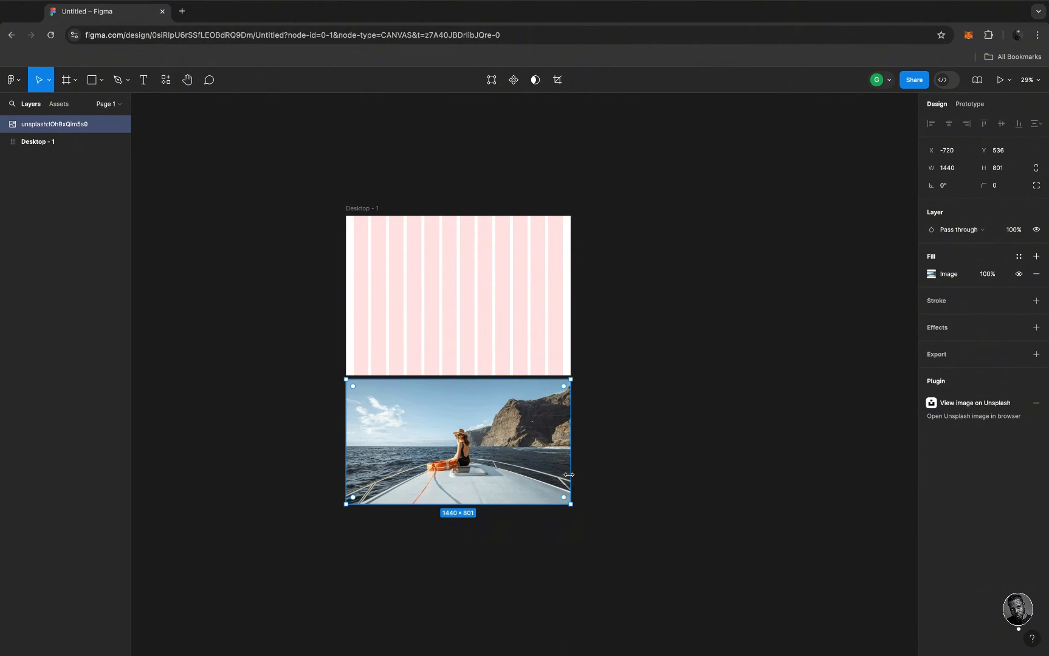
Stretch the boat photo's height to 1094, keeping its top edge in place
drag(460, 504, 462, 550)
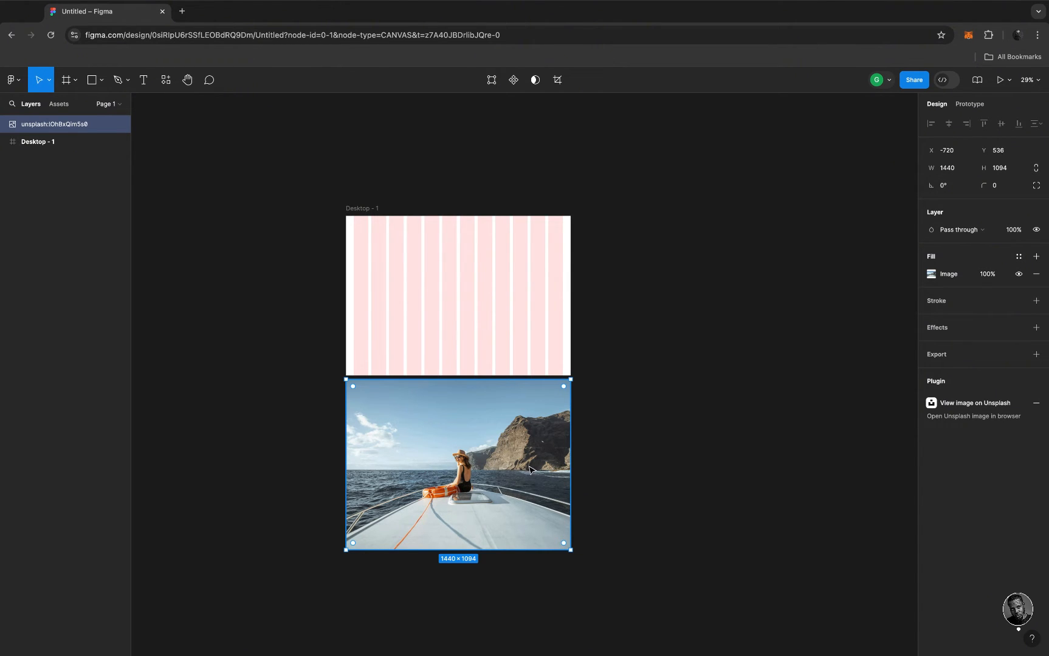
Write a temporary text note "cmd x" at size 70 beside the Desktop frame and remove it again
key(t)
click(648, 357)
text(cmd x)
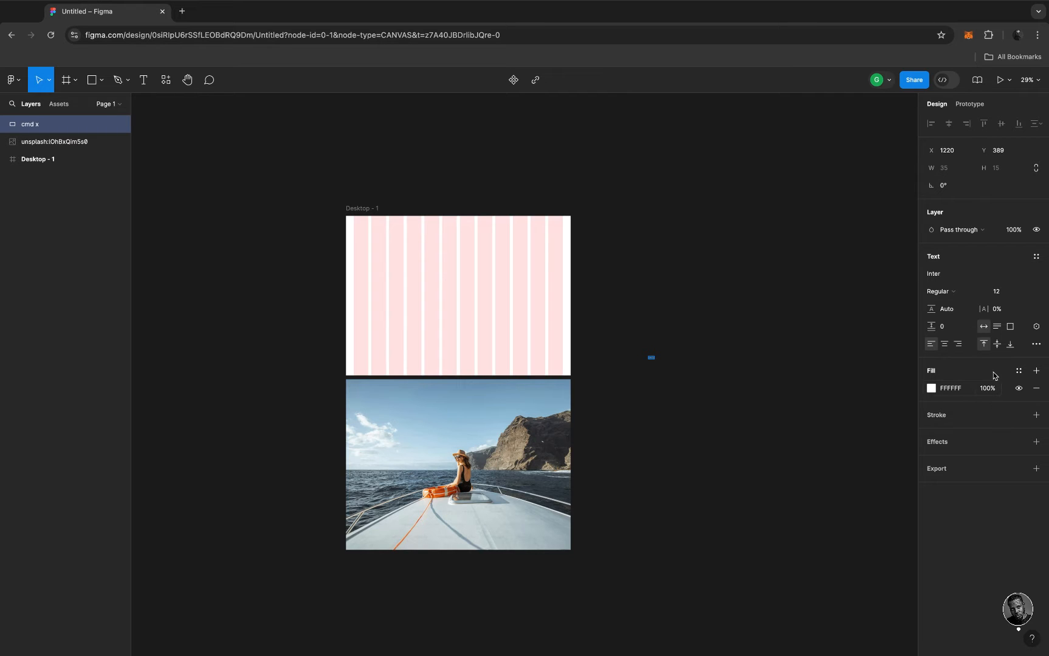
click(1006, 293)
text(70)
key(Return)
double_click(667, 369)
scroll(667, 369, up, 5)
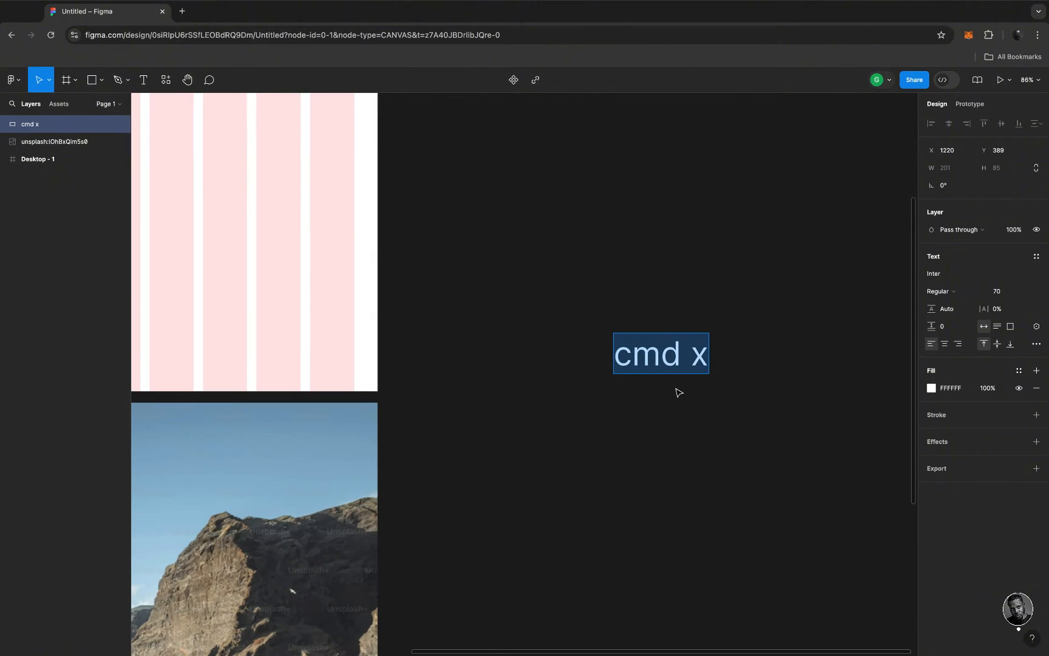
scroll(673, 364, down, 5)
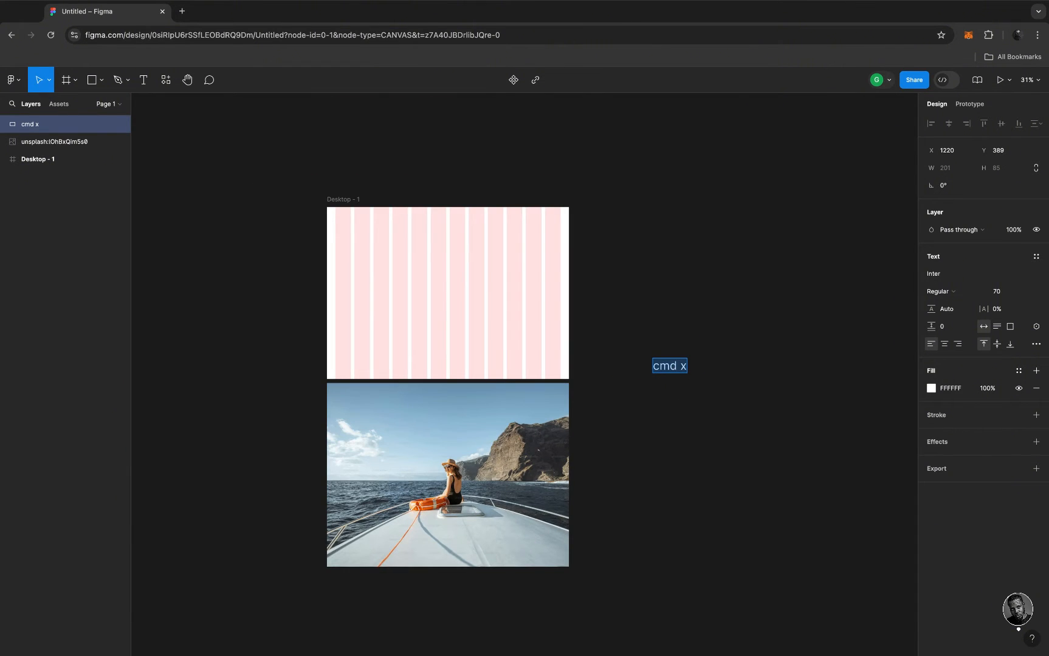
key(super+x)
key(Escape)
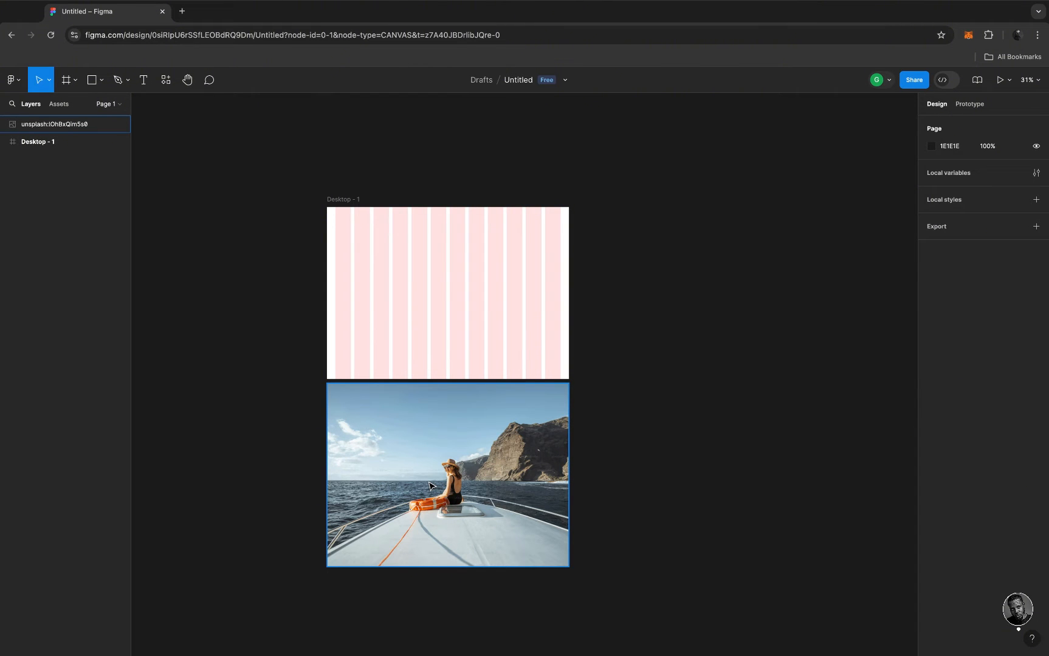
Cut the boat photo from the canvas and paste it inside the Desktop - 1 frame
click(445, 488)
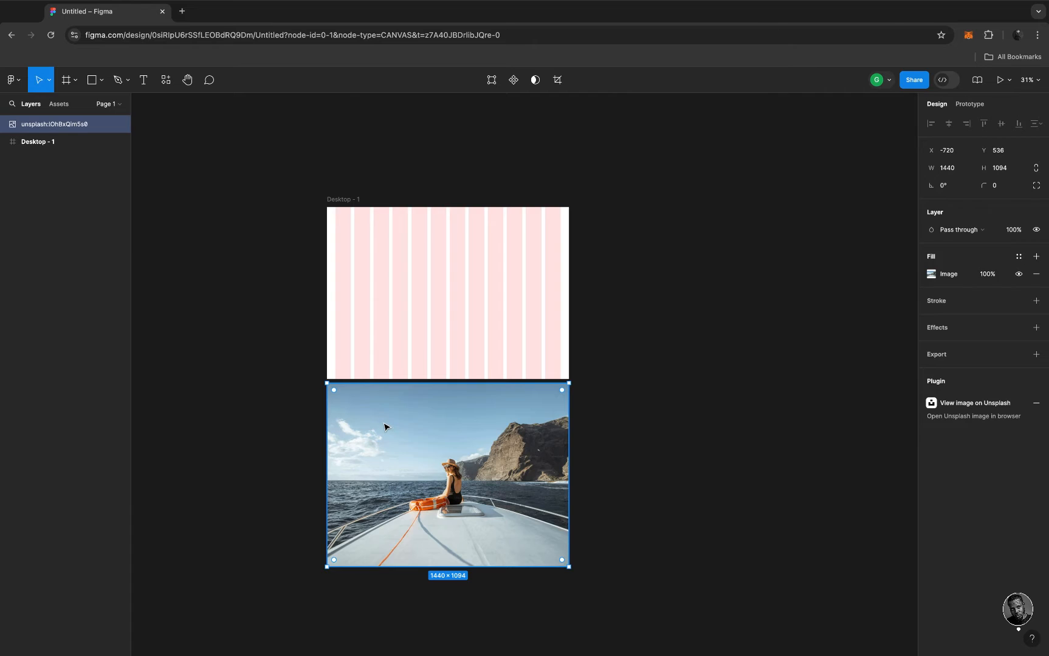
key(Delete)
click(339, 201)
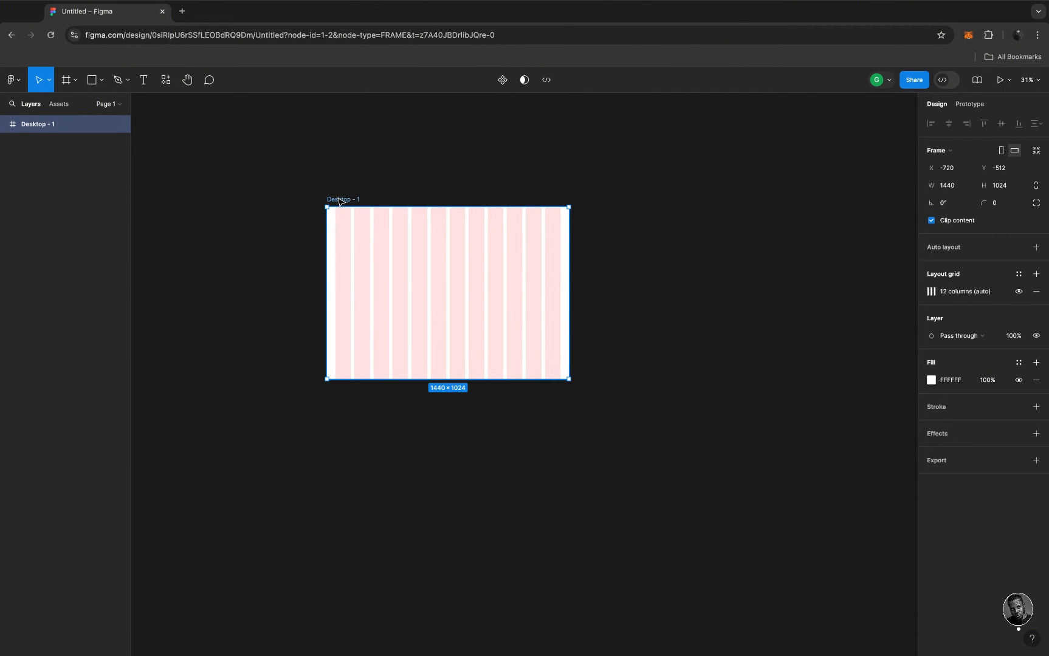
key(ctrl+z)
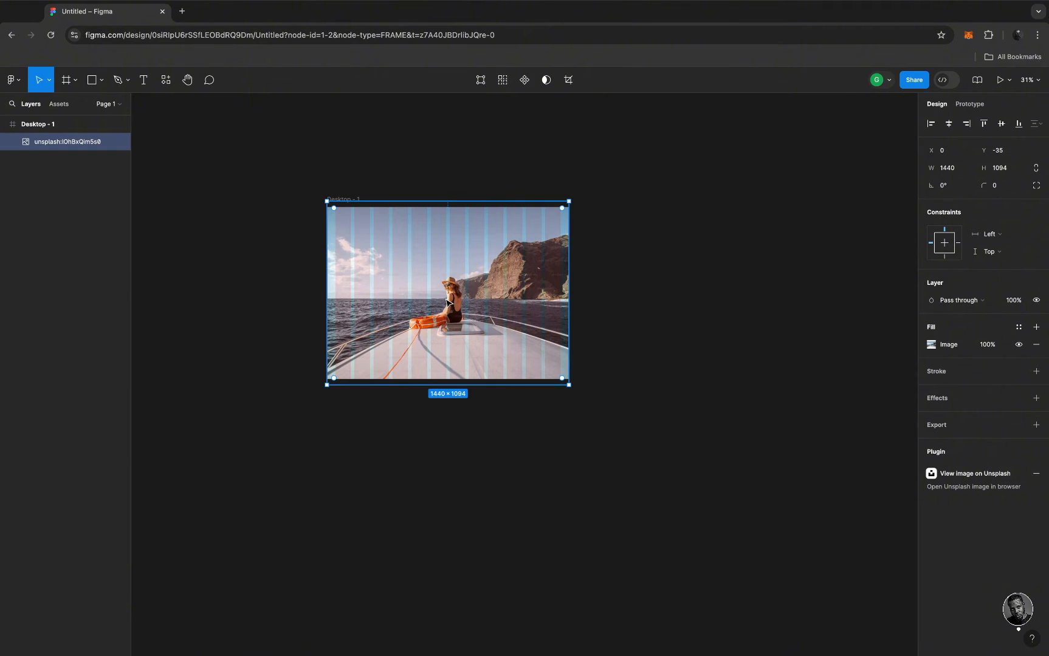
Rename the boat photo's layer as "backcground image"
scroll(442, 301, up, 3)
scroll(442, 301, up, 3)
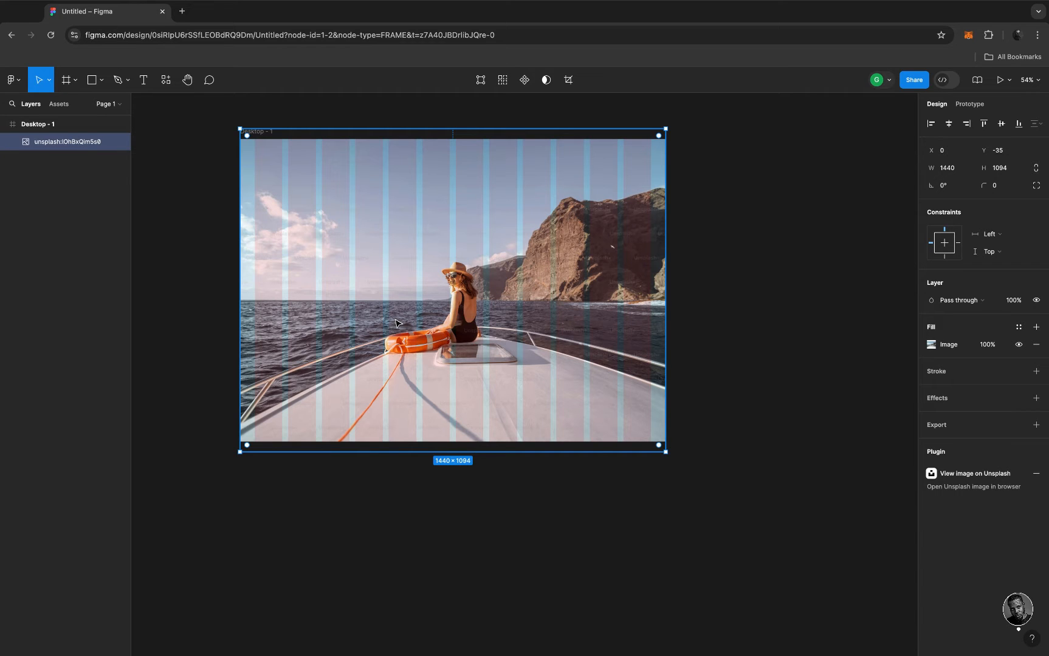
double_click(72, 144)
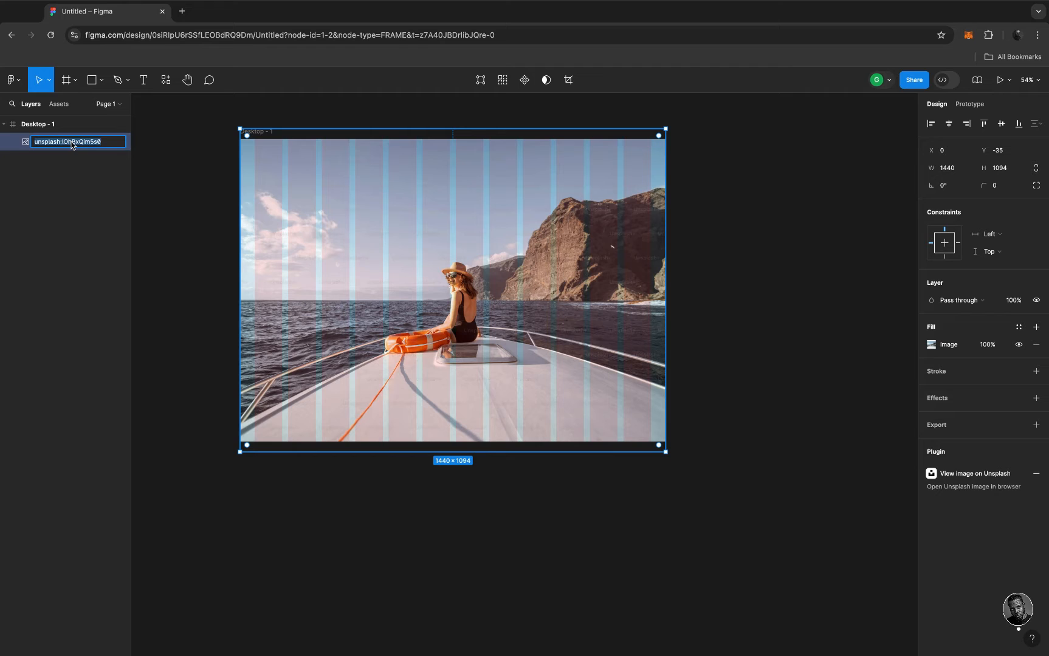
text(backcground image)
key(Return)
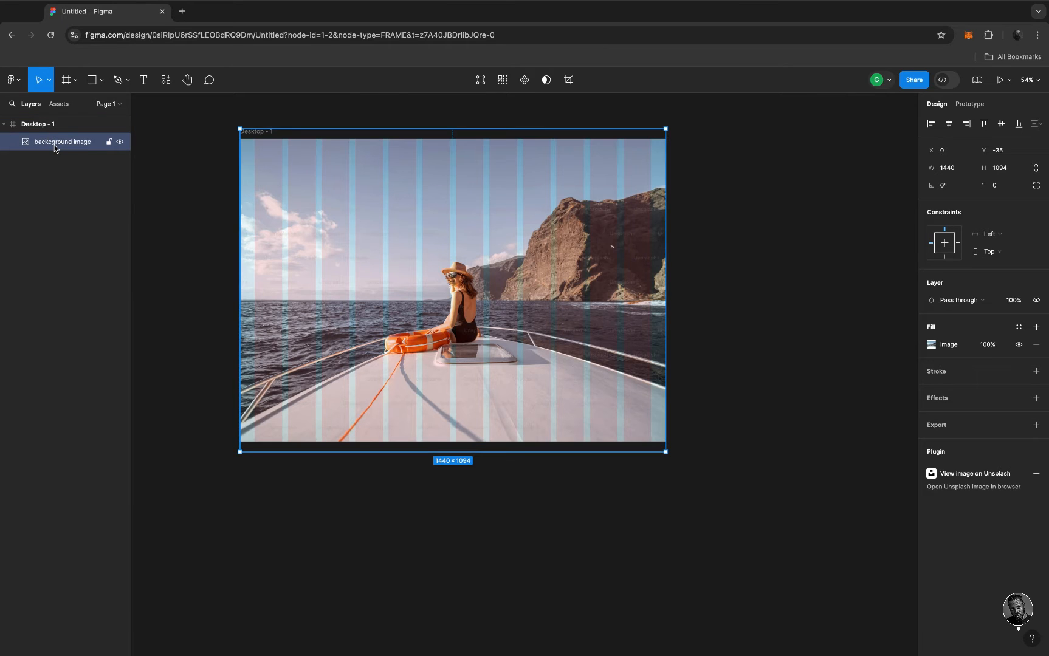
Duplicate the photo layer in place and change the upper copy's image fill to a linear gradient
key(ctrl+d)
click(933, 346)
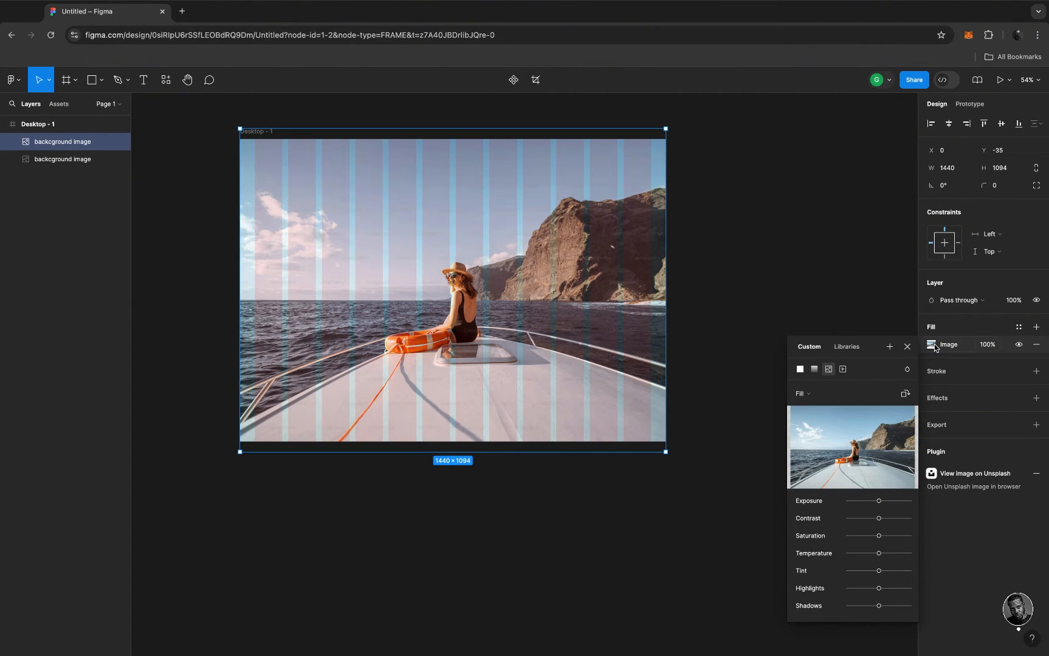
click(801, 370)
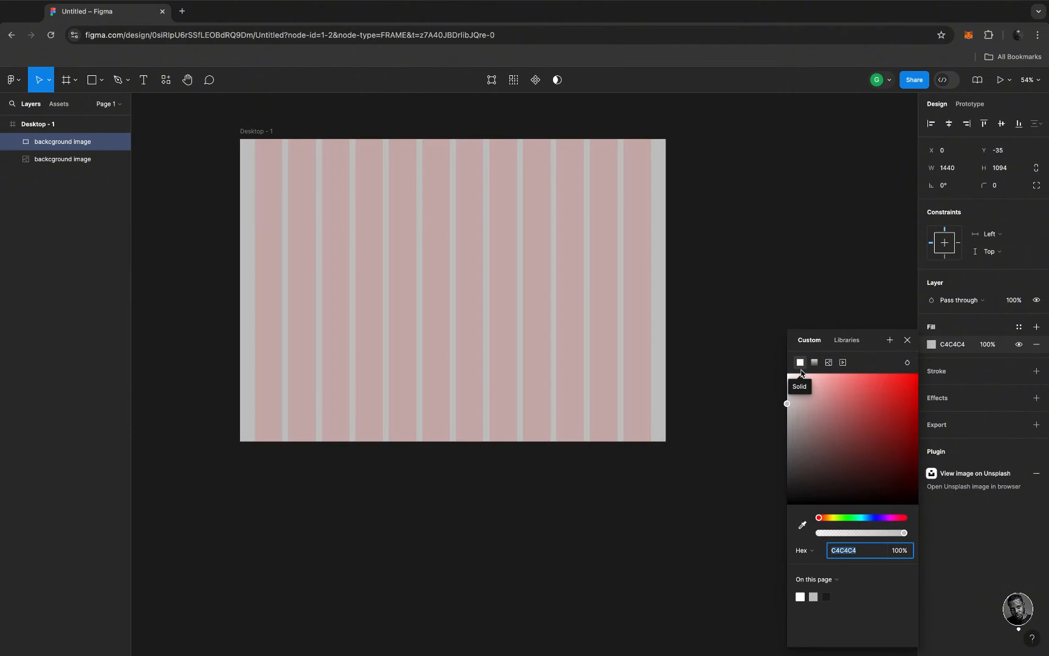
click(814, 364)
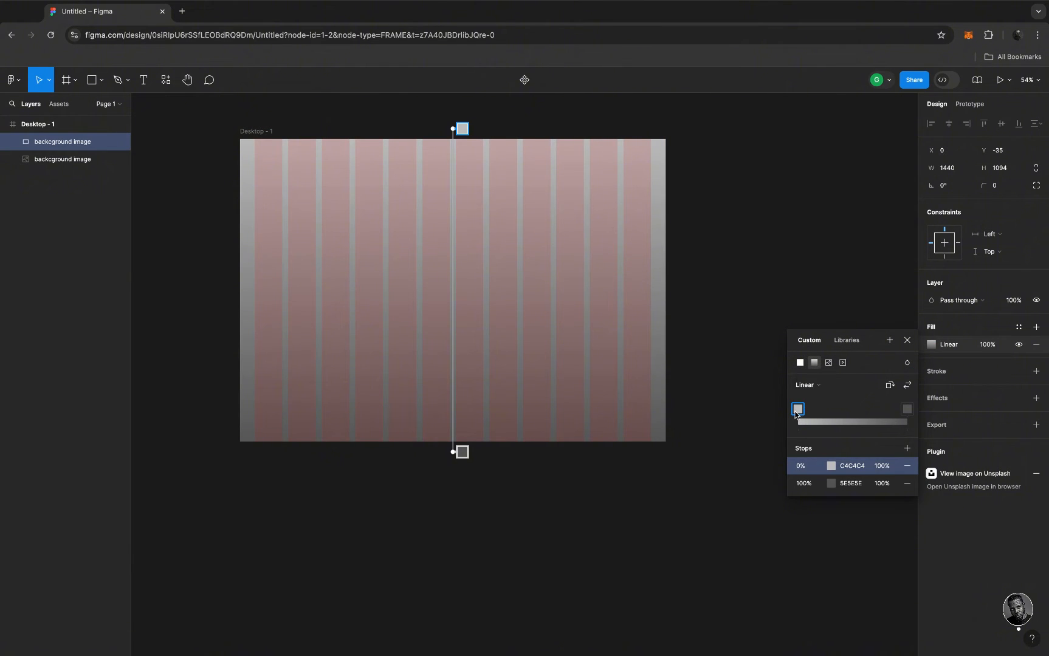
Set the gradient's 0% stop to black 000000 and run the gradient almost horizontally from the frame's left side to its right
click(833, 466)
drag(759, 498, 804, 525)
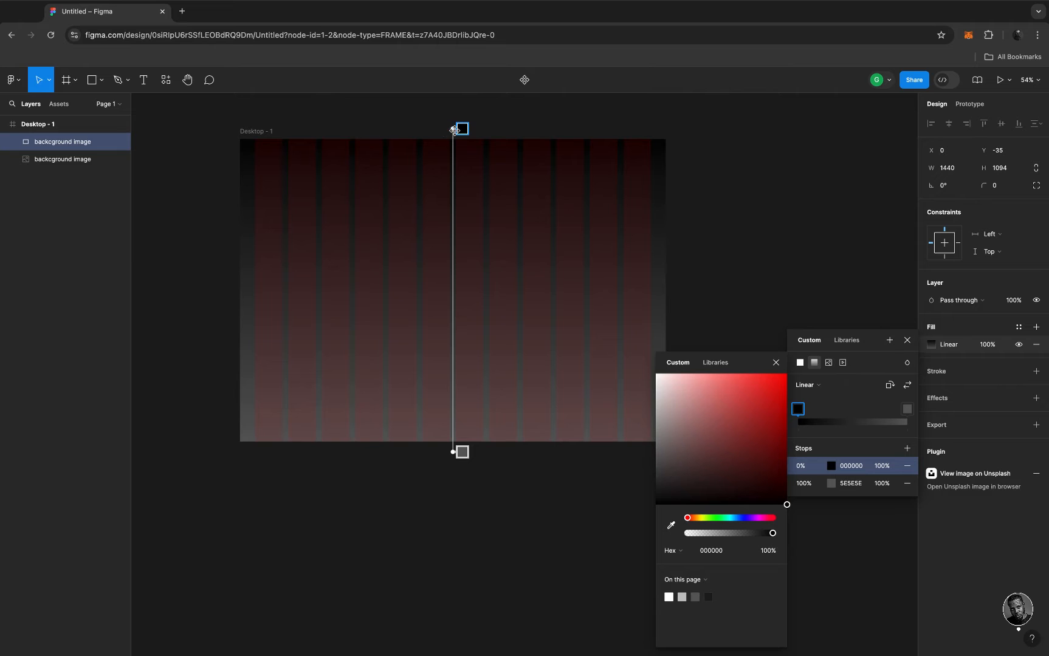
drag(442, 128, 255, 281)
drag(454, 450, 662, 281)
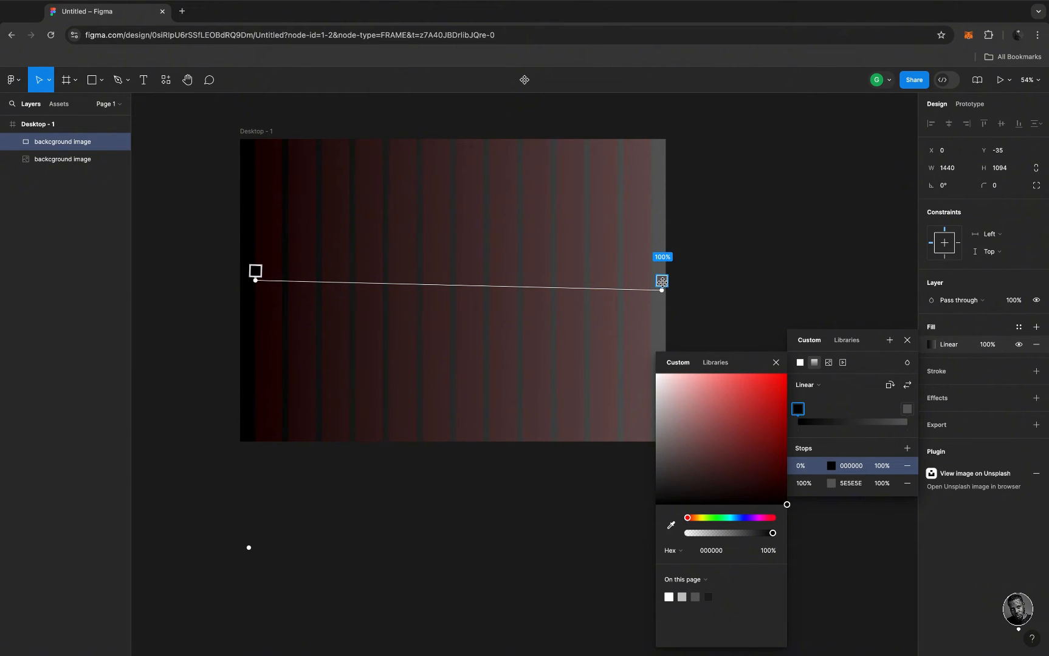
Set the gradient's 100% stop to 060000, add a middle stop at 49% in grey 666565, and close the fill settings
click(661, 281)
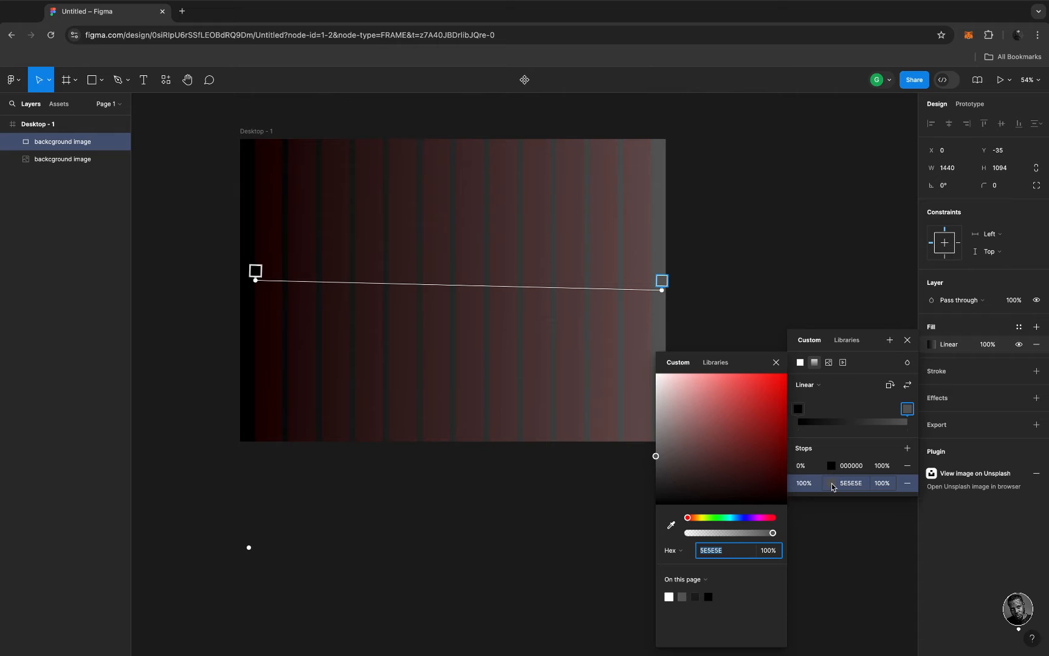
drag(774, 499, 791, 507)
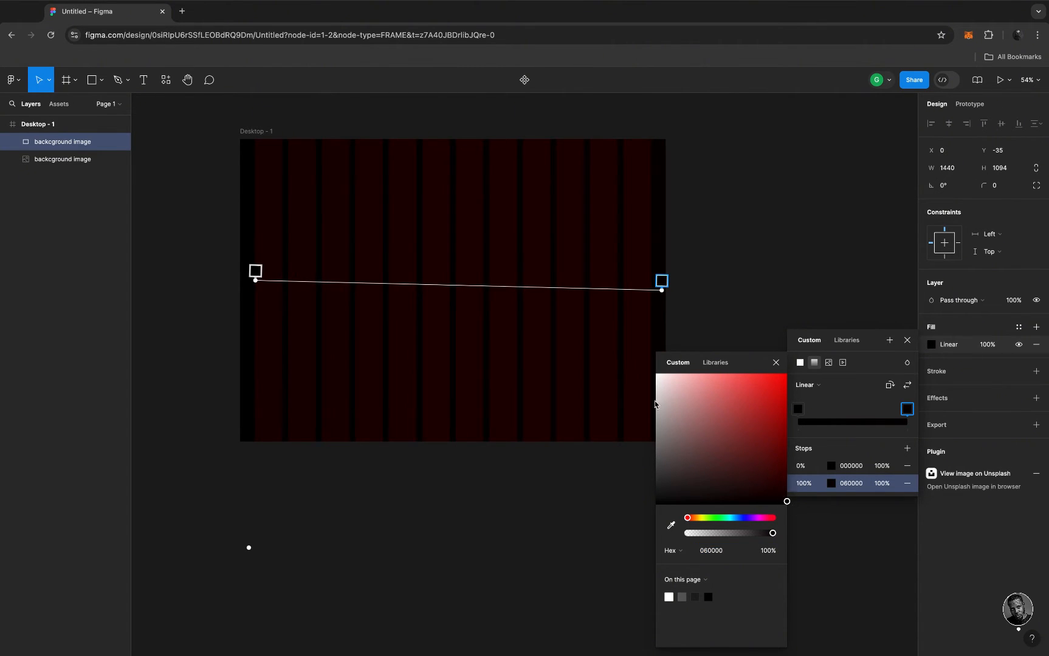
click(456, 284)
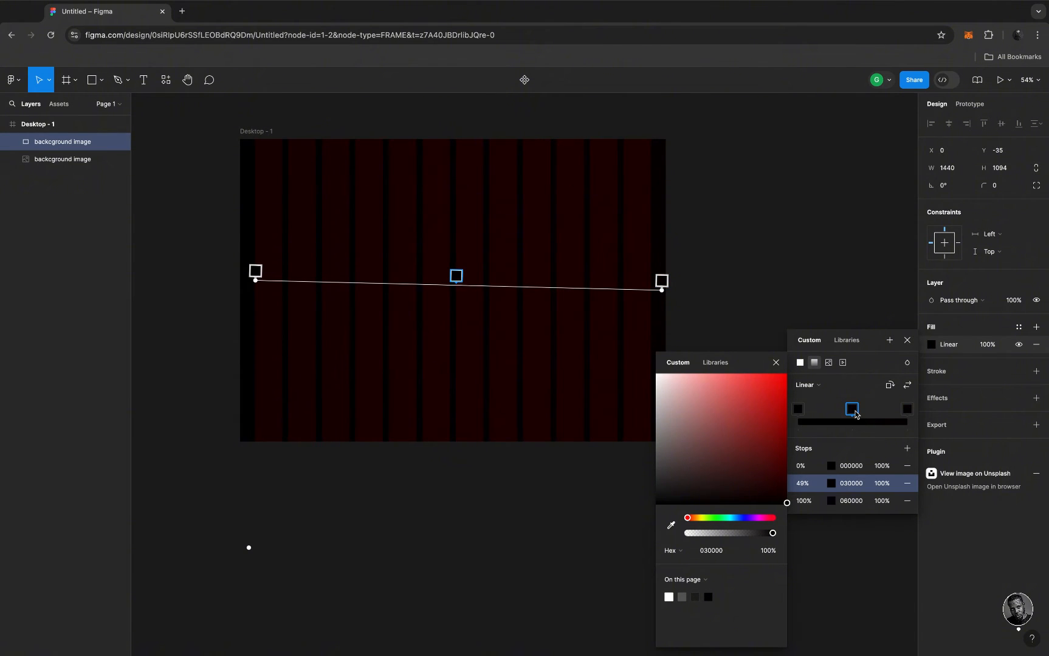
drag(667, 411, 656, 457)
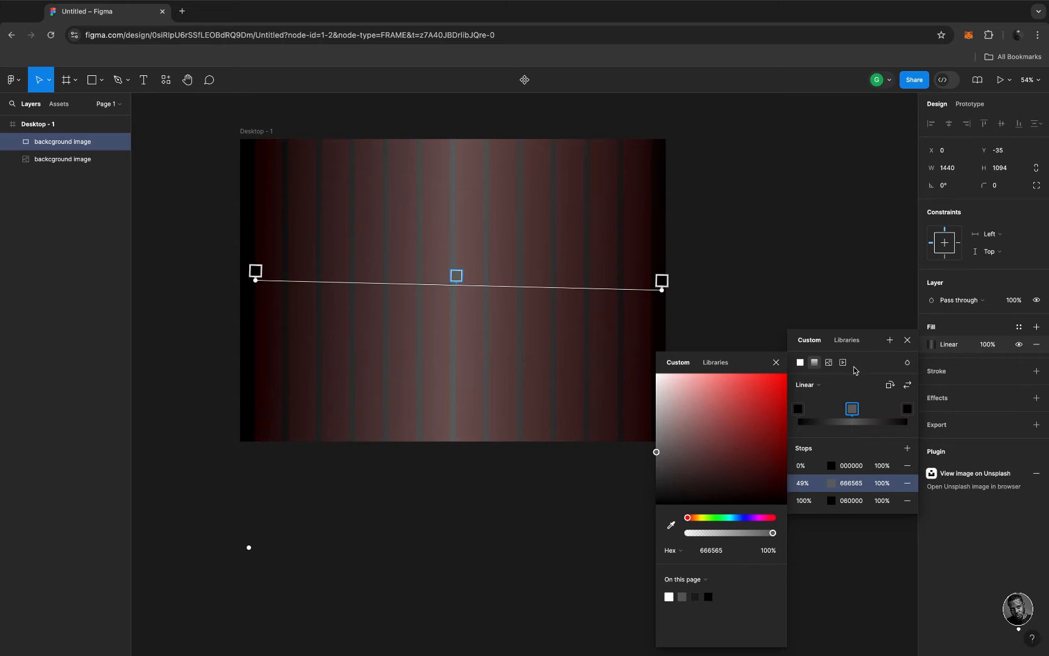
click(776, 363)
click(912, 341)
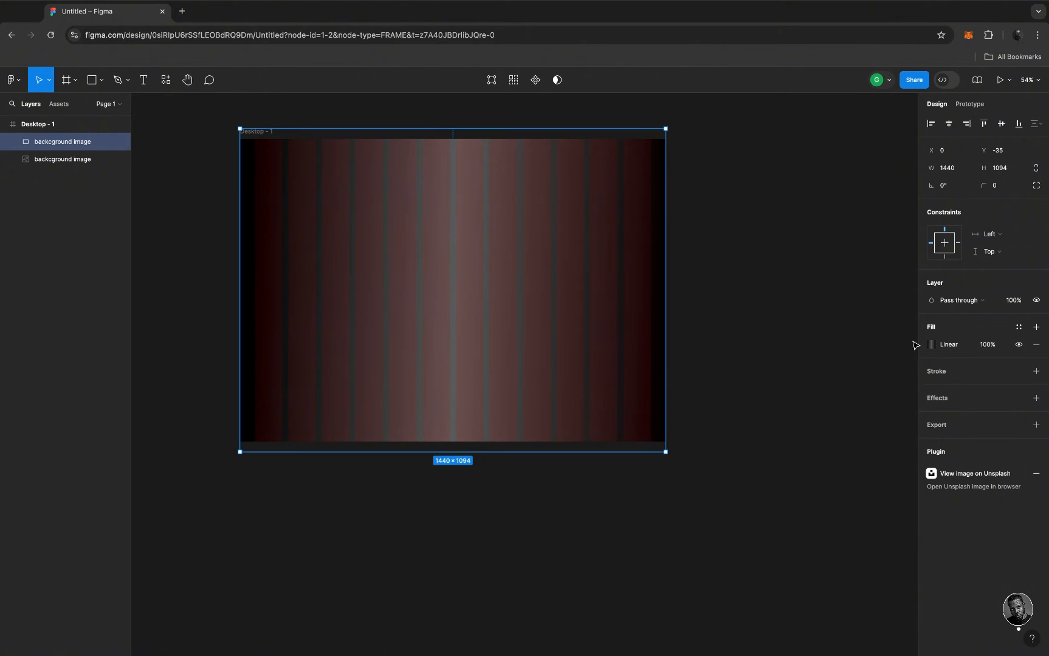
Try fill opacities of 20% and 50% on the gradient overlay above the photo
click(985, 348)
text(20)
key(Return)
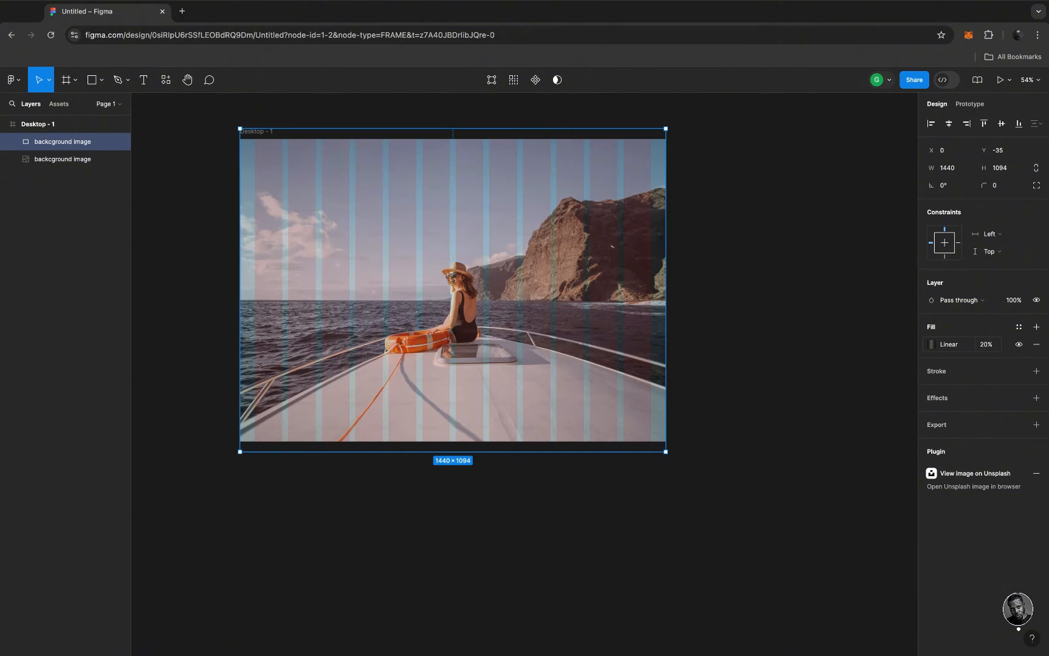
click(985, 348)
text(50)
key(Return)
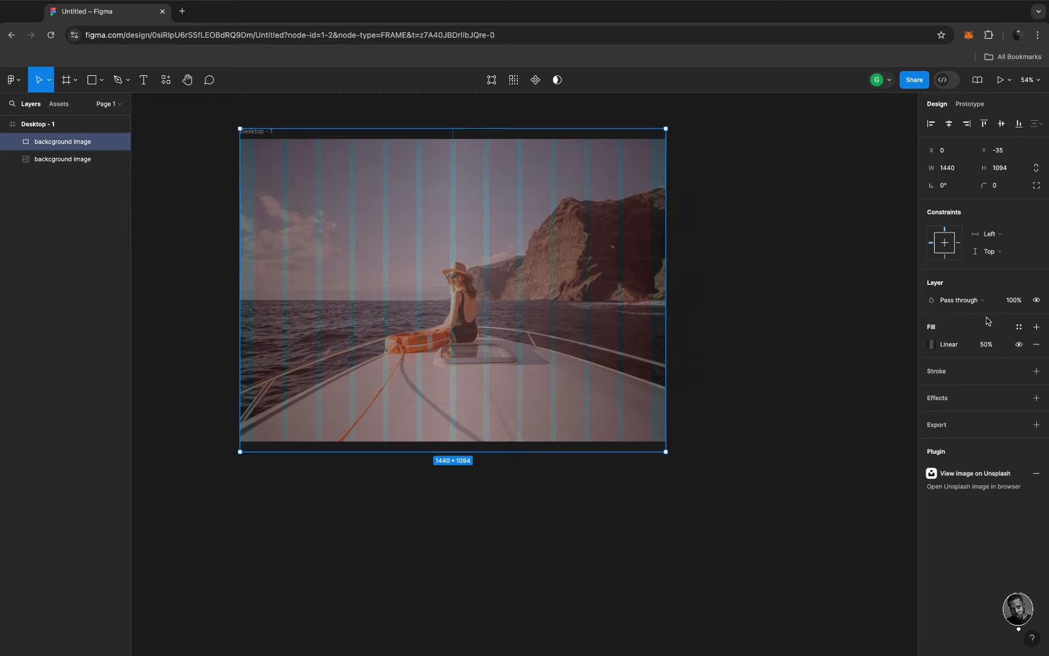
Set the gradient overlay's fill opacity to 70% and deselect the layer
click(985, 346)
text(70)
key(Return)
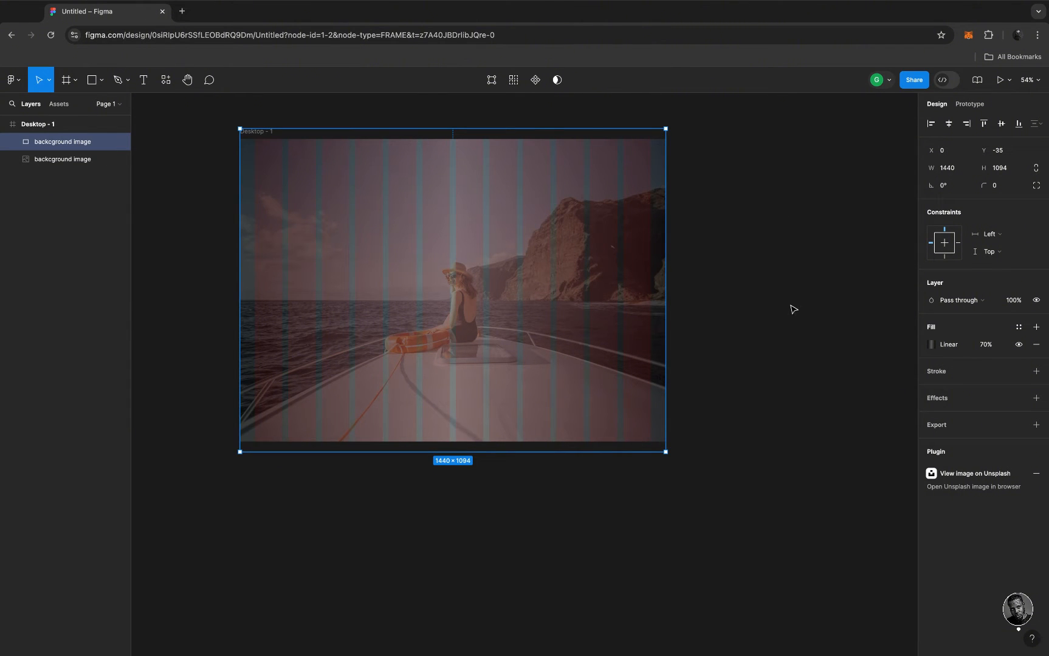
click(759, 283)
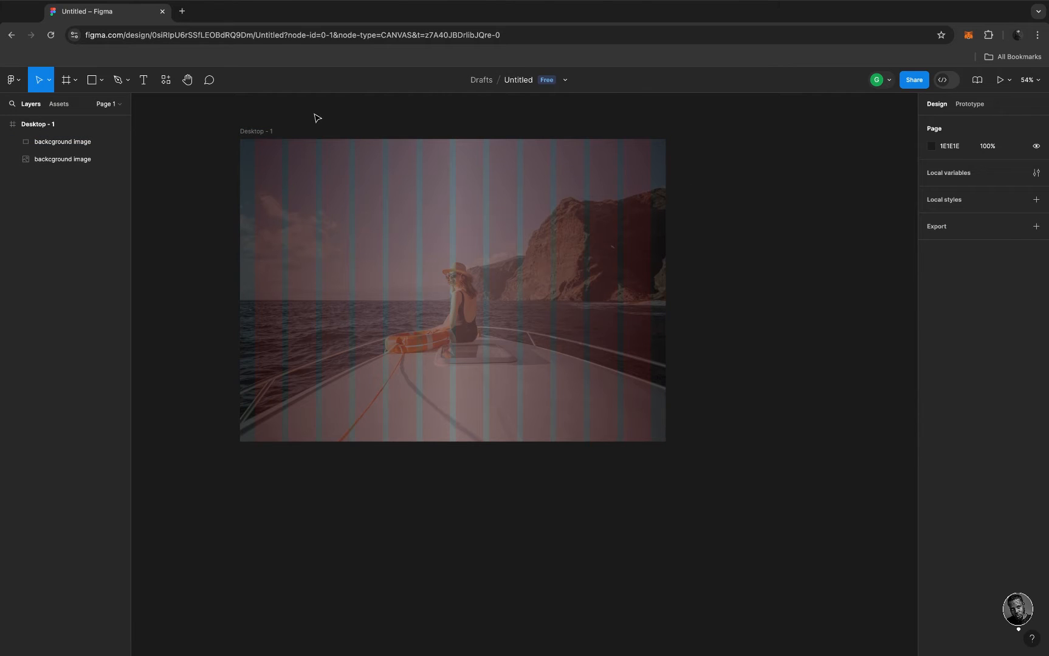
Hide the 12-column layout grid of the Desktop - 1 frame
click(250, 138)
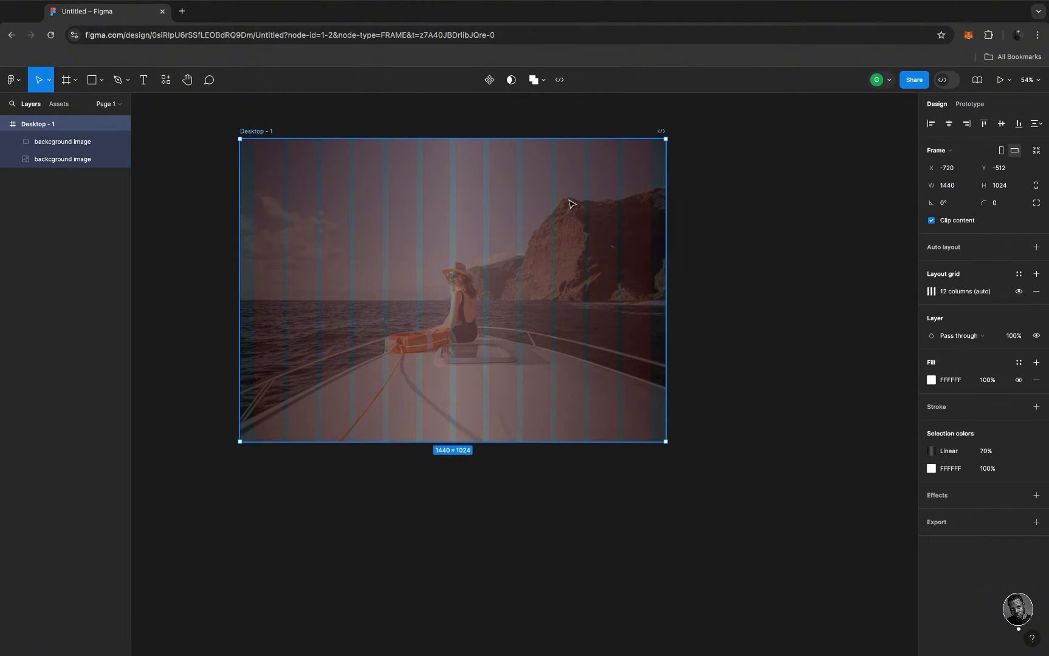
click(1019, 292)
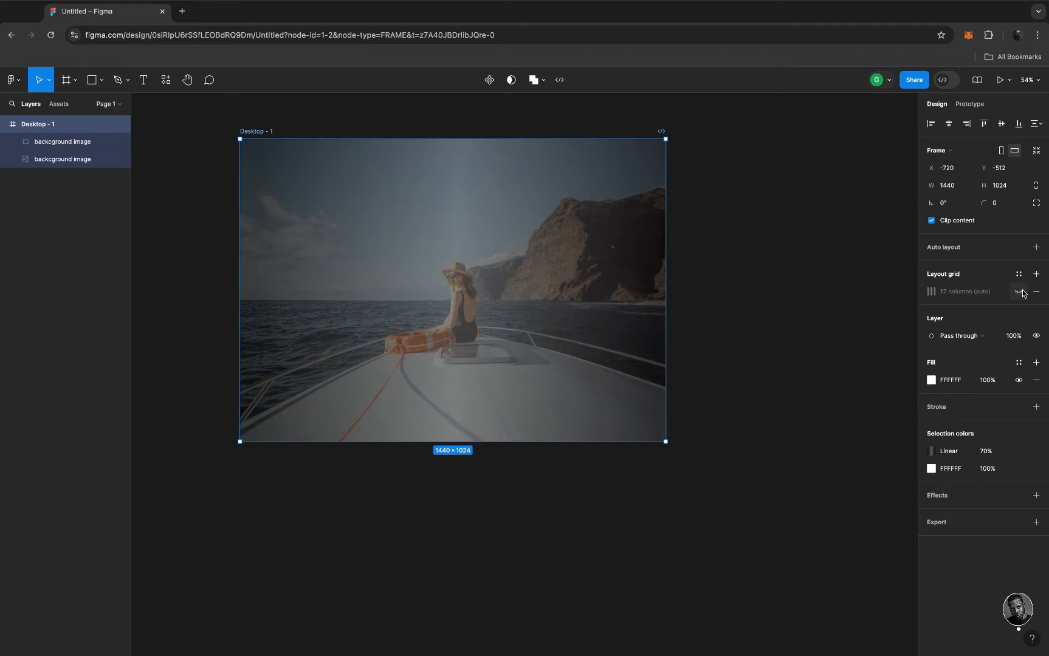
click(708, 275)
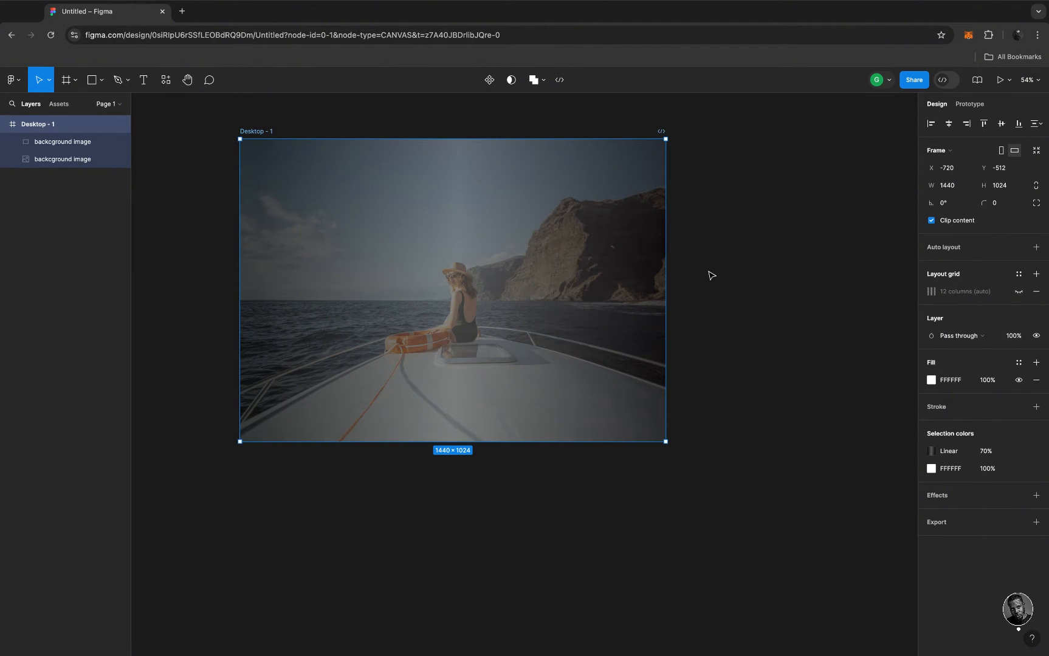
Set the blend mode of the upper gradient layer to Multiply
scroll(549, 291, up, 1)
click(543, 290)
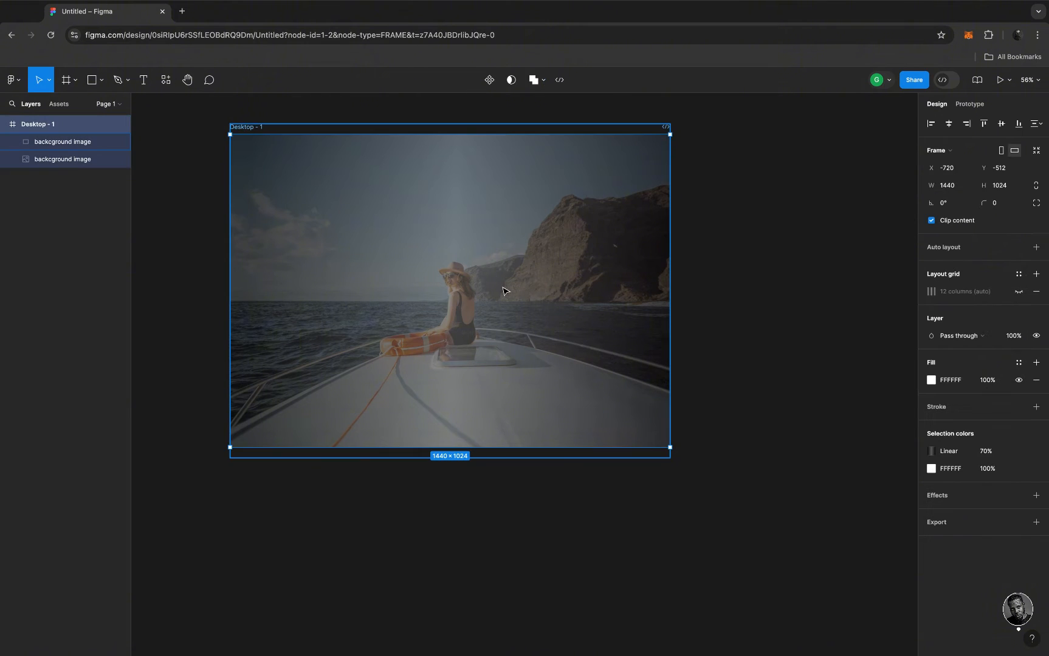
click(60, 148)
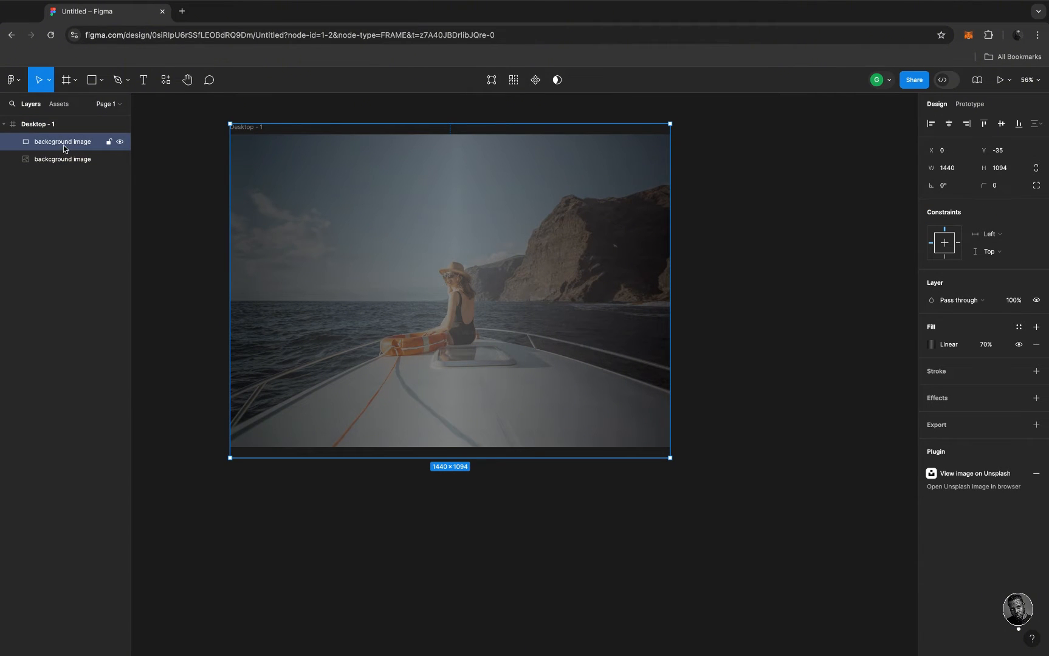
click(987, 303)
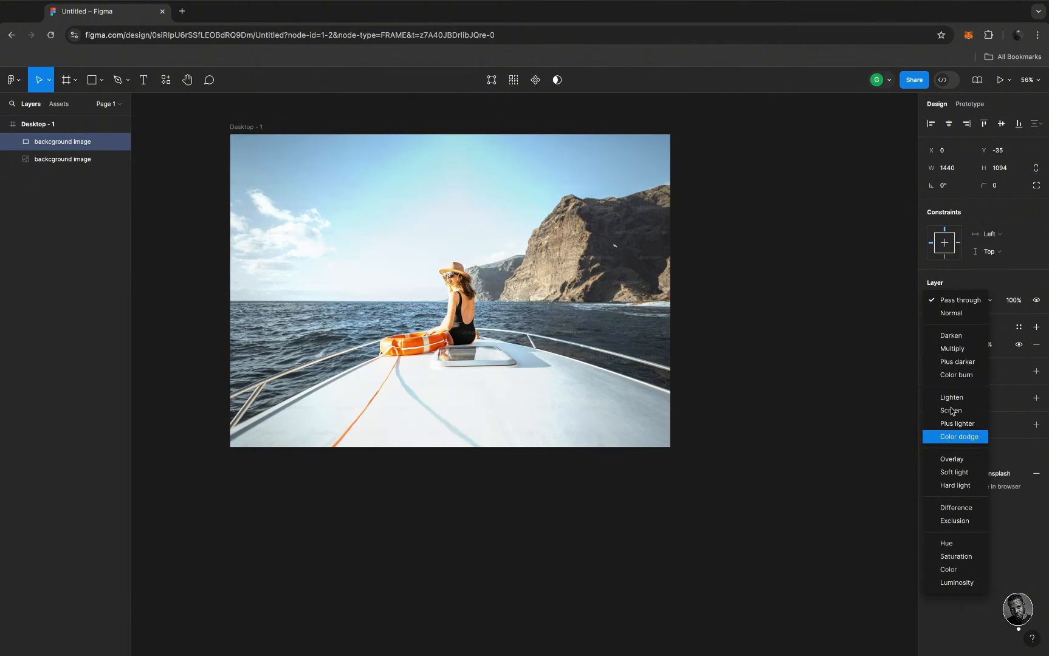
click(946, 351)
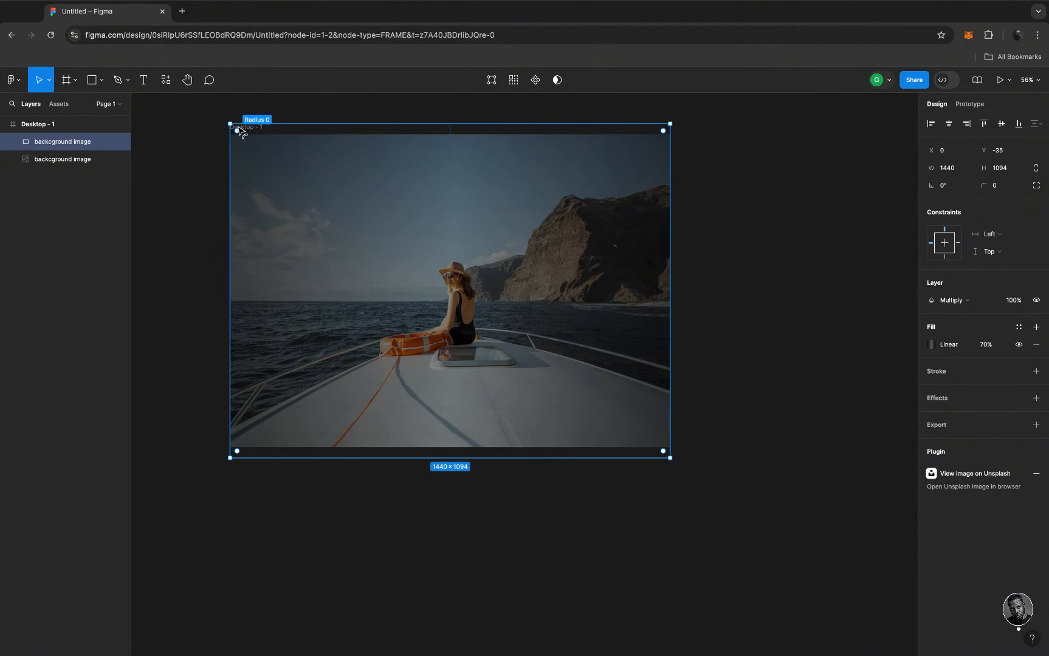
Try extending the Desktop - 1 frame downward to a height of 1280
click(248, 127)
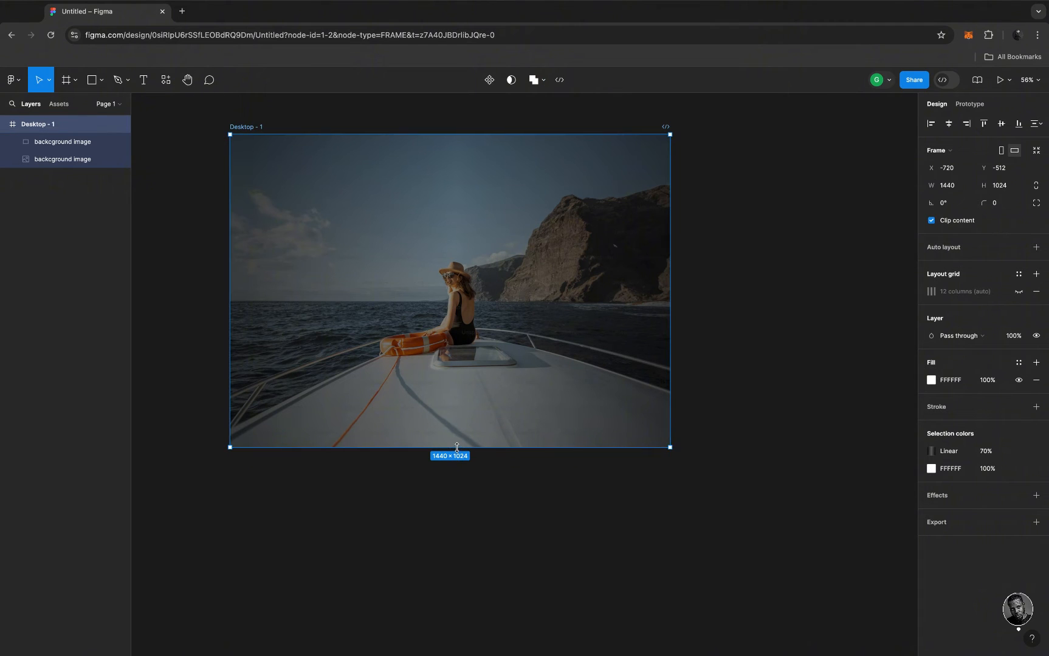
drag(456, 525, 456, 520)
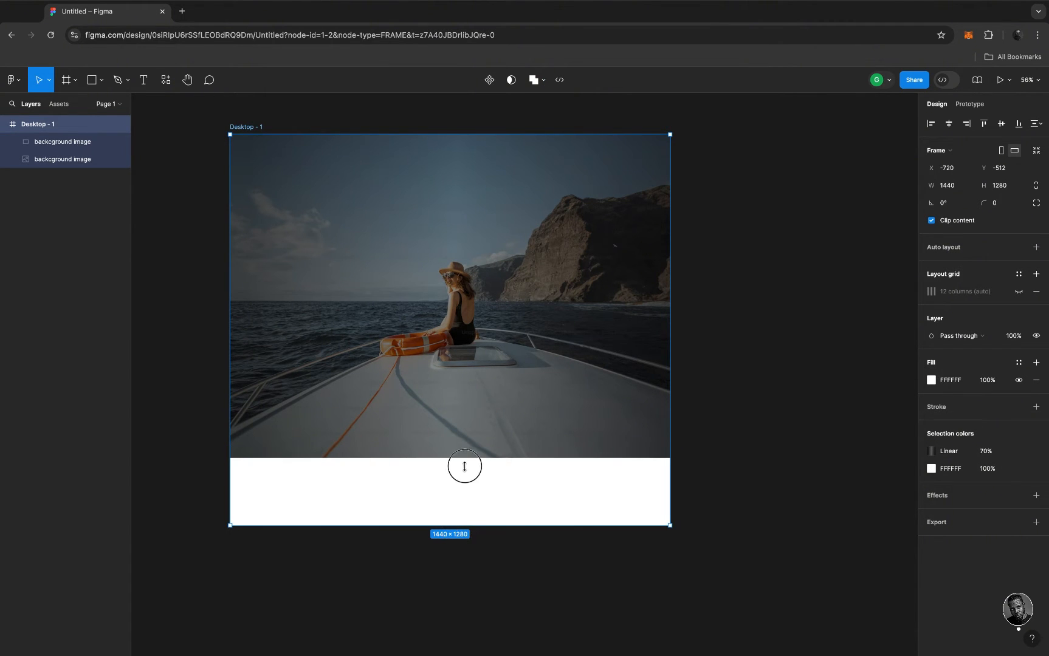
drag(464, 466, 468, 469)
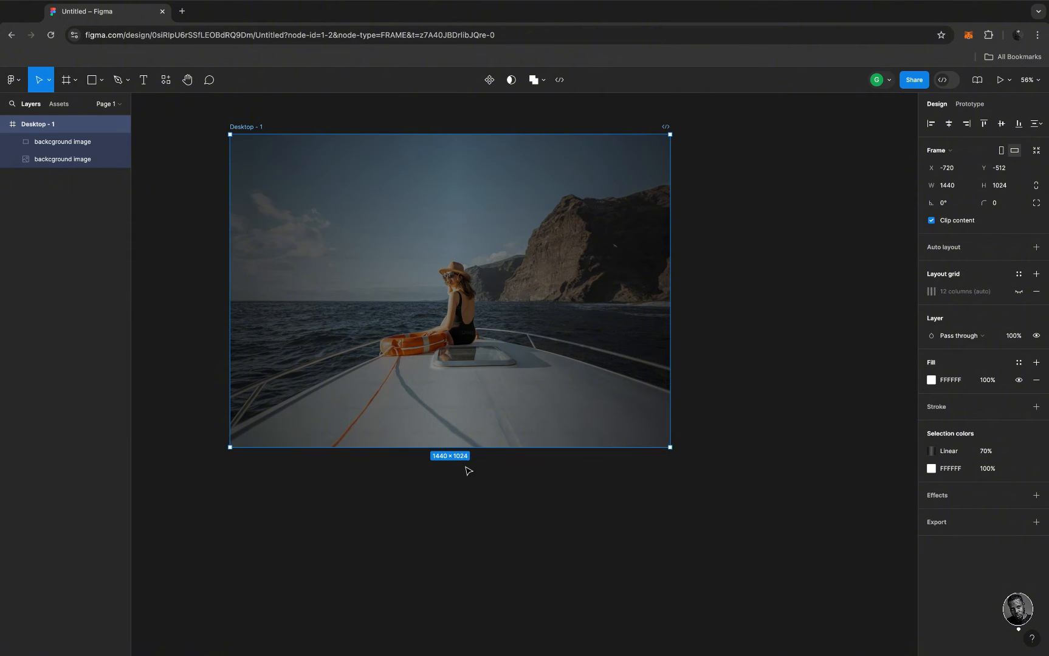
Show the 12-column layout grid of the Desktop - 1 frame again and deselect the frame
click(763, 331)
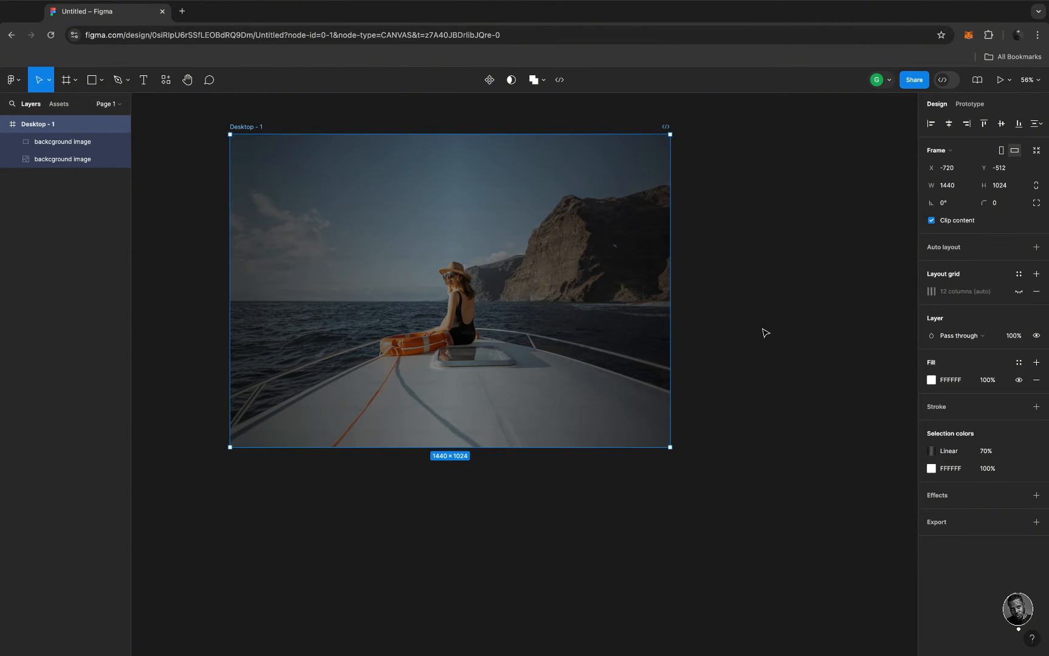
scroll(567, 330, left, 2)
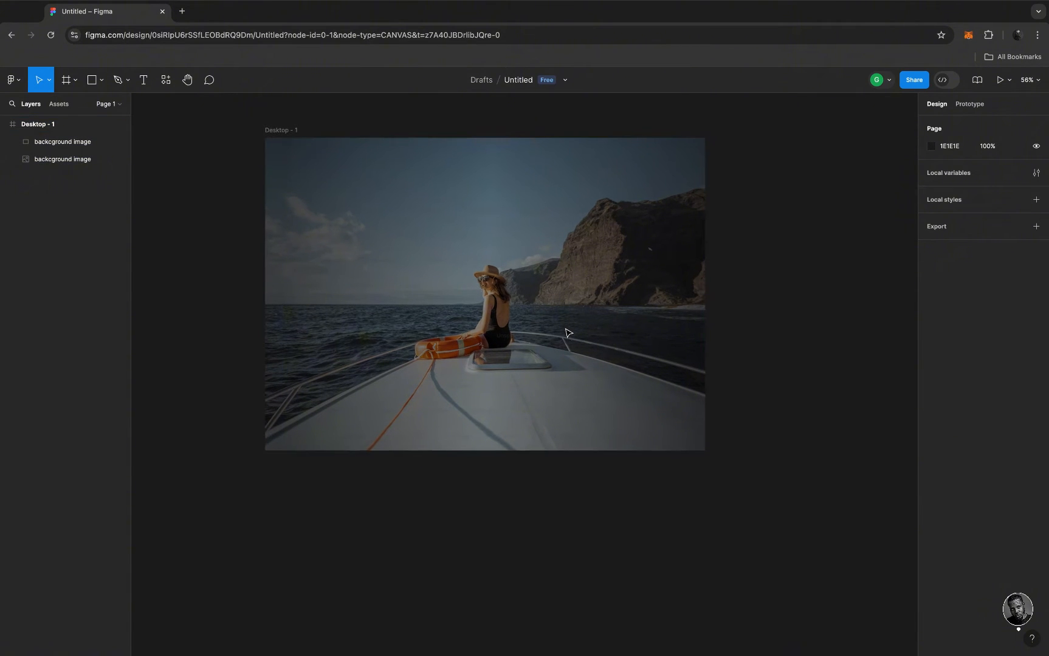
click(286, 133)
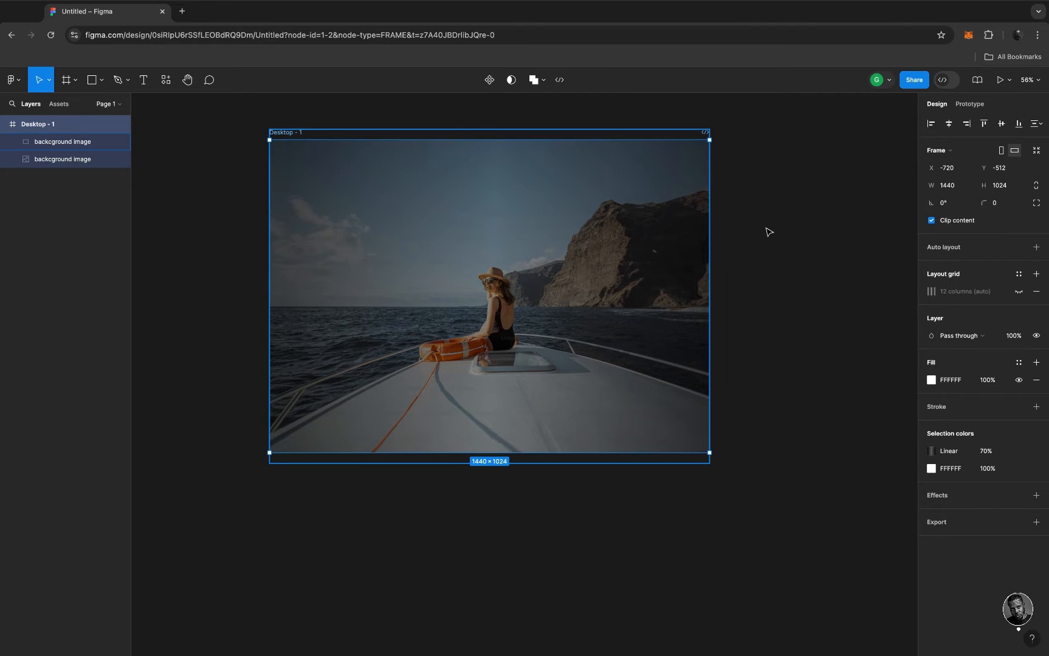
click(1019, 292)
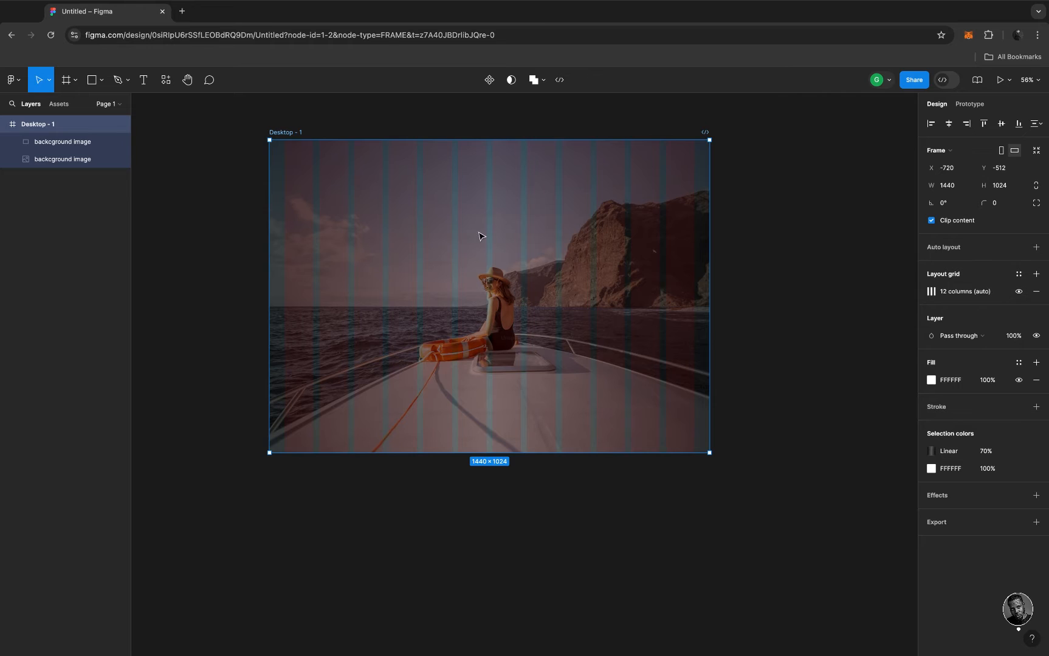
click(187, 201)
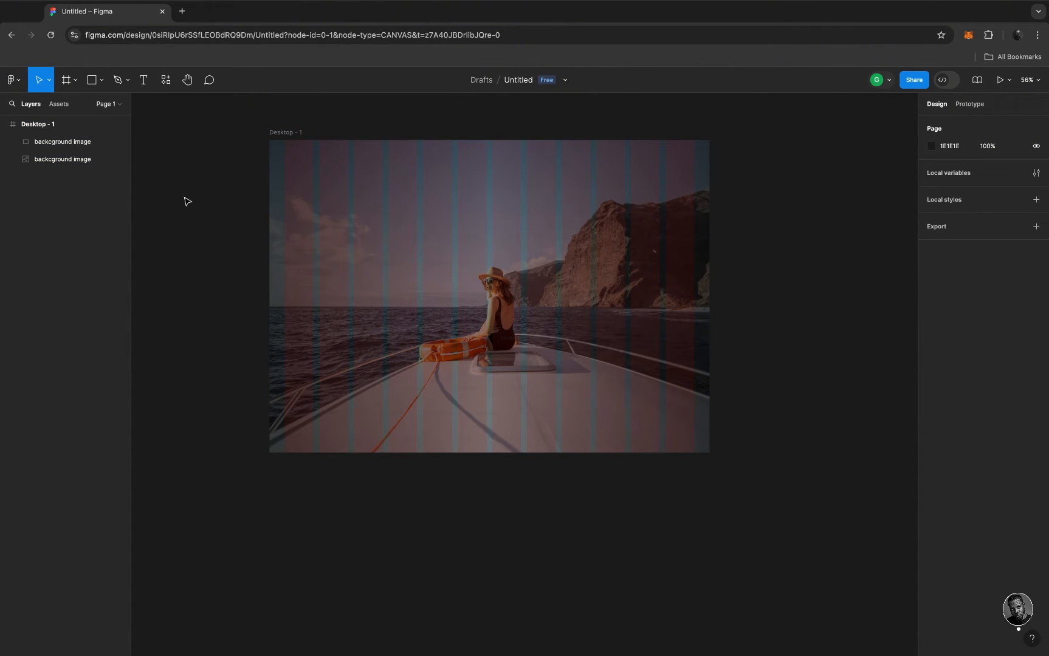
Add a text layer reading "BOOM TOURS" in the upper-left area of the Desktop - 1 frame
key(t)
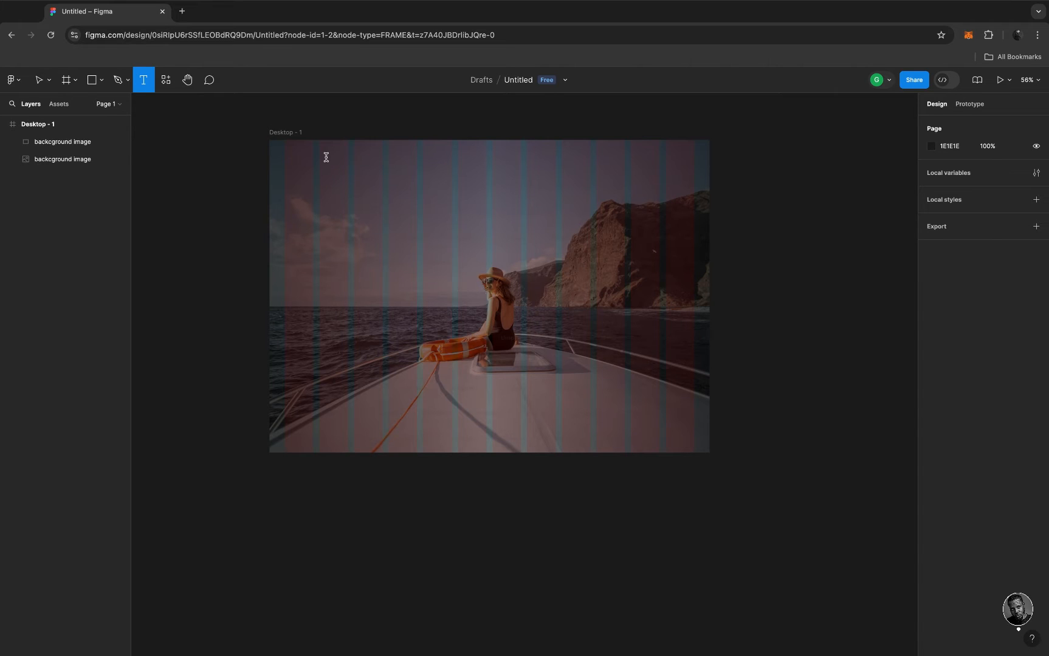
click(326, 157)
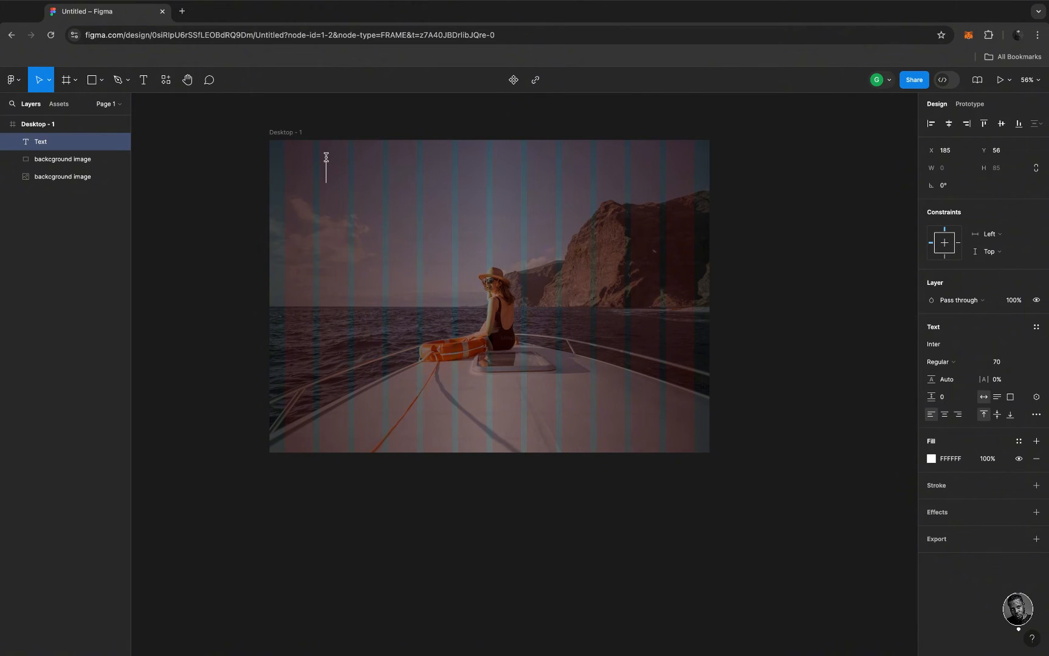
text(BOOM TOURS)
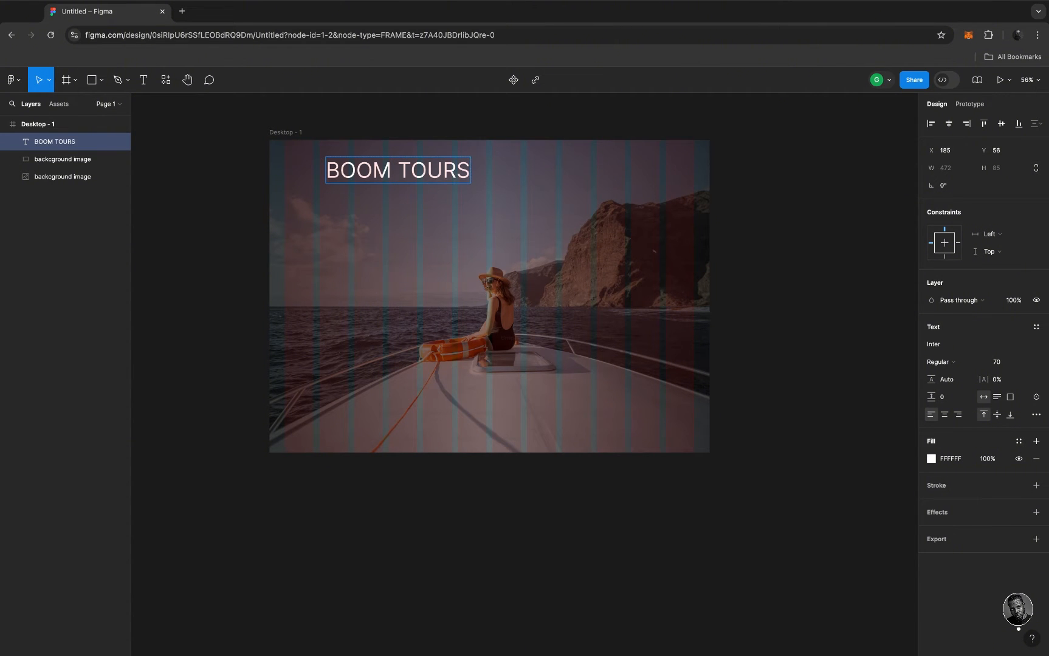
Set the BOOM TOURS text to the Extra Bold weight with a font size of 30
key(ctrl+a)
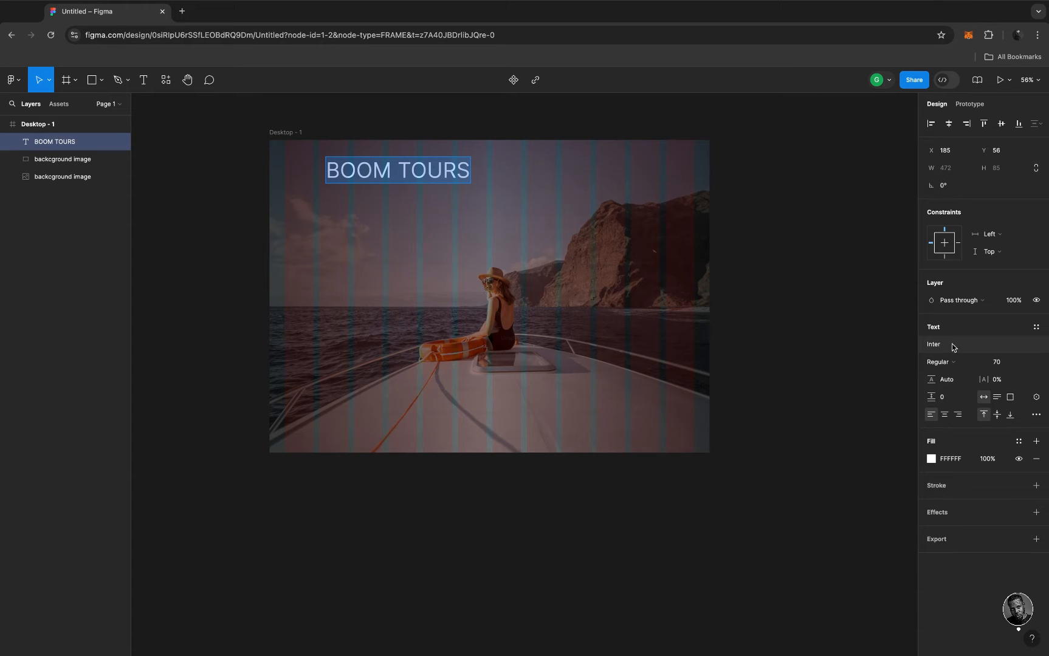
click(982, 364)
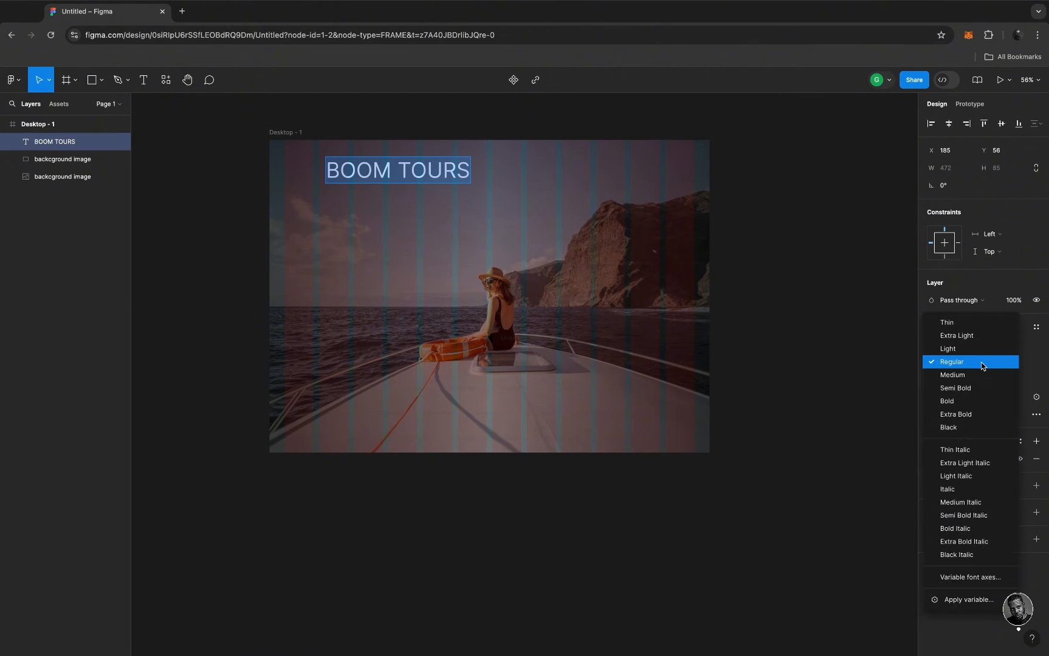
click(964, 414)
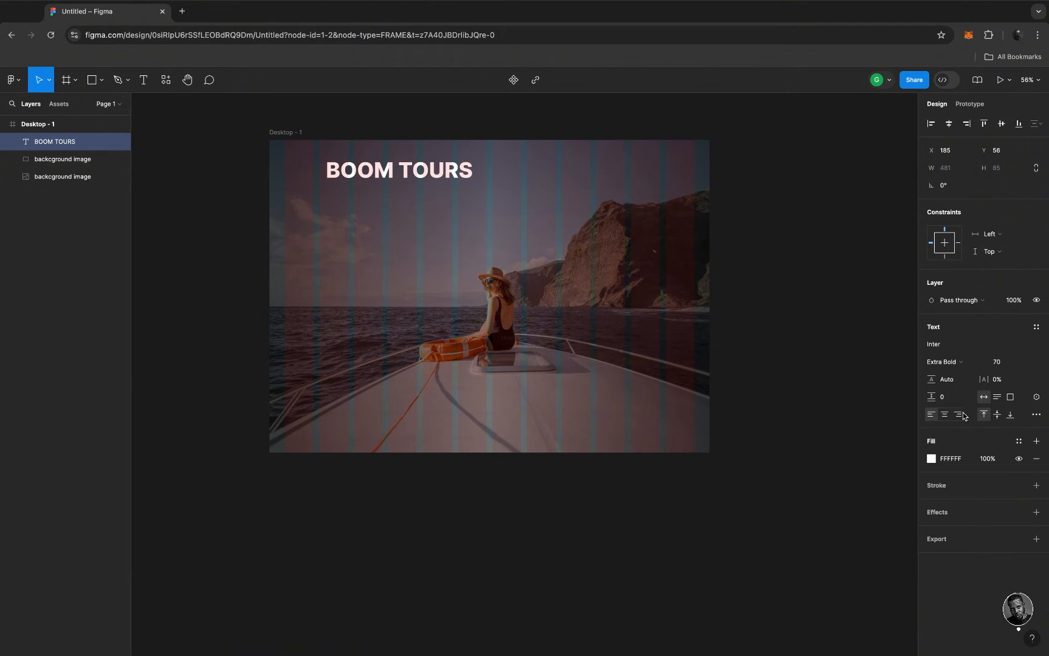
click(1007, 363)
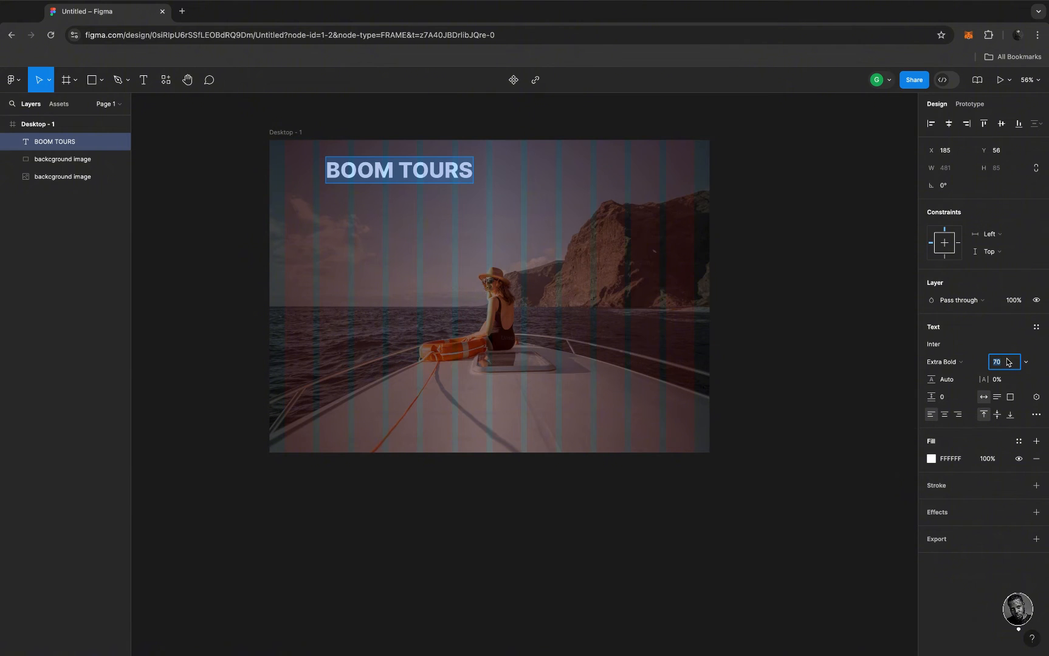
text(30)
key(Return)
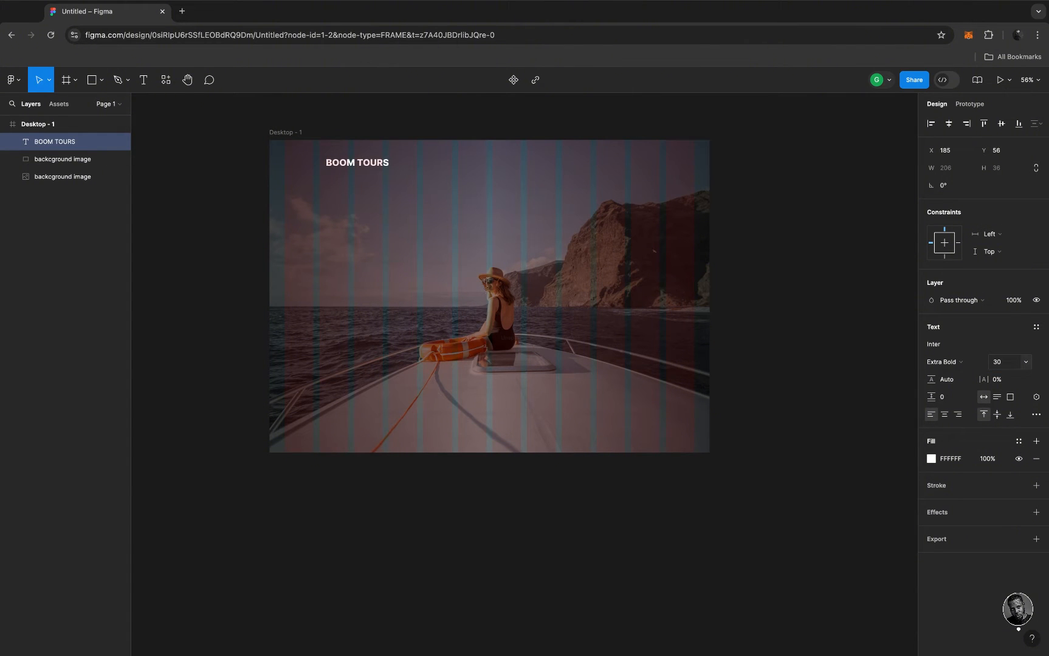
key(Return)
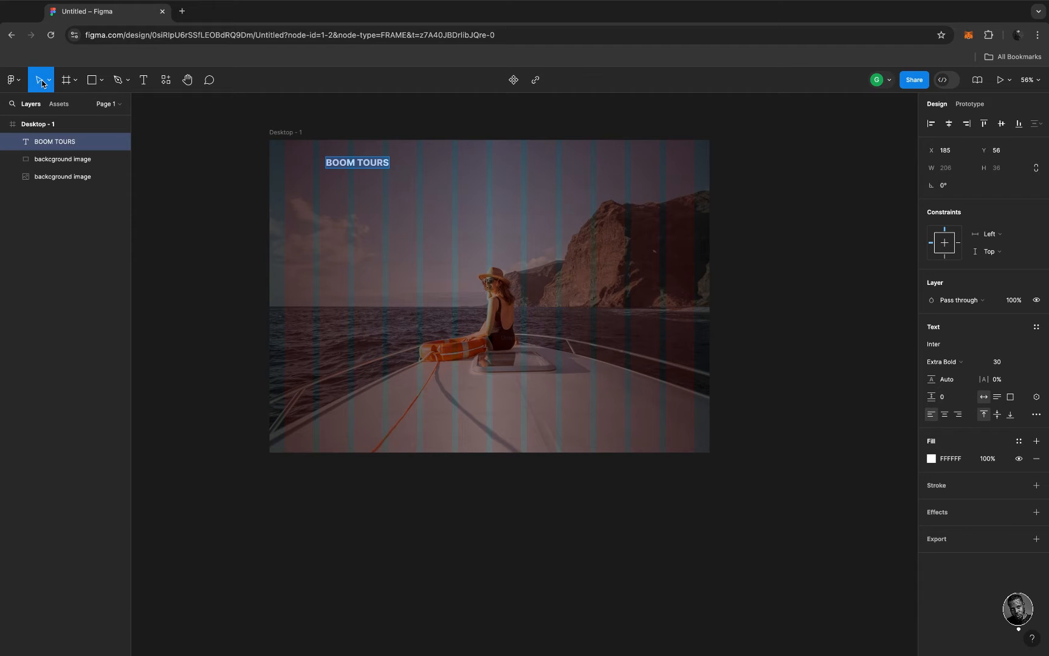
key(Escape)
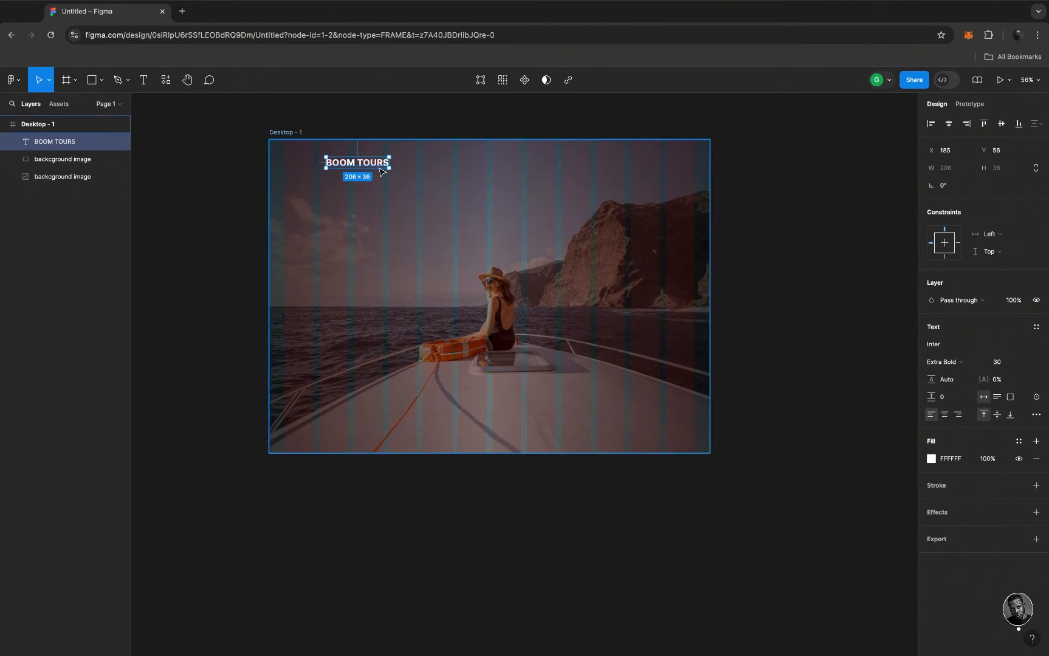
Move the BOOM TOURS text to the first grid column's left edge, at about X 51, Y 35
drag(376, 164, 338, 163)
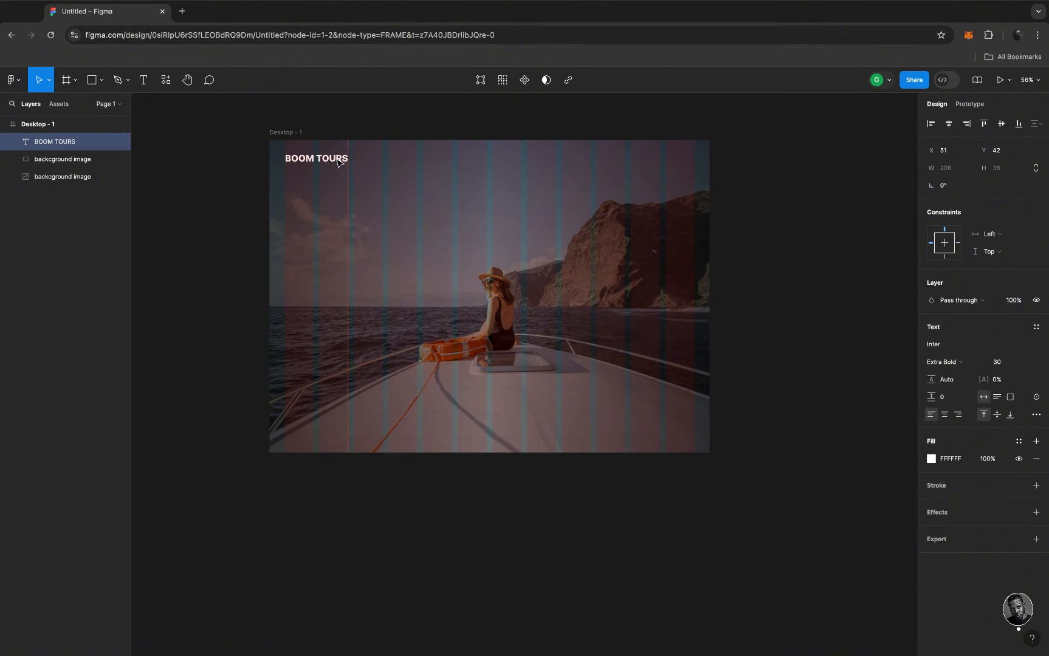
scroll(338, 162, up, 5)
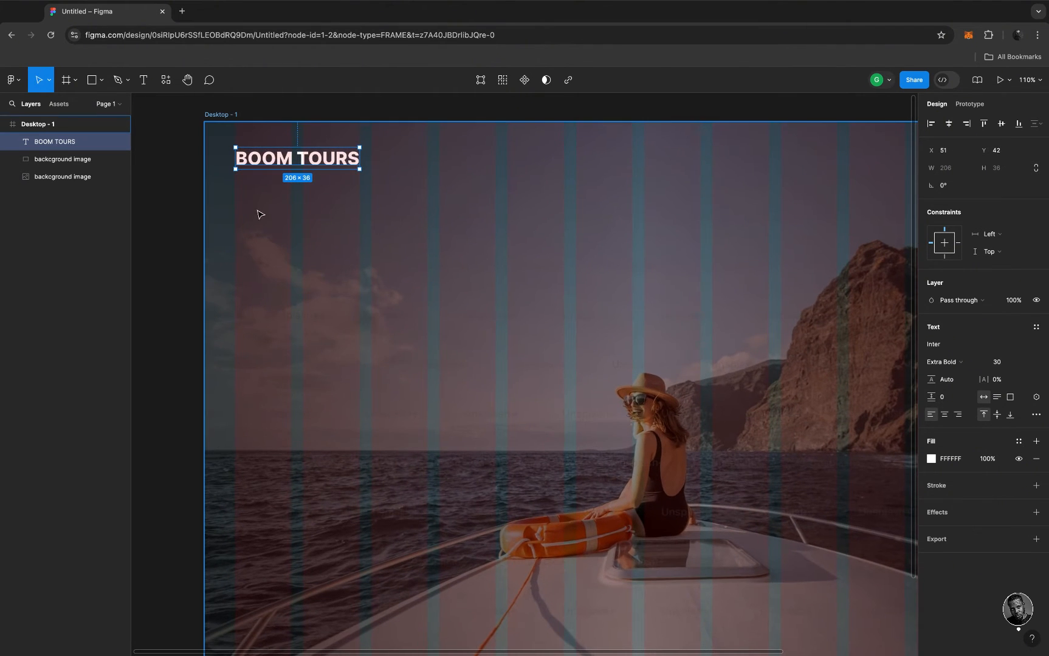
click(284, 160)
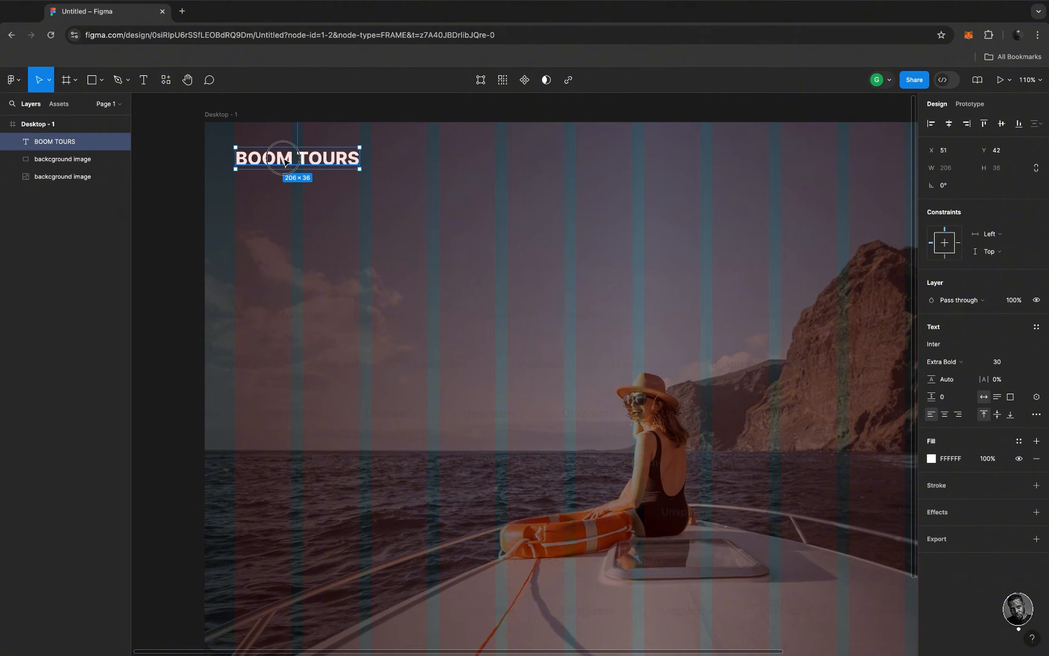
drag(285, 159, 285, 156)
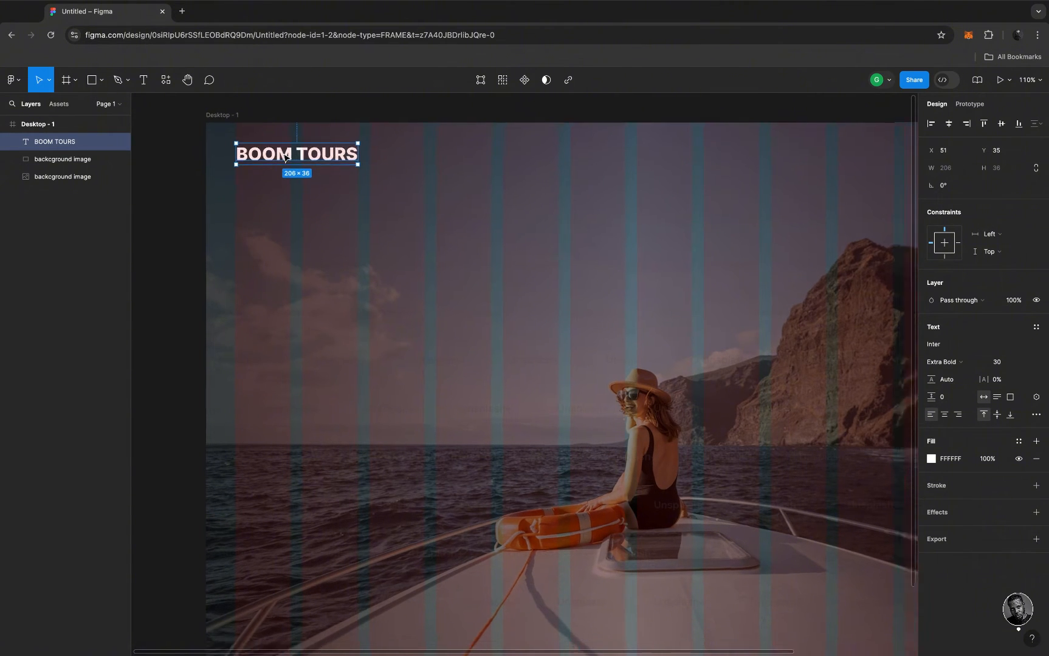
scroll(286, 157, down, 5)
scroll(284, 156, down, 2)
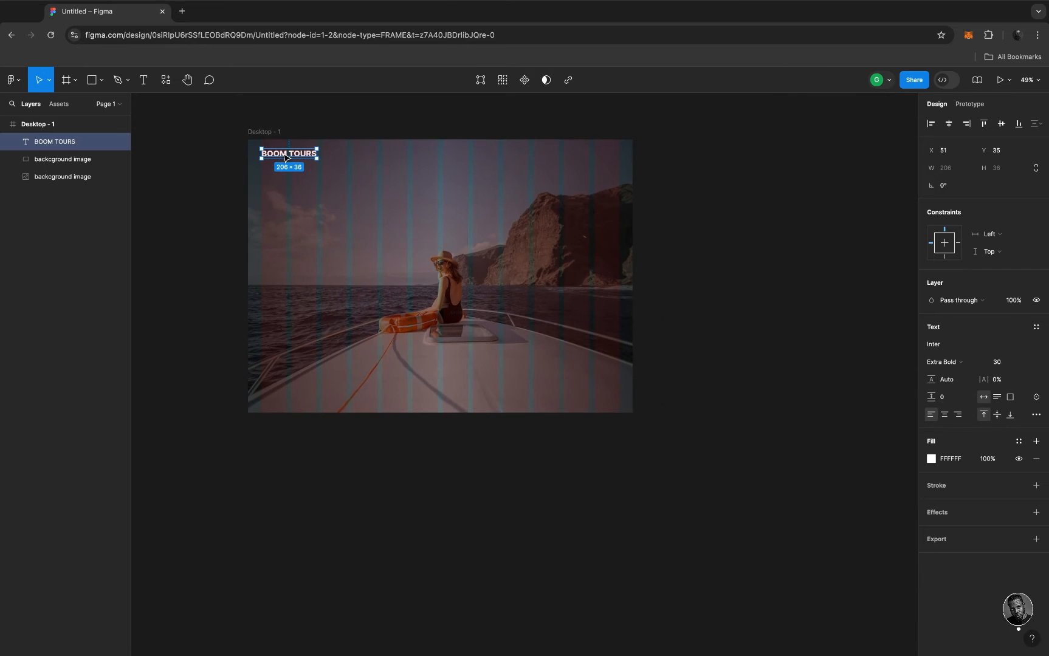
Check the Desktop - 1 design without its 12-column layout grid by hiding the grid briefly and showing it again
key(Escape)
click(256, 130)
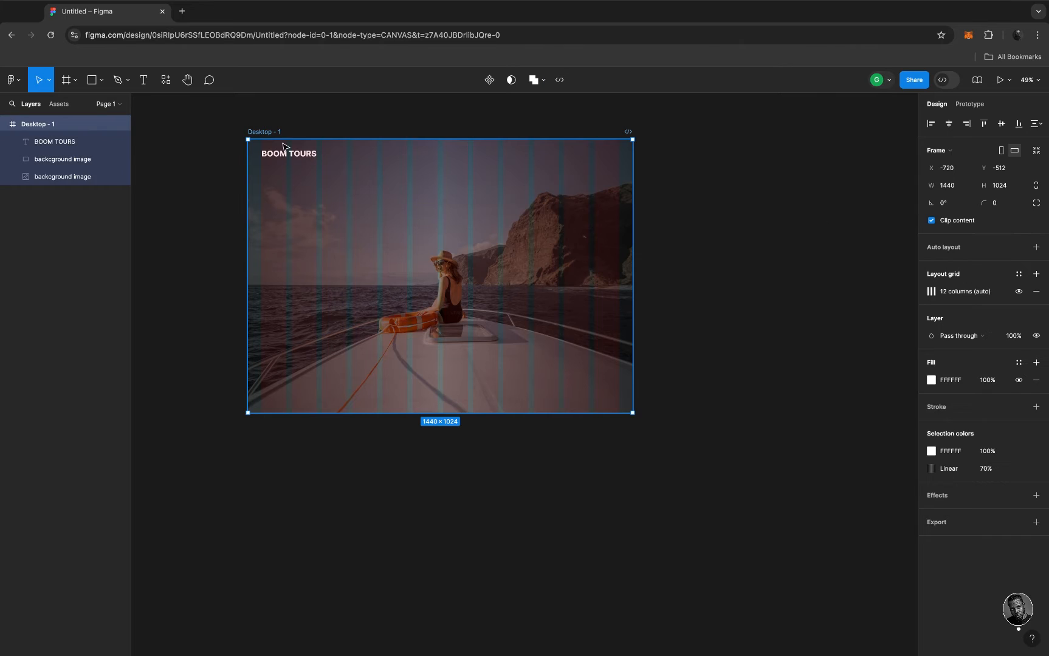
click(1018, 294)
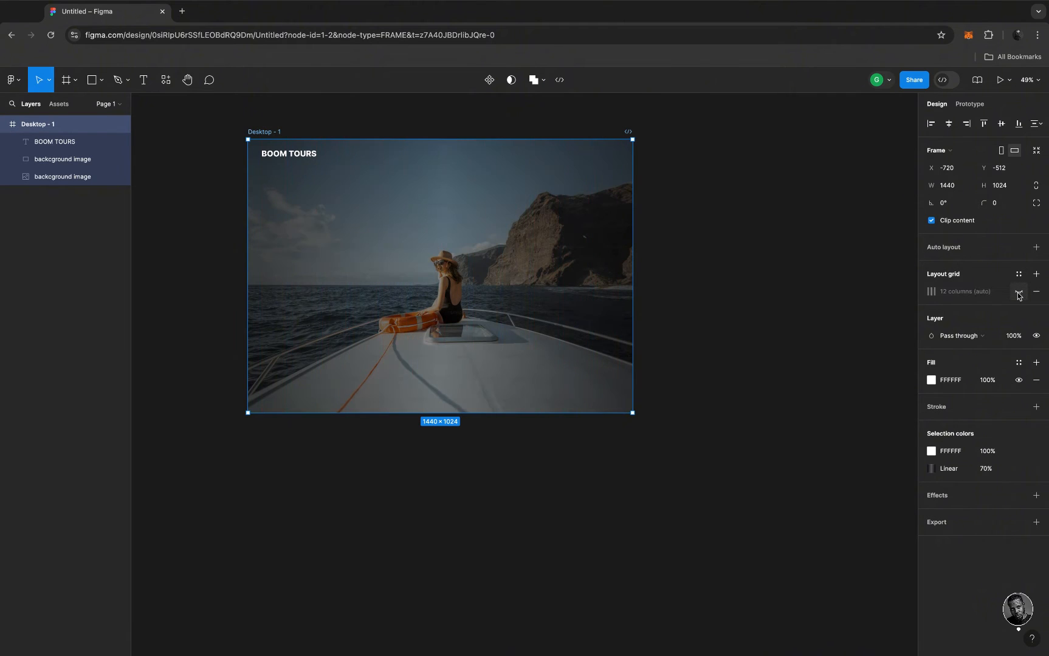
click(1018, 293)
Create a text style named "LOGO FONT" from the BOOM TOURS text
scroll(460, 235, up, 5)
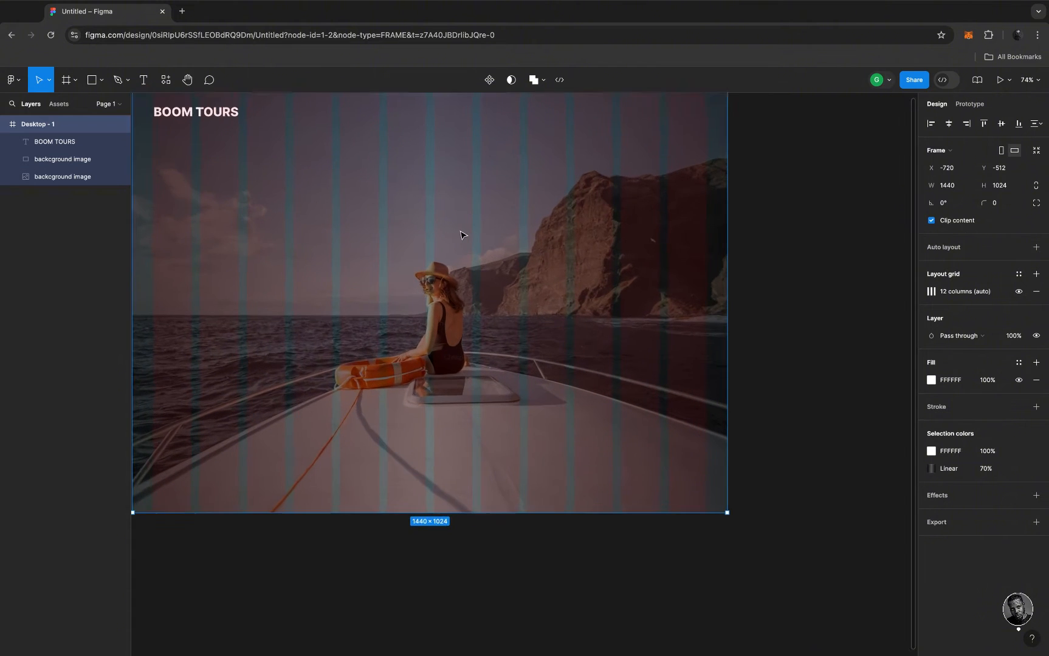
scroll(460, 234, down, 4)
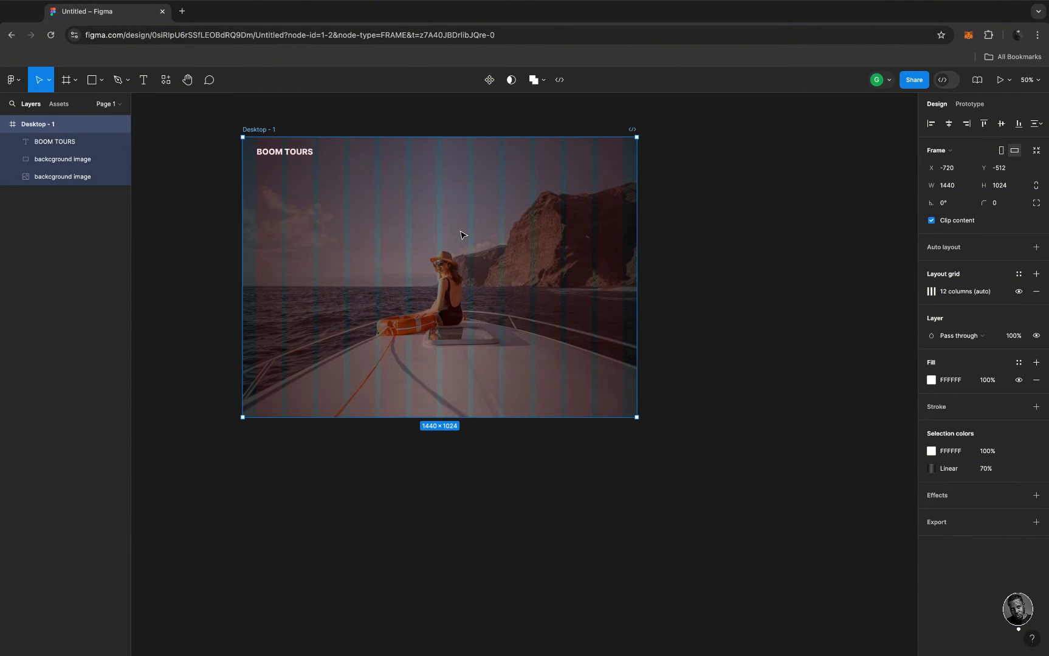
scroll(460, 235, up, 3)
scroll(460, 234, left, 2)
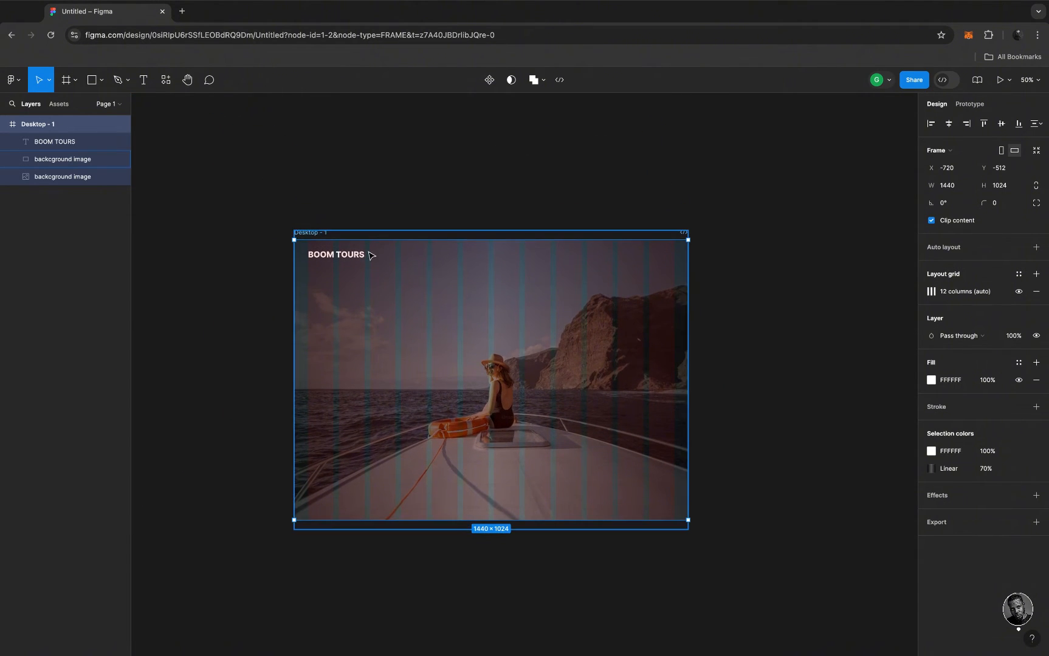
scroll(371, 256, up, 2)
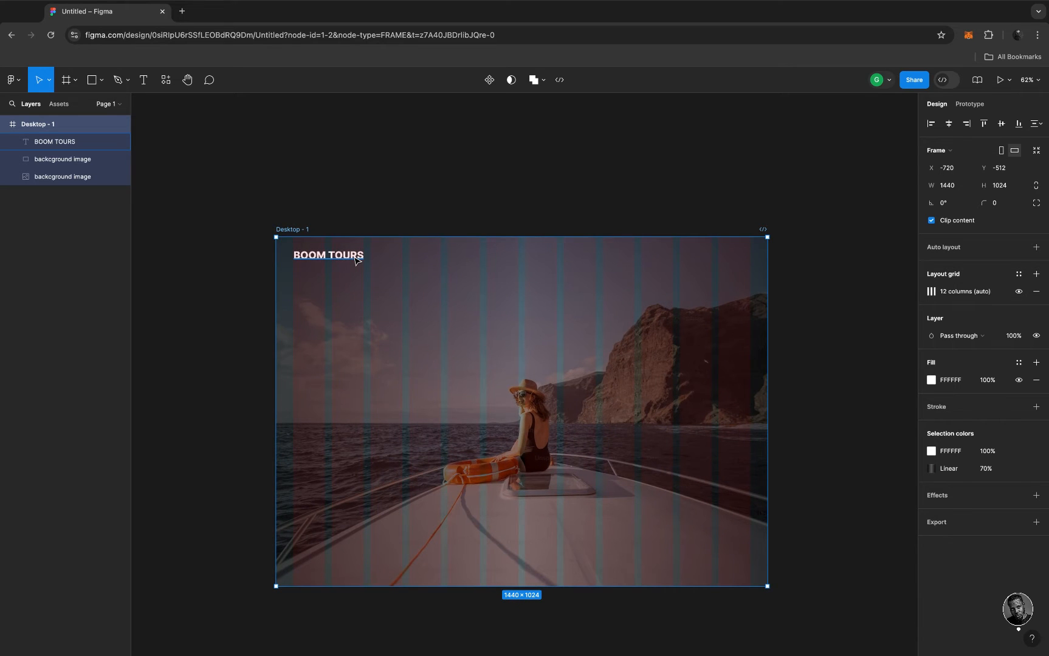
click(356, 259)
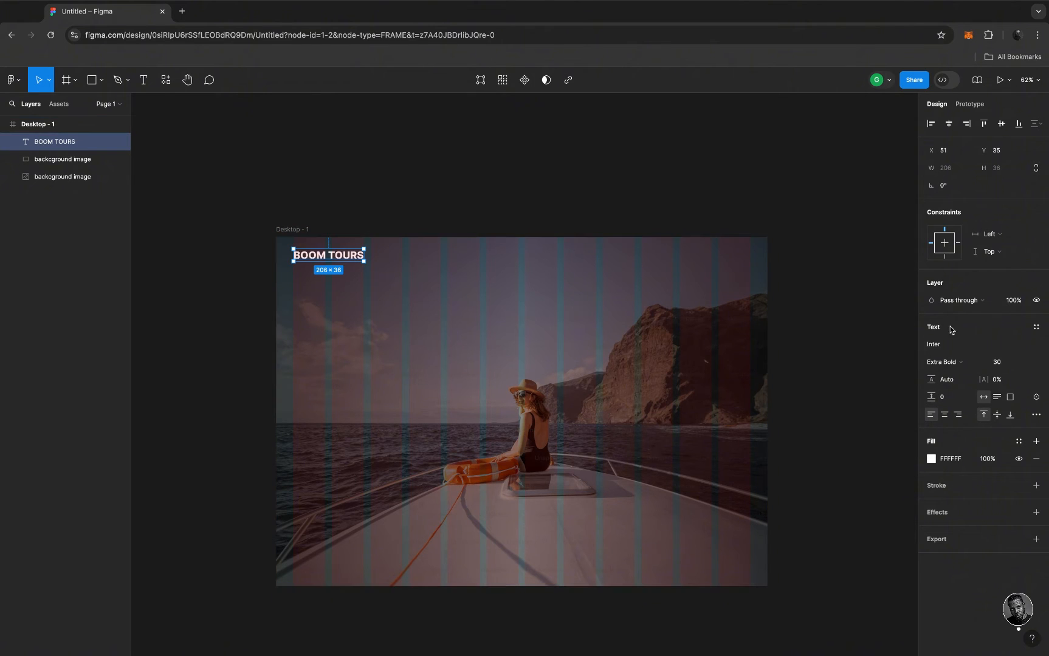
click(1036, 328)
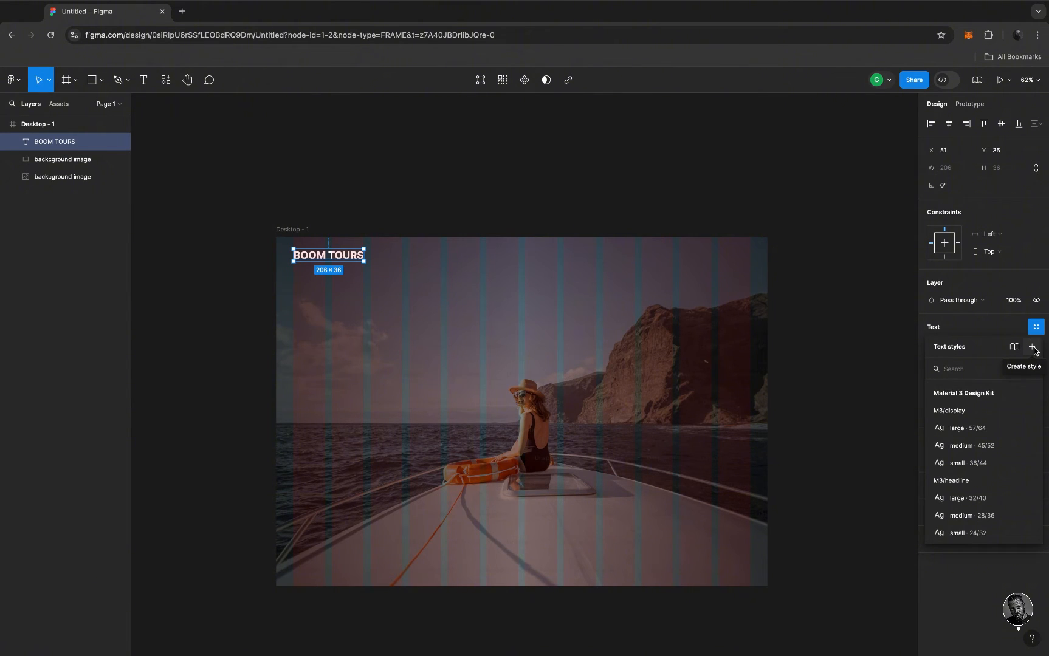
click(1033, 347)
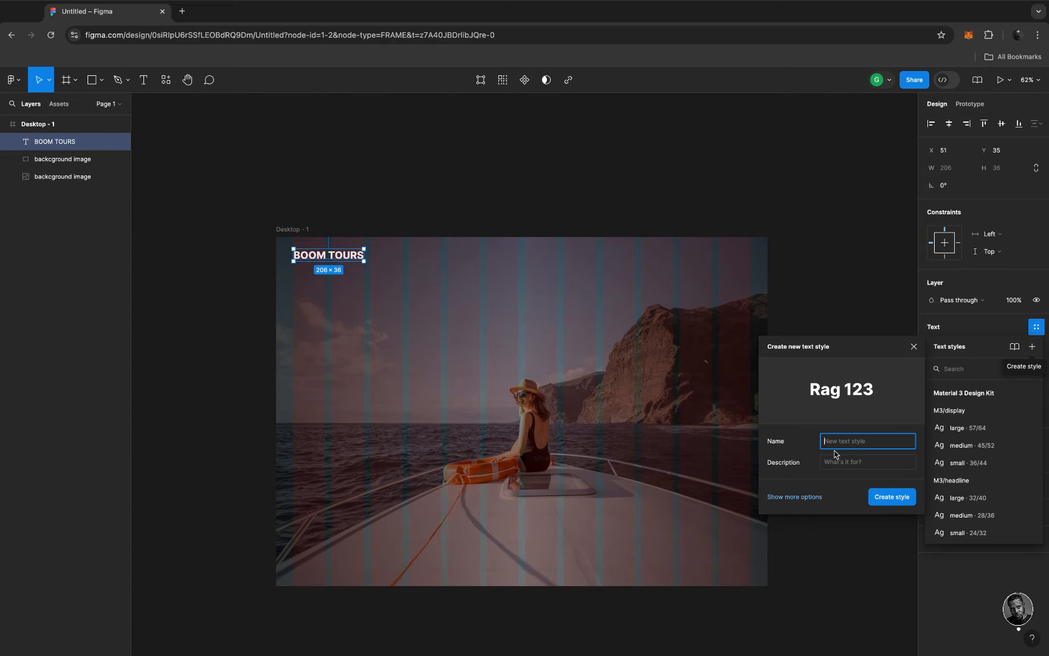
text(HE)
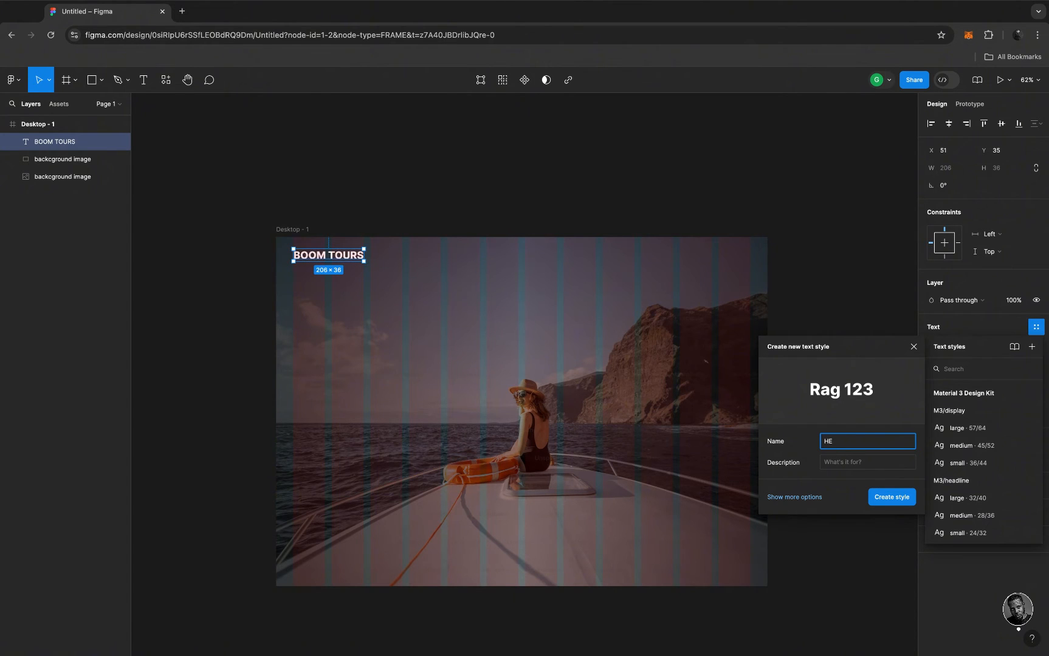
key(BackSpace)
key(BackSpace)
text(LOGO FONT)
click(891, 497)
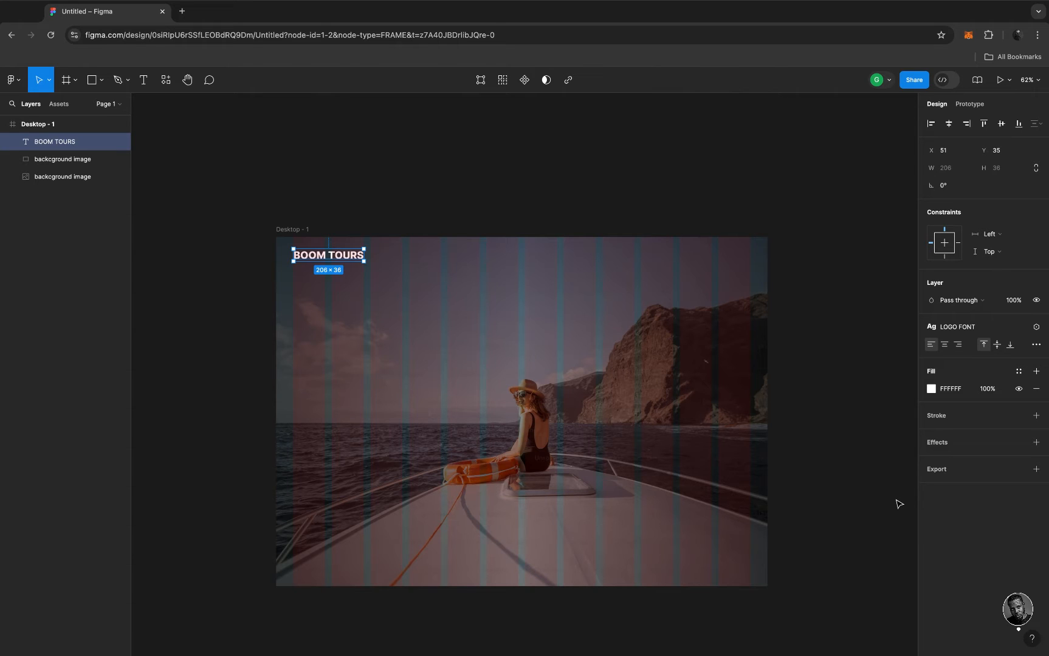
Add a "Home" text at about X 512, Y 50 beside the logo text and detach the LOGO FONT style from it
key(Return)
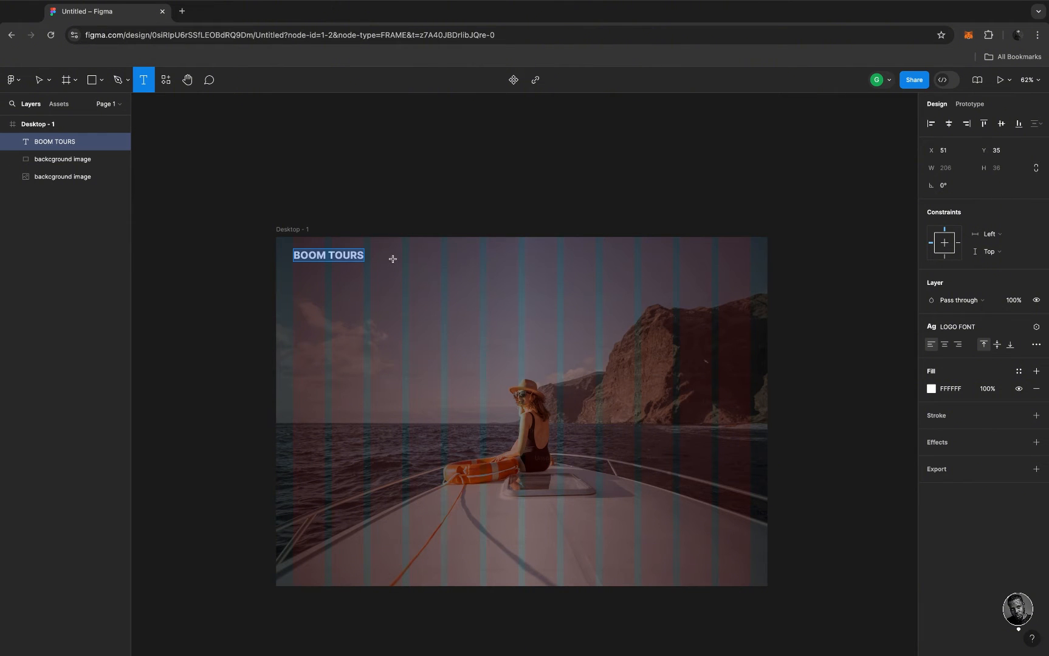
click(451, 254)
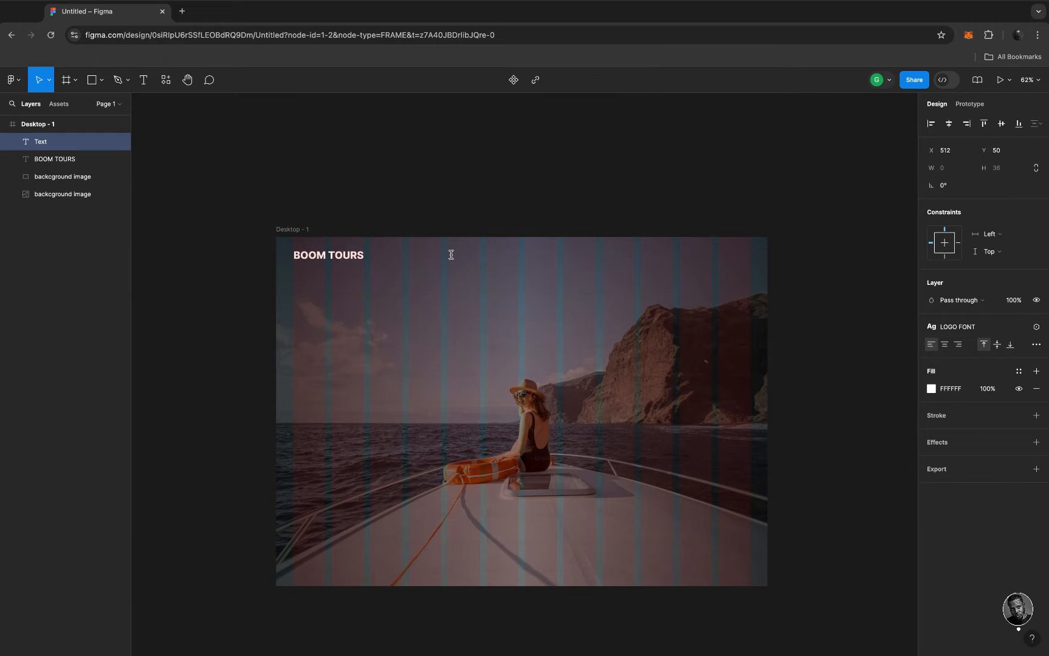
text(Home)
double_click(475, 262)
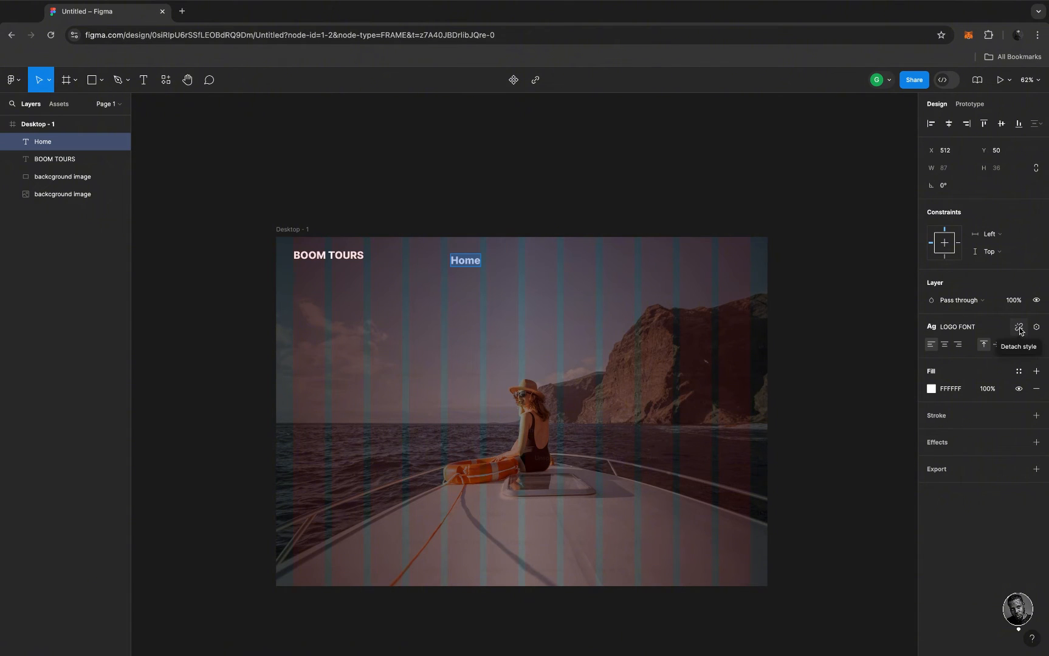
click(1019, 328)
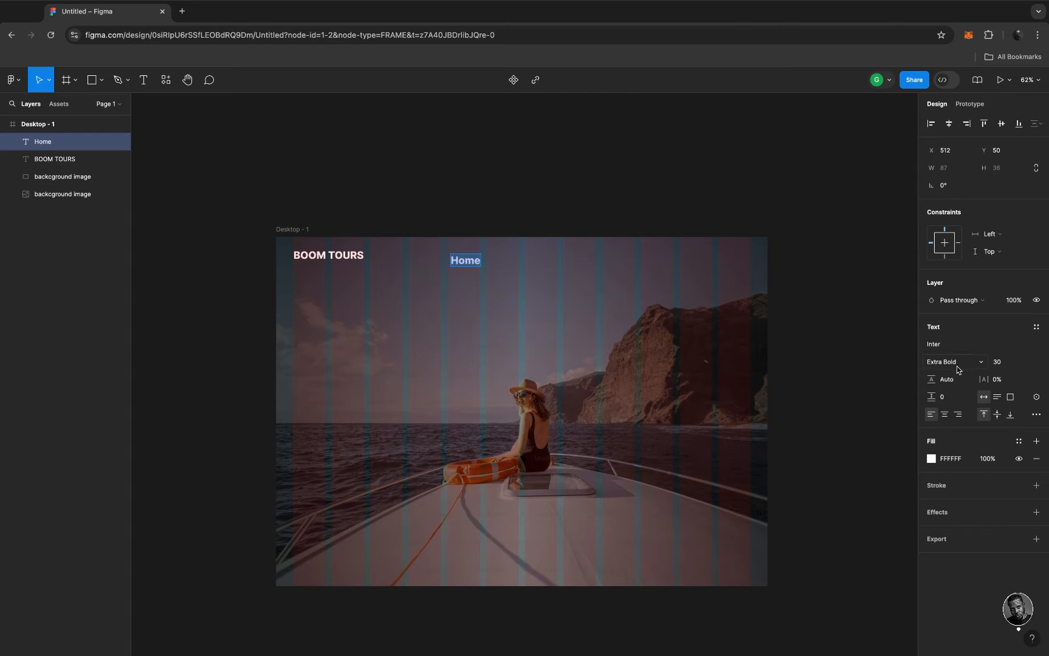
Change the font family of the "Home" text to Poppins
click(980, 364)
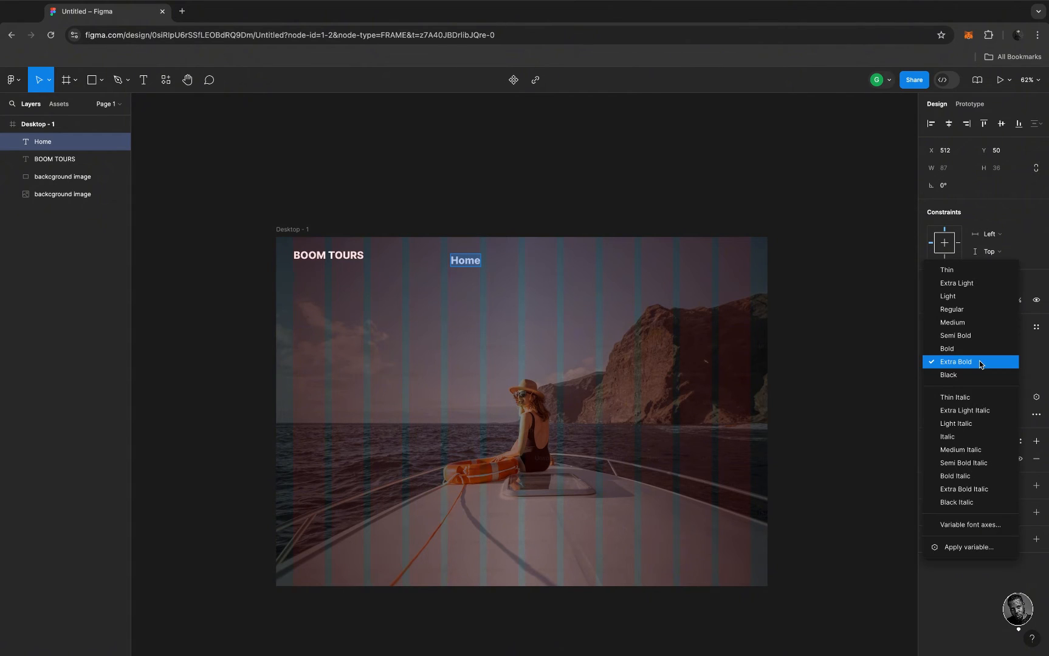
click(1024, 348)
click(951, 345)
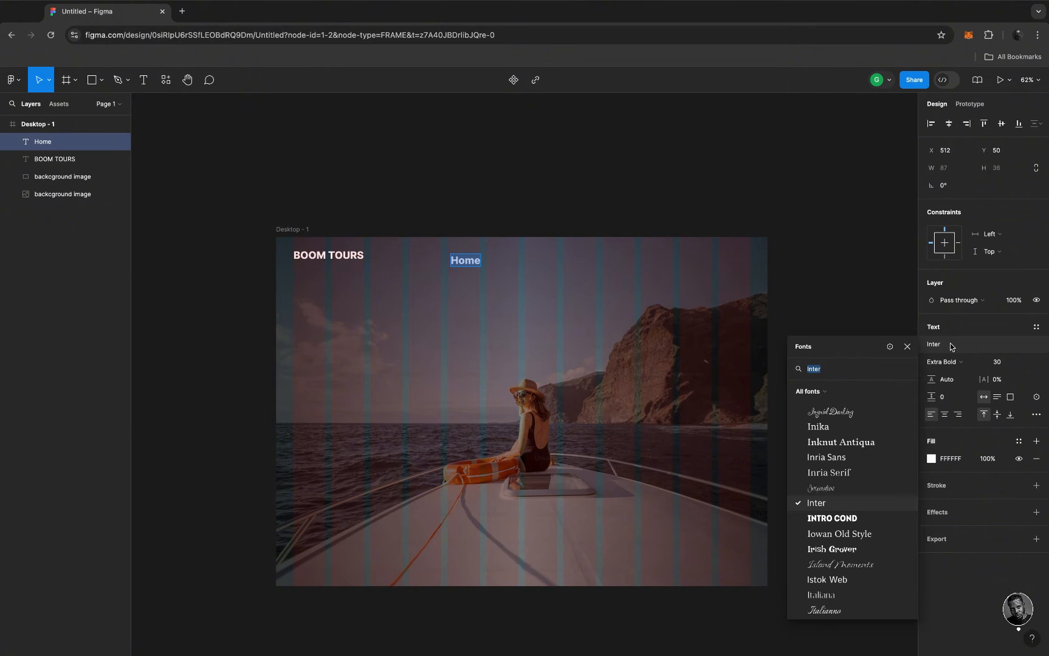
text(popp)
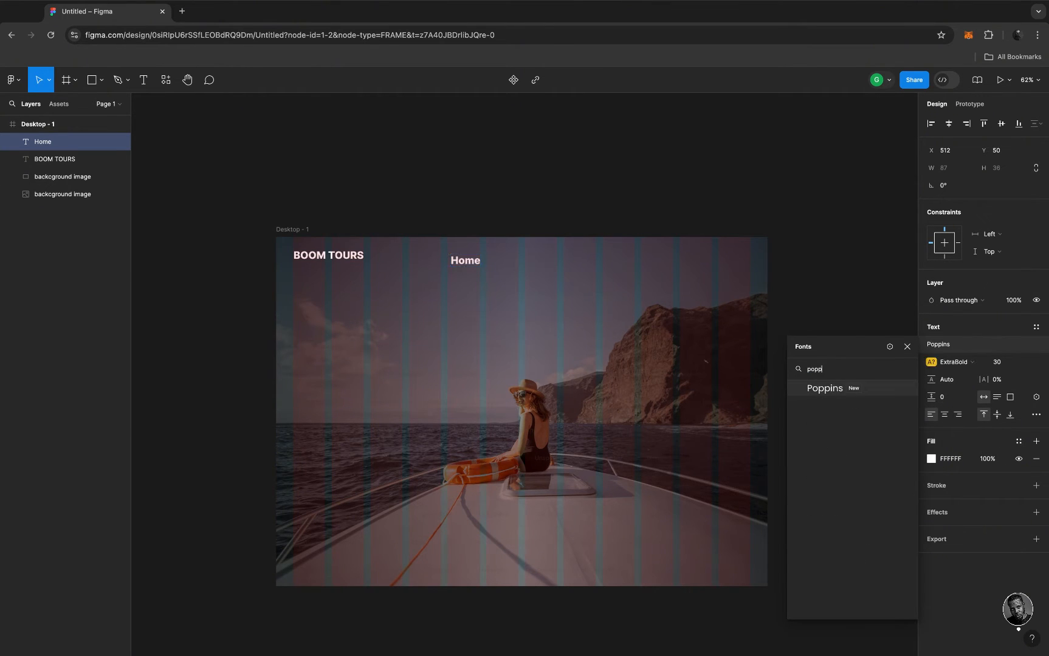
text(in)
click(832, 388)
Set the "Home" text to Regular weight at font size 25
double_click(481, 262)
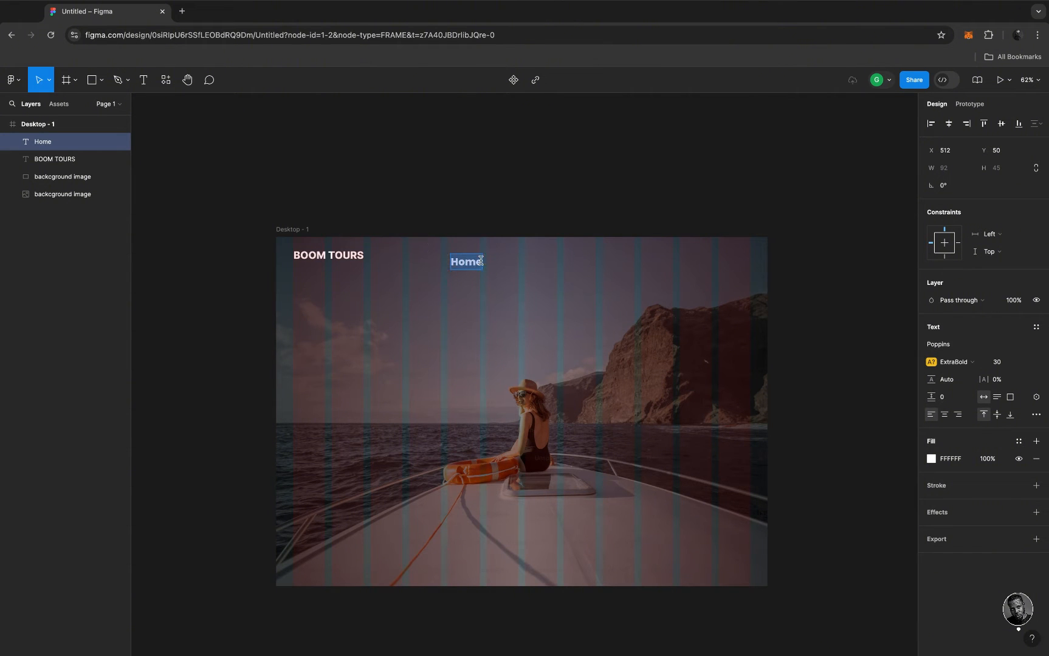
click(980, 363)
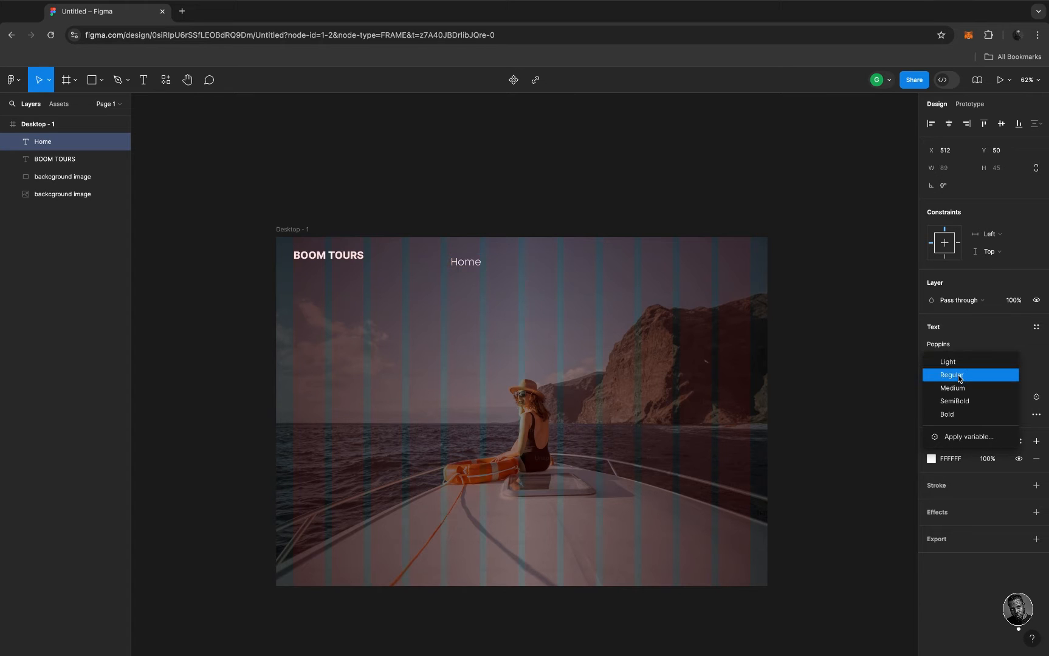
click(959, 377)
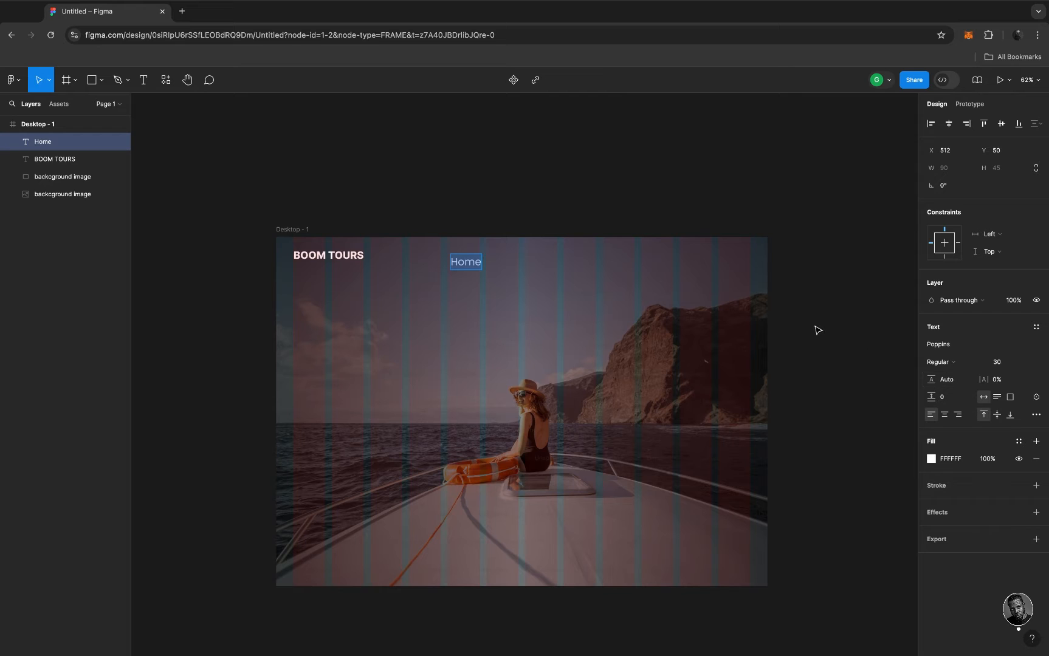
click(1005, 364)
text(25)
key(Return)
Align the Home and BOOM TOURS texts to each other by their vertical centers
click(448, 259)
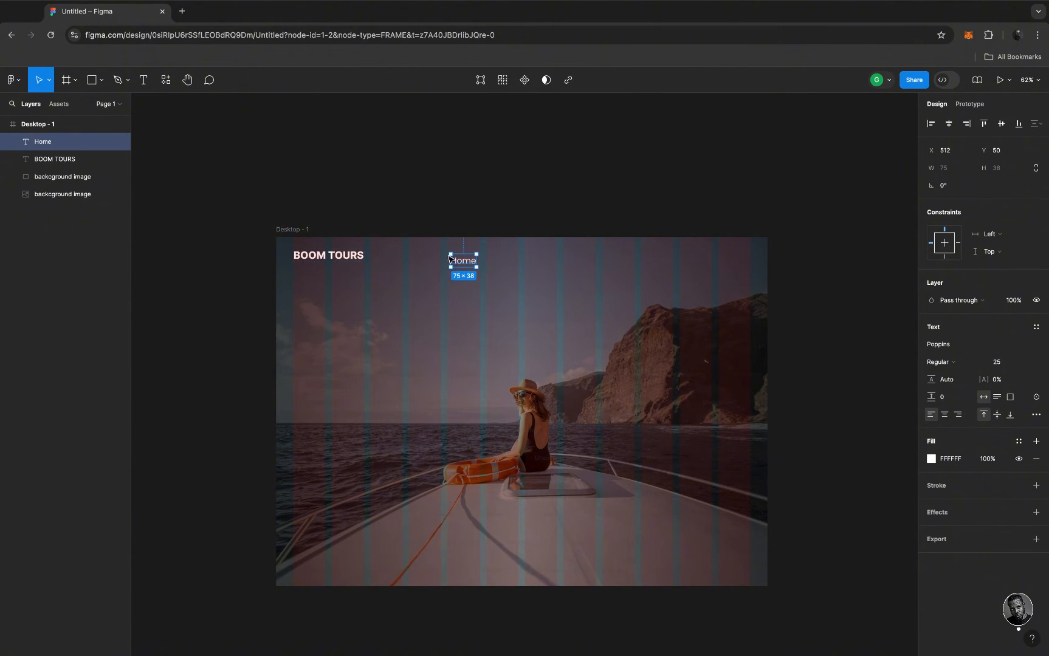
shift+click(348, 261)
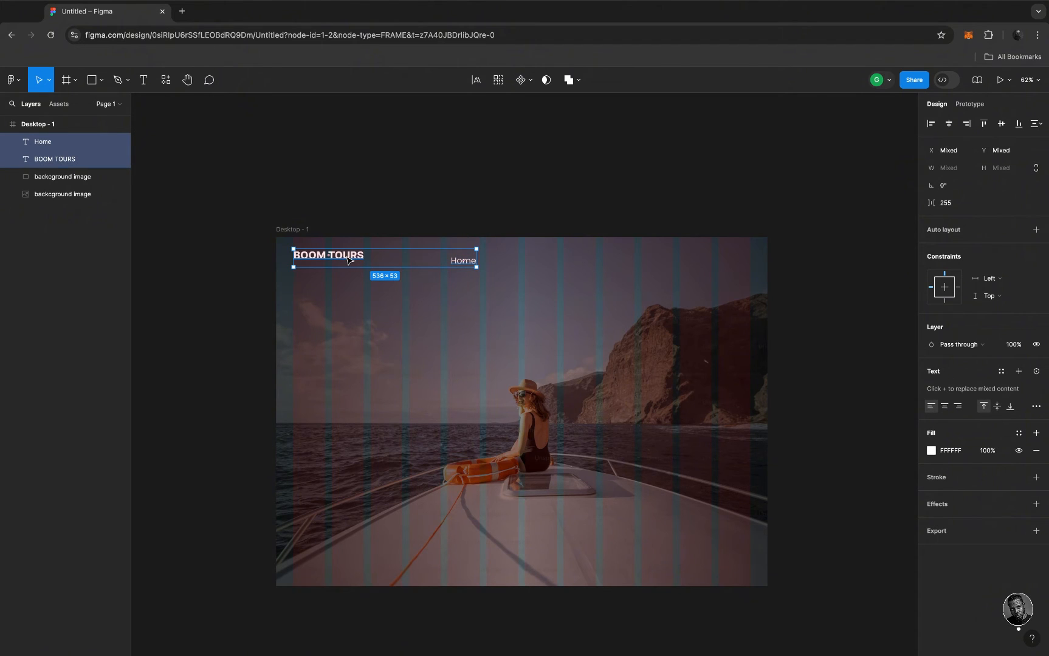
click(950, 125)
key(ctrl+z)
click(1002, 125)
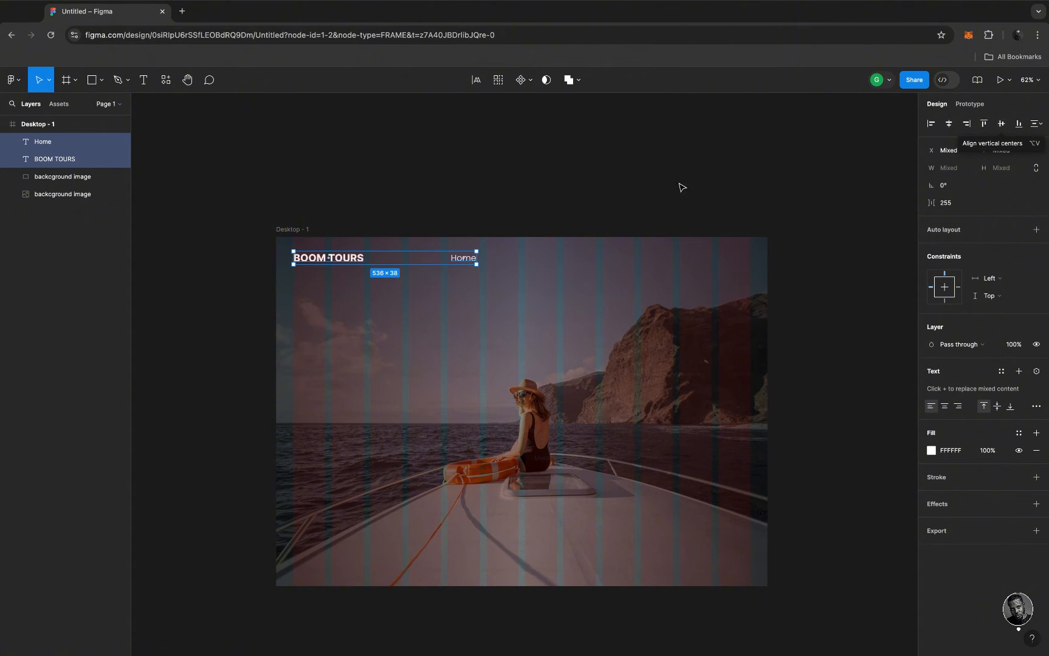
click(520, 199)
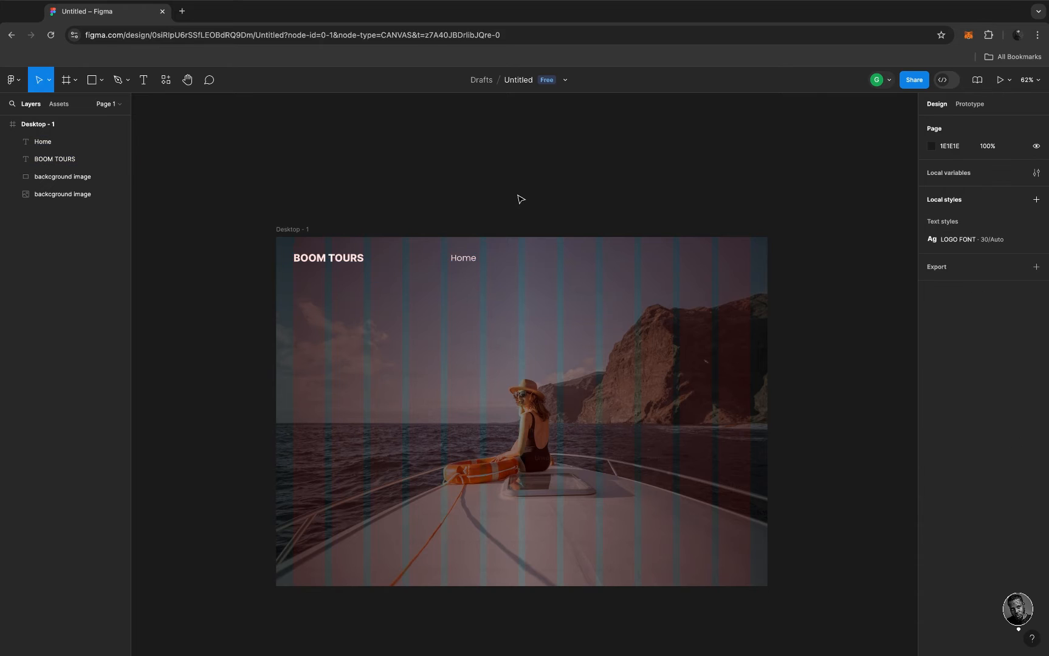
Duplicate the Home link to about X 626, Y 42 and change the copy's text to "Review"
click(469, 264)
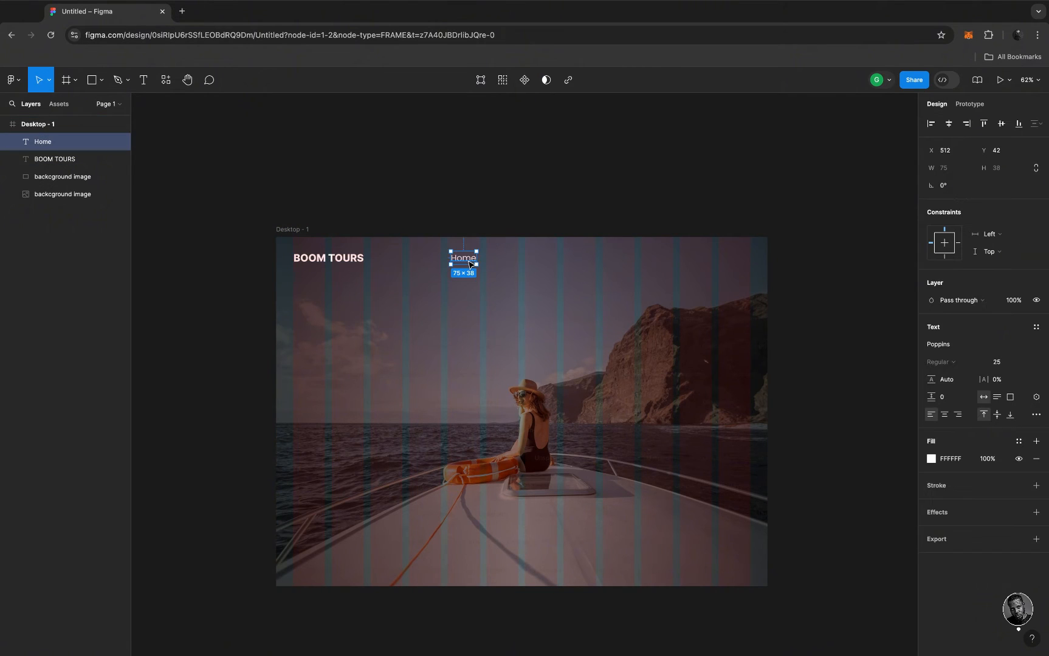
drag(469, 264, 508, 262)
scroll(508, 262, up, 5)
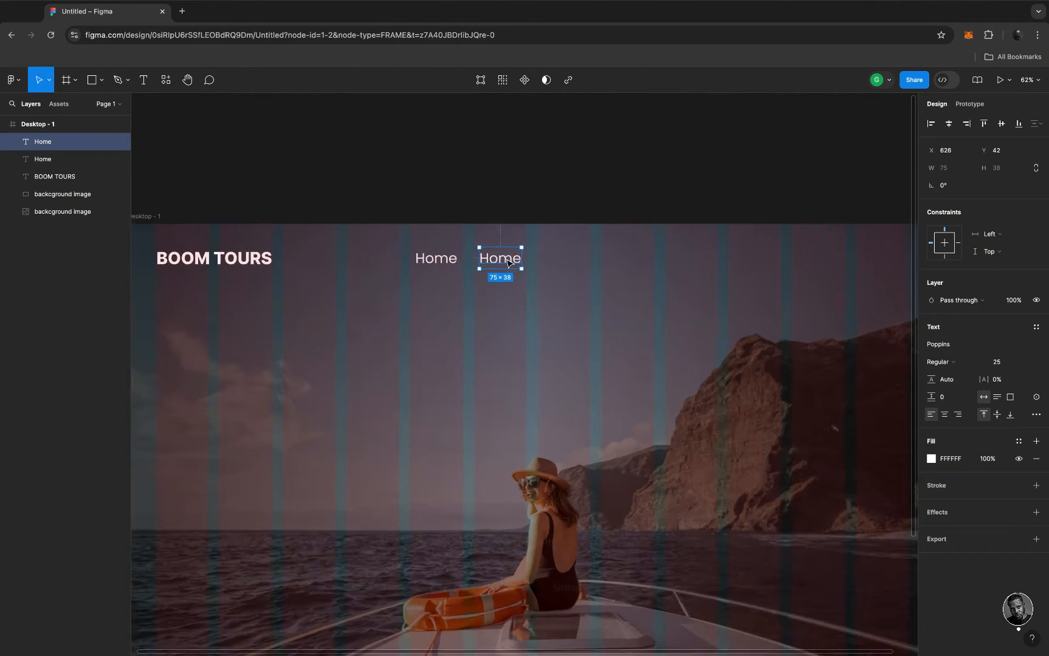
scroll(508, 262, down, 4)
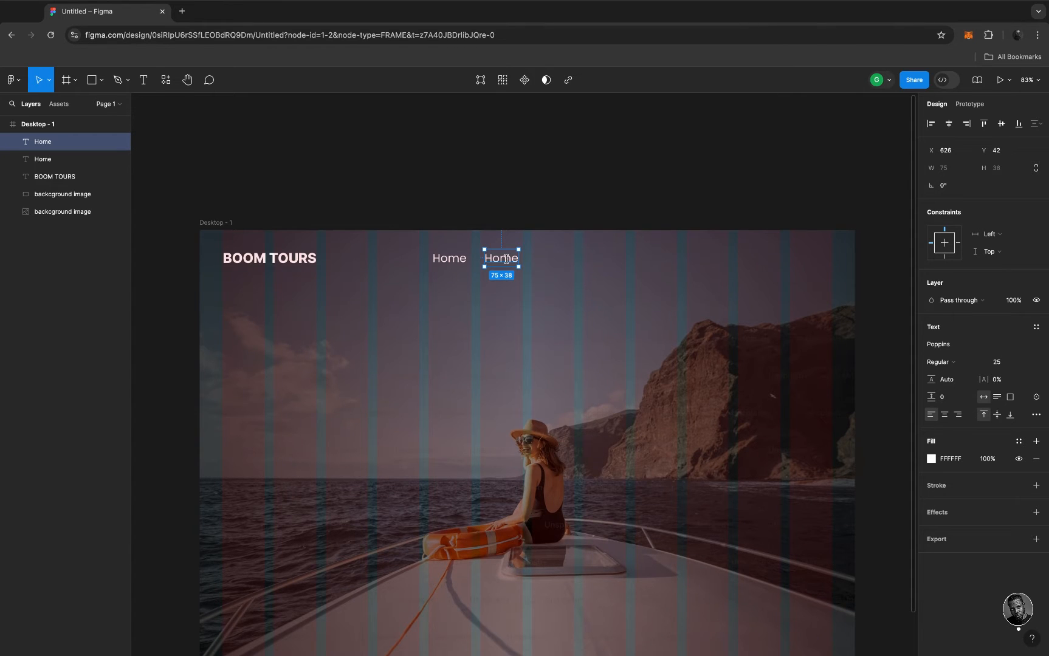
double_click(506, 259)
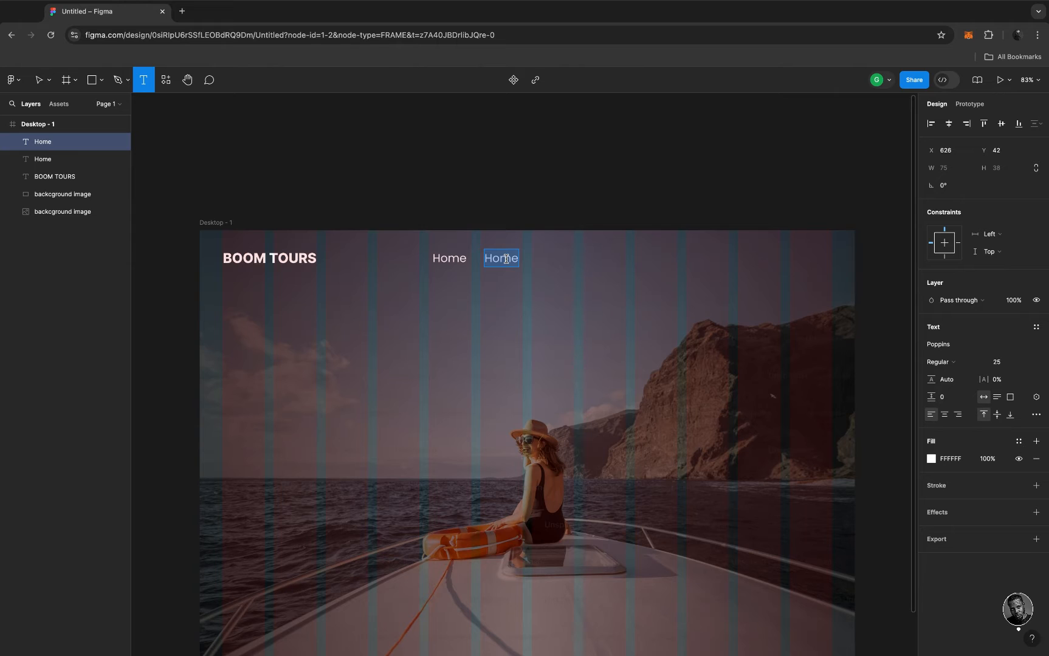
text(Review)
key(Escape)
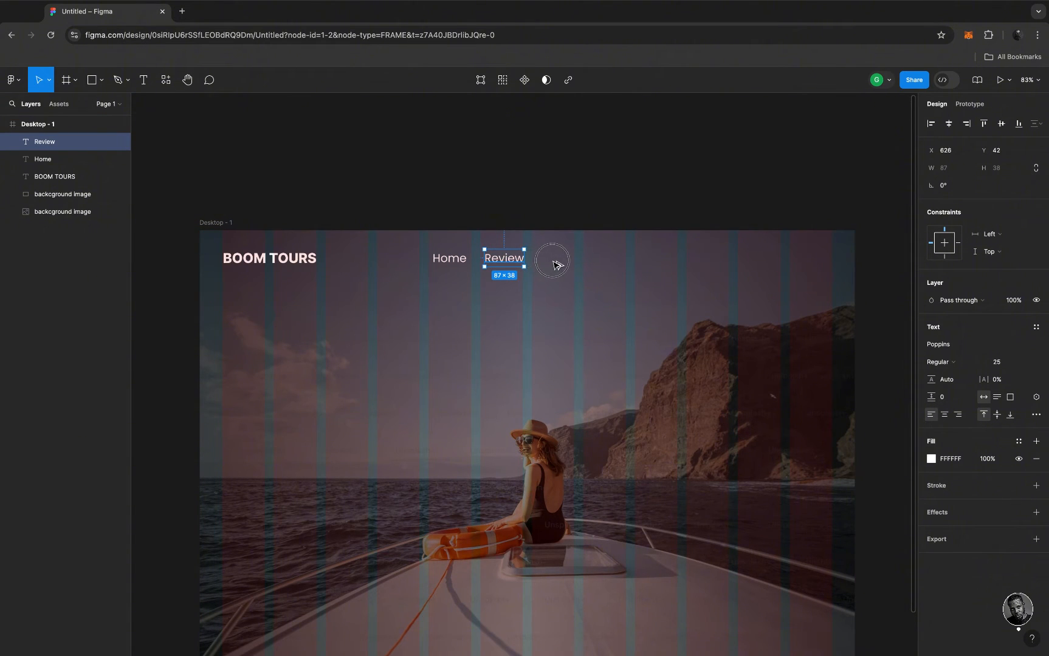
Nudge the Review link slightly left, duplicate it to about X 746, Y 44 and change the copy's text to "Tips"
drag(508, 263, 564, 262)
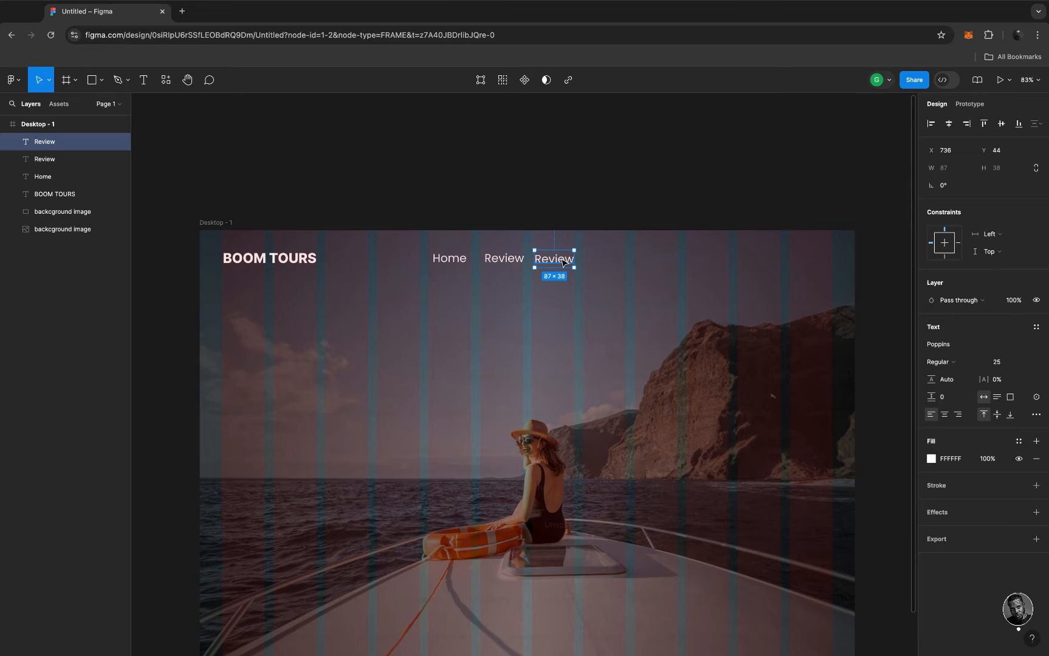
key(ctrl+z)
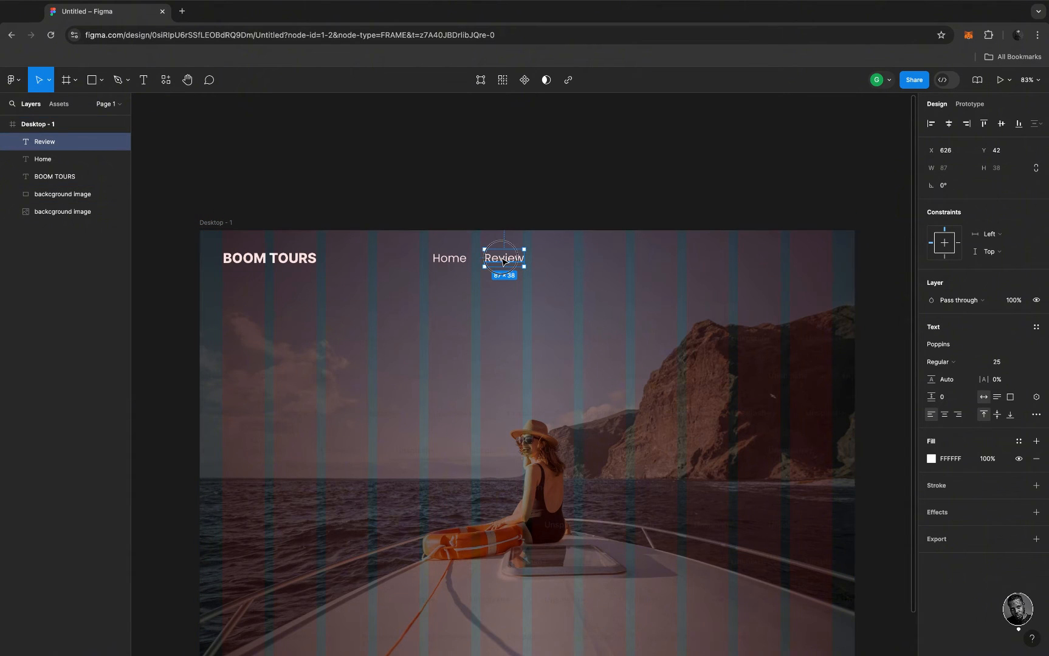
drag(503, 262, 500, 263)
drag(500, 262, 557, 263)
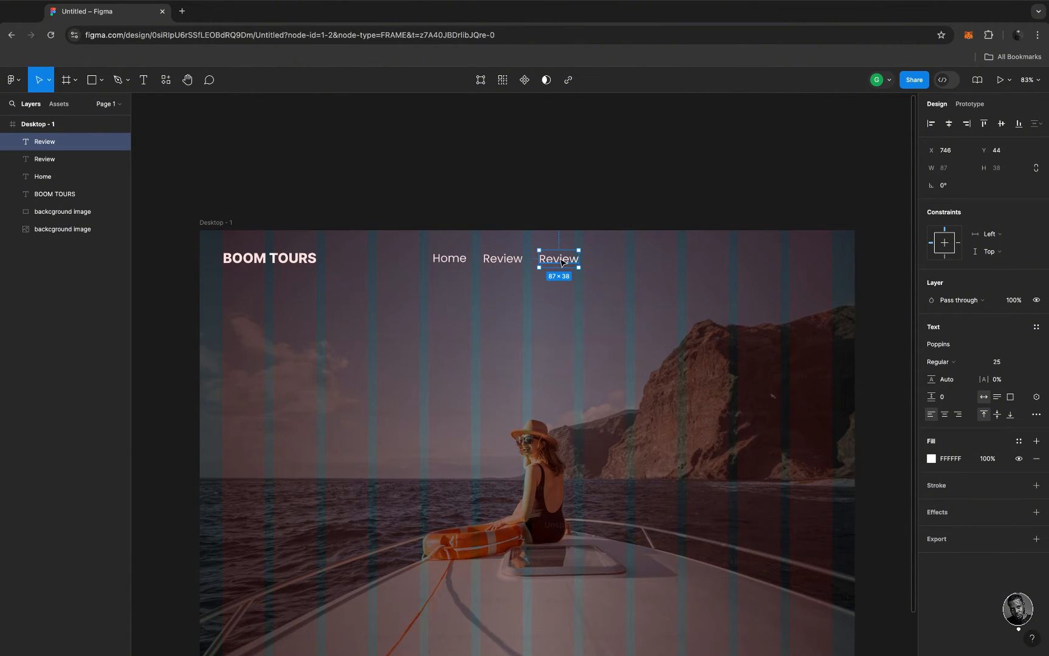
double_click(560, 258)
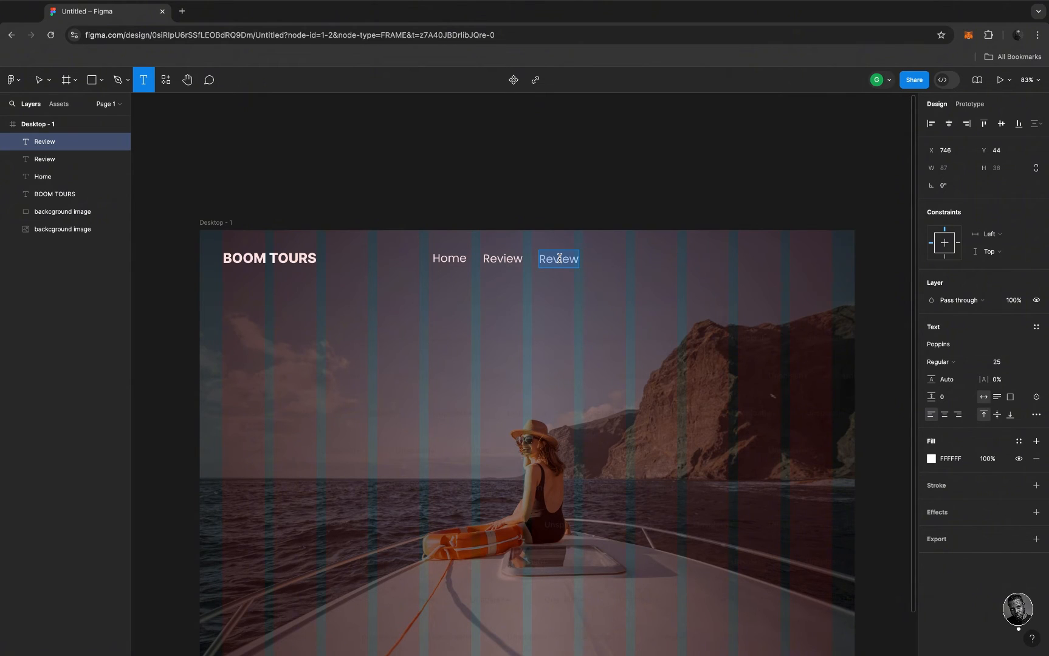
text(Tips)
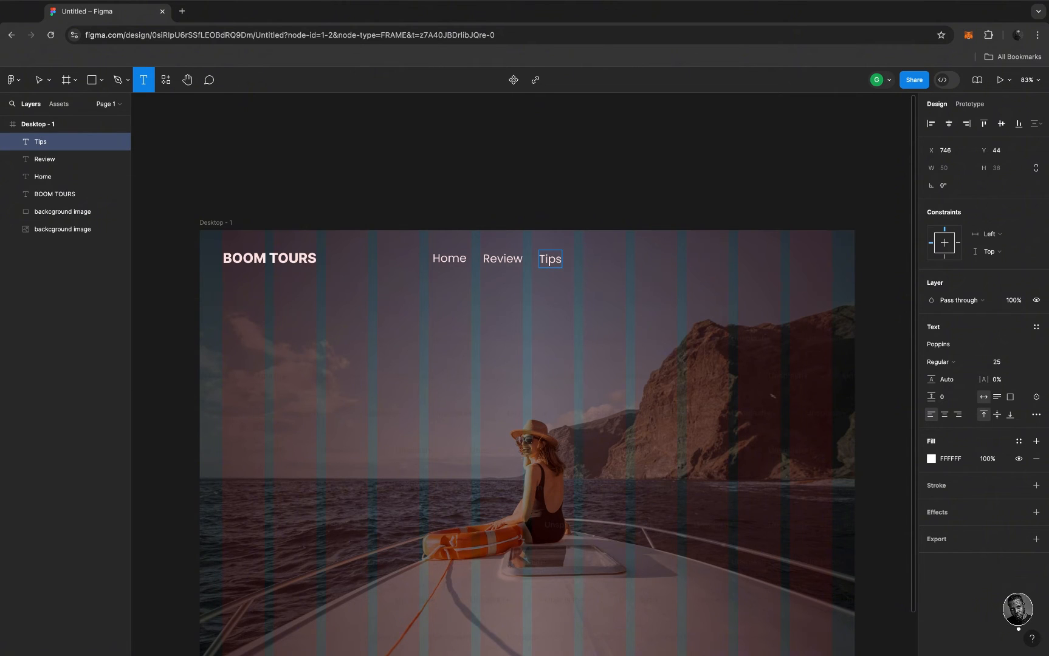
key(Escape)
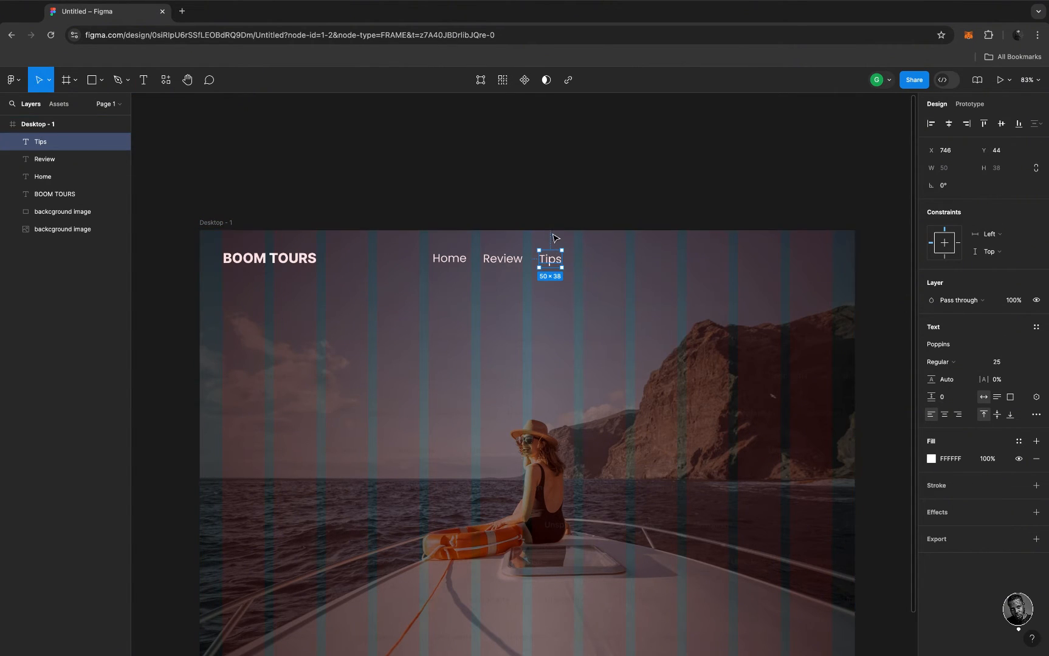
click(576, 222)
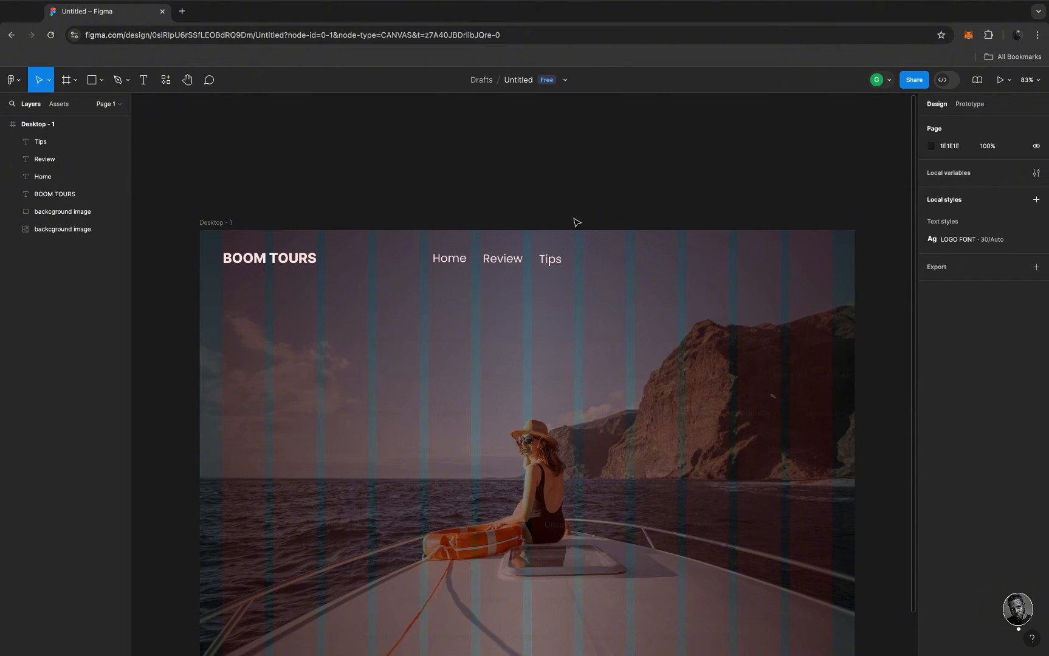
Duplicate the Tips link to its right with a gap of about 58 and change the copy's text to "Blogs"
click(554, 265)
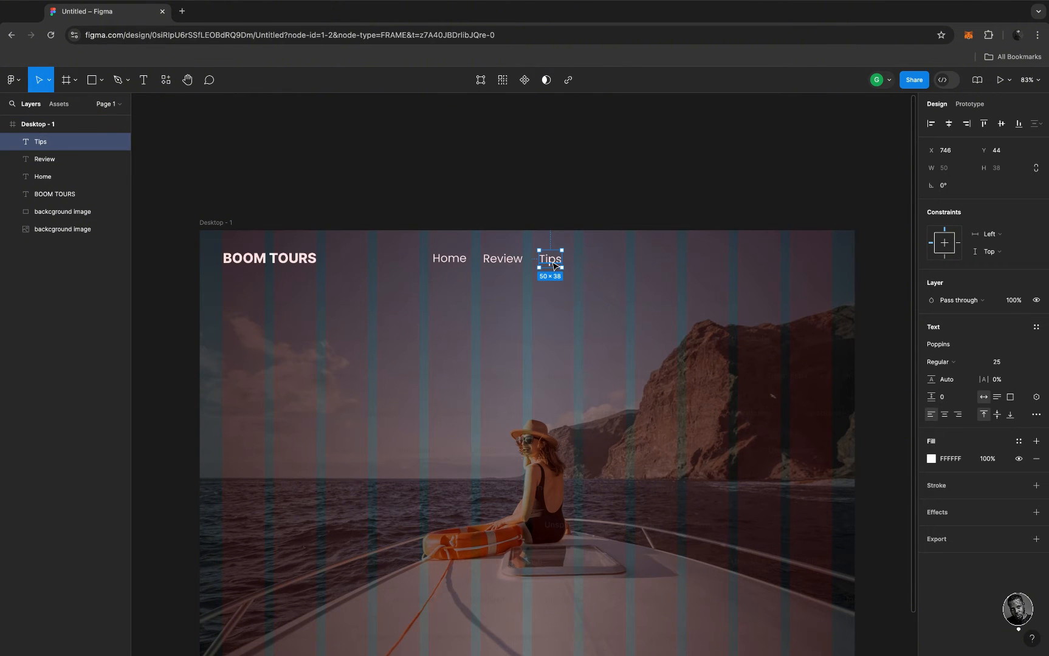
drag(554, 265, 603, 261)
double_click(603, 261)
click(603, 261)
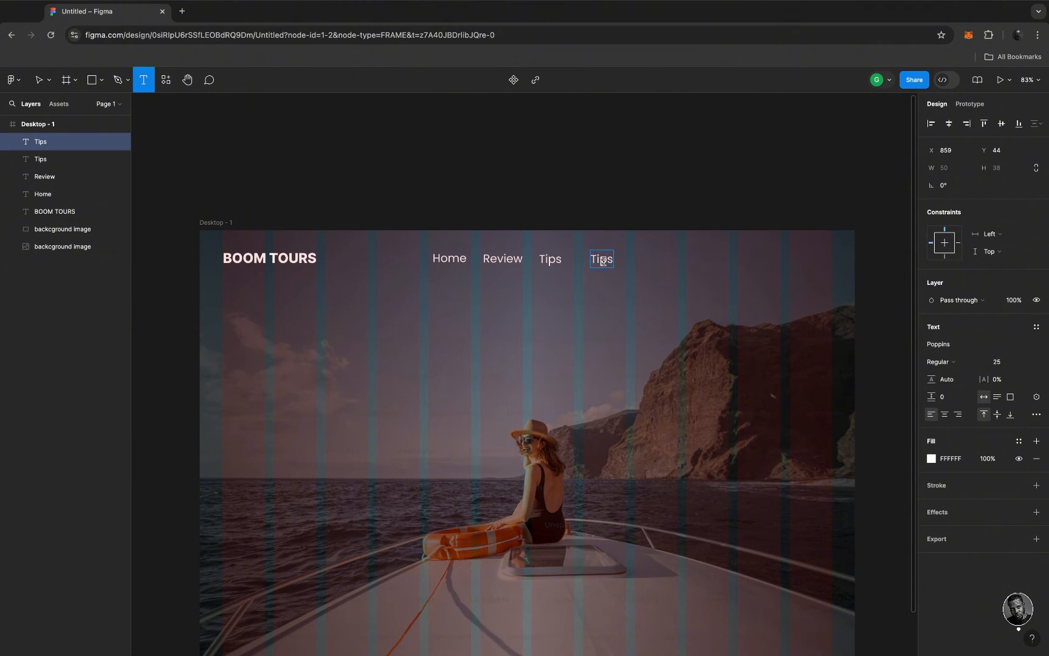
text(Blogs)
key(super+a)
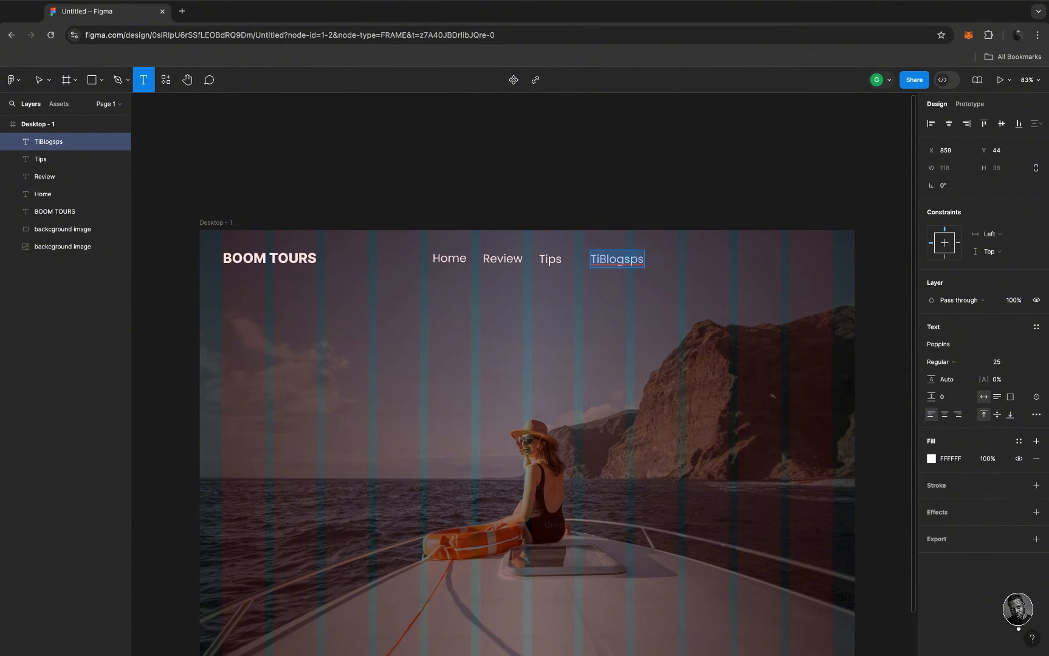
text(Blogs)
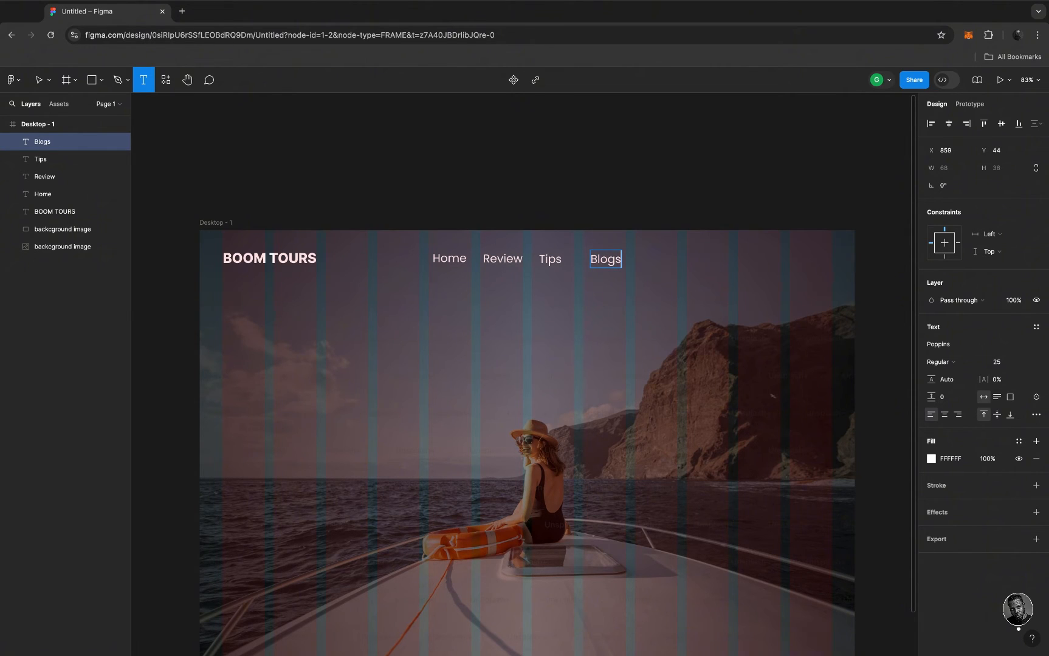
key(Escape)
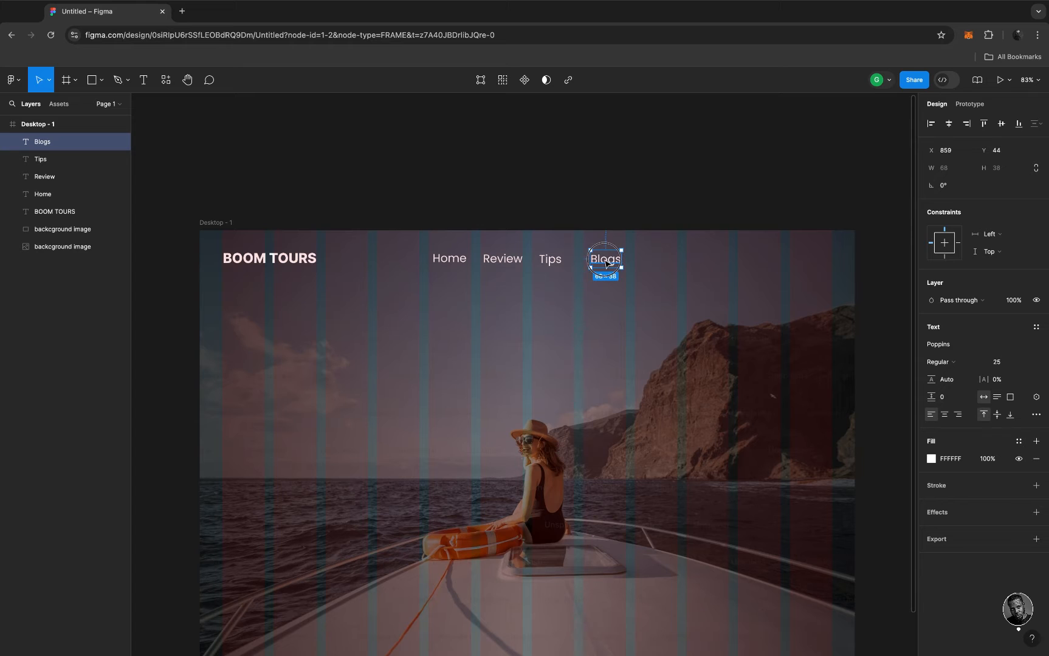
drag(609, 262, 611, 263)
Distribute the Home, Review, Tips and Blogs links with equal horizontal spacing and align their vertical centers
shift+click(550, 265)
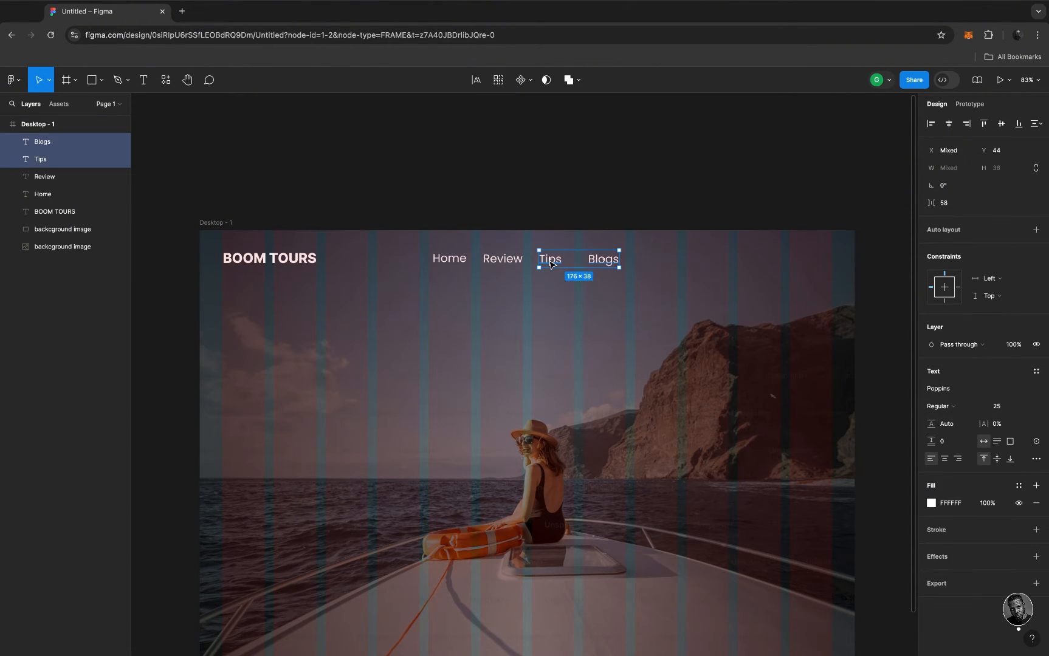
shift+click(508, 263)
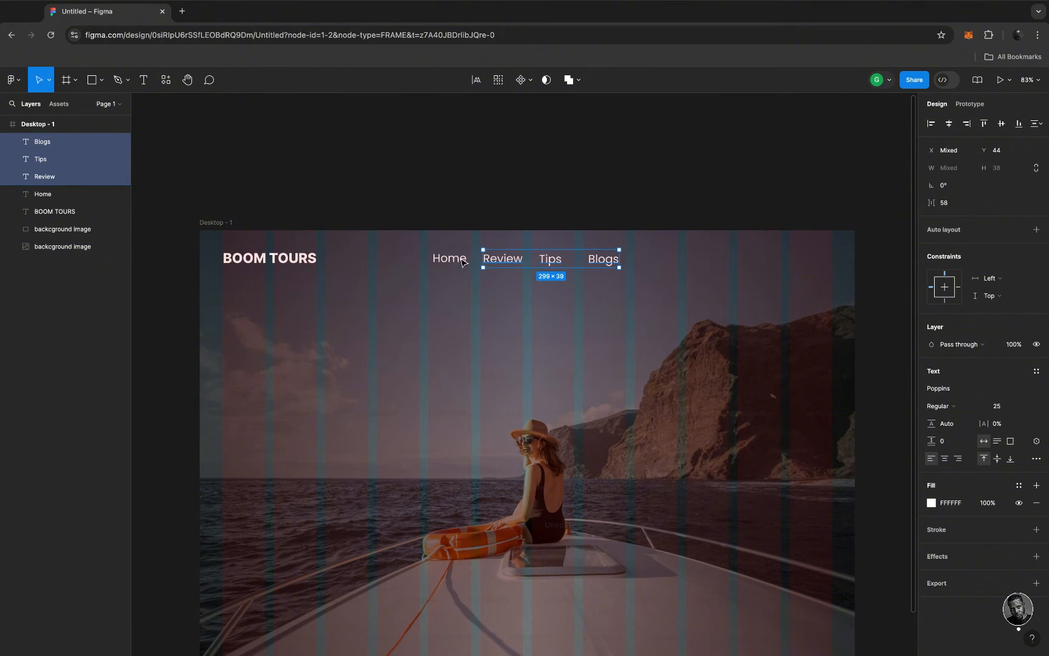
shift+click(450, 260)
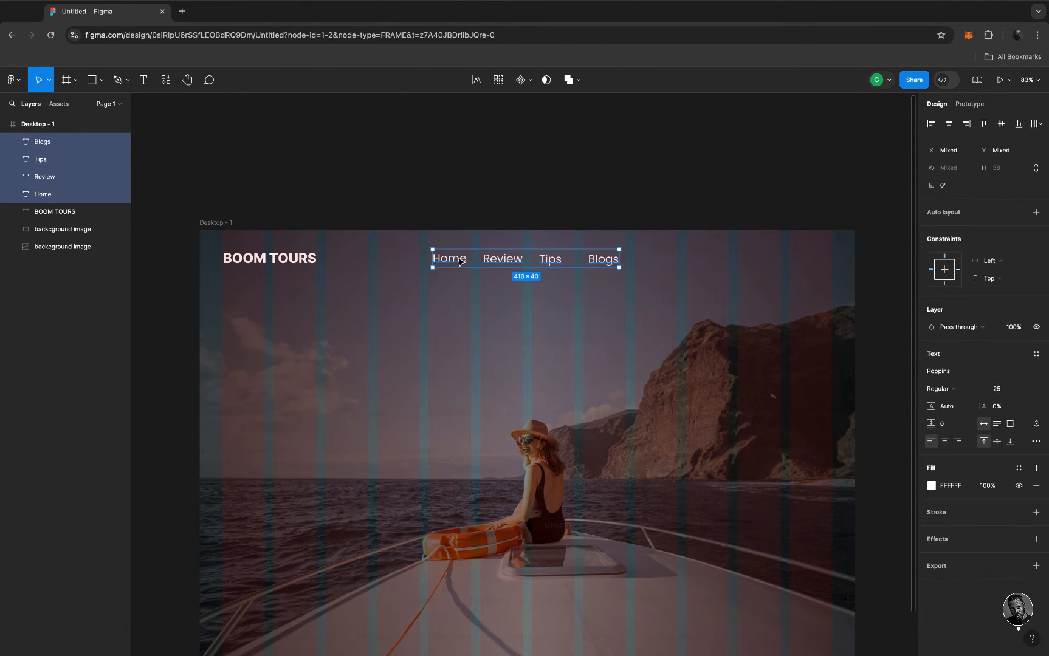
click(1042, 128)
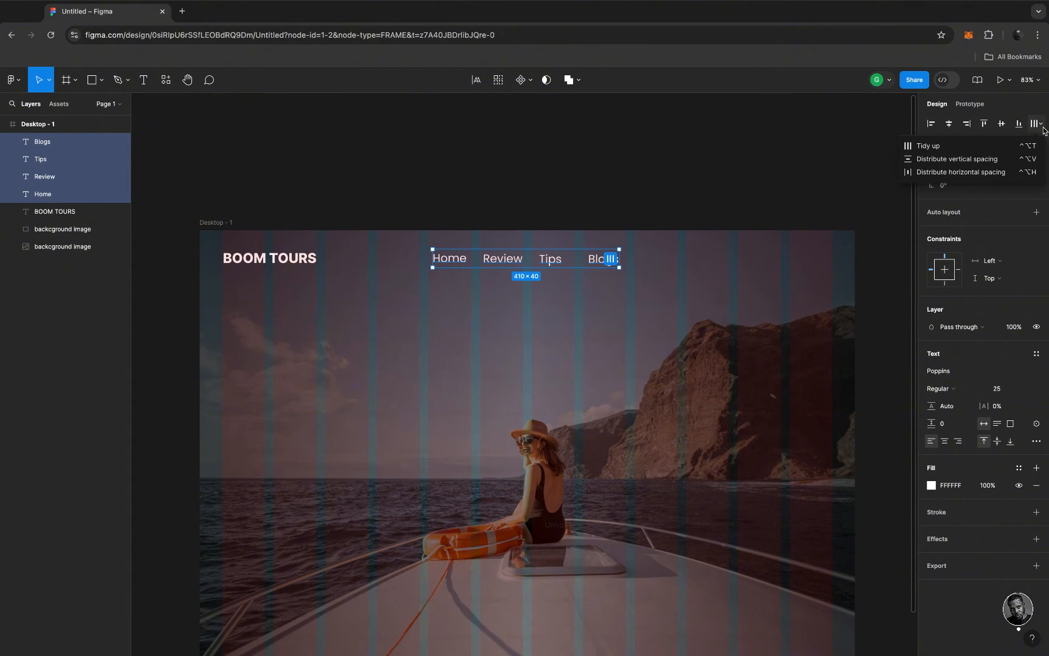
click(964, 173)
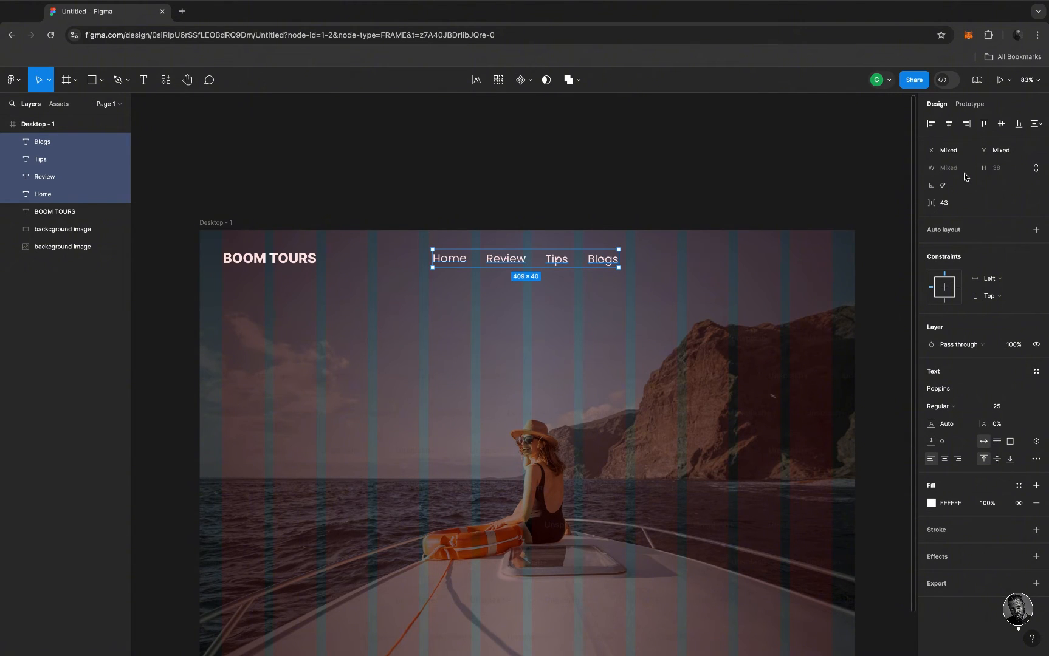
click(1002, 128)
Align the BOOM TOURS logo text and the four navigation links by their vertical centers
shift+click(309, 263)
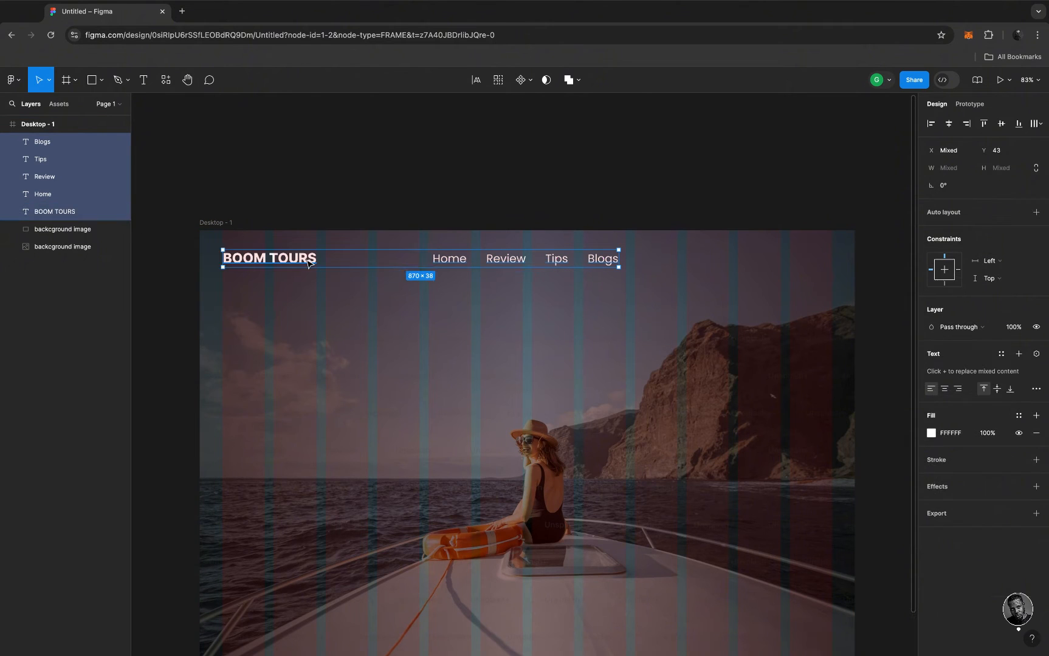
click(1002, 124)
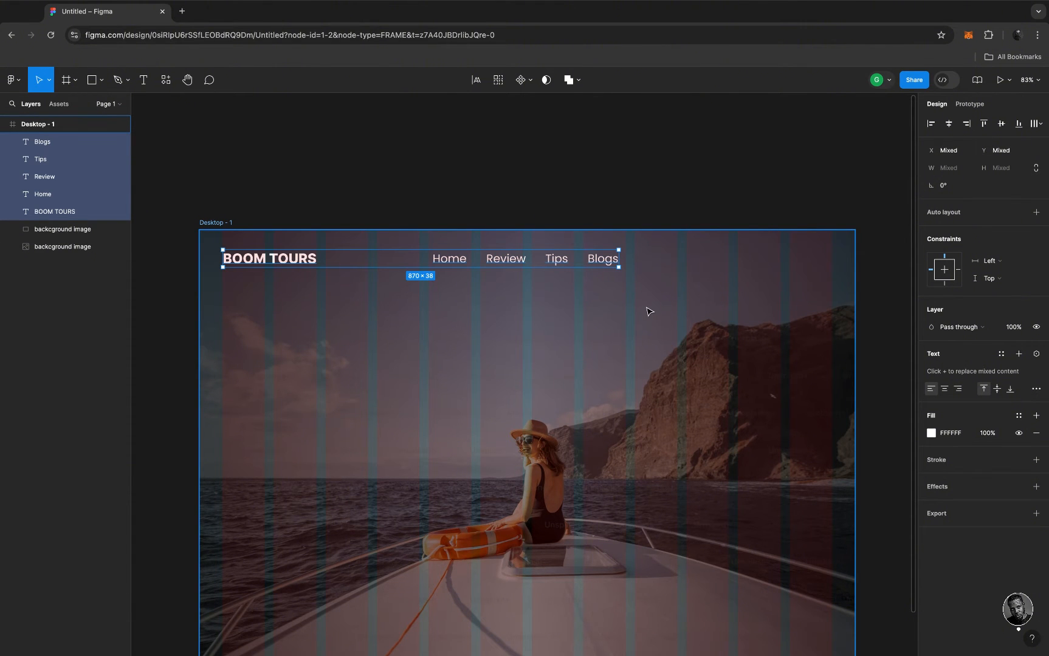
scroll(649, 311, right, 3)
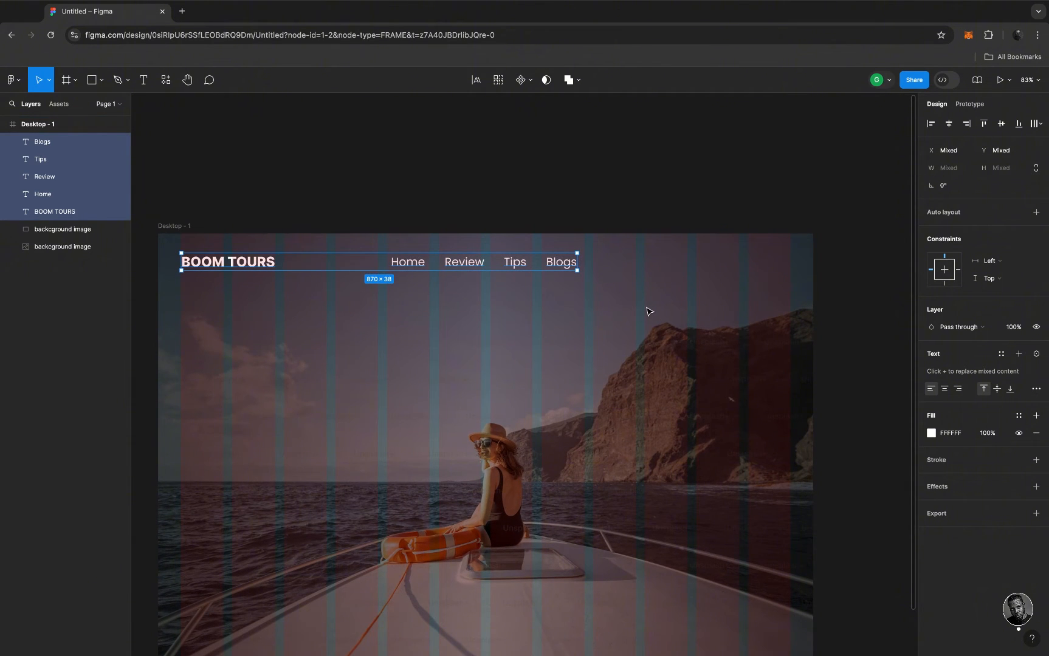
Duplicate the Blogs navigation link toward the header's right end, placing the copy at about X 1197, Y 44
click(613, 204)
scroll(599, 314, down, 5)
scroll(599, 318, up, 5)
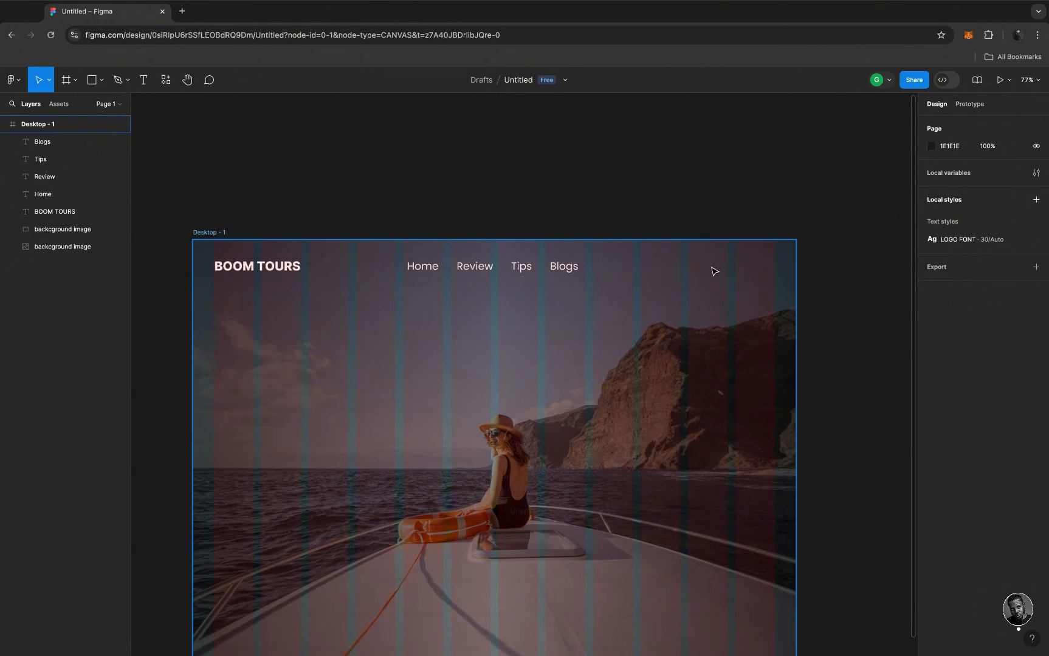
click(567, 270)
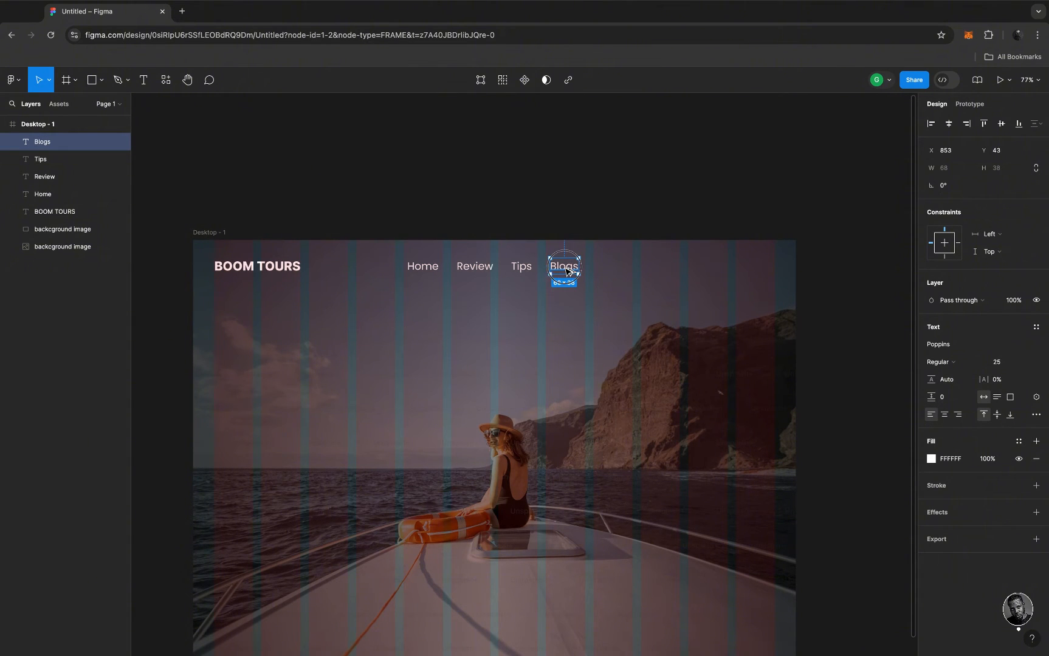
drag(566, 271, 711, 270)
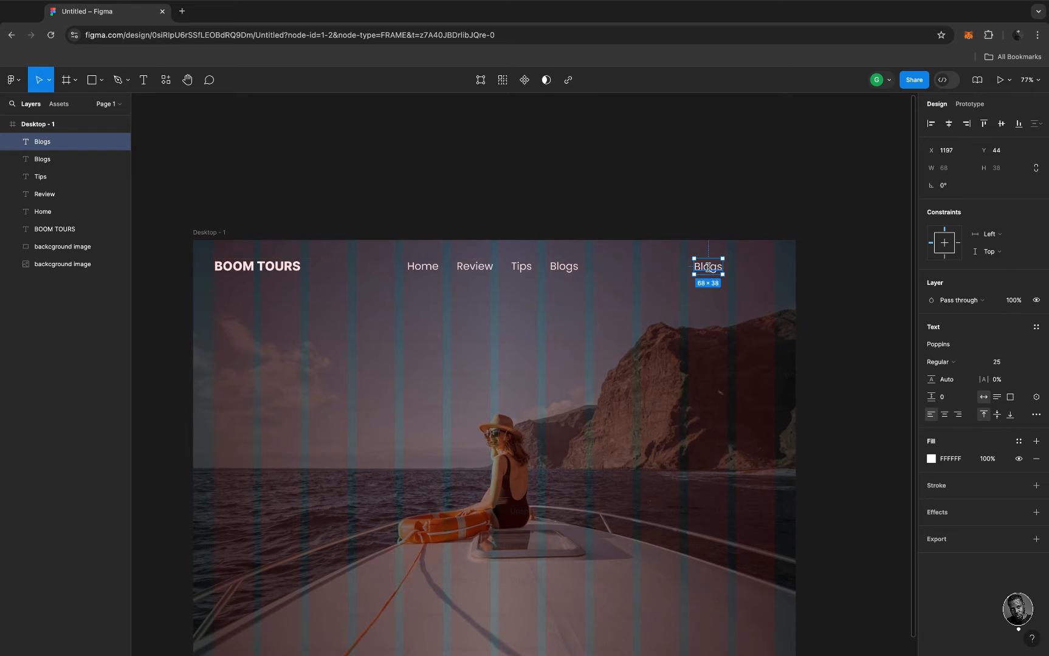
Change the copied link's text to "Sign up" and nudge it left to about X 1184
double_click(708, 267)
click(709, 267)
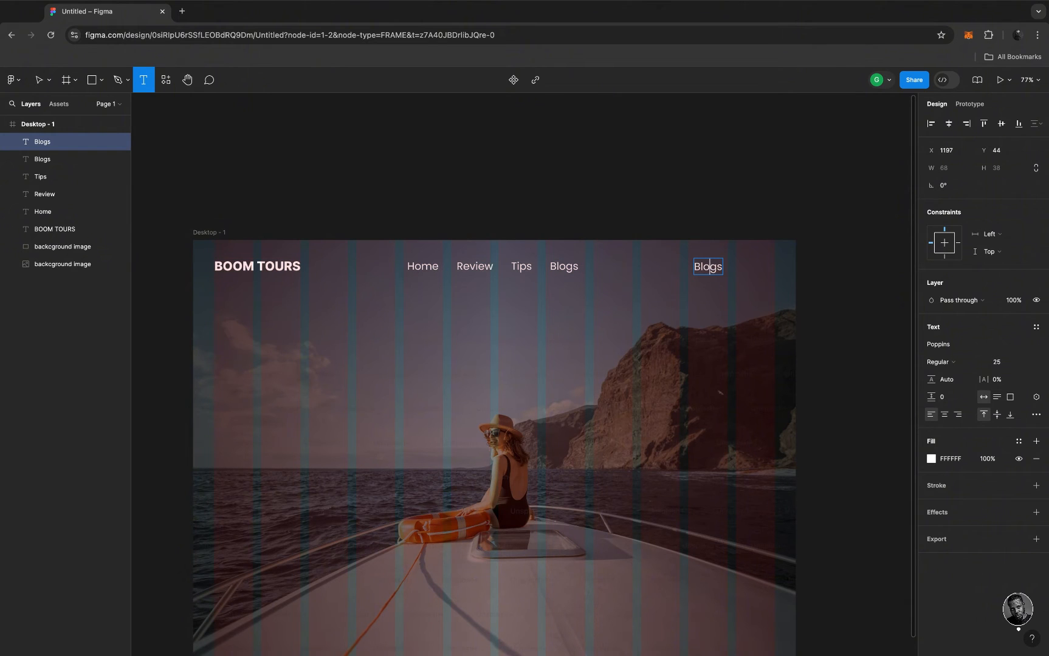
text(Sign)
key(super+a)
text(Sign u)
key(Escape)
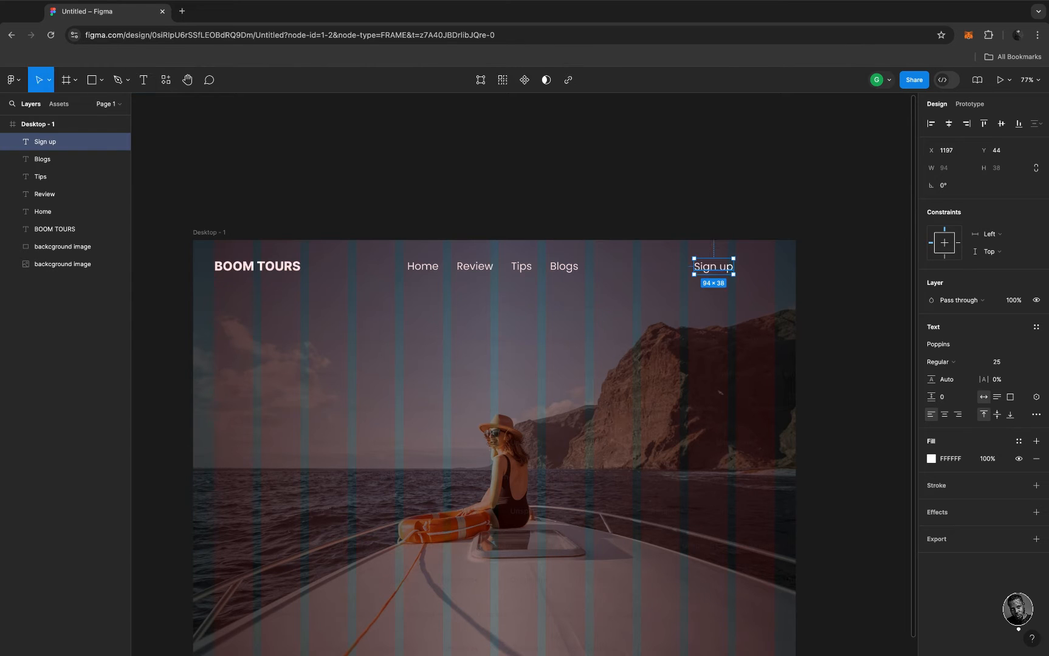
click(708, 271)
drag(708, 271, 701, 271)
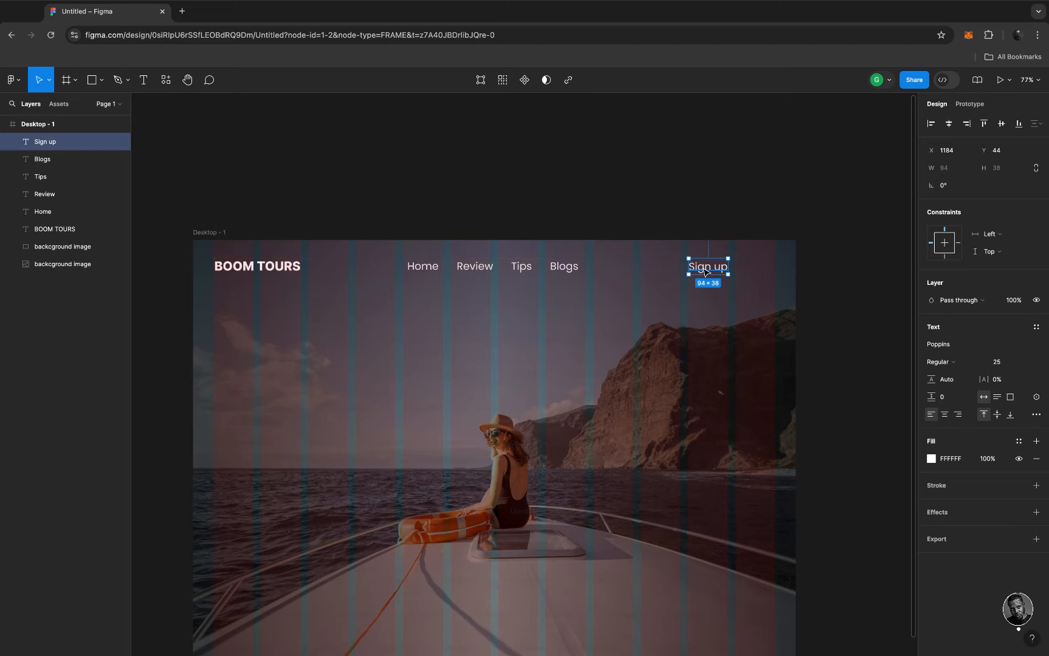
Add a rectangle of about 134 × 62 with a corner radius of 20 behind the Sign up text
key(r)
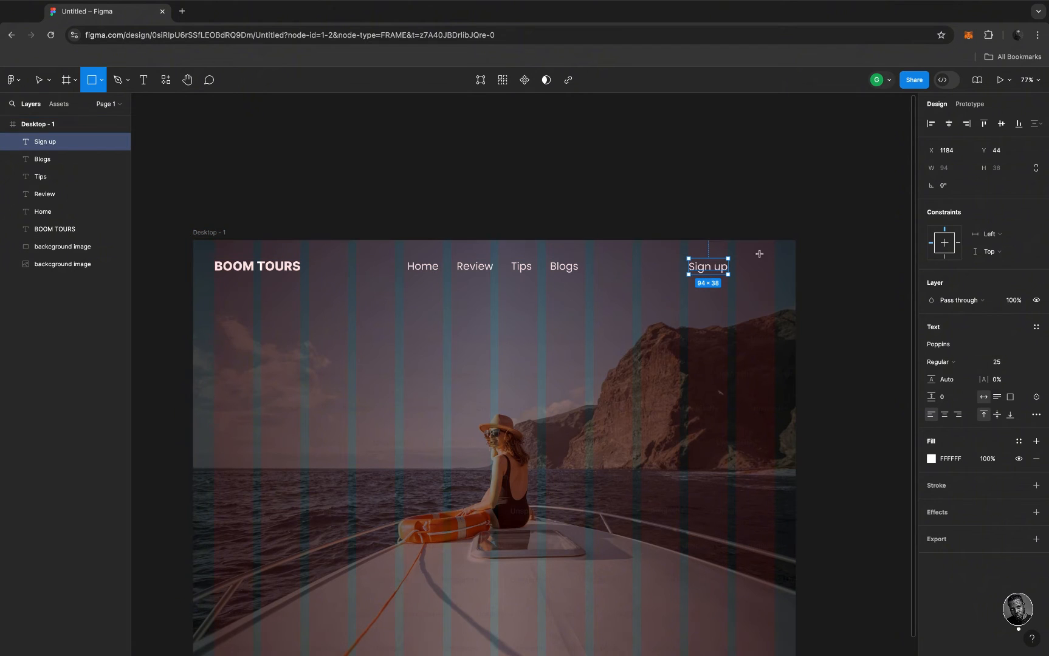
drag(680, 252, 737, 278)
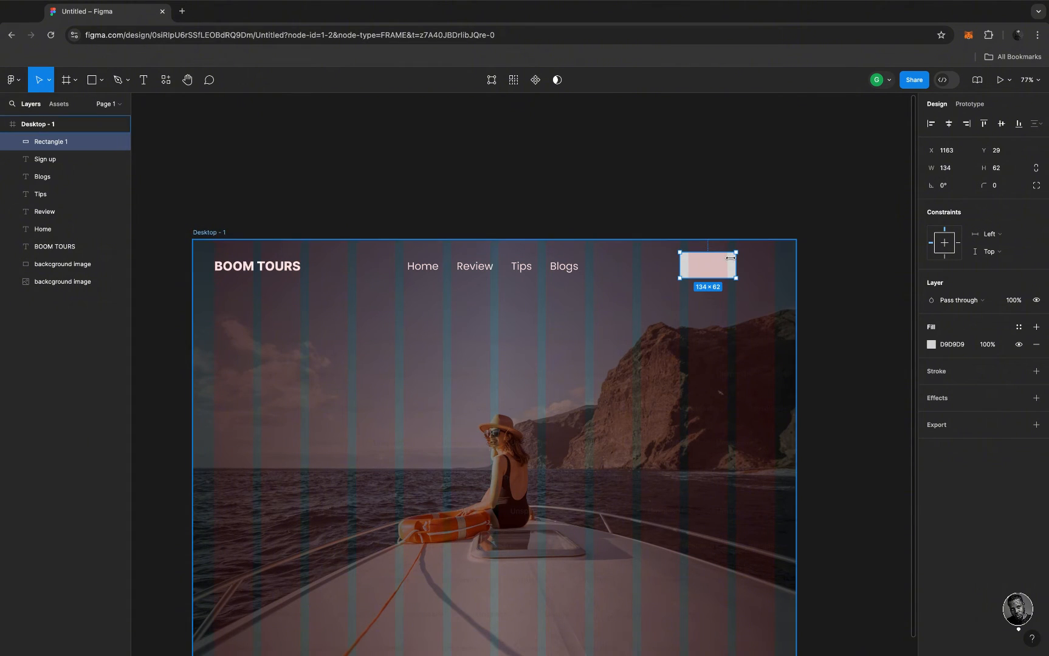
click(1001, 187)
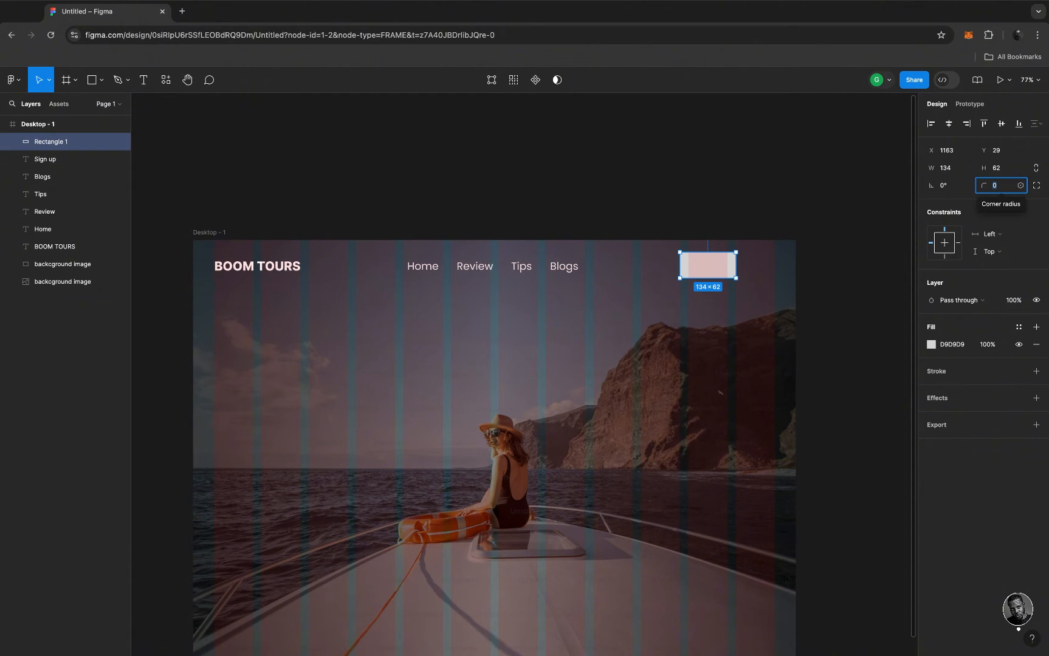
text(20)
key(Return)
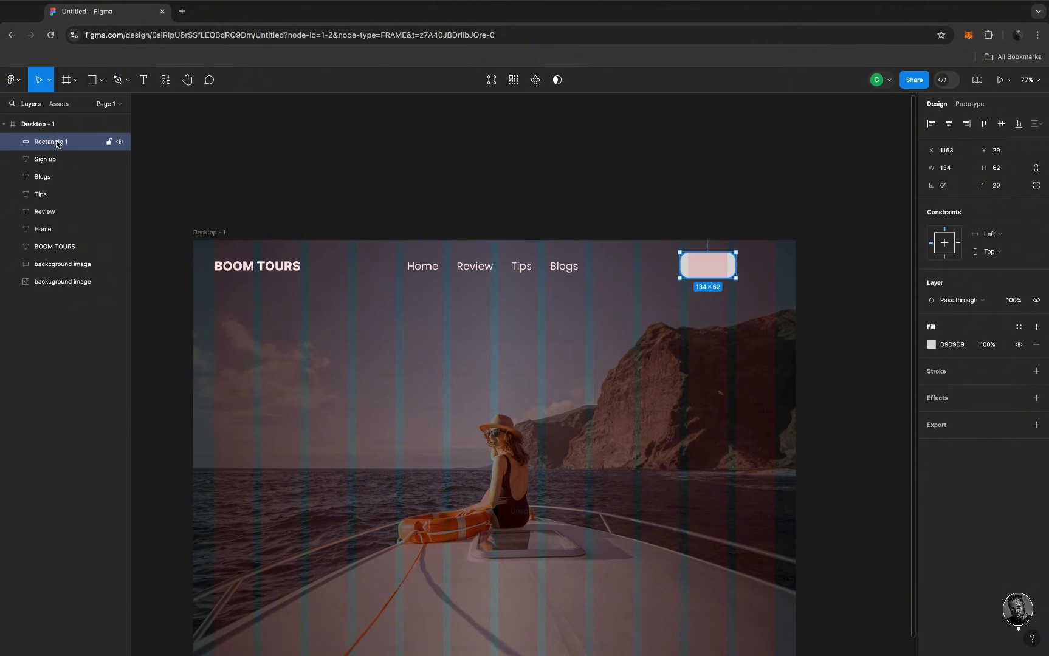
drag(57, 143, 59, 168)
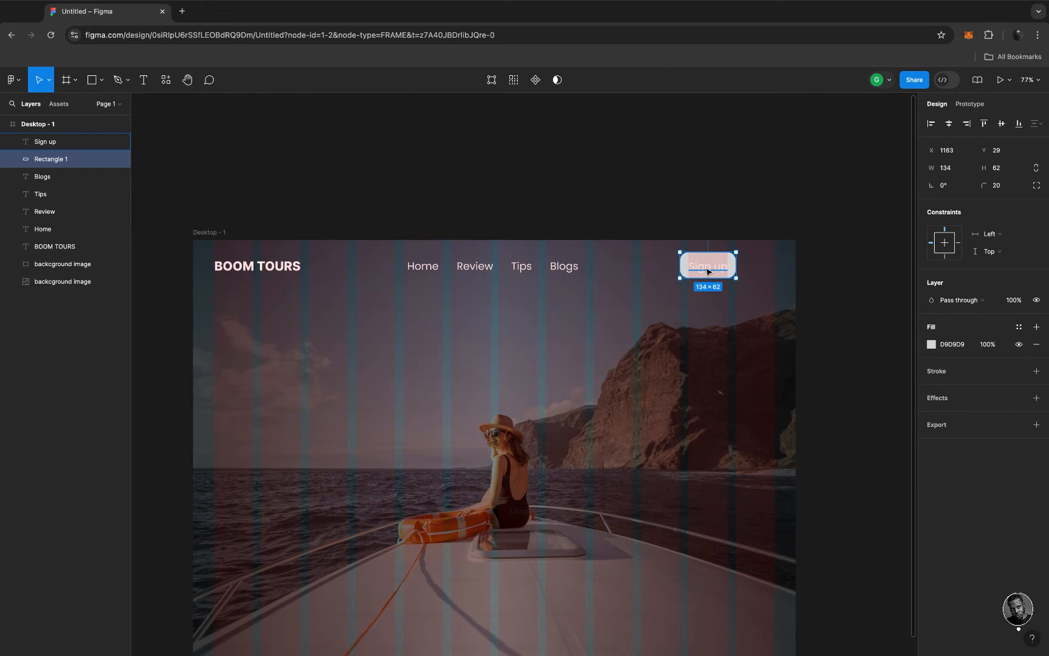
Try blue 0B75C2 and a colour sampled from the orange lifebuoy as the Sign up text's fill
click(708, 272)
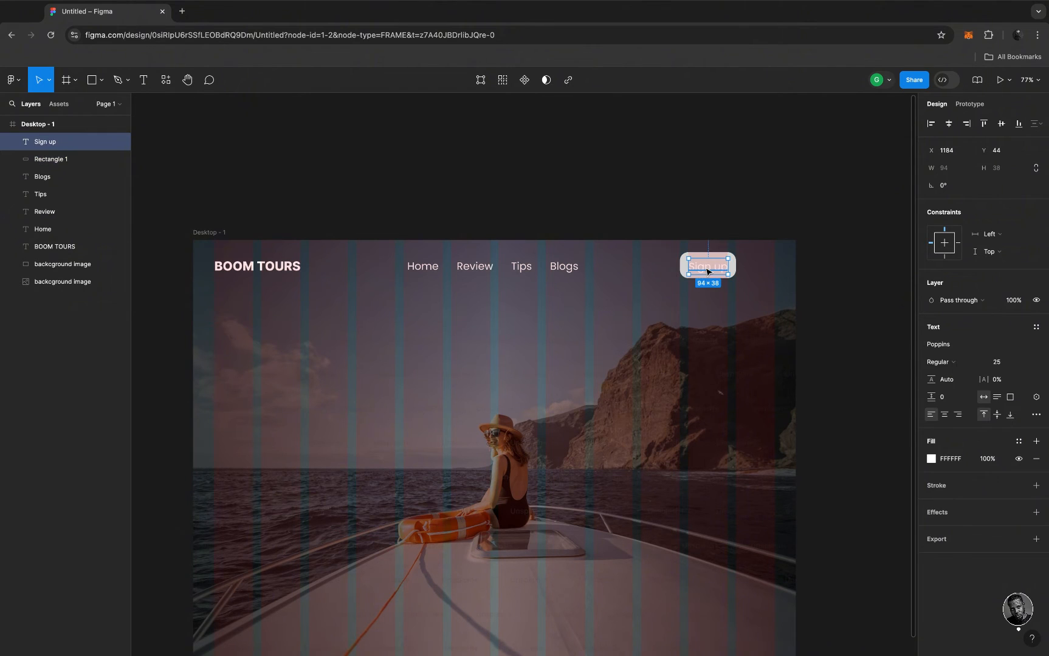
click(931, 459)
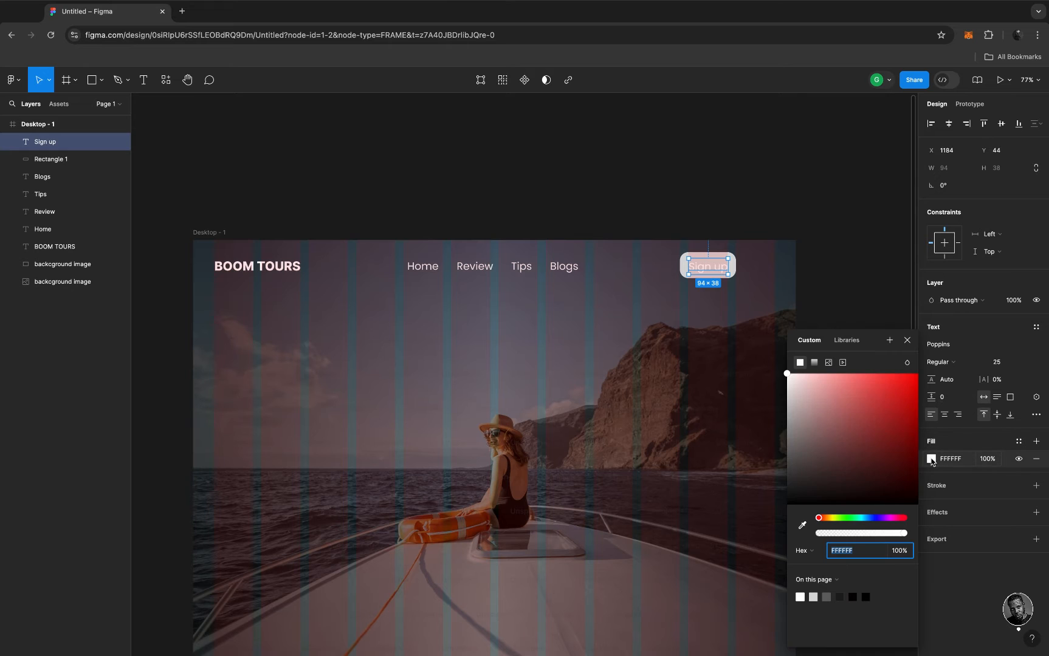
click(867, 518)
drag(886, 409, 911, 408)
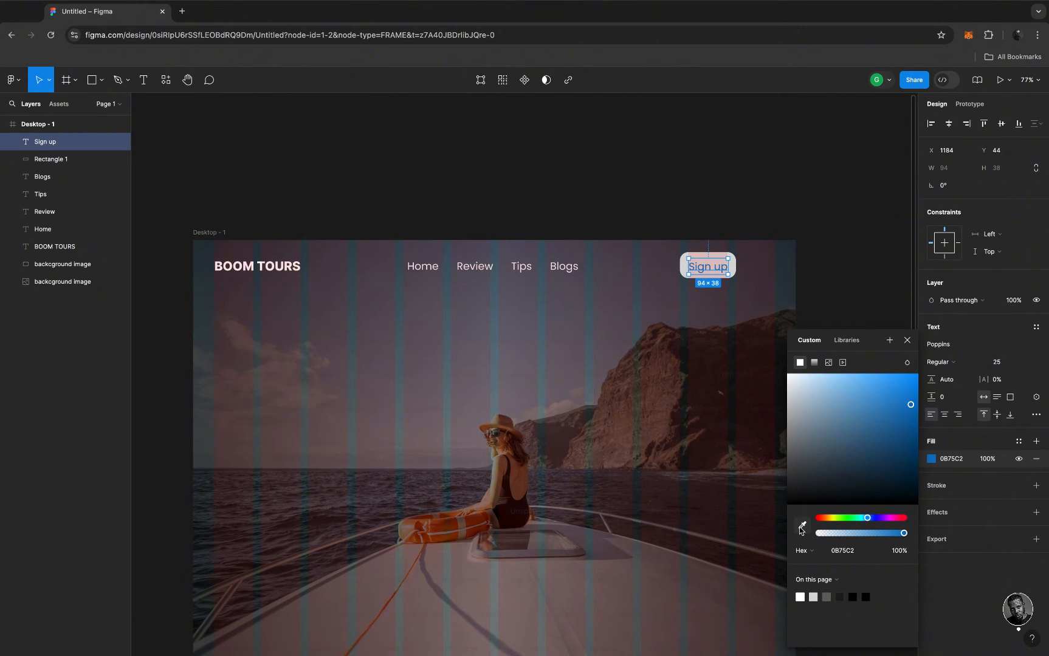
click(800, 526)
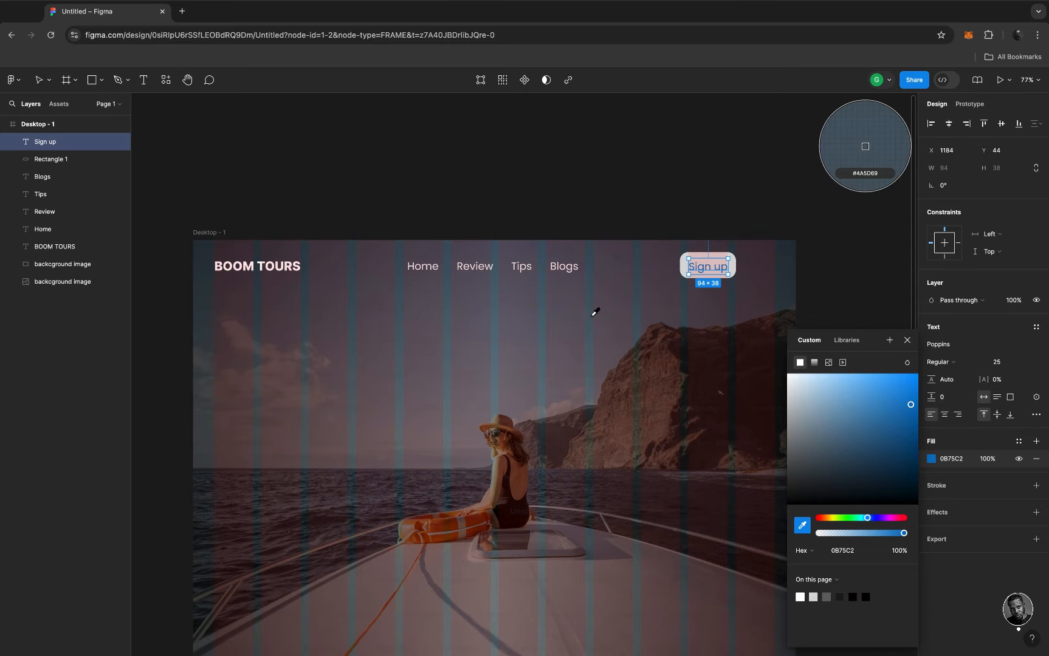
click(478, 517)
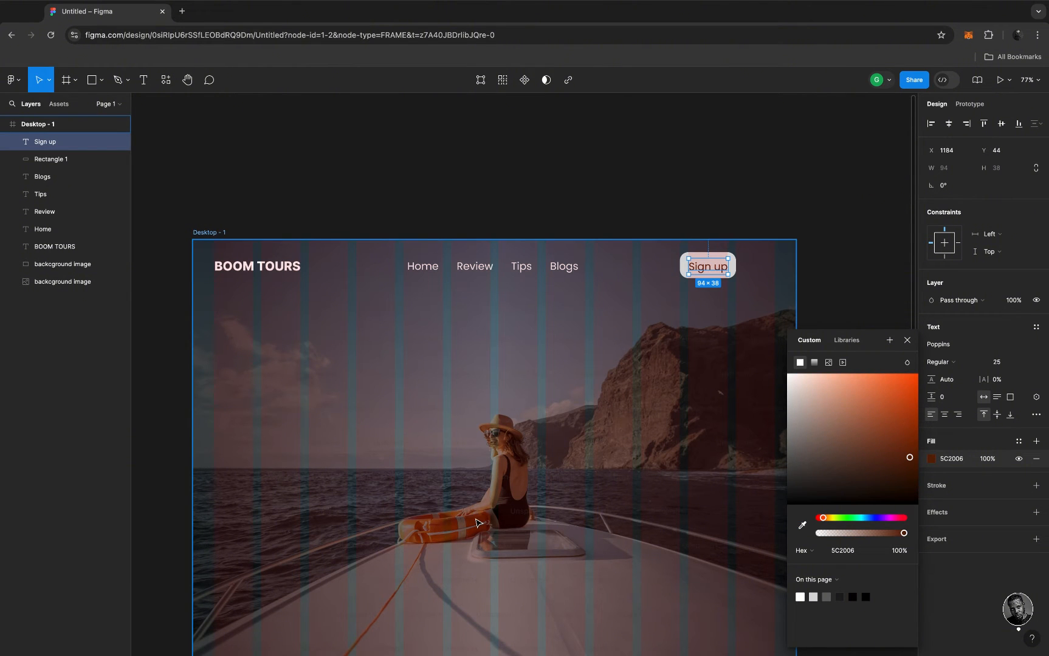
Sample the sky colour for the Sign up text's fill and shift it to a stronger blue, 0768AC
click(803, 526)
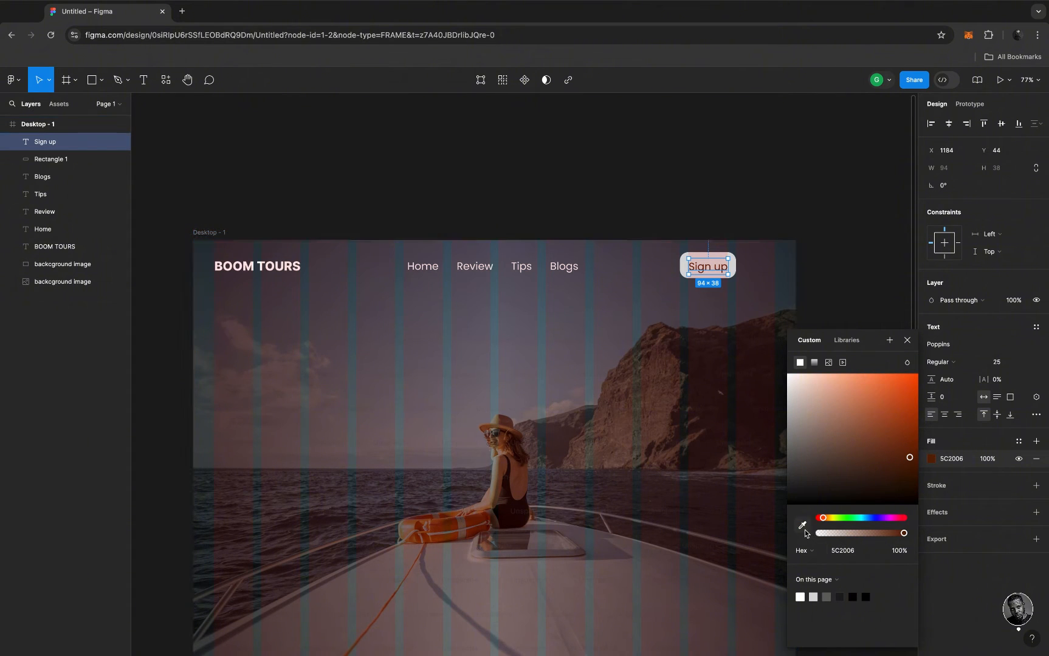
click(547, 341)
drag(823, 439, 913, 418)
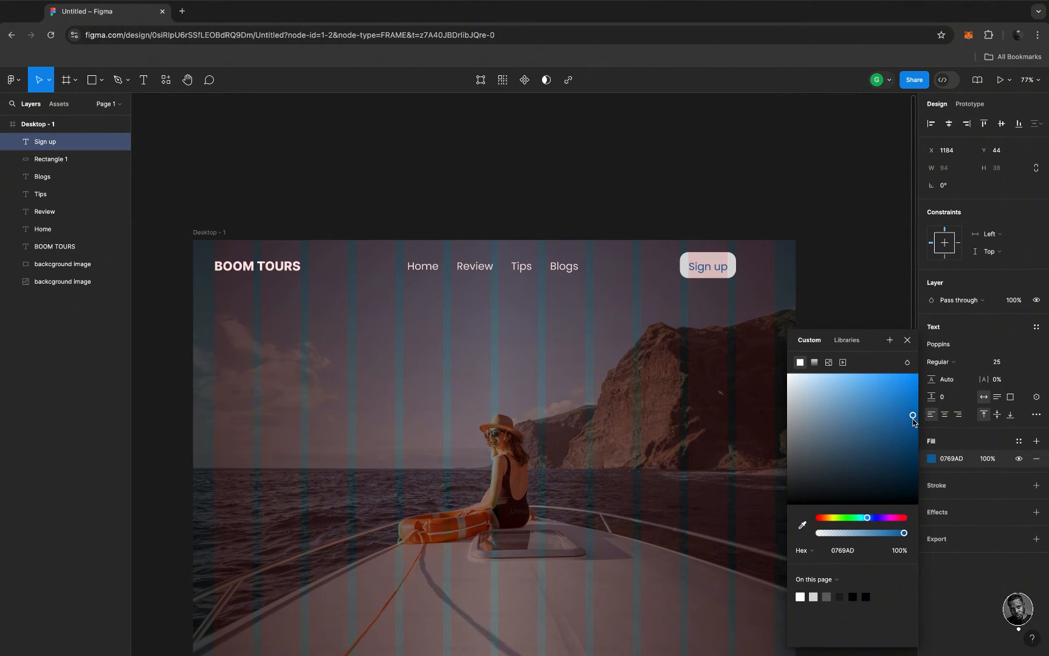
click(907, 342)
Align the Sign up text and its rounded rectangle by their horizontal and vertical centers
scroll(713, 274, up, 1)
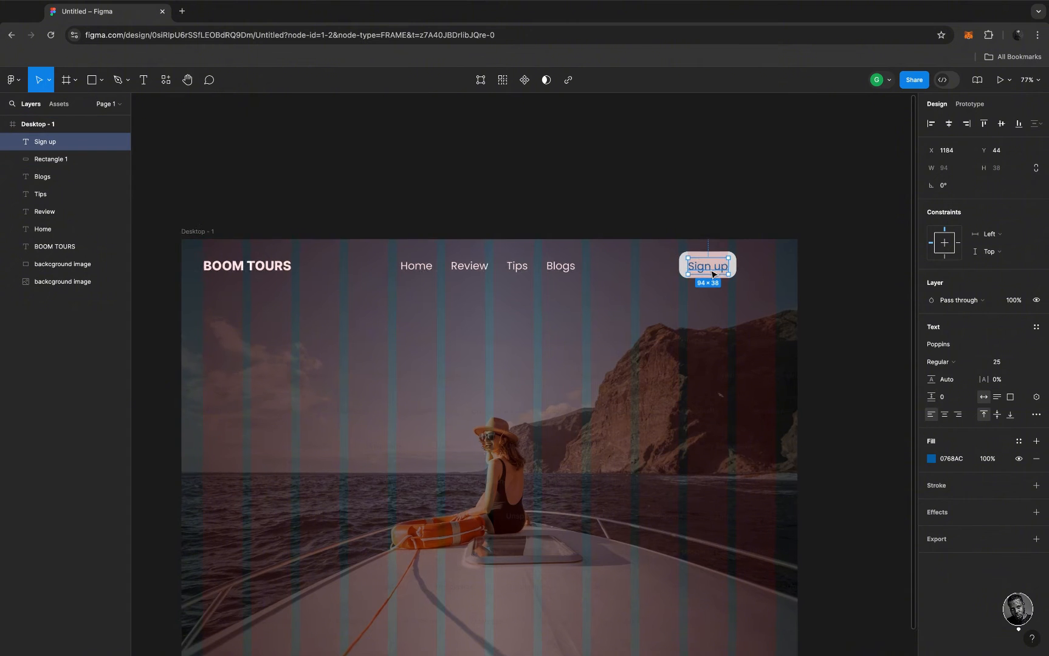
scroll(713, 274, up, 5)
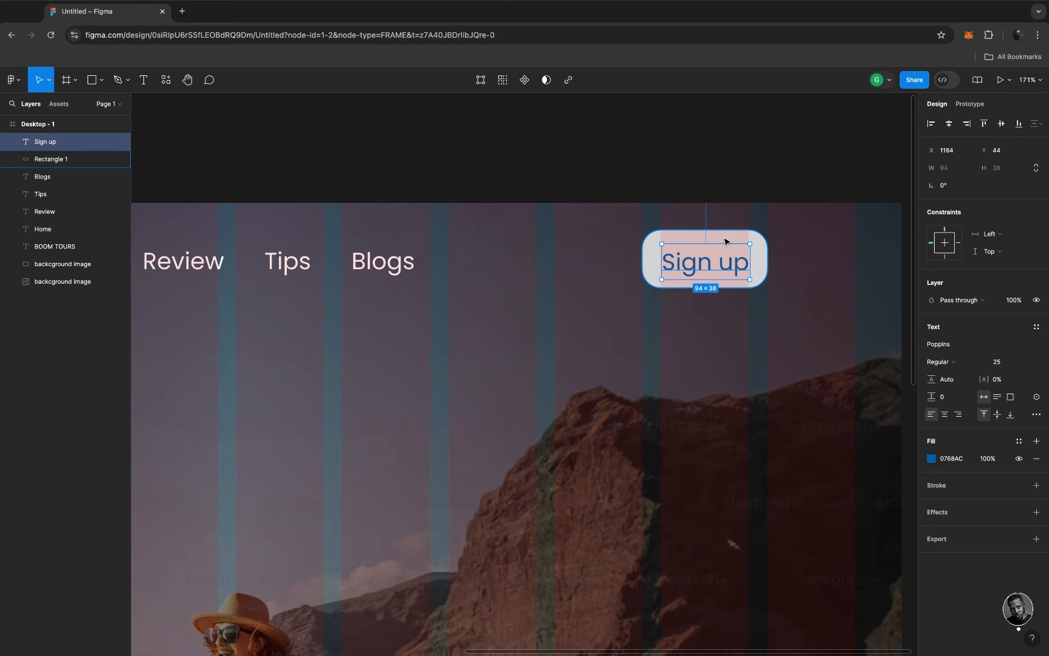
shift+click(724, 242)
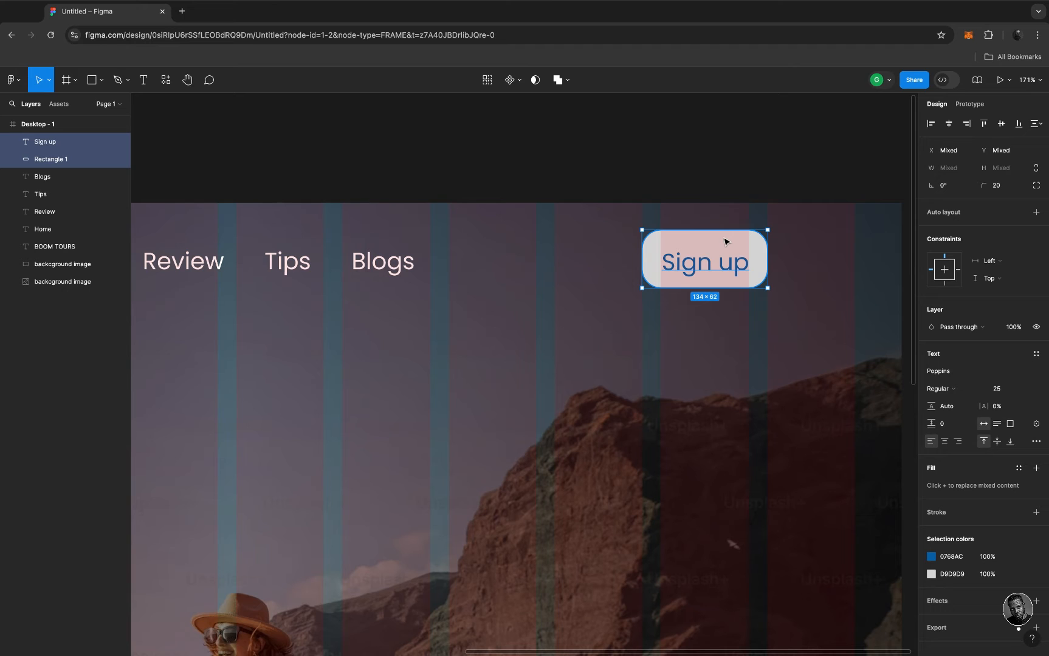
click(948, 124)
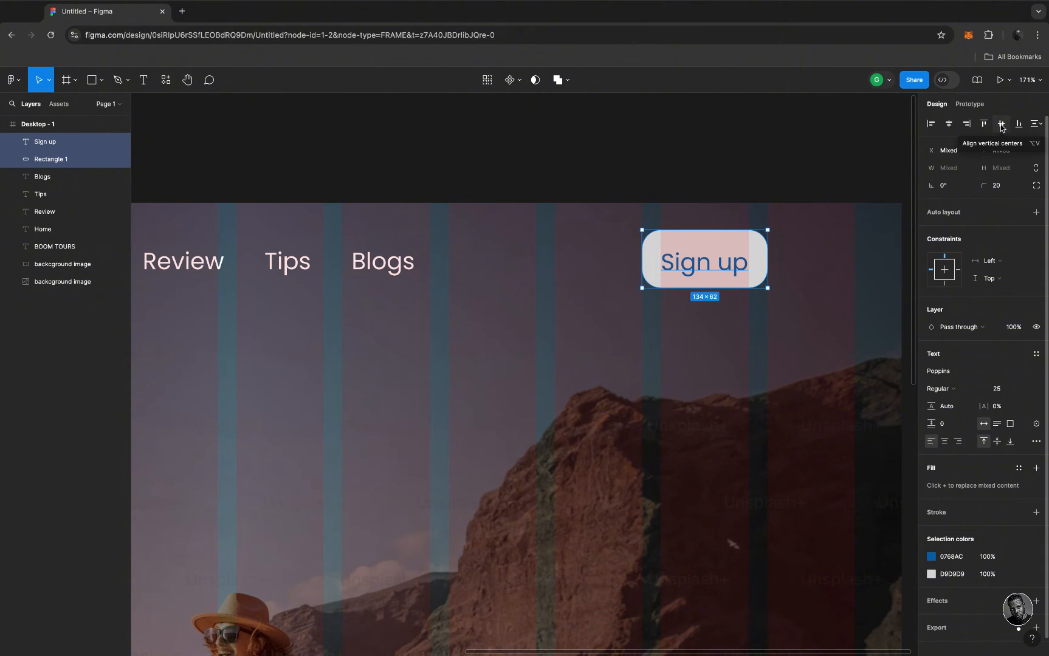
click(1001, 125)
scroll(623, 368, down, 5)
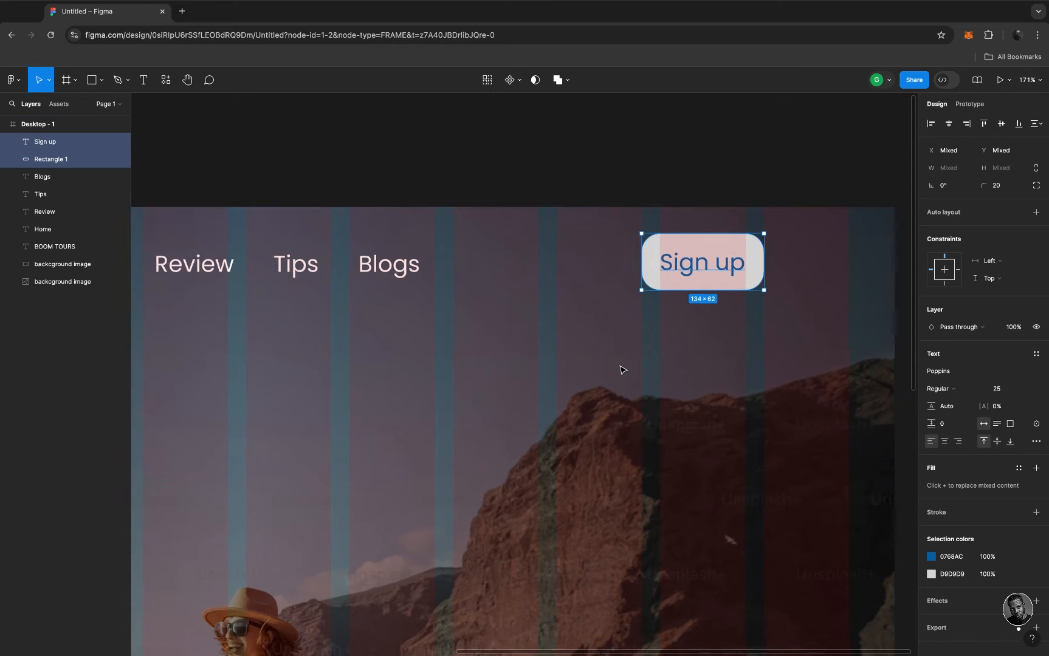
scroll(623, 369, down, 3)
scroll(623, 370, left, 2)
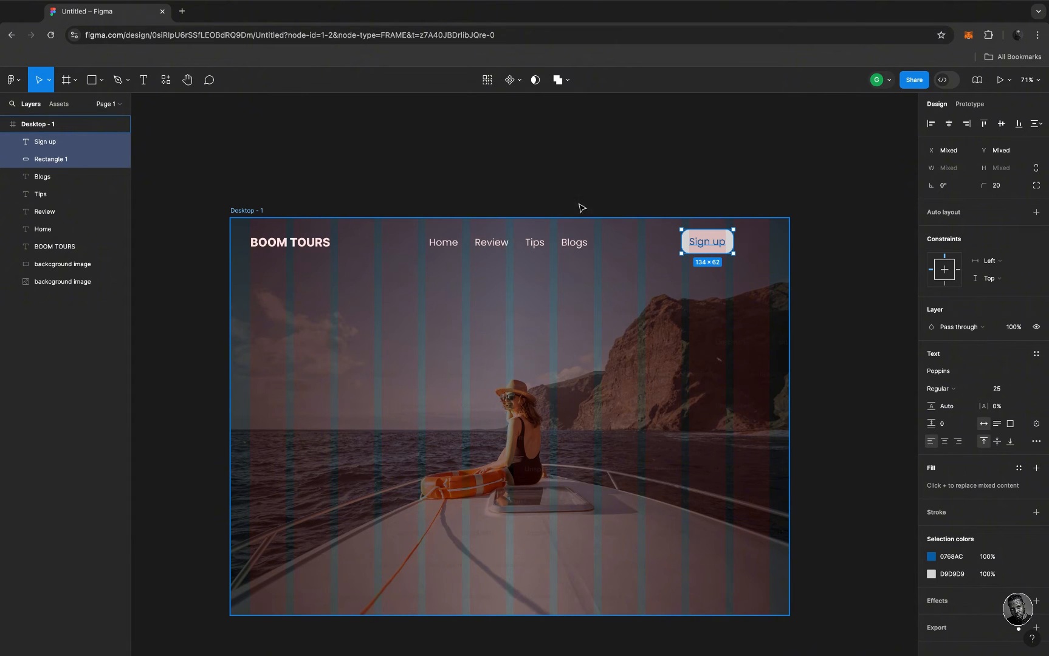
key(Escape)
key(Escape)
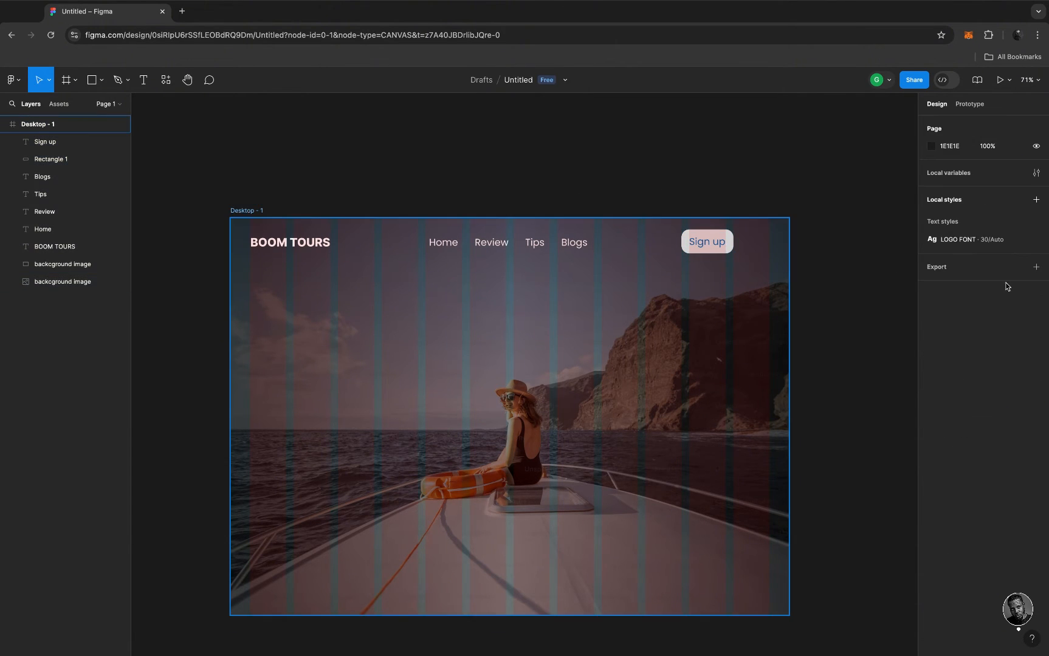
Examine the header design with the Desktop - 1 frame's layout grid hidden, and show the grid again
click(237, 214)
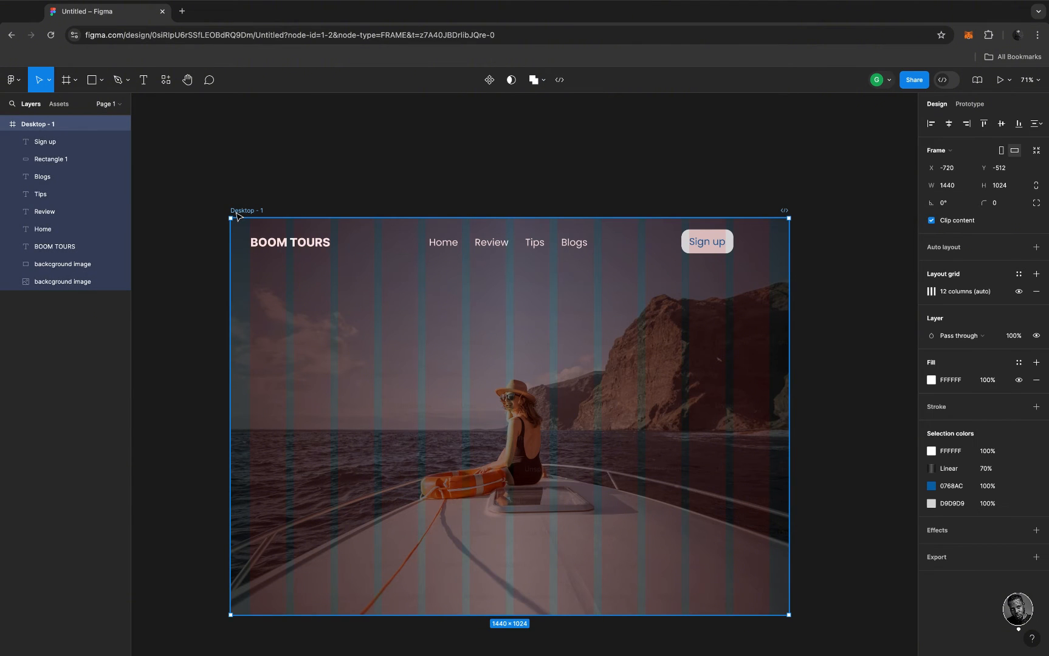
click(1019, 293)
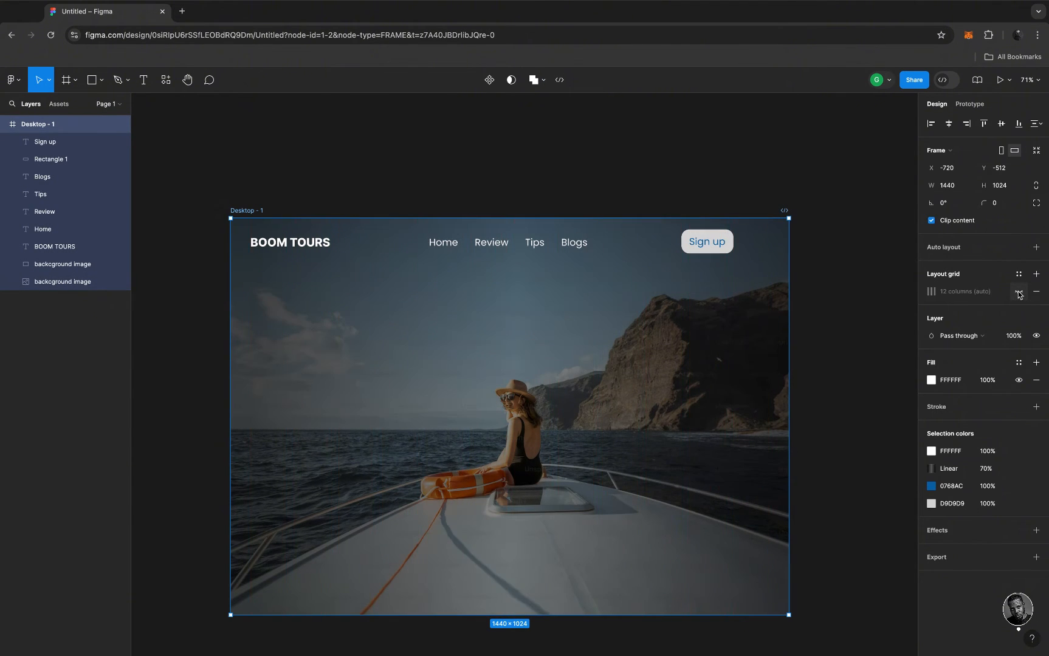
click(898, 252)
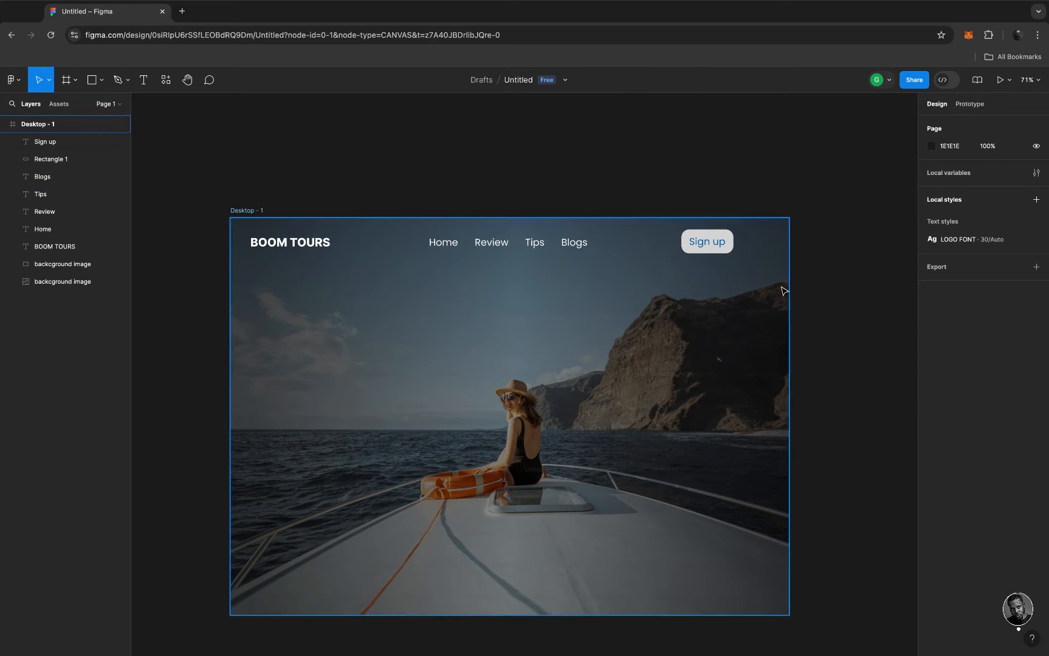
scroll(613, 345, up, 5)
scroll(612, 345, down, 4)
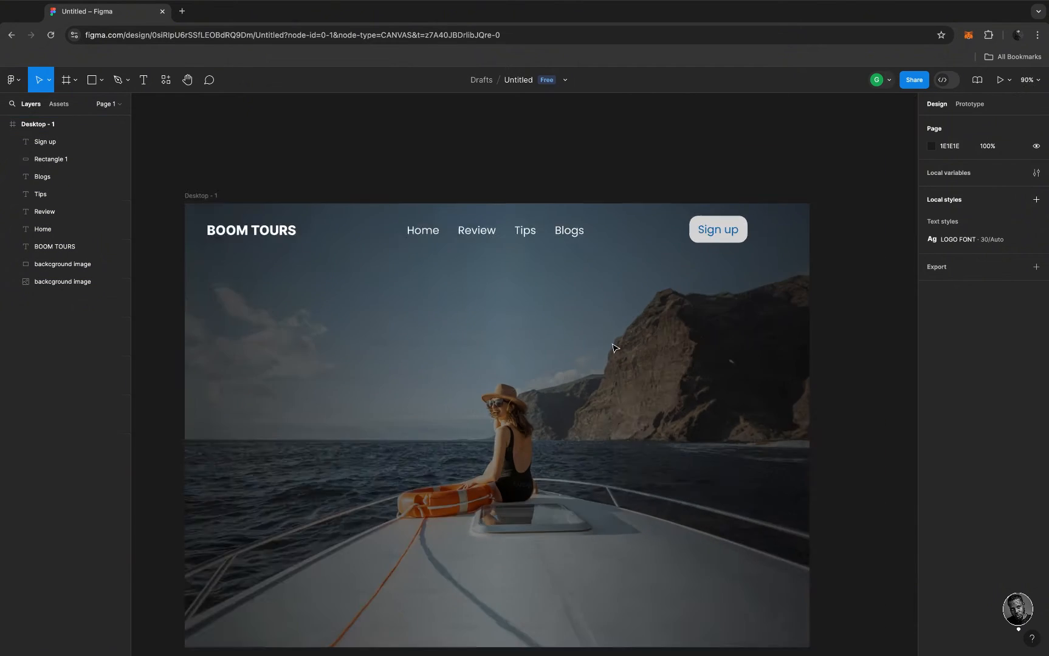
scroll(612, 348, down, 5)
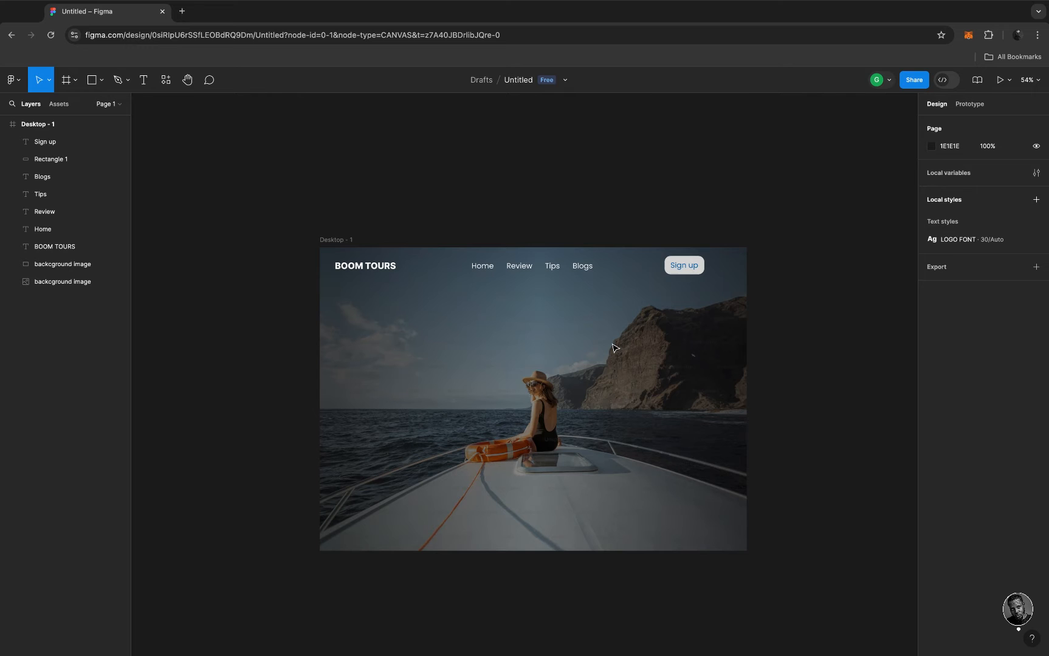
scroll(612, 348, up, 4)
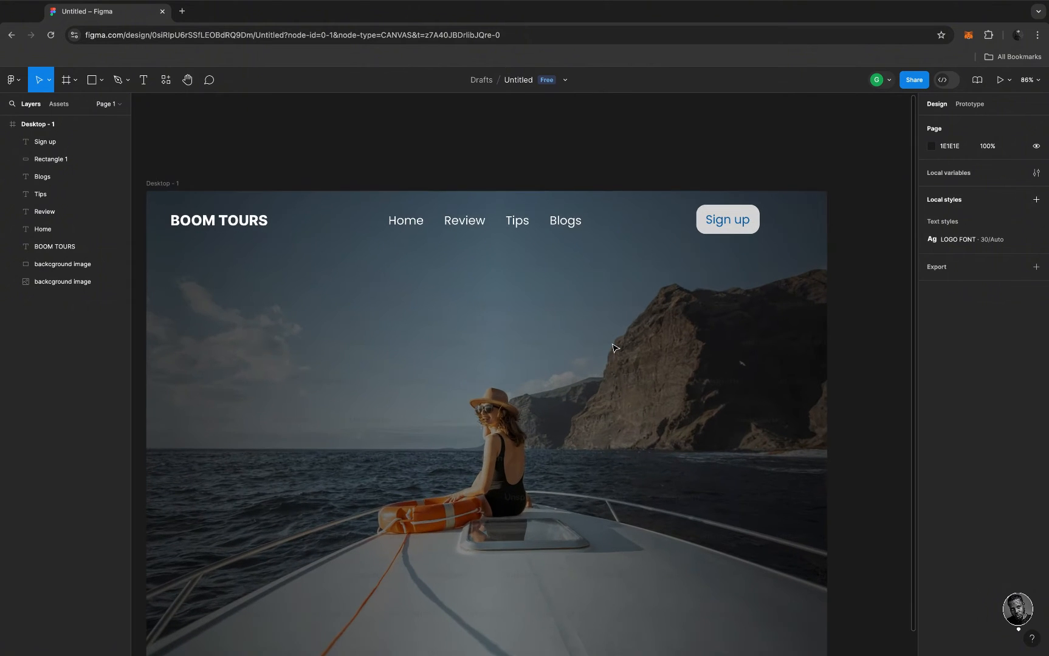
click(171, 185)
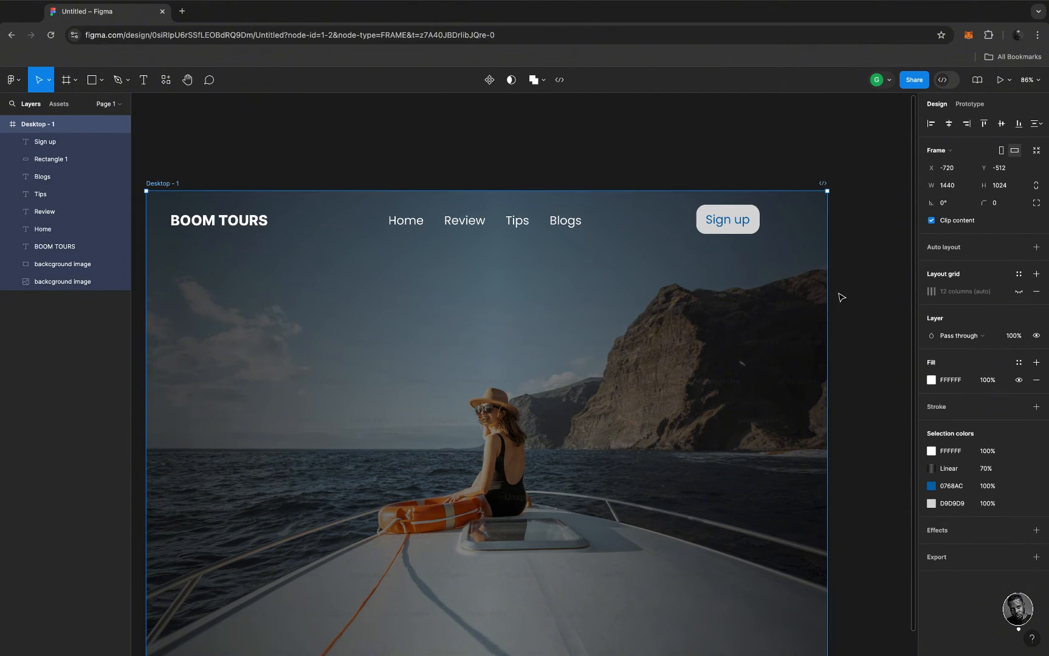
click(1018, 293)
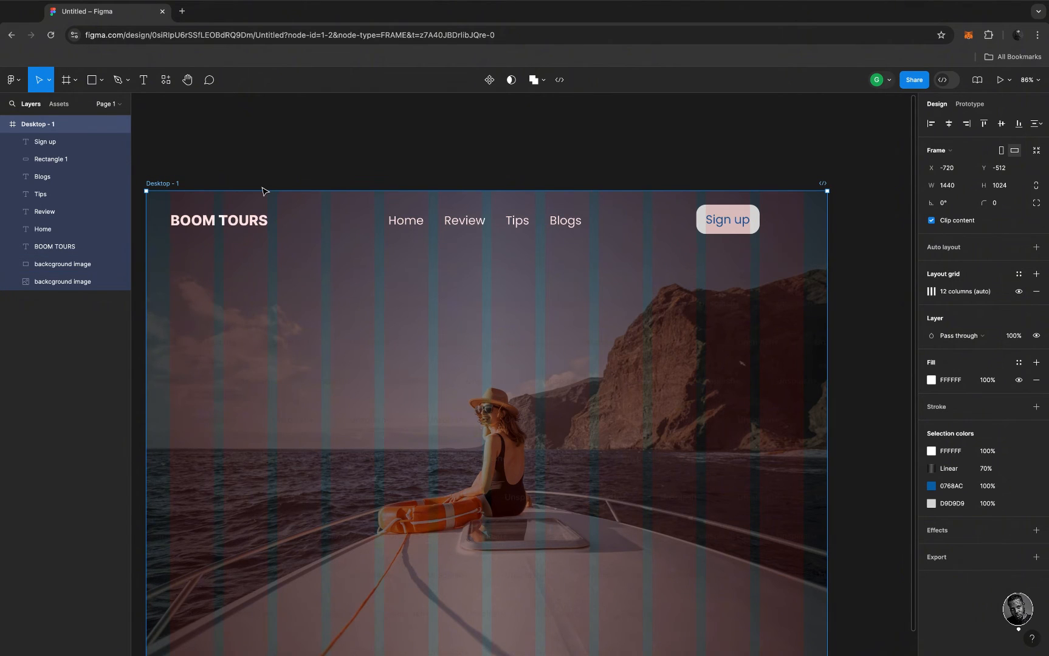
Open iconmonstr.com in a new browser tab and search it for menu icons
click(182, 11)
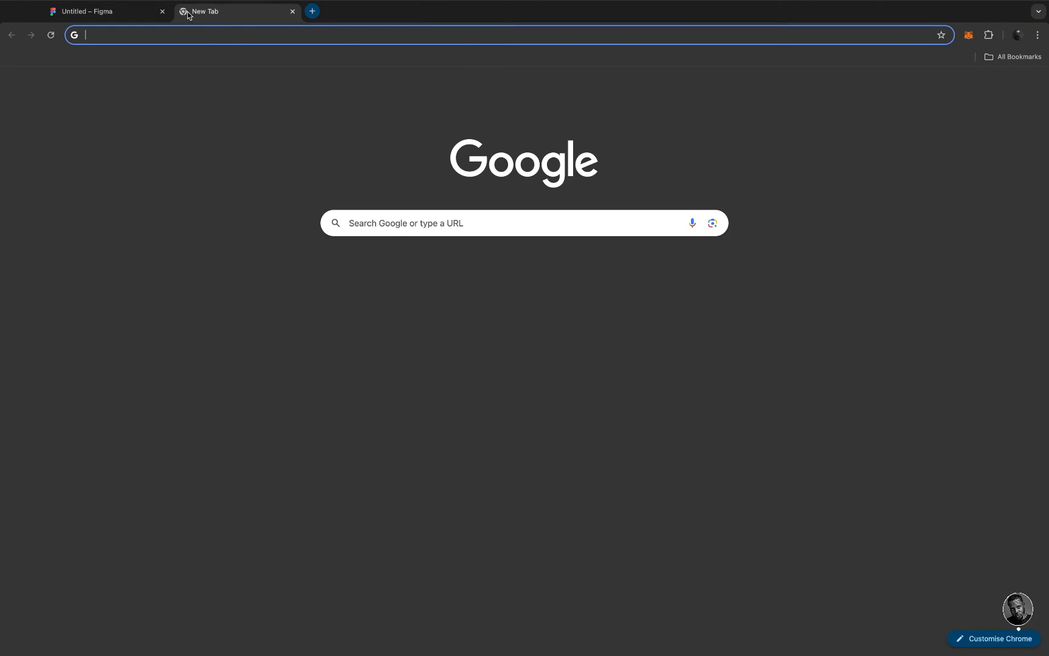
text(iconmonstr.com)
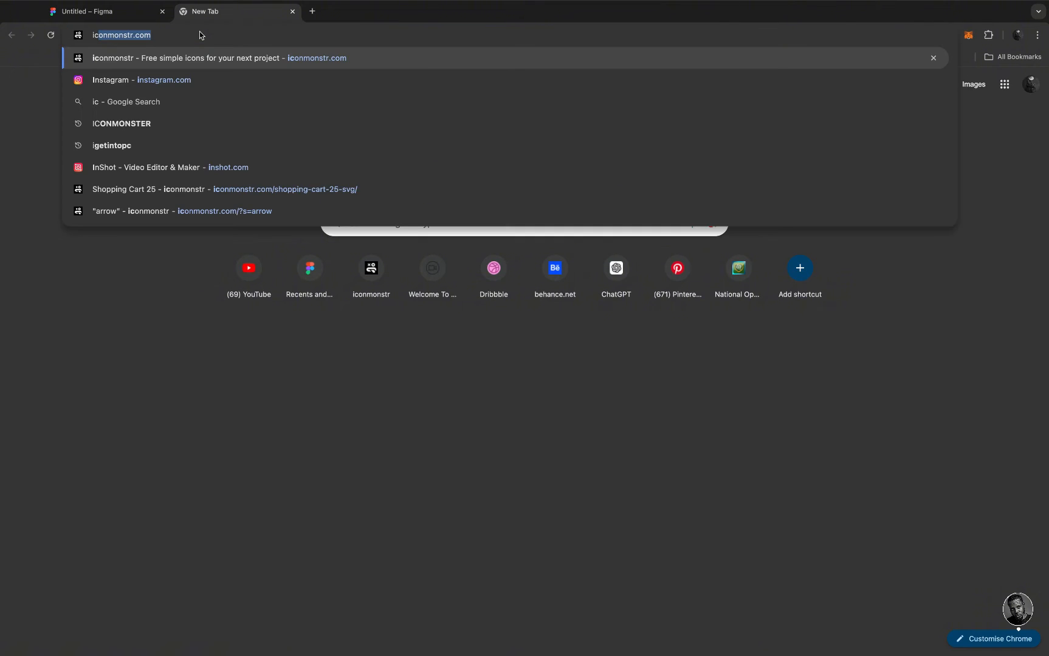
key(Return)
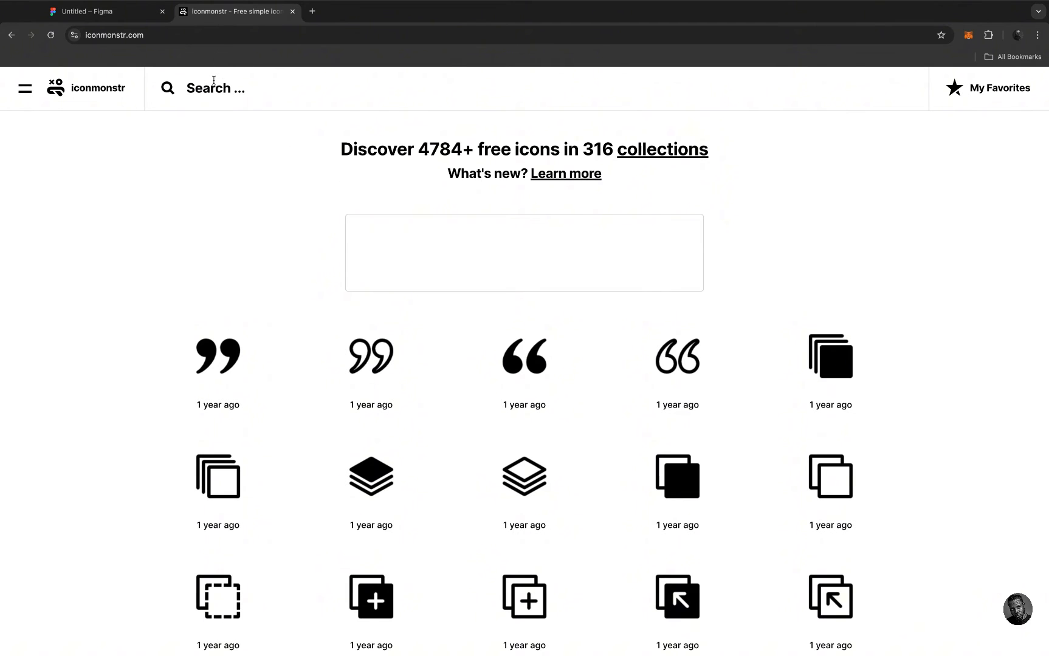
text(men)
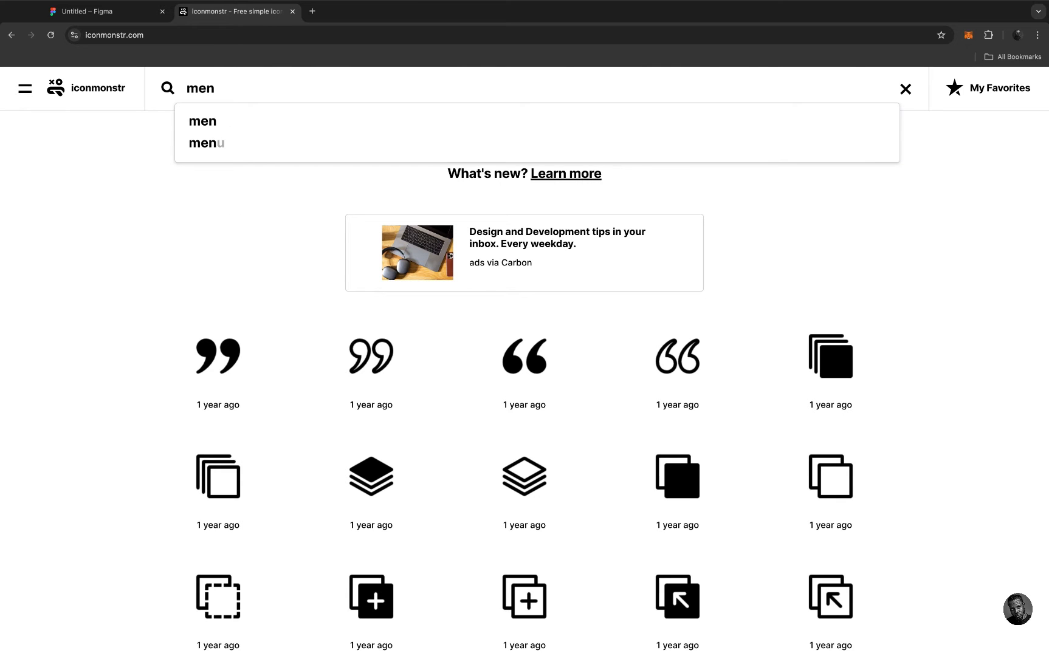
text(u)
key(Return)
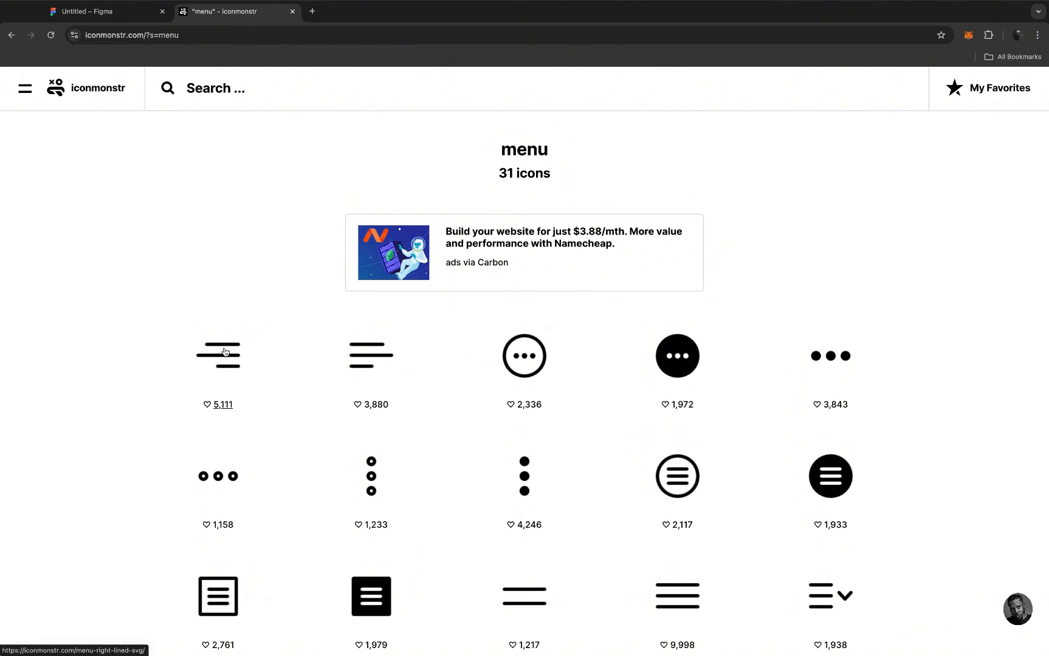
Copy the inline SVG code of the Menu - Right - Lined icon and paste it into the Desktop - 1 frame in Figma
click(224, 351)
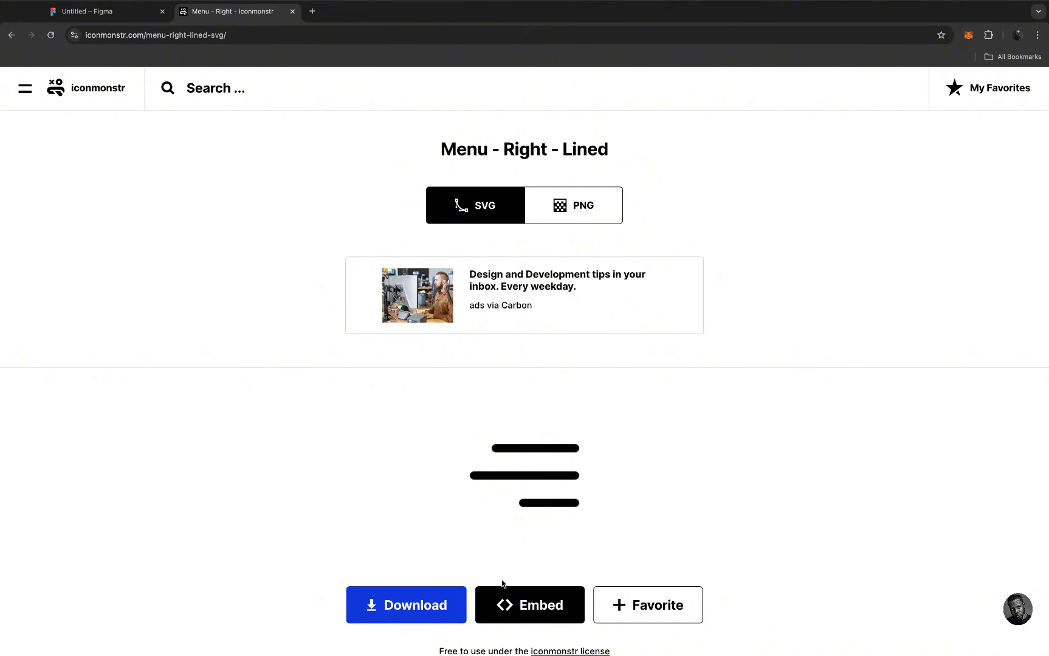
click(514, 609)
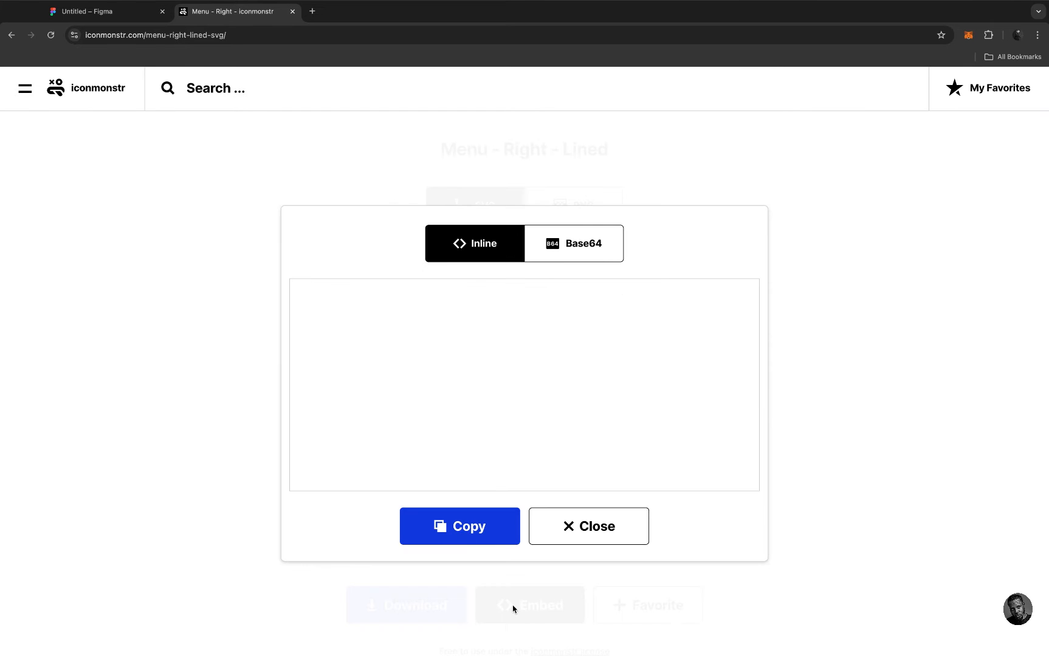
click(448, 531)
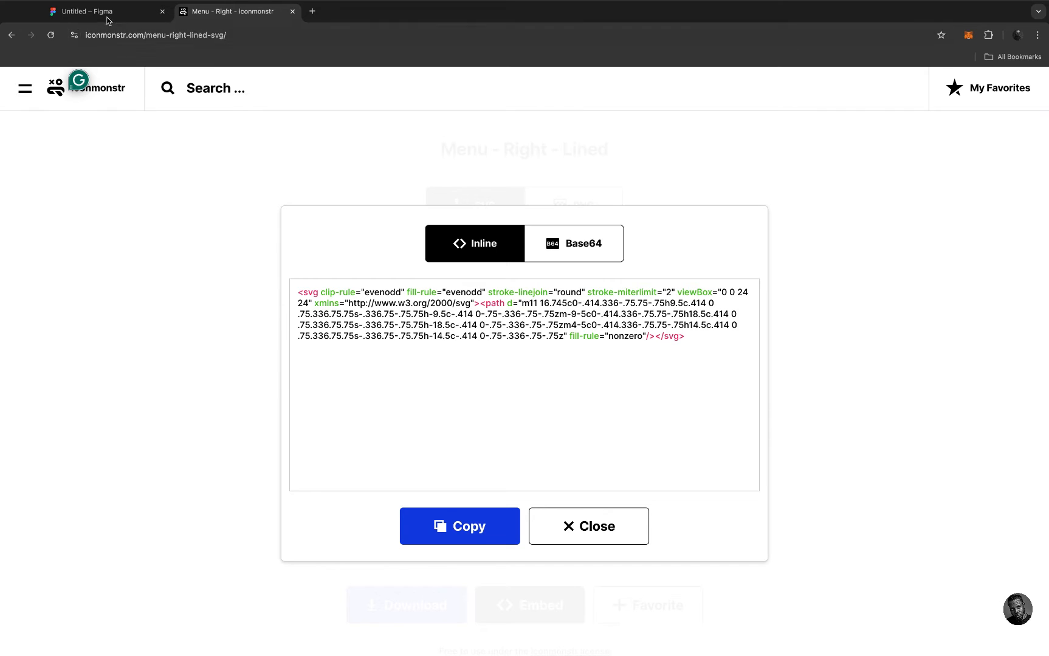
click(107, 14)
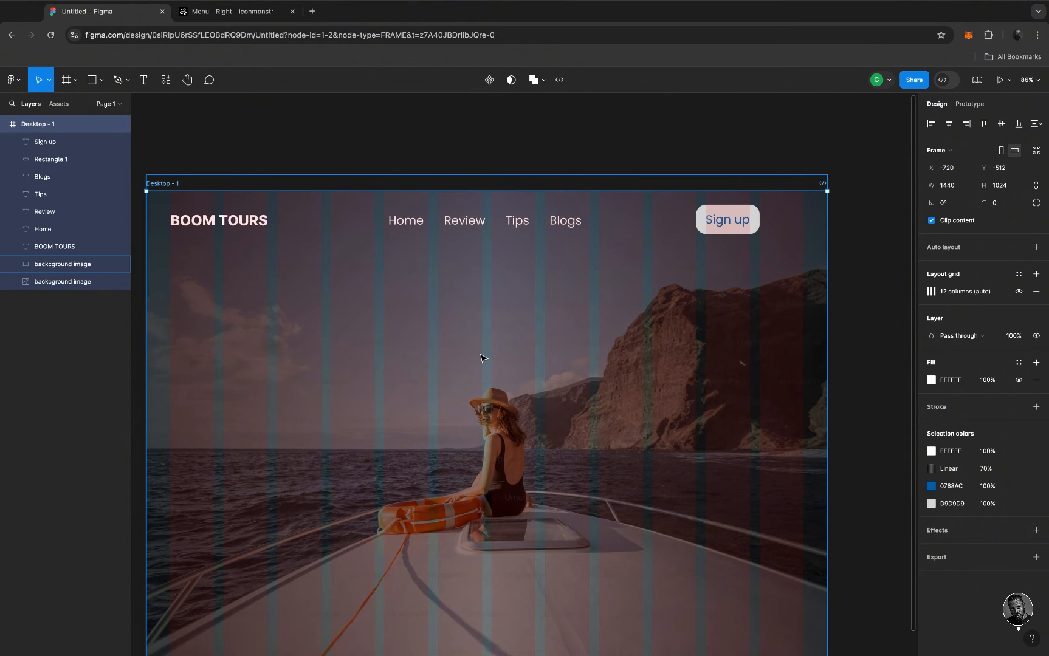
key(super+v)
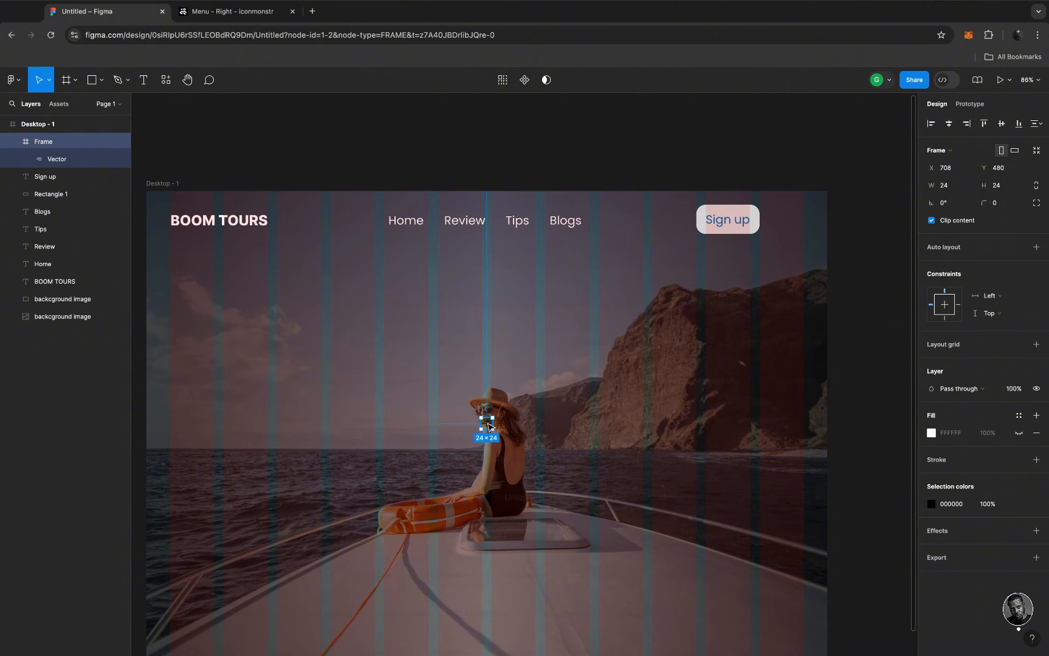
Place the menu icon beside the Sign up button at X 1340, Y 37 and size it 50 × 50 with constrained proportions
drag(488, 428, 798, 234)
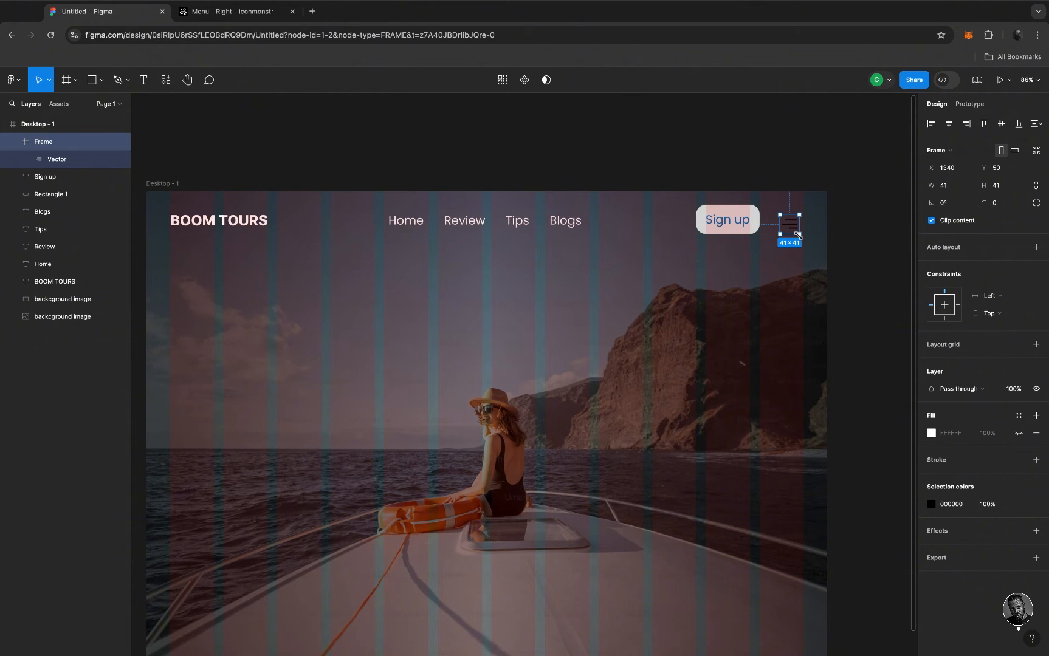
key(ctrl+z)
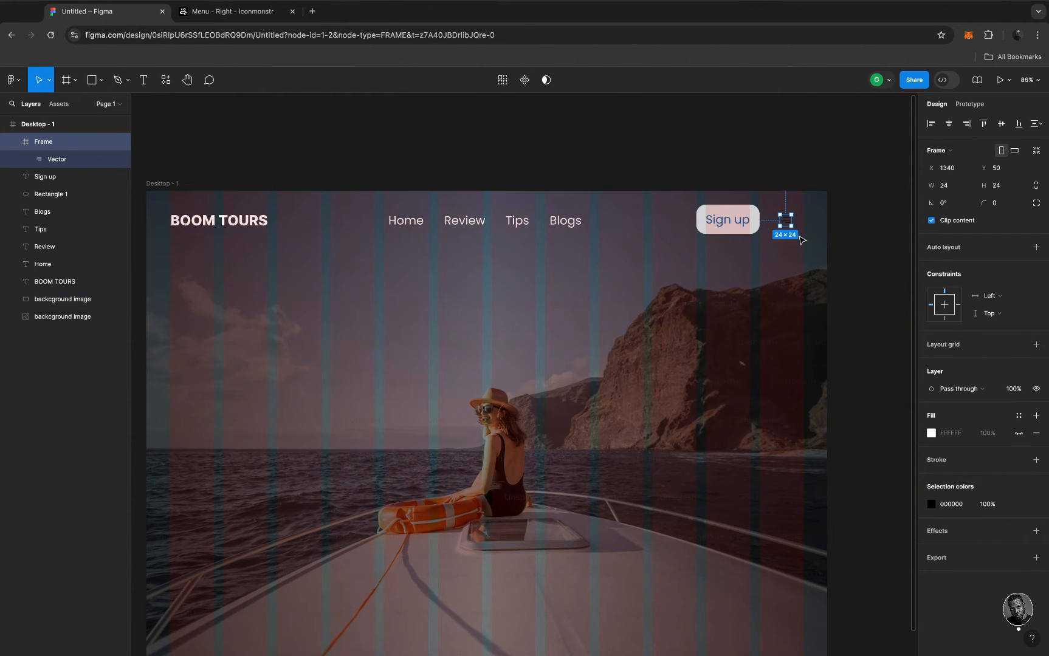
click(1037, 193)
click(955, 190)
text(50)
key(Return)
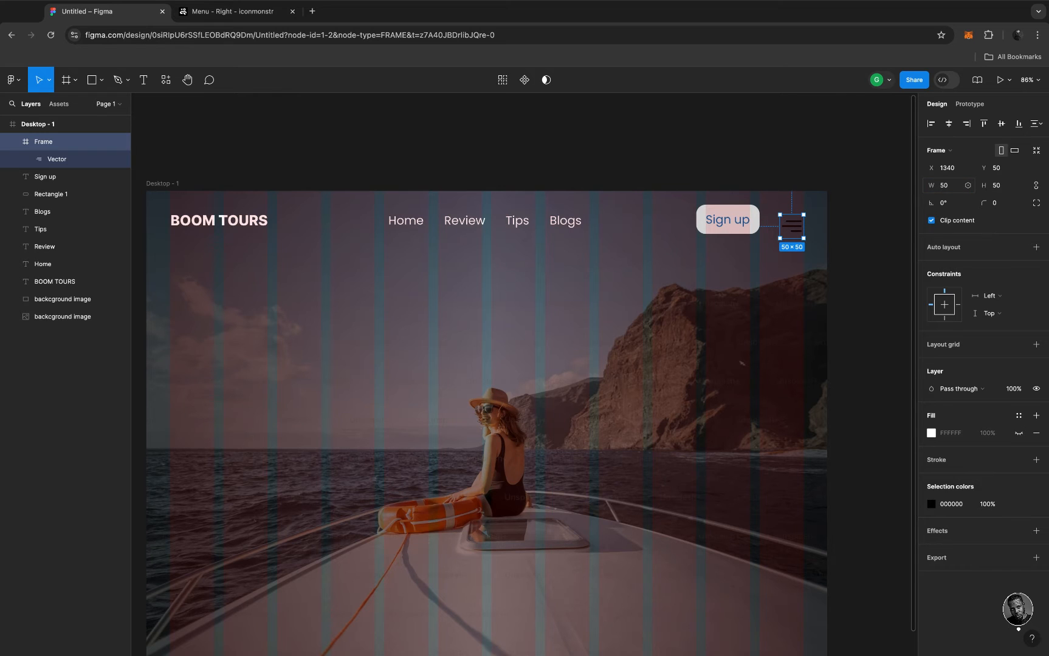
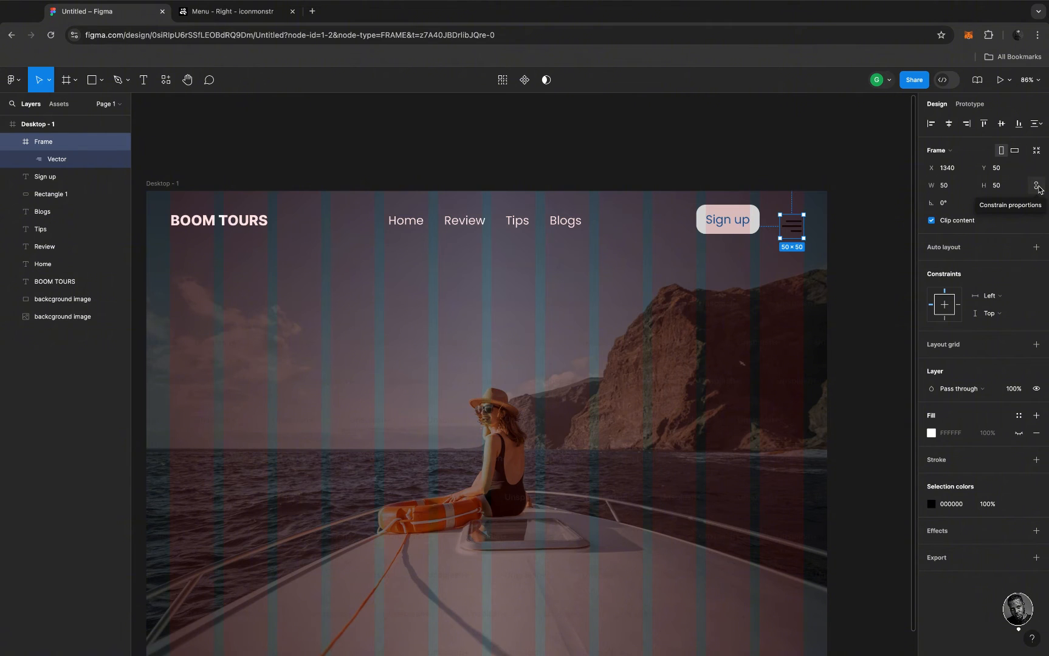
click(794, 227)
drag(793, 227, 794, 222)
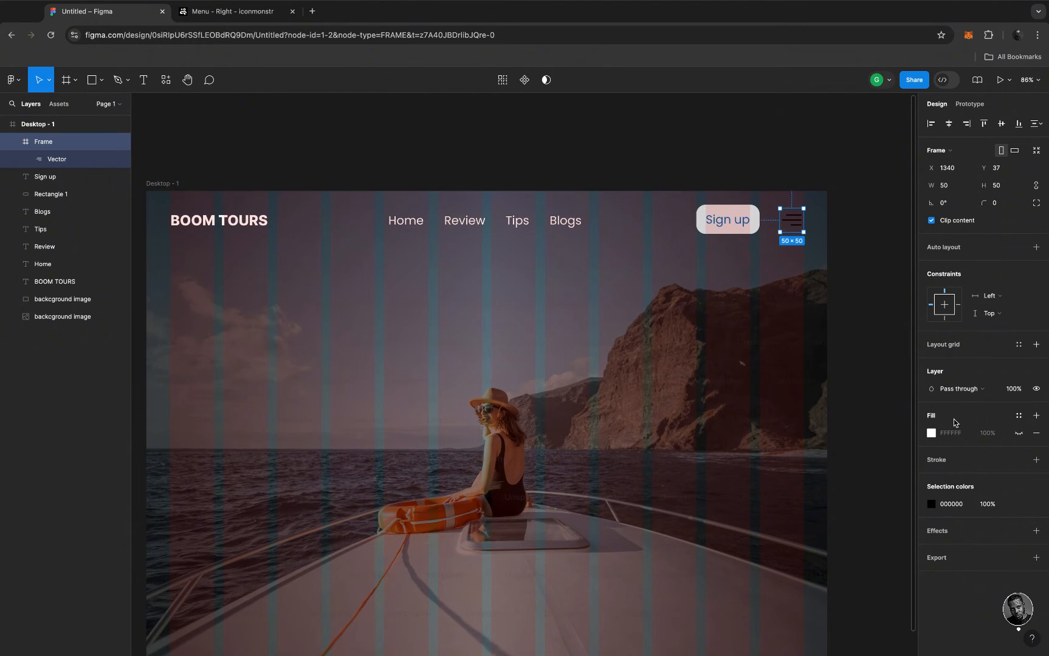
Try a white FFFFFF fill on the menu icon's frame and undo it
click(931, 433)
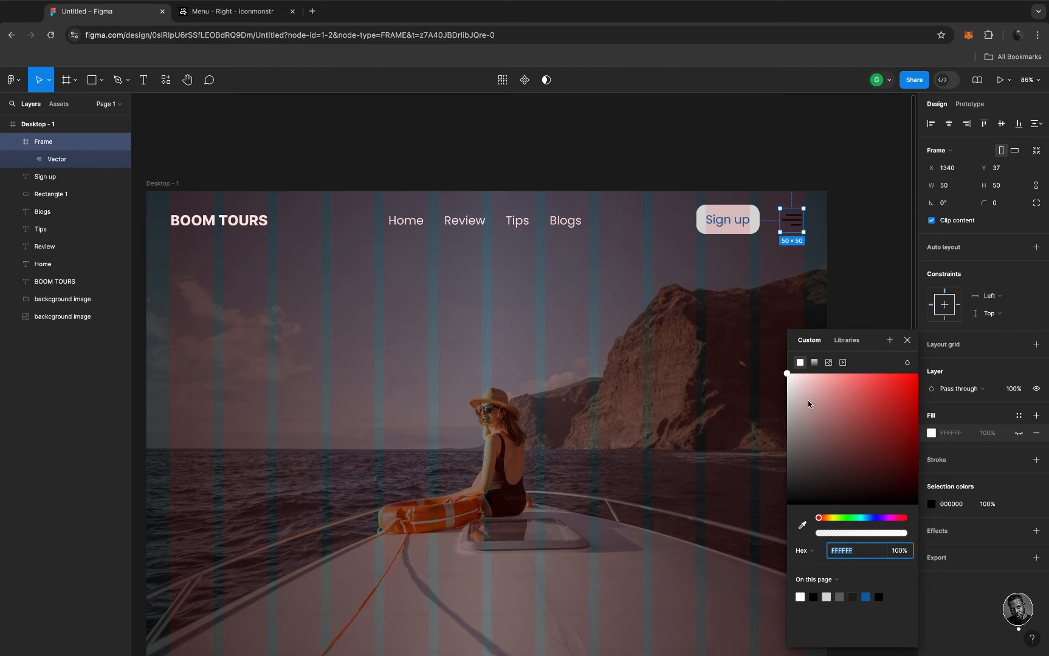
drag(803, 390, 778, 368)
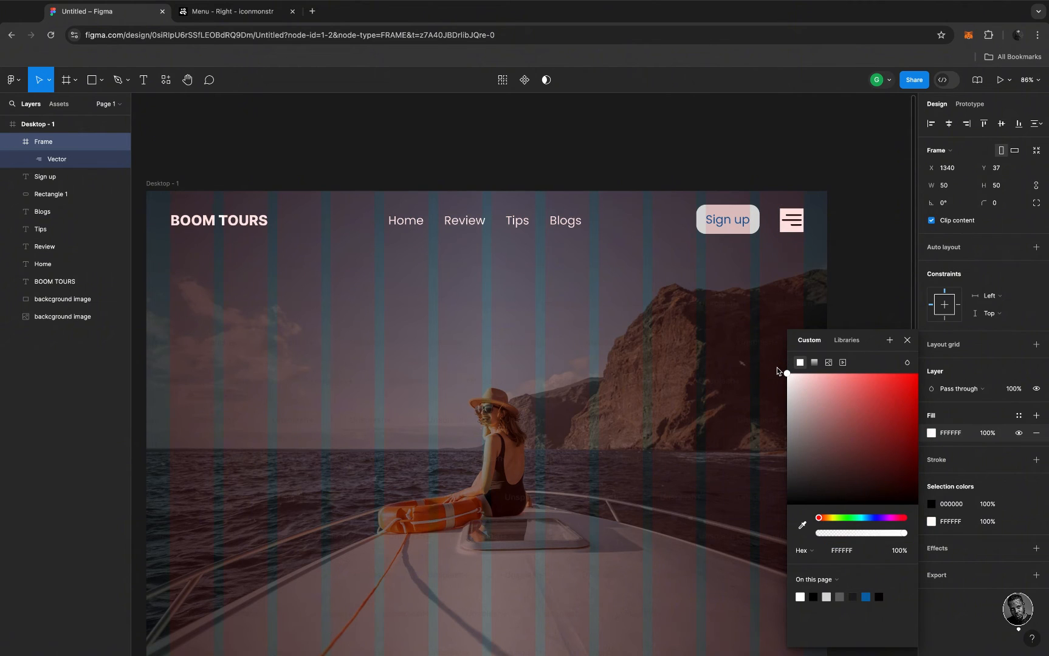
key(super+z)
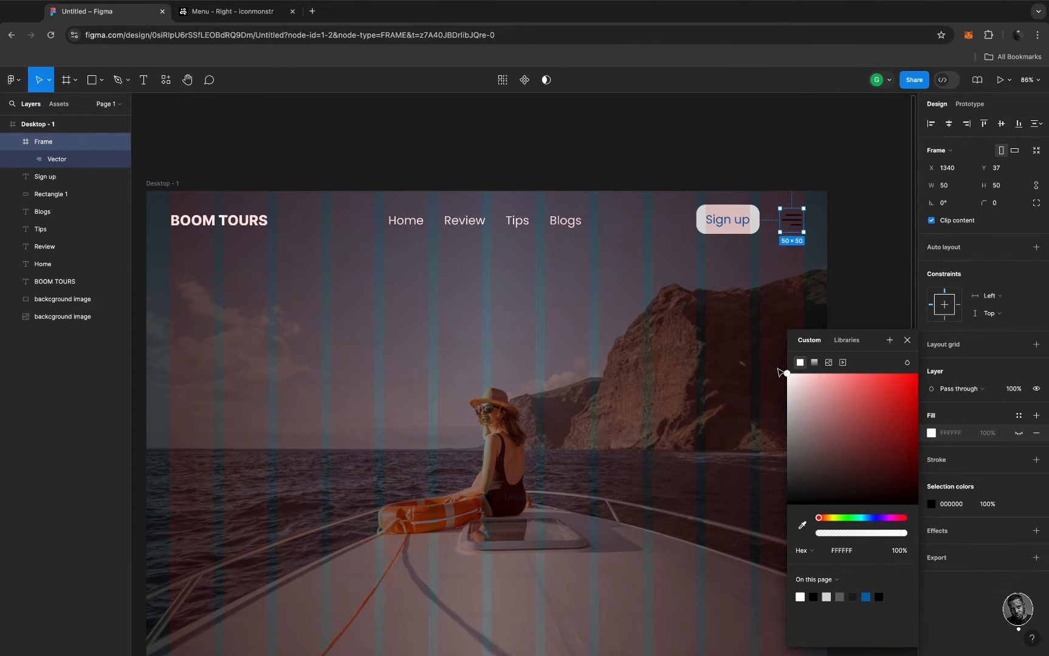
click(907, 341)
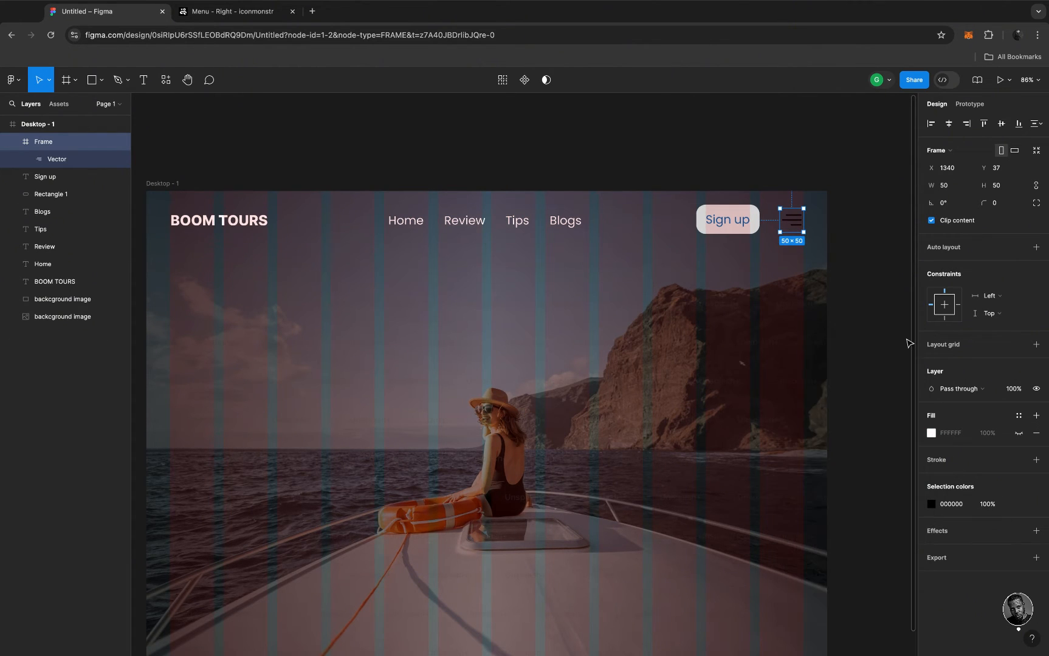
Change the black colour of the menu icon's lines to white, FFFFFF
click(930, 504)
click(795, 387)
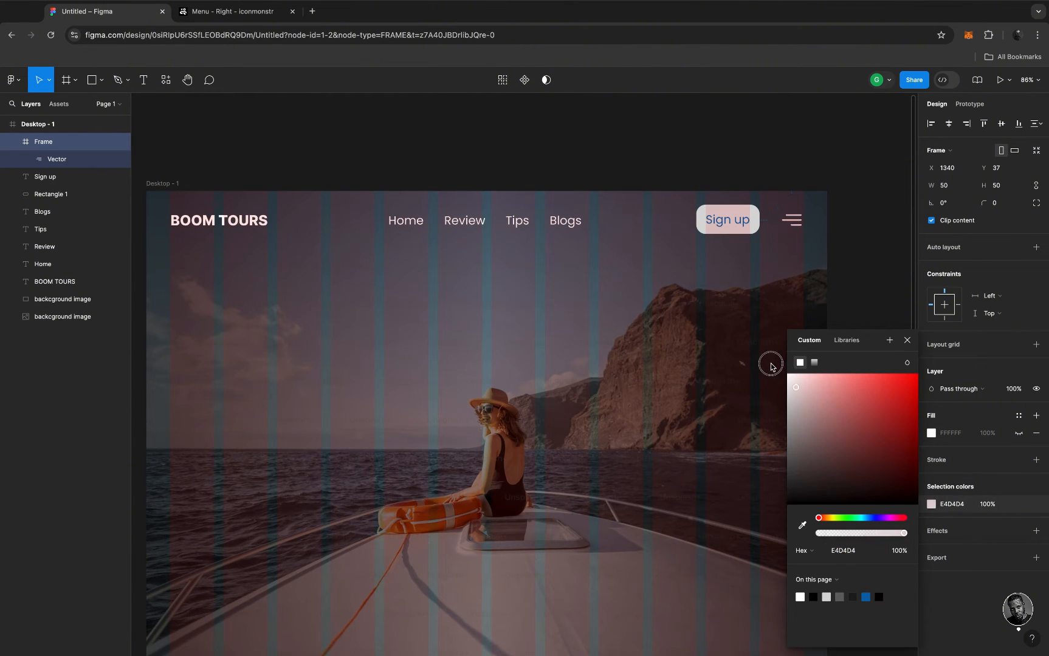
drag(766, 364, 728, 354)
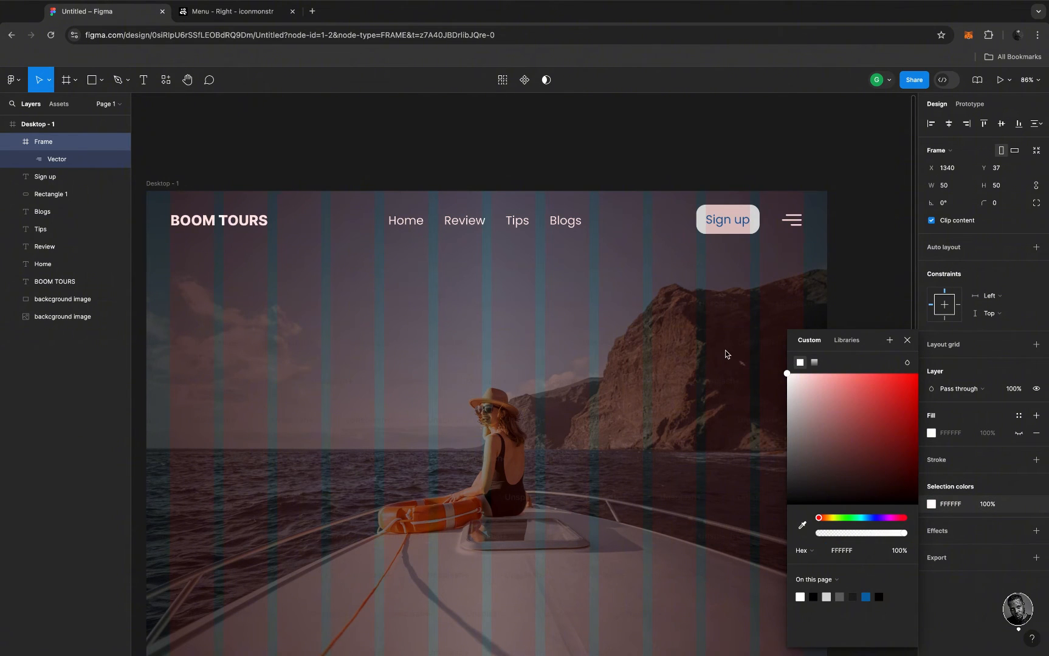
click(907, 342)
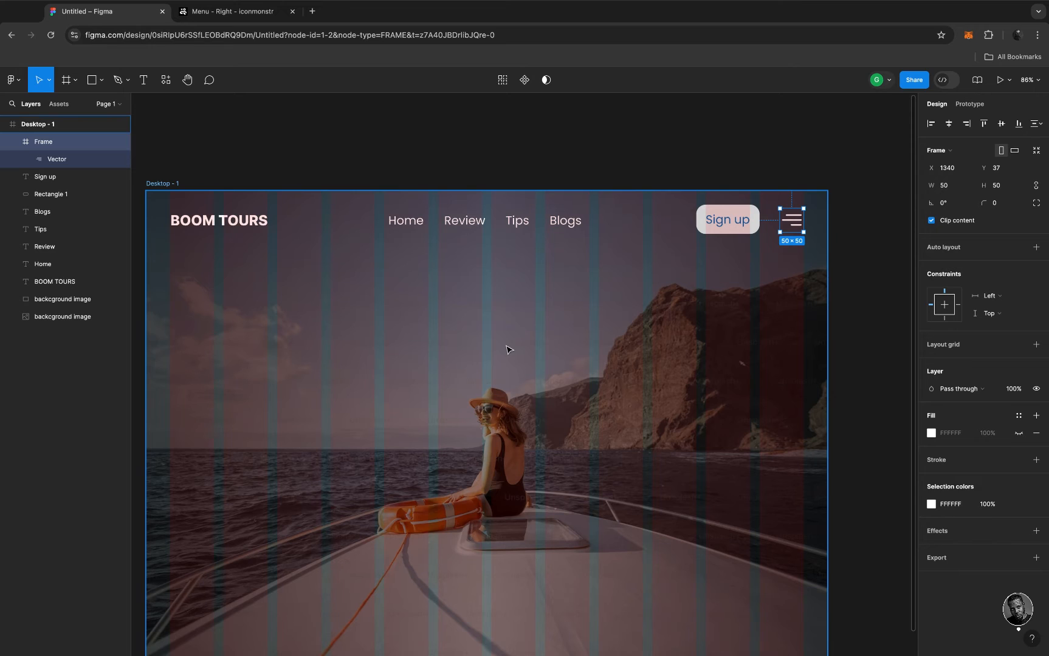
Examine the whole page with the 12-column layout grid hidden, and show the grid again
scroll(508, 347, down, 2)
scroll(507, 351, down, 3)
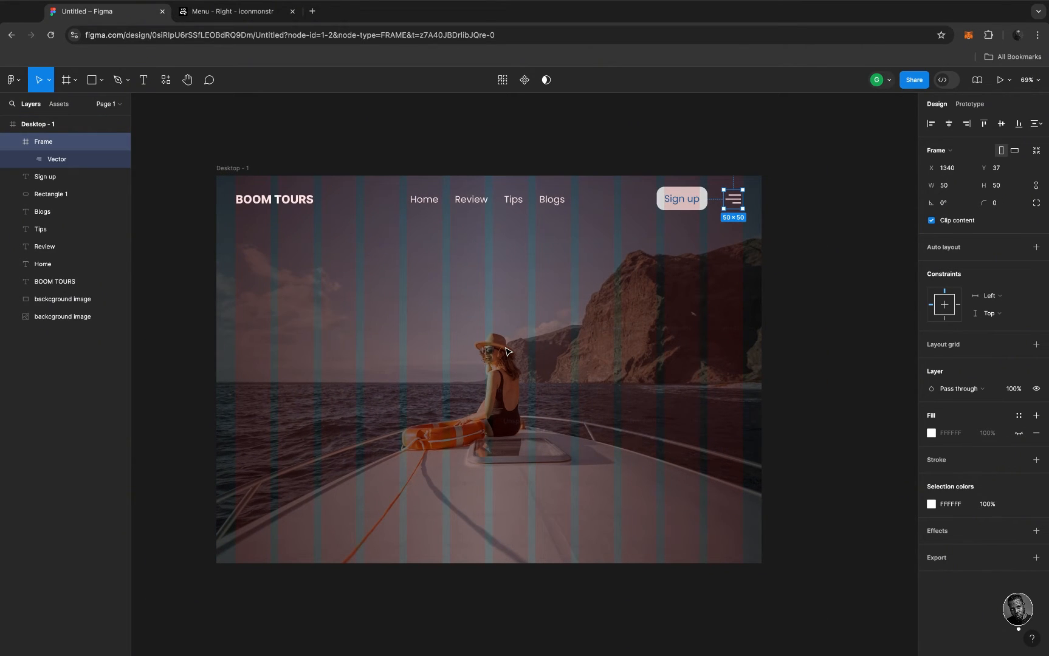
key(Escape)
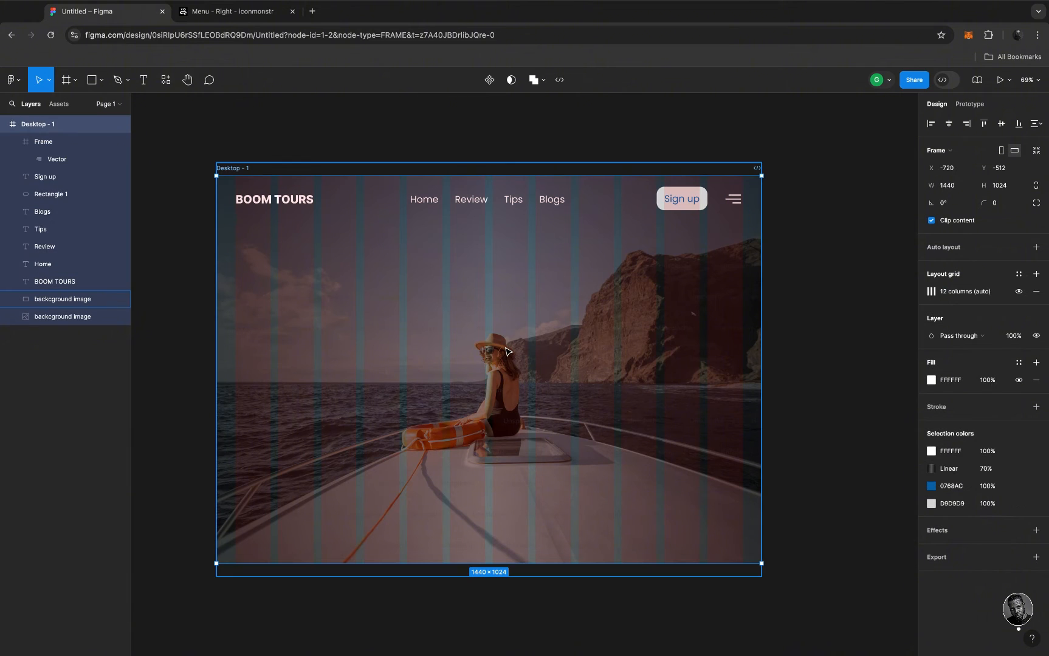
click(1019, 293)
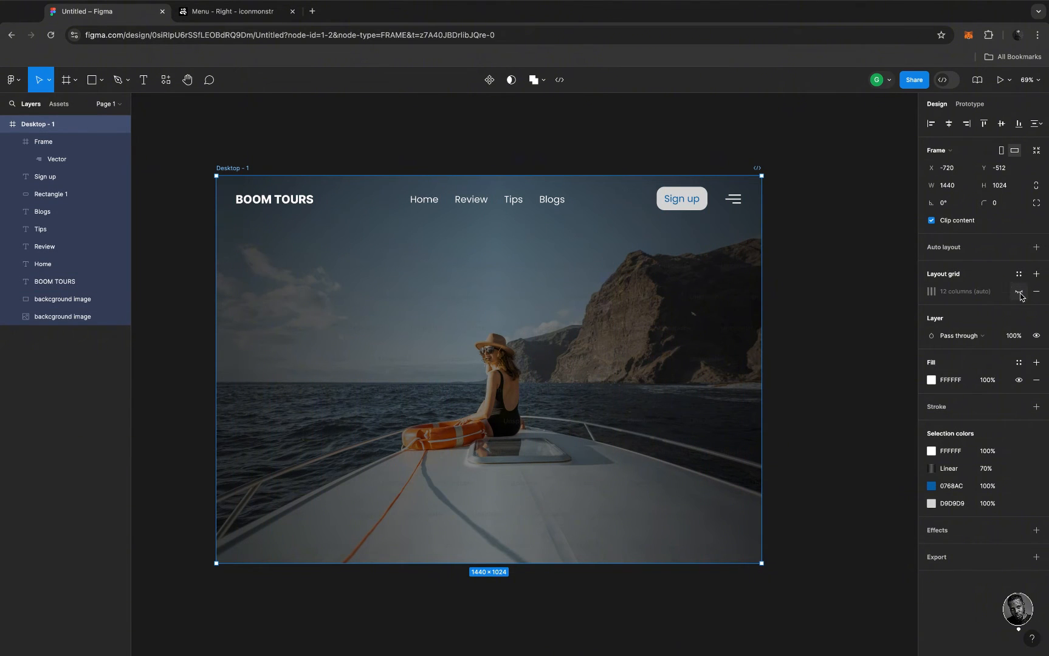
click(1018, 293)
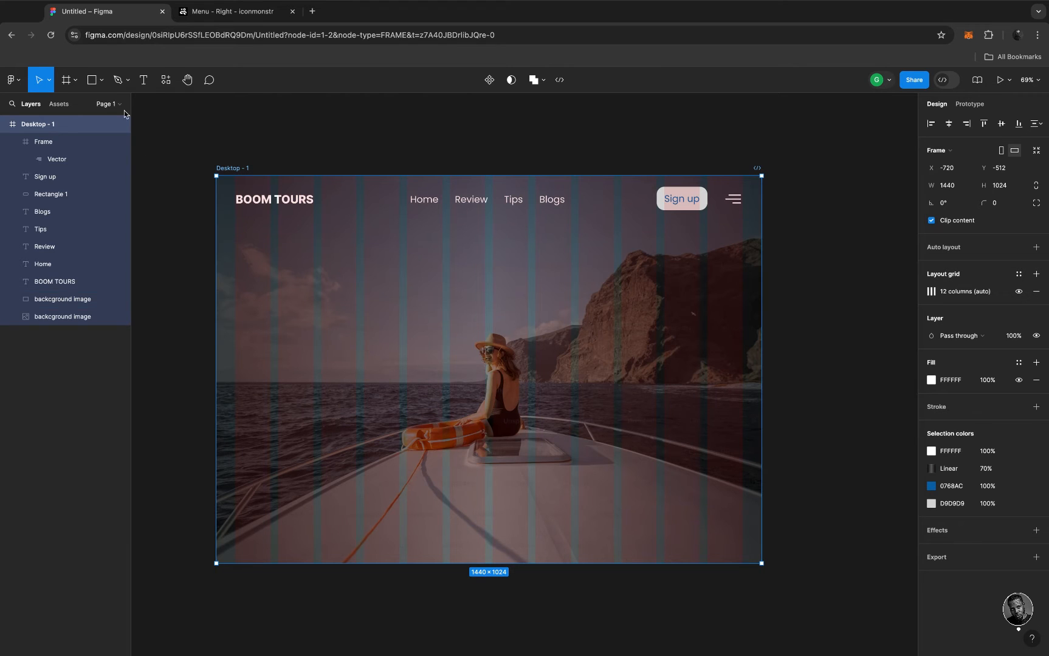
Add the two-line headline "Discover A Beautiful / Place With Us" over the sky area of the boat photo
click(143, 80)
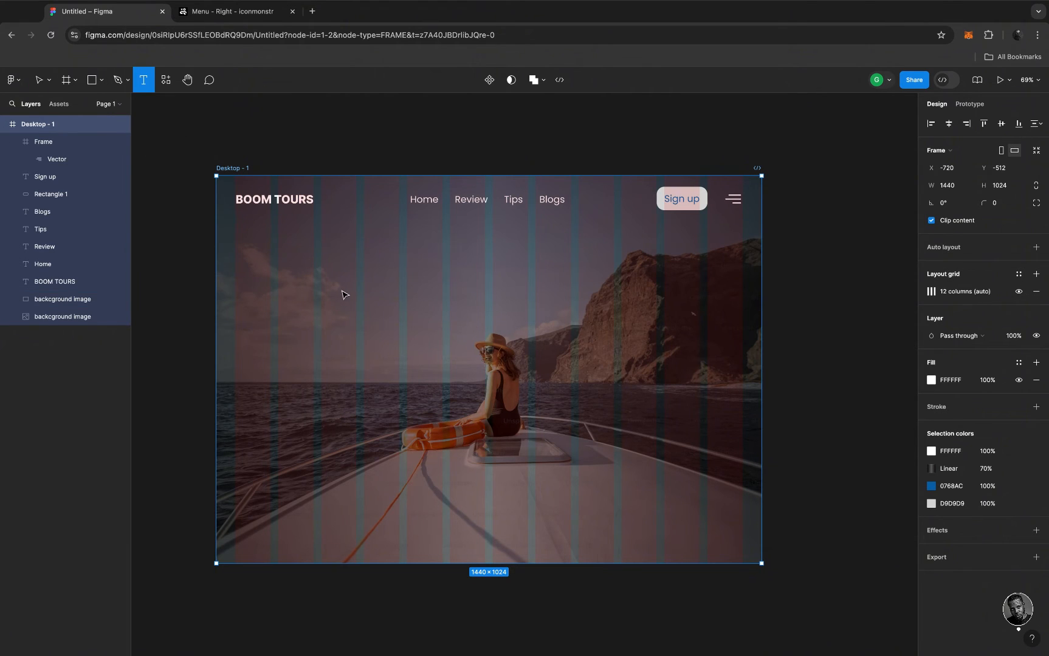
click(341, 290)
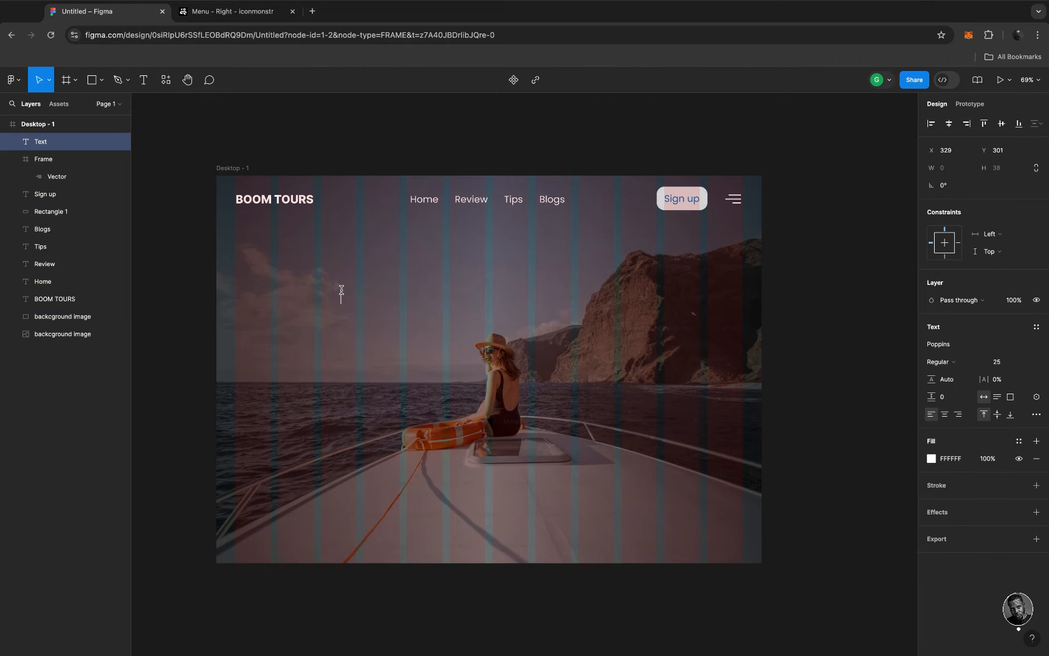
text(Discover a)
key(BackSpace)
key(BackSpace)
text(A Beautifu)
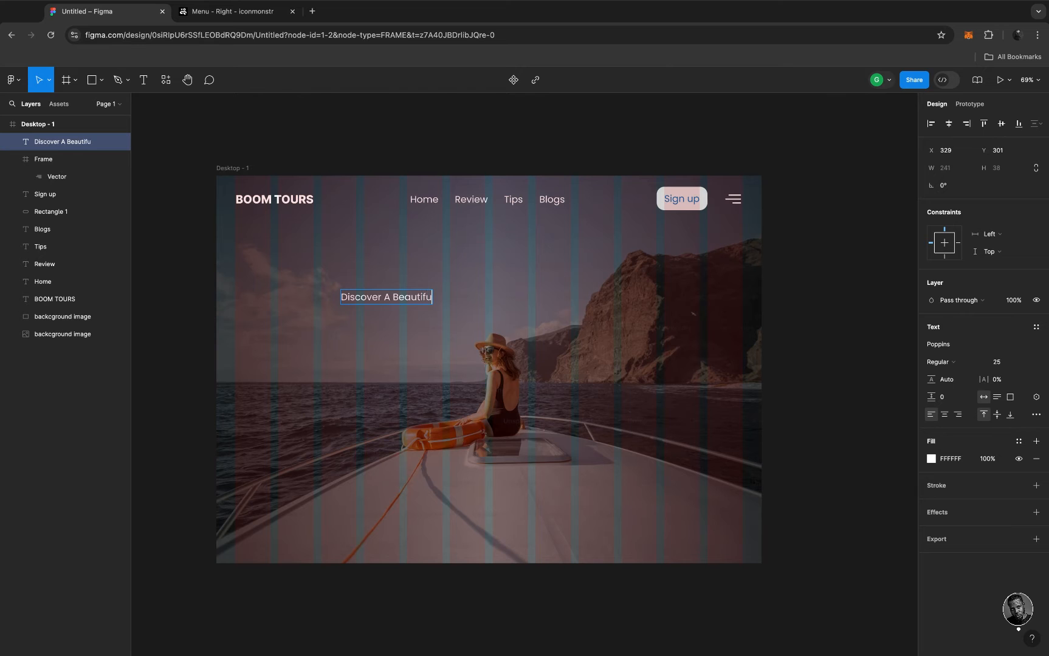
text(l)
key(Return)
text(Place W)
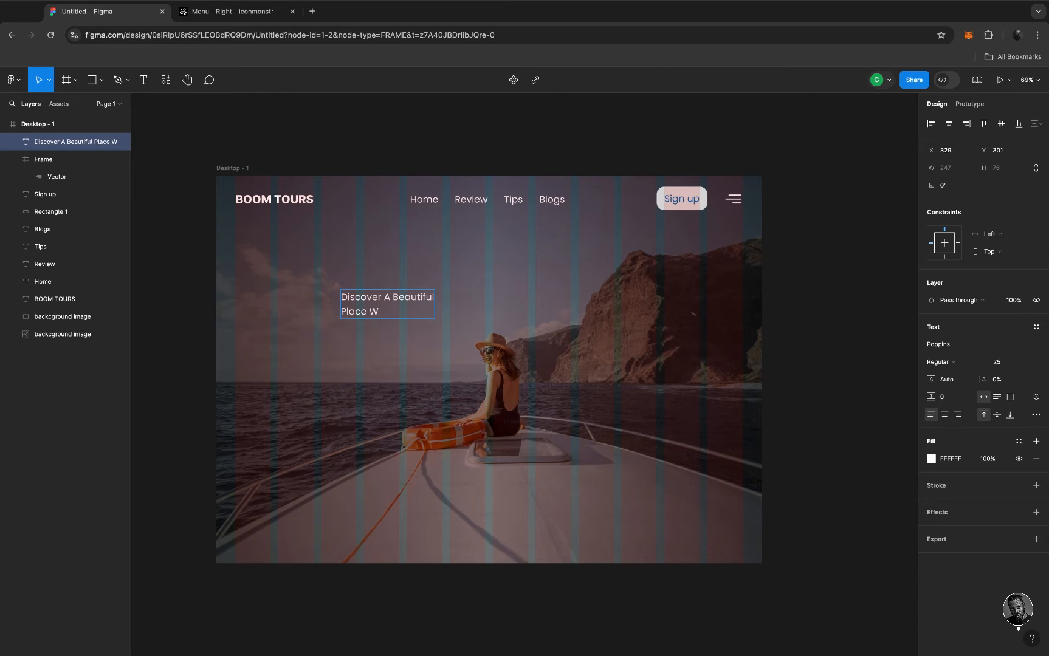
text(ith Us)
Set the "Discover A Beautiful Place With Us" headline in Inter with the Extra Bold weight
triple_click(407, 312)
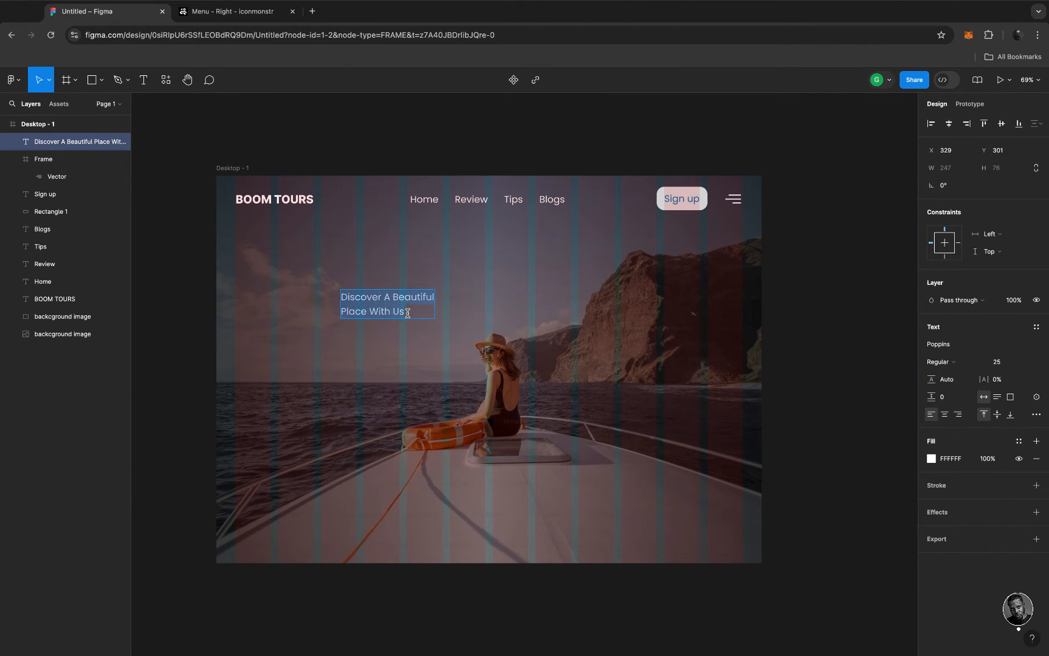
click(956, 346)
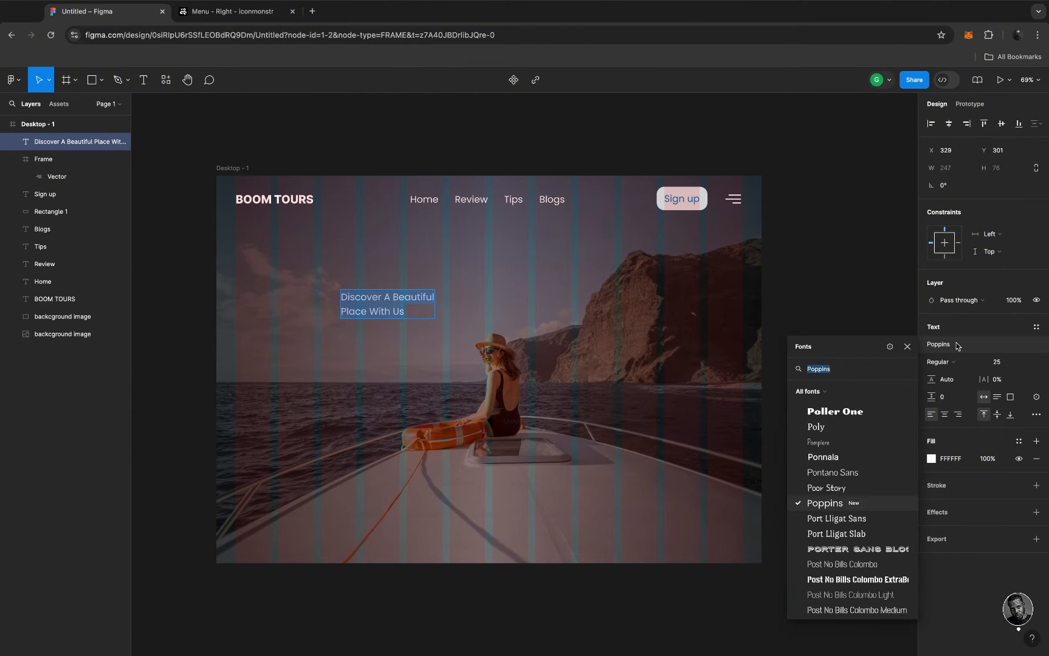
text(inter)
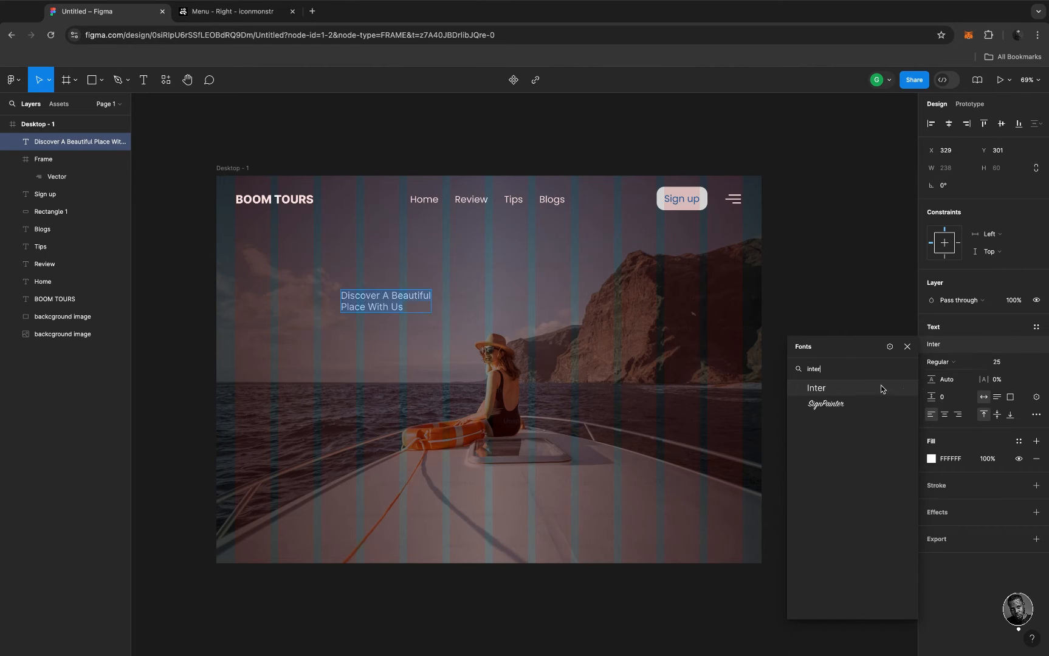
click(888, 390)
click(956, 365)
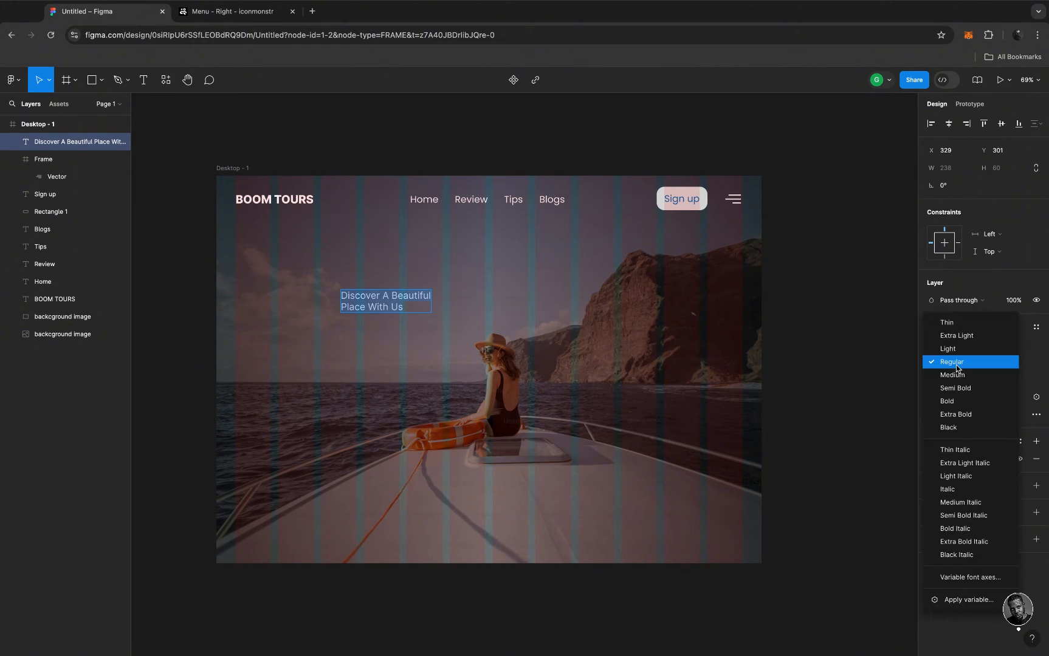
click(961, 416)
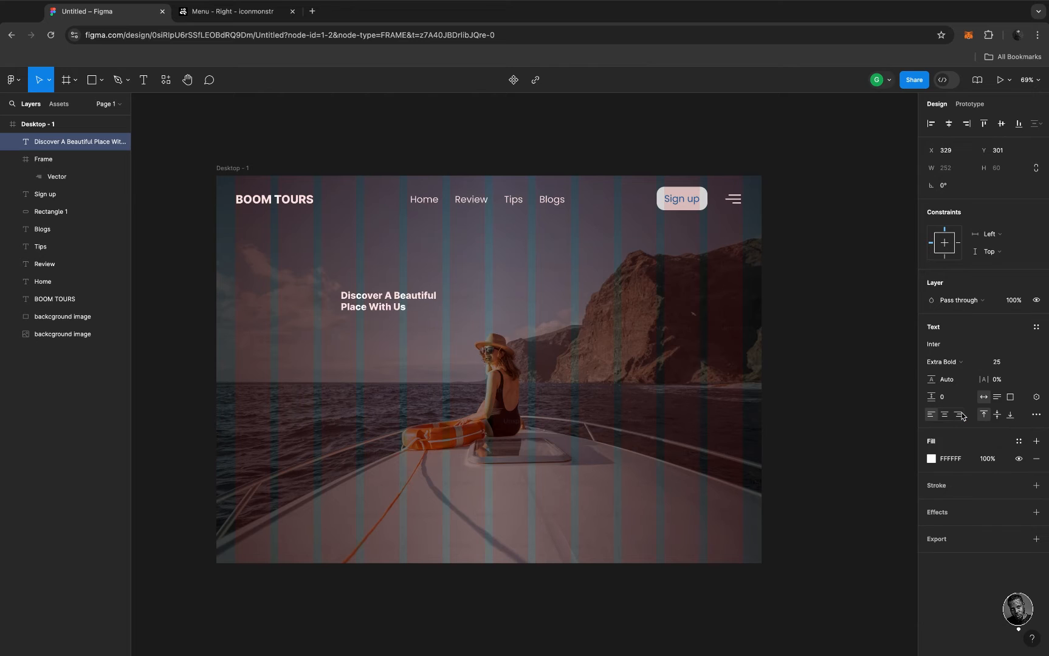
Set the font size of the "Discover A Beautiful Place With Us" headline to 70
click(1007, 366)
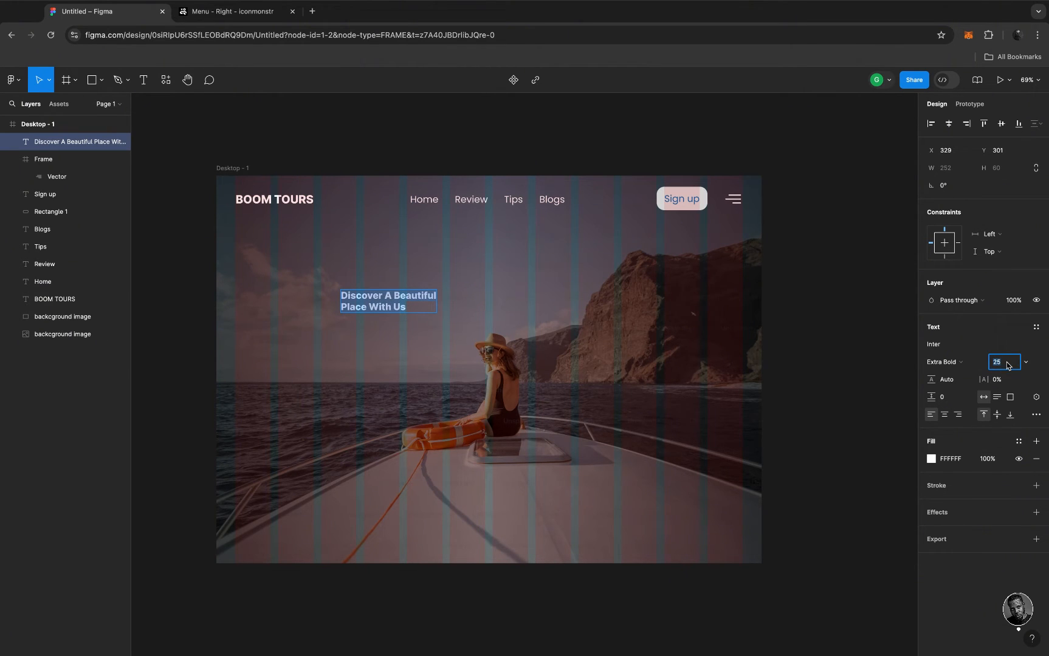
key(Return)
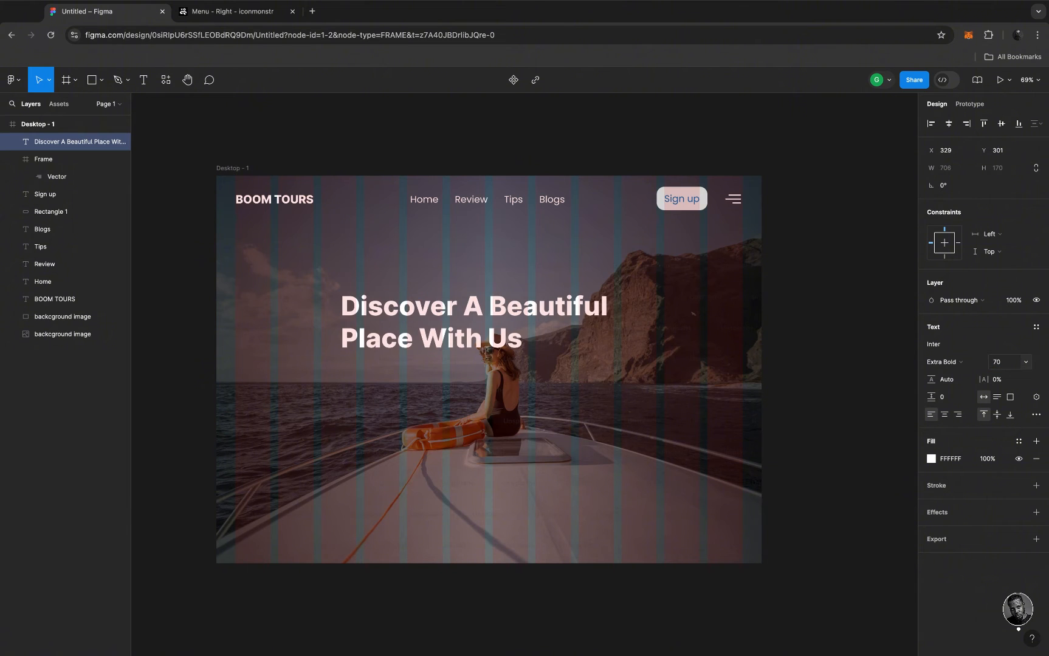
key(Return)
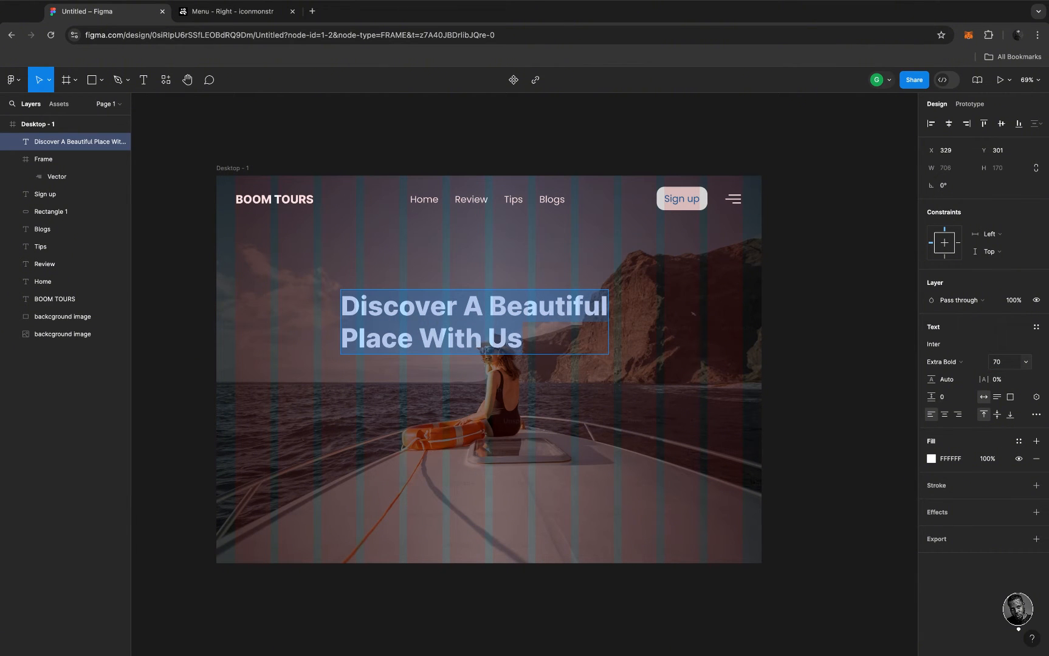
Compare the centre, right and left text alignments on the headline and keep its two lines centre-aligned
click(945, 416)
key(Return)
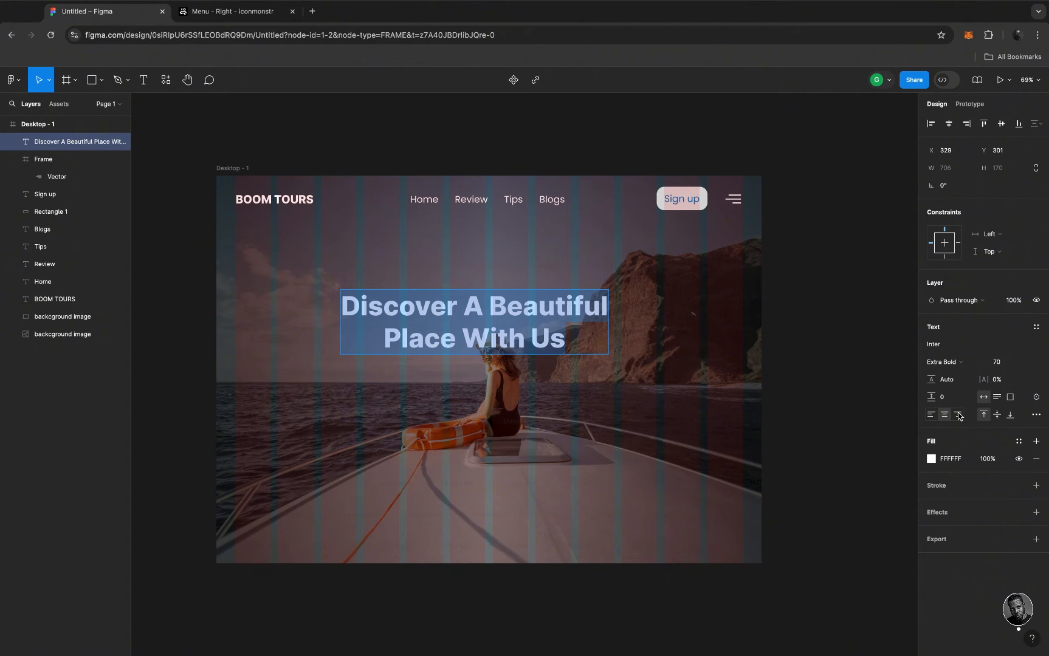
click(958, 415)
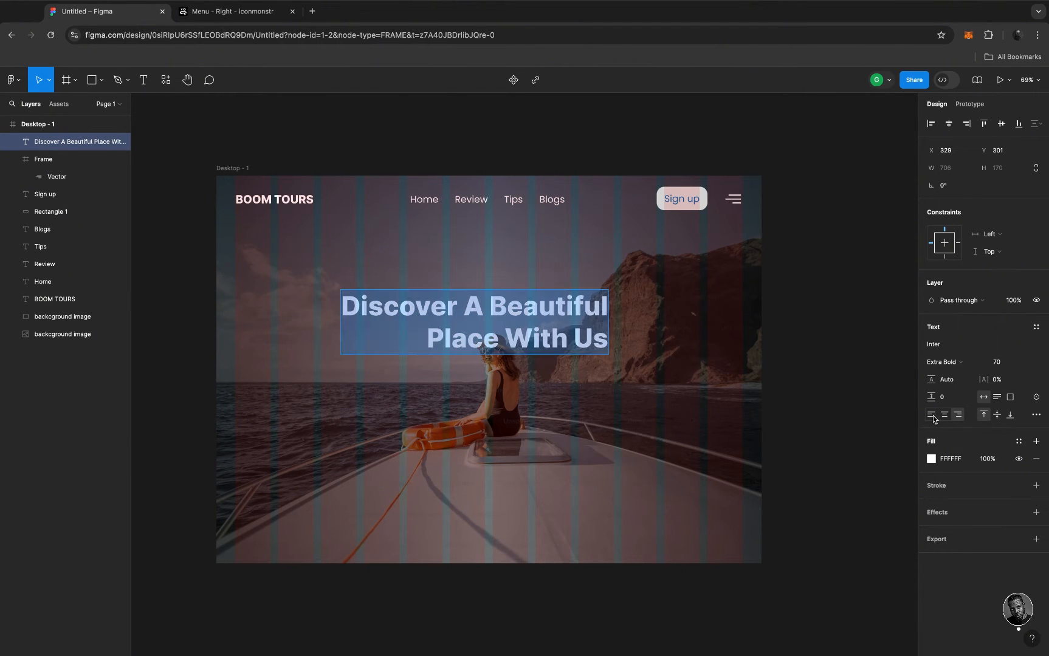
click(934, 418)
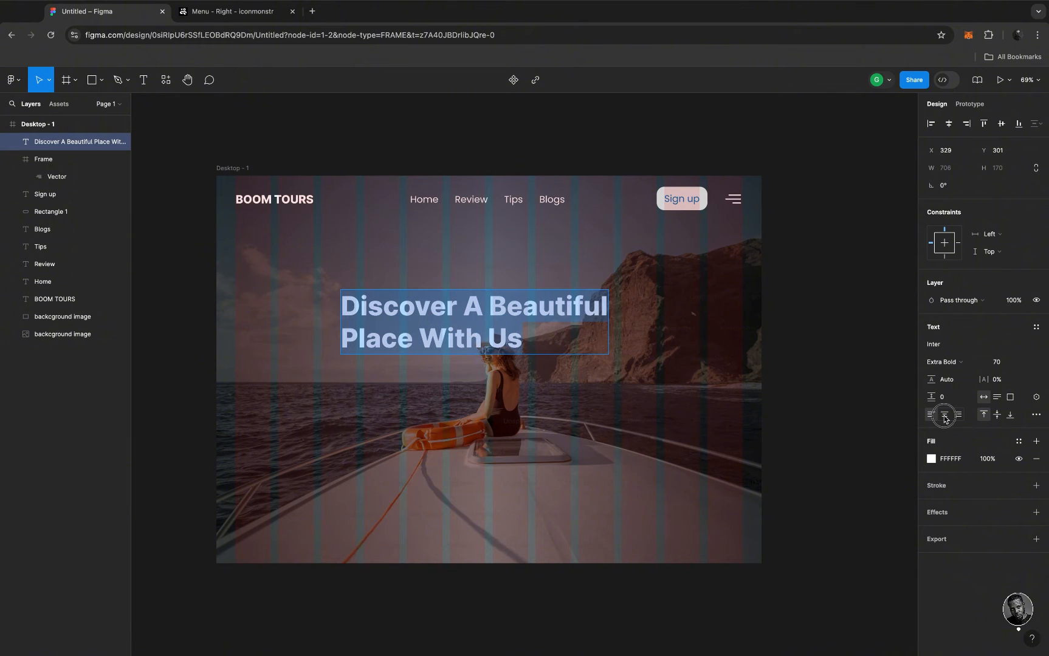
click(945, 419)
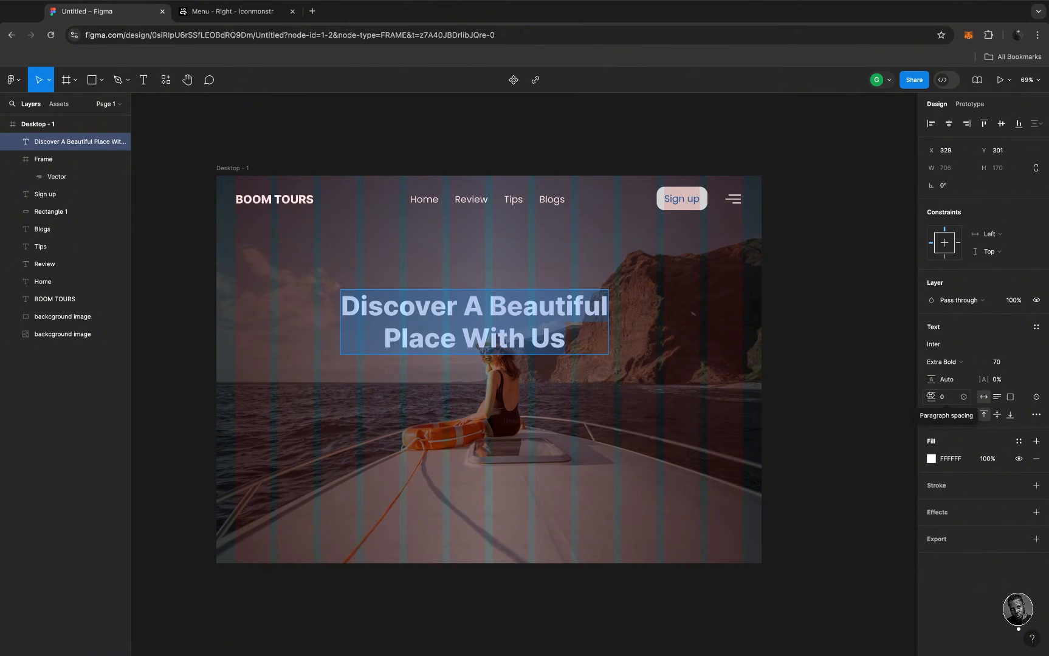
mouse_move(931, 398)
mouse_down()
mouse_move(955, 395)
mouse_move(918, 396)
mouse_move(940, 380)
mouse_up()
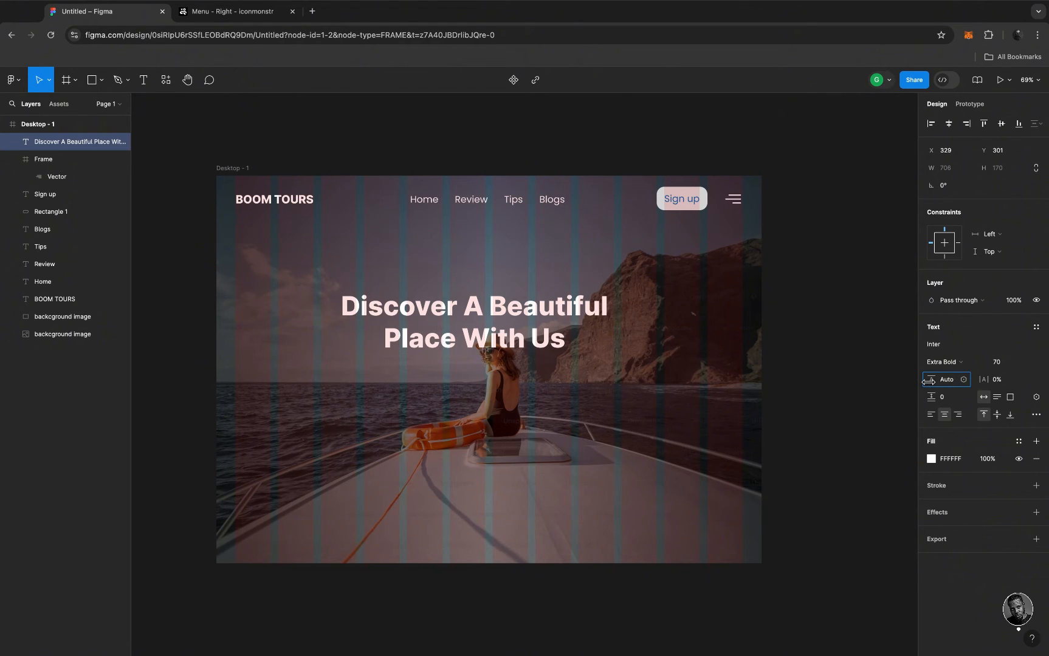
click(933, 381)
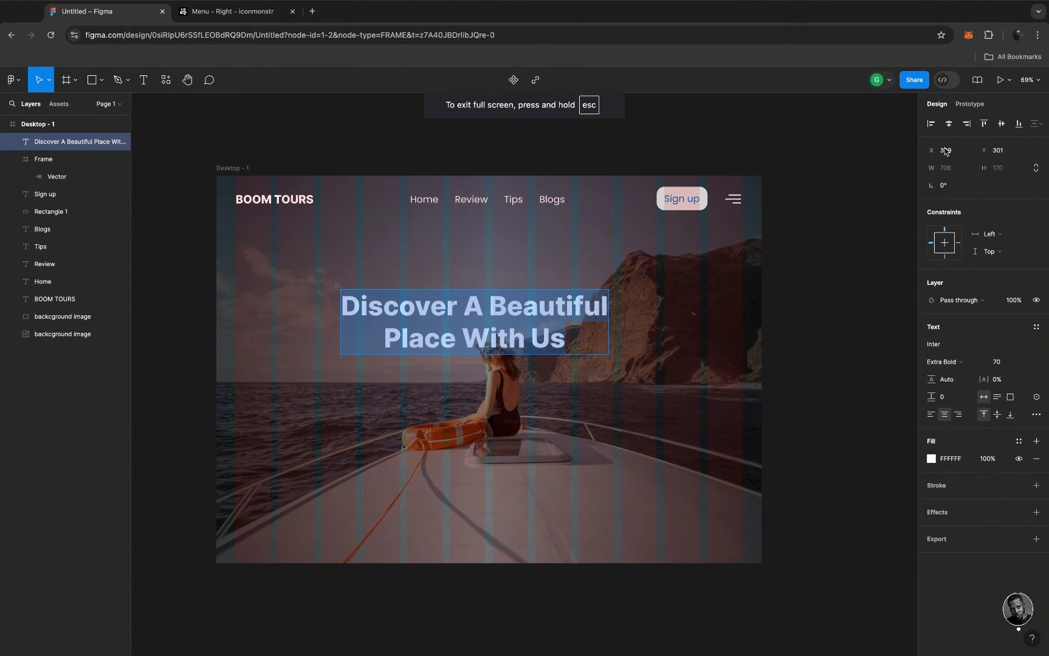
Centre the headline on the page, then raise it into the sky area, to about X 364, Y 281
click(1001, 124)
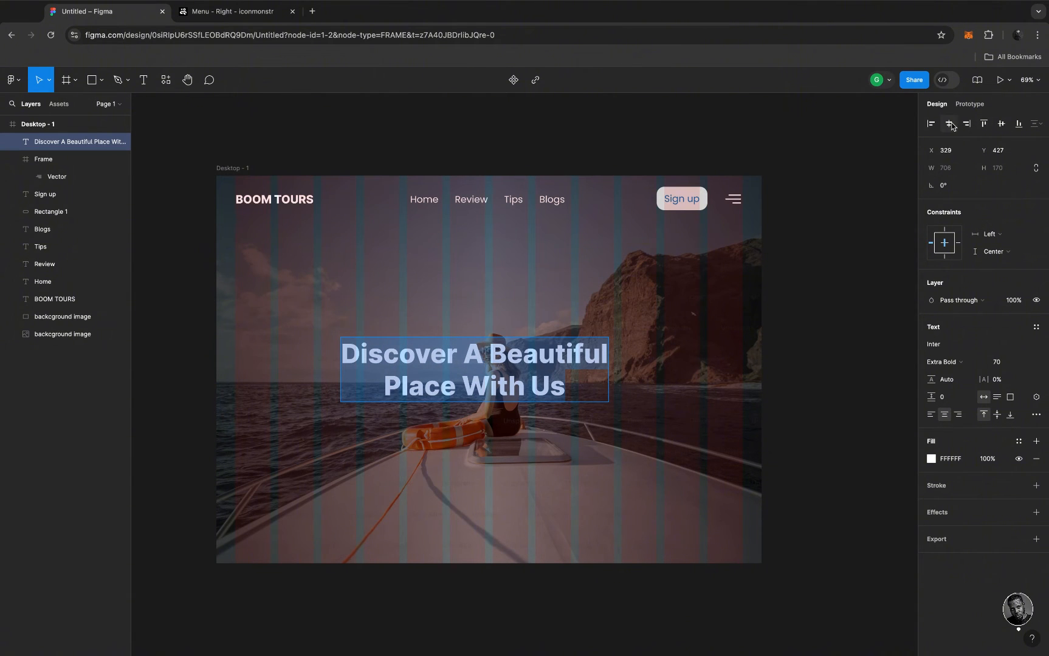
click(983, 125)
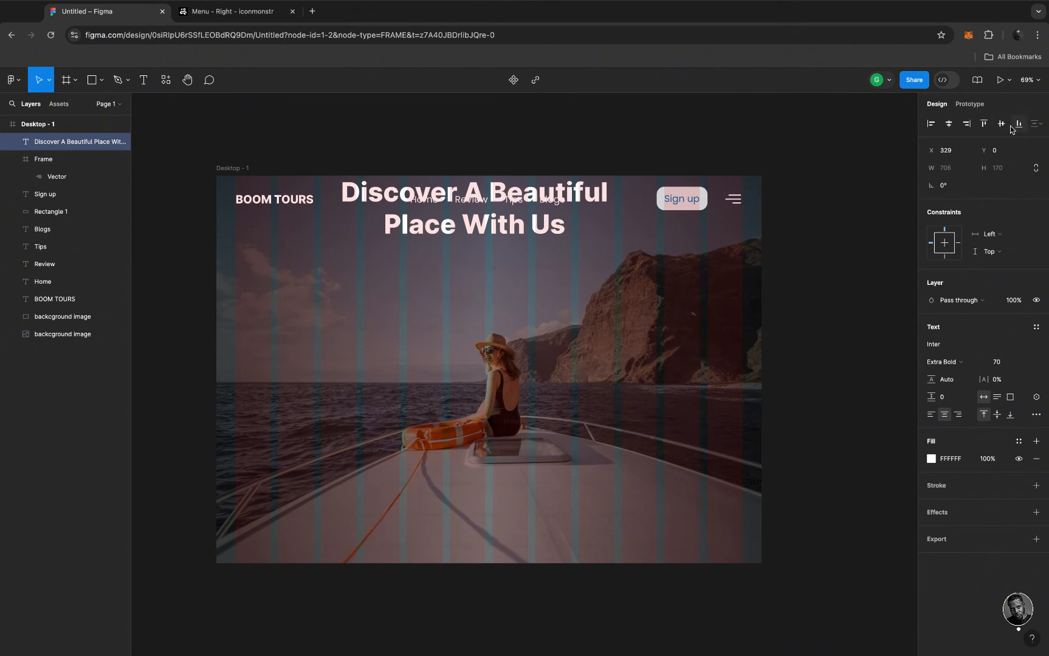
click(1003, 125)
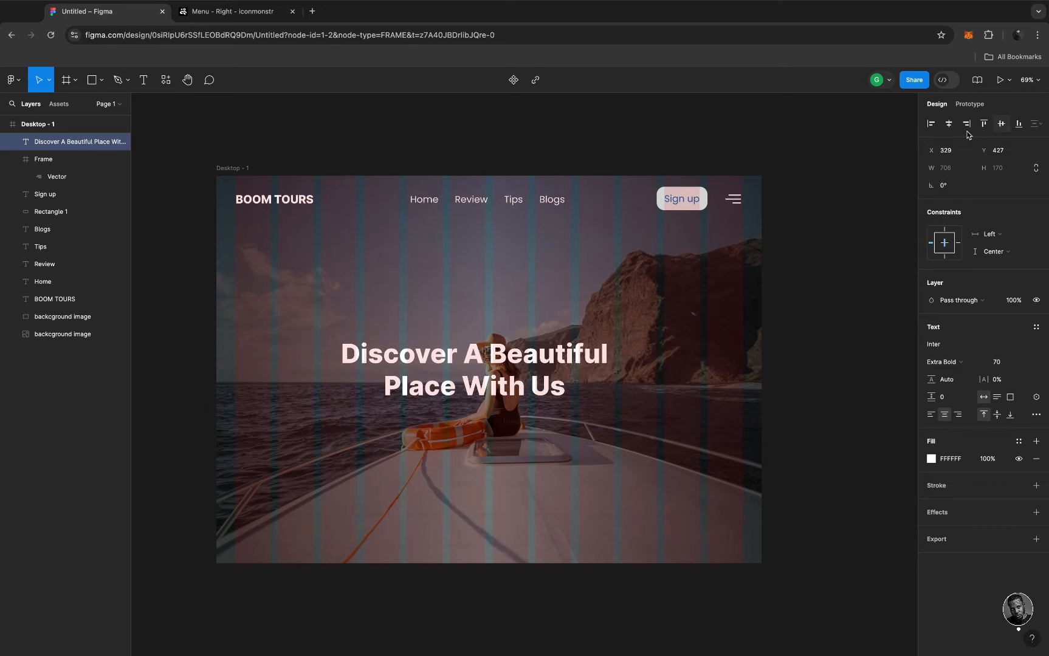
click(948, 126)
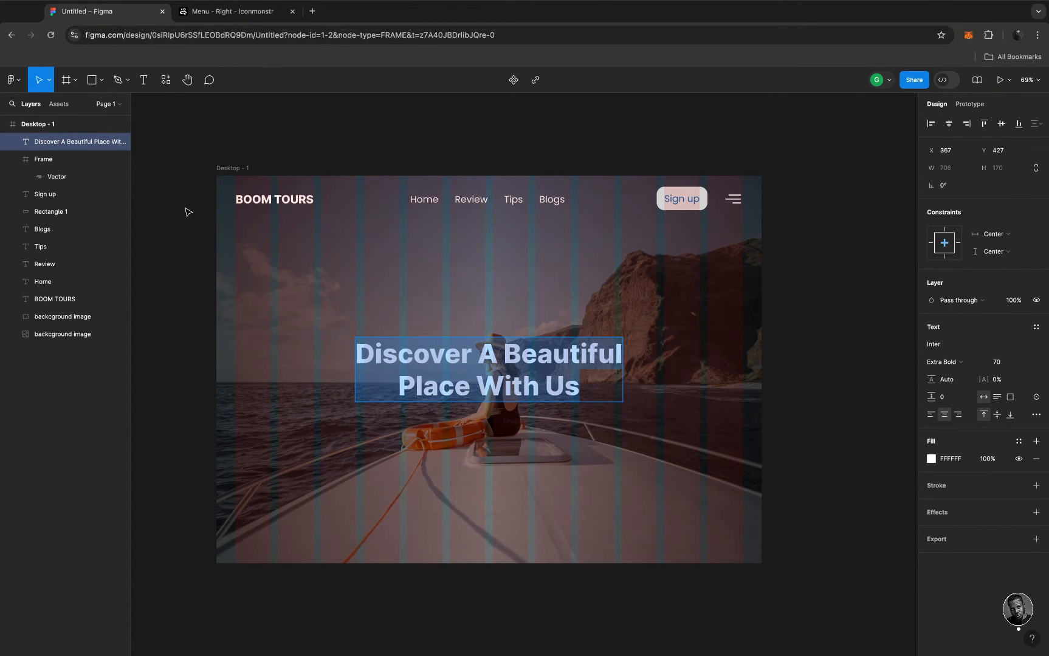
click(514, 338)
drag(514, 338, 513, 302)
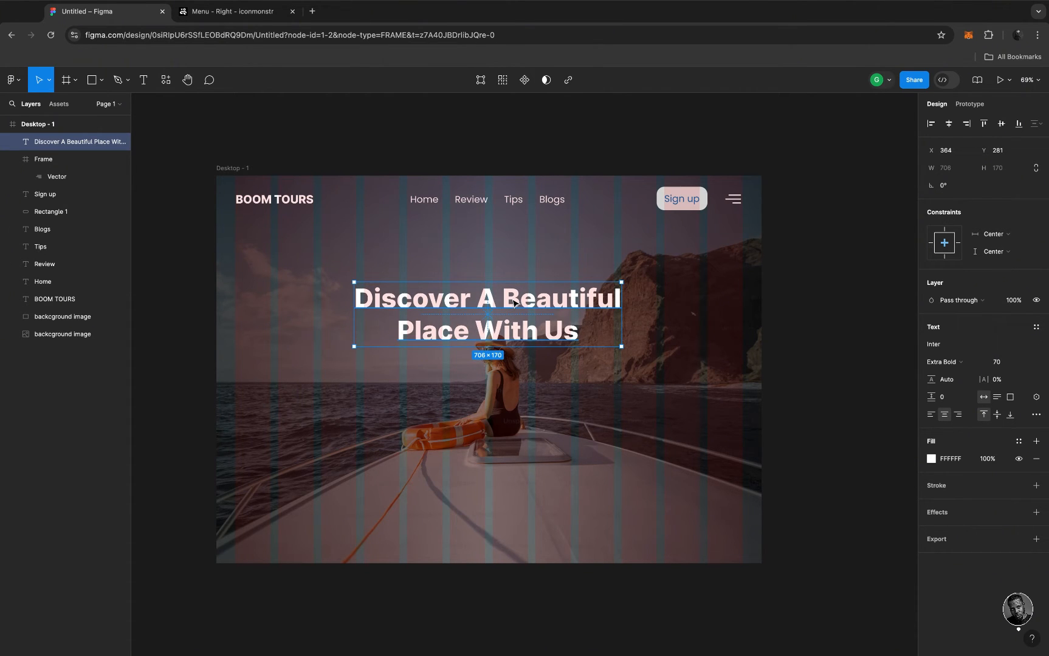
Add a tagline below the headline with the first line "Would you explore nature paradise in the world, let’s find the"
key(F2)
click(143, 79)
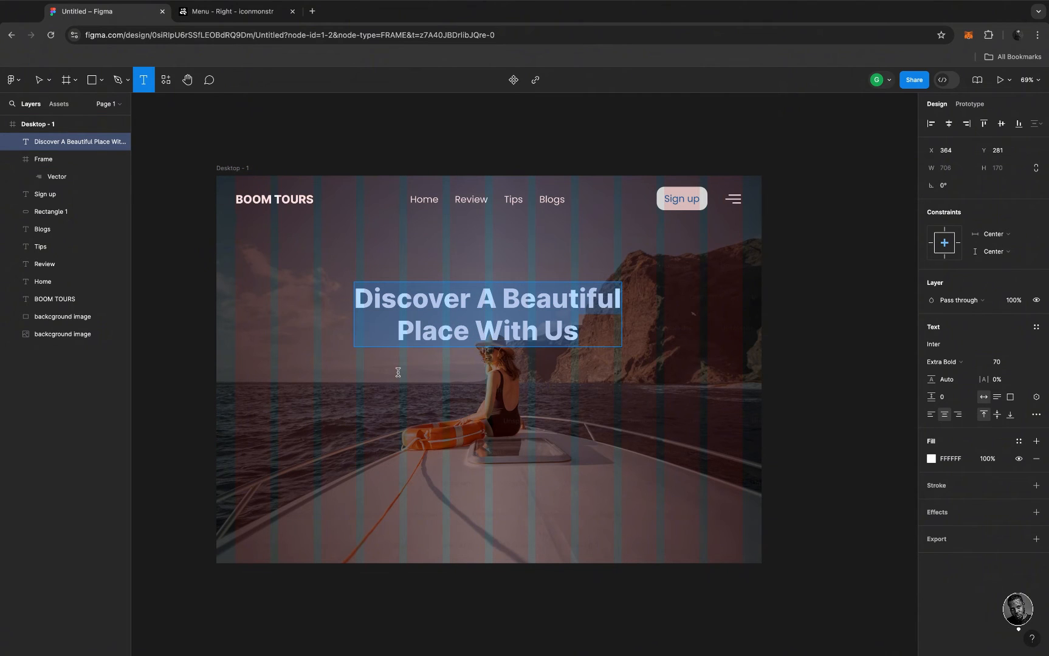
click(398, 371)
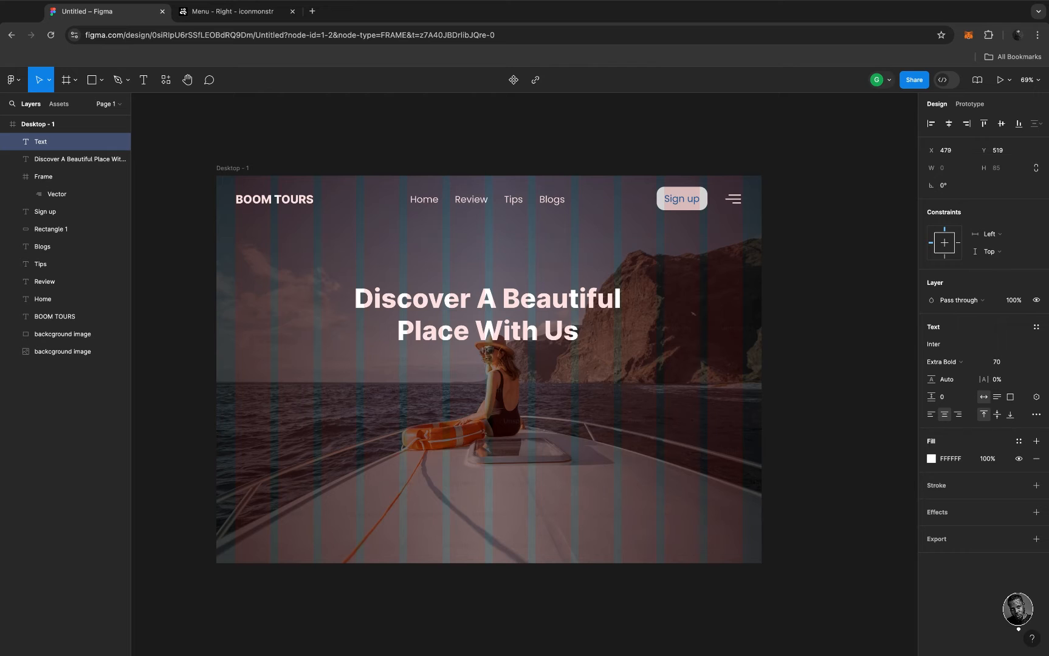
text(w)
key(BackSpace)
text(Wou)
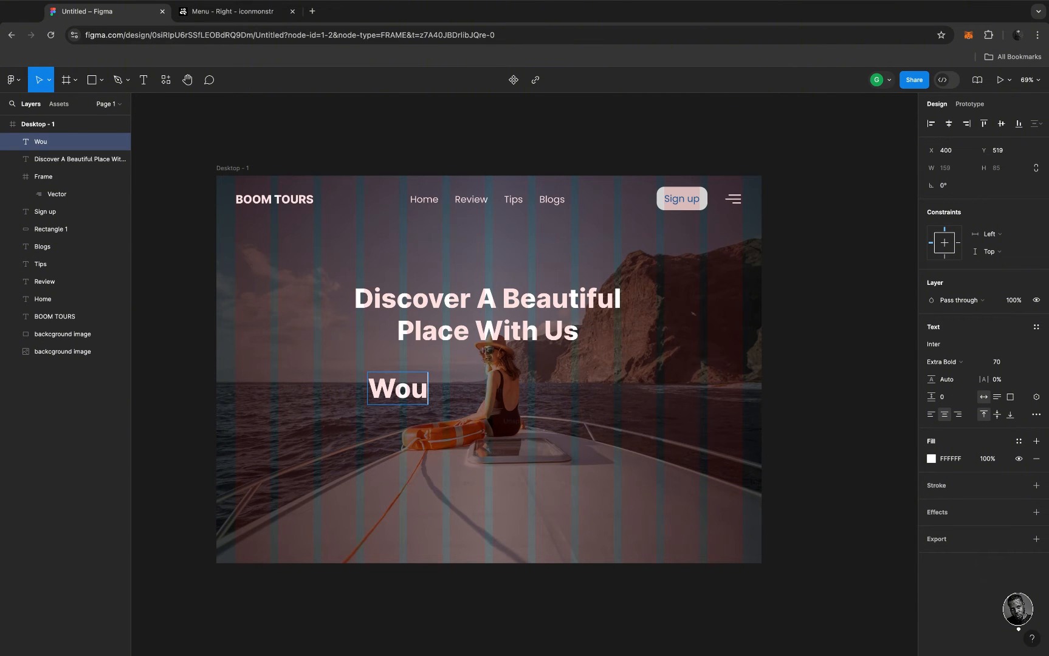
text(ld)
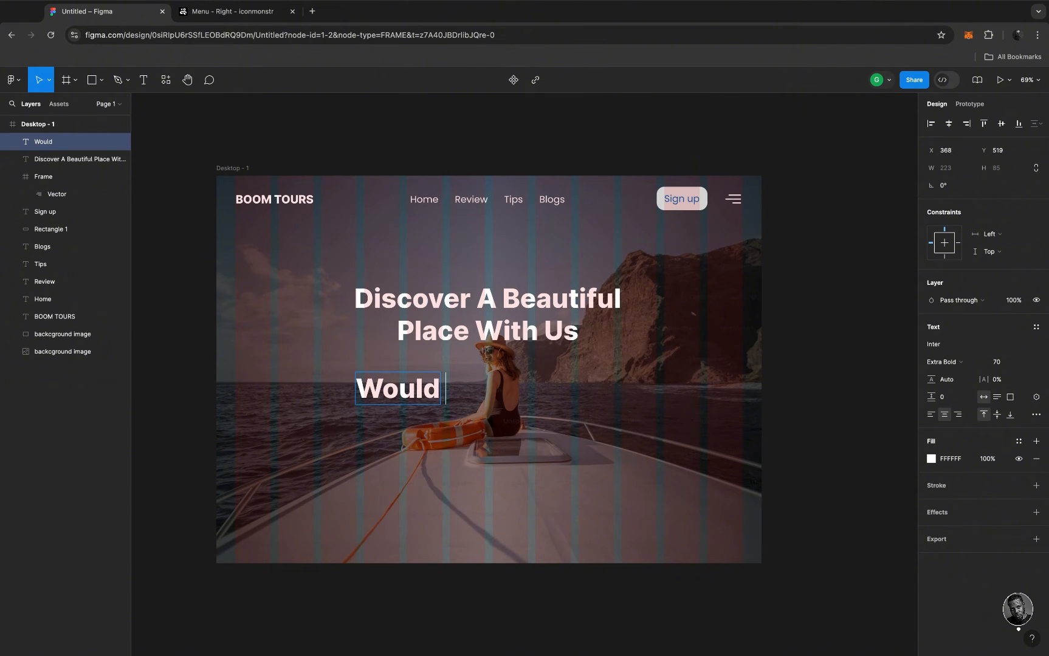
text( you)
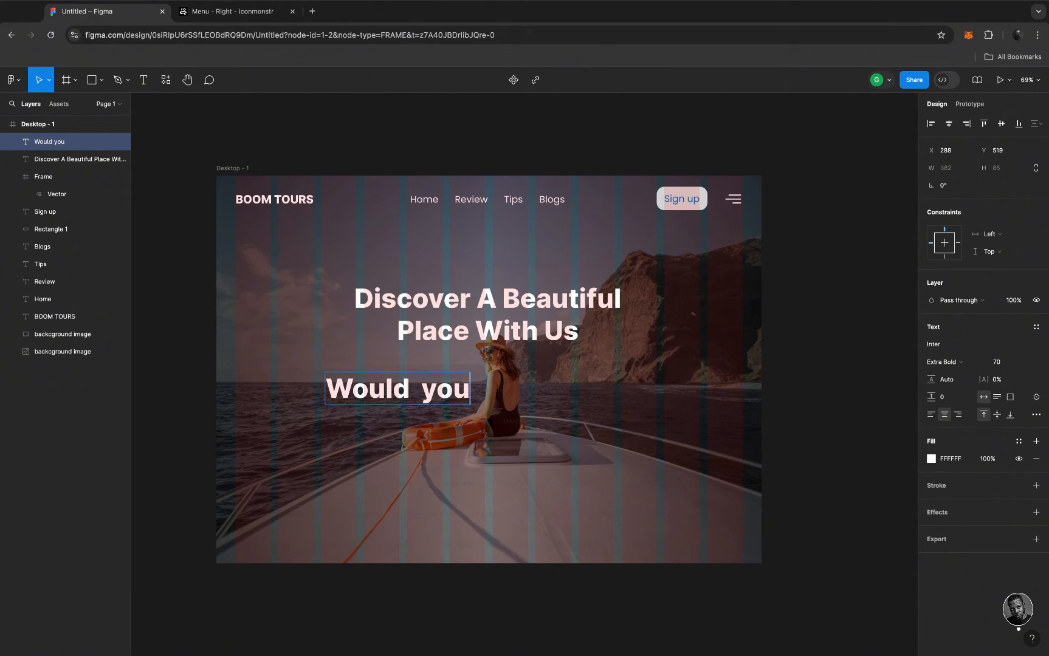
text(ex)
key(BackSpace)
key(BackSpace)
text(explore)
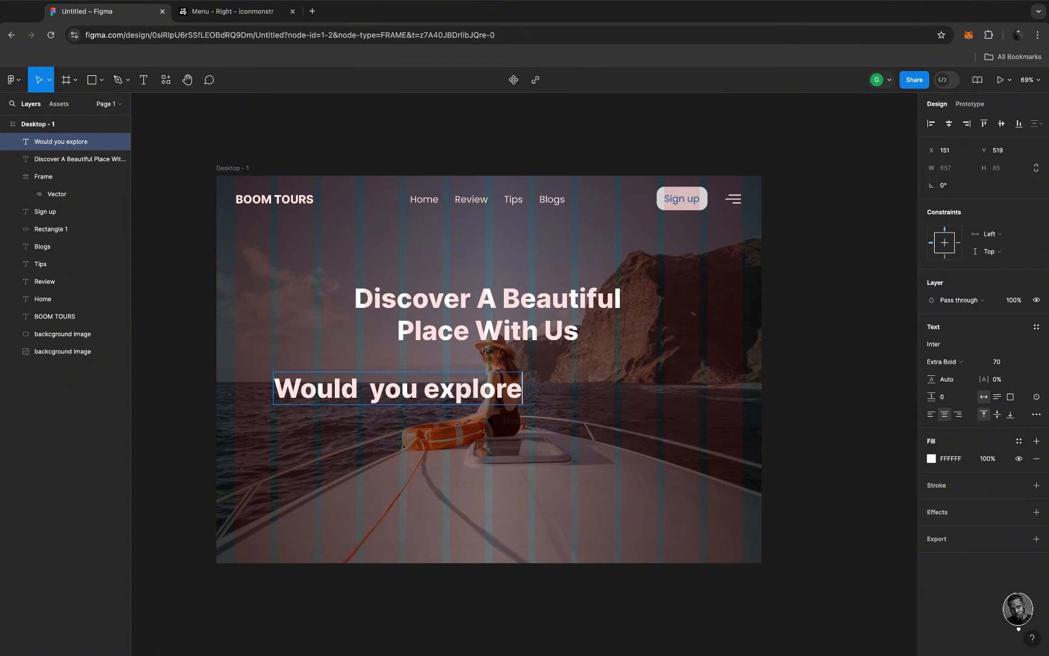
text( nat)
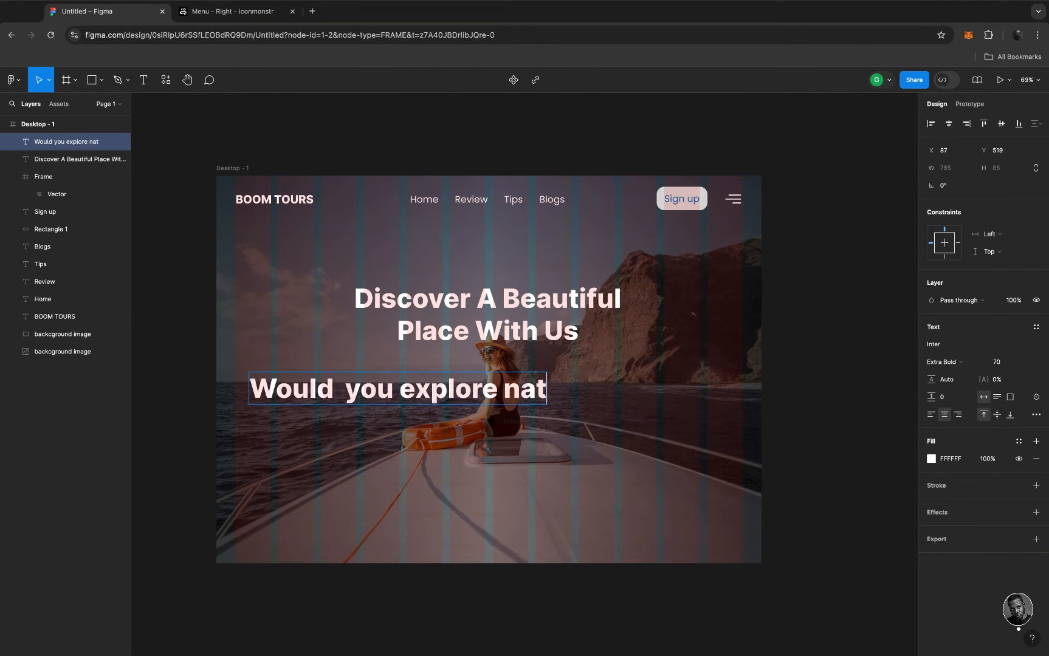
text(ure)
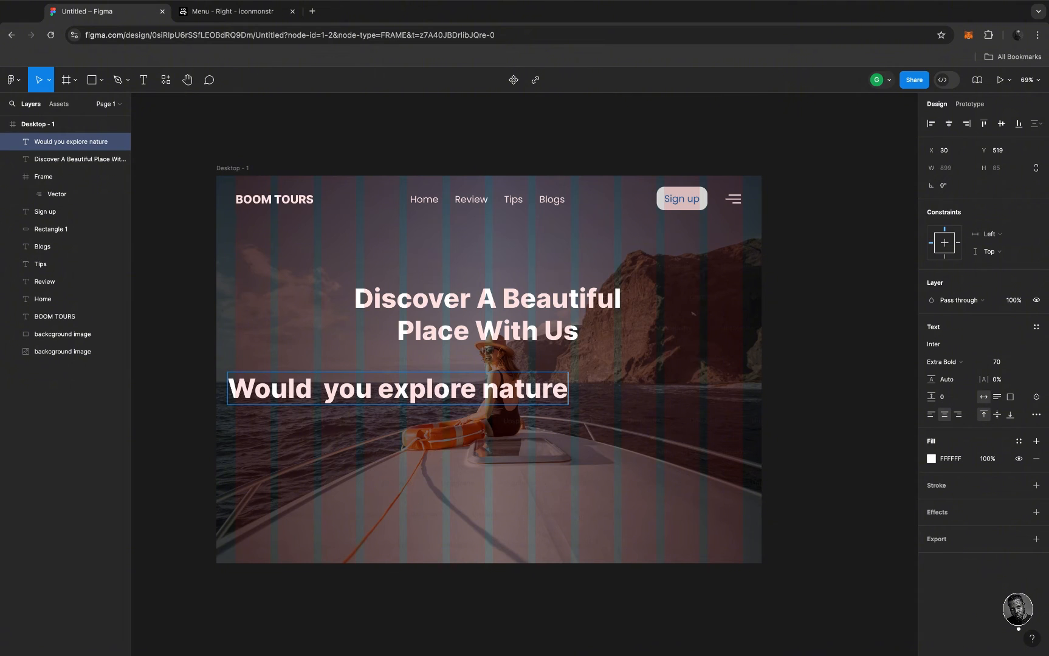
text( para)
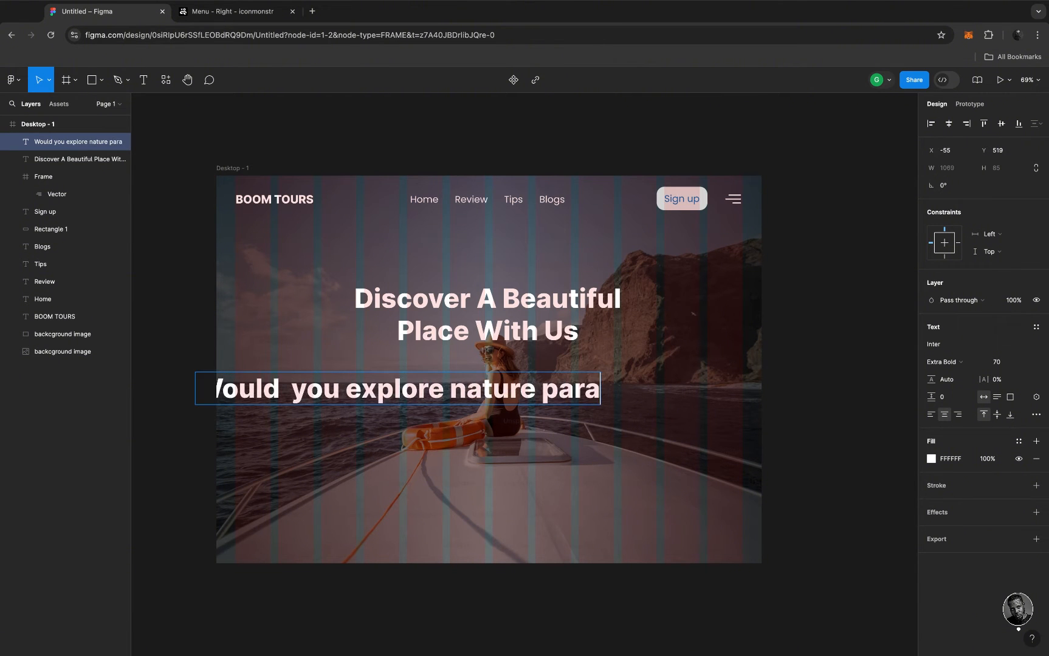
text(dis)
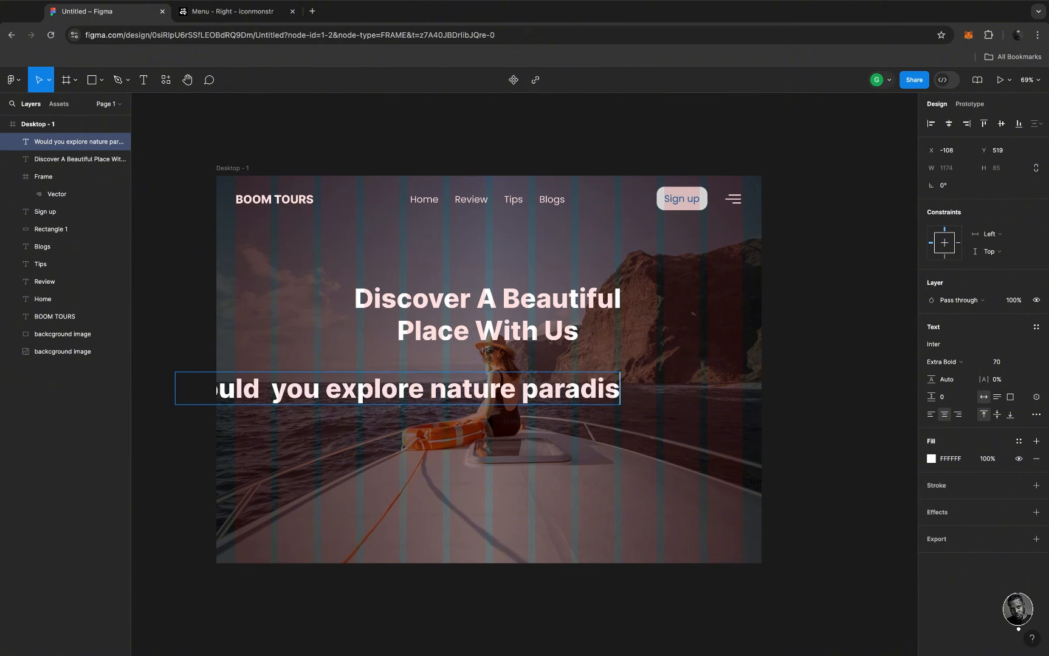
text(e in th)
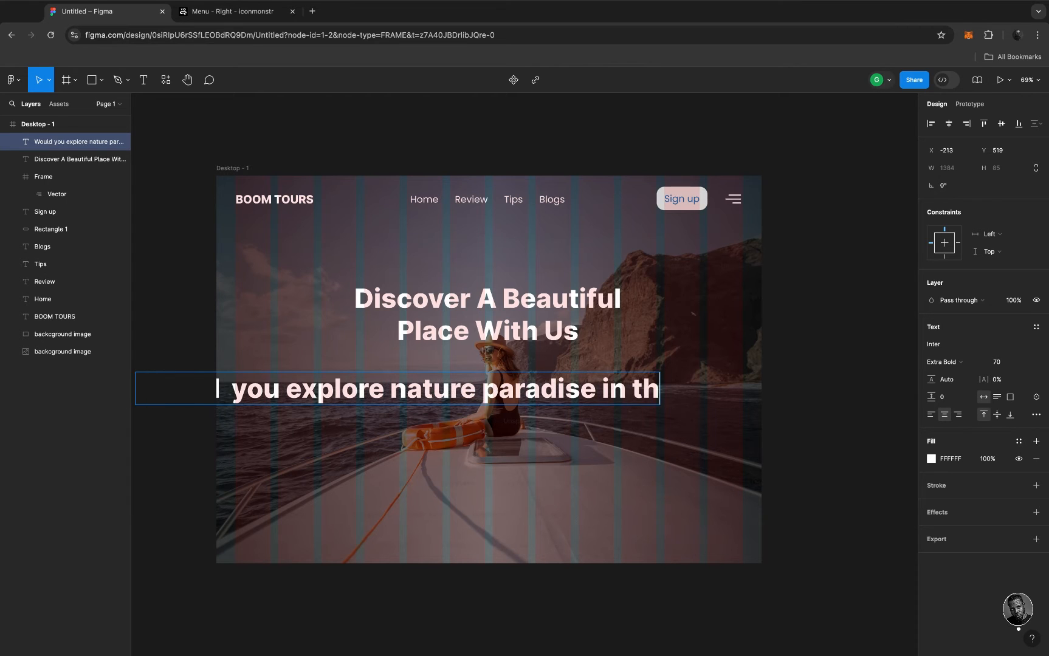
text(e world)
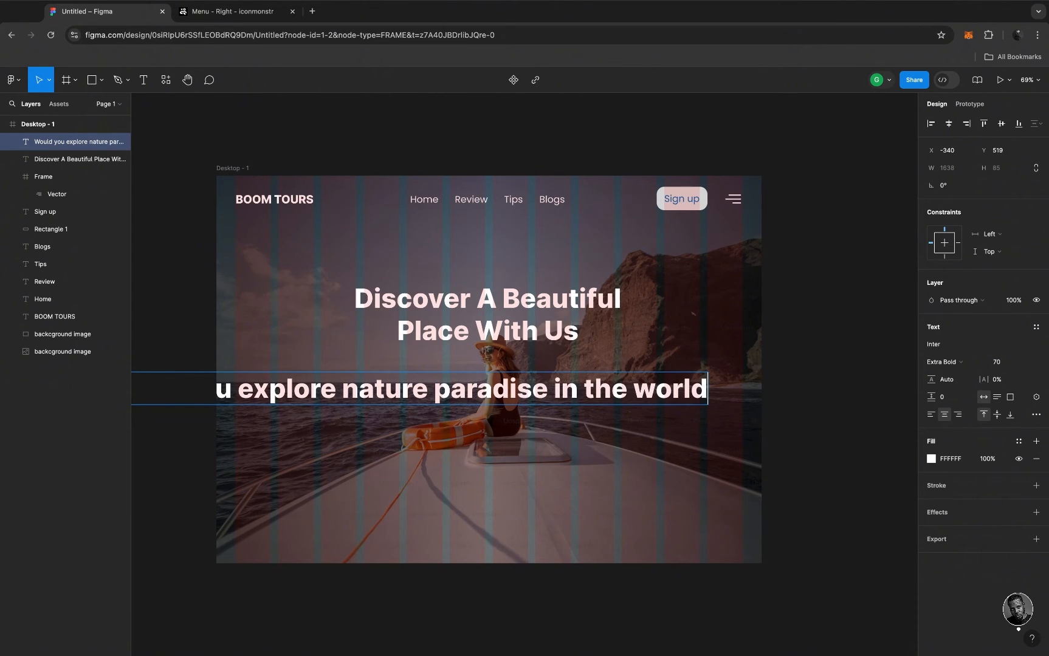
text(,)
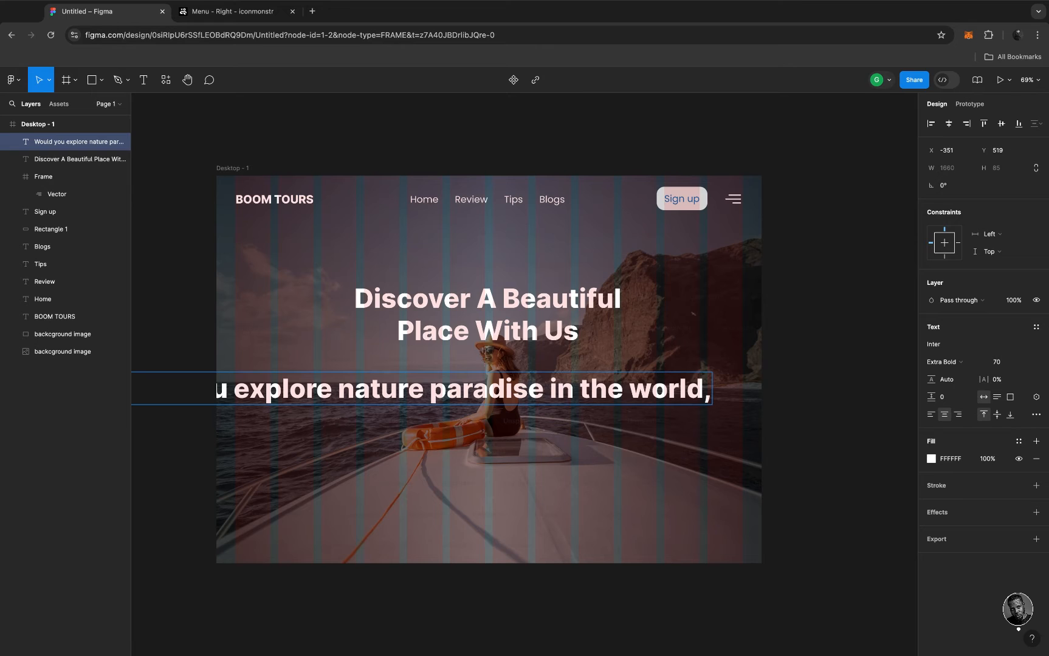
text( let)
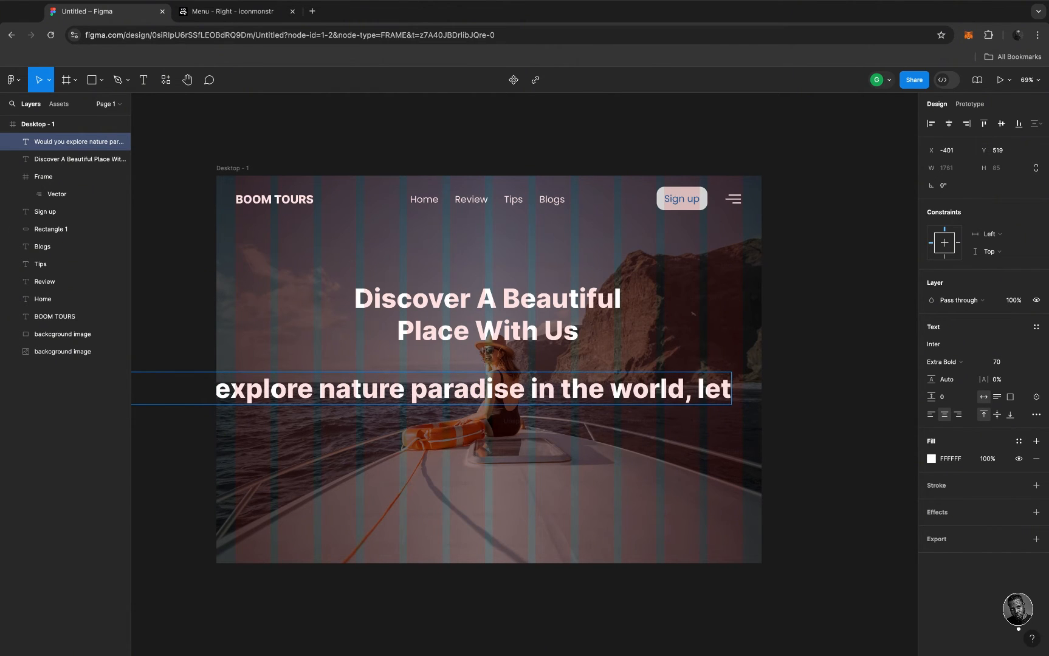
text(’s)
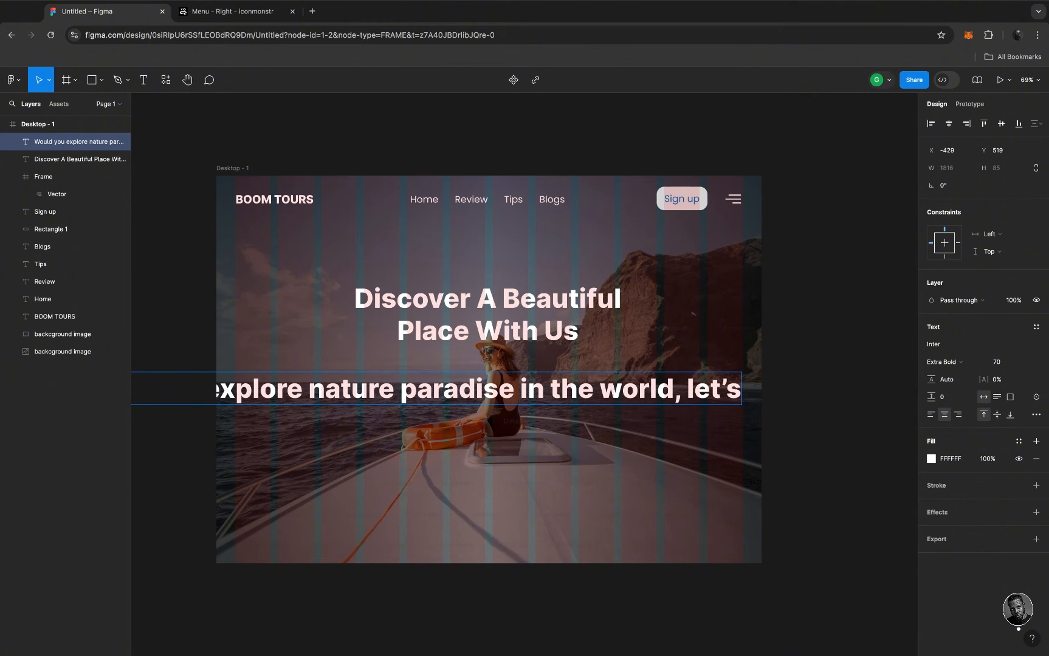
text( fi)
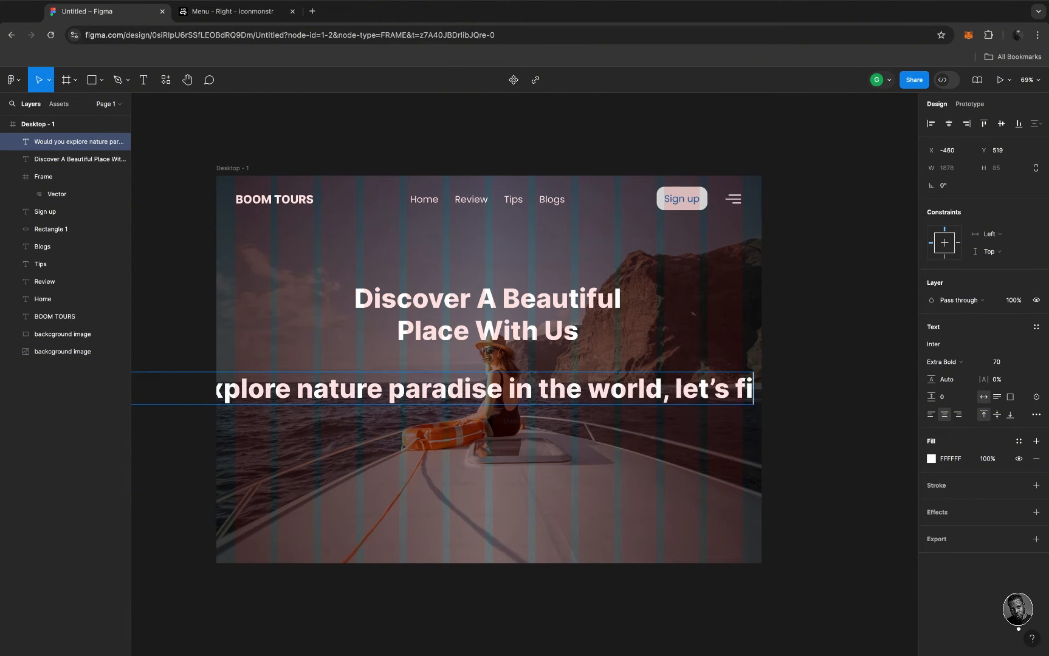
text(nd t)
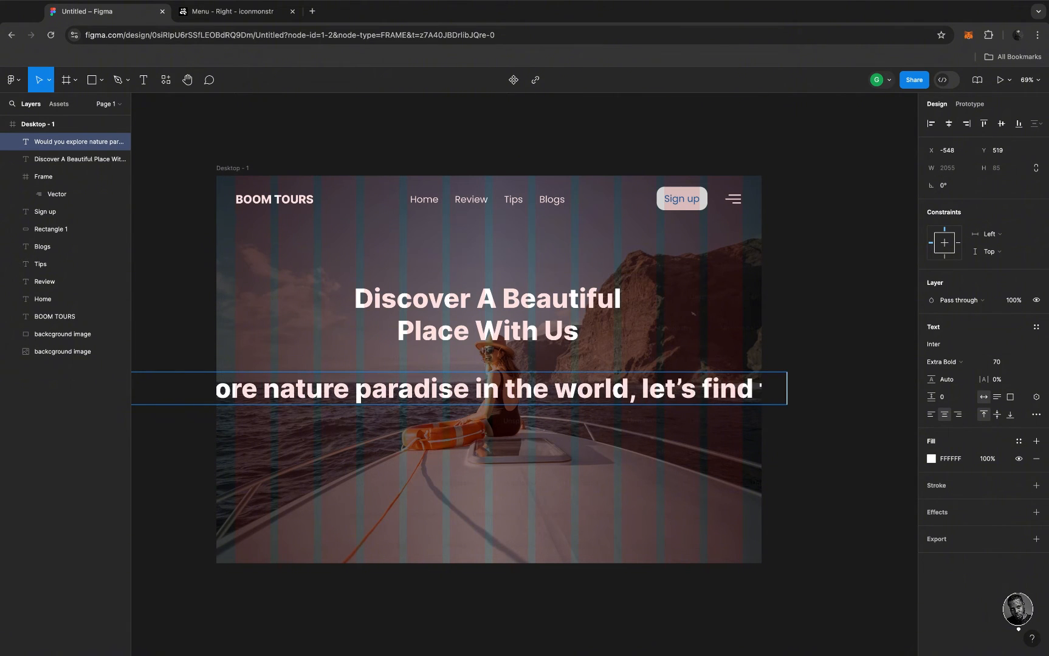
Complete the tagline with a second line reading "best destination in the world"
key(Return)
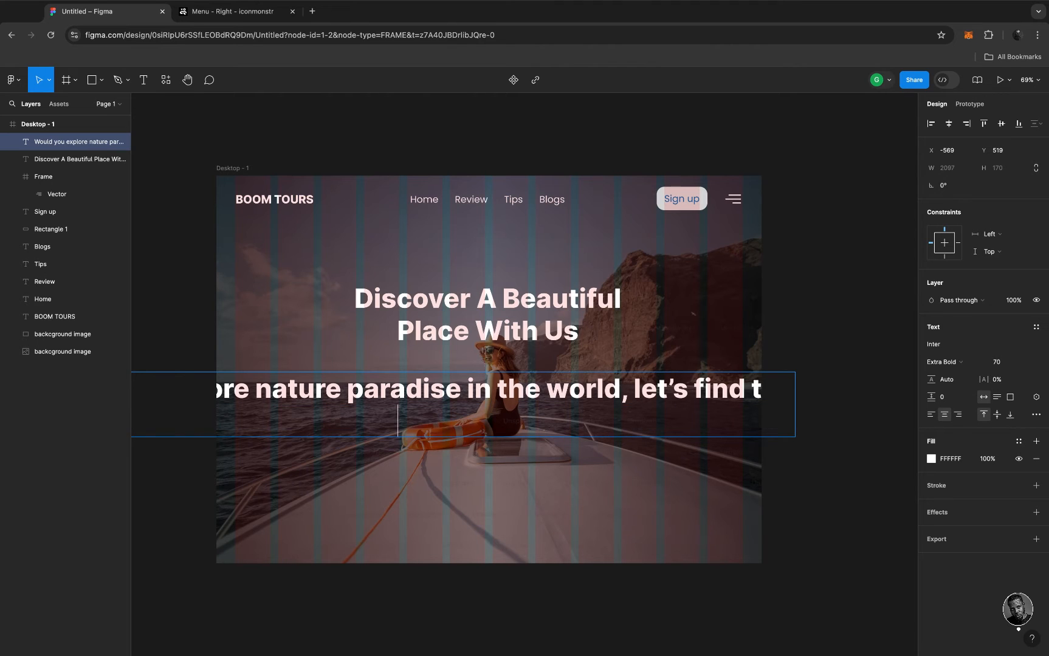
text(best)
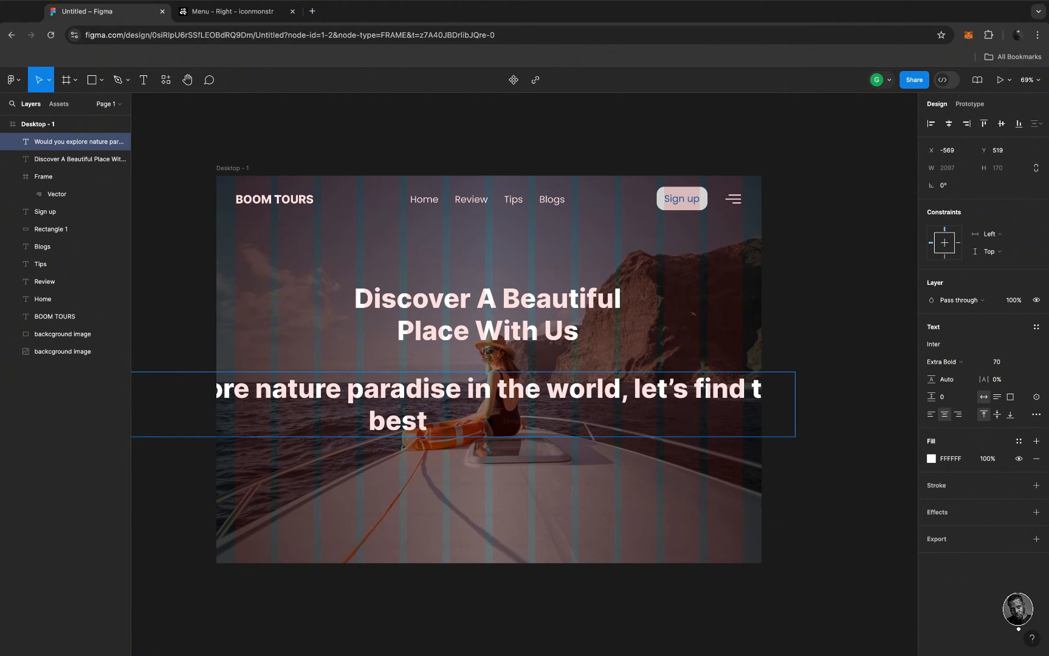
text( destina)
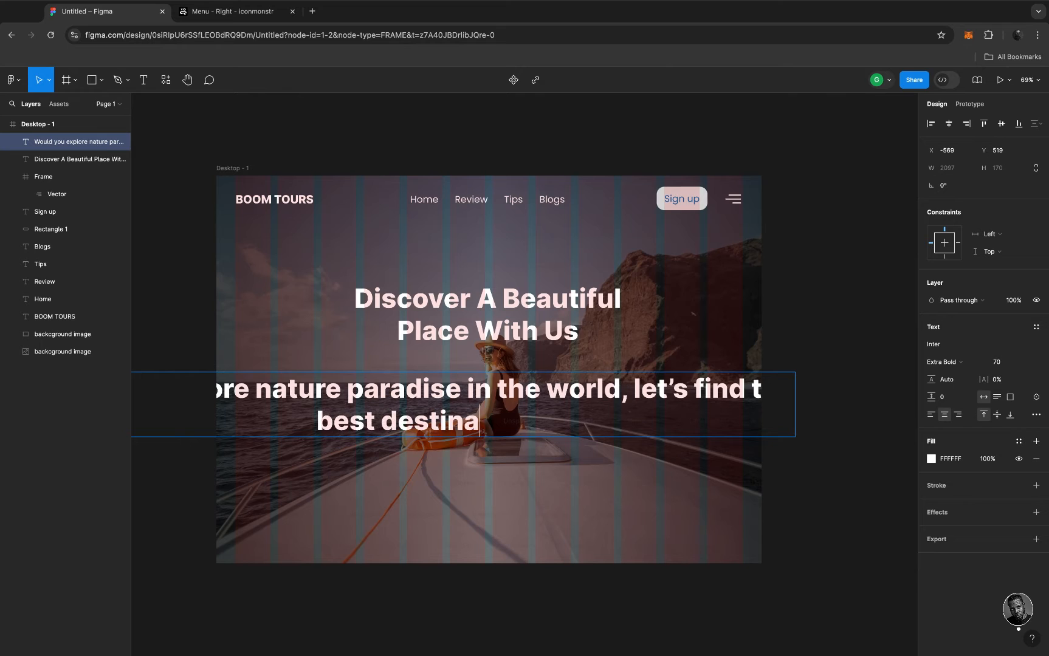
text(tio)
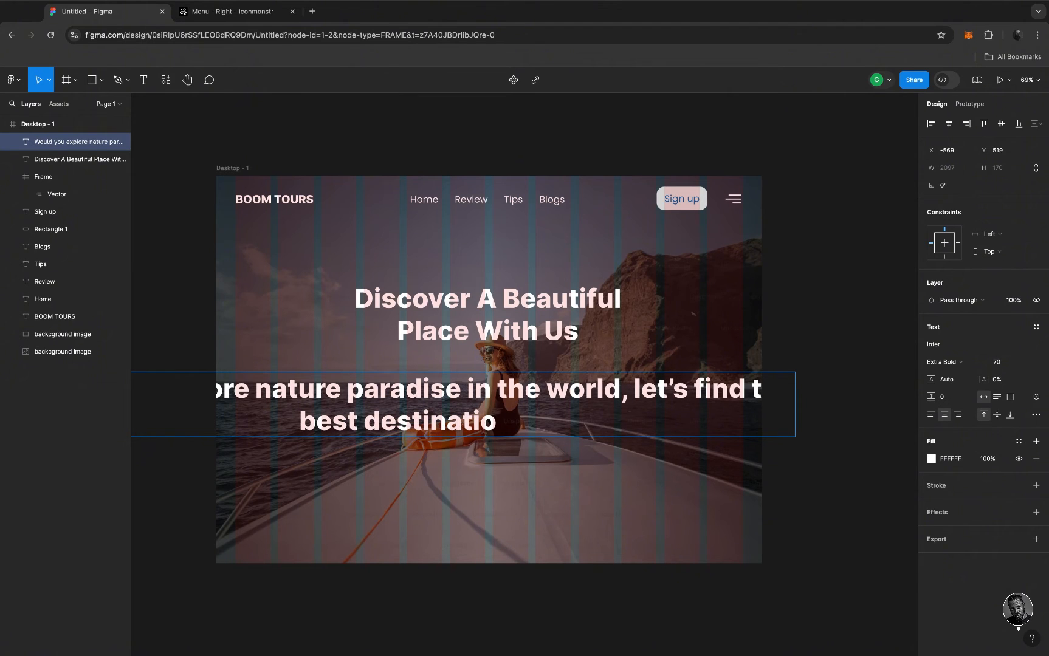
text(n in the )
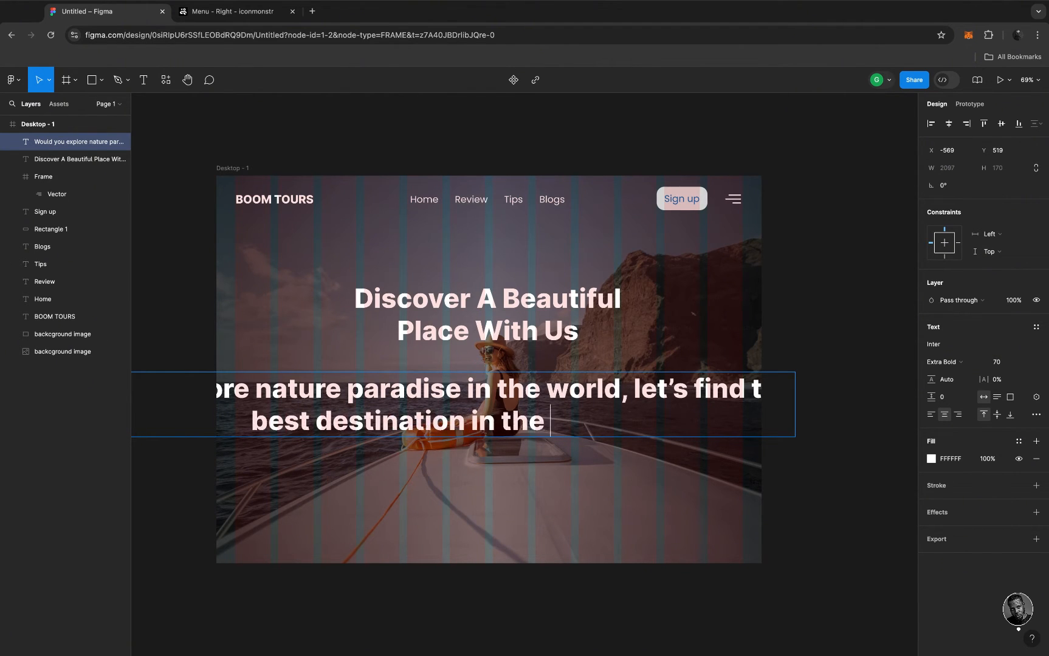
text(world)
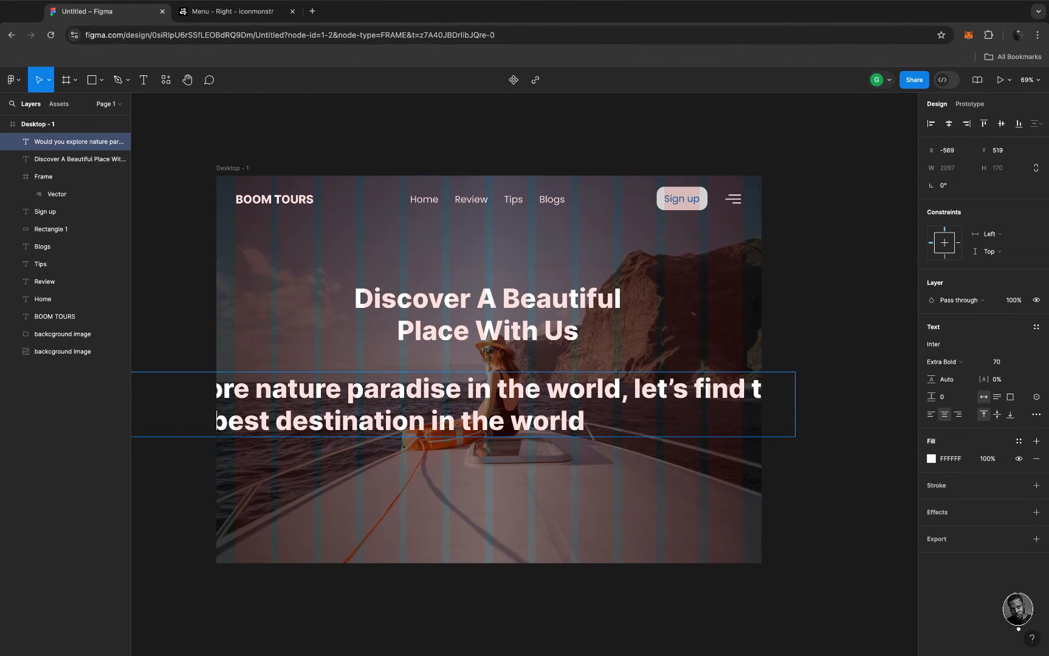
Set the font size of the whole two-line tagline to 25
key(super+a)
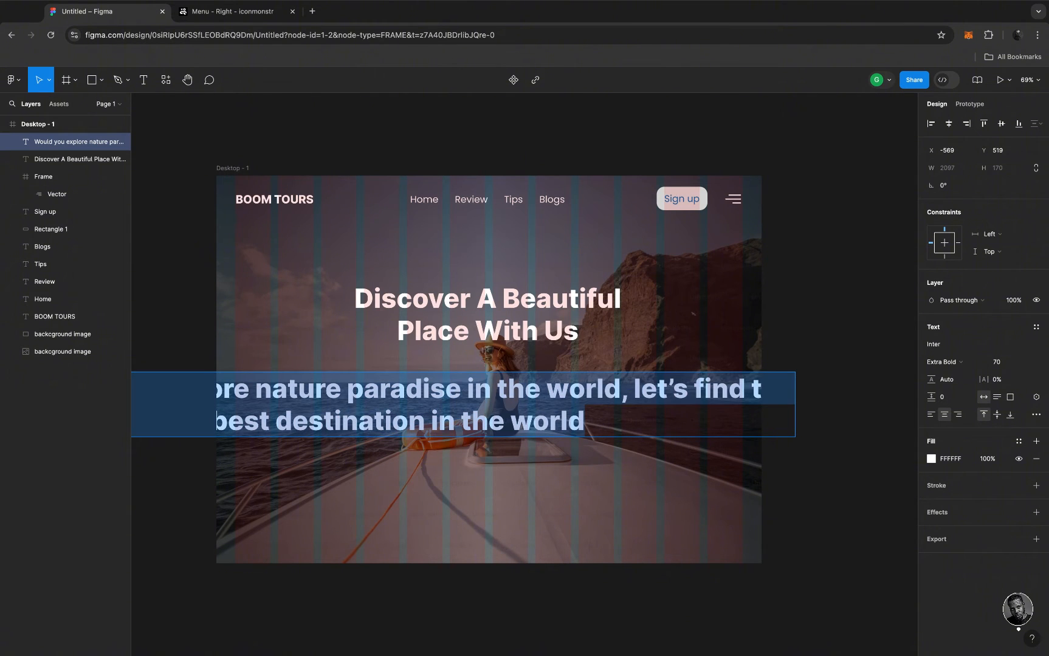
click(1006, 367)
text(25)
key(Return)
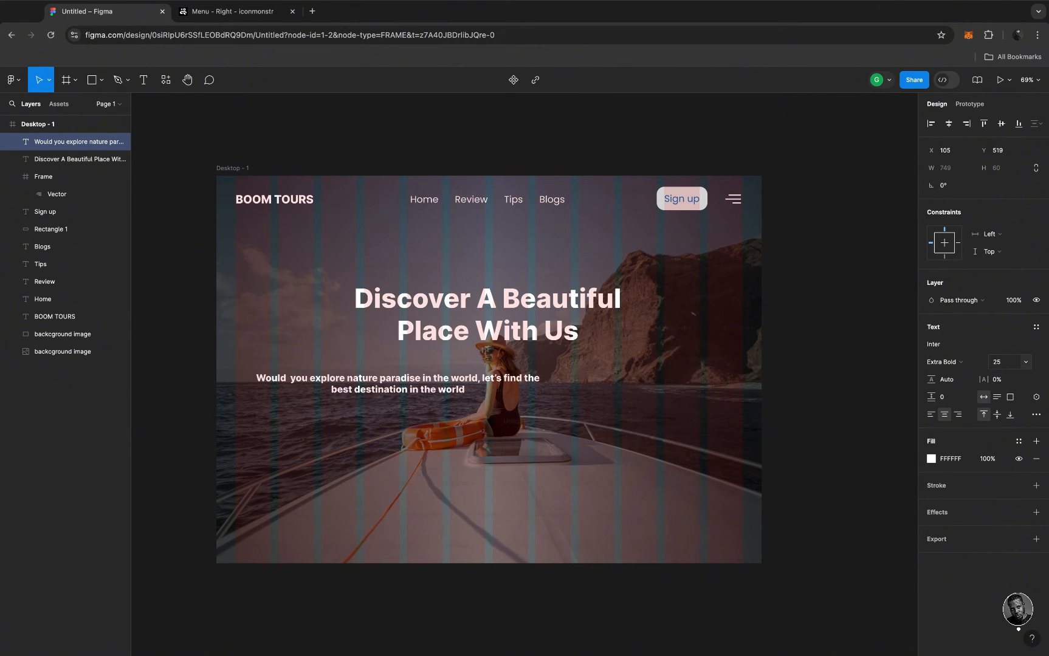
Change the tagline's font to Poppins with the Medium weight
key(Return)
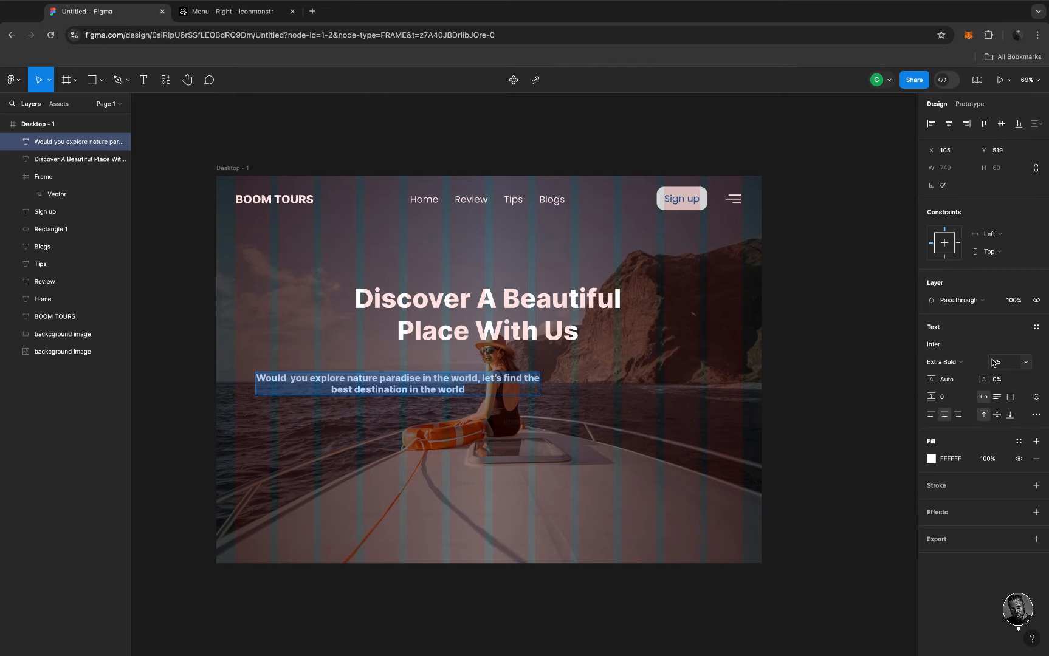
click(956, 345)
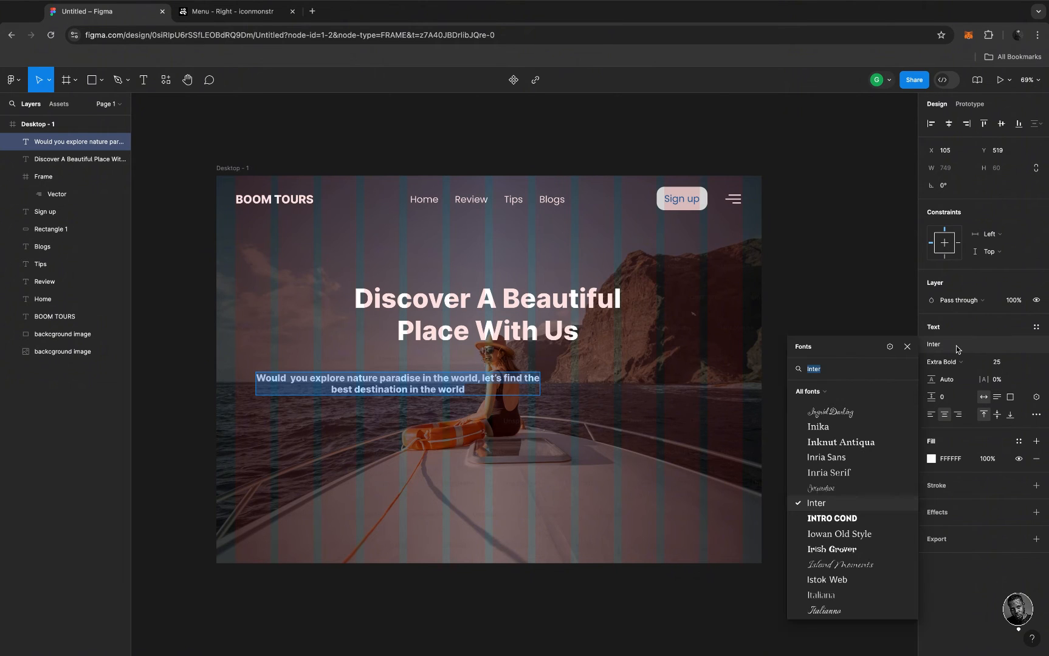
text(popp)
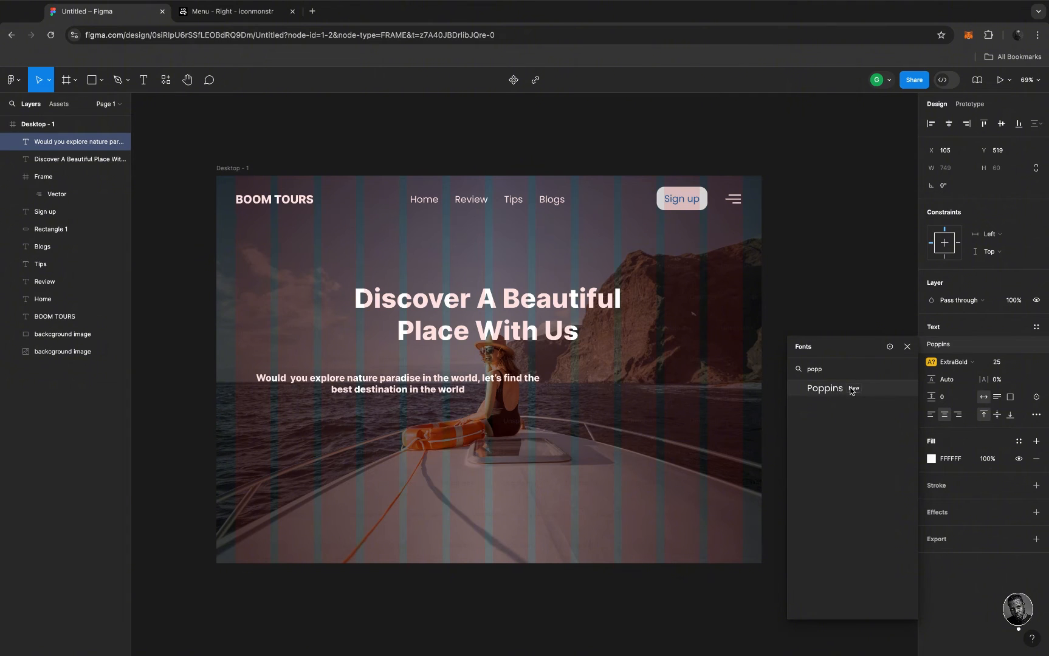
click(851, 387)
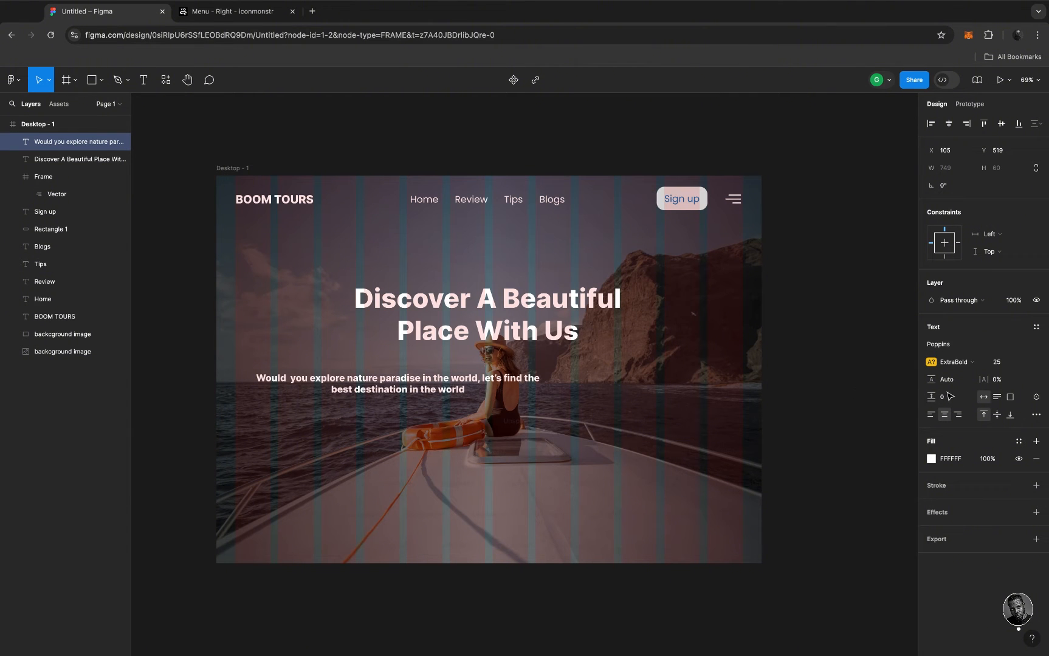
click(972, 362)
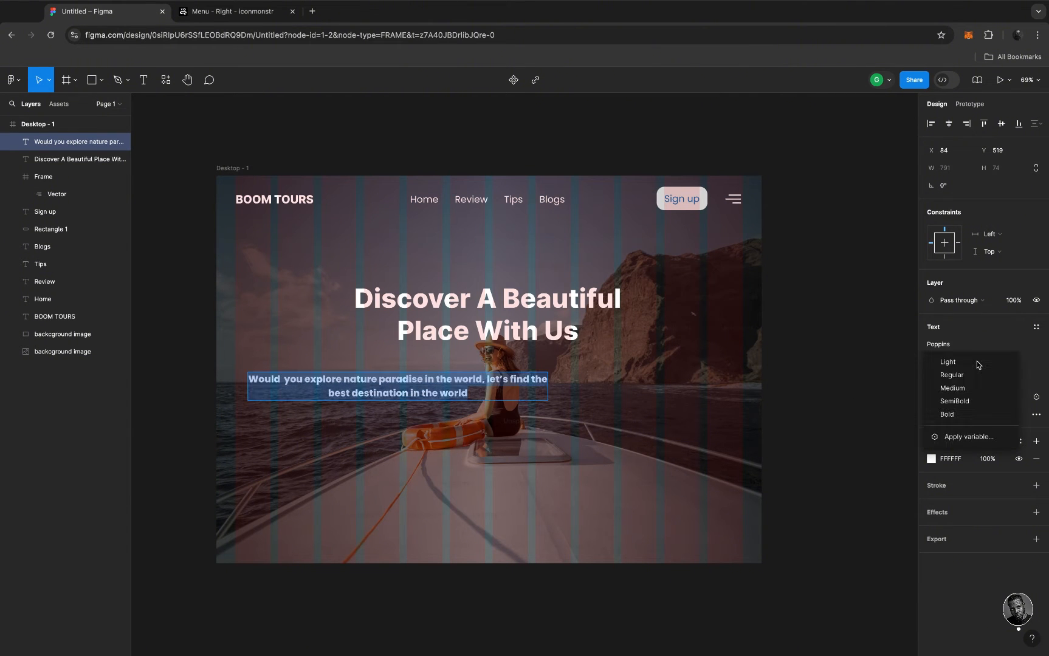
click(959, 391)
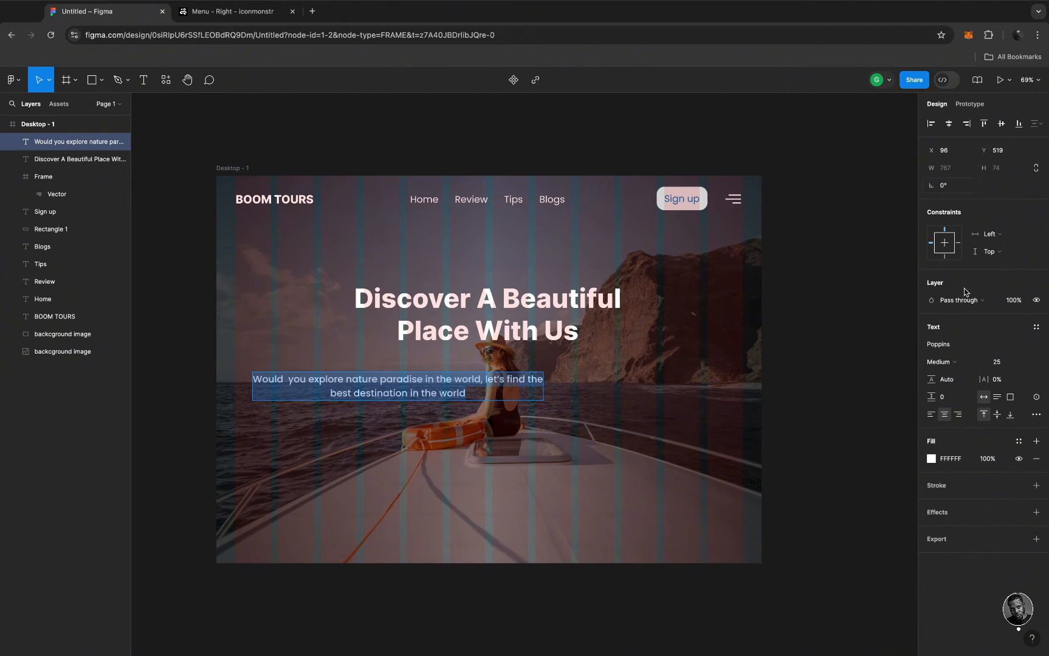
Bring the tagline close below the headline, wrap the headline in auto layout, and combine both in a vertical auto layout
click(1000, 127)
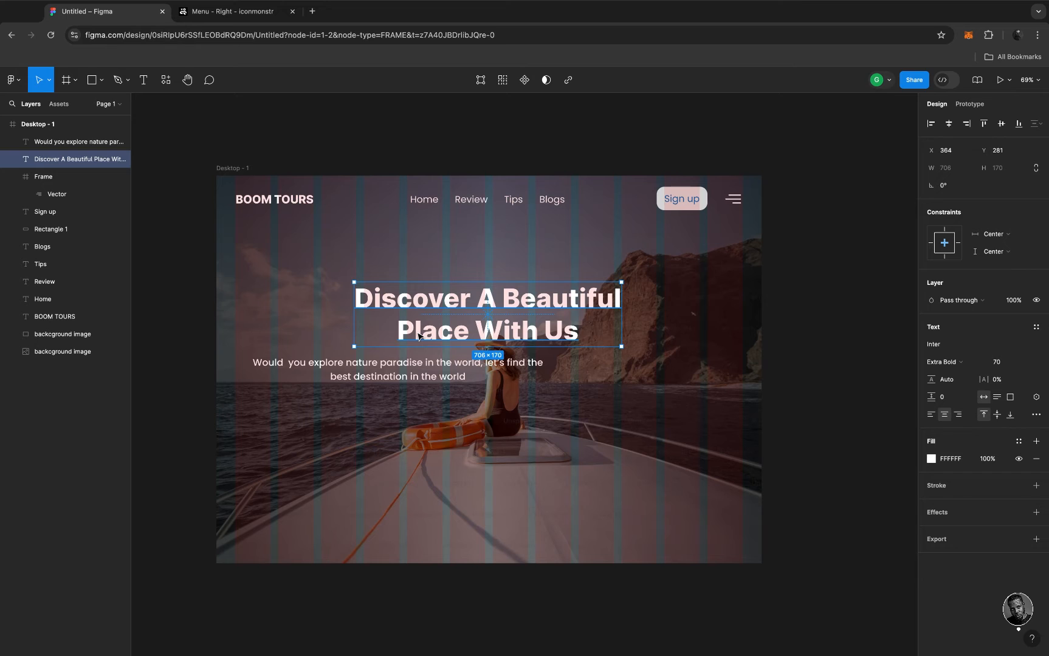
key(shift+a)
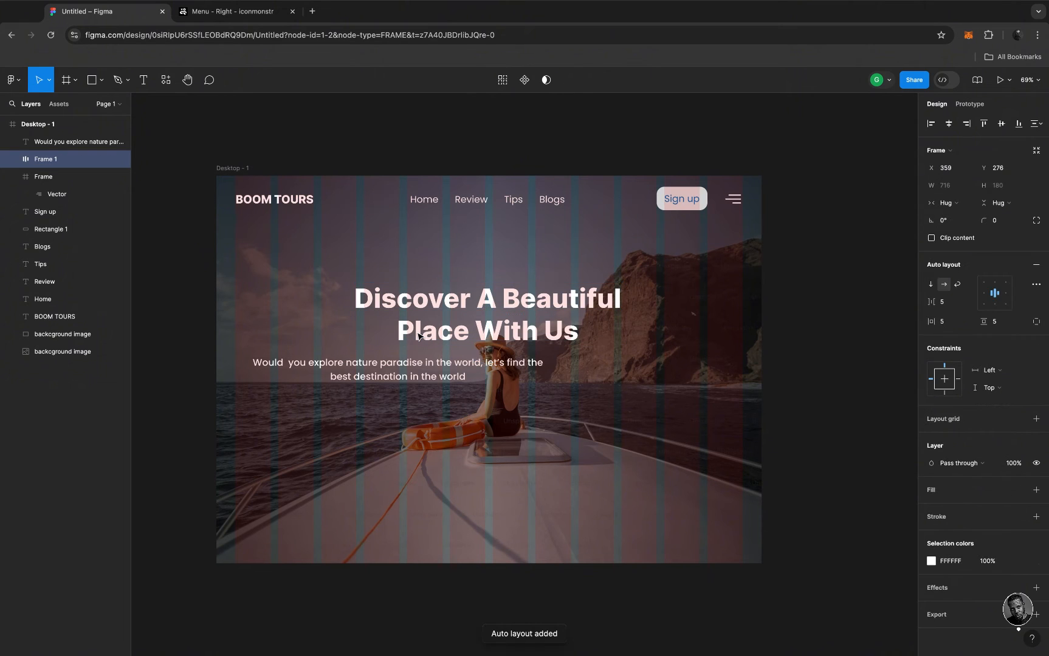
shift+click(417, 369)
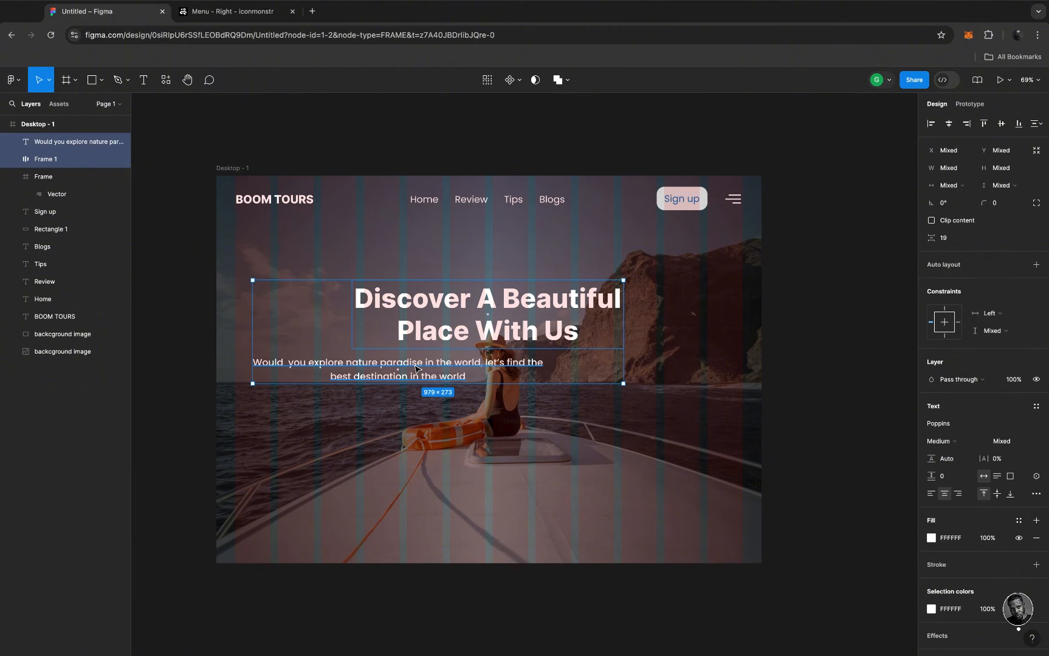
key(shift+a)
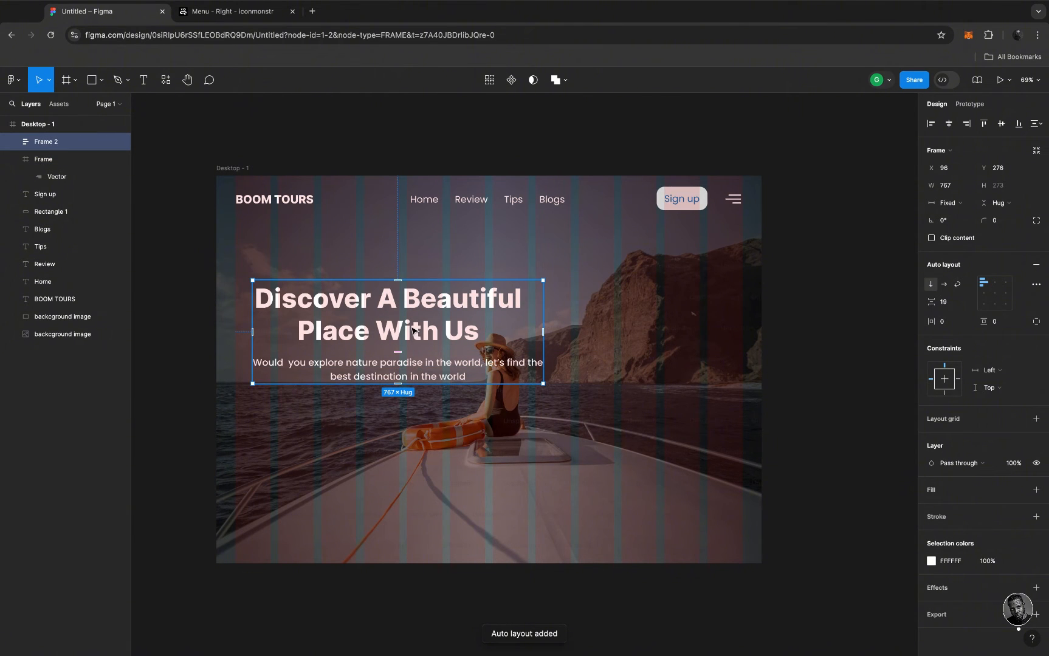
Centre the combined headline and tagline block on the page, then raise it to about X 352, Y 231
click(999, 124)
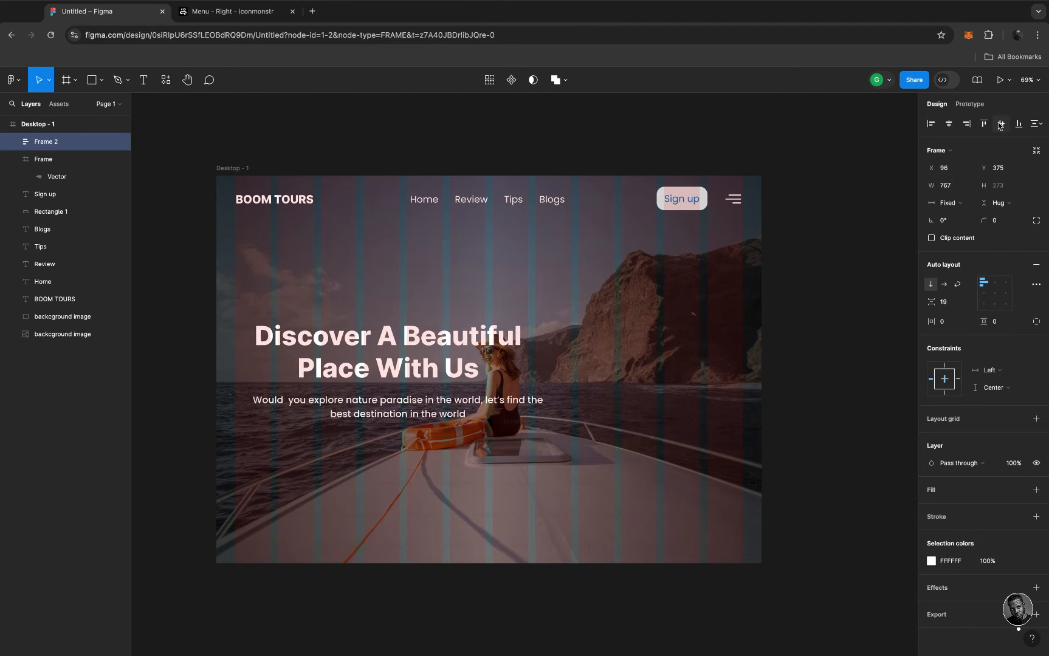
click(947, 124)
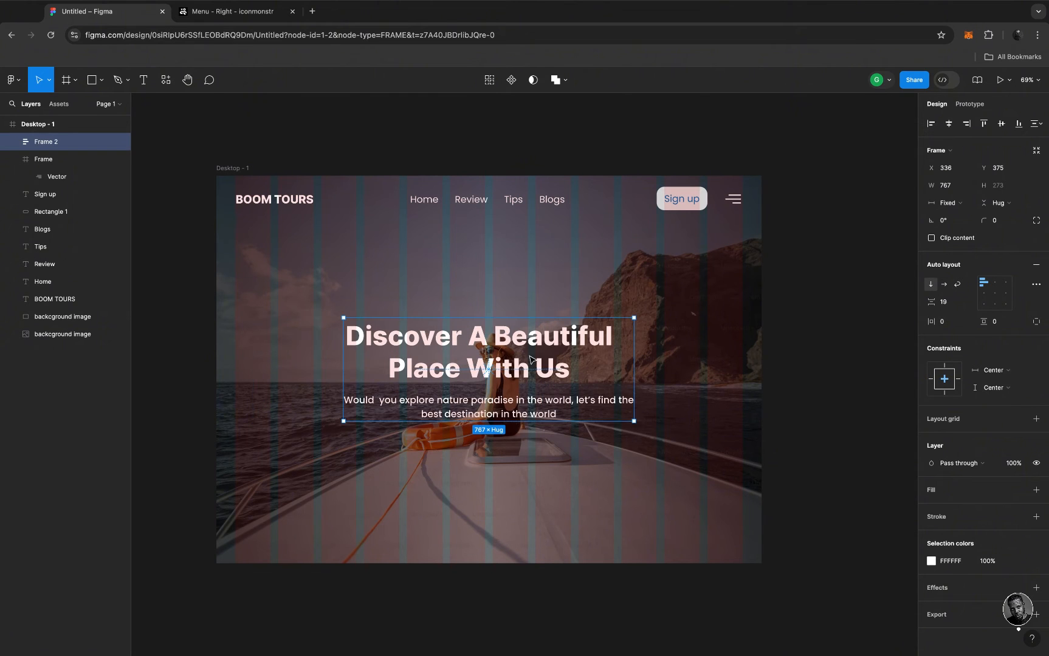
drag(521, 345, 528, 289)
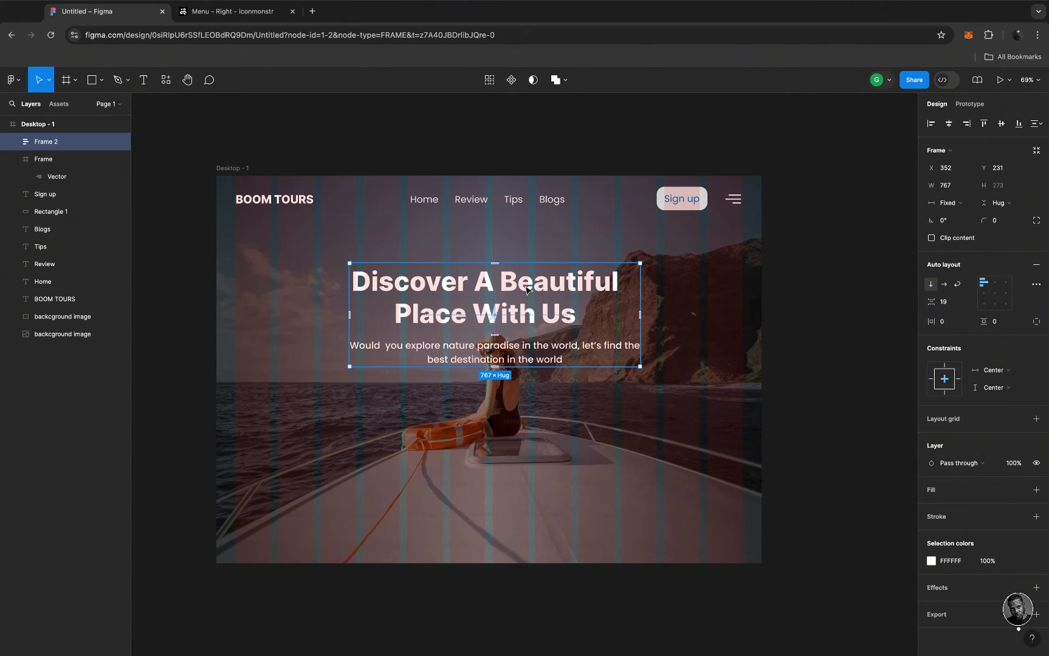
Reduce the auto layout gap between the headline and the tagline to 0
click(968, 204)
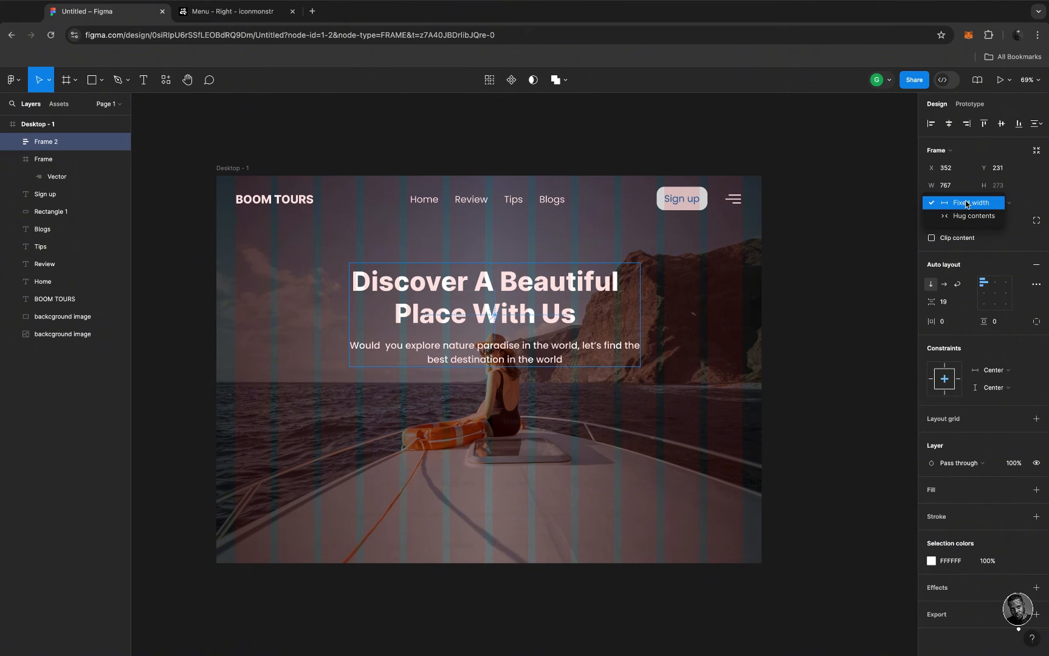
click(518, 314)
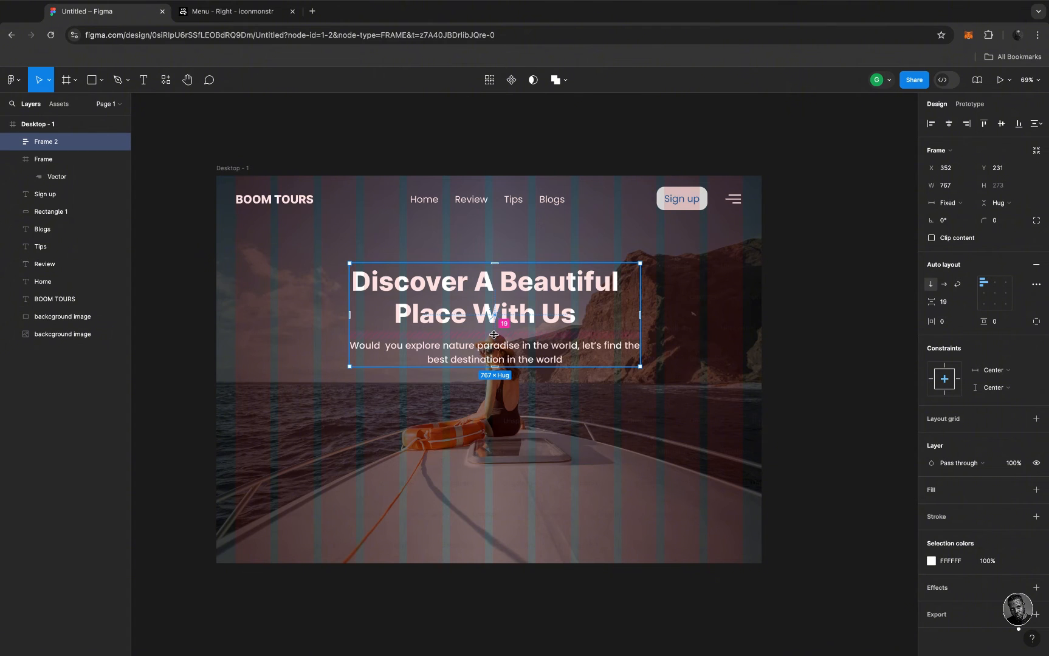
mouse_move(493, 334)
mouse_down()
mouse_move(493, 349)
mouse_move(494, 331)
mouse_up()
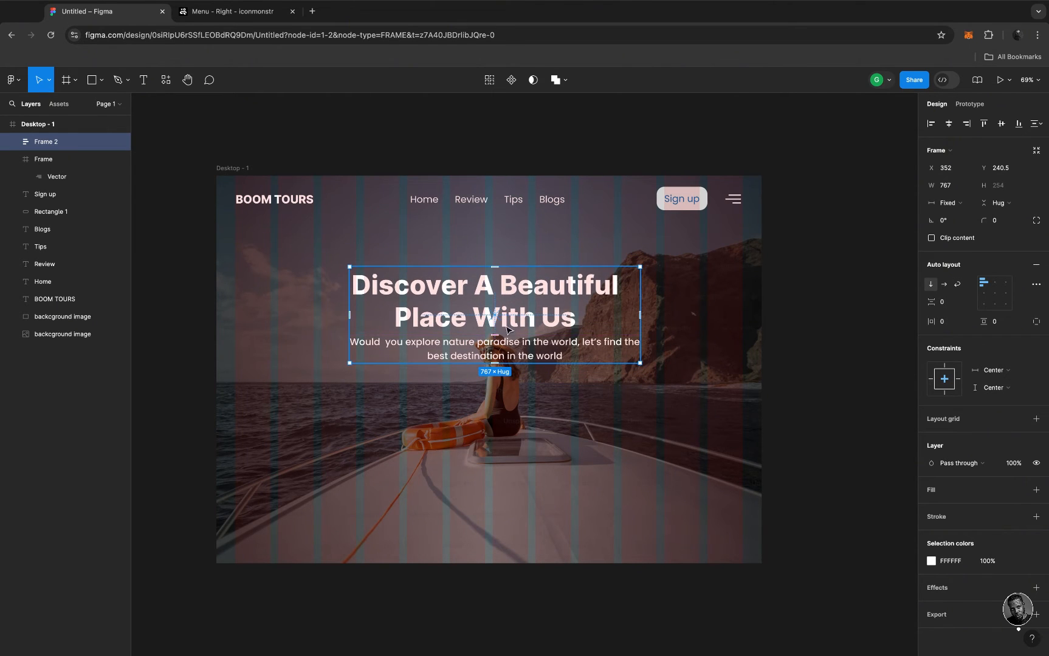
Make the headline's frame fill the width of the container it shares with the tagline
double_click(549, 289)
key(shift+a)
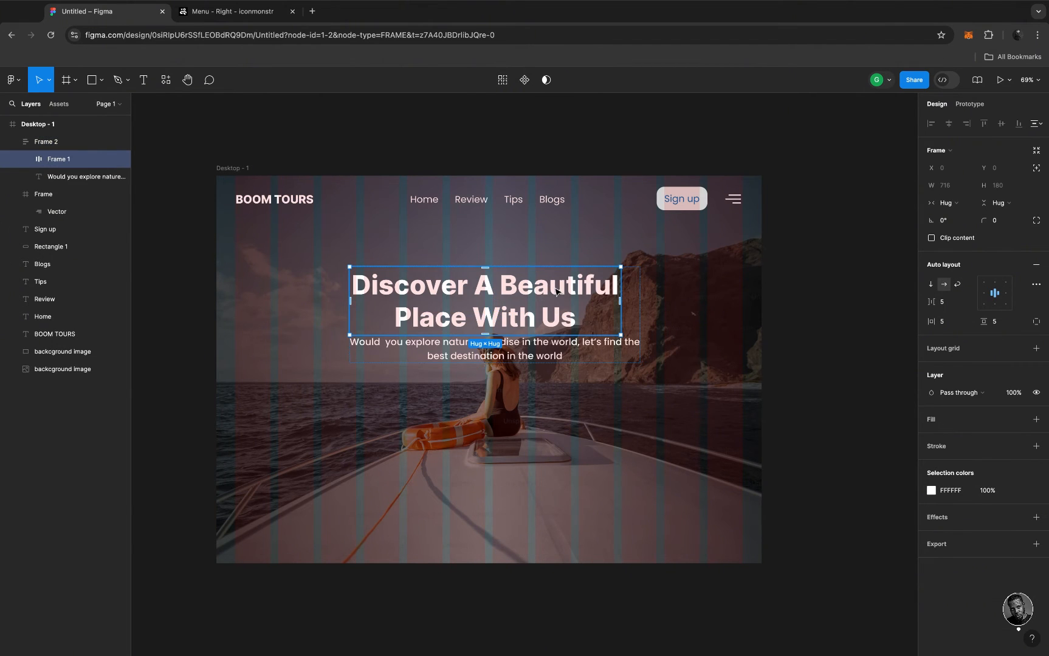
click(958, 205)
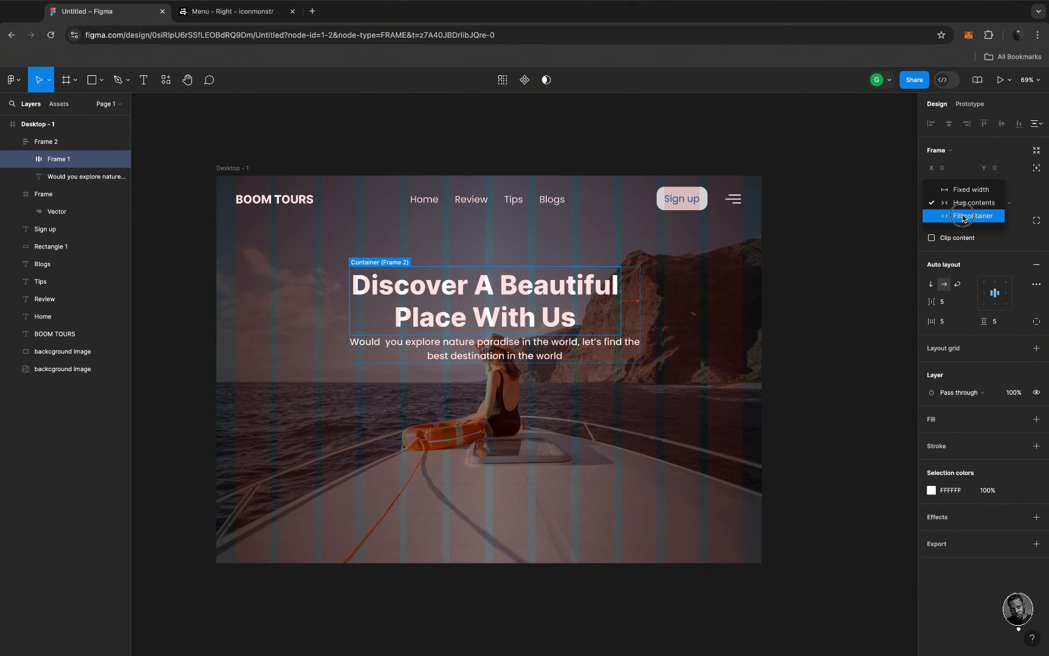
click(965, 217)
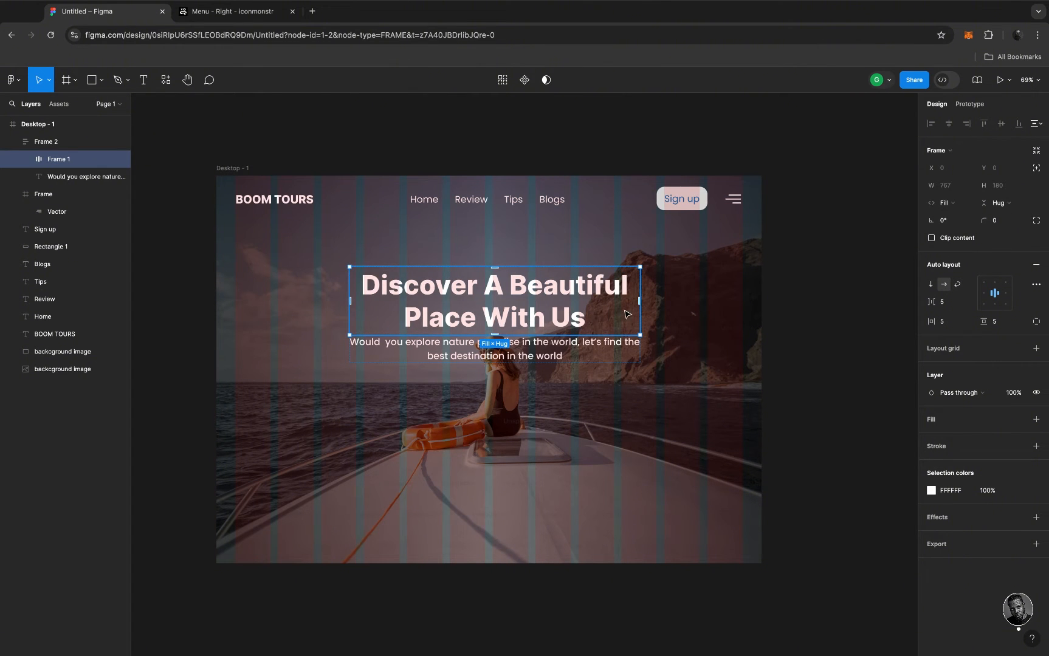
Resize the headline's frame to a fixed width of 767, then try a height of about 256 and undo that height change
drag(662, 300, 640, 298)
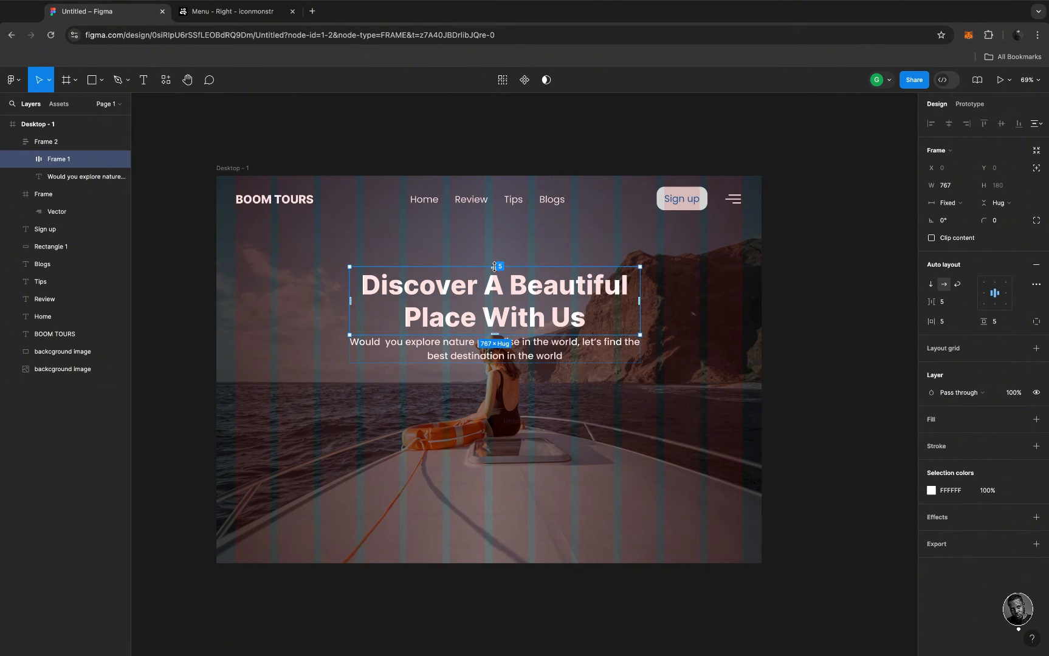
drag(493, 251, 494, 238)
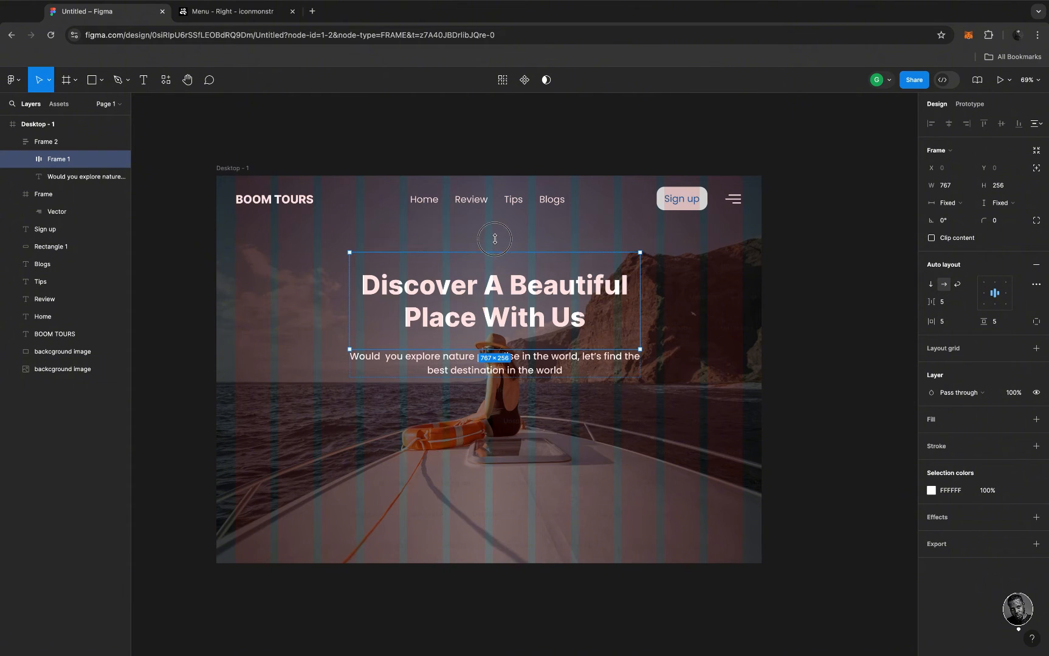
key(ctrl+z)
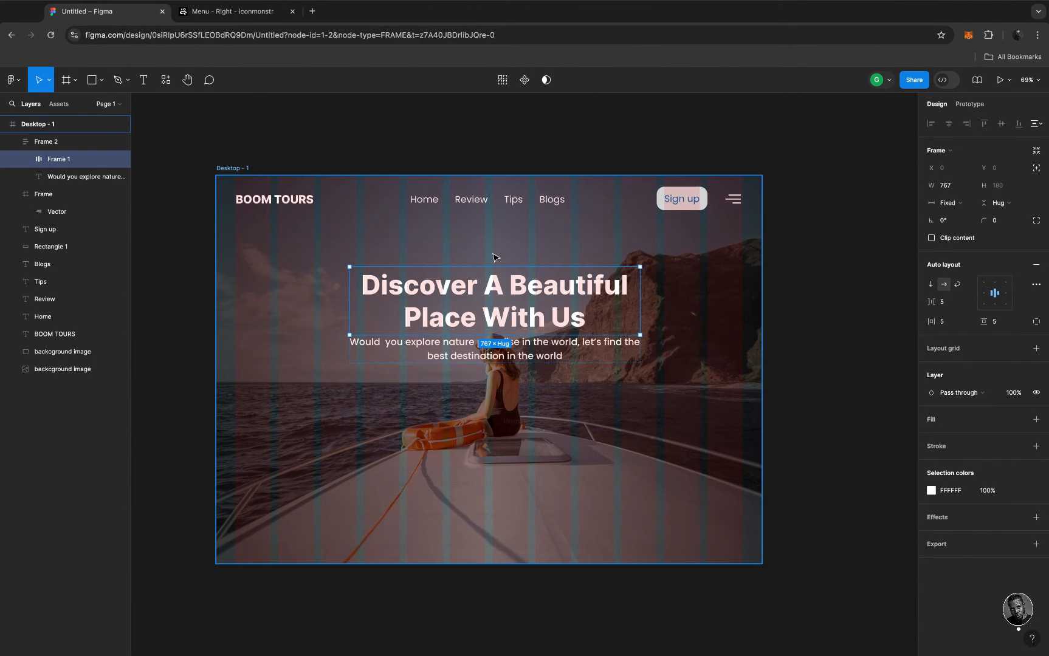
click(502, 398)
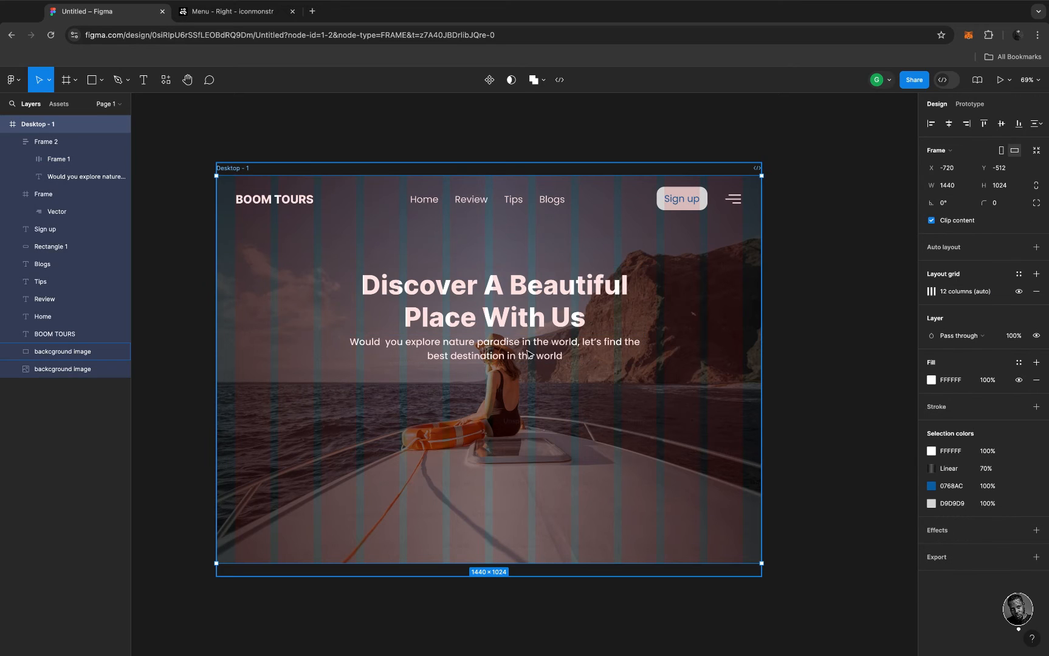
click(524, 286)
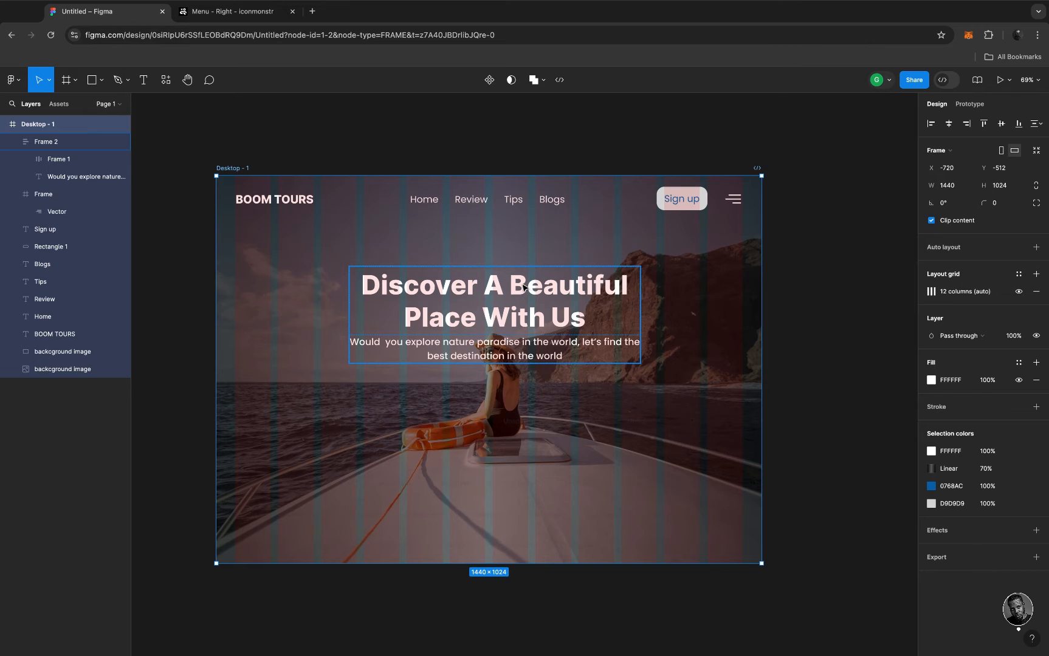
click(523, 286)
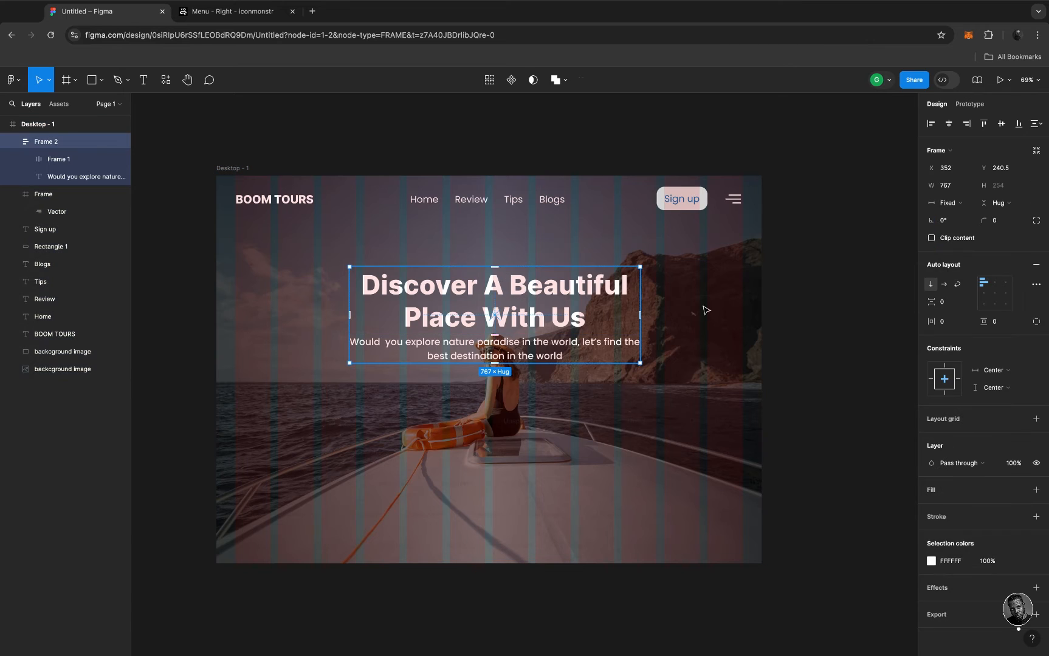
click(967, 208)
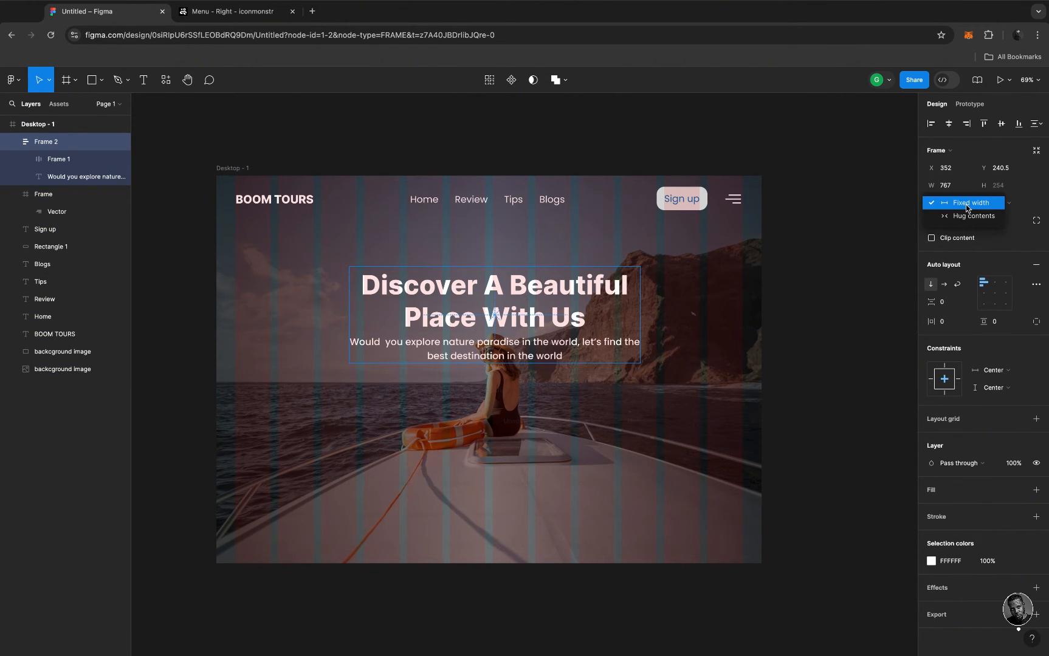
click(735, 327)
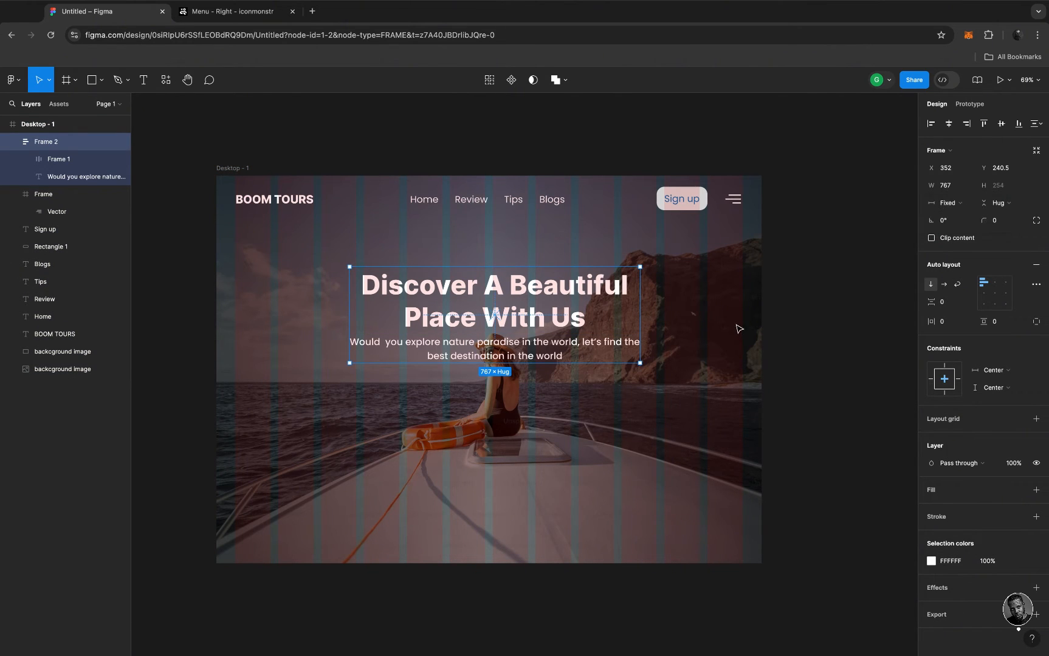
Set the tagline text below the headline to font size 20 with SemiBold weight
double_click(560, 346)
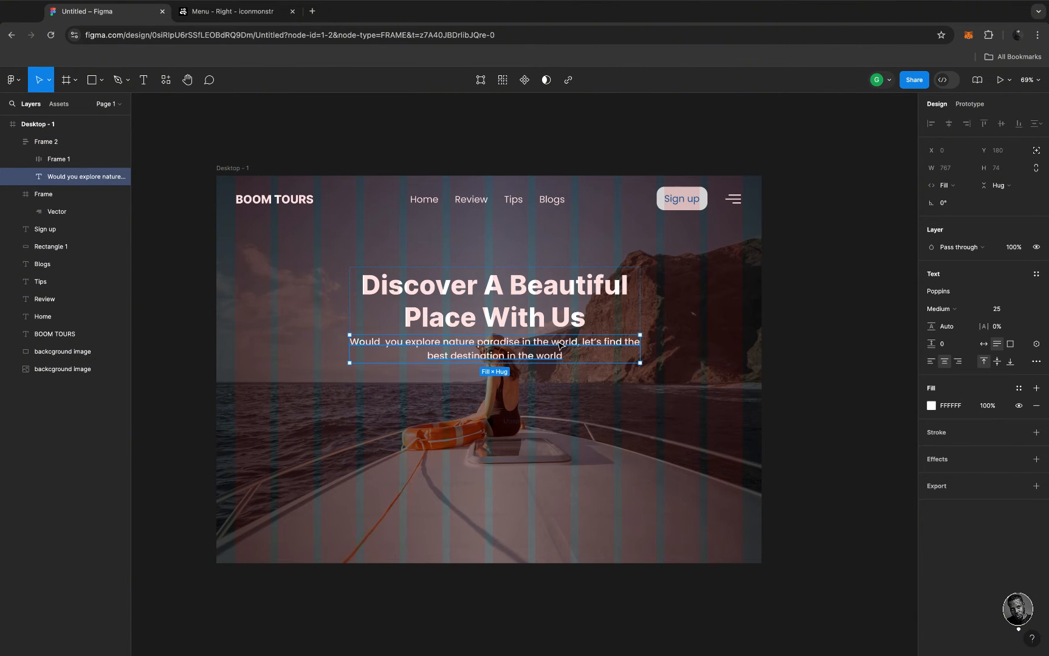
click(1003, 312)
text(20)
key(Return)
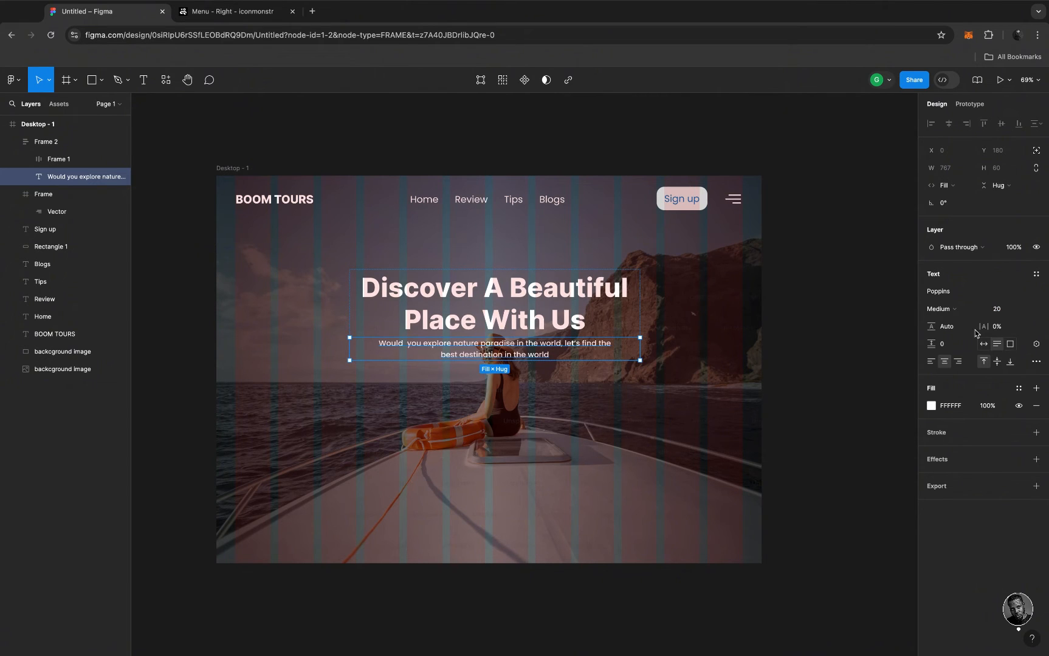
click(967, 313)
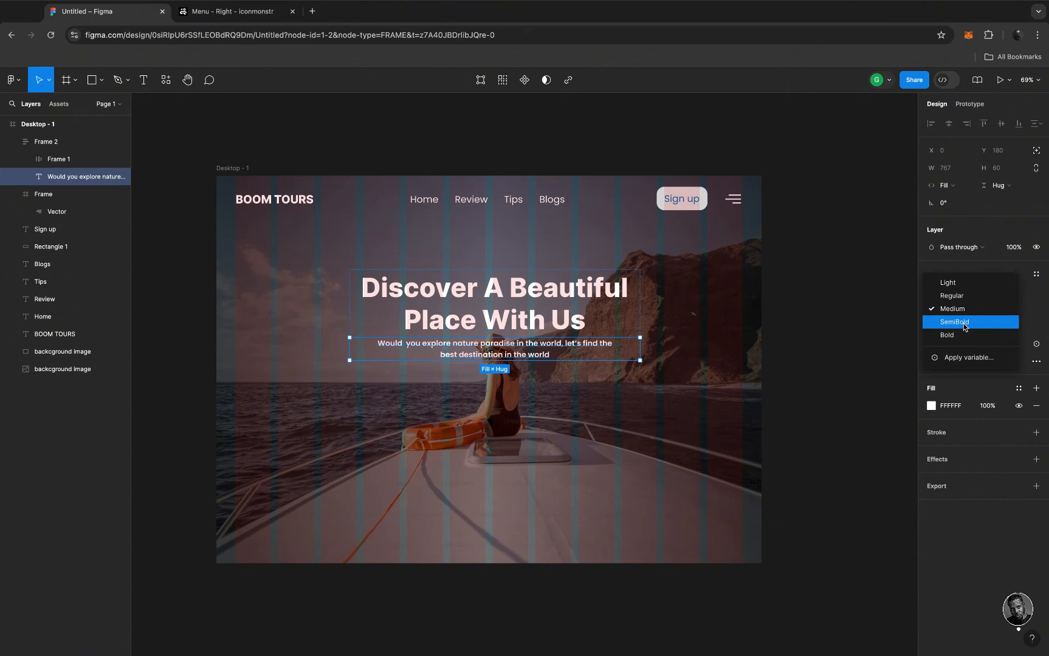
click(963, 327)
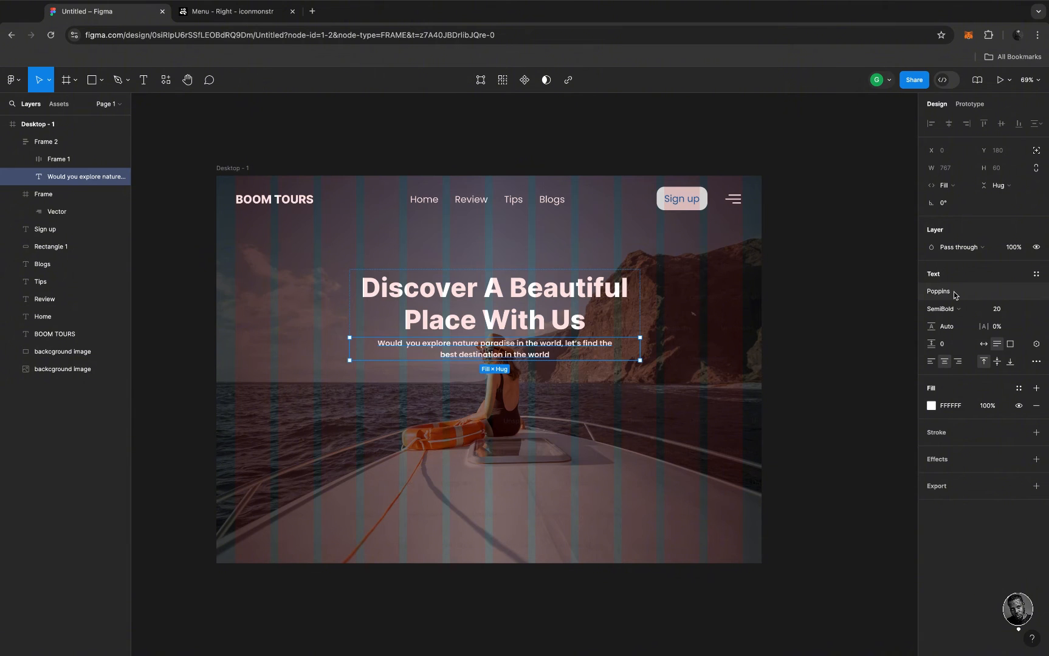
click(955, 295)
text(a)
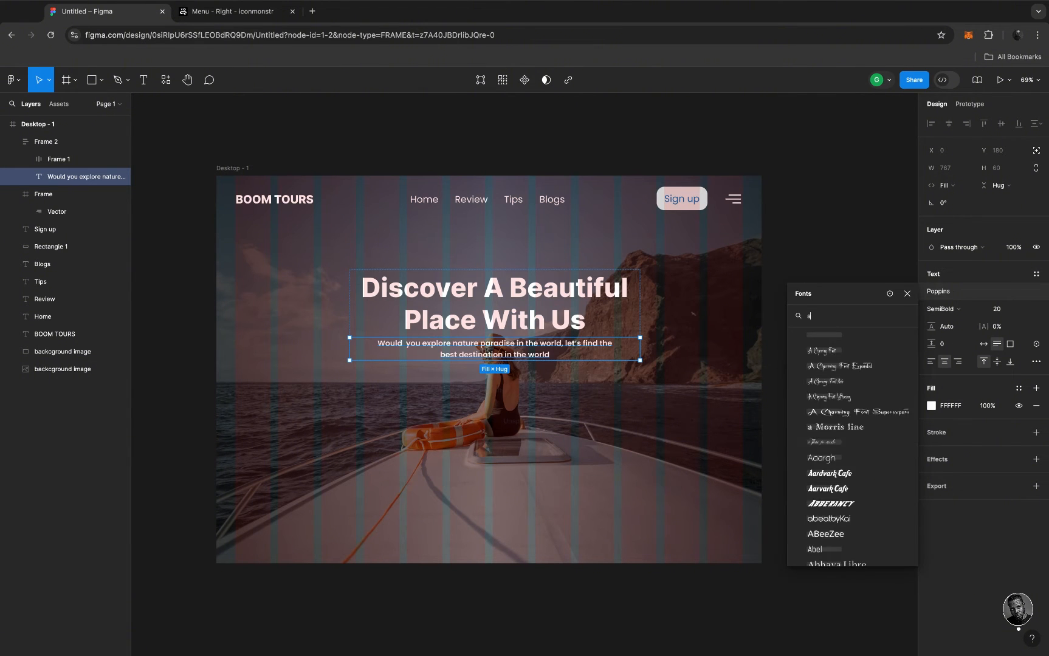
text(ntis)
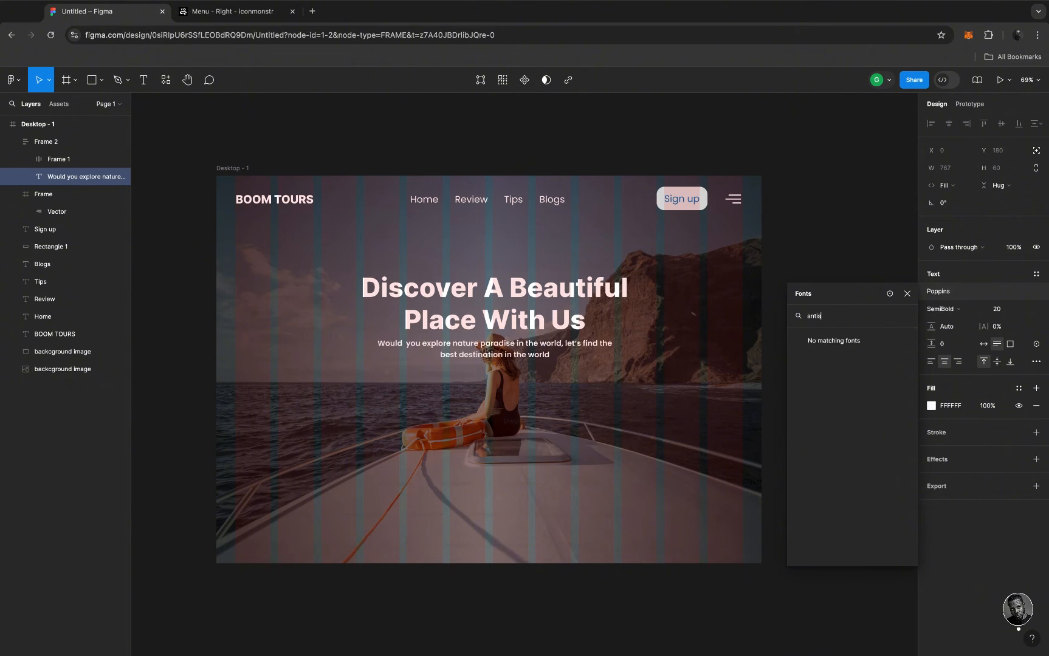
key(BackSpace)
key(BackSpace)
key(BackSpace)
key(BackSpace)
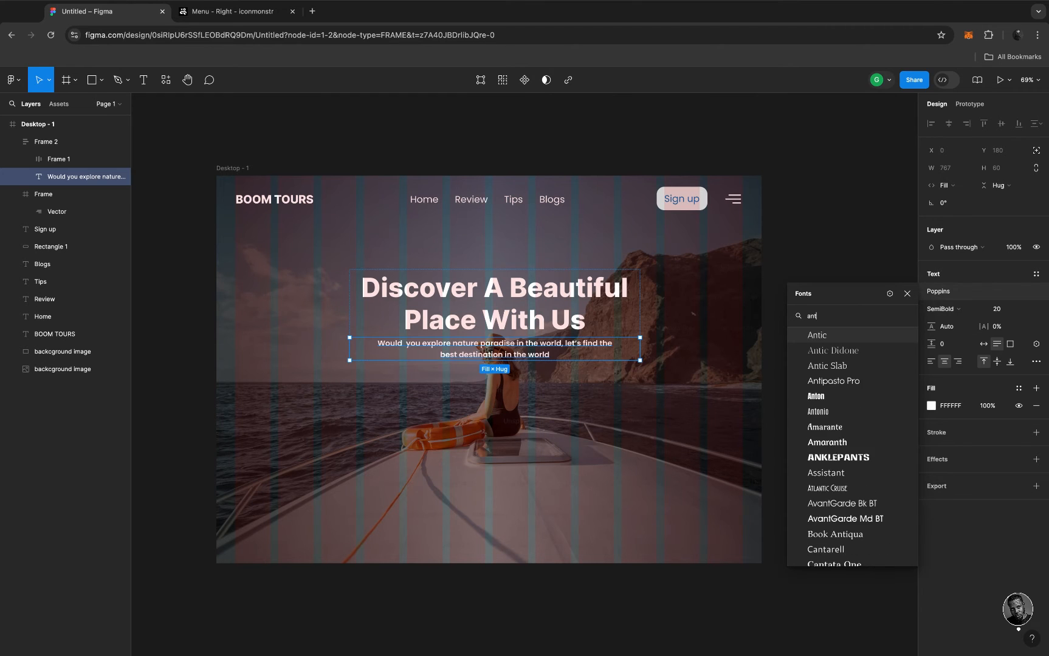
key(BackSpace)
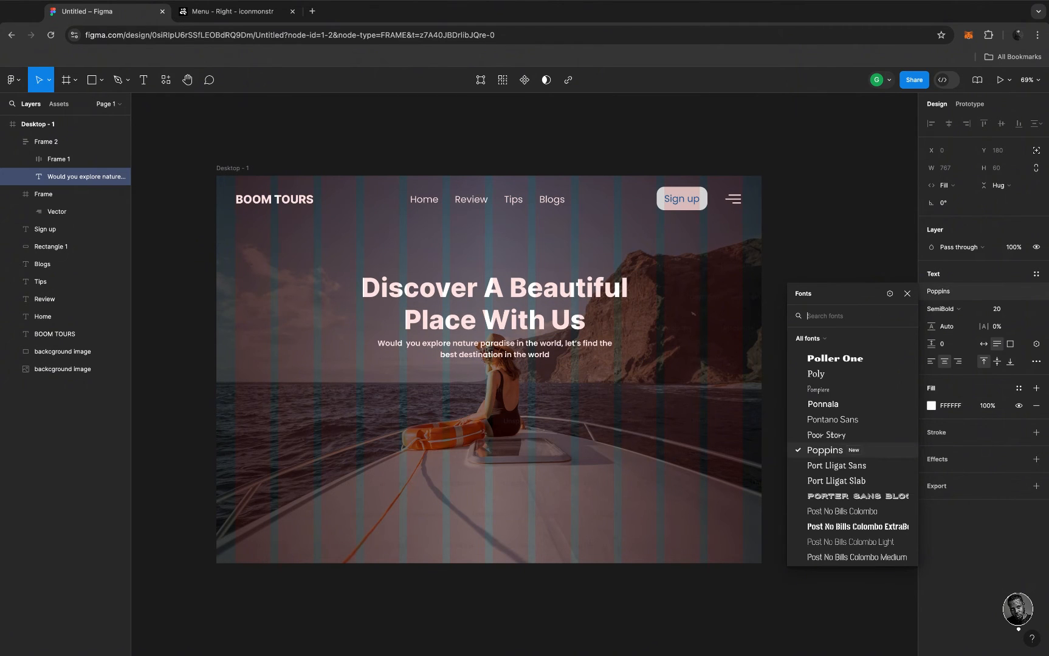
key(Escape)
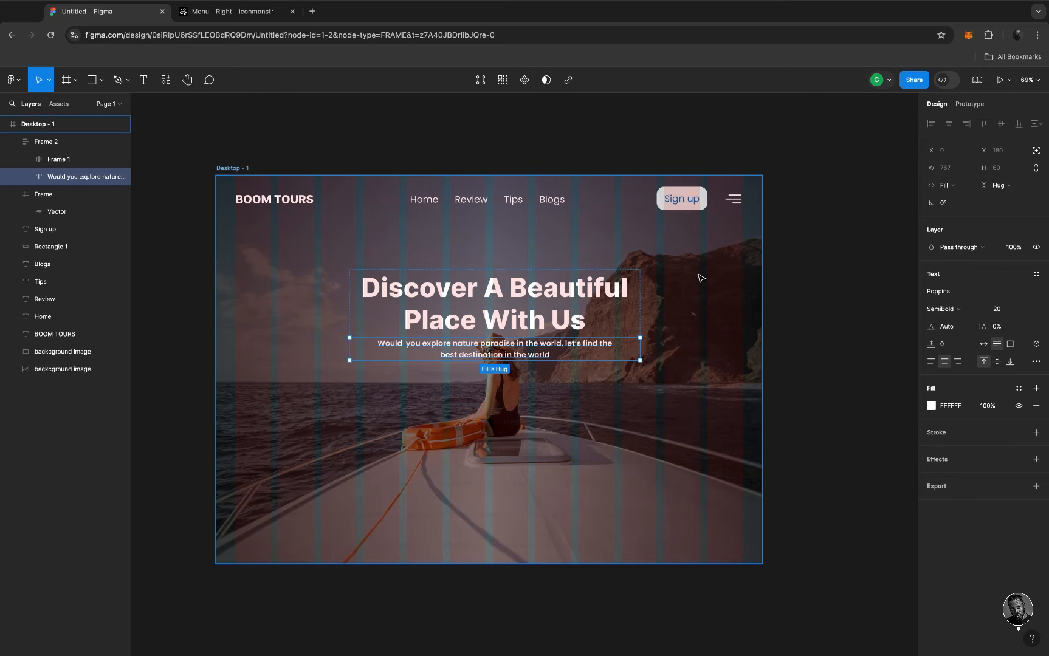
Hide the page frame's 12-column layout grid to review the design without it, and turn the grid back on
key(Escape)
key(Escape)
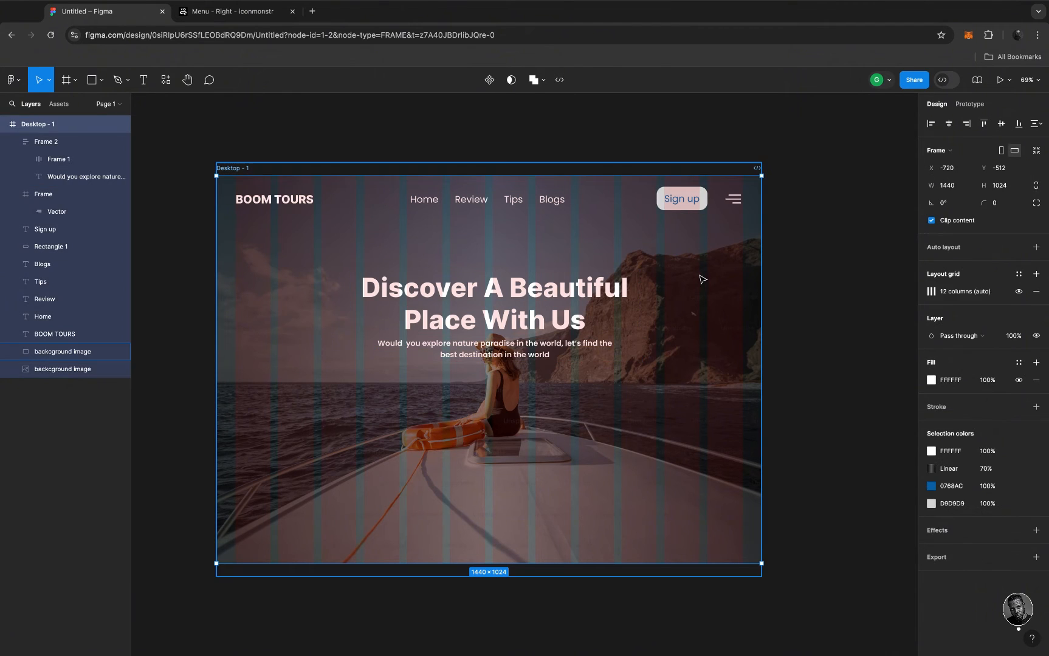
click(1019, 293)
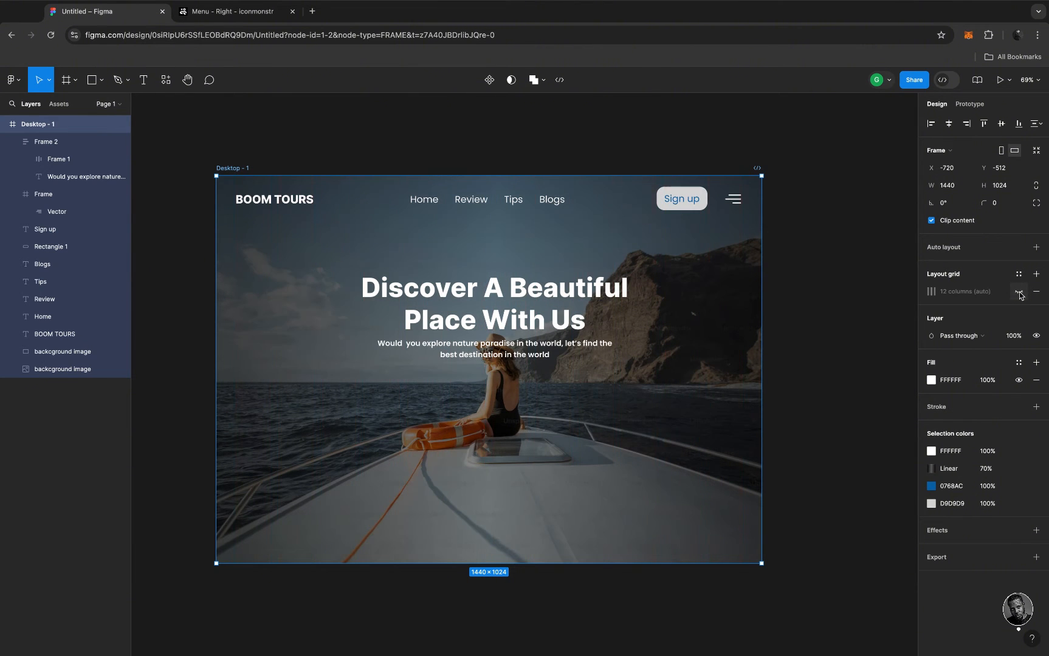
key(Escape)
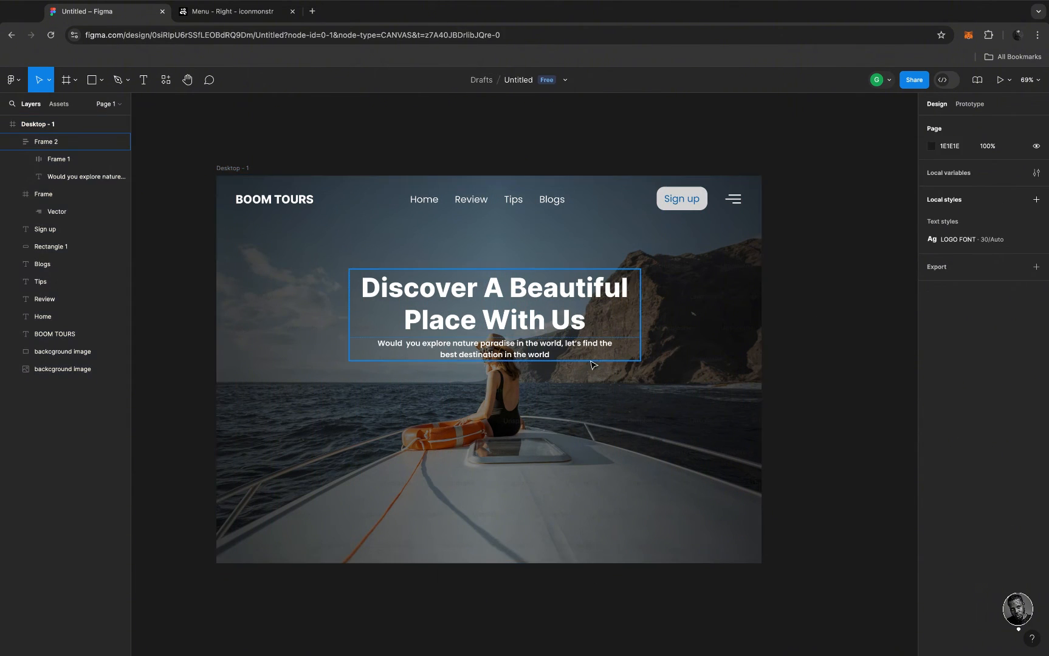
ctrl+scroll(587, 362, down, 5)
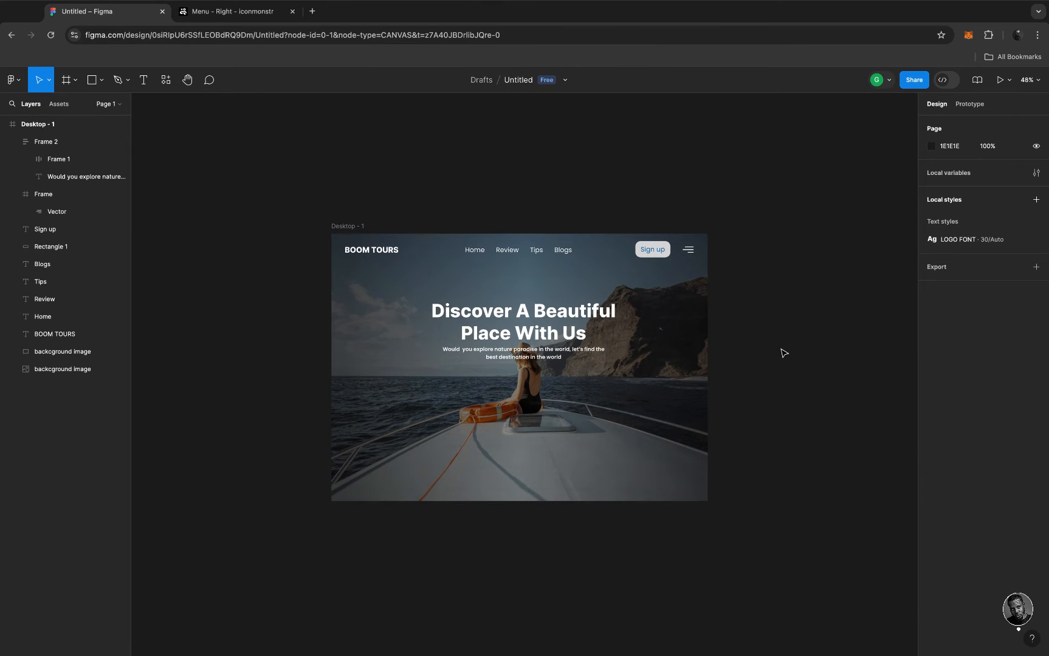
ctrl+scroll(776, 344, up, 3)
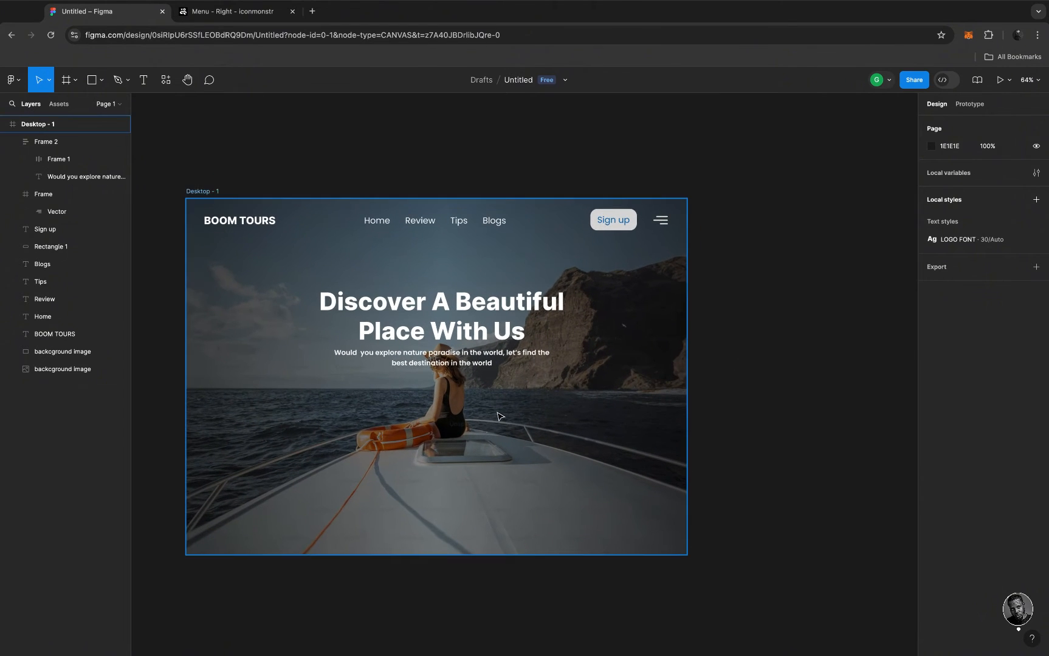
scroll(498, 413, left, 3)
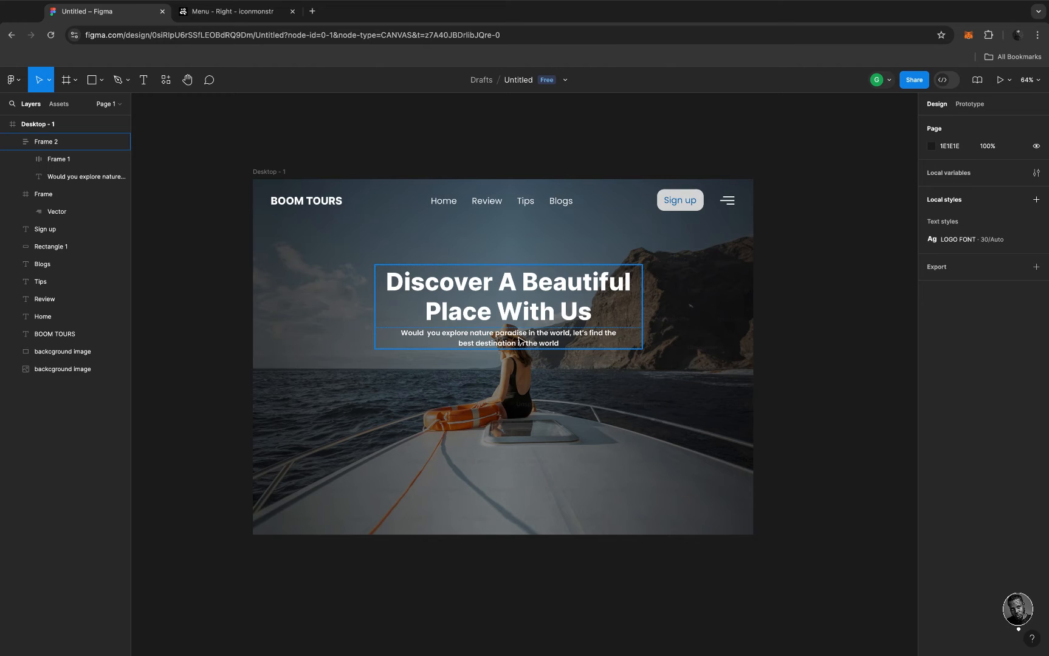
click(279, 172)
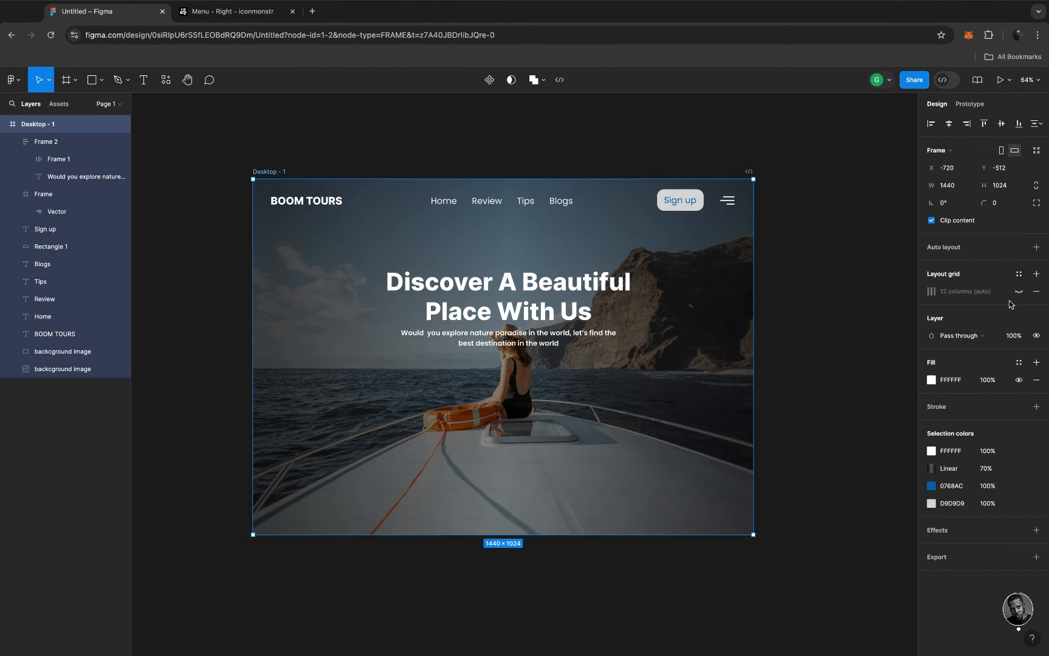
click(1018, 292)
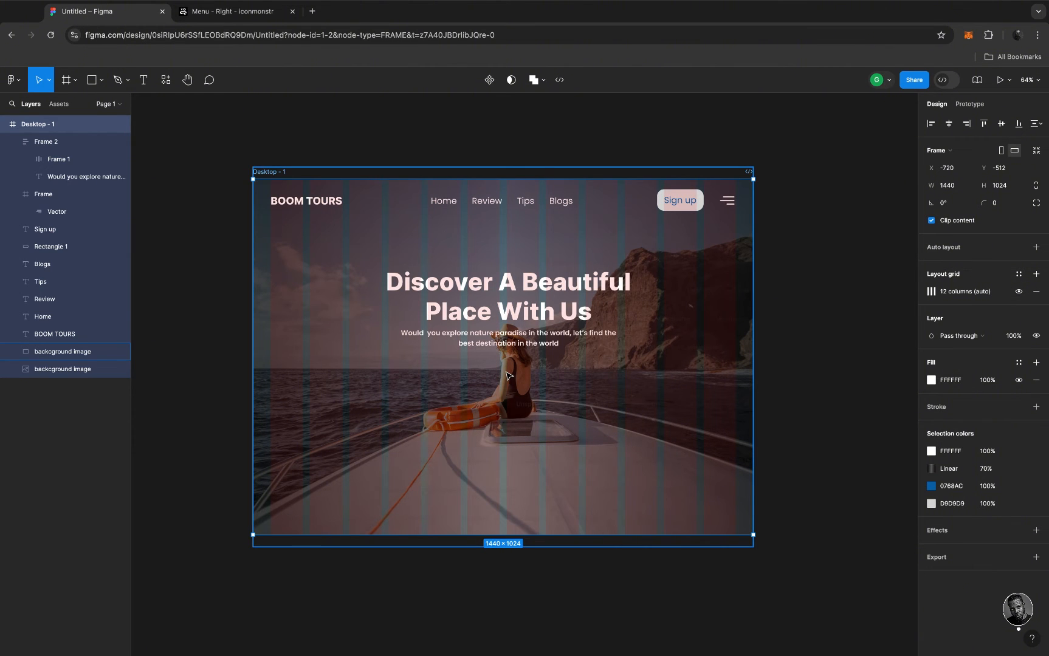
Draw a rectangle about 1336 × 314 along the page's bottom edge and another about 352 × 162 on top of its left end
click(101, 81)
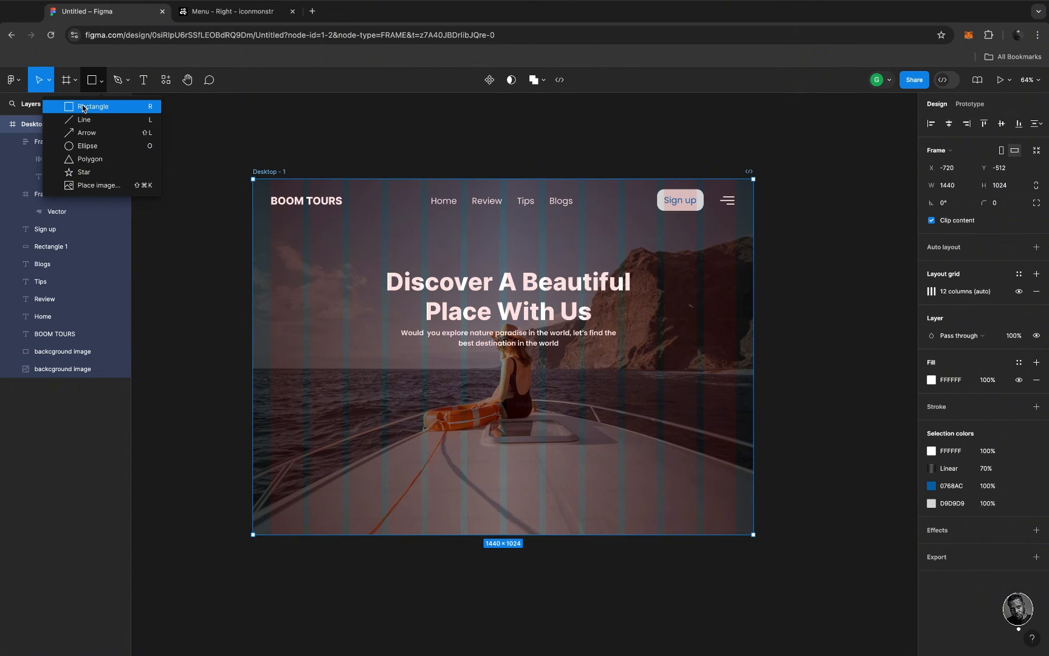
key(r)
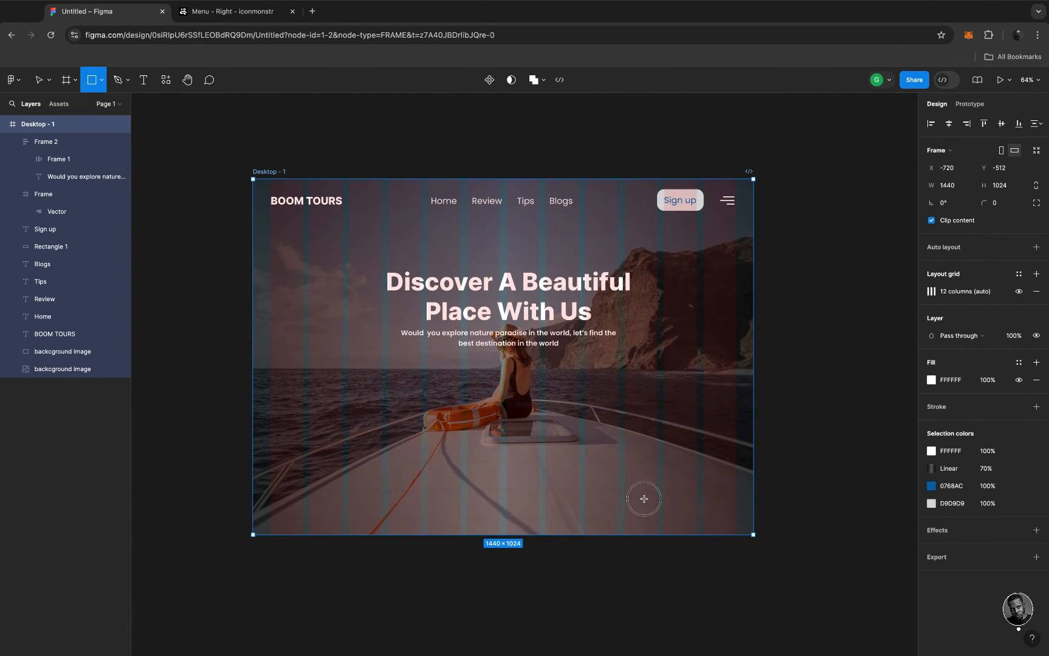
mouse_move(270, 426)
mouse_down()
mouse_move(676, 501)
mouse_move(733, 535)
mouse_up()
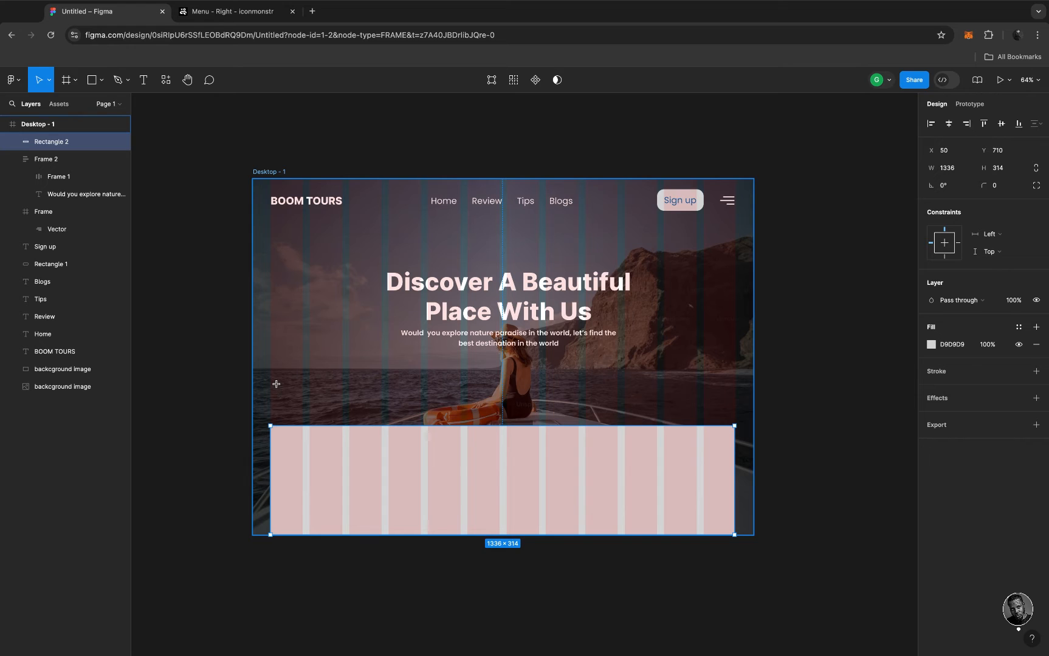
key(r)
drag(270, 373, 393, 426)
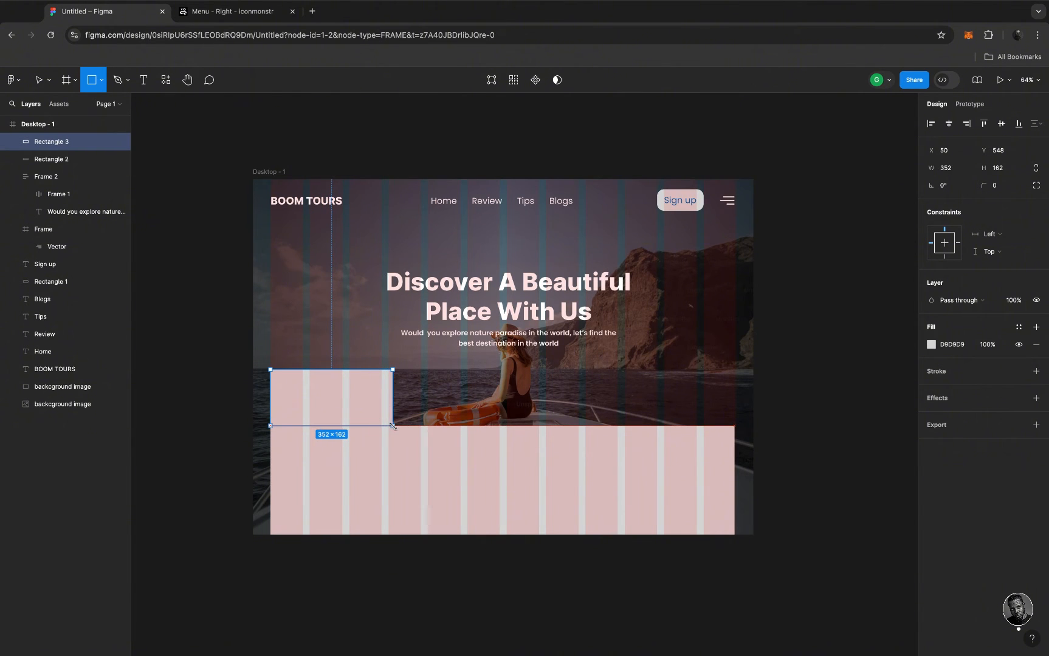
Combine the two rectangles with a union and set the merged shape's corner radius to 20
shift+click(442, 469)
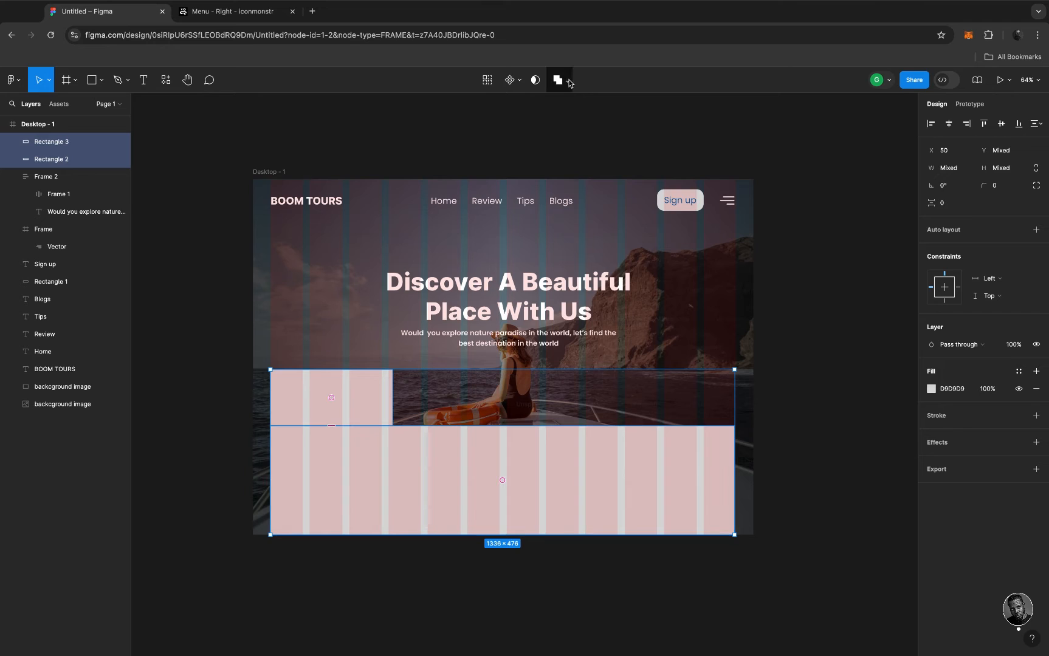
click(562, 79)
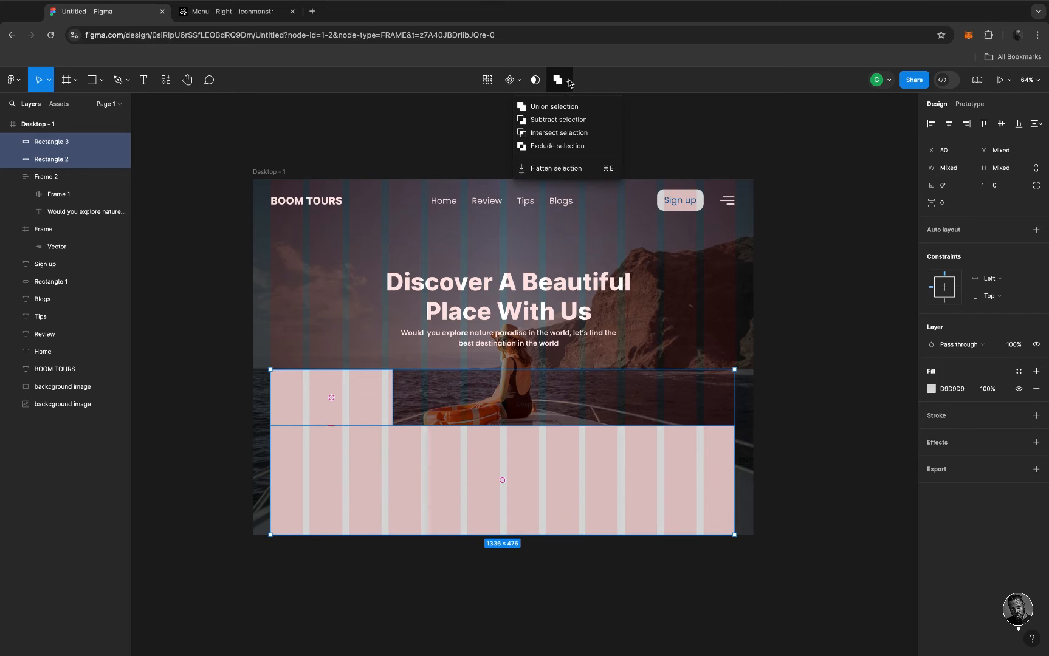
click(537, 108)
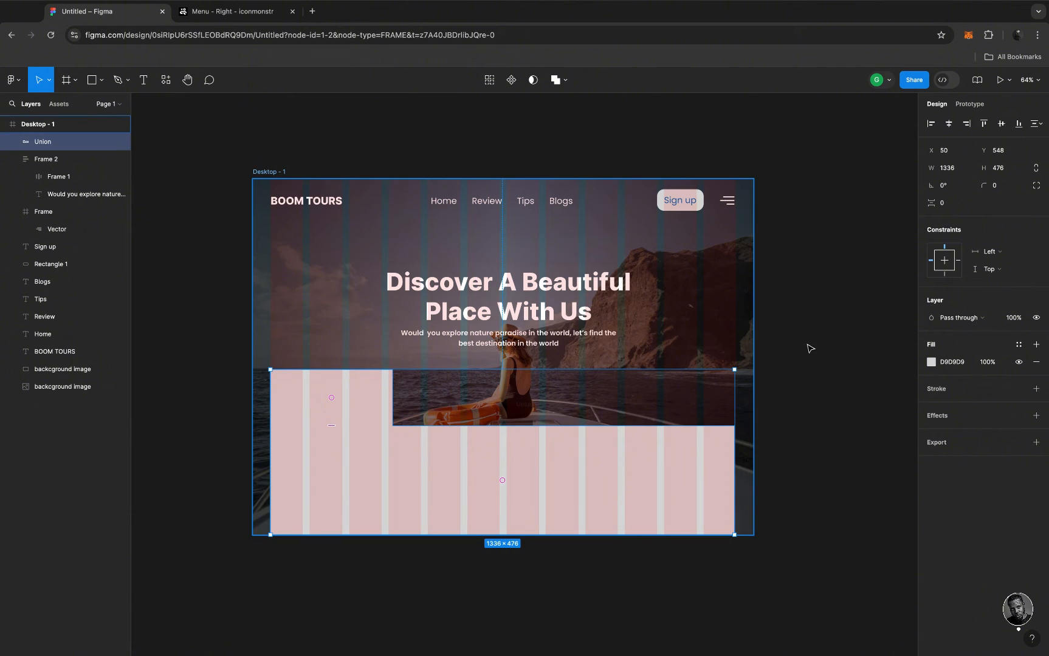
click(1002, 188)
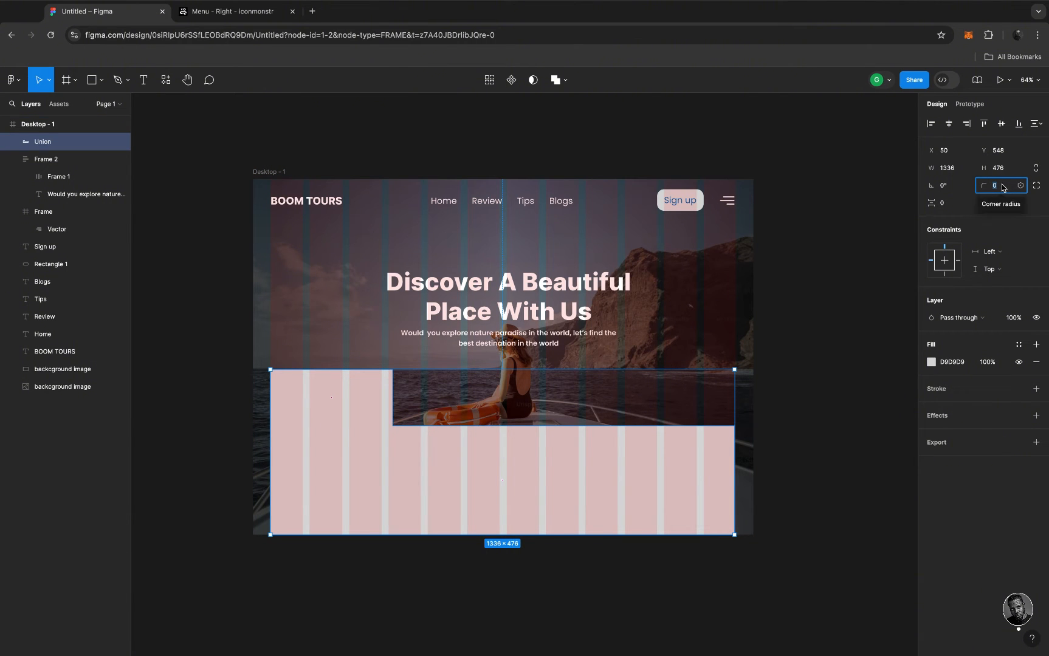
text(20)
key(Return)
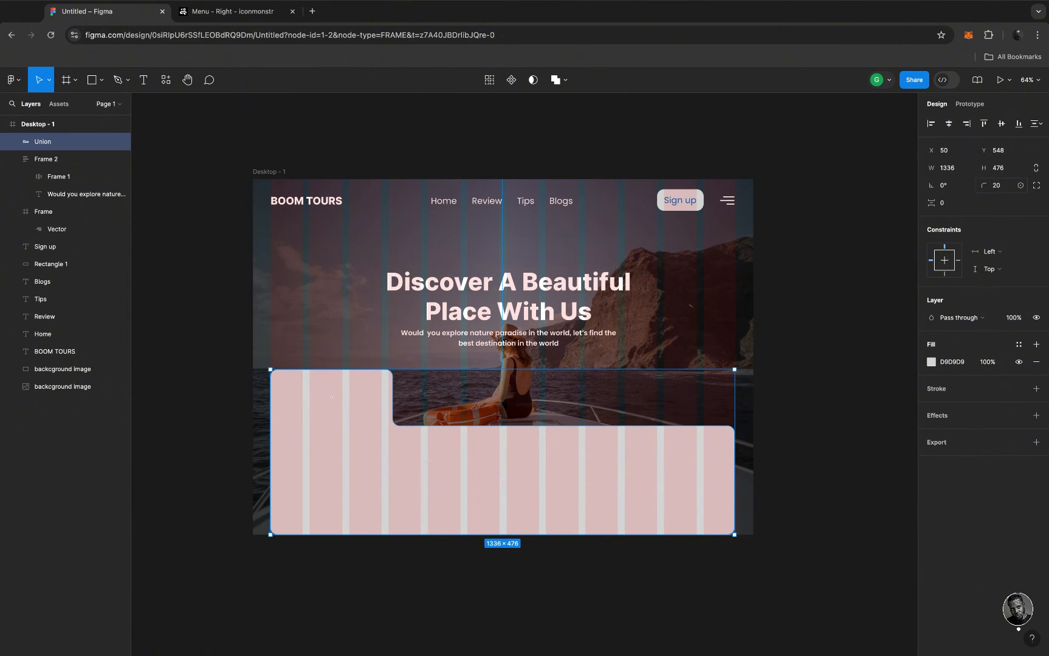
Hide the 12-column layout grid on the page frame and deselect everything
key(Escape)
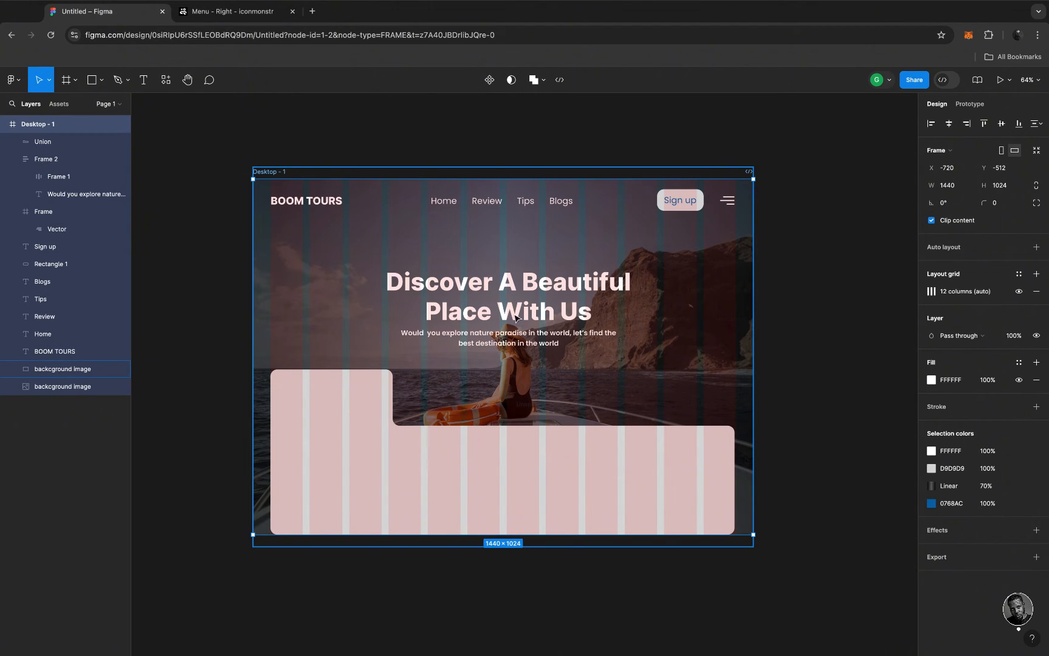
click(1019, 293)
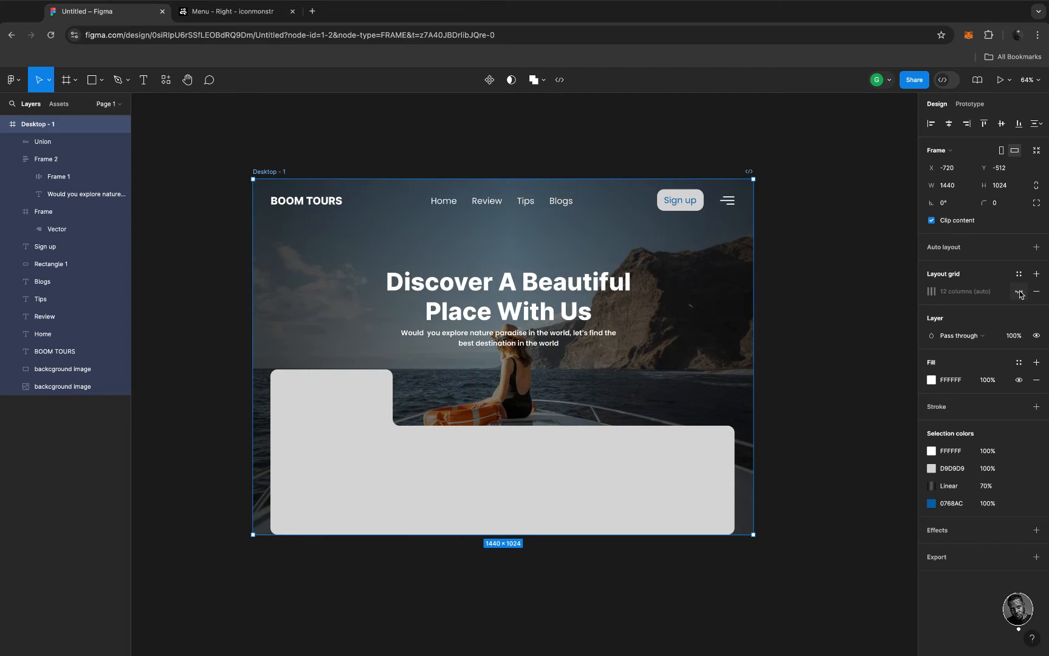
click(783, 189)
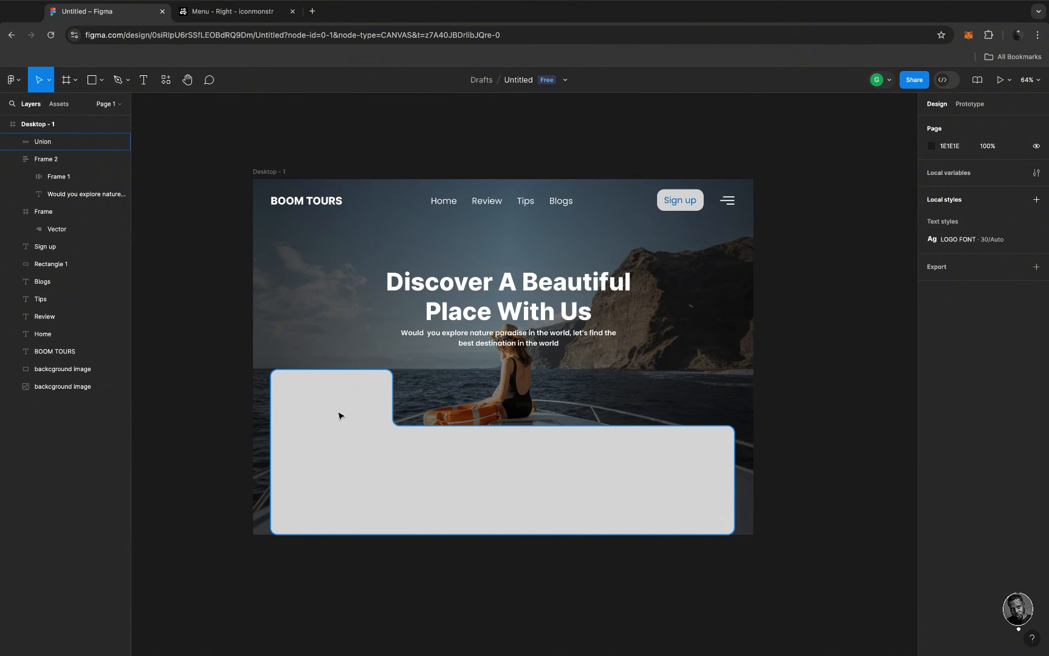
click(304, 415)
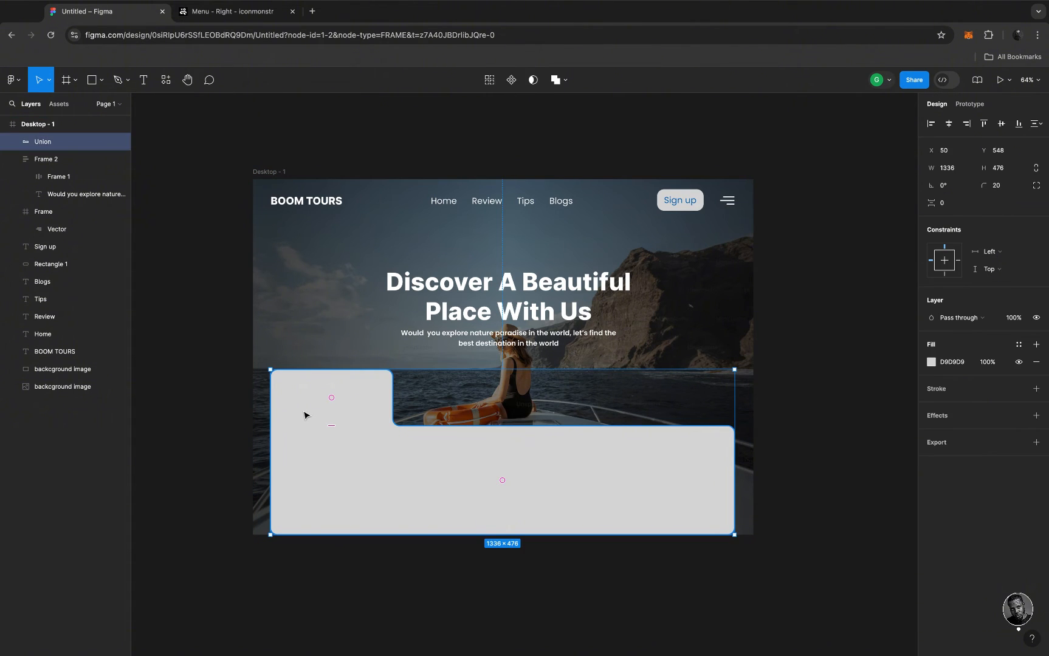
key(f)
scroll(304, 412, up, 3)
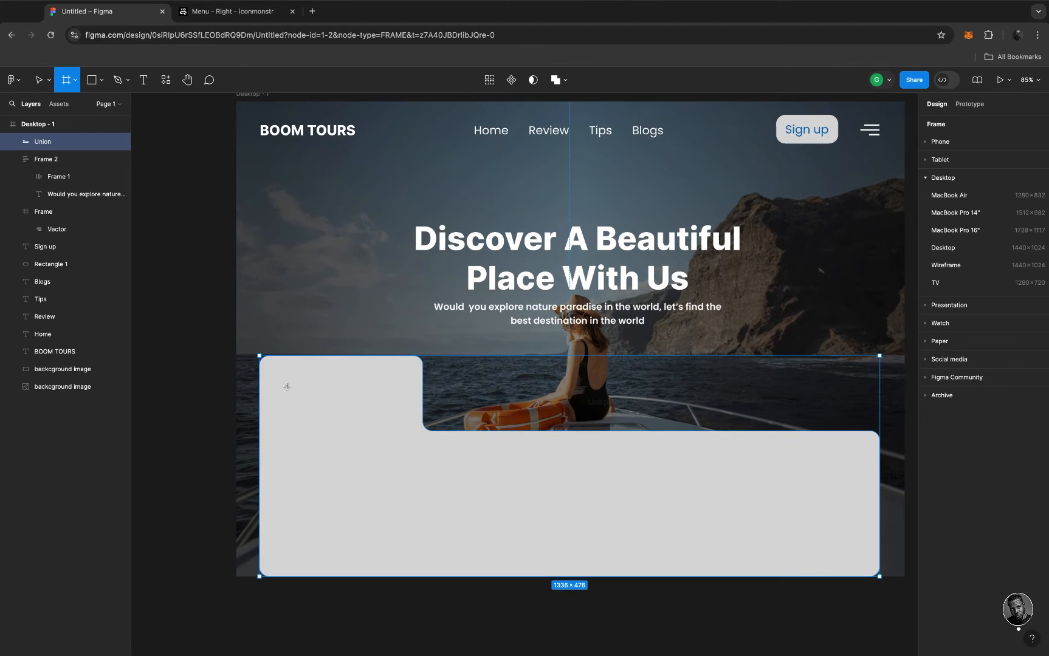
click(283, 382)
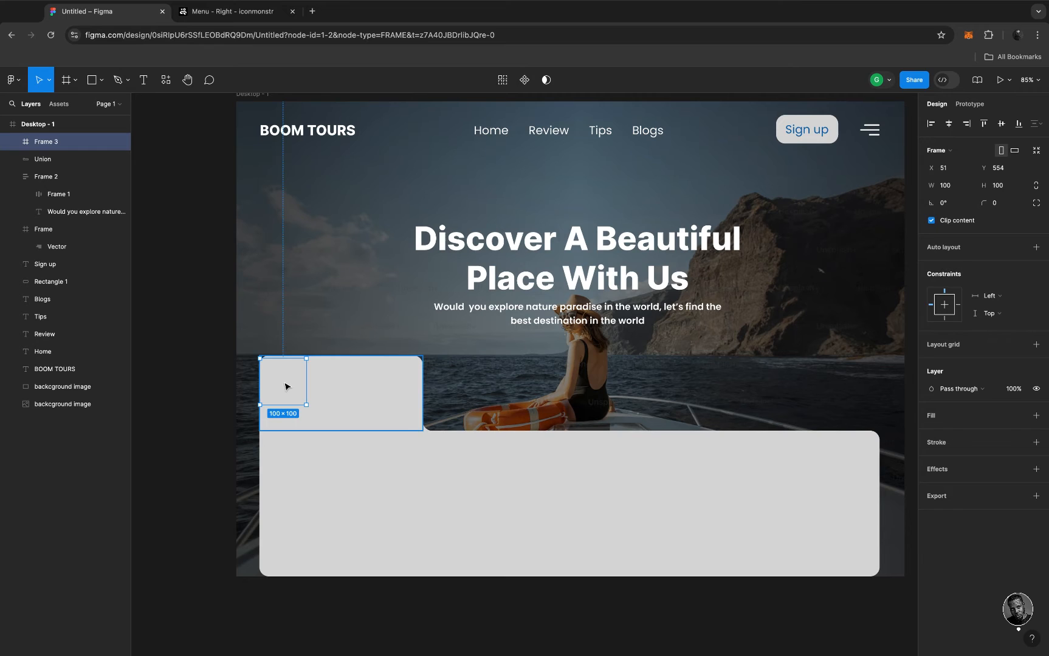
key(ctrl+z)
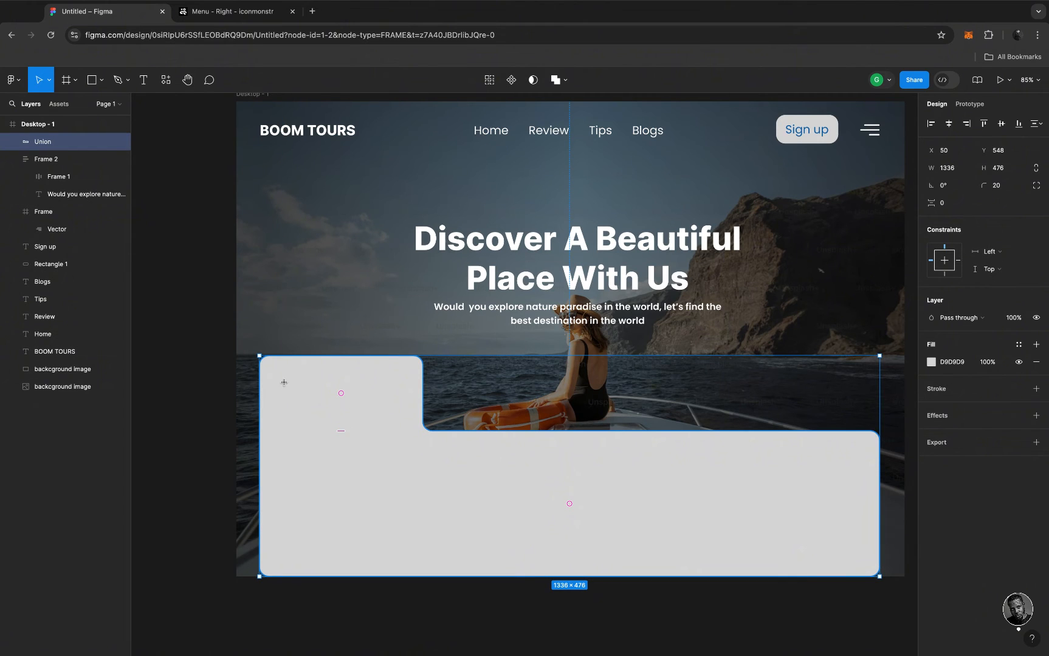
Draw a rectangle about 152 × 46 in the raised left section of the merged panel, at about X 65, Y 592
key(r)
drag(266, 377, 338, 398)
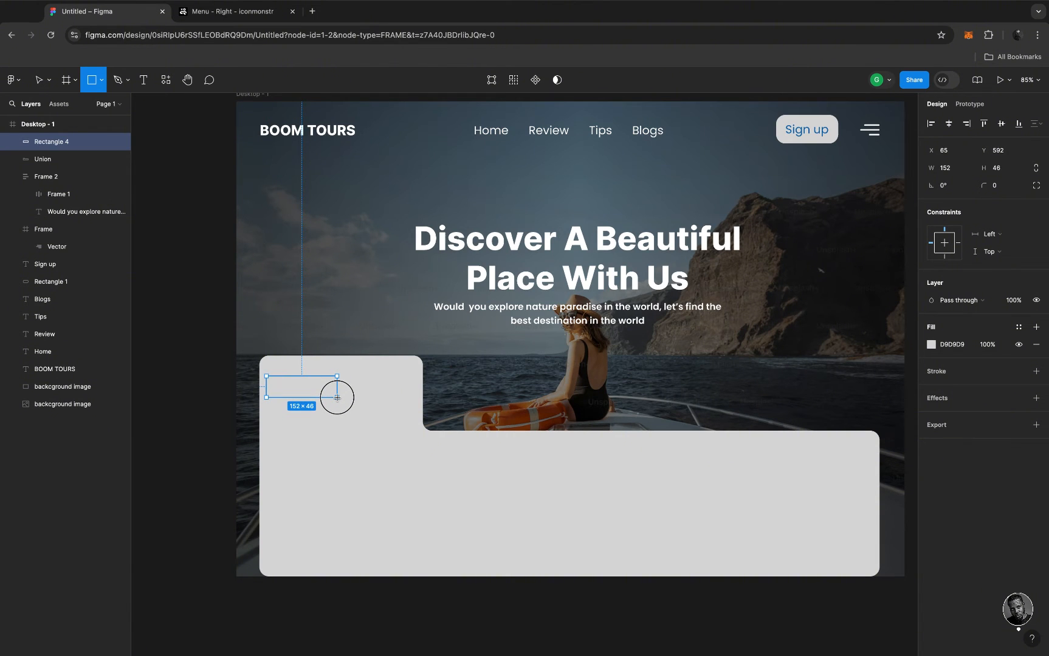
drag(337, 398, 337, 398)
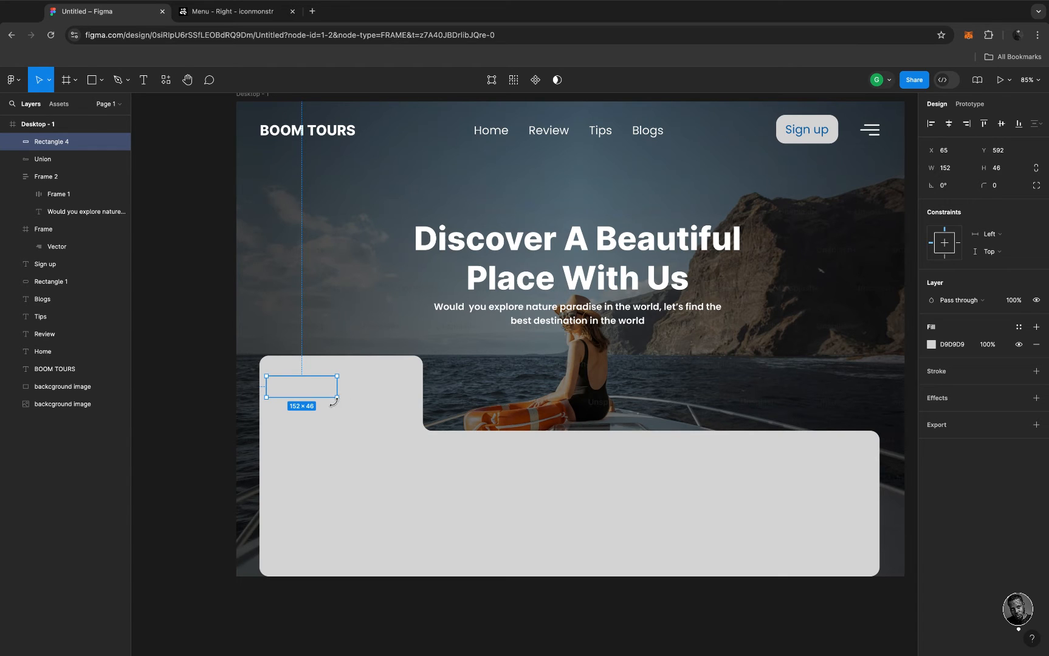
Increase the small rectangle's height to 53 and fill it with the page's blue 0768AC
drag(336, 398, 338, 401)
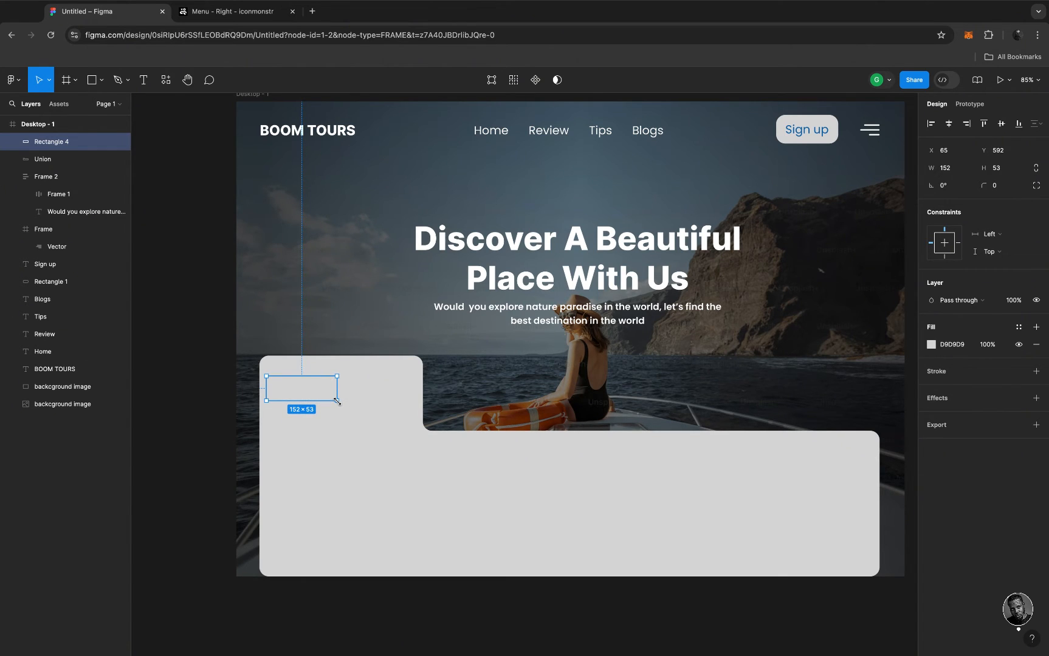
click(931, 344)
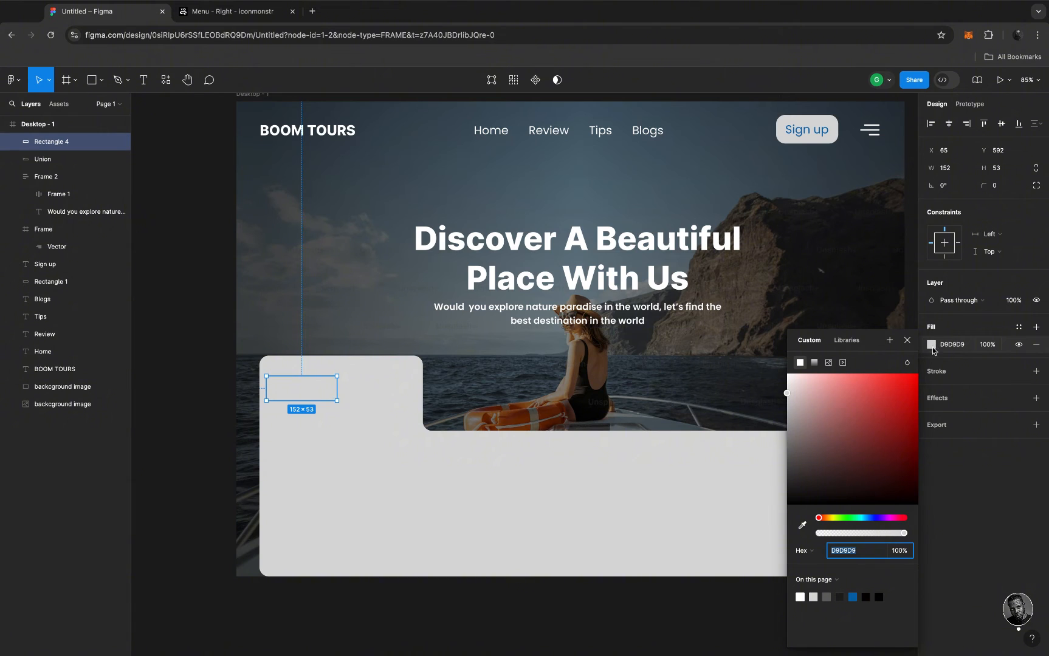
click(854, 596)
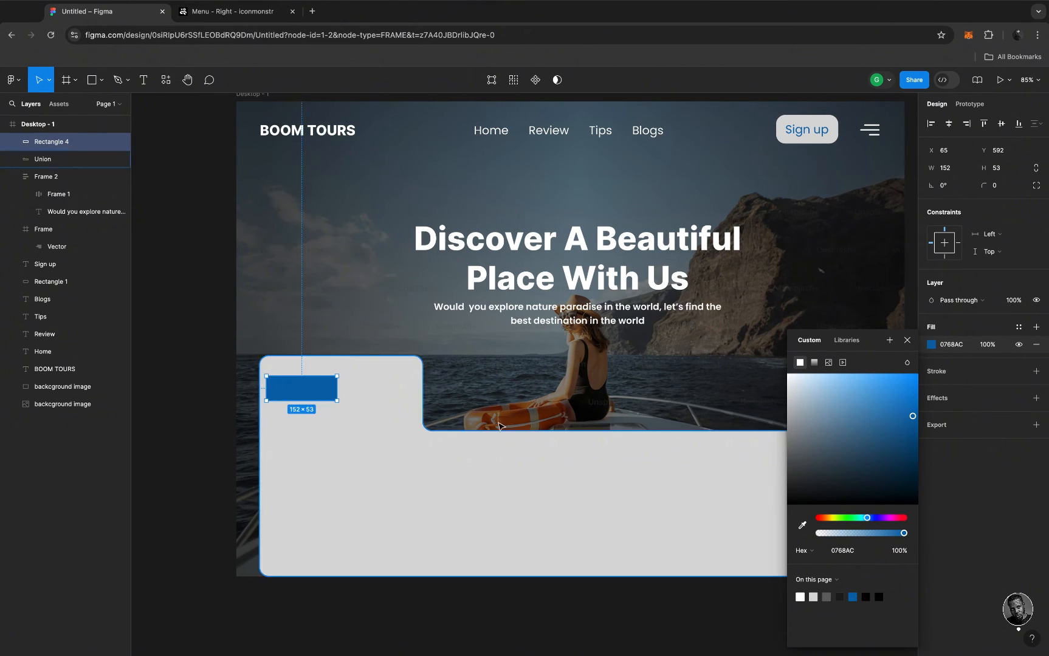
Set the blue rectangle's corner radius to 20
click(997, 188)
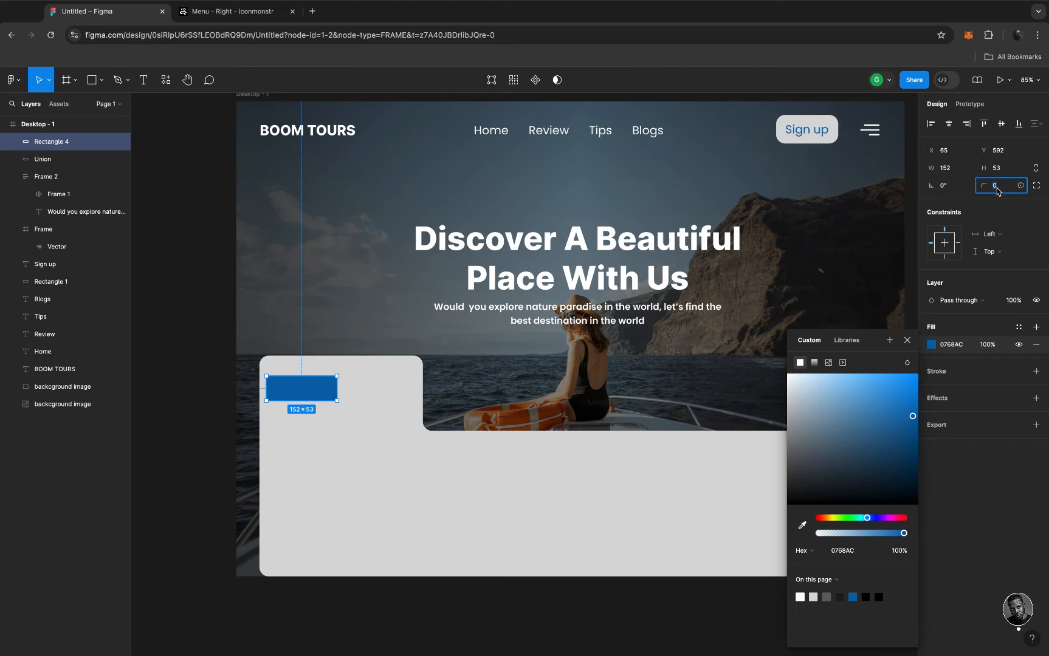
text(20)
key(Return)
Add the text "Flight" and place it in the middle of the blue button, at about X 113, Y 604
click(145, 82)
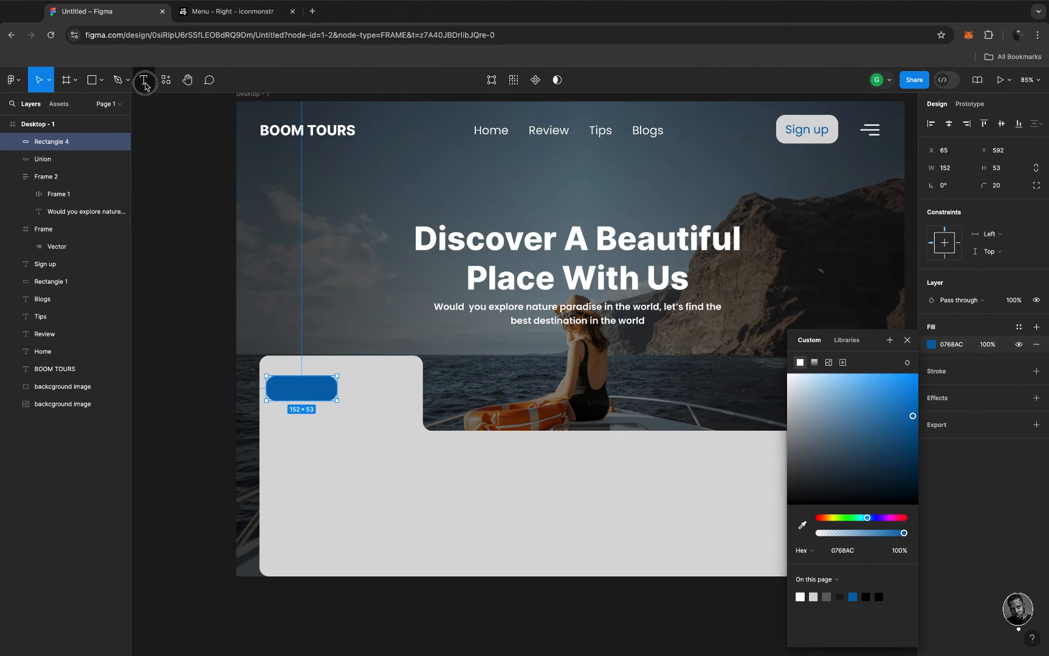
click(277, 390)
text(Fl)
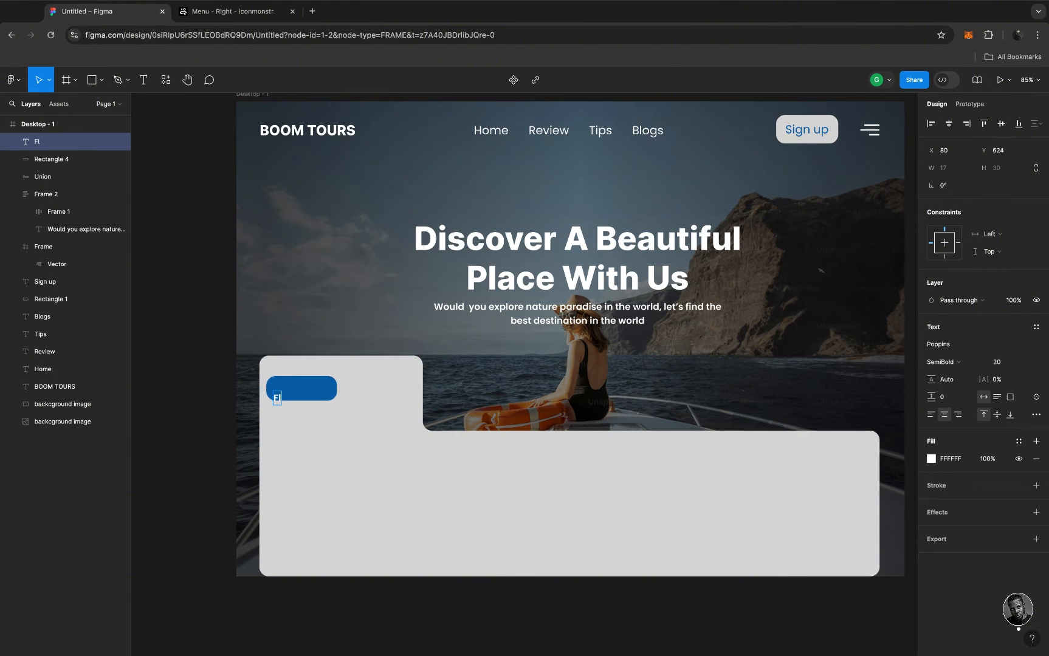
text(ight)
key(Escape)
click(280, 402)
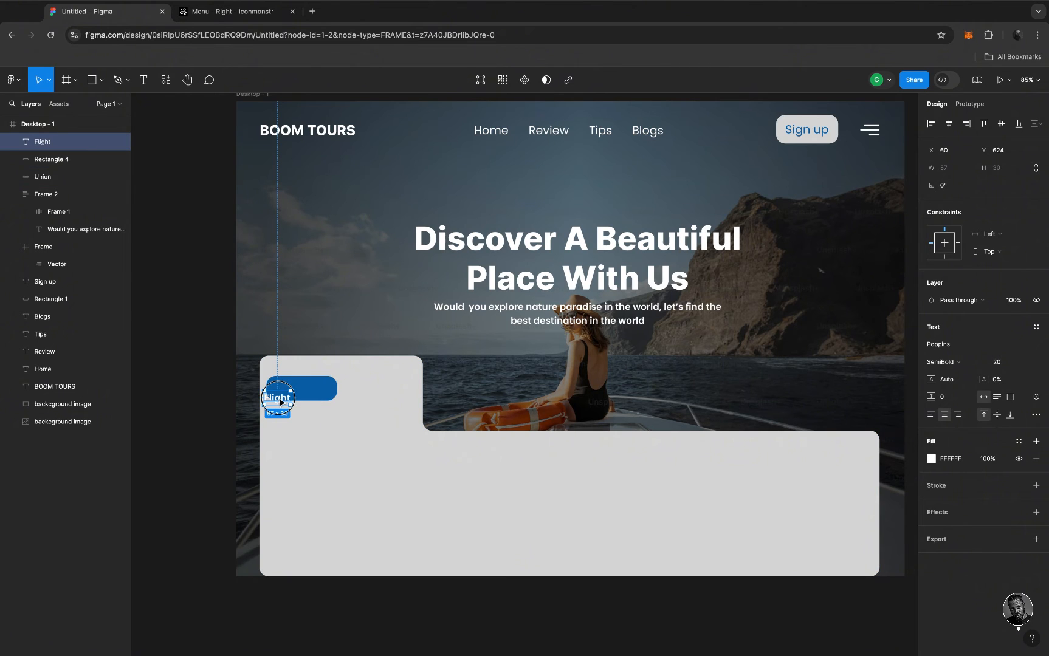
drag(280, 402, 305, 394)
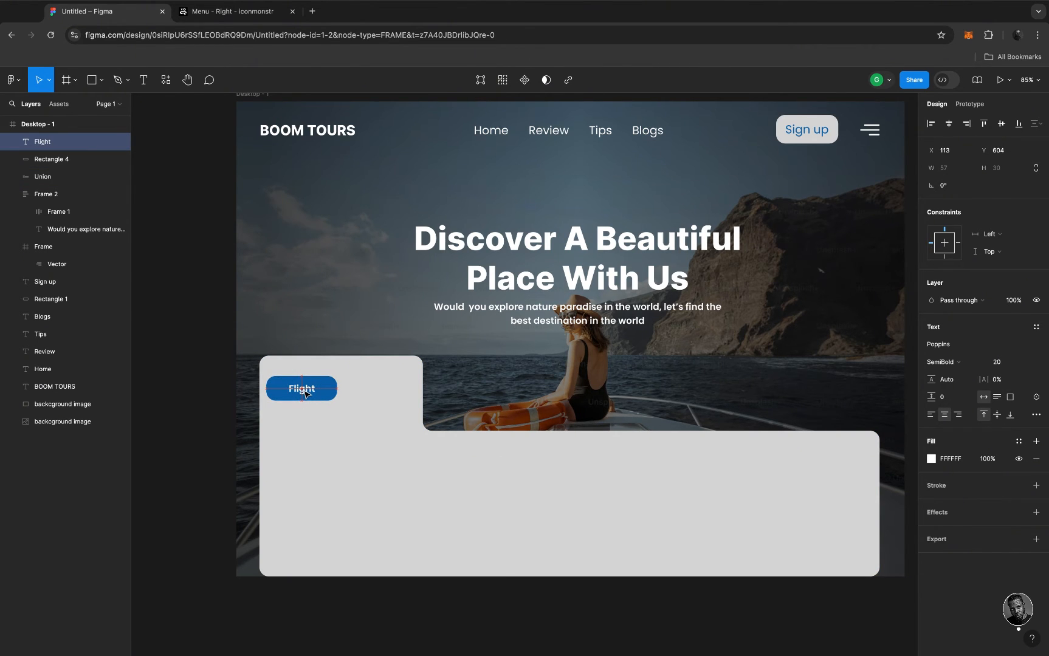
Switch to the iconmonstr site, search for "flight" and look through the matching icons
click(259, 11)
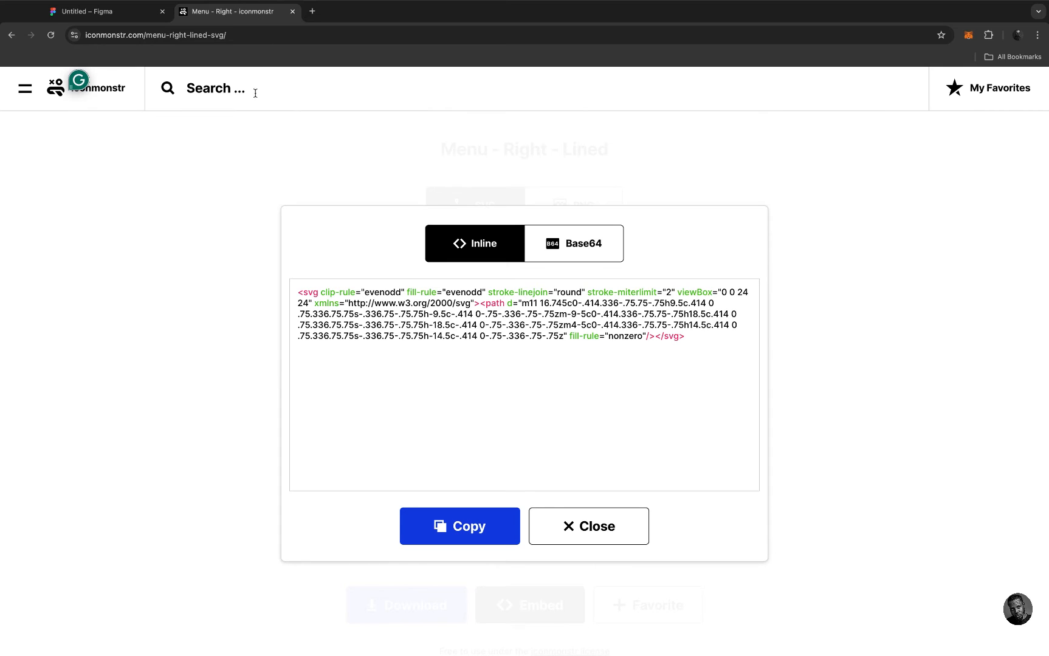
click(232, 89)
text(flight)
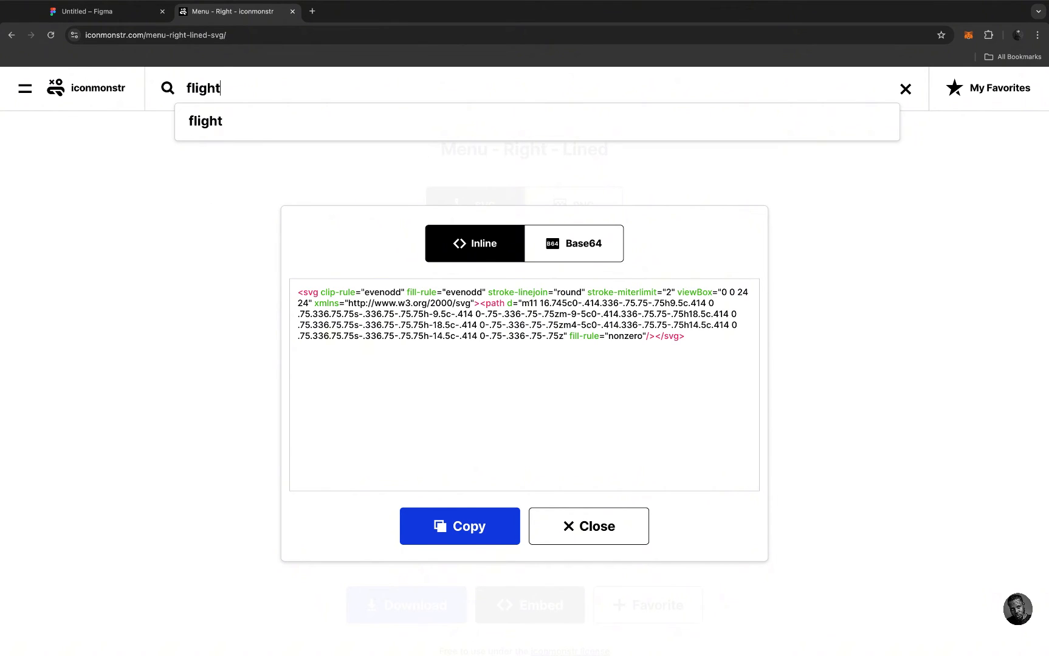
key(Return)
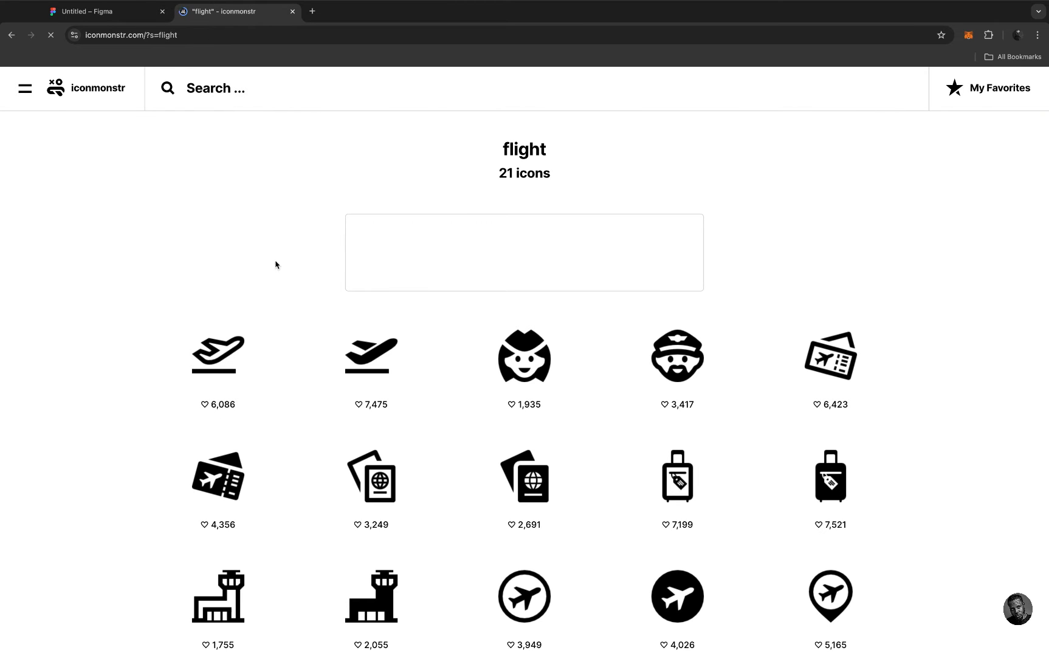
scroll(380, 376, down, 3)
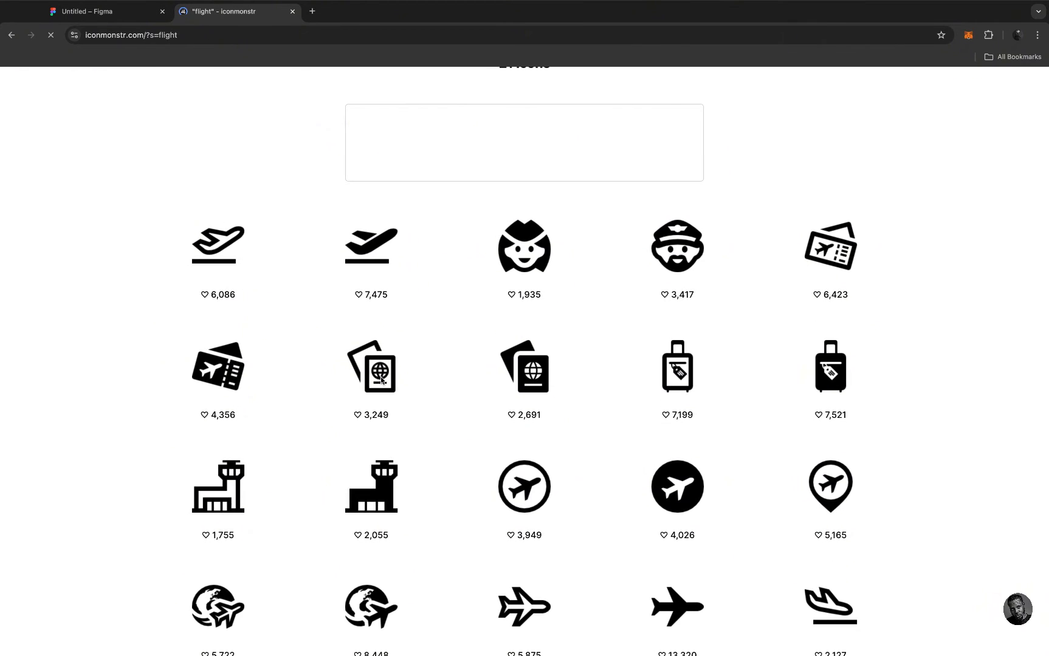
scroll(381, 380, down, 5)
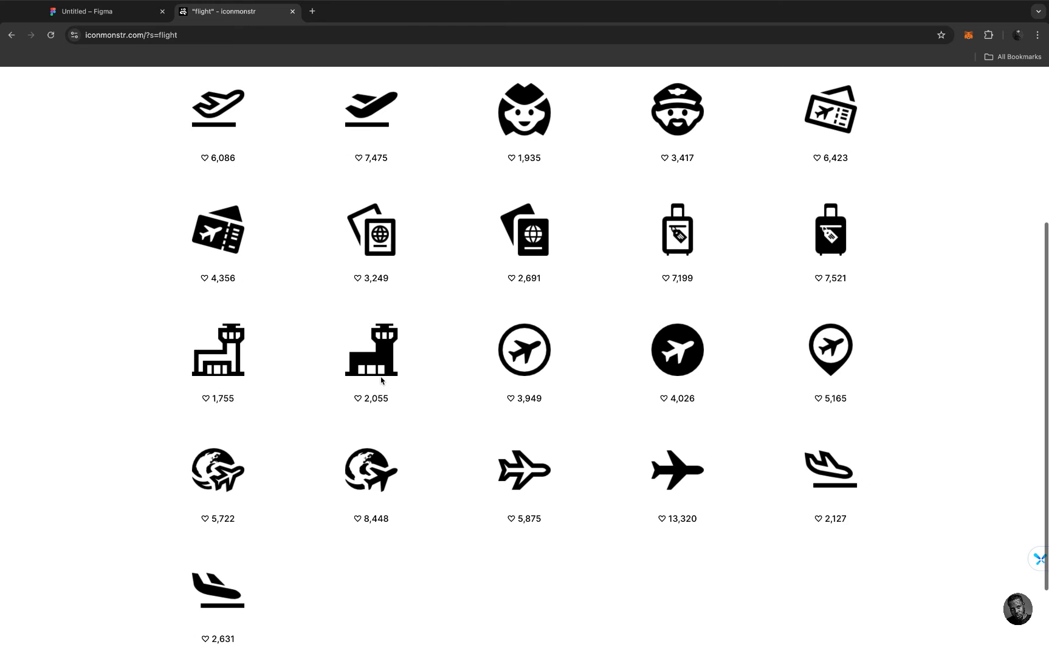
Open the solid globe-and-plane icon Airport 7 and copy its inline SVG embed code
click(369, 448)
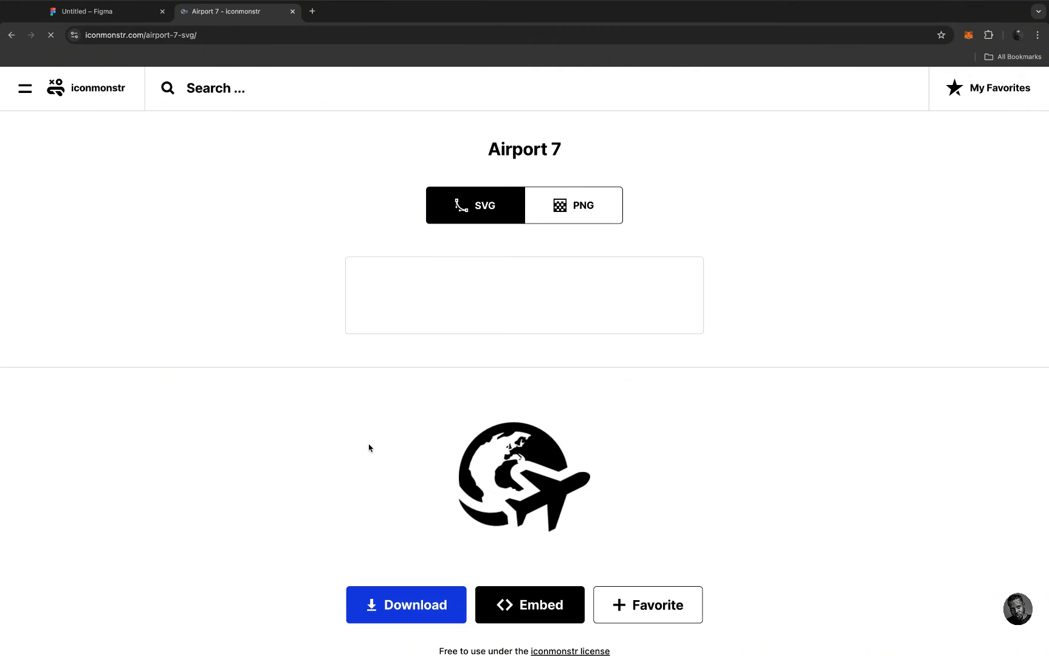
click(525, 607)
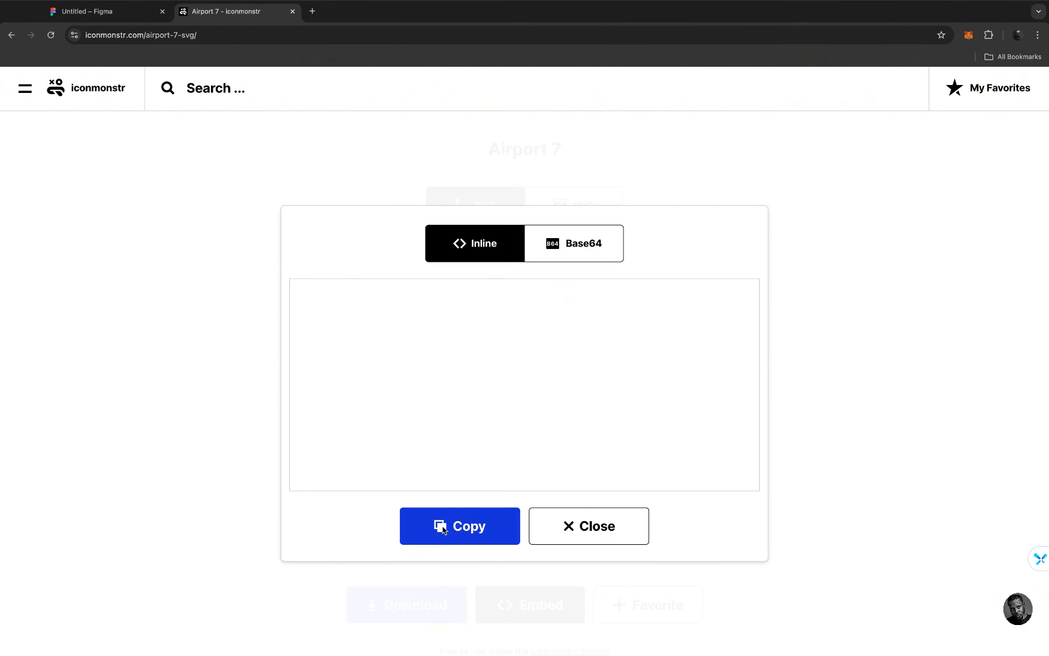
click(442, 528)
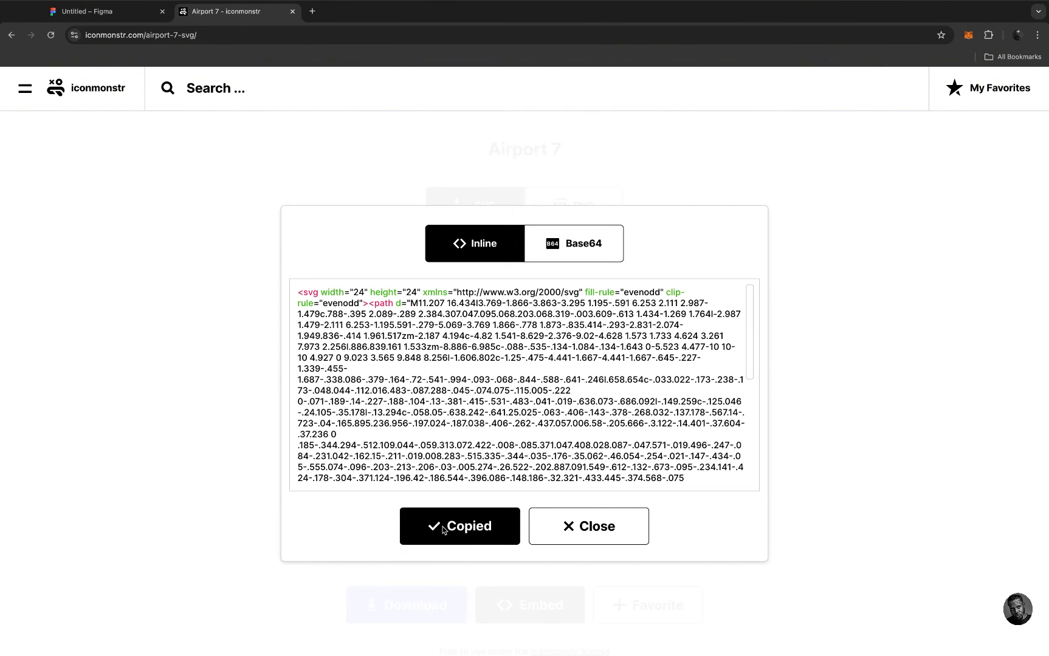
Back in the Figma file, paste the Airport 7 icon and move it into the panel's raised section at about X 328, Y 645
click(103, 18)
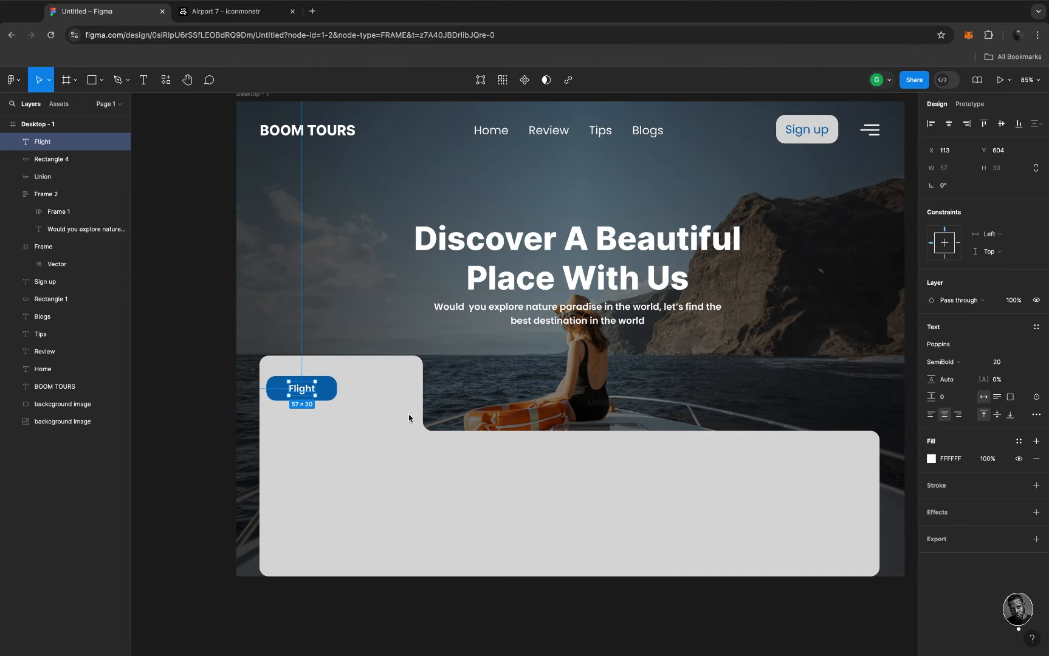
click(381, 448)
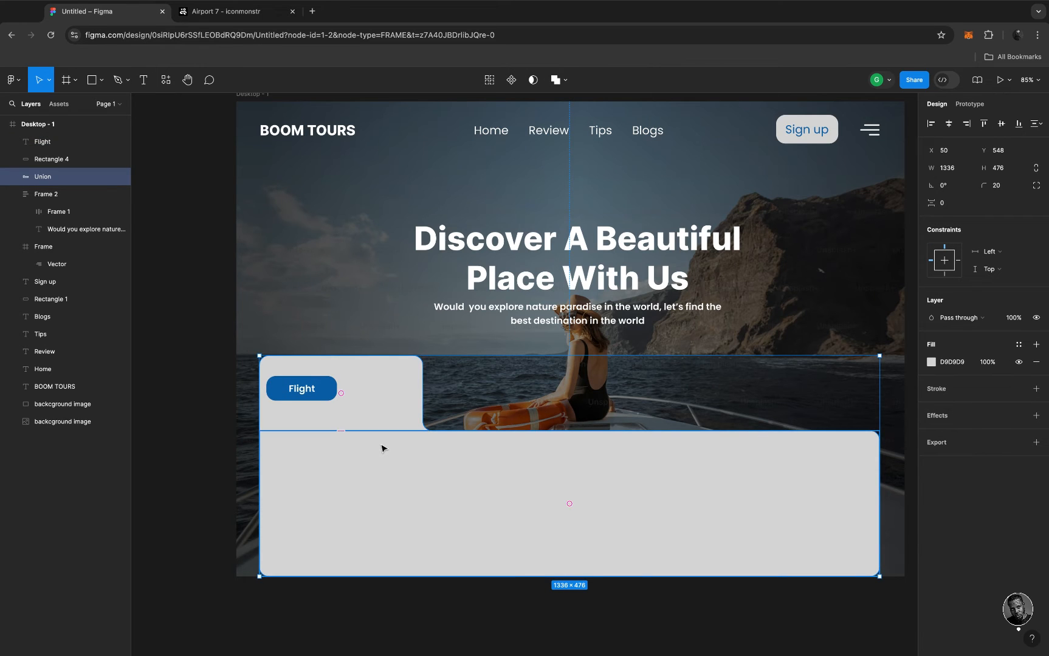
key(ctrl+v)
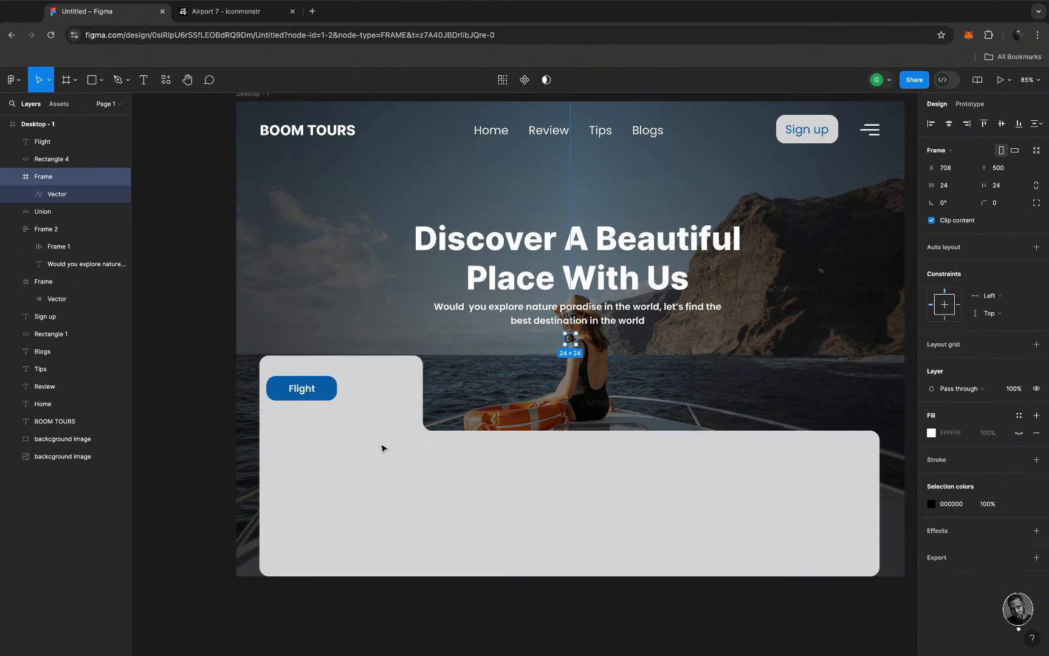
click(571, 340)
drag(571, 340, 394, 406)
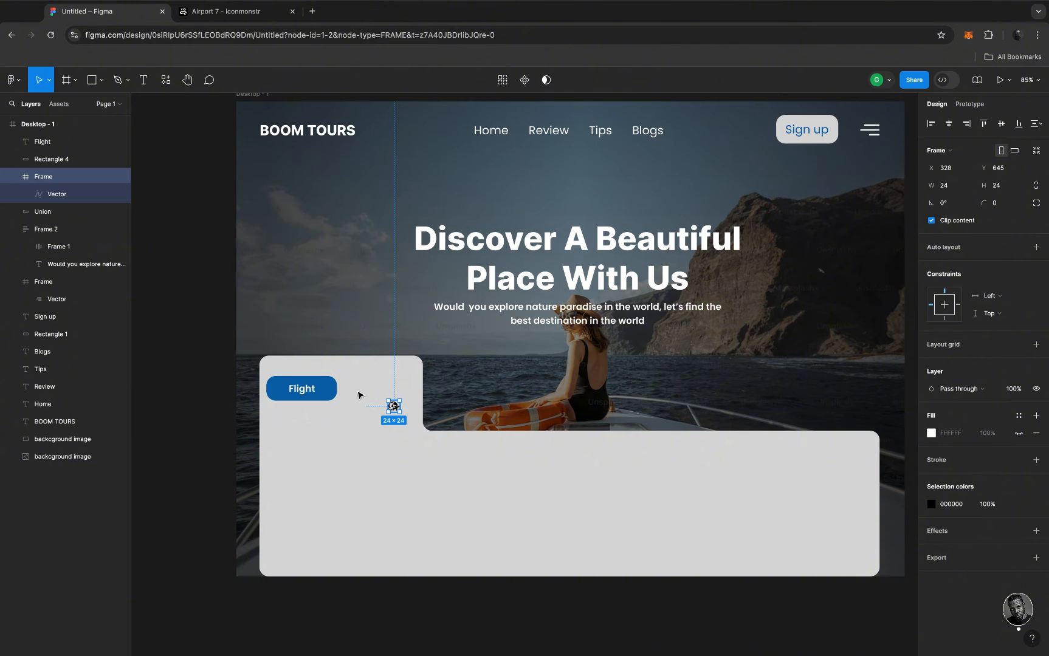
Centre the Flight label horizontally on its blue button and wrap both in an auto layout frame whose width hugs its contents
click(302, 391)
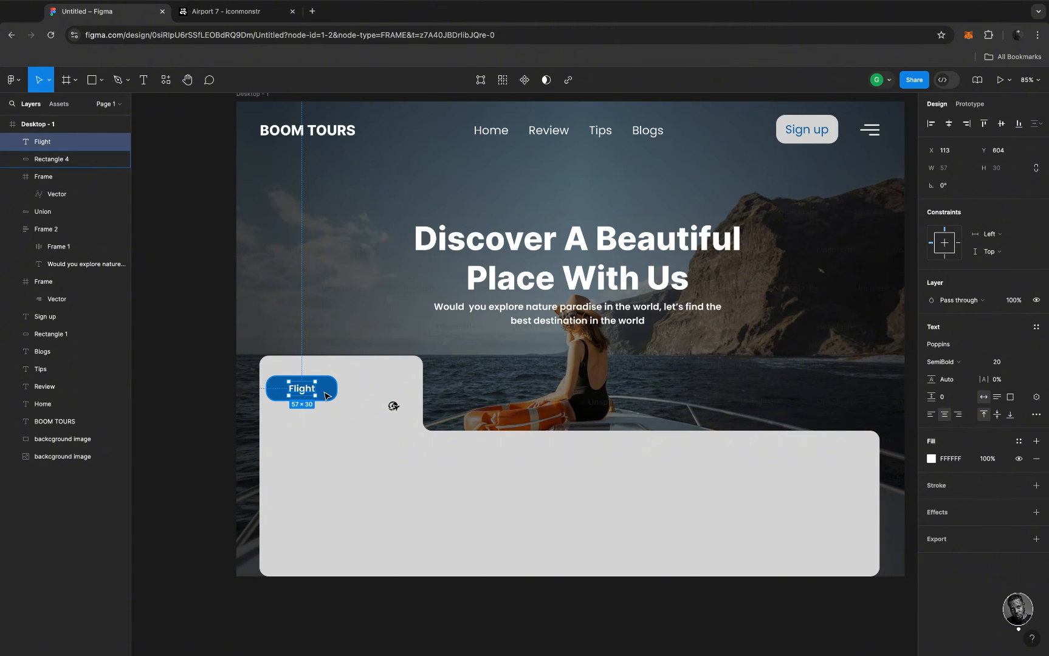
shift+click(326, 396)
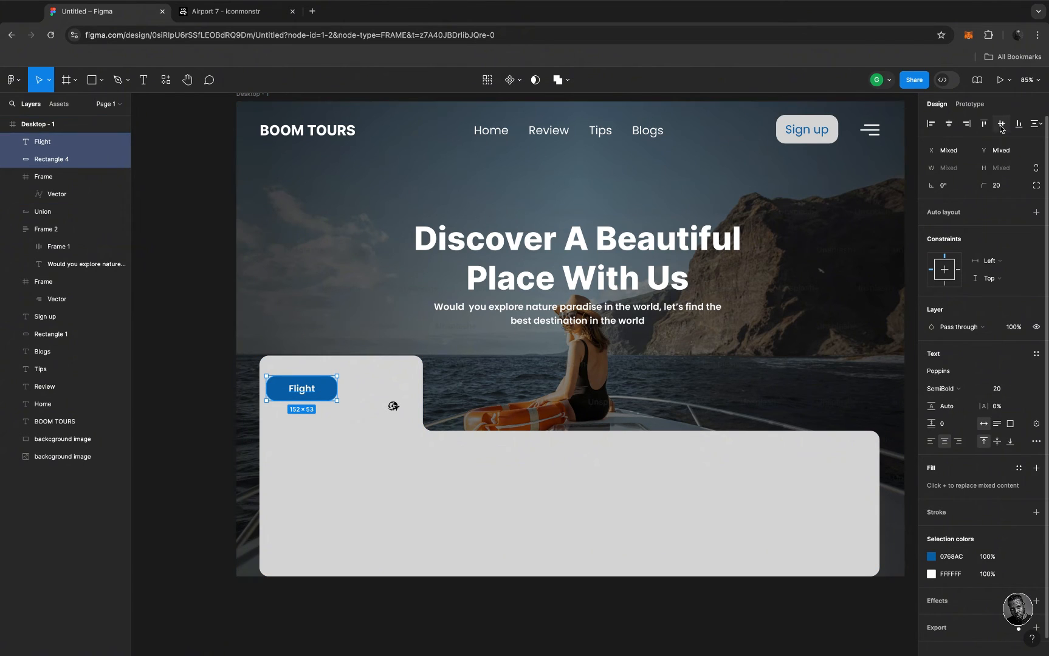
click(948, 124)
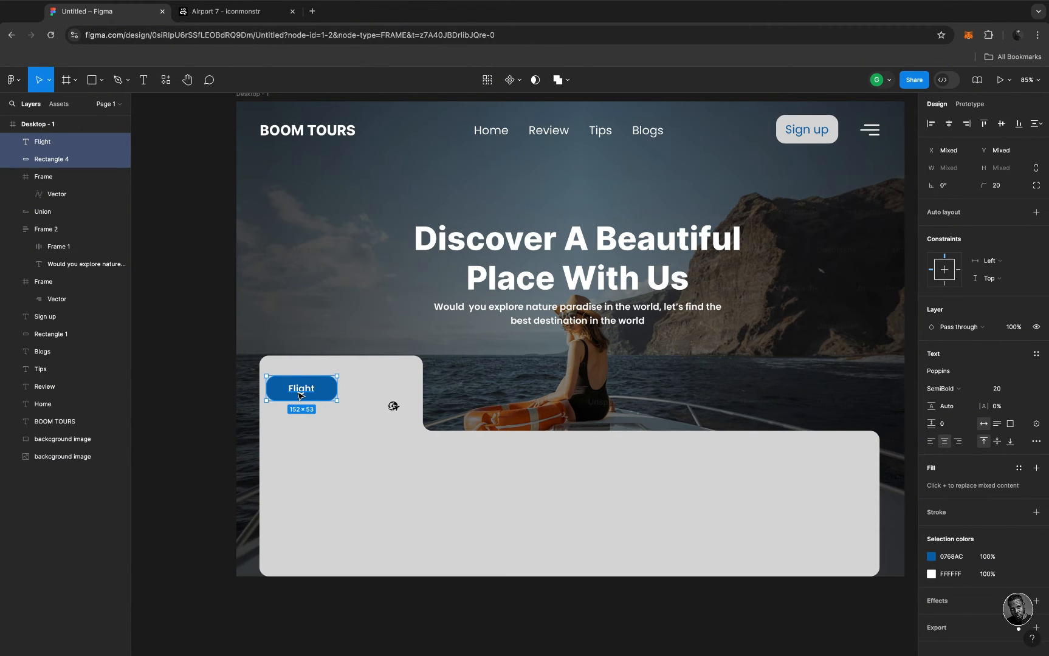
key(shift+a)
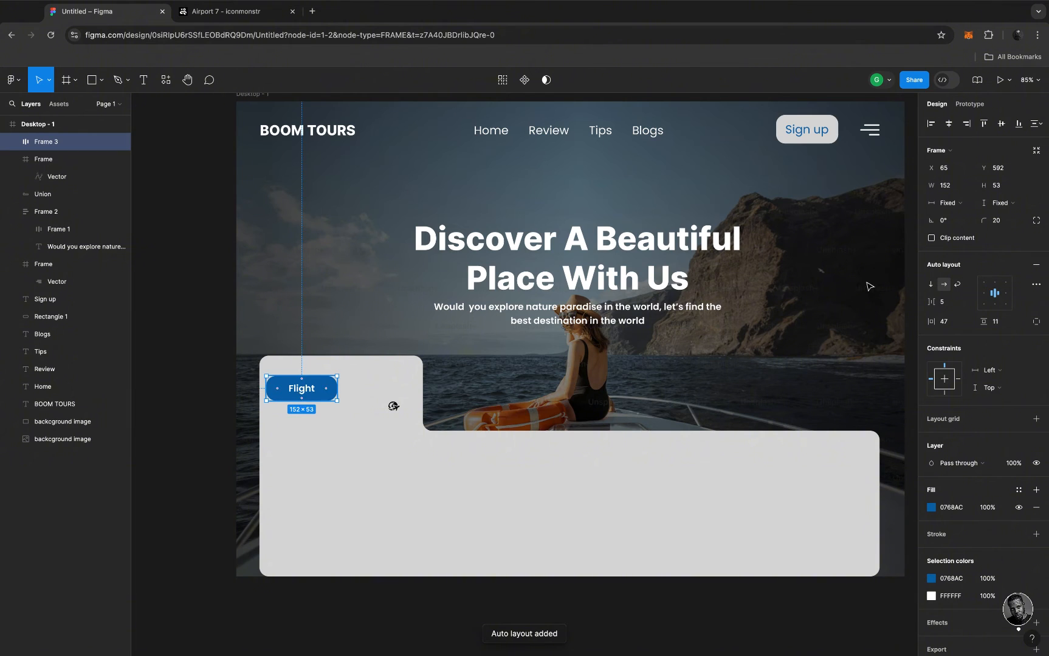
click(962, 205)
click(967, 216)
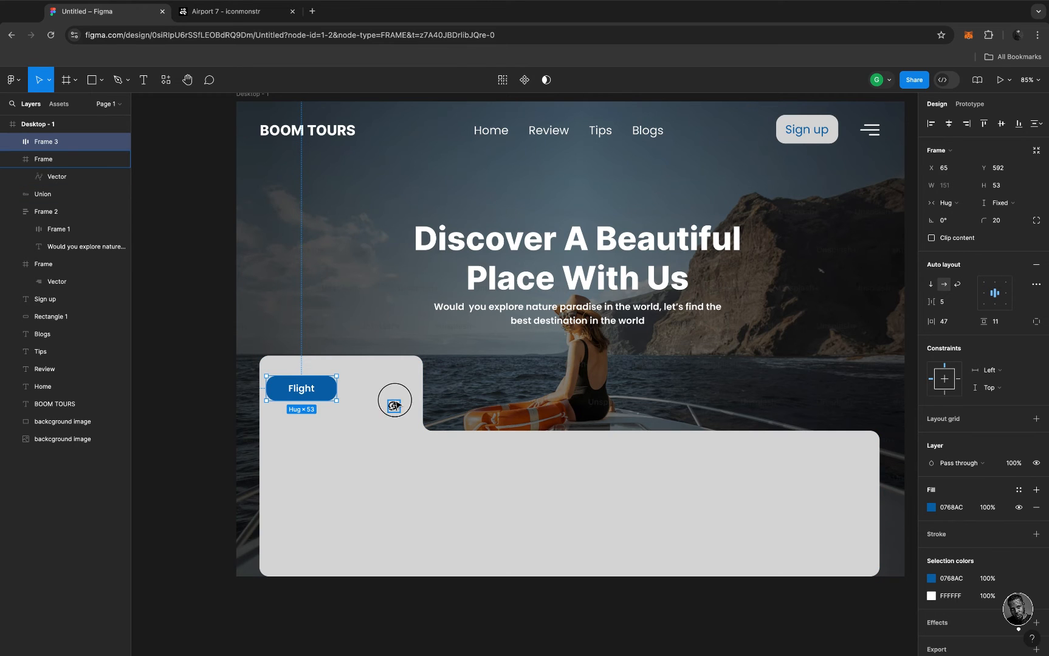
Enlarge the pasted globe-and-plane icon to 40 × 40
click(393, 405)
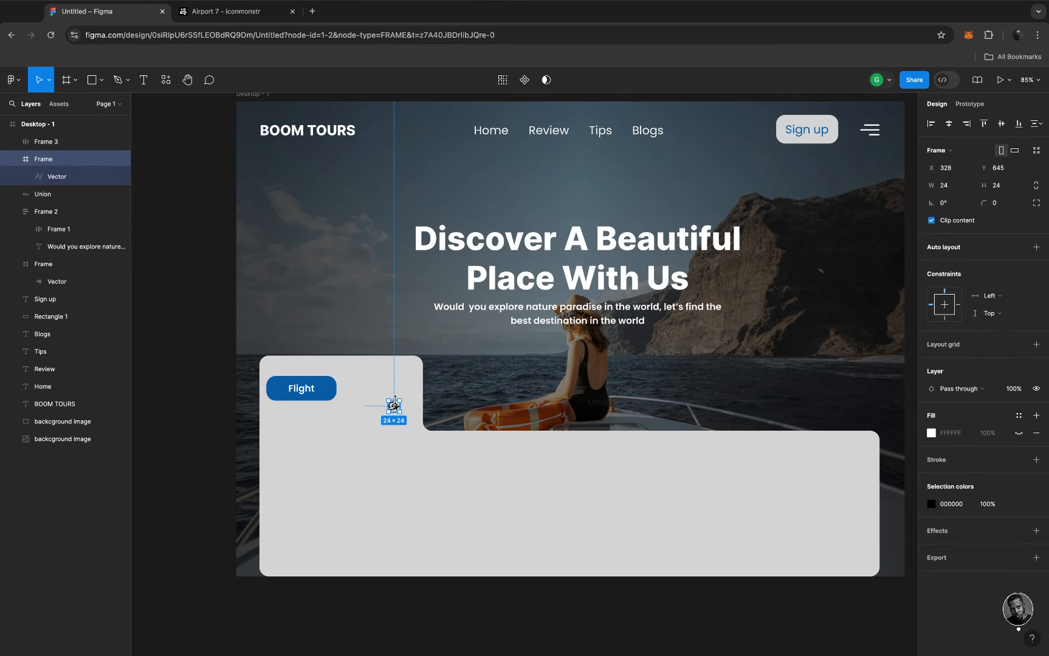
click(954, 190)
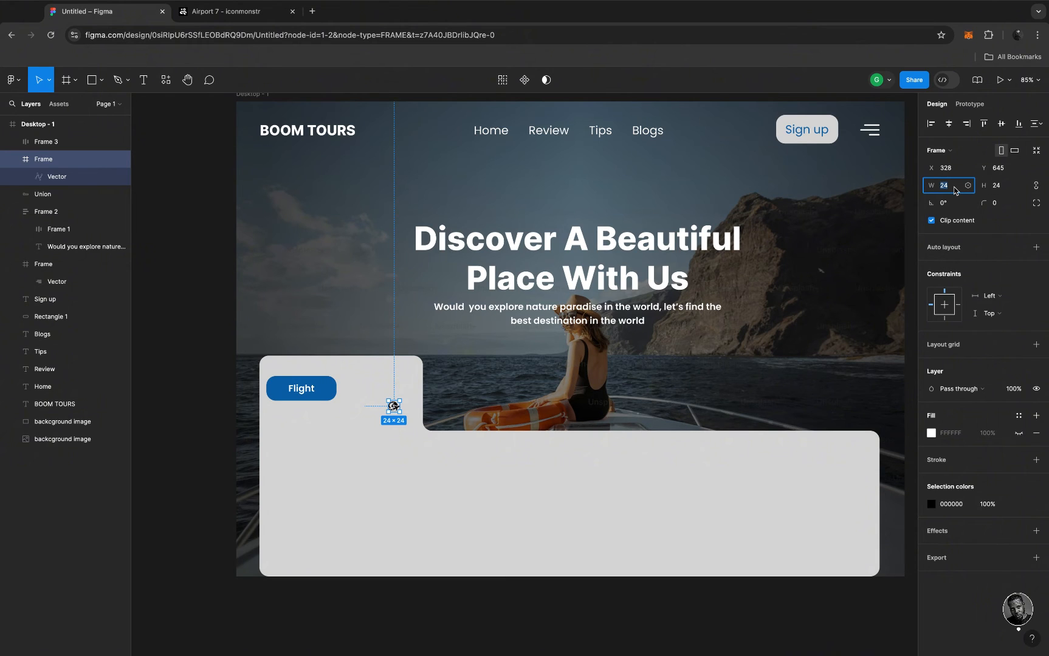
key(Return)
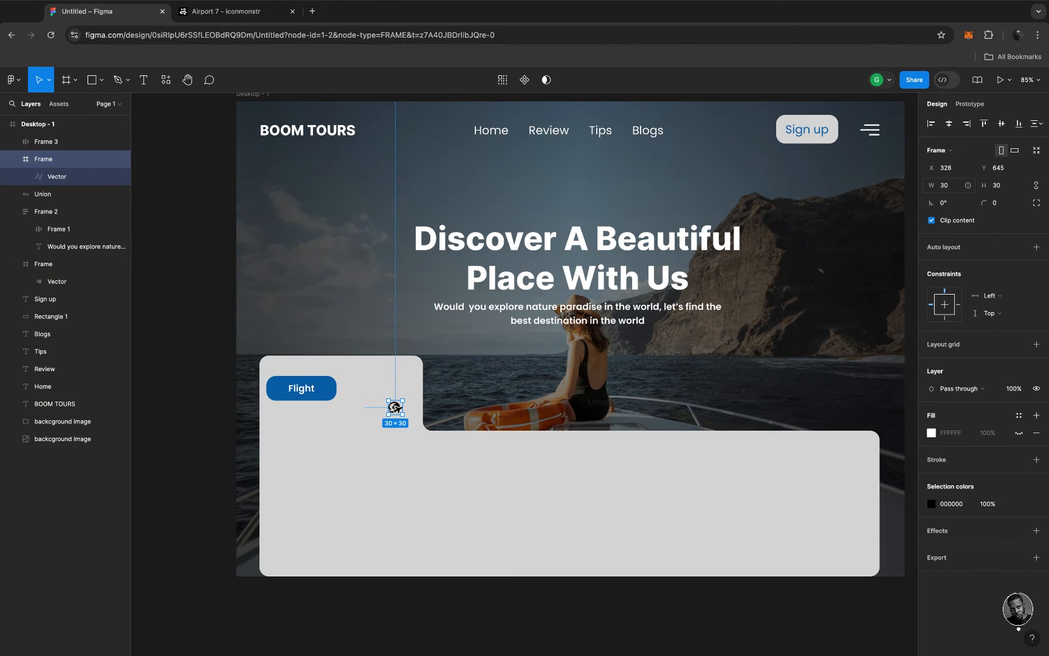
click(952, 188)
key(Return)
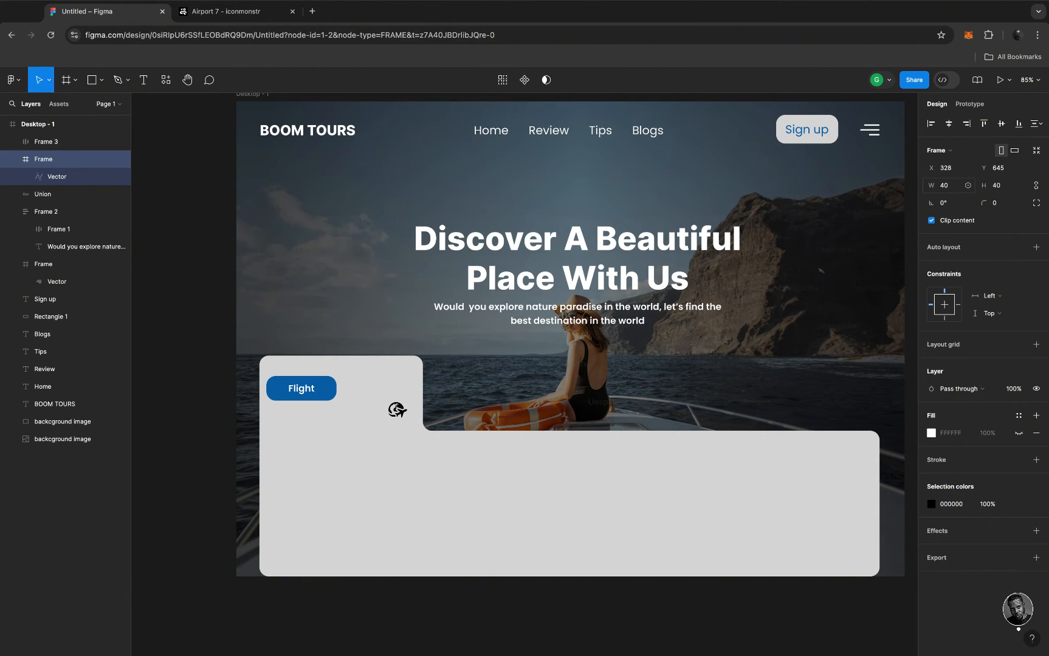
click(932, 433)
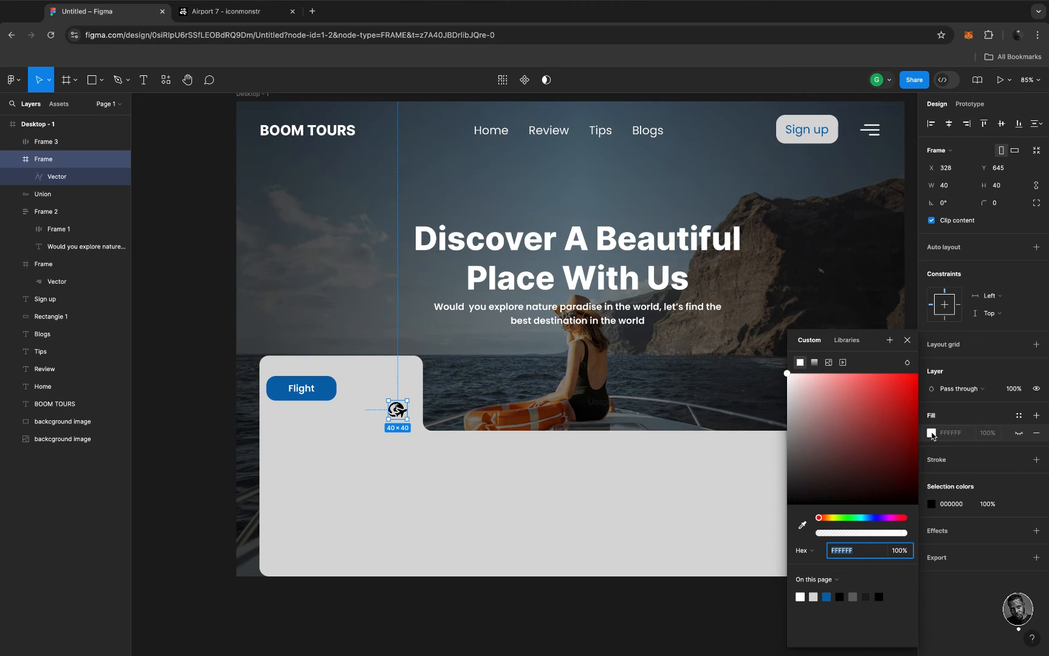
click(800, 595)
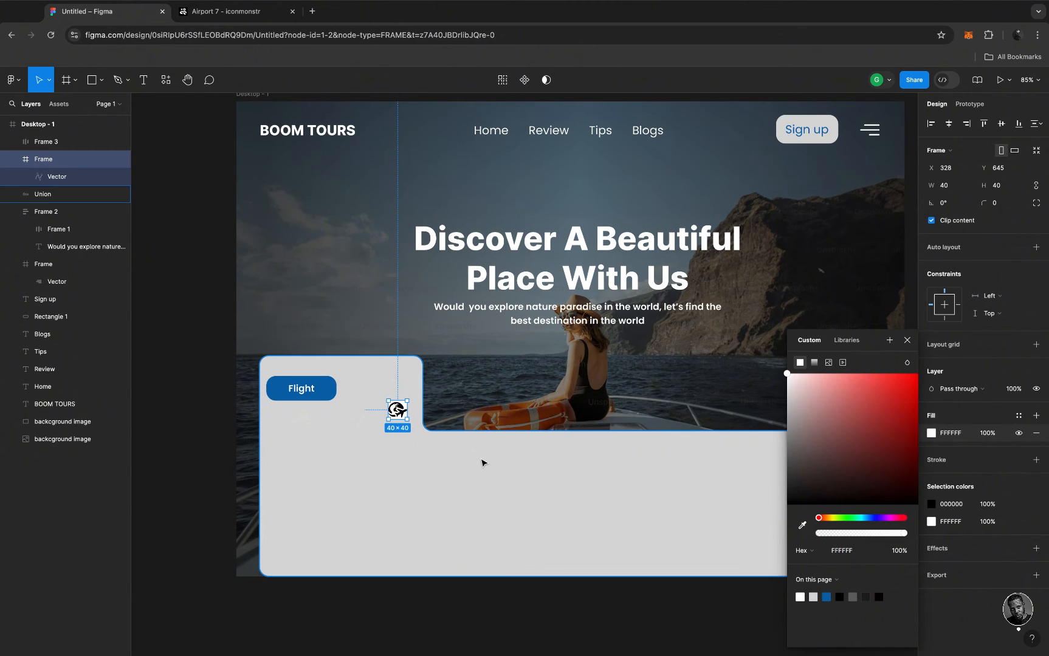
key(ctrl+z)
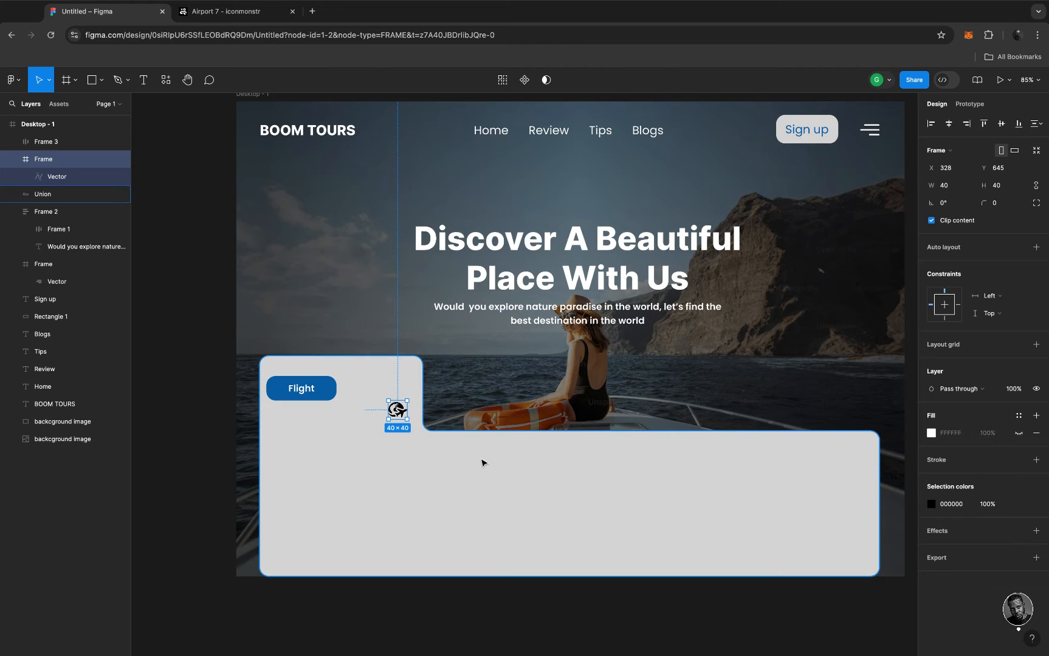
Change the globe-and-plane icon's black colour to white FFFFFF and select the vector inside its frame
click(931, 503)
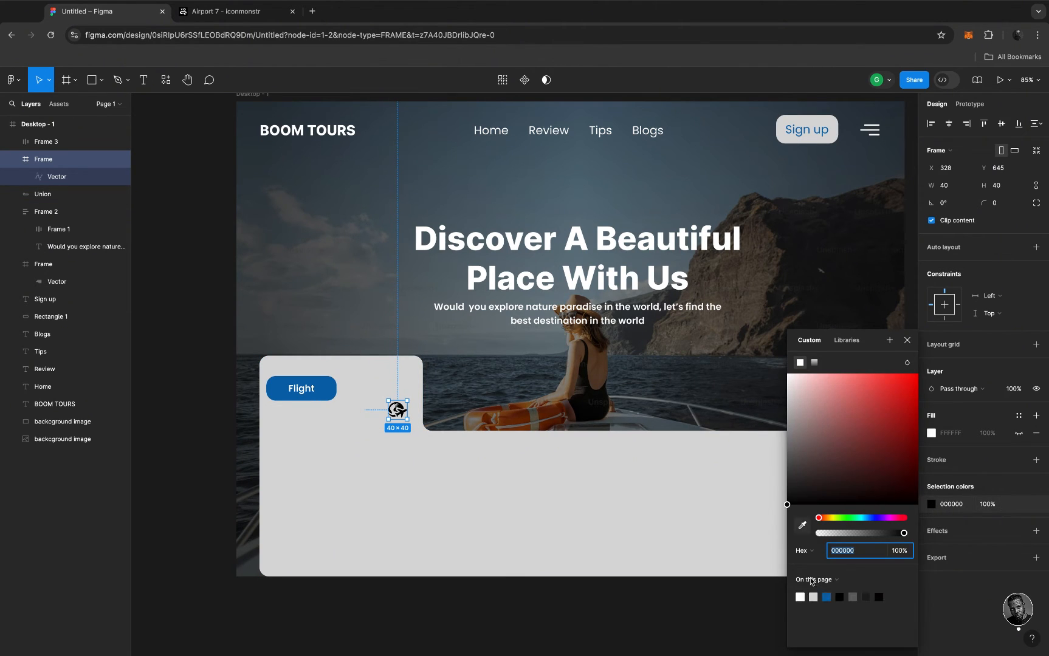
click(800, 596)
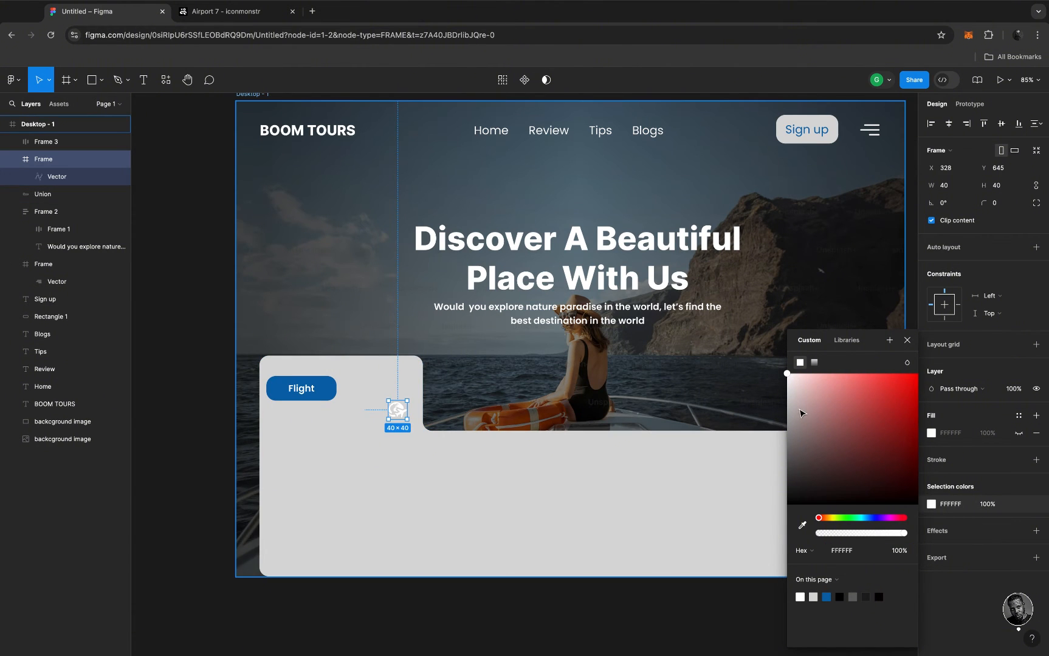
click(907, 342)
key(Return)
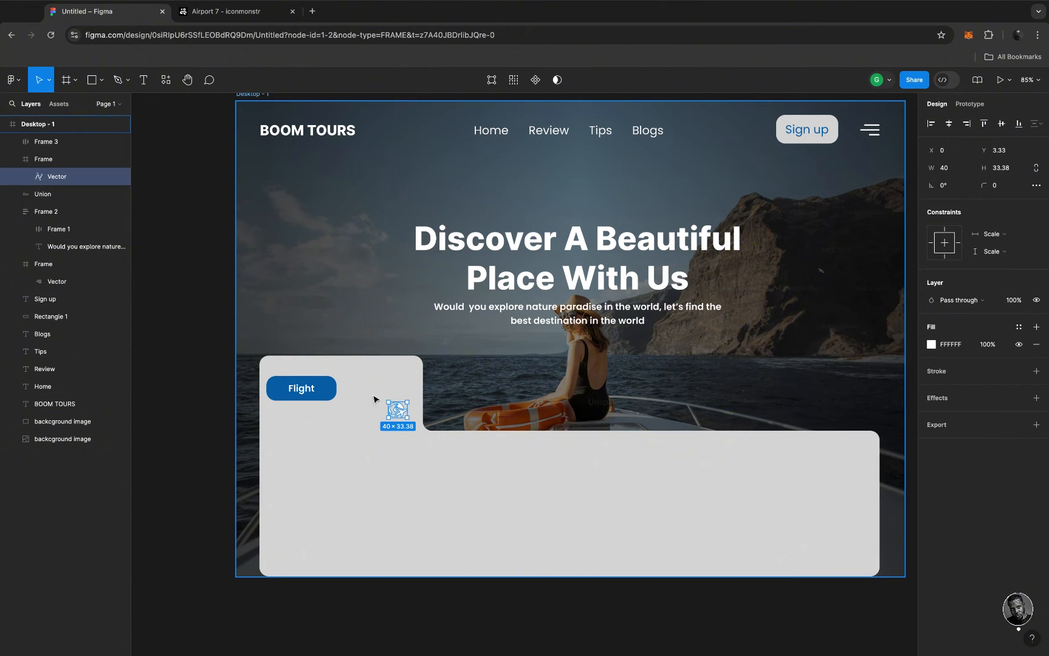
Move the white globe-and-plane icon into the Flight button's auto layout frame, in front of the Flight label
key(Escape)
key(Escape)
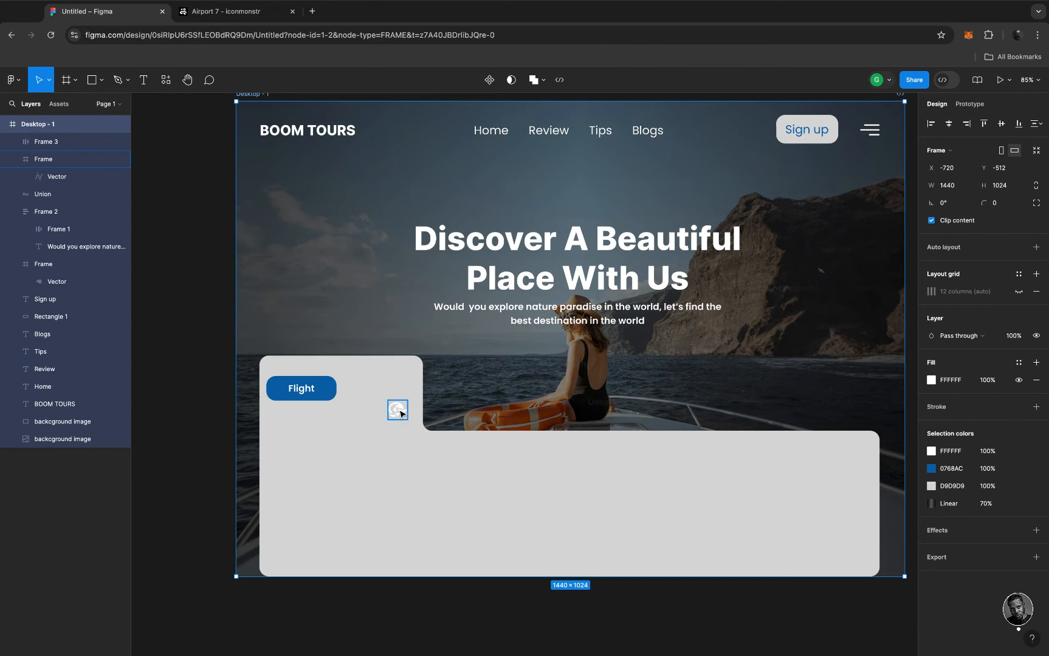
click(399, 411)
drag(399, 411, 378, 411)
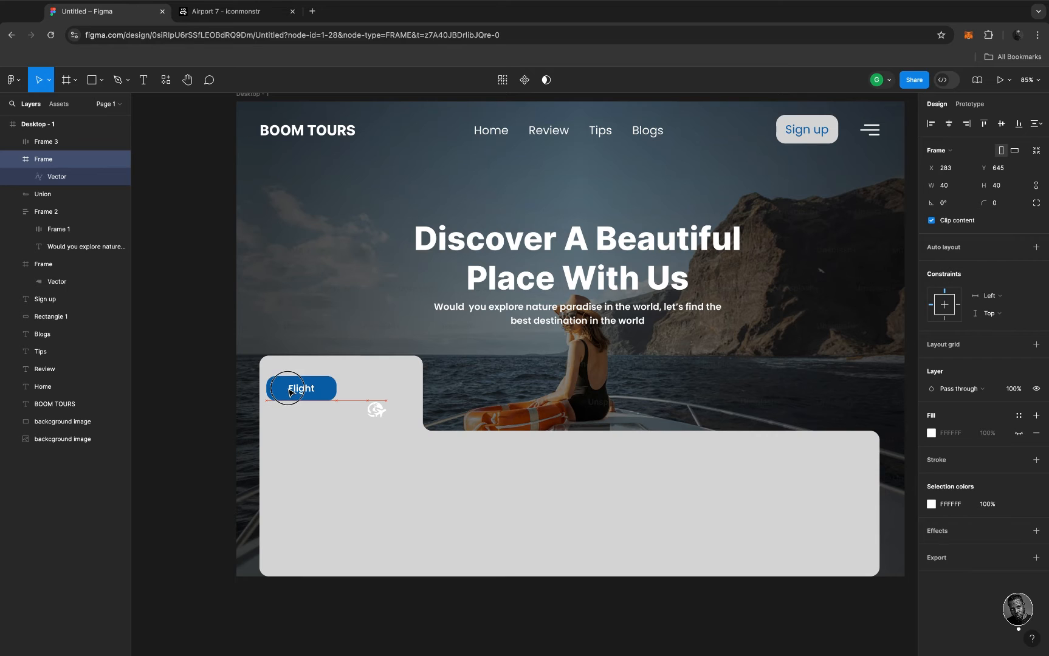
drag(291, 392, 283, 388)
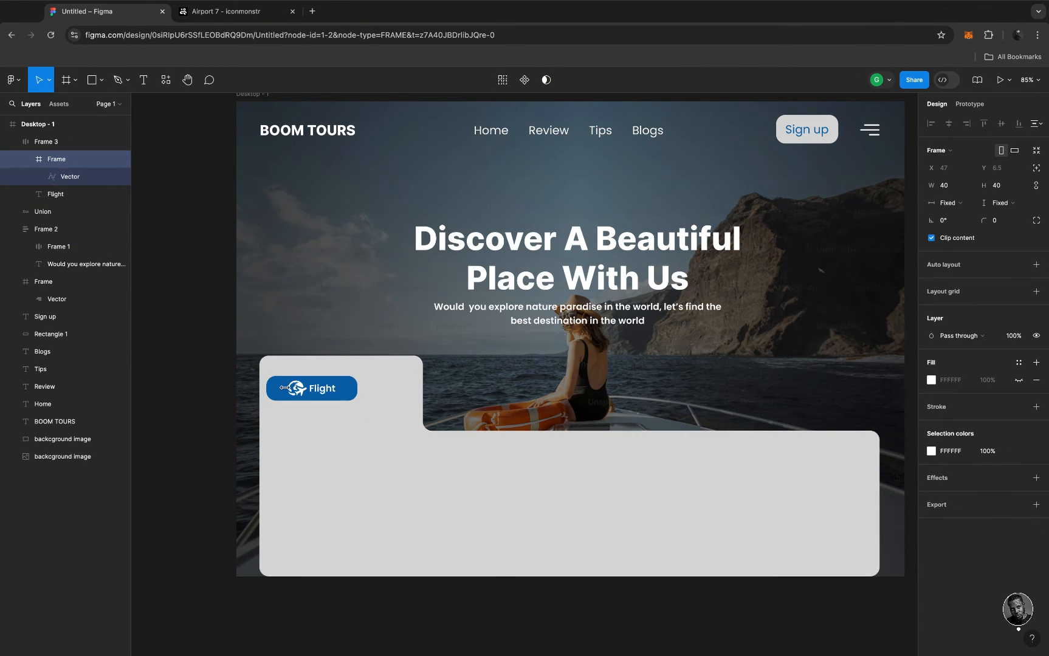
click(381, 398)
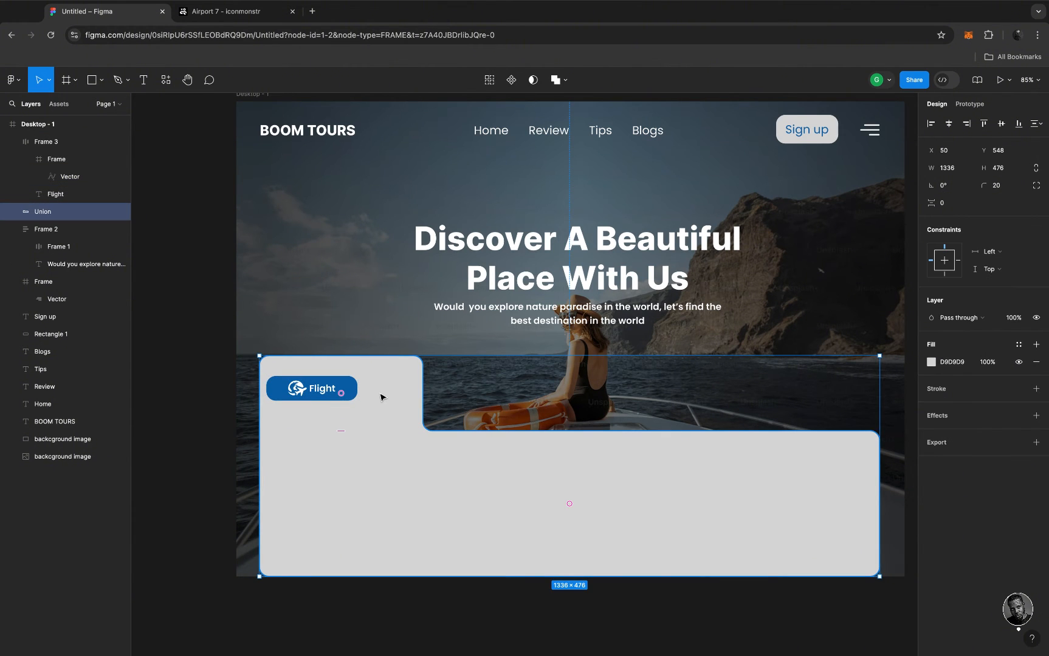
Resize the Flight button to 140 × 43
scroll(381, 401, down, 3)
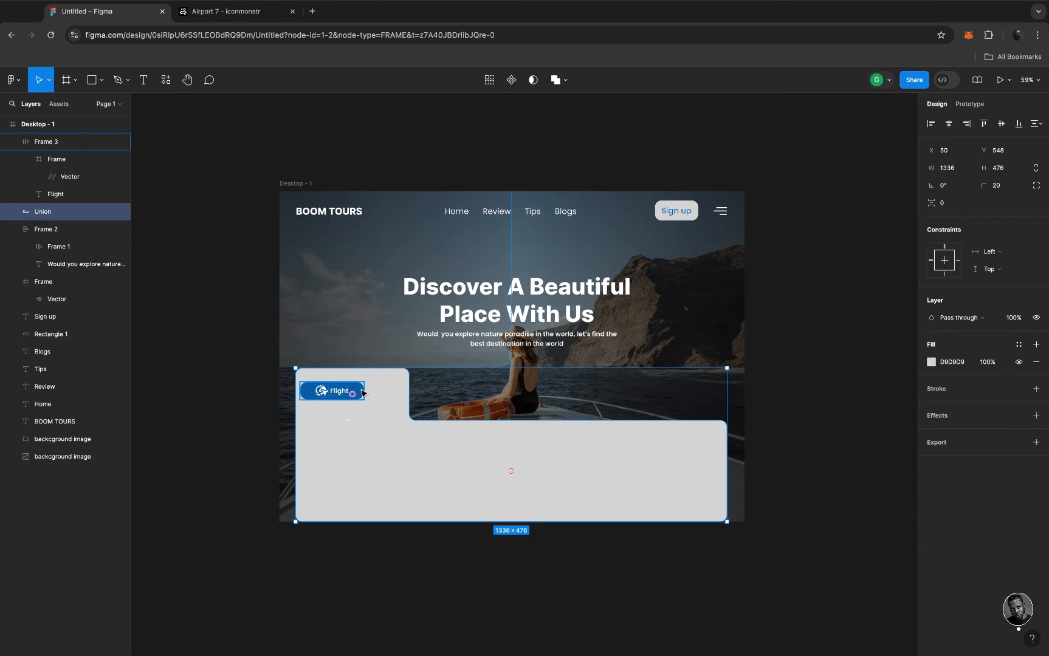
click(362, 393)
scroll(362, 394, up, 5)
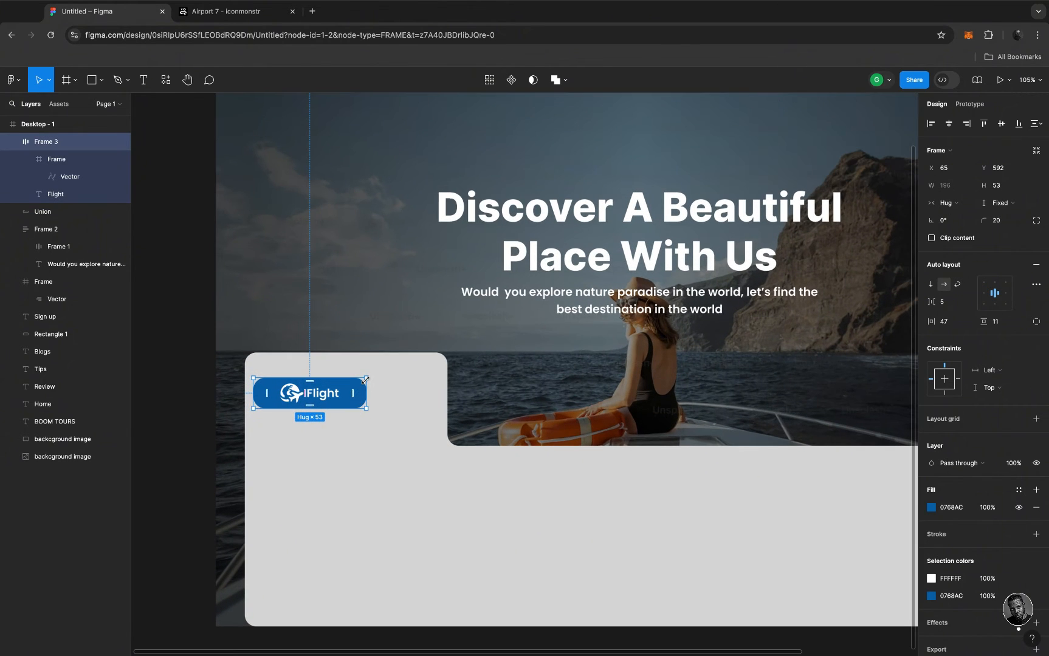
drag(366, 380, 295, 406)
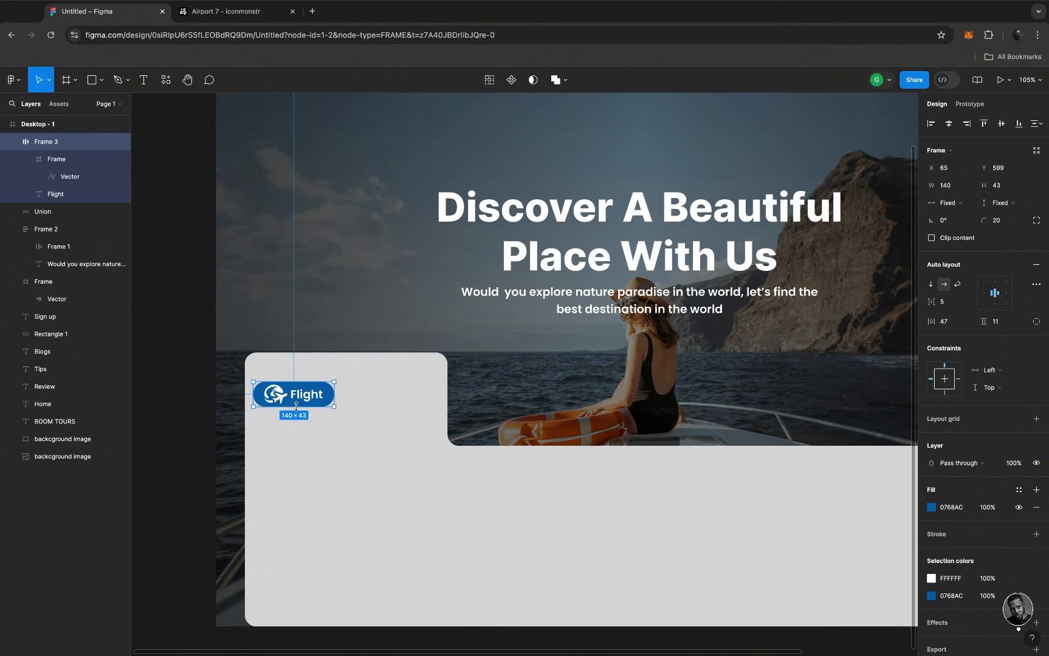
click(361, 396)
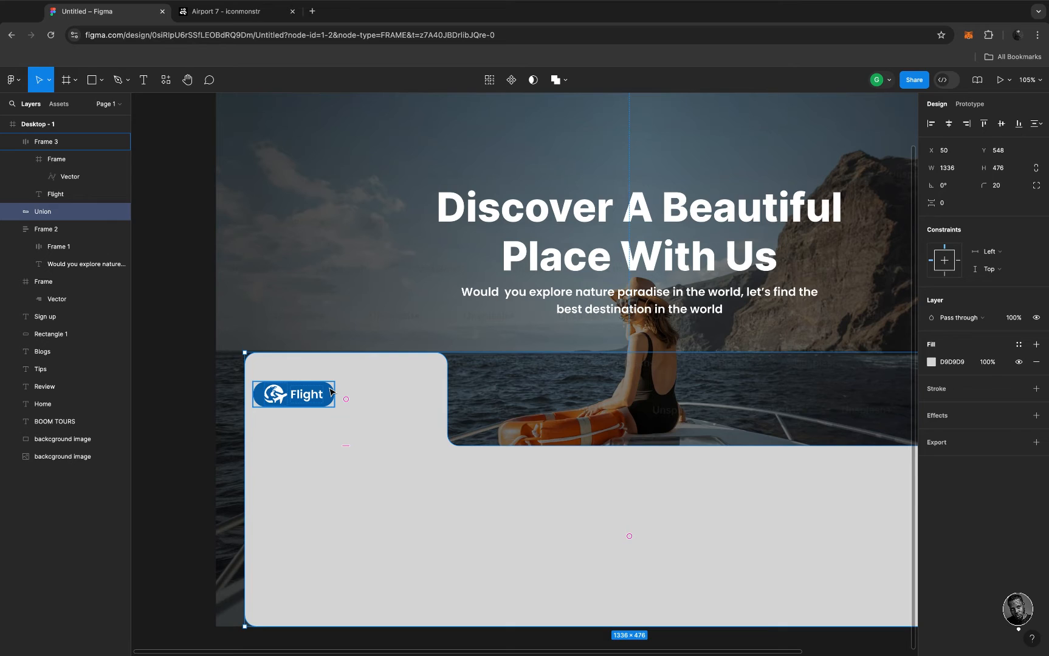
Set the Flight button's corner radius to 10
click(331, 392)
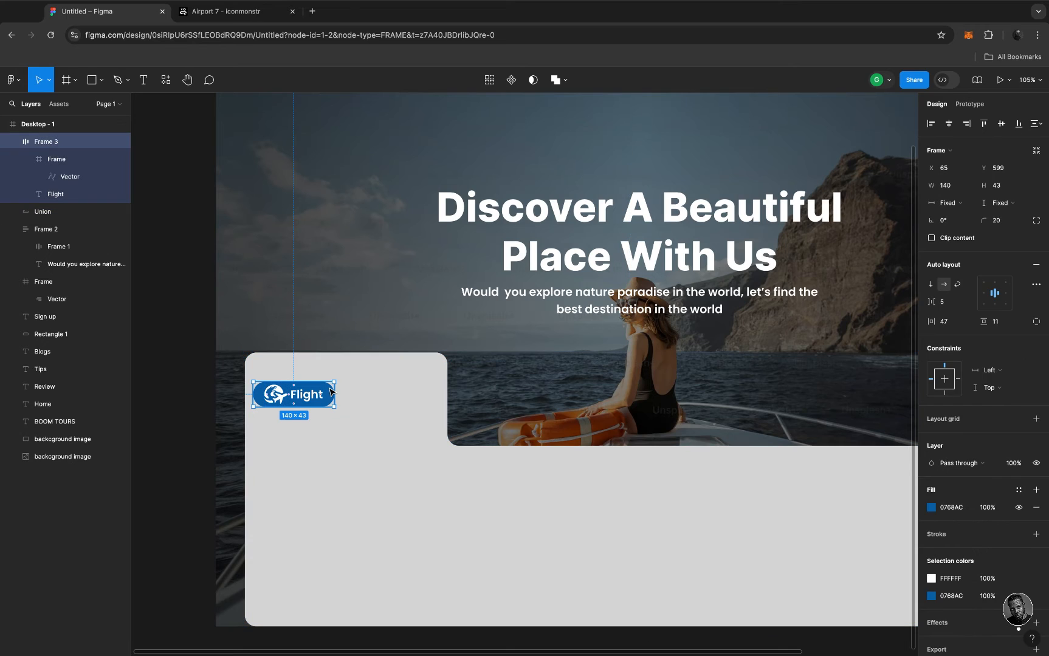
click(1008, 225)
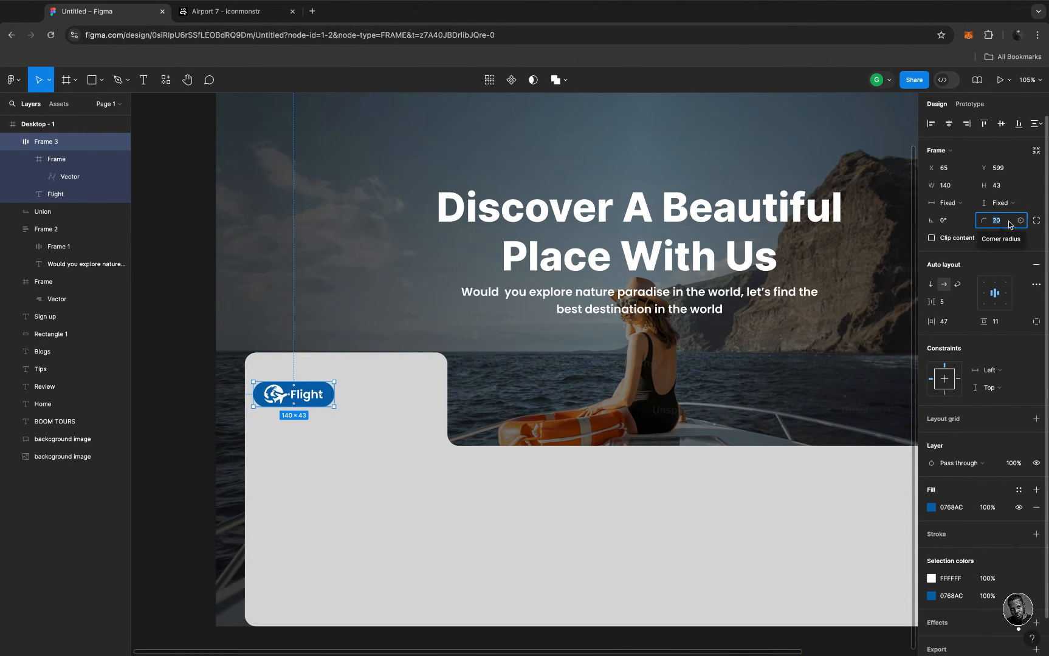
text(10)
key(Return)
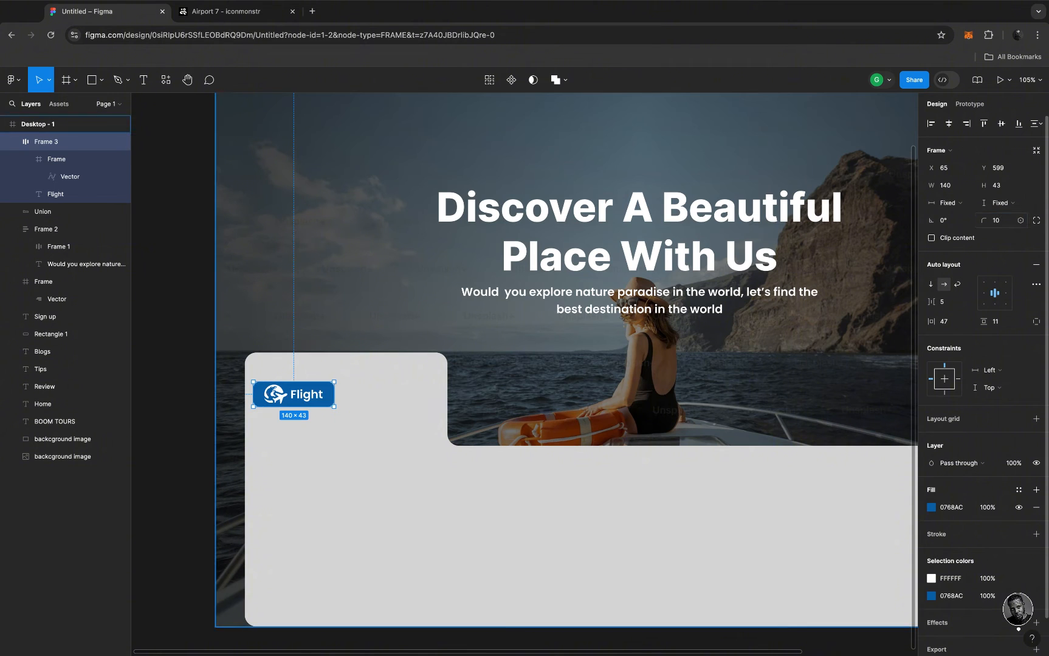
click(387, 411)
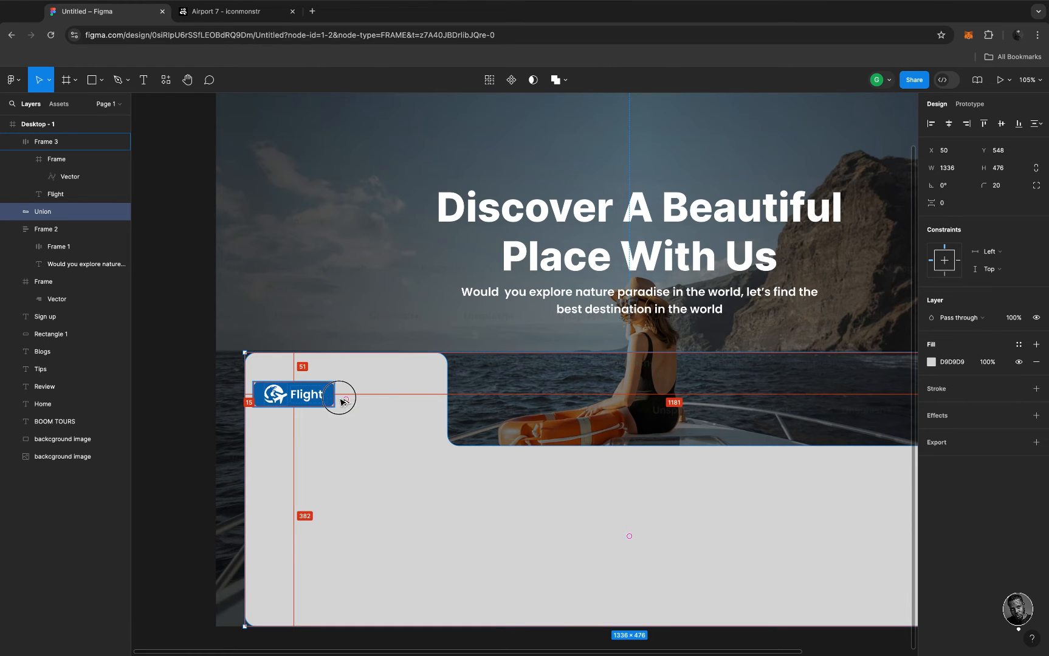
drag(339, 403, 408, 399)
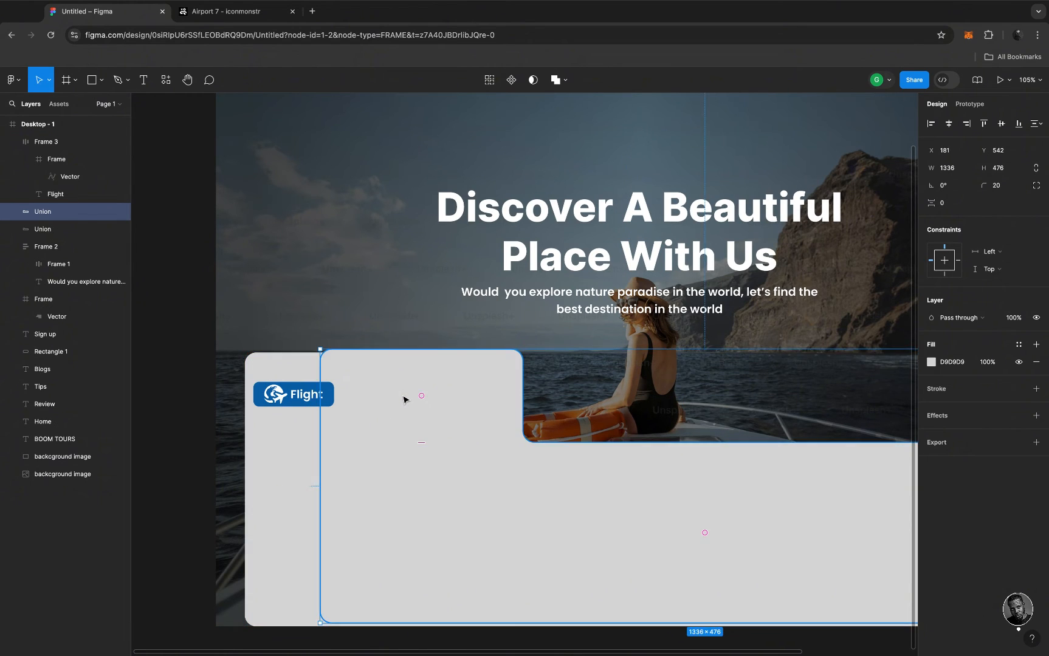
key(super+z)
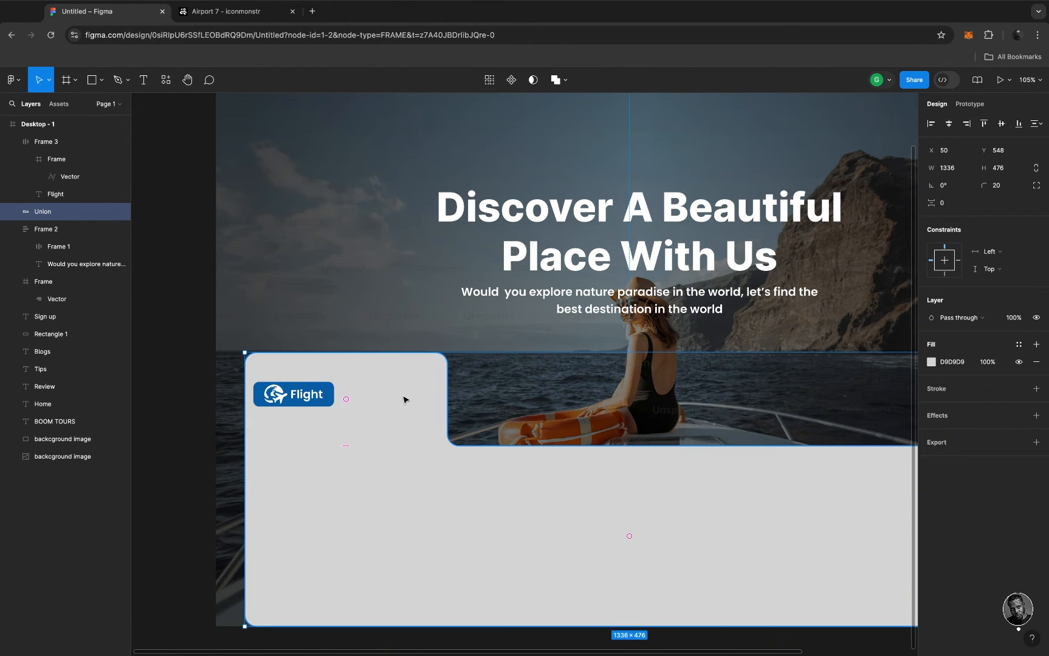
Duplicate the Flight button beside the original at about X 247, Y 599, and move both buttons slightly up
click(327, 397)
drag(327, 397, 432, 397)
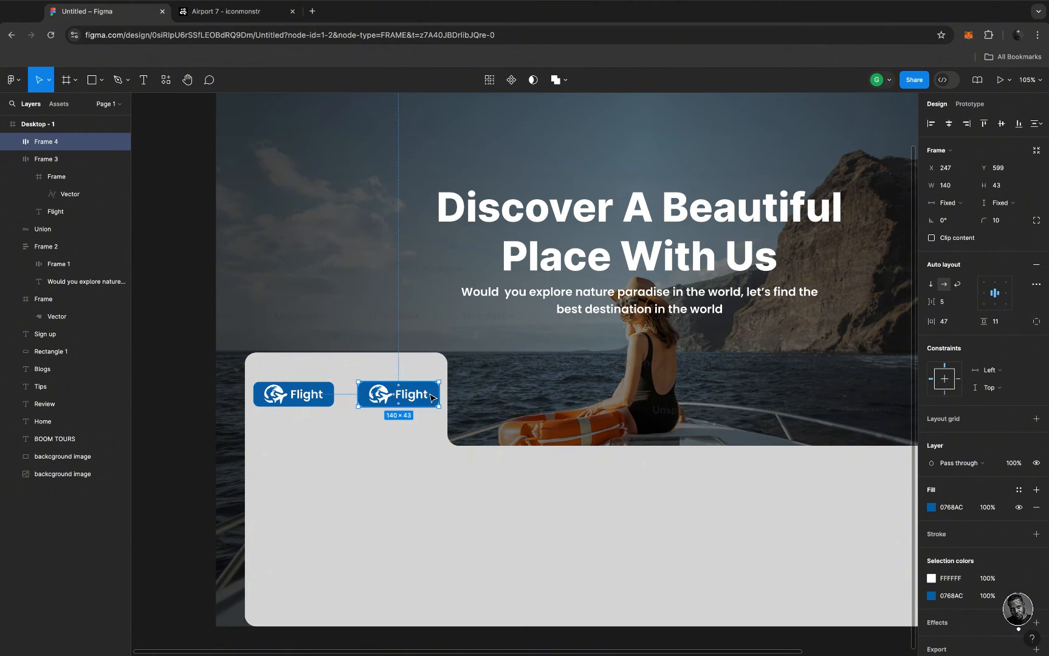
shift+click(304, 393)
drag(303, 393, 302, 381)
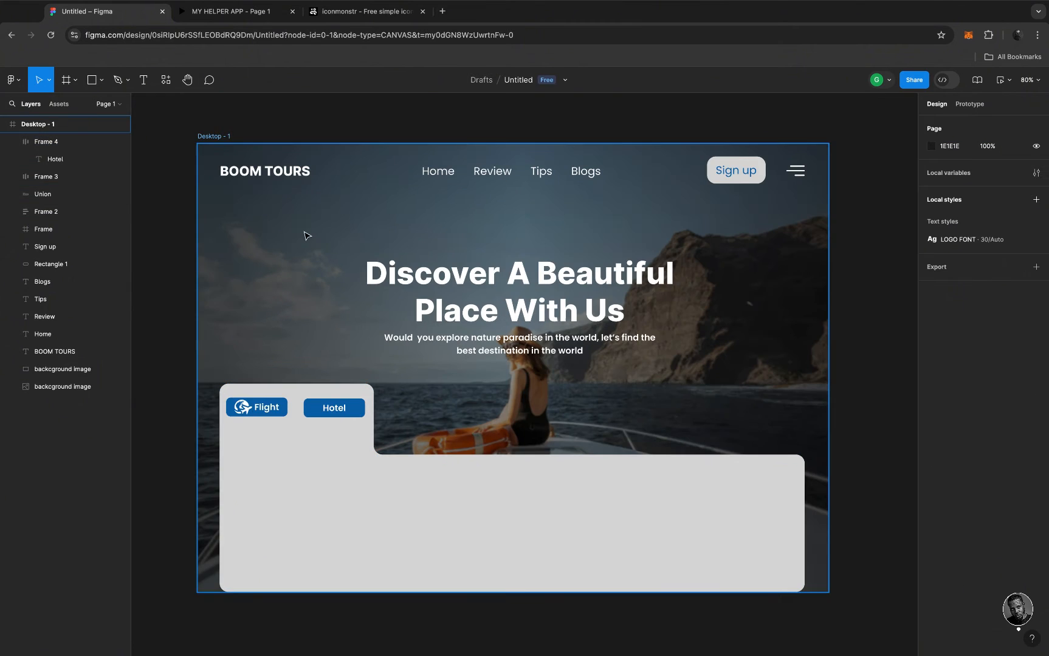
Switch to the iconmonstr website and search its icons for "hotel"
click(362, 12)
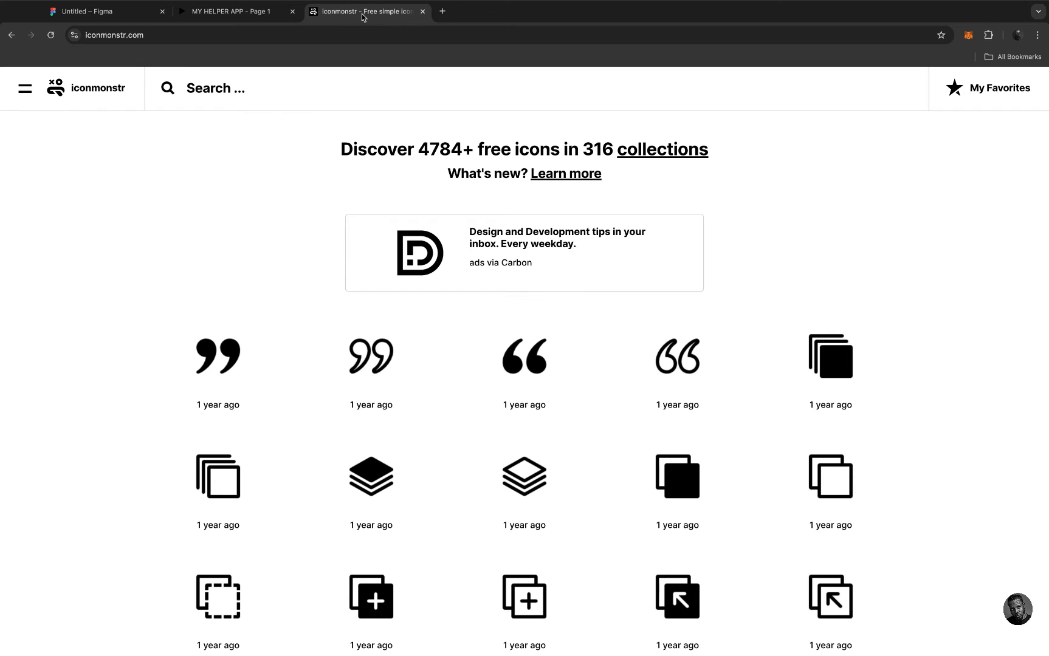
text(hotel)
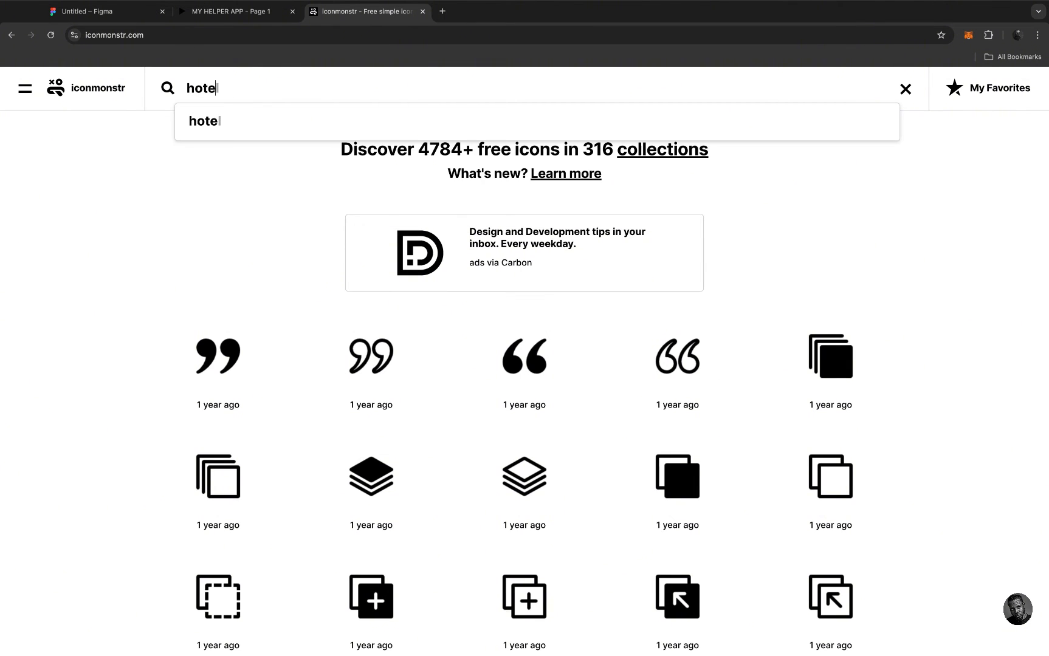
key(Return)
scroll(414, 409, down, 2)
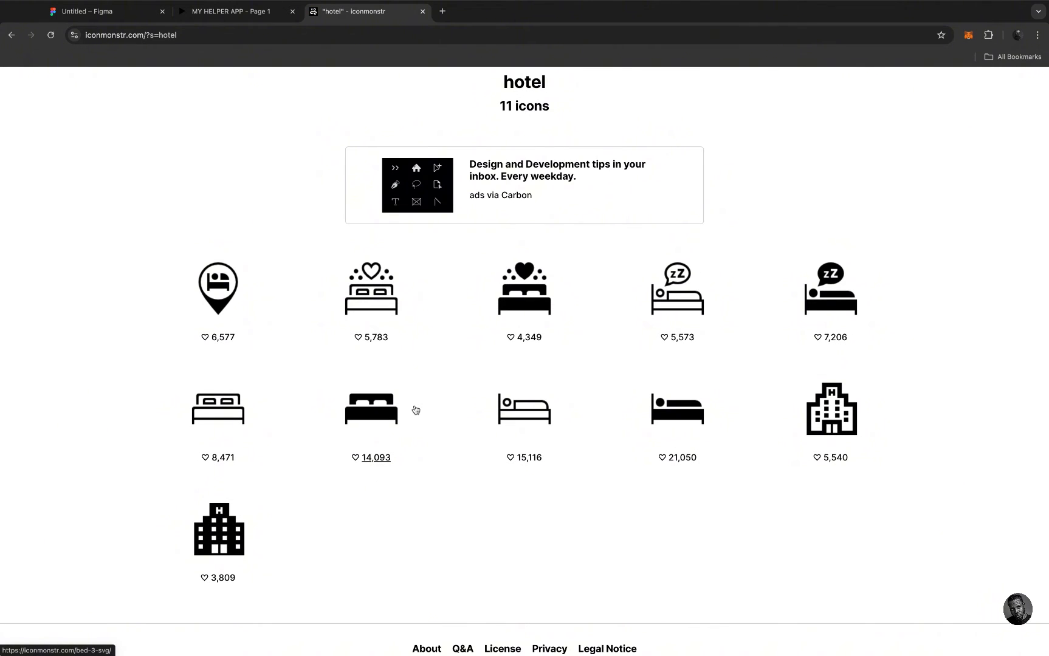
Open the Bed 7 icon, a solid bed with a heart above it, and copy its inline SVG embed code
click(527, 278)
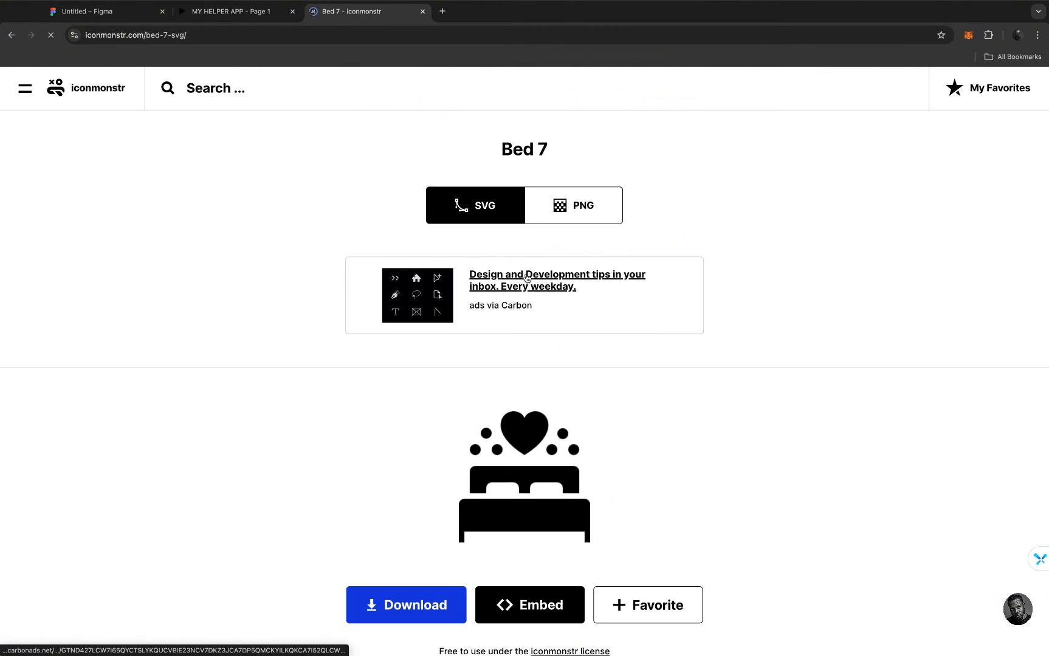
scroll(489, 475, down, 1)
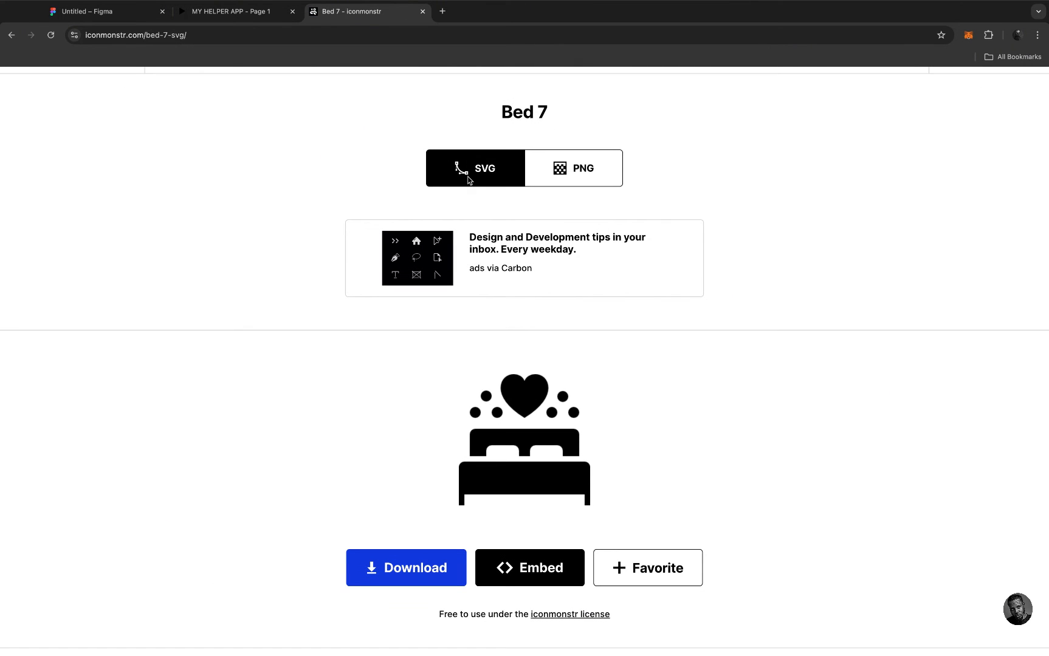
click(515, 566)
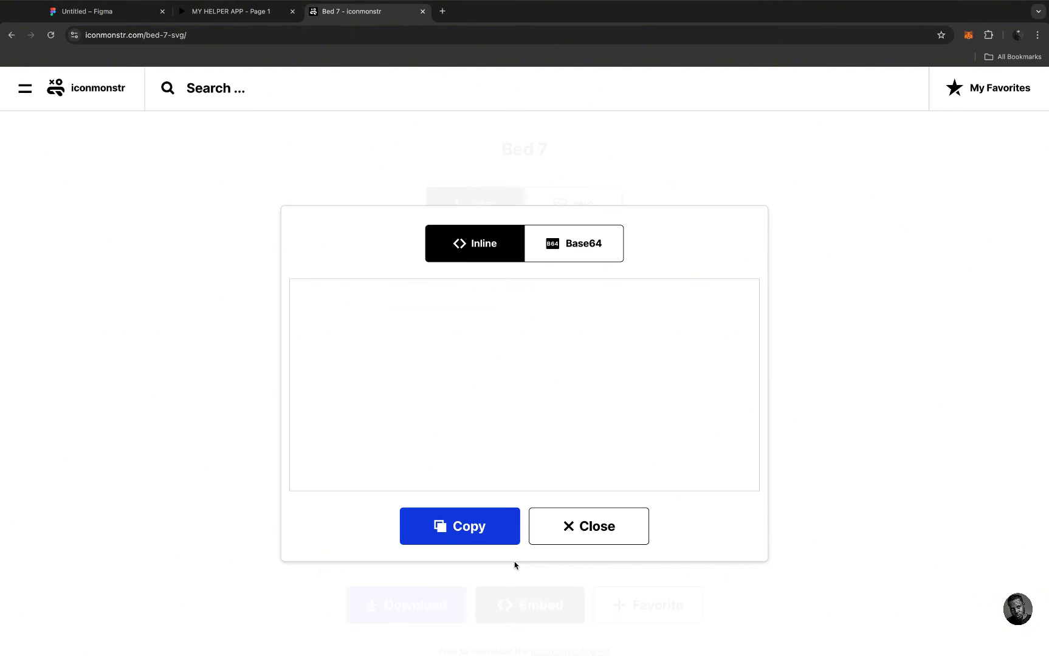
click(481, 535)
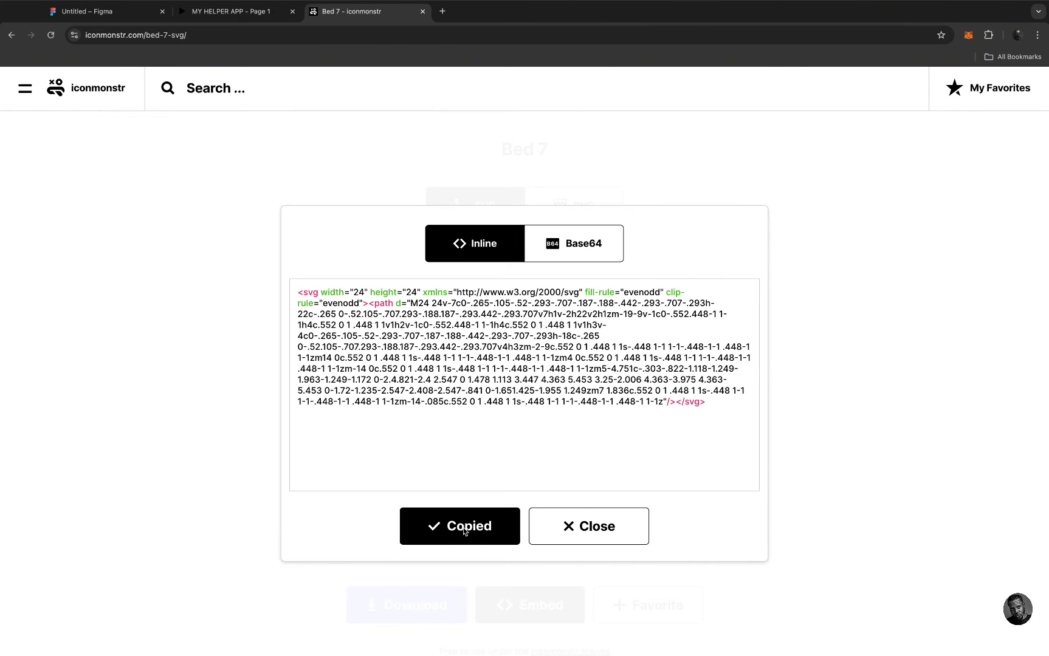
Back in the Figma file, paste the Bed 7 icon and move it below the Hotel button at about X 300, Y 666
click(110, 16)
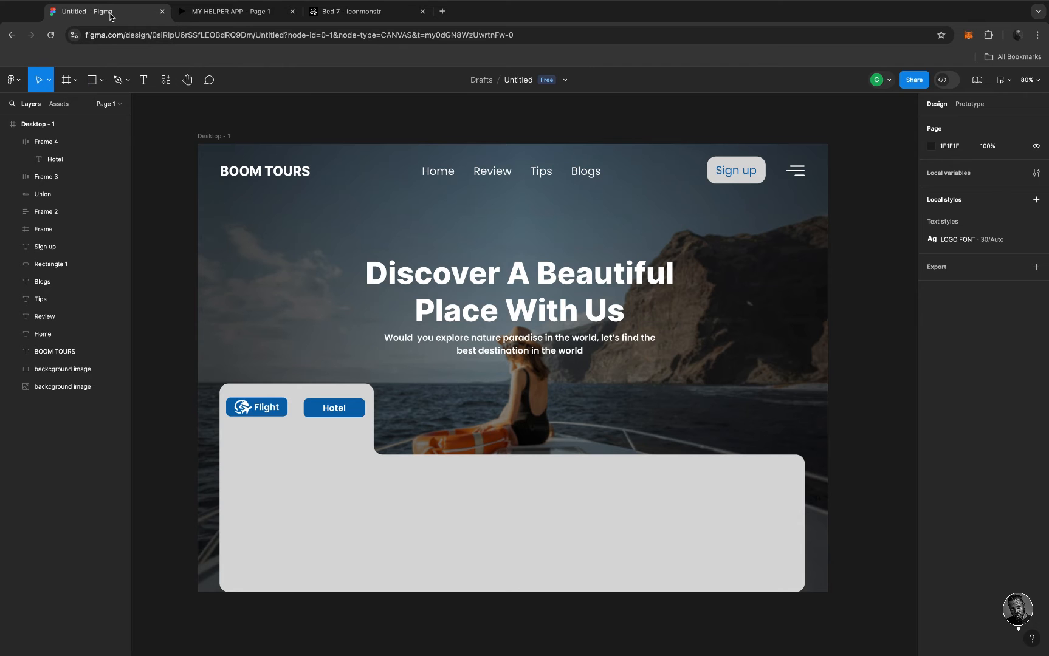
click(284, 480)
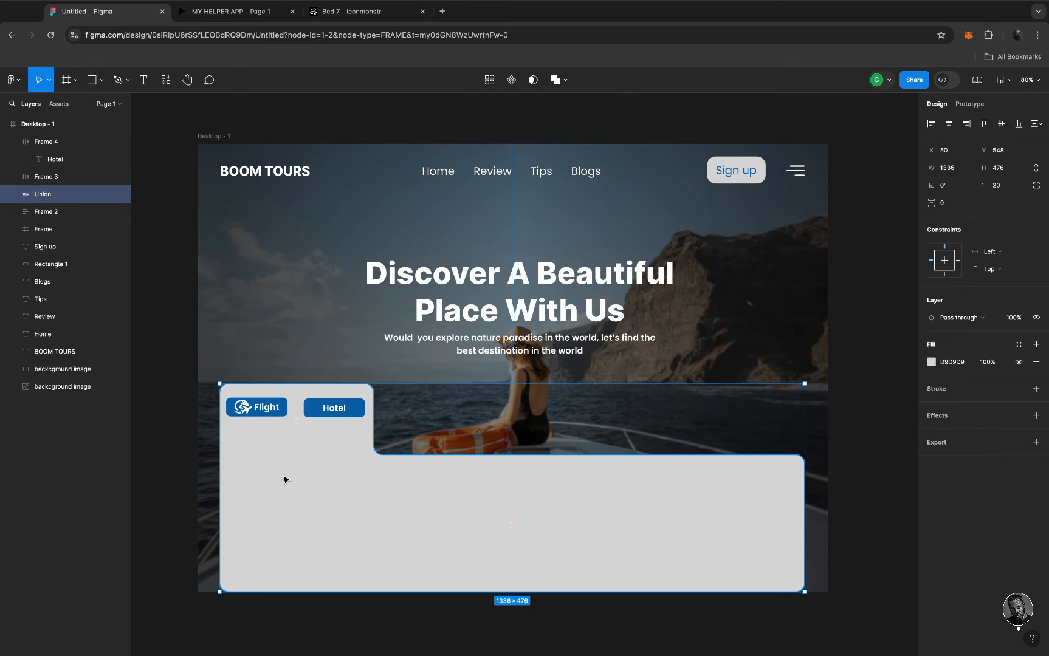
key(ctrl+v)
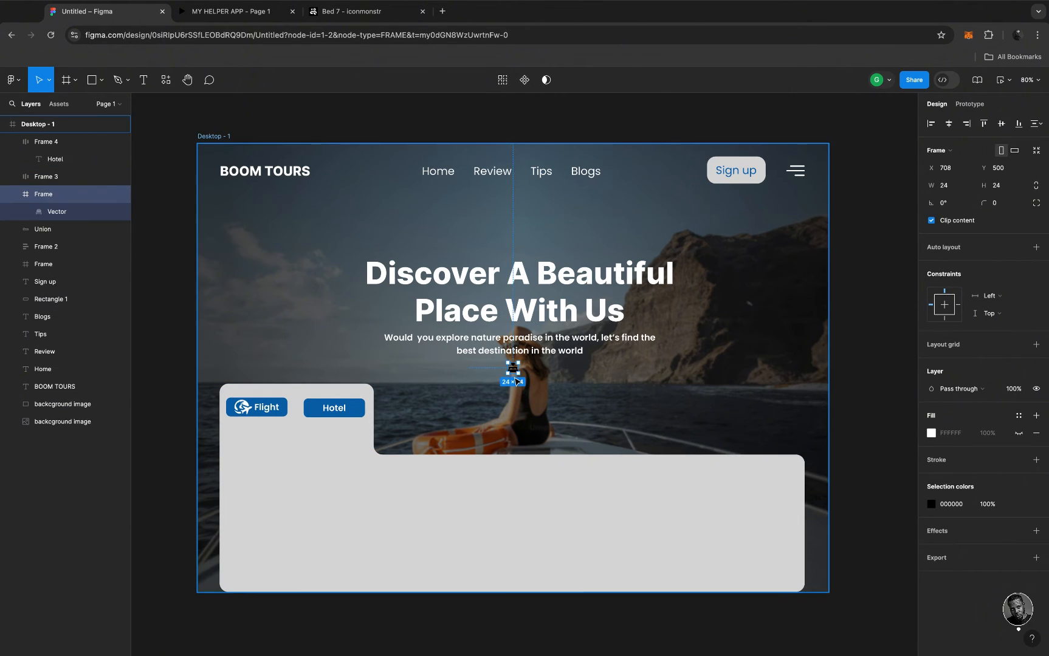
drag(515, 370, 336, 442)
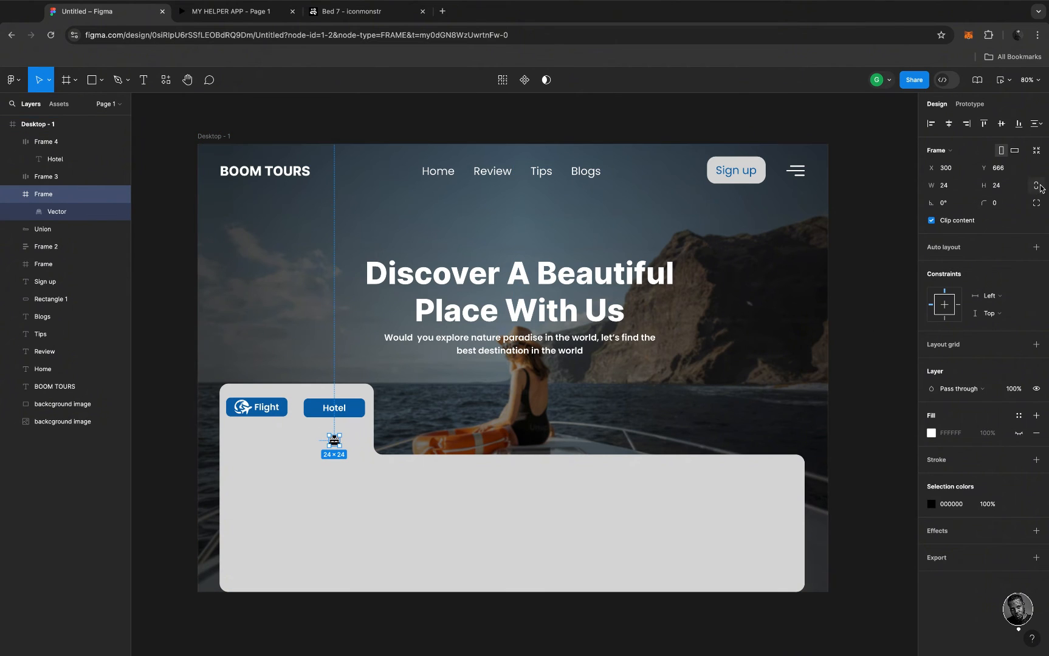
Enlarge the pasted bed icon to 30 × 30 and change its black colour to white FFFFFF
click(955, 184)
key(Return)
click(932, 505)
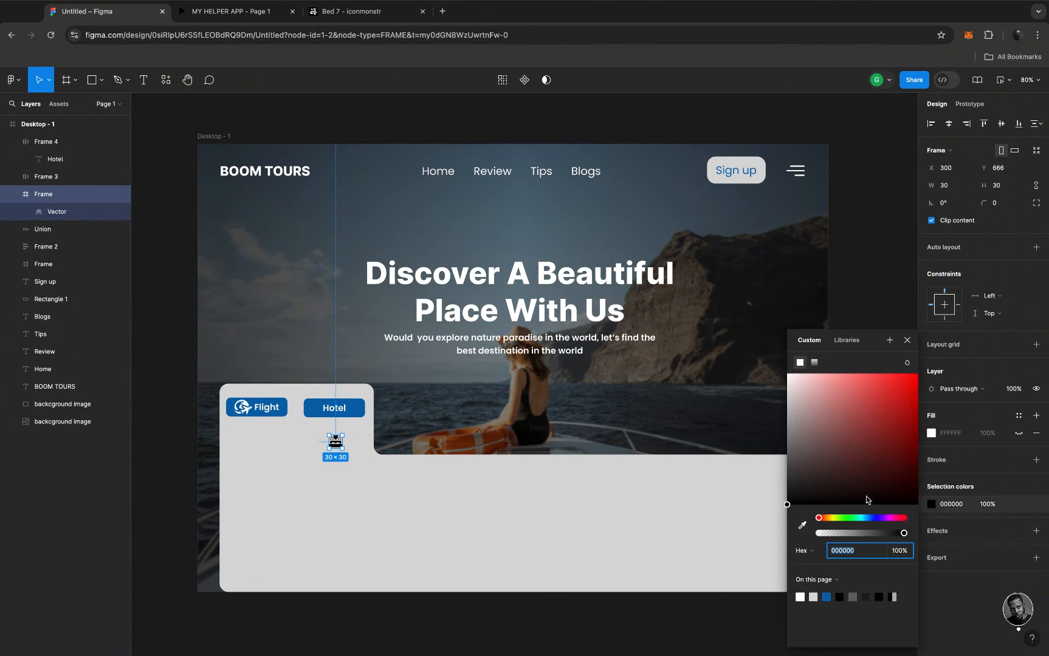
click(800, 598)
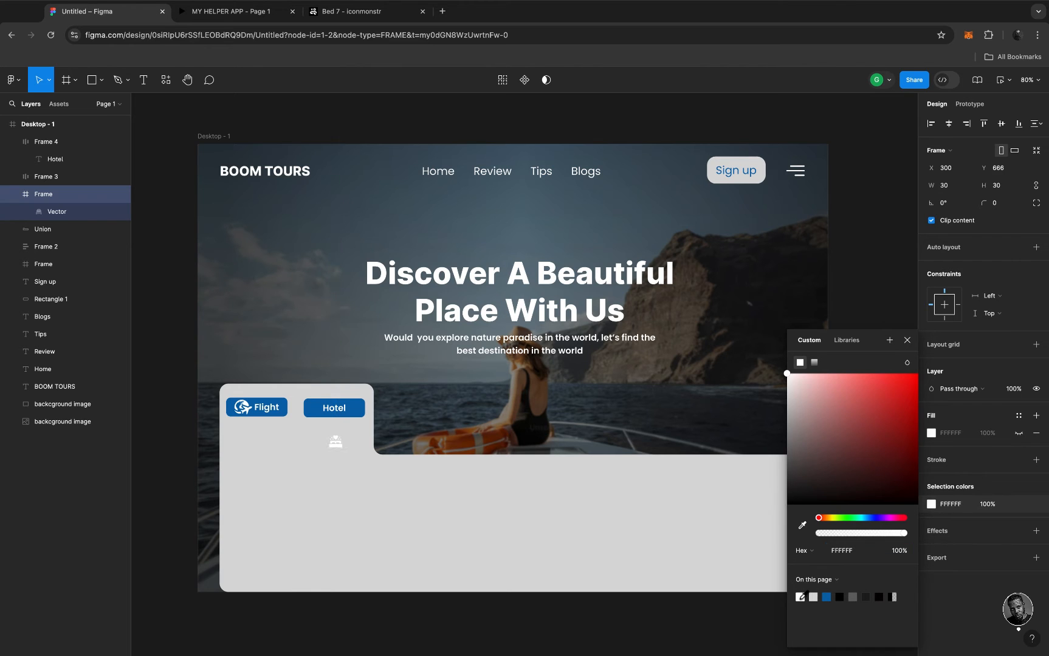
Move the white bed icon into the Hotel button's auto layout frame, in front of the Hotel label
drag(335, 448, 321, 411)
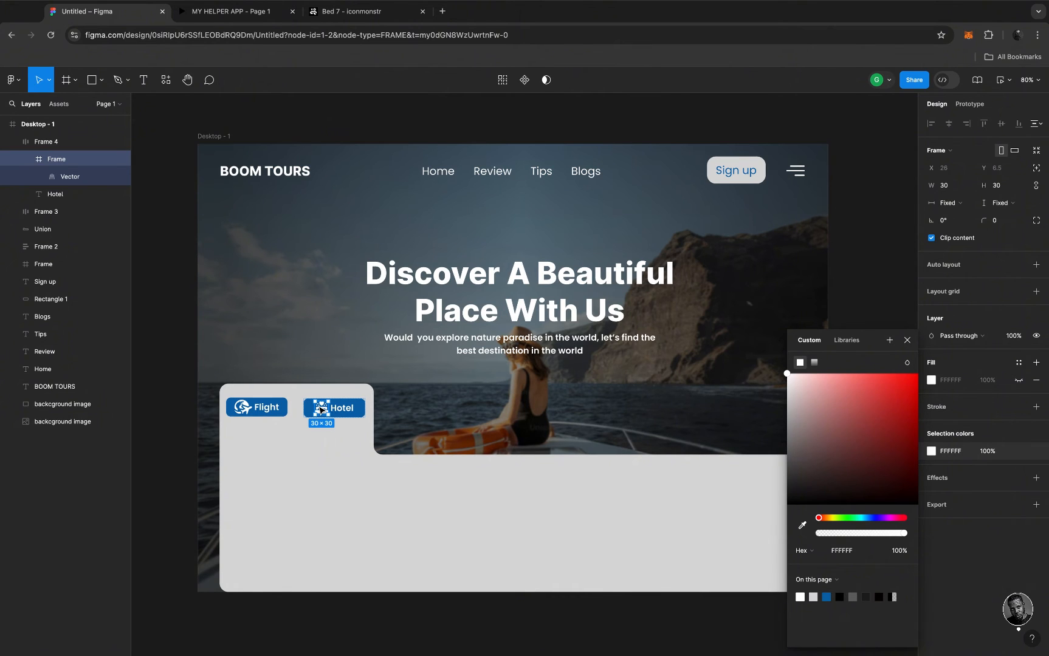
click(345, 389)
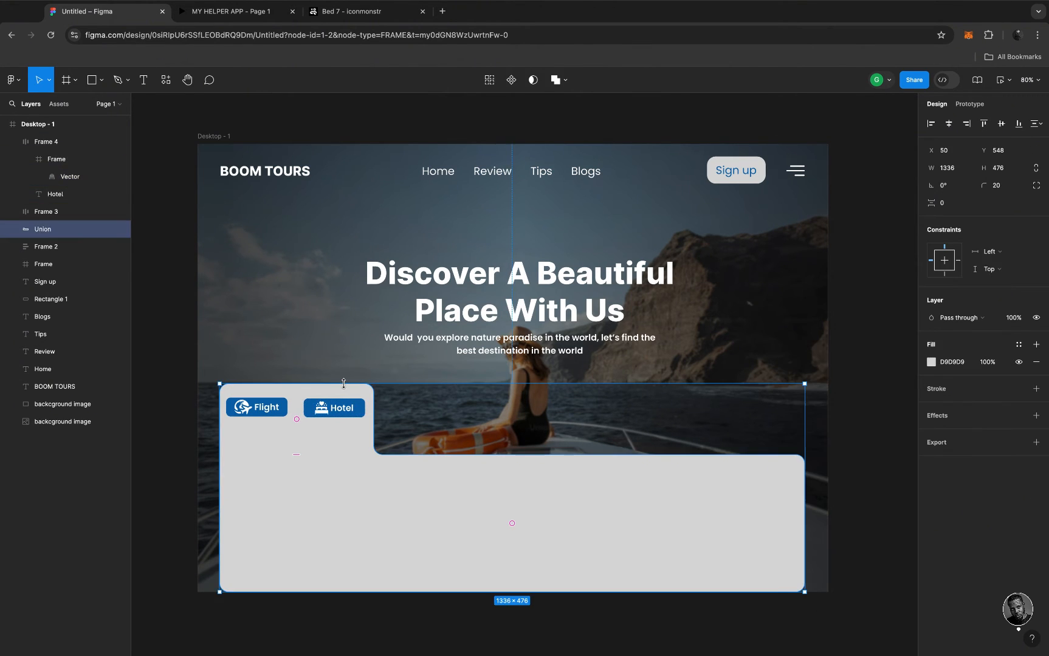
click(359, 418)
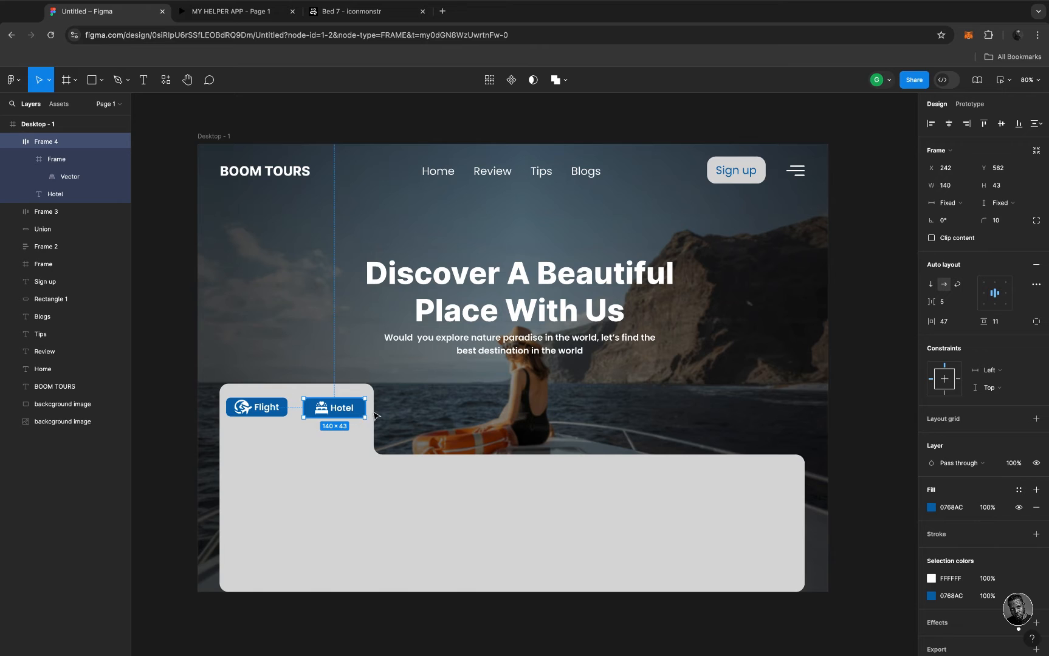
click(340, 454)
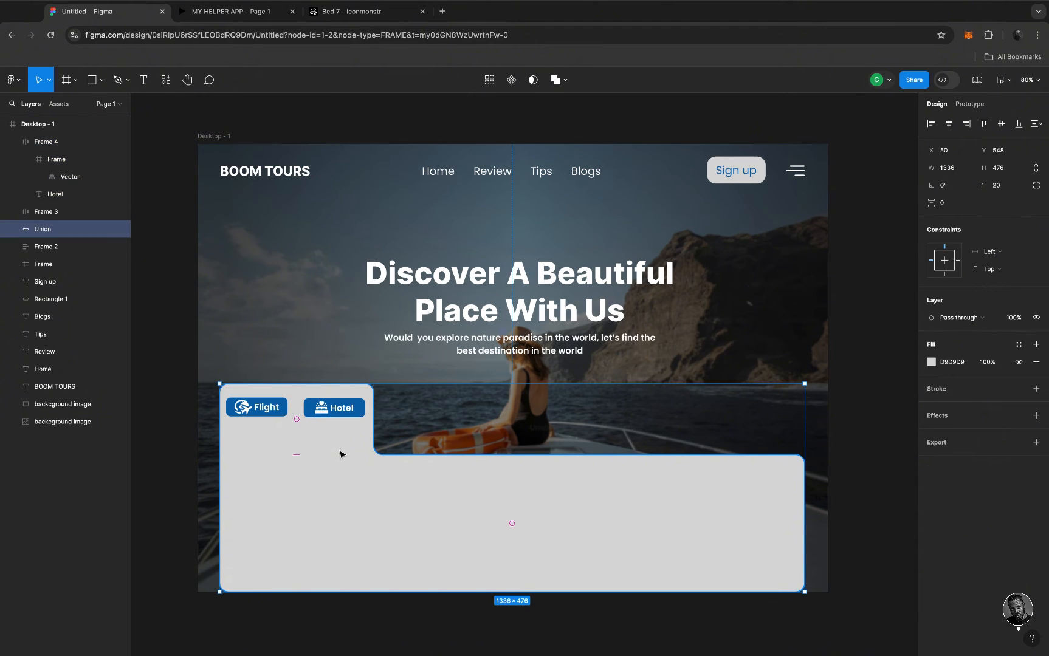
Change the Hotel button's blue fill to light grey CECECE
click(361, 407)
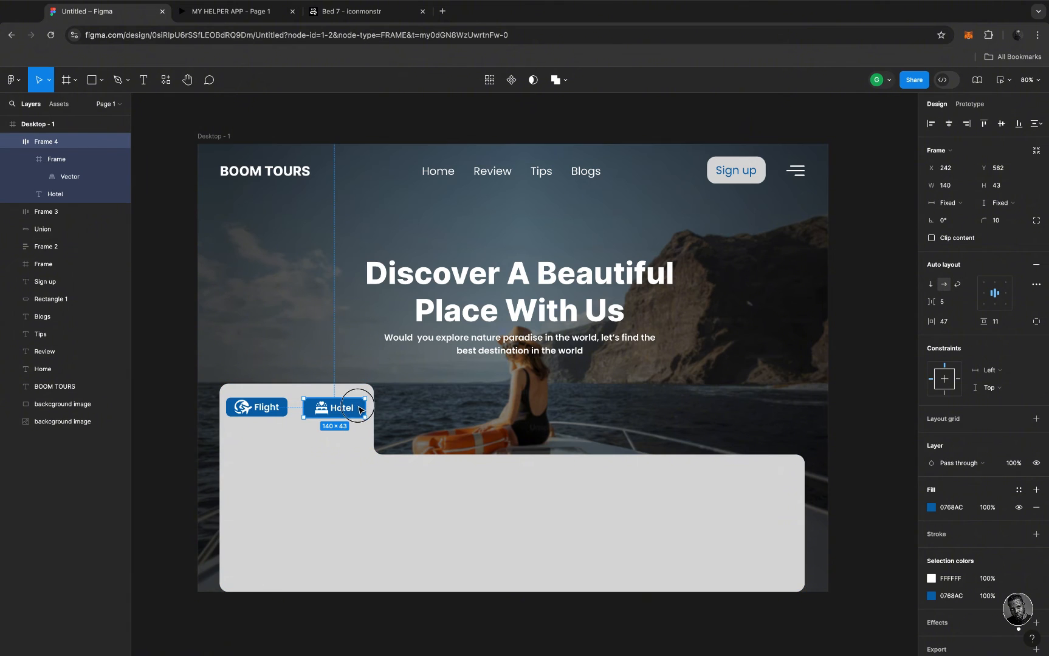
scroll(965, 574, down, 2)
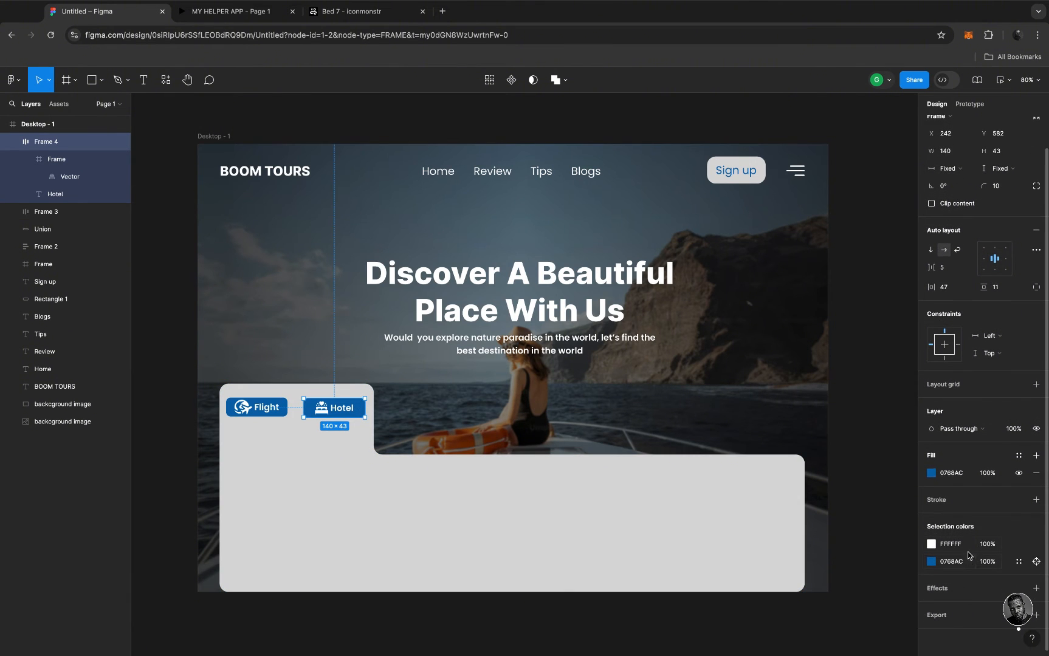
click(932, 474)
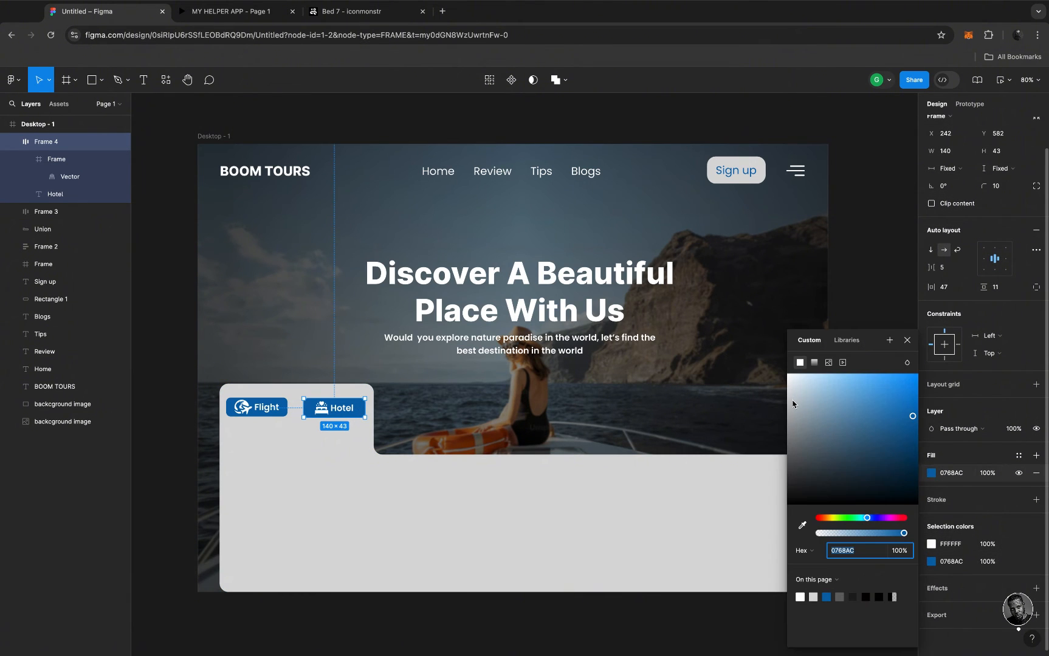
click(840, 597)
drag(792, 417, 787, 401)
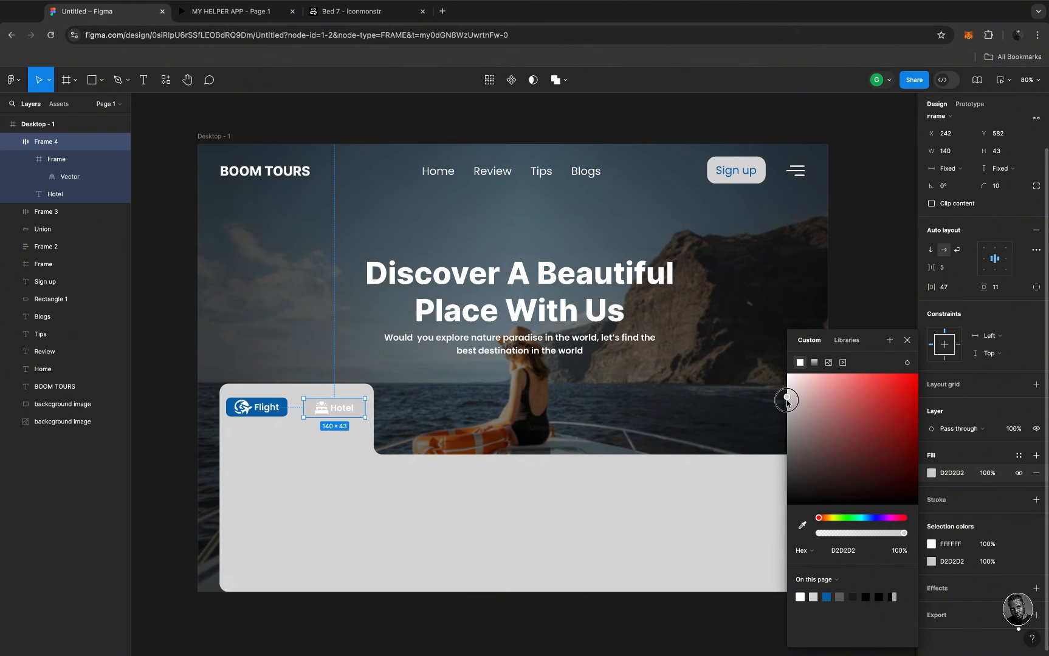
click(788, 402)
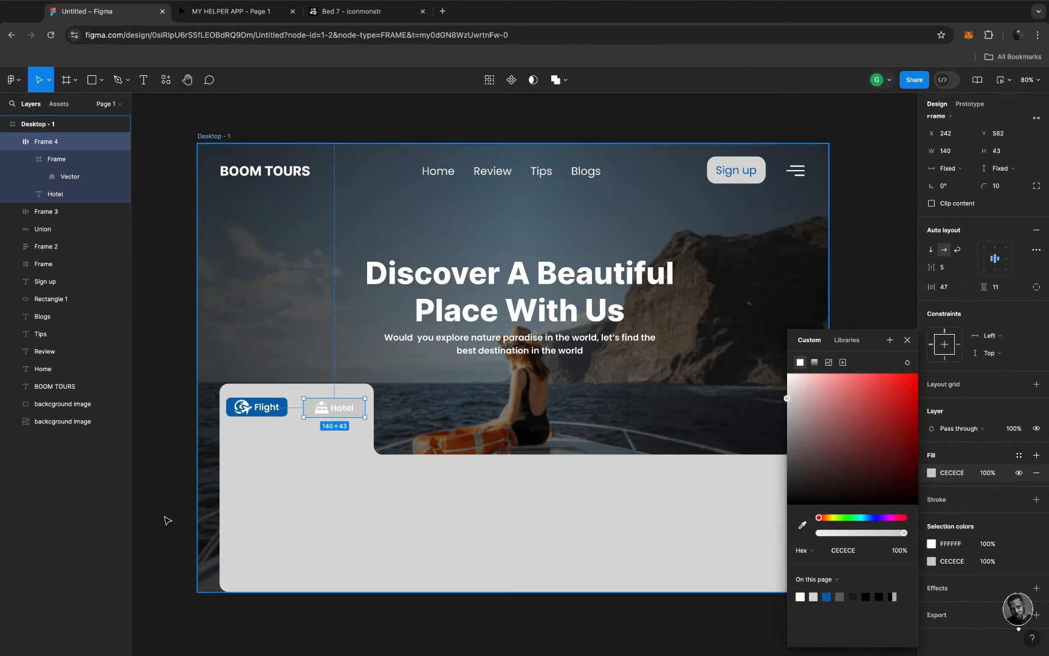
Recolor the bed icon and the "Hotel" text in the Hotel button to the blue 0768AC
double_click(324, 413)
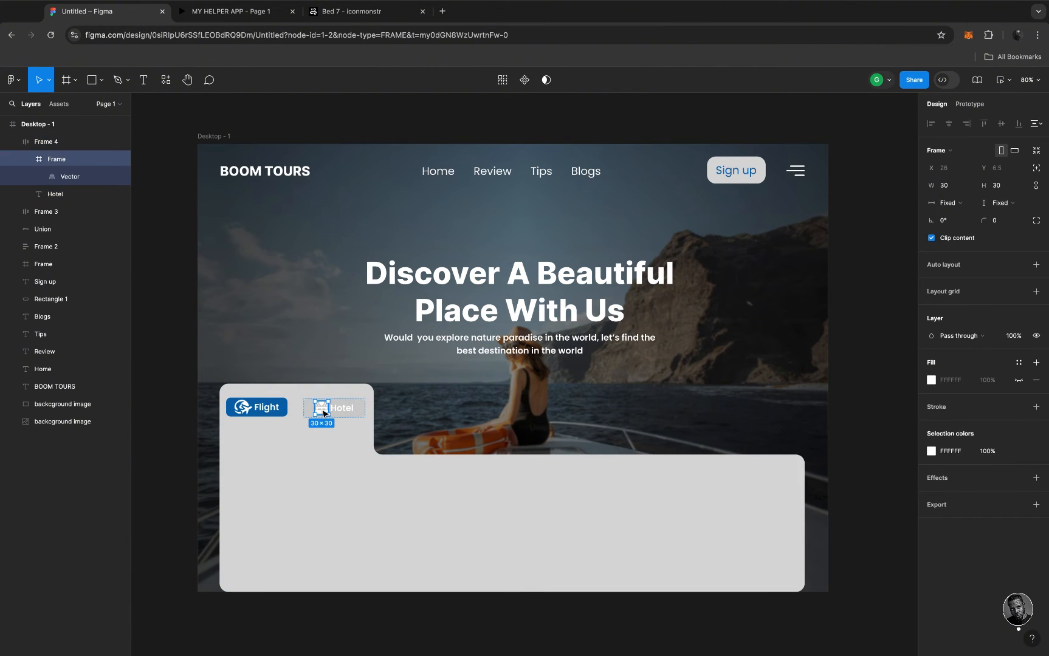
click(931, 452)
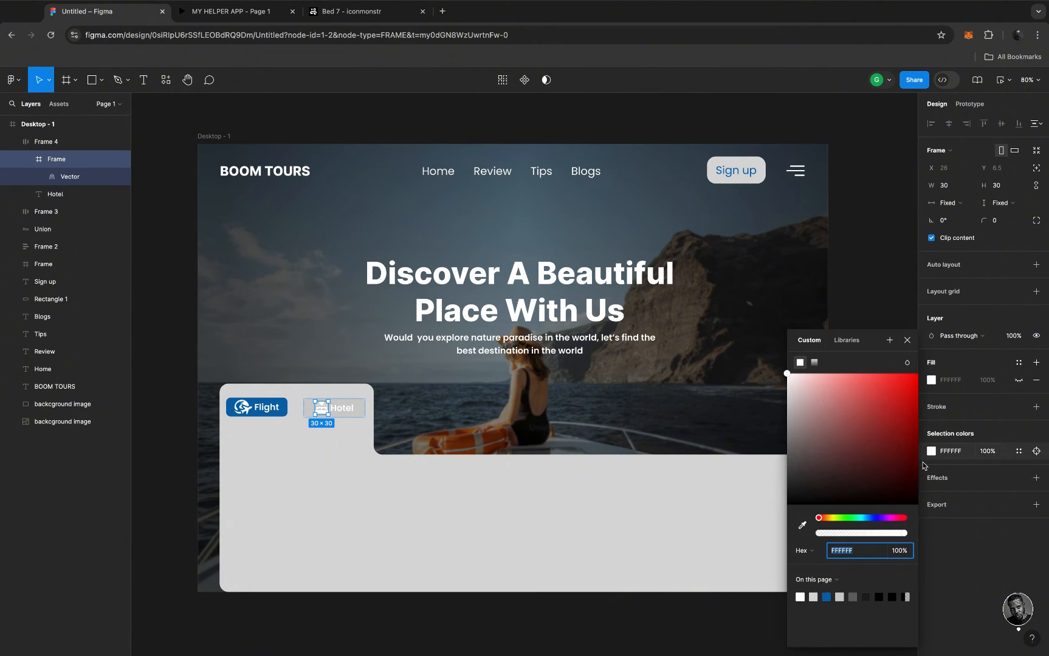
click(828, 596)
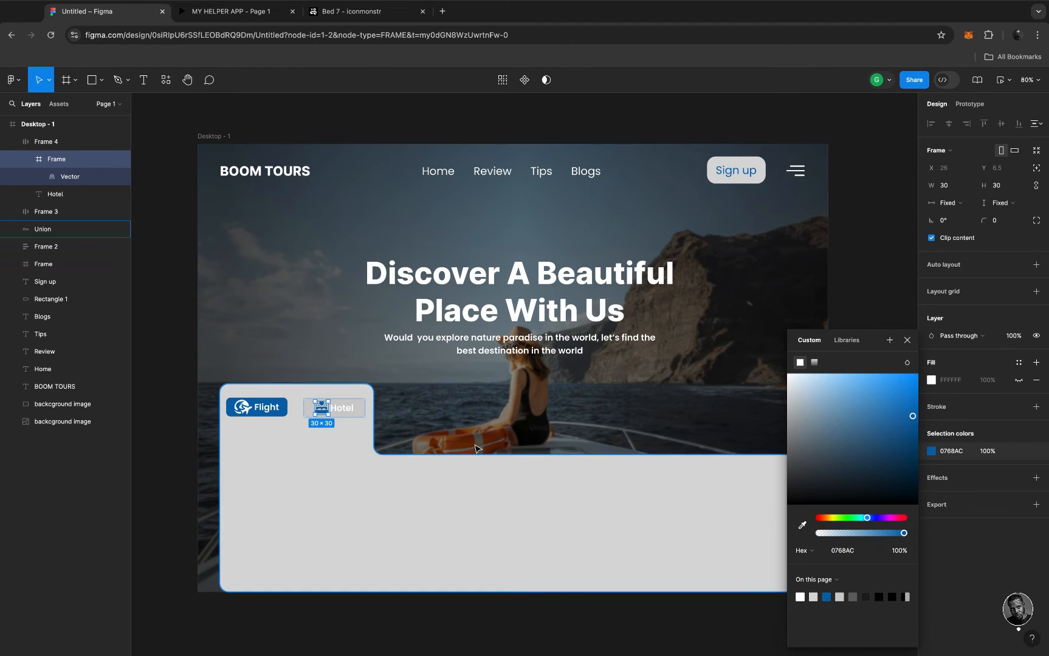
click(344, 412)
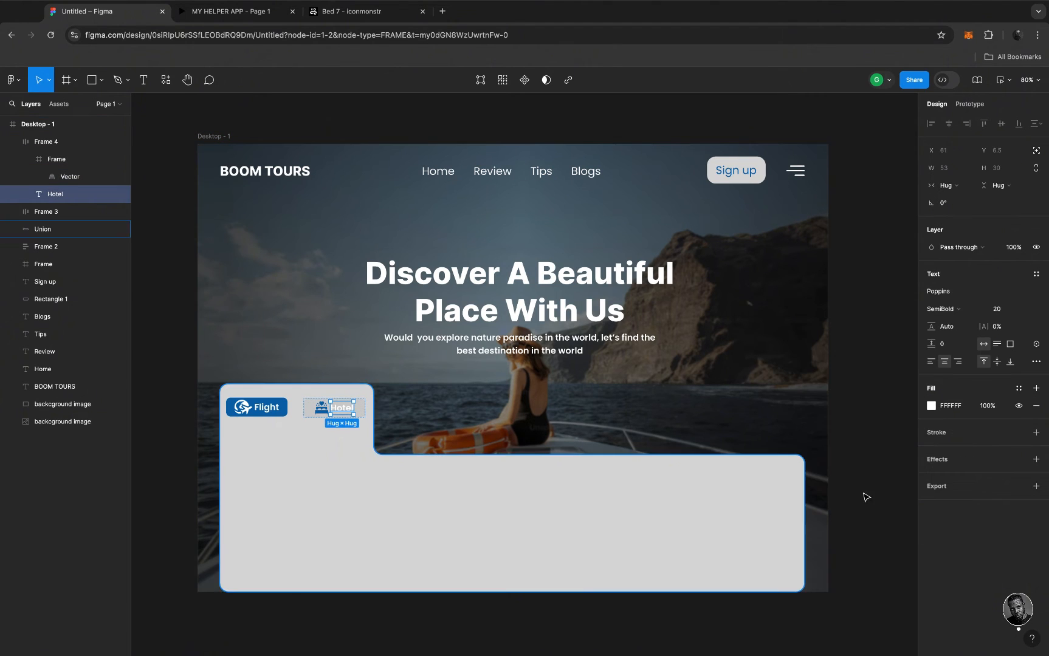
click(932, 406)
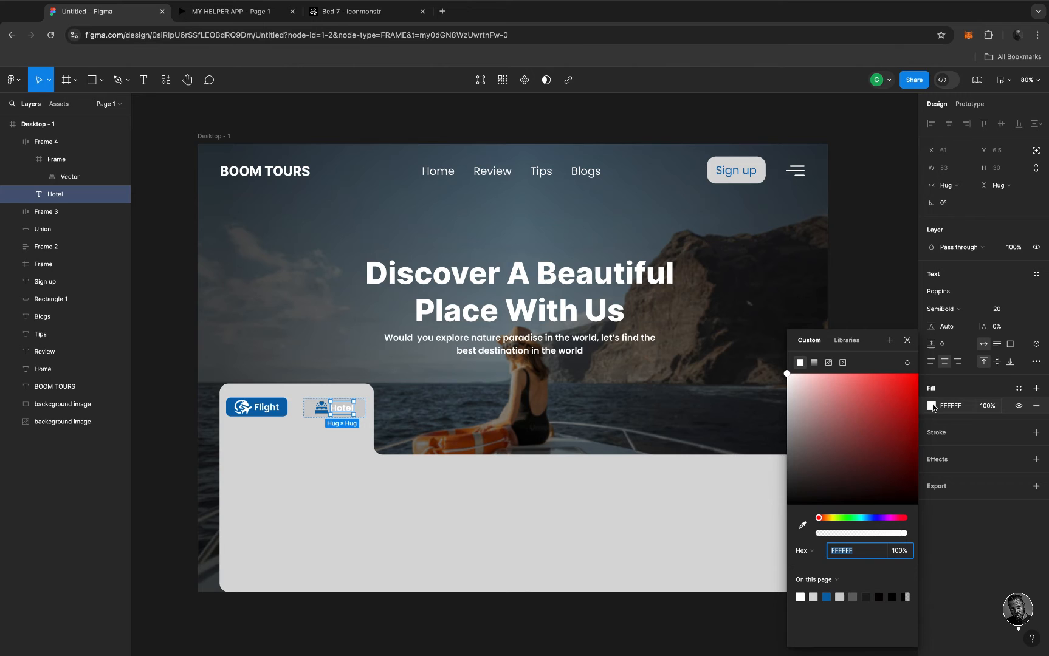
click(827, 597)
click(328, 499)
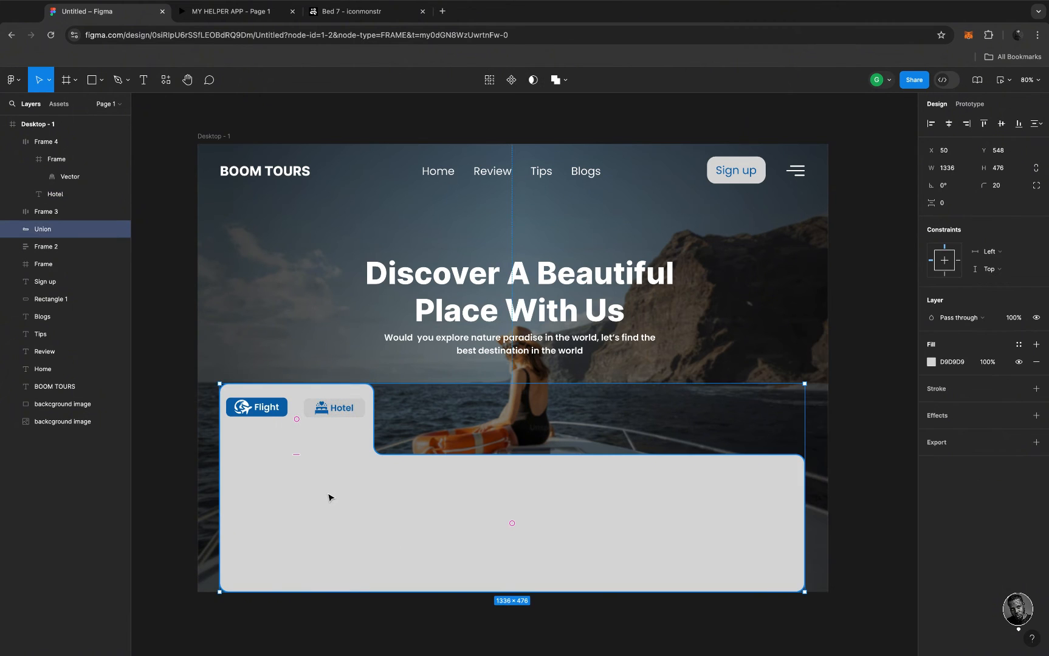
key(Escape)
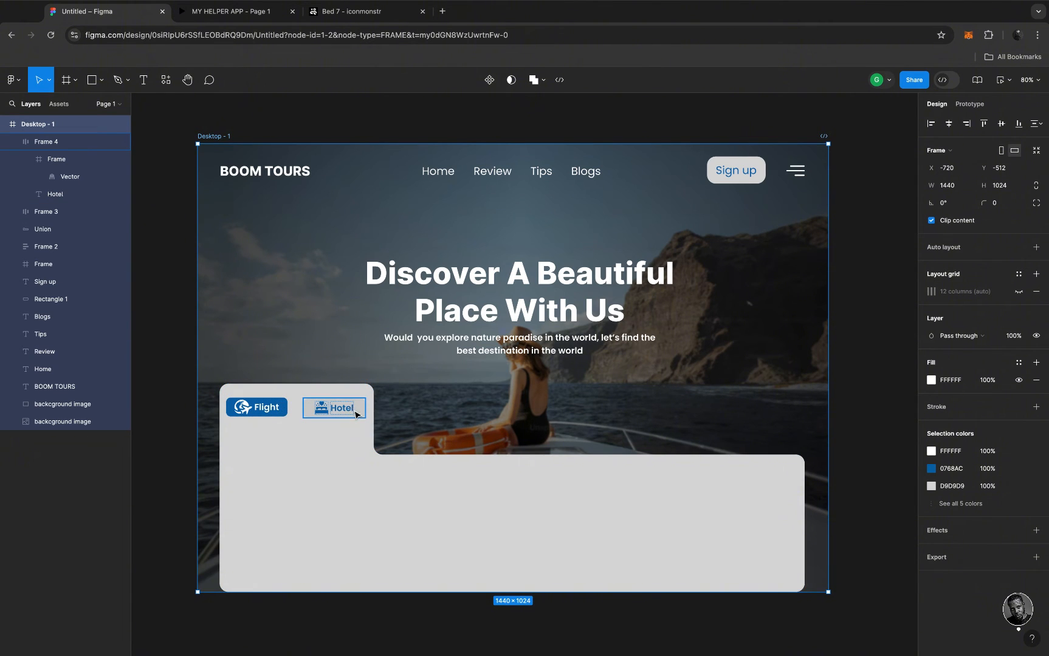
Switch to iconmonstr and search for "location" icons
scroll(363, 455, down, 3)
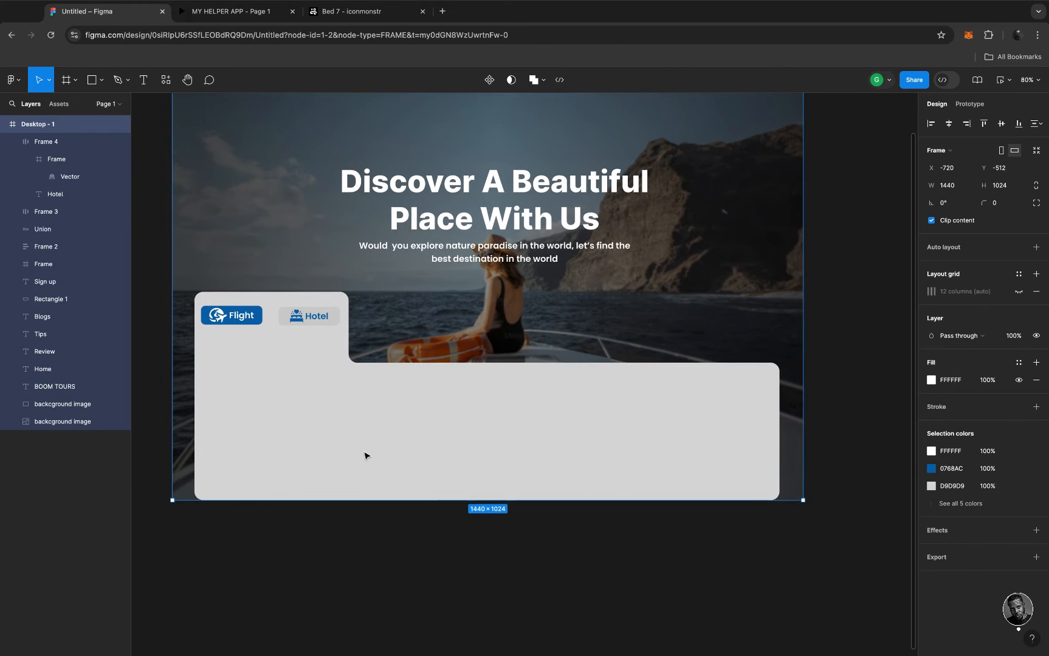
click(331, 15)
click(226, 81)
text(lo)
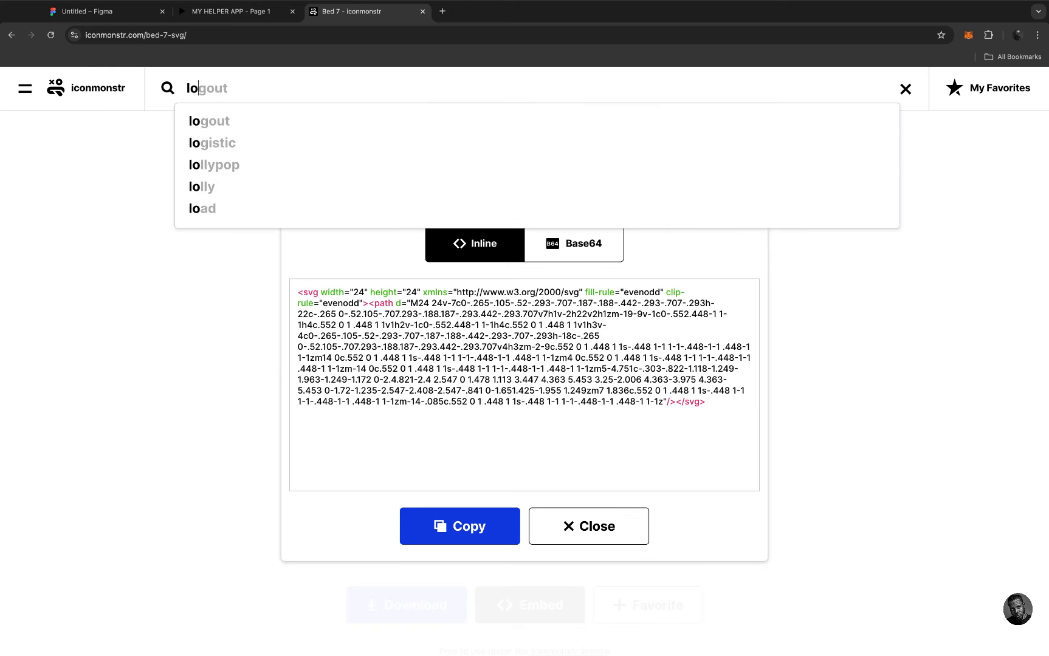
text(cation)
key(Return)
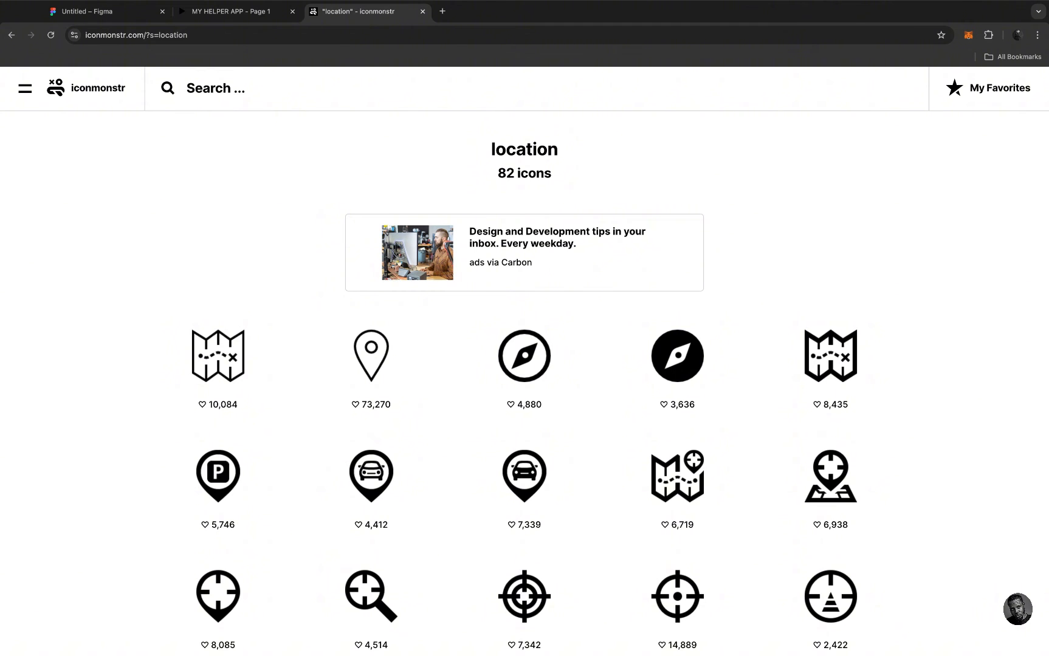
Open the Location 27 globe-with-pin icon from the results and copy its inline SVG embed code
scroll(415, 436, down, 5)
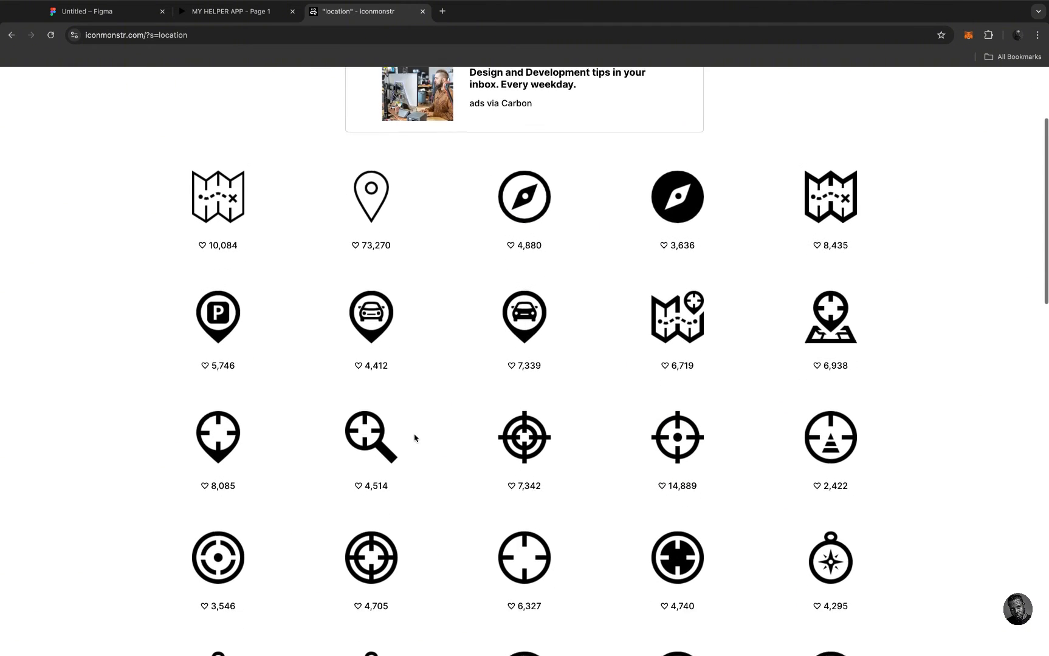
scroll(416, 438, down, 8)
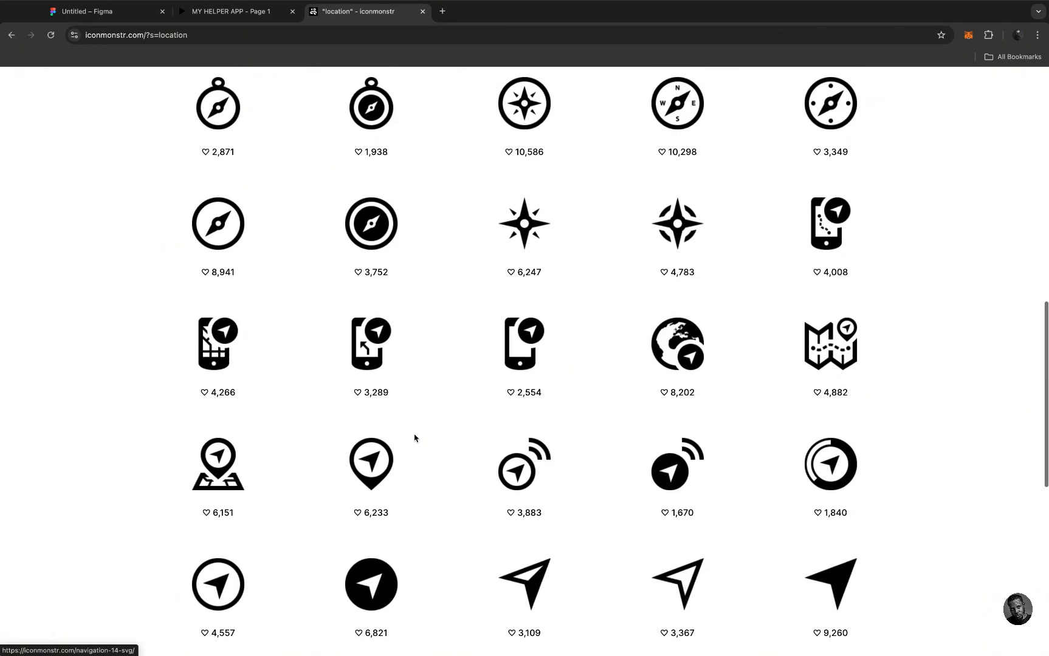
scroll(415, 438, down, 3)
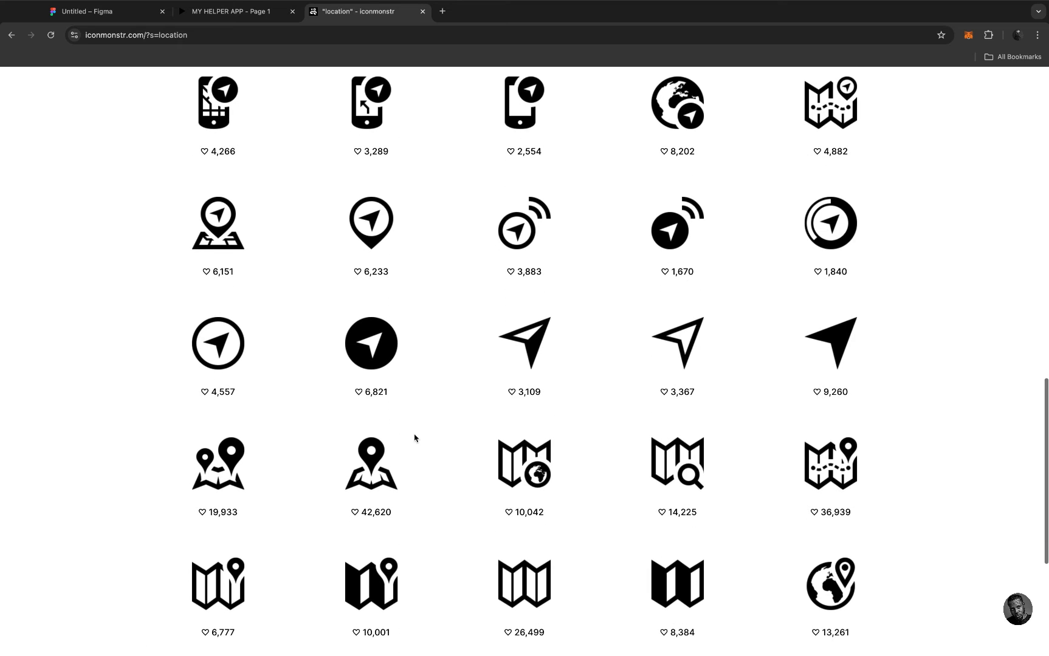
scroll(416, 438, down, 3)
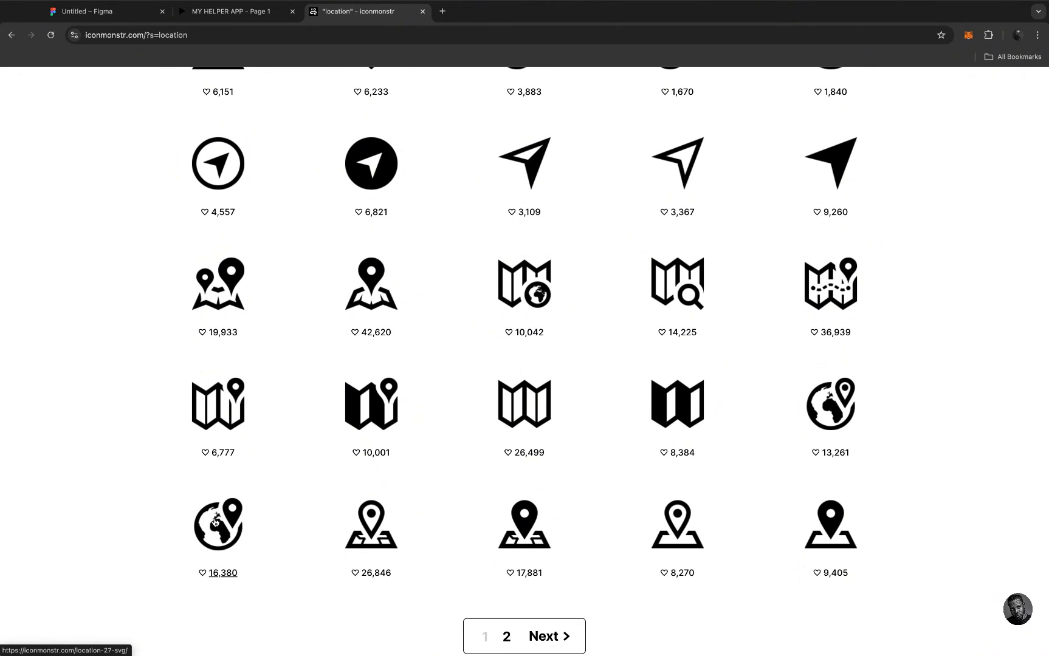
click(215, 522)
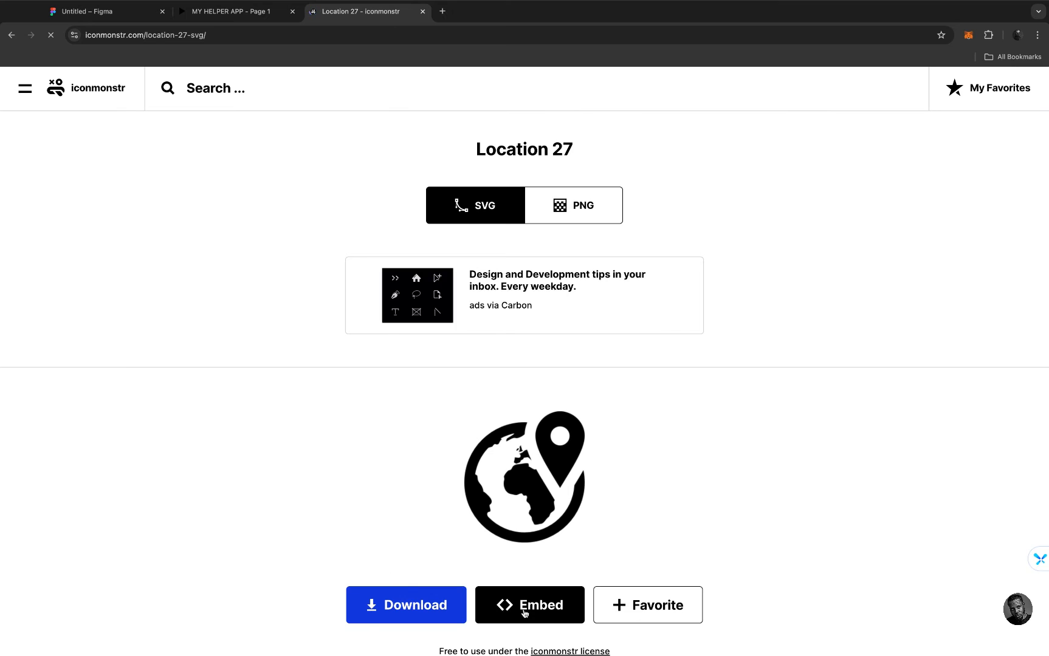
click(517, 607)
click(436, 533)
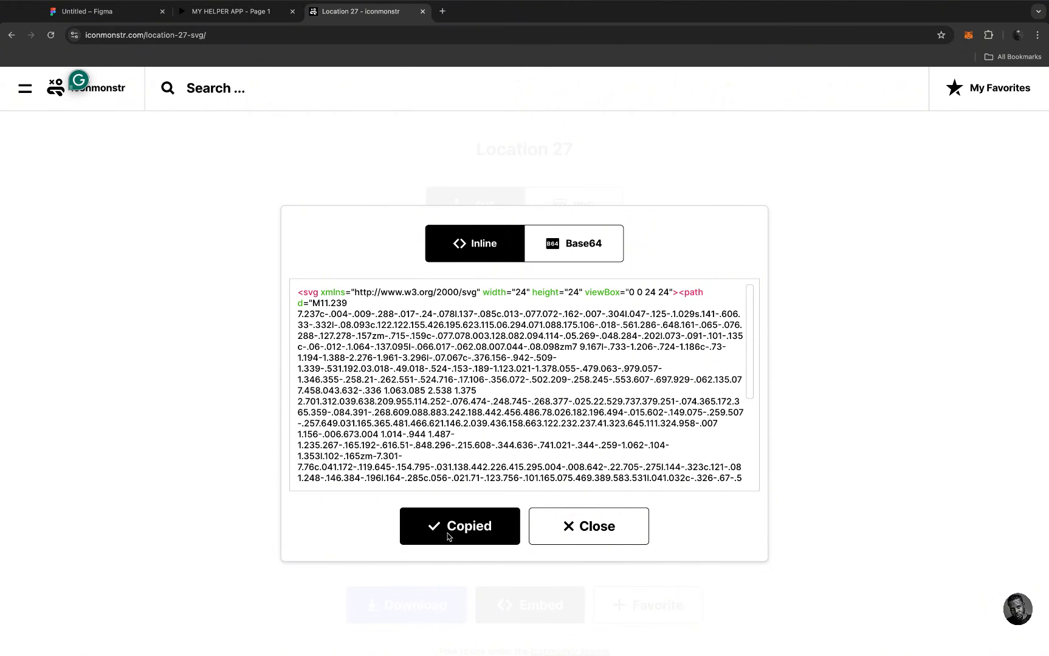
Switch back to Figma, paste the copied icon into the Desktop - 1 frame and resize it to 30 × 30
click(125, 18)
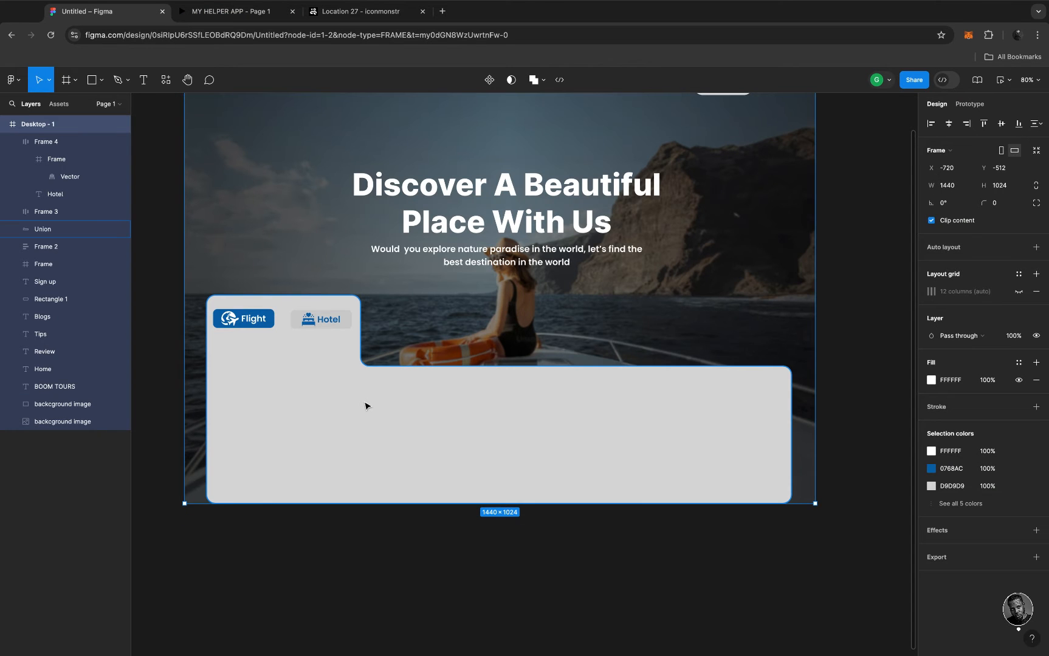
key(ctrl+v)
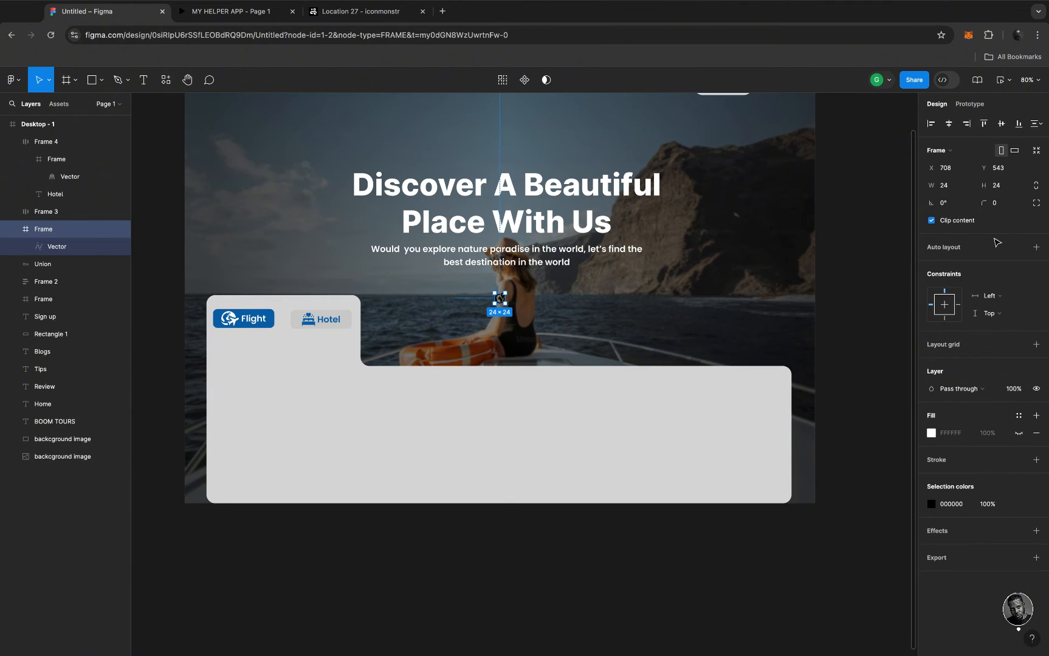
click(956, 188)
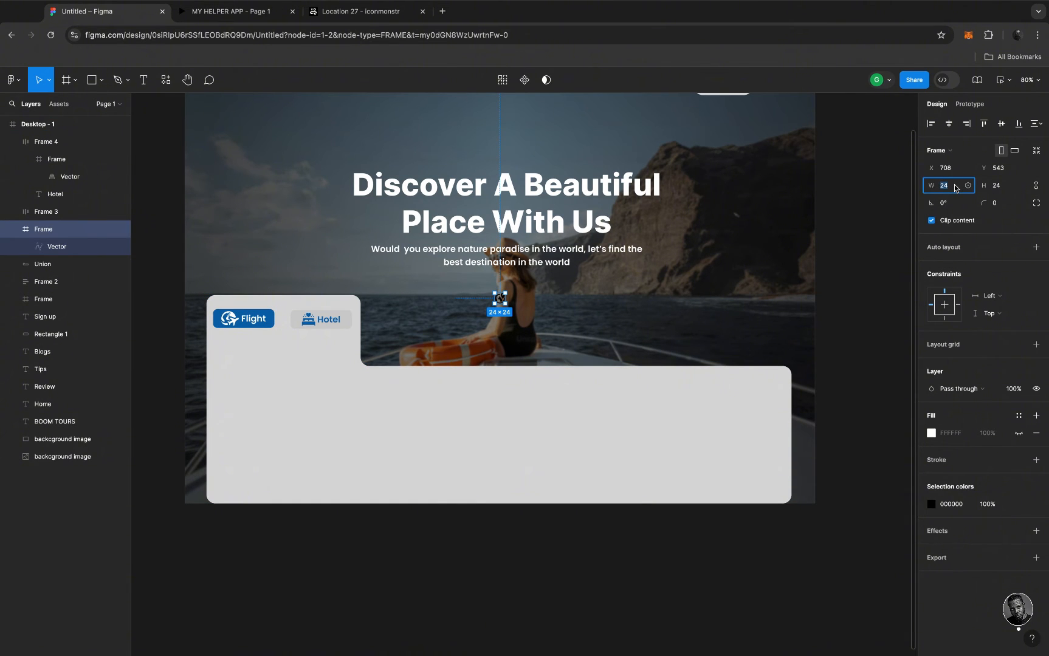
key(Return)
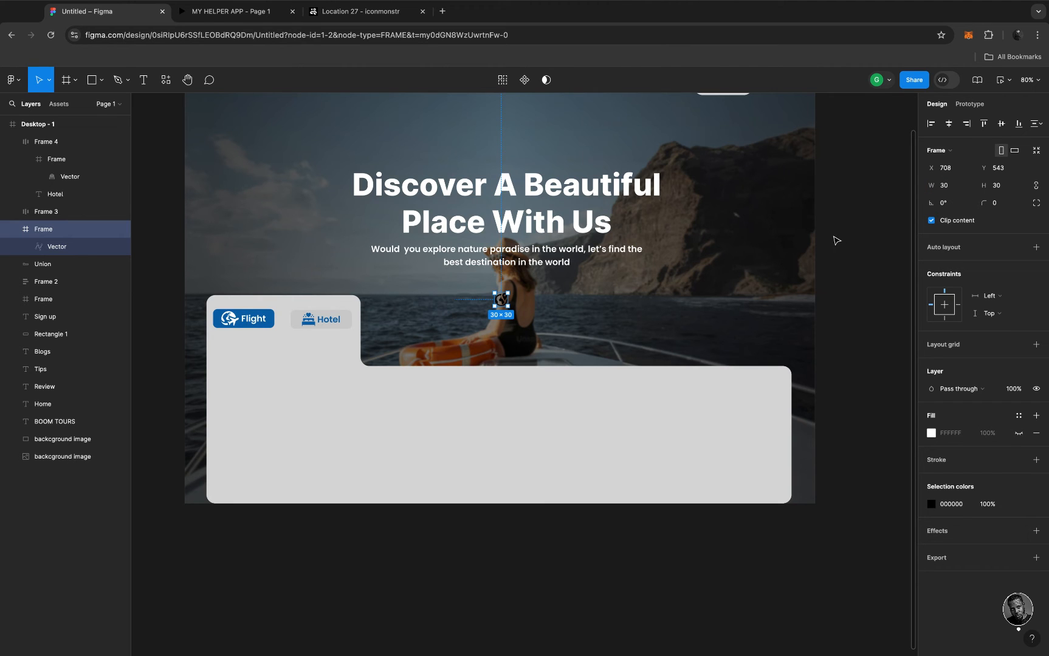
Move the globe icon to the left side of the light grey panel below the Flight button and recolor it to 666565
drag(501, 299, 223, 437)
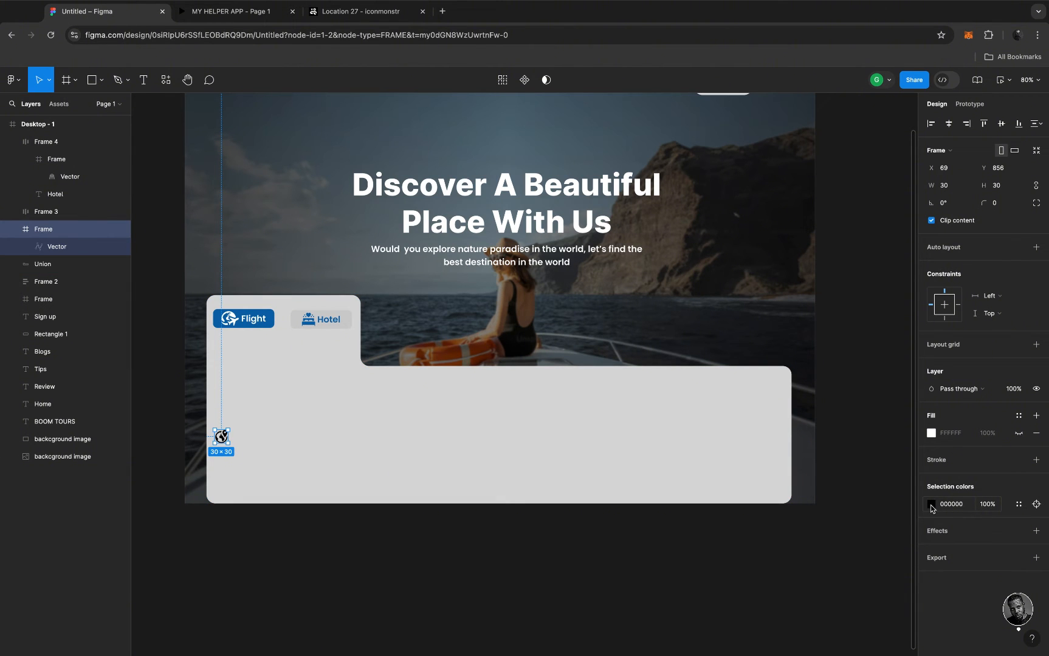
click(931, 506)
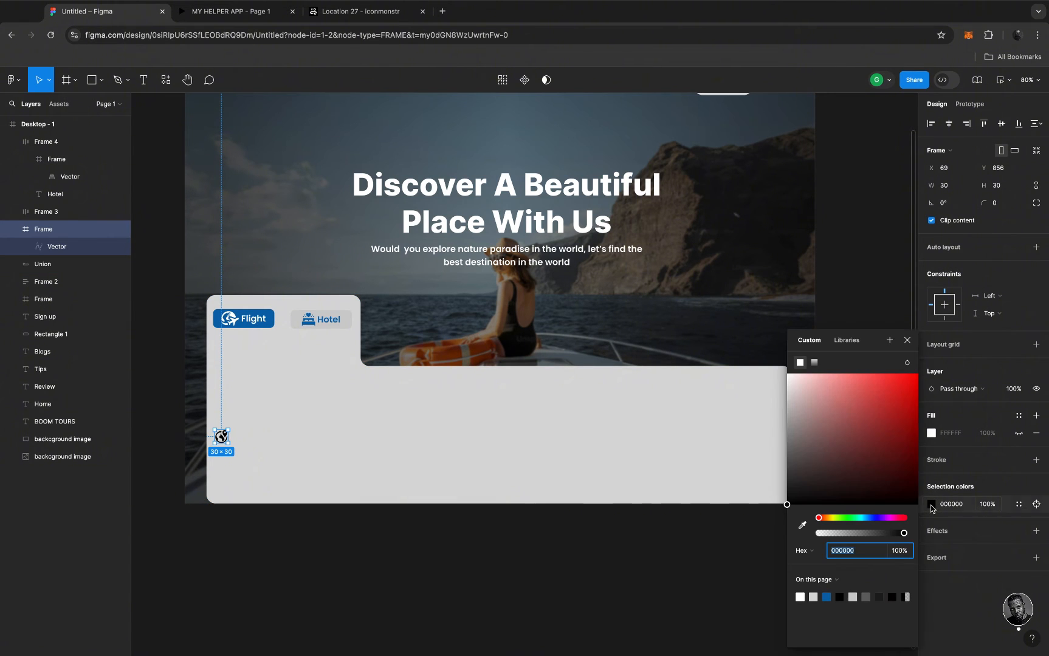
click(866, 597)
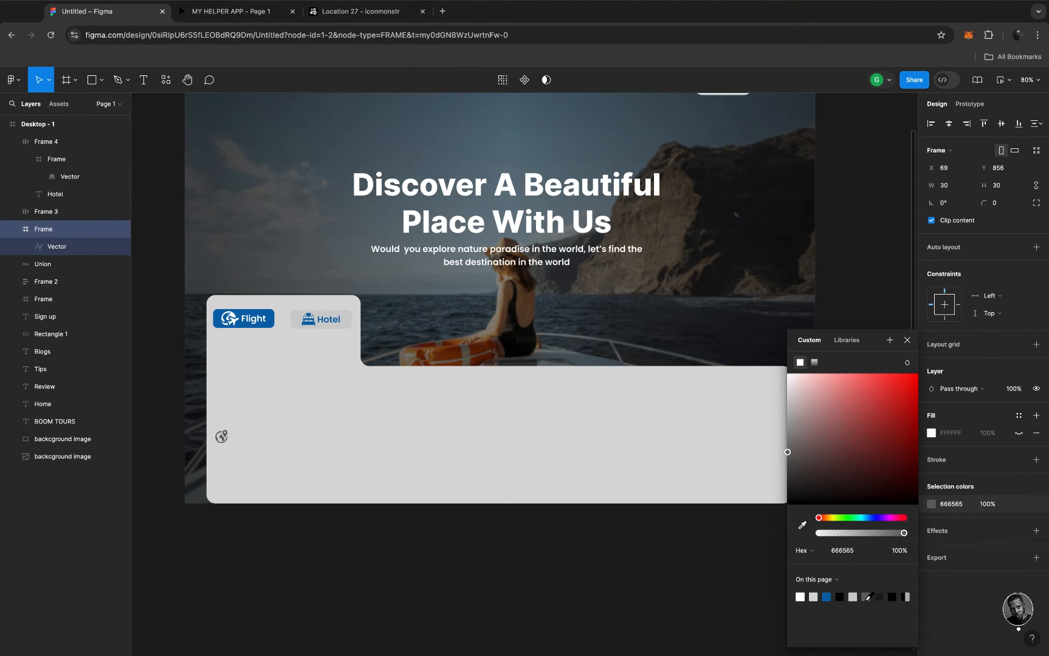
drag(226, 437, 228, 438)
click(256, 447)
Draw a rectangle about 55 × 51 over the globe icon and round its corners to a radius of about 19
key(r)
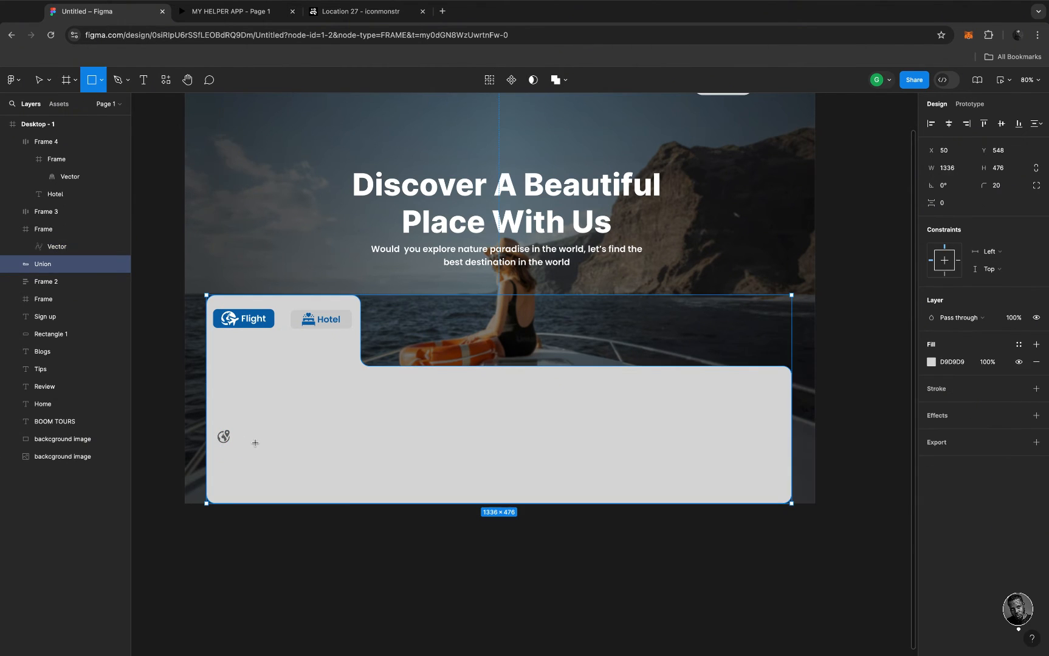
click(221, 430)
drag(215, 423, 238, 446)
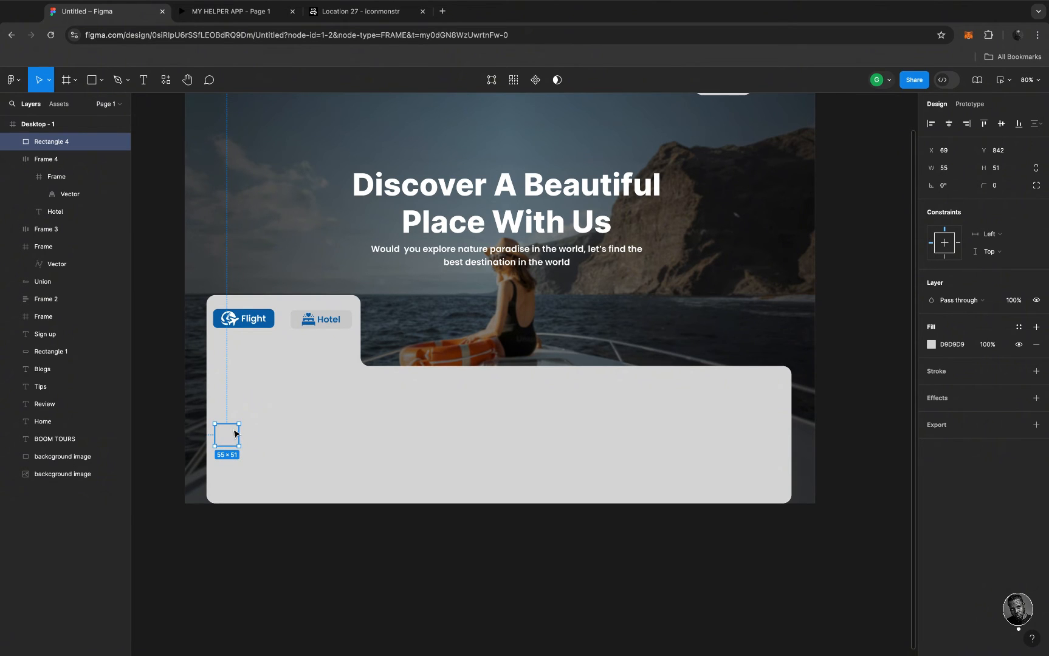
scroll(228, 435, up, 10)
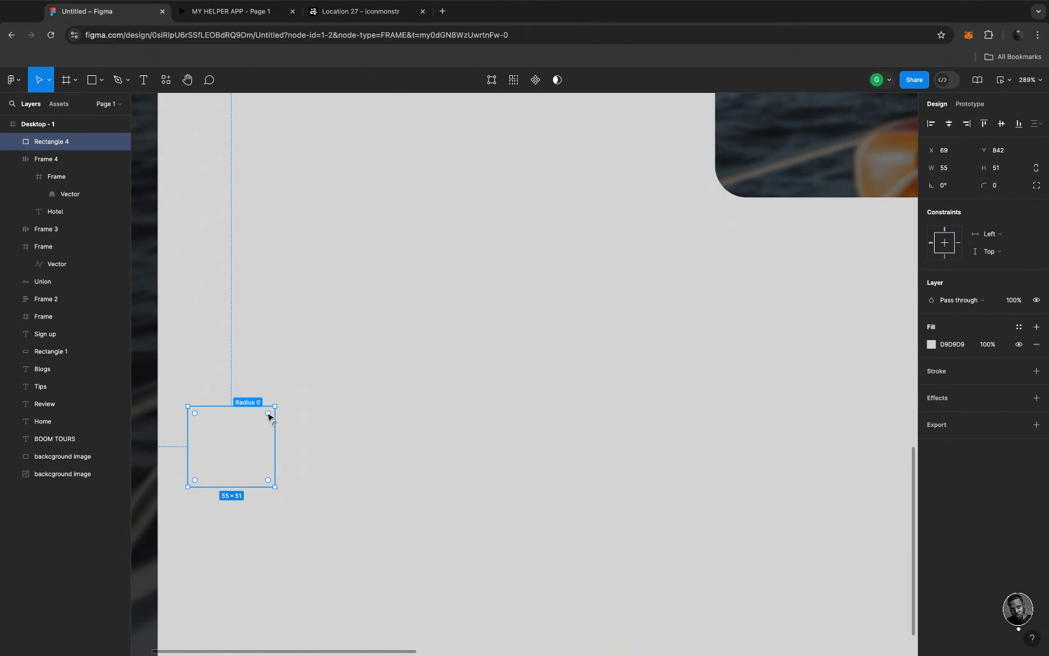
drag(267, 414, 240, 485)
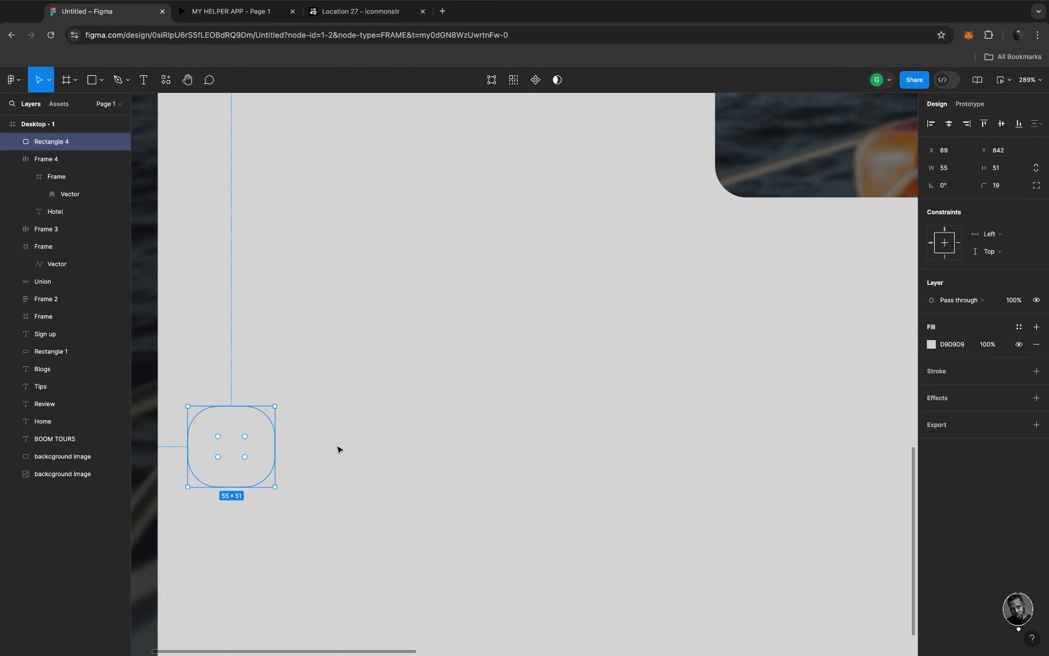
scroll(288, 446, down, 6)
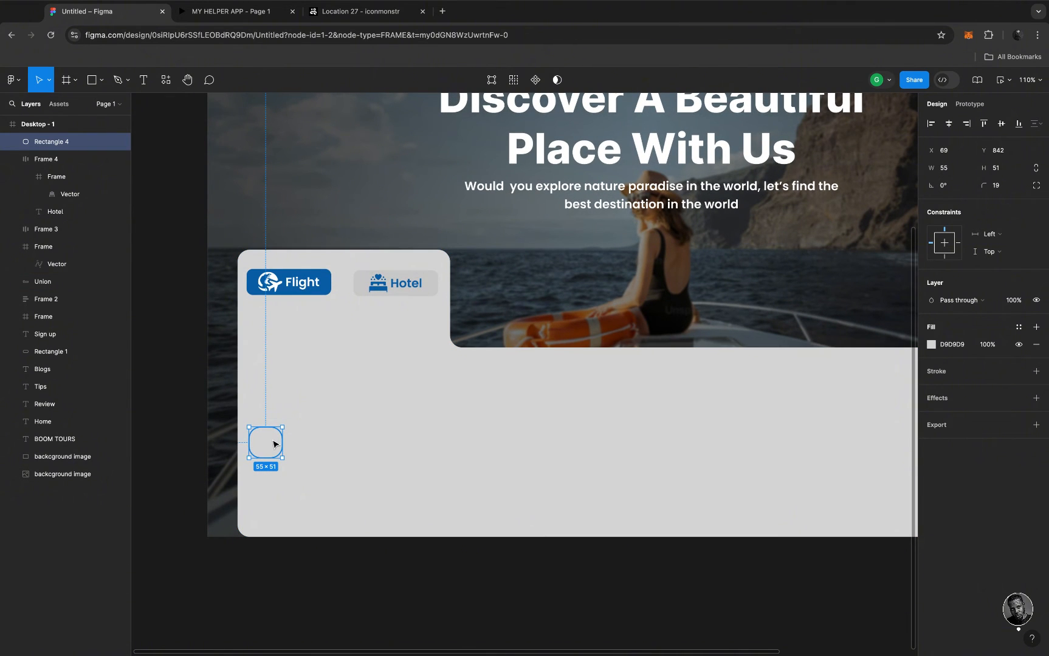
Fill the rounded rectangle with the Hotel button's background grey CECECE, sampled from the canvas, and send it to the back
click(930, 344)
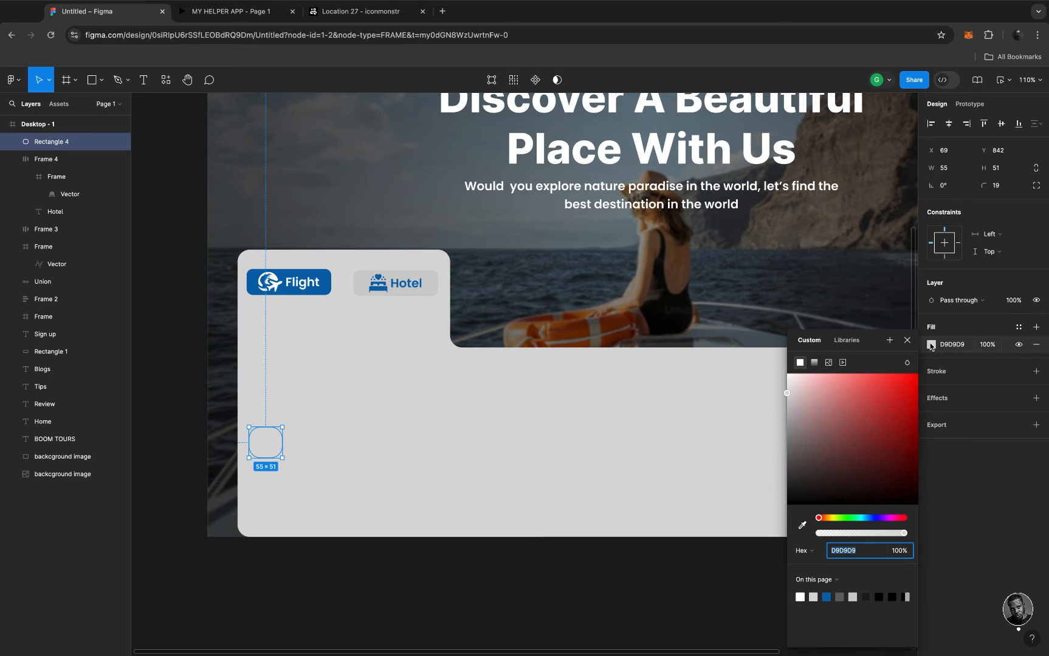
click(845, 597)
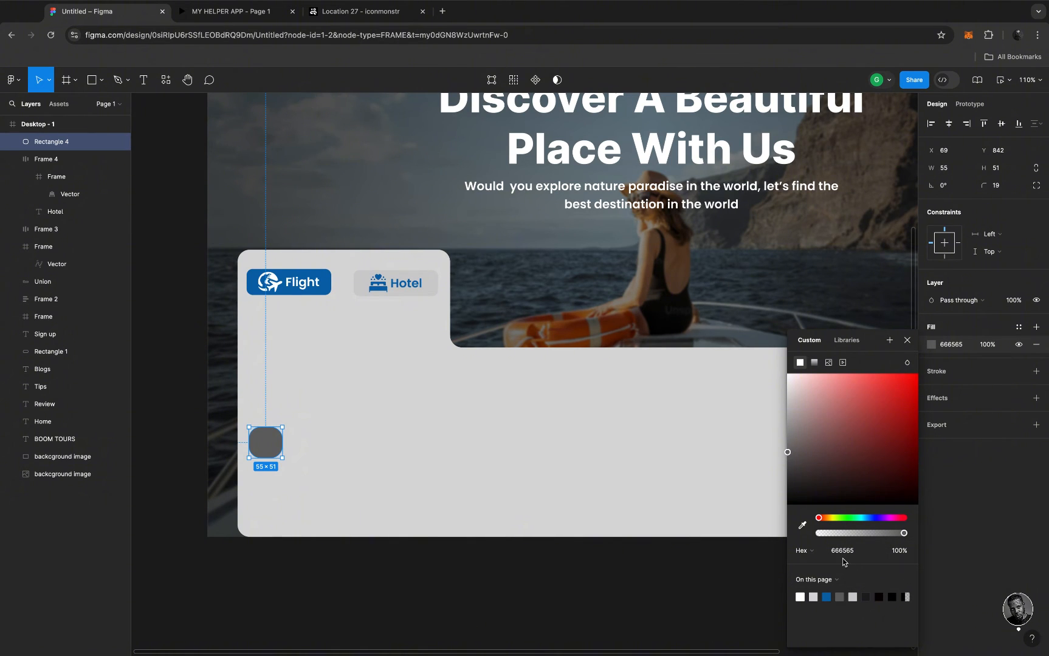
click(793, 440)
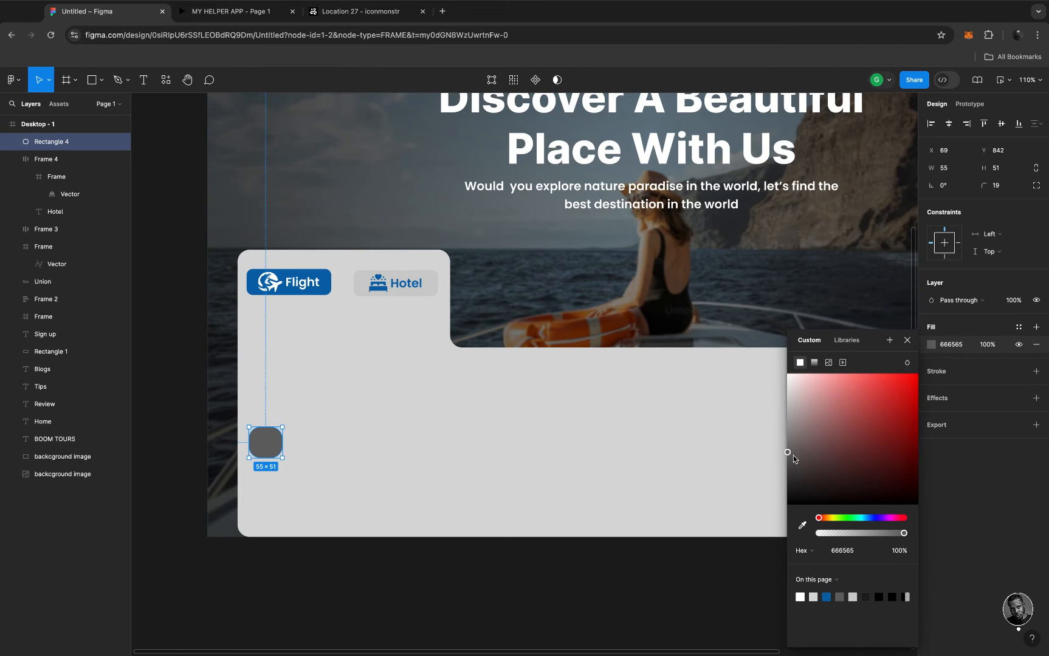
click(802, 525)
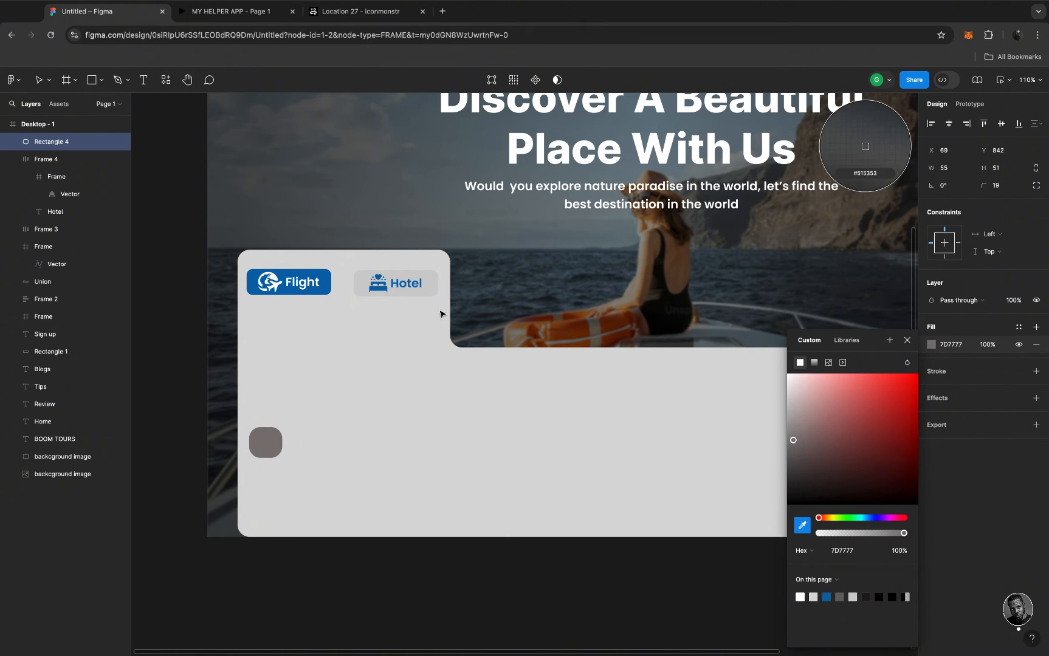
click(431, 284)
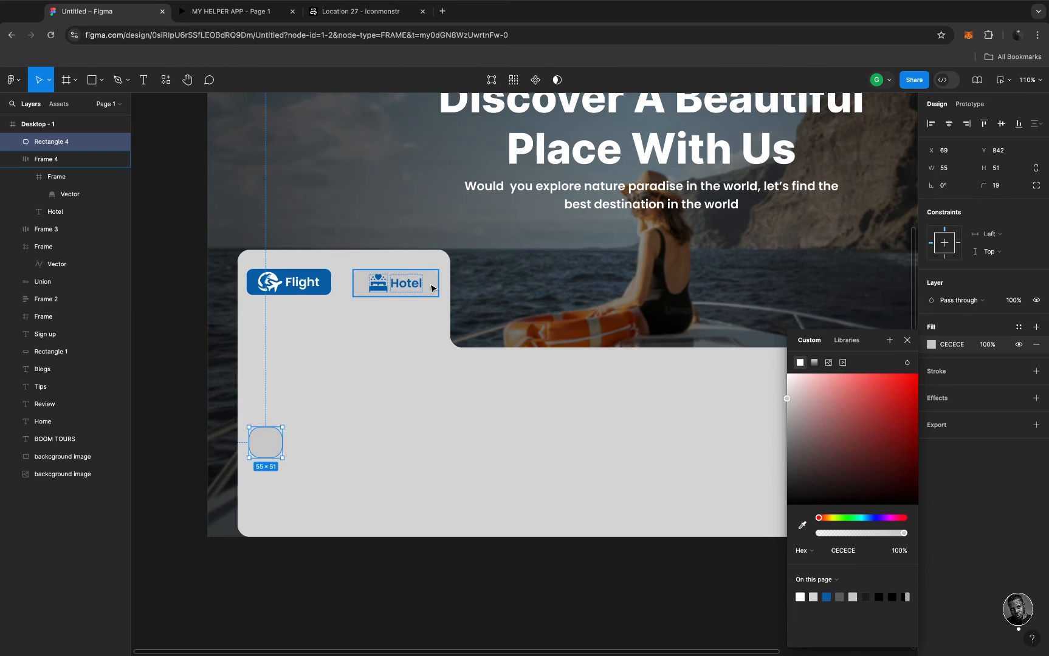
right_click(271, 445)
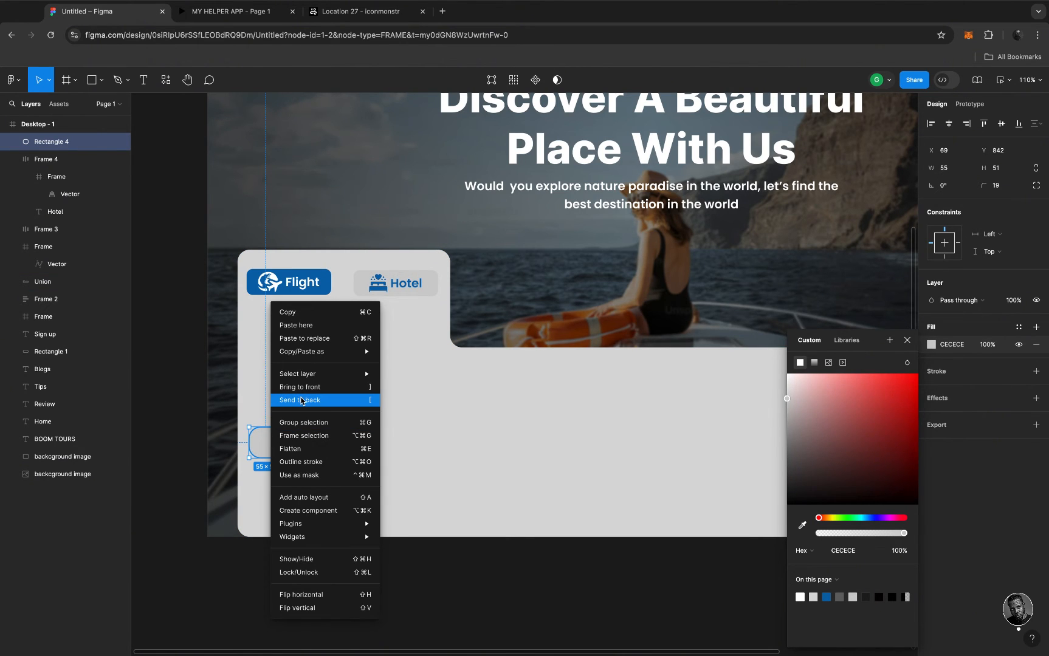
click(302, 401)
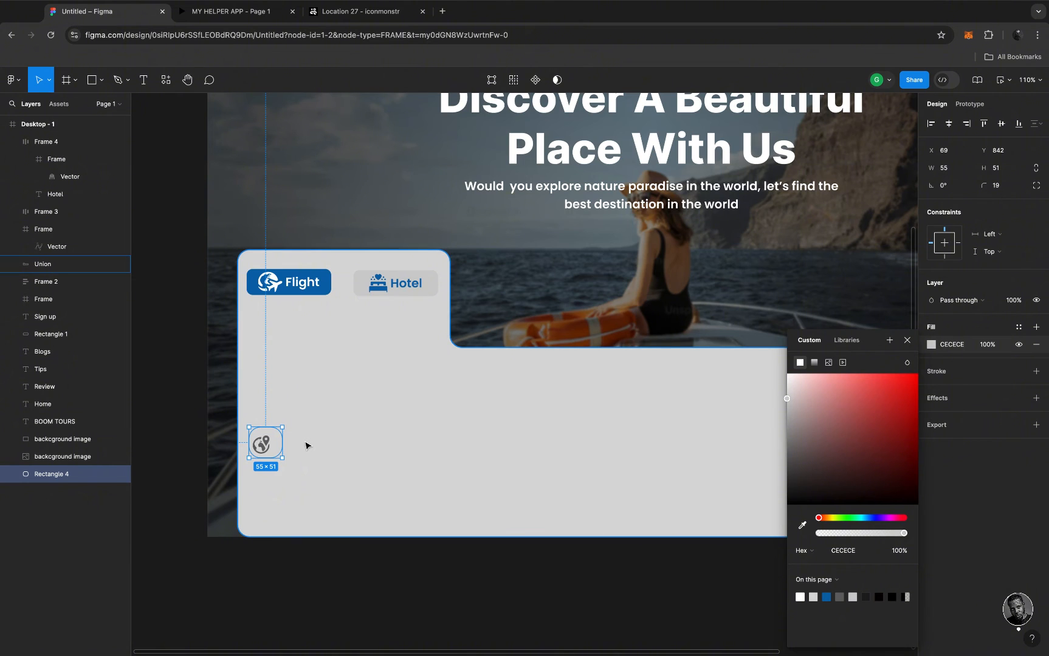
Center the globe icon vertically and horizontally on its rounded rectangle
shift+click(268, 447)
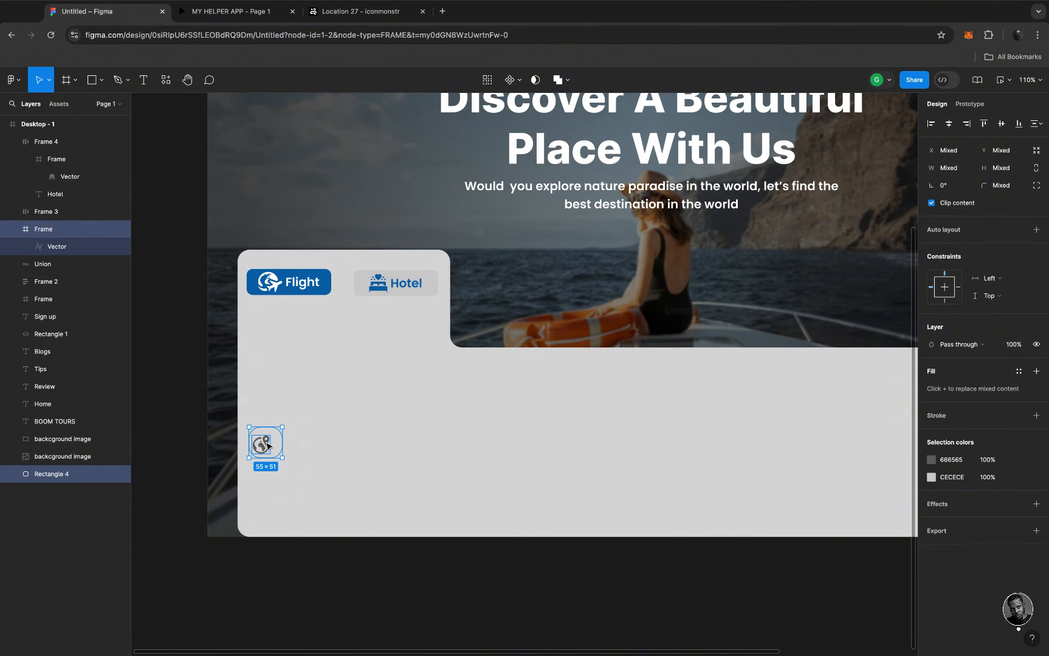
click(1005, 125)
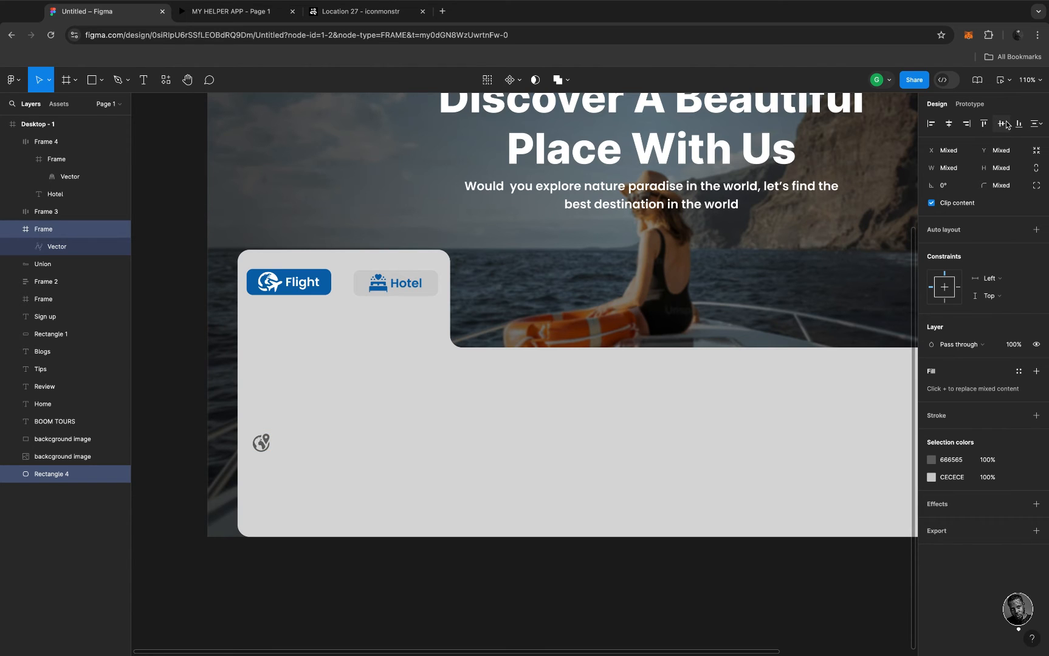
click(947, 124)
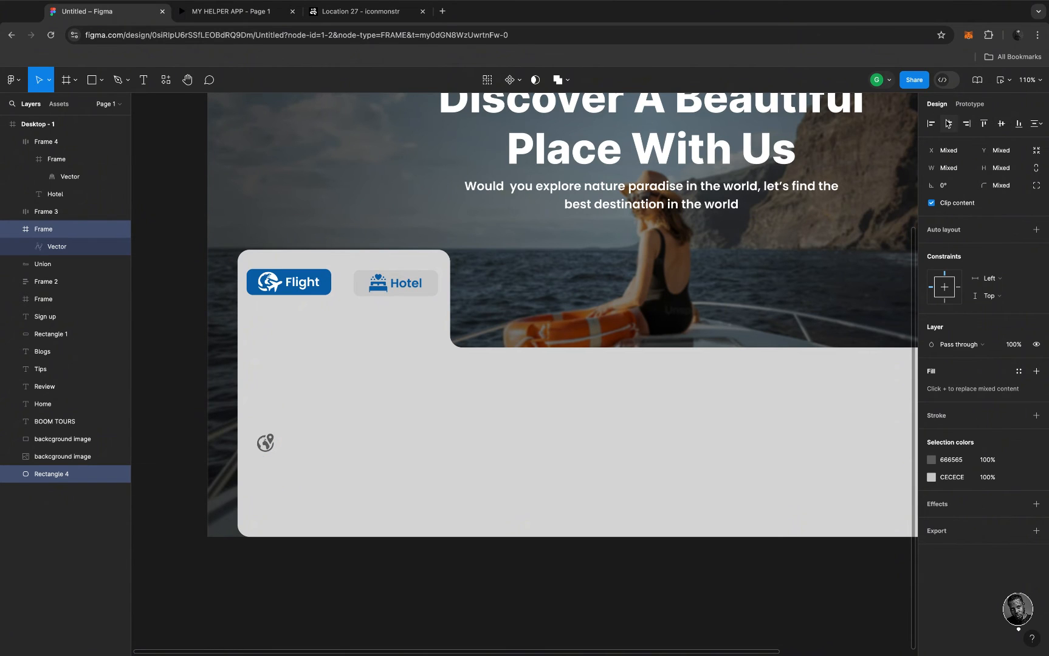
Move the Rectangle 4 layer up in the layer order, directly above Union and below the globe icon's frame
click(279, 448)
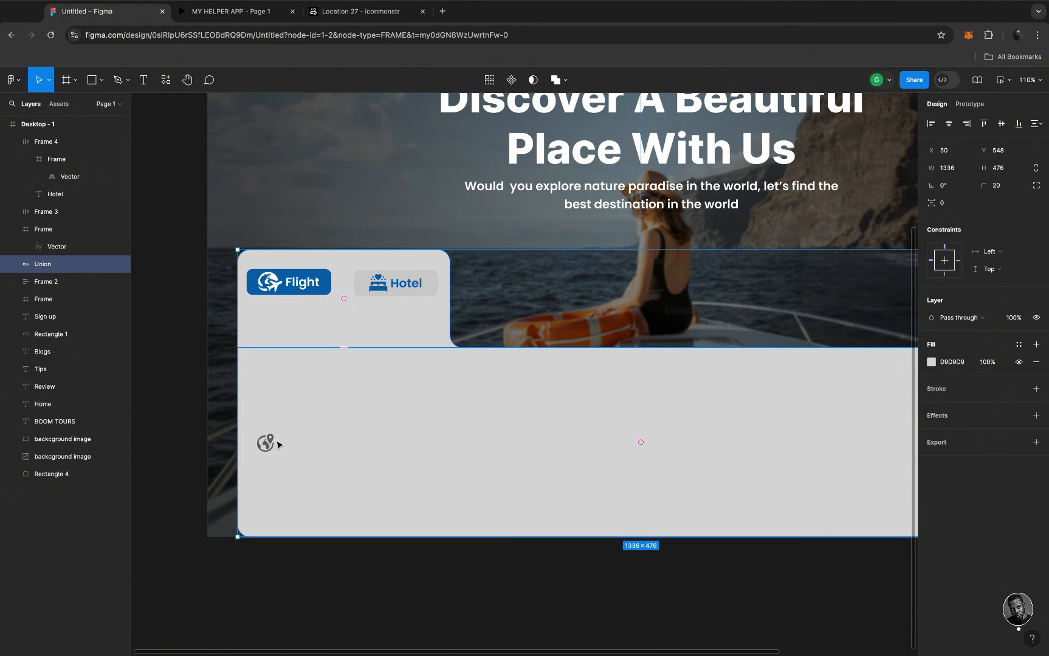
key(super+z)
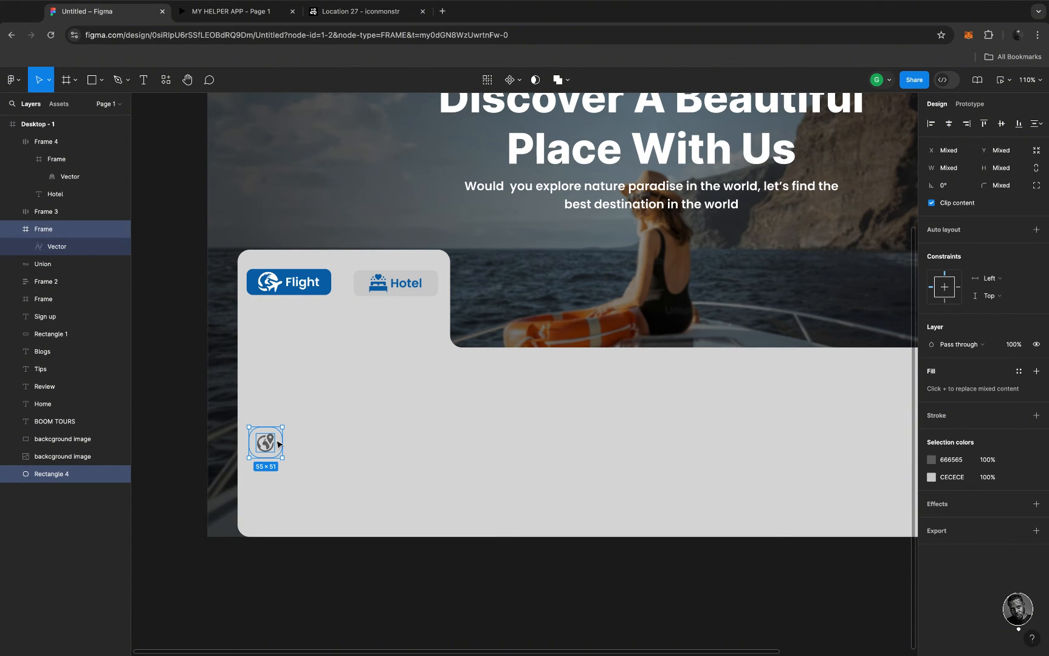
shift+click(277, 444)
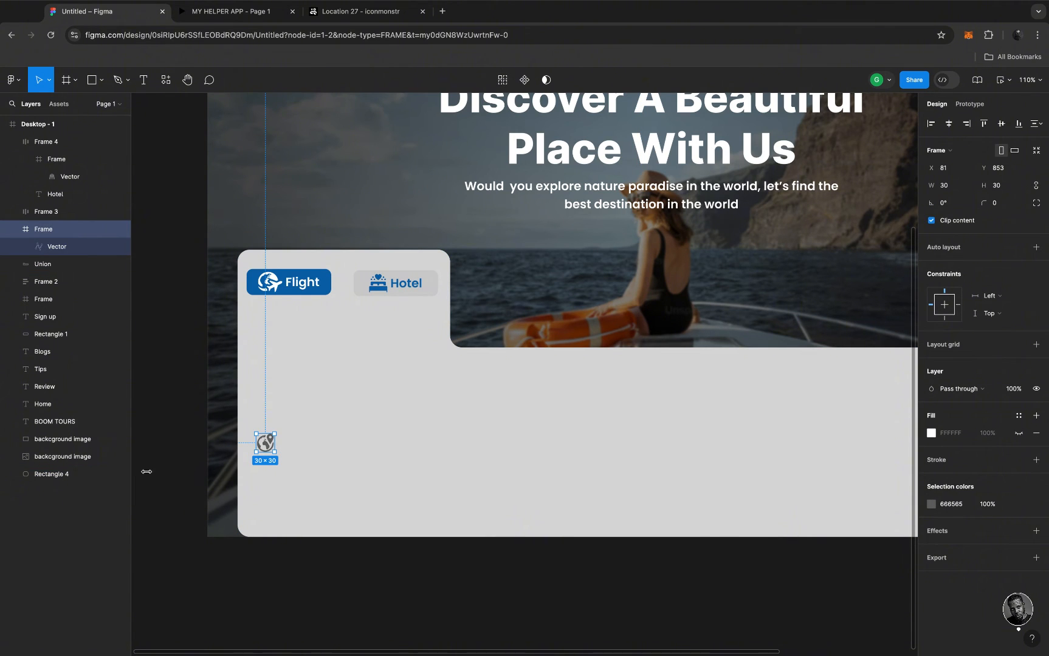
click(59, 477)
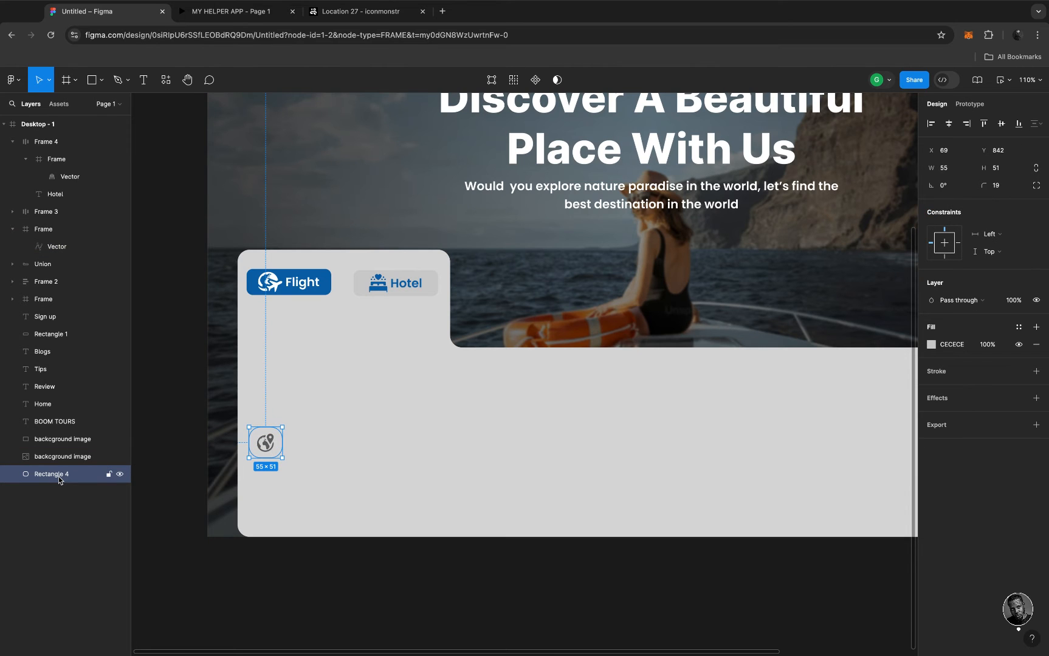
drag(58, 475, 29, 261)
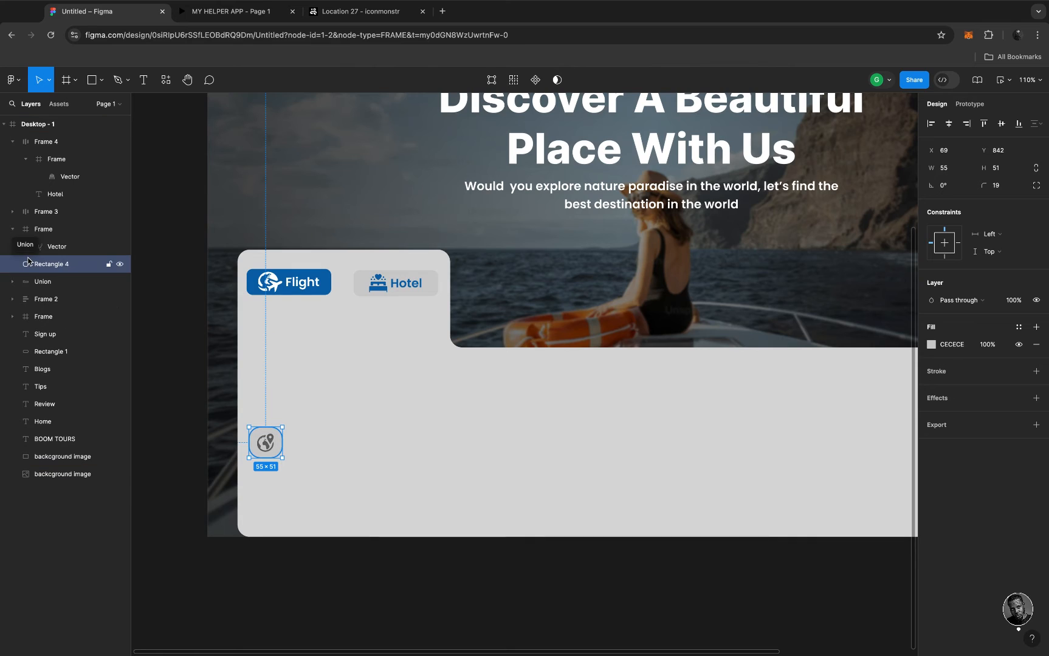
Add the text "Location" to the grey panel and place it just above and to the right of the globe icon
click(324, 431)
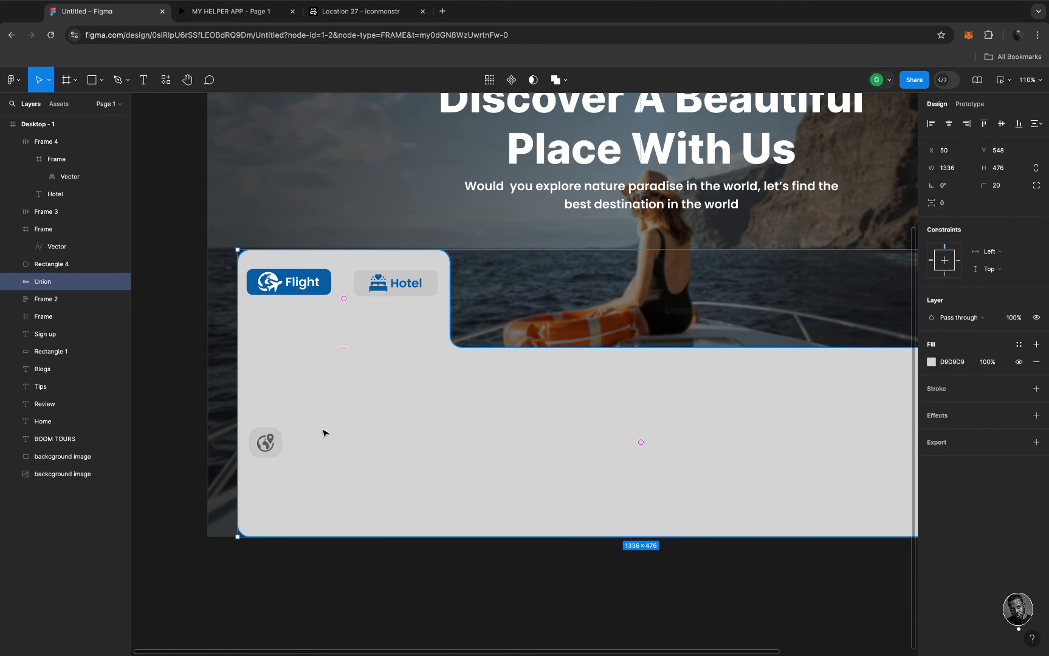
key(t)
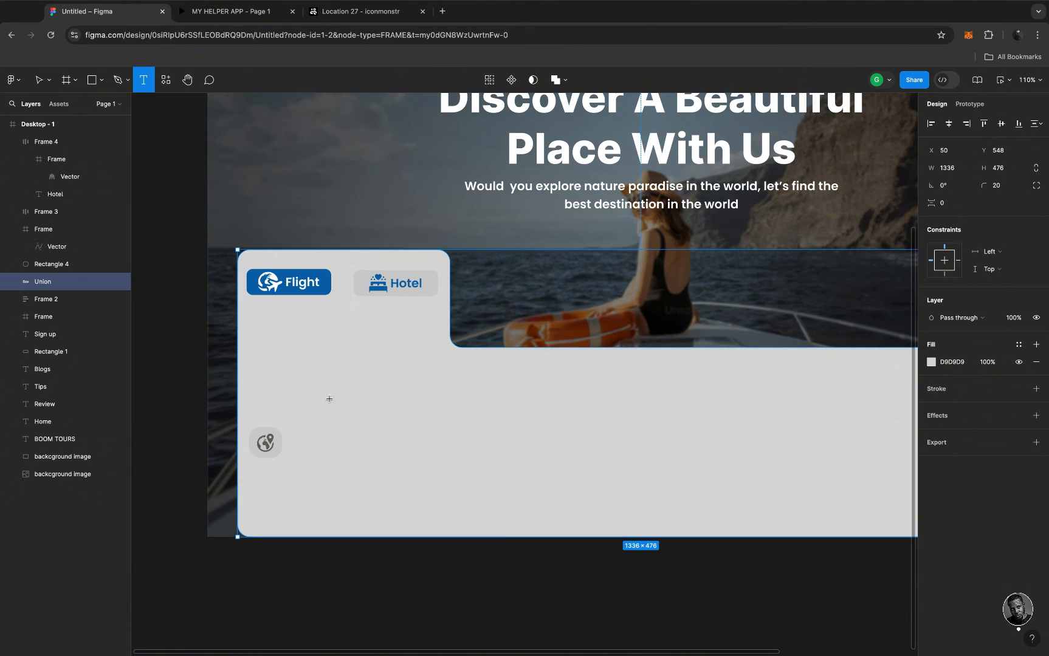
click(292, 403)
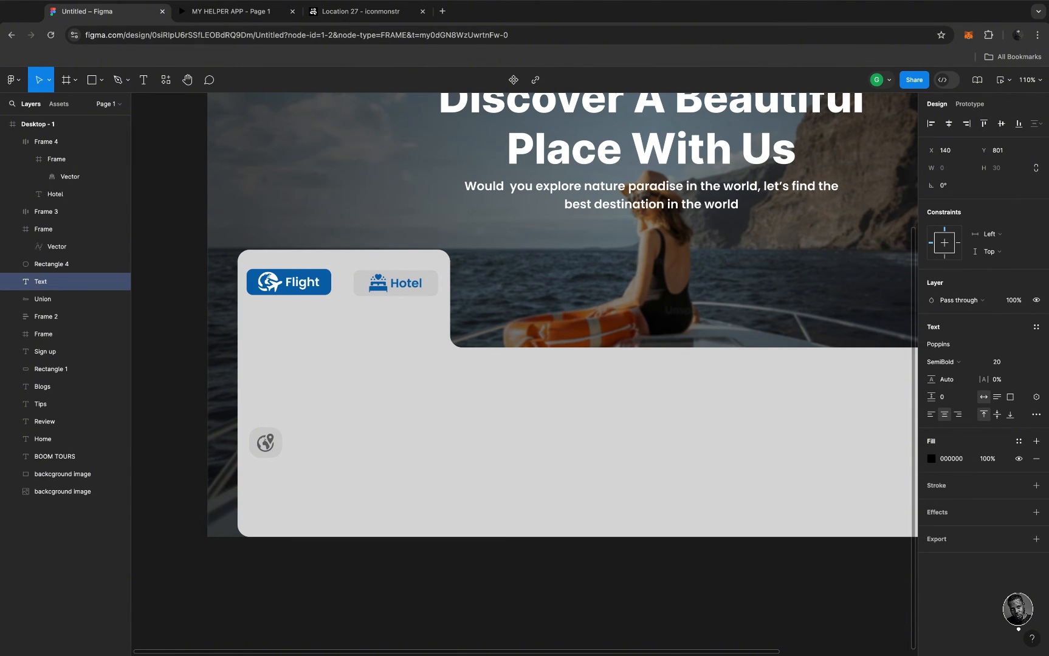
text(Location)
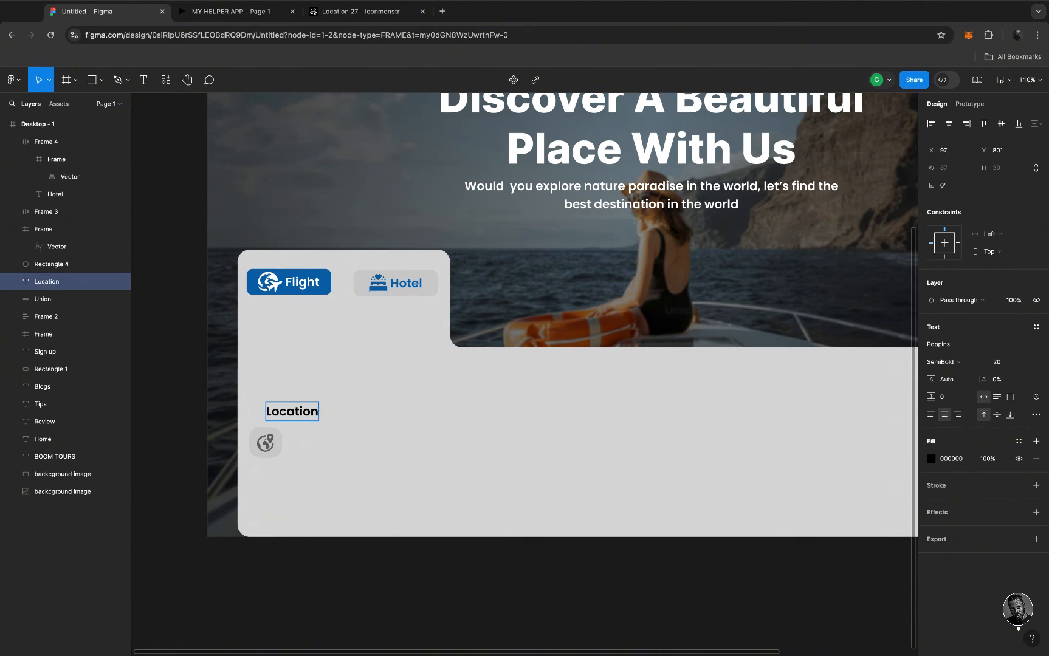
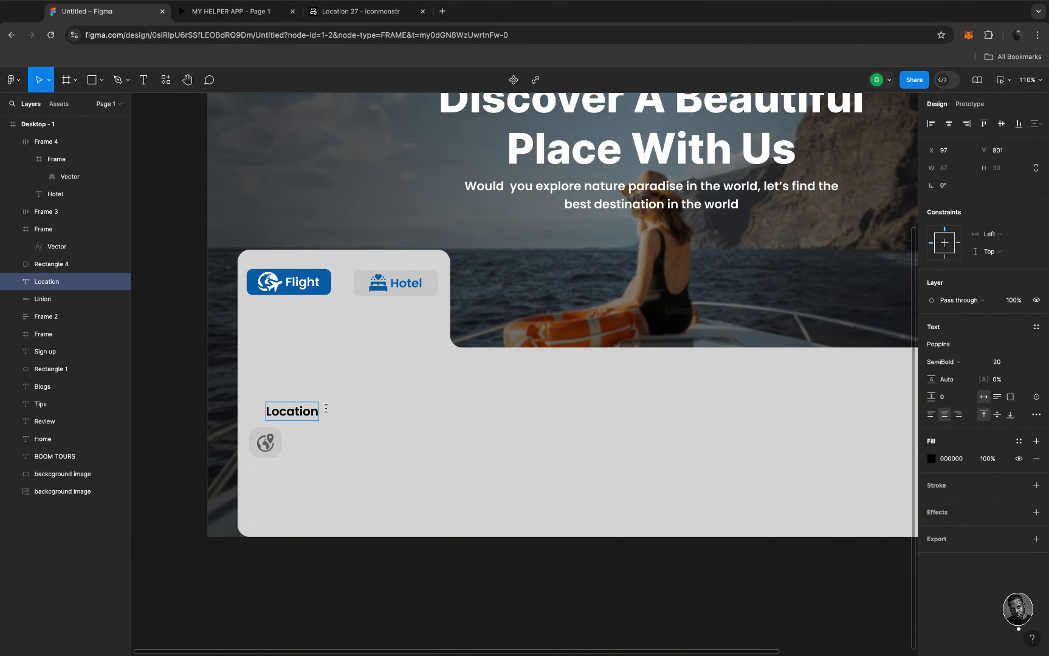
key(Escape)
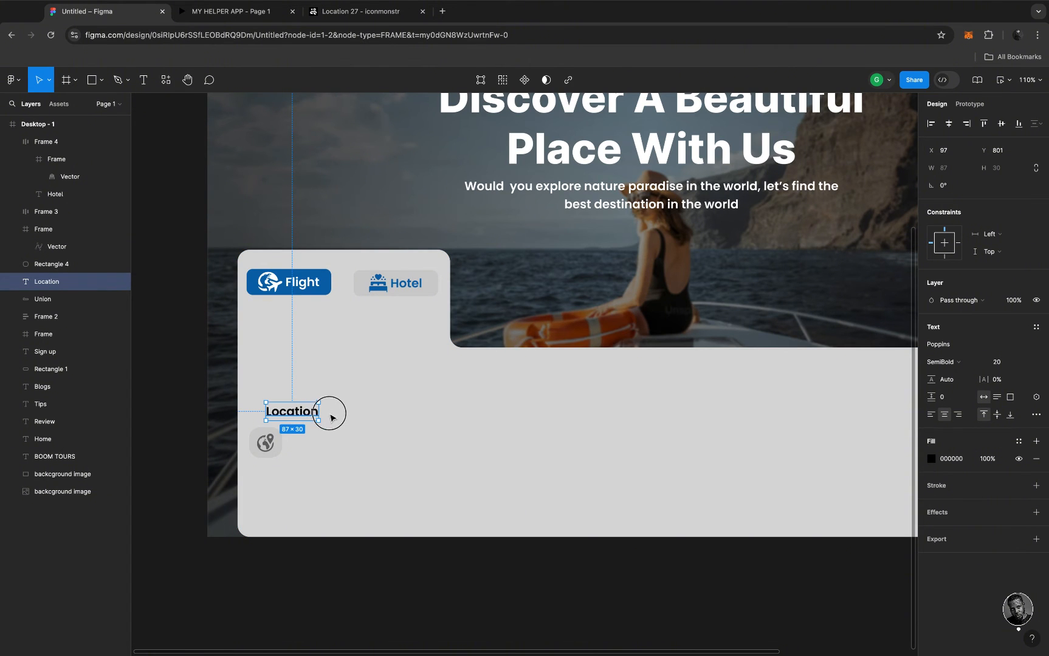
drag(316, 416, 335, 423)
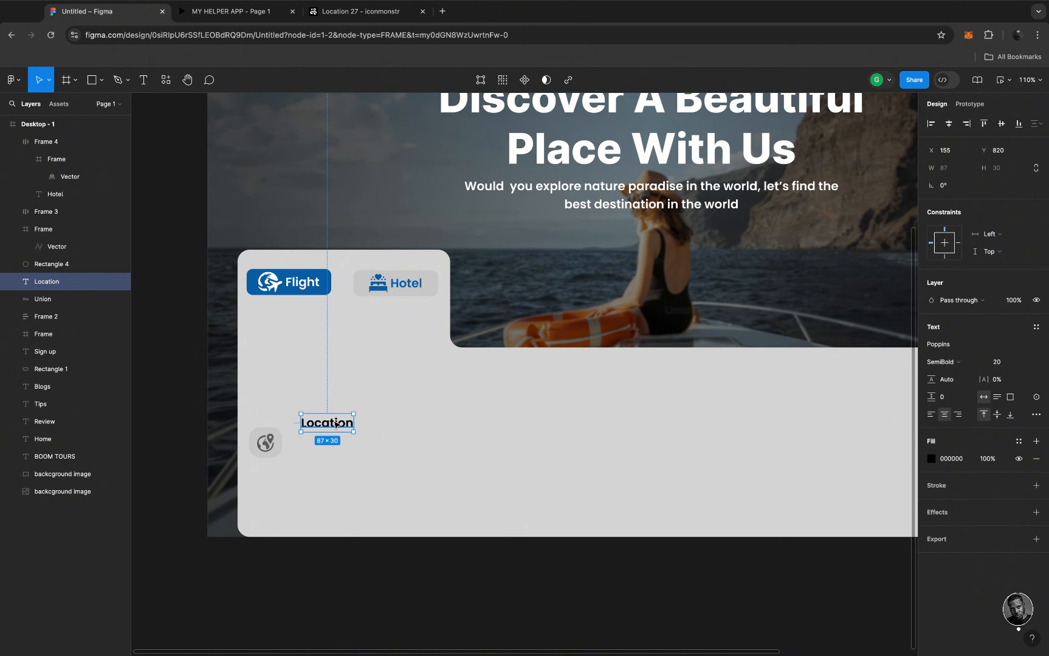
Add a second text reading "Where are you going?" beneath the Location label
double_click(333, 421)
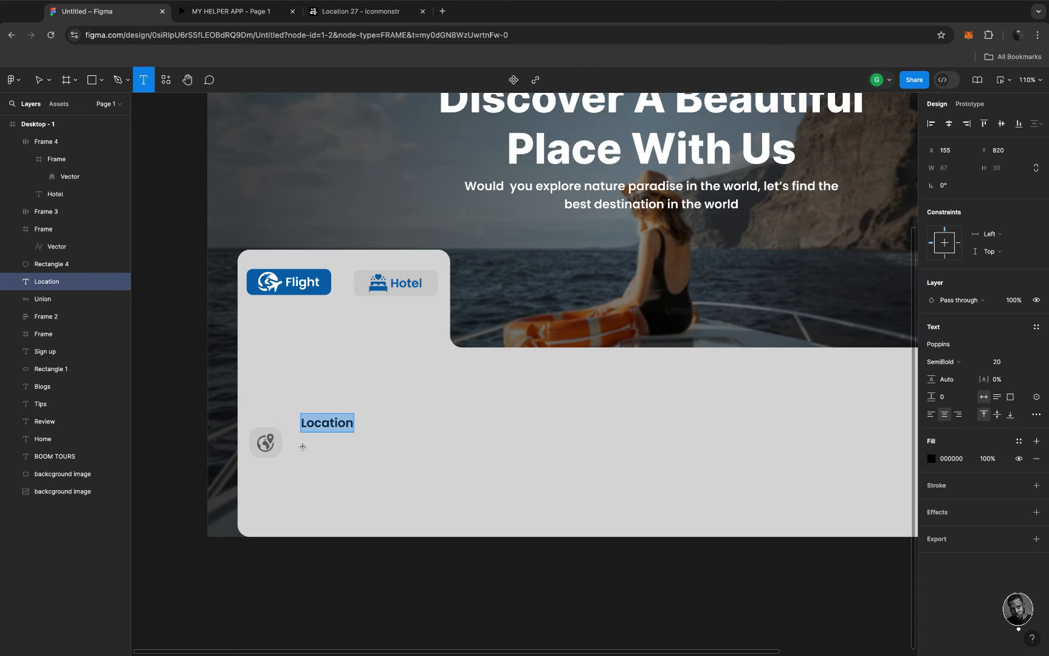
click(303, 446)
text(Where)
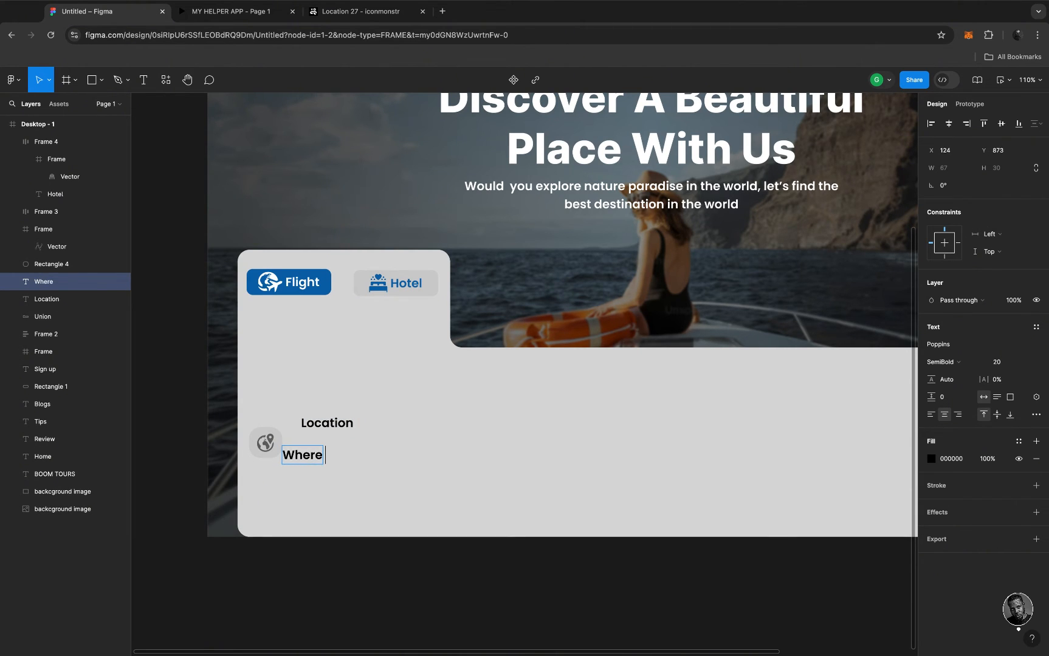
text( are you g)
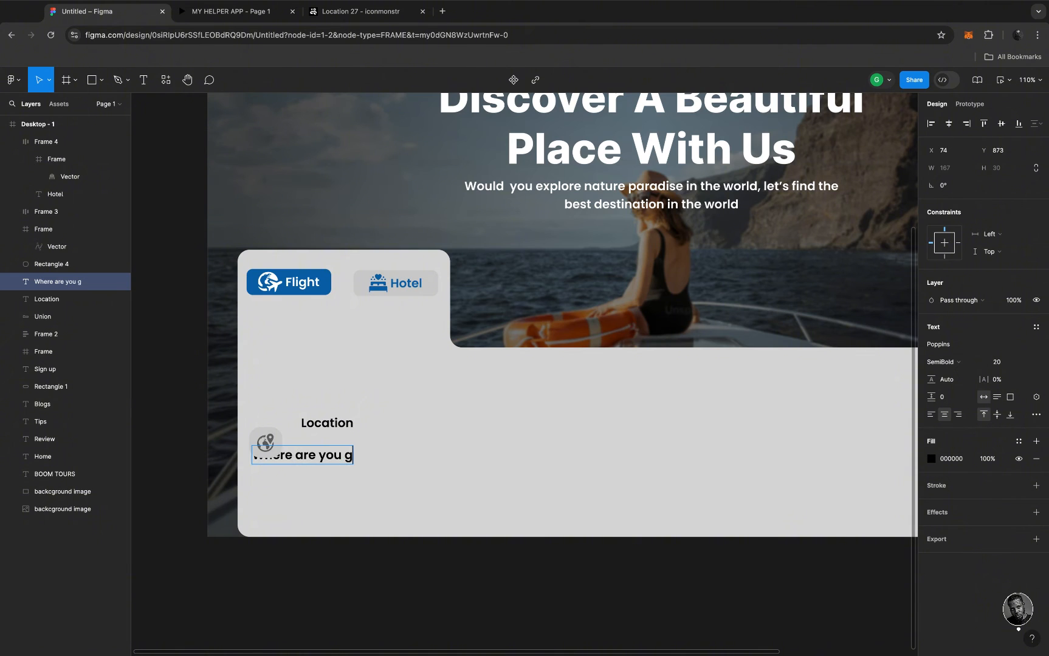
text(oing?)
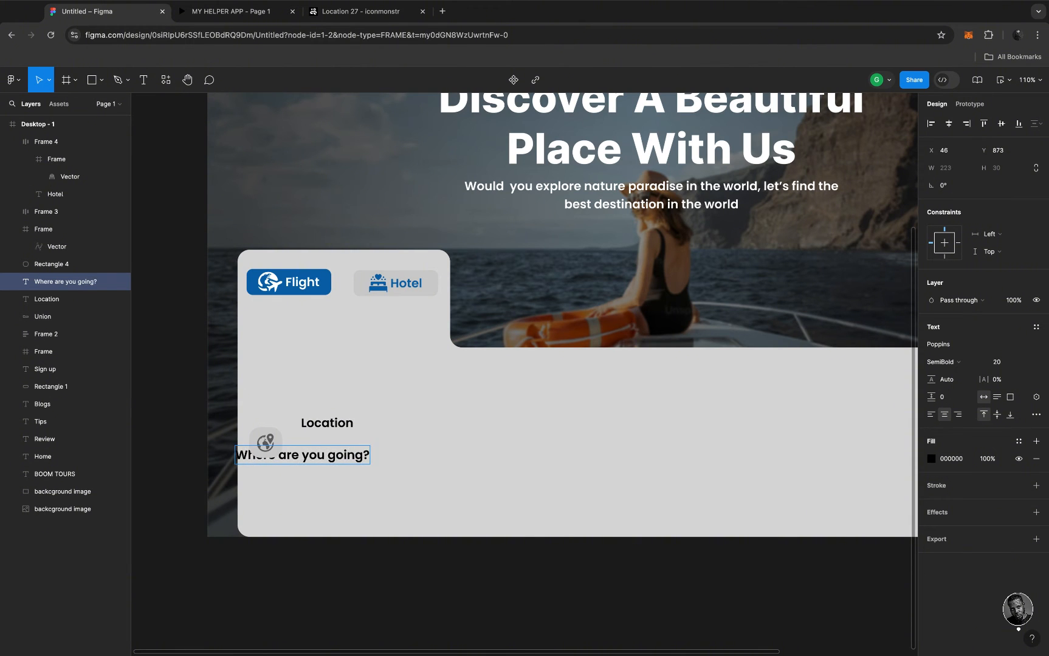
Set the "Where are you going?" text to size 15 and recolor it to the page grey 666565
key(super+a)
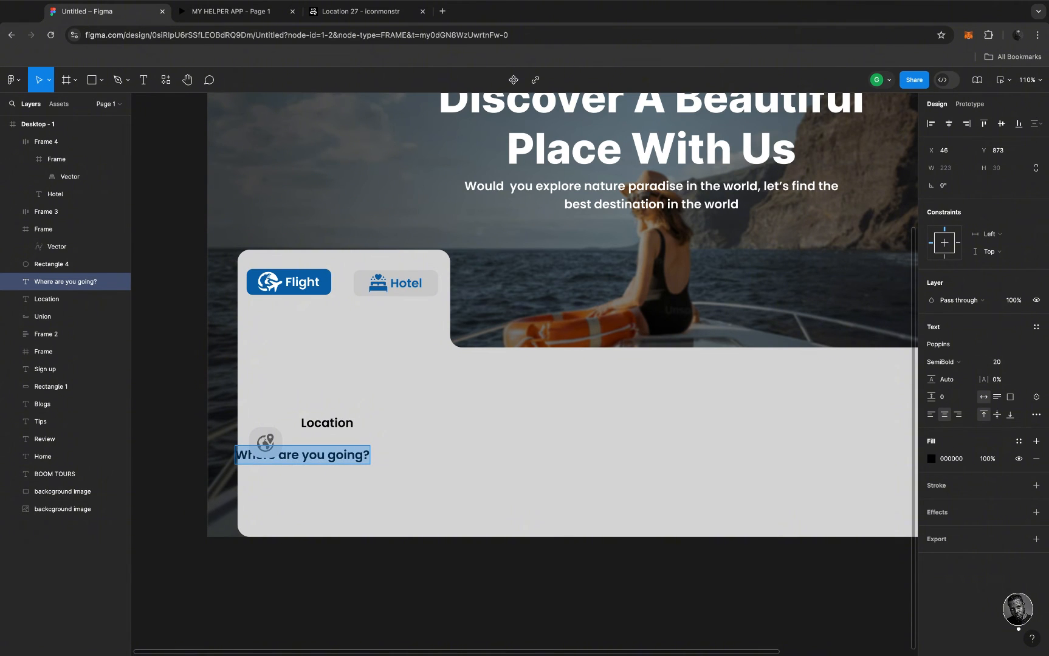
click(1006, 365)
key(Return)
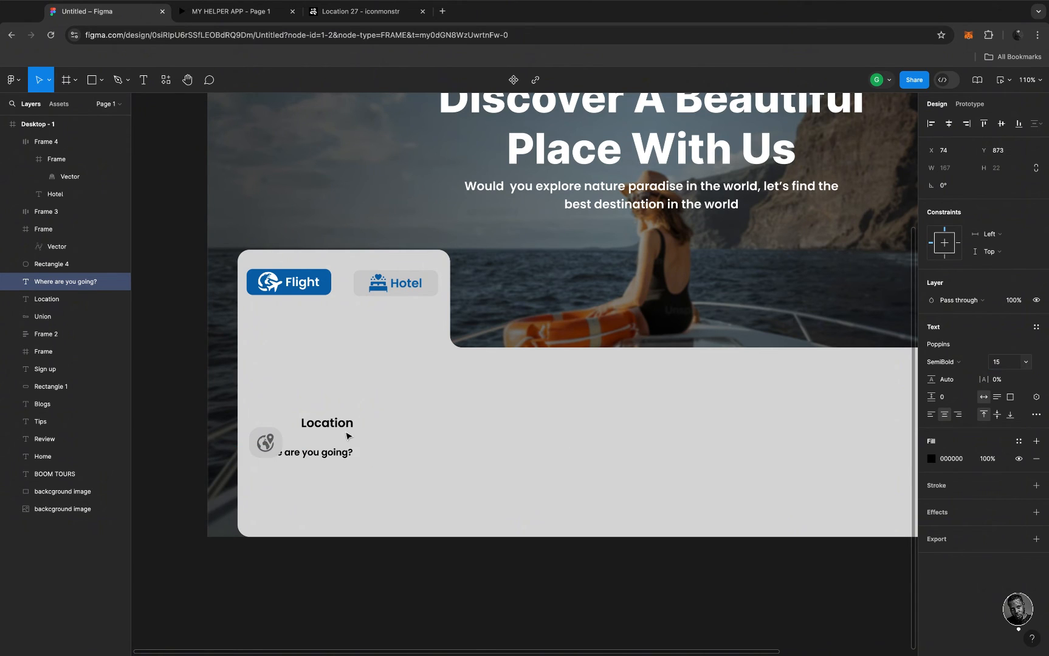
key(Escape)
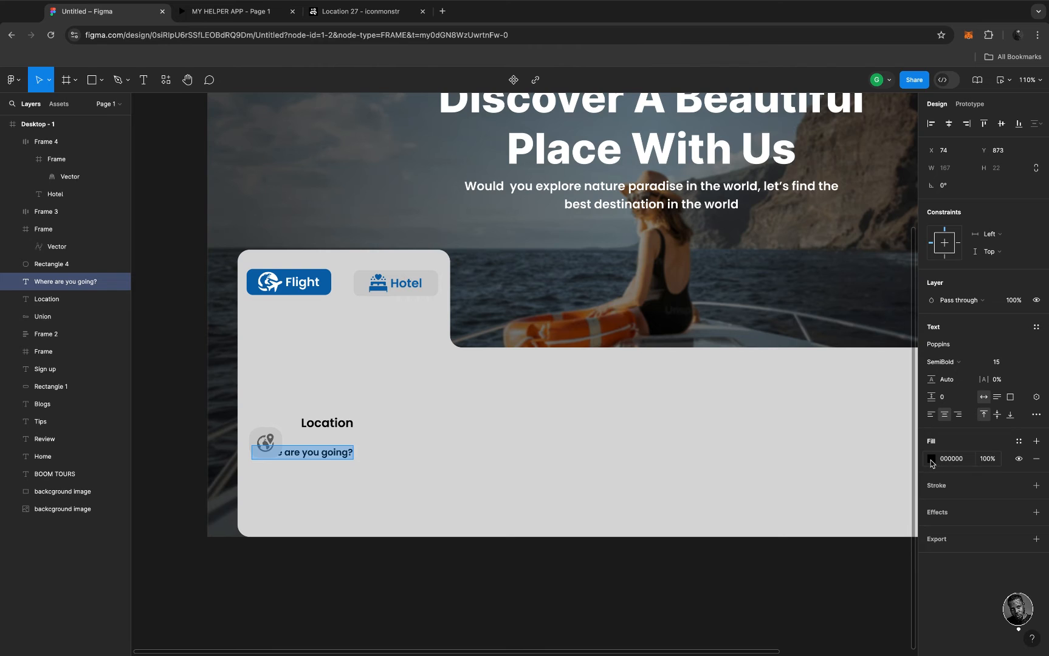
click(930, 459)
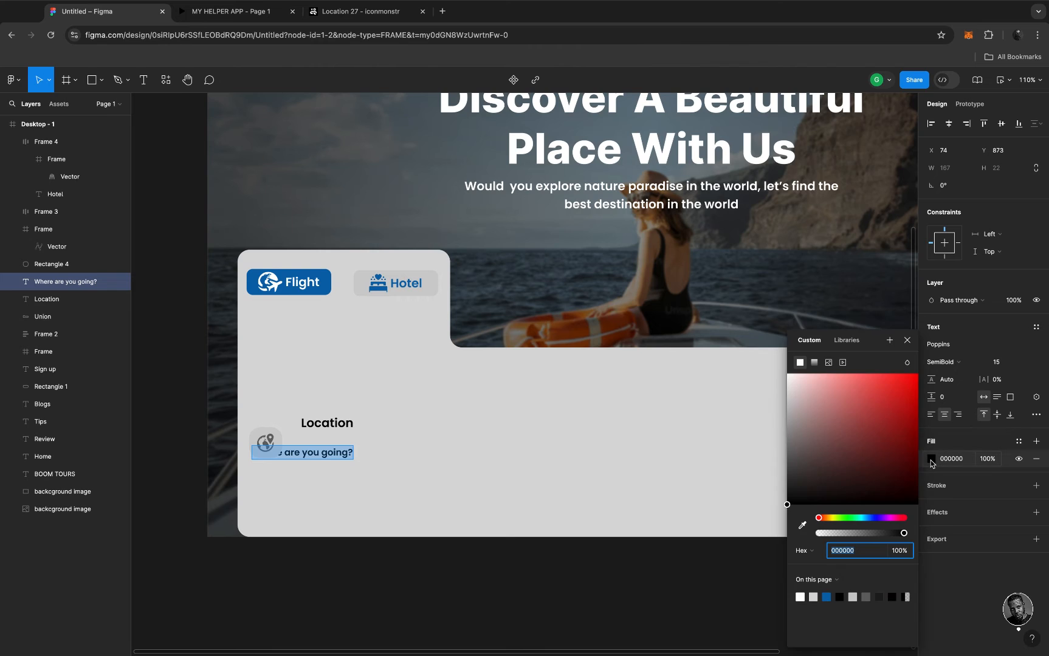
click(868, 596)
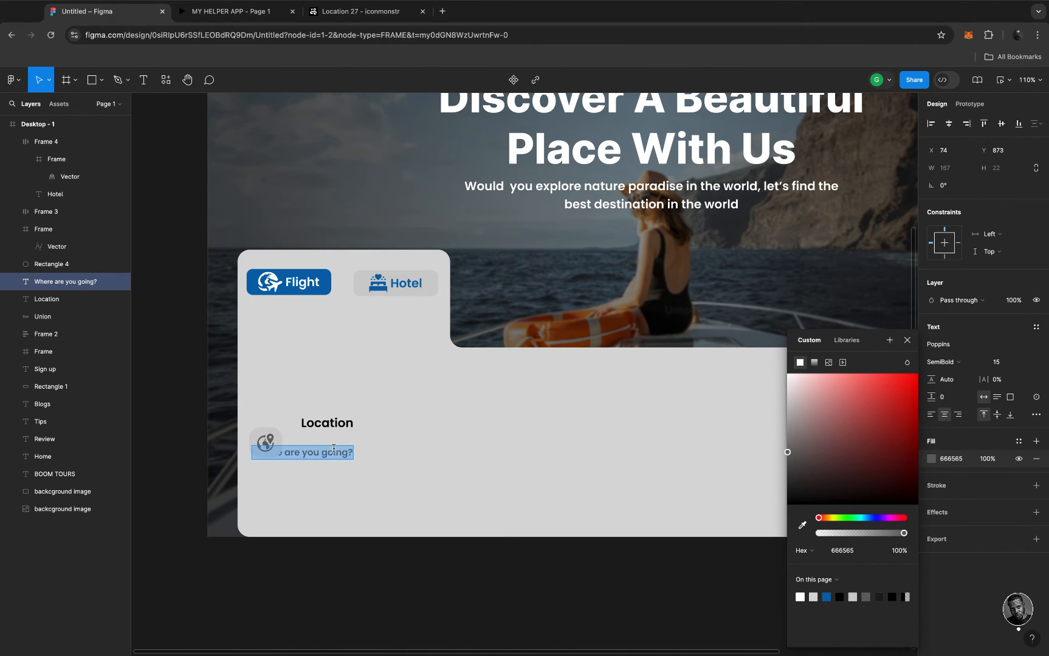
key(BackSpace)
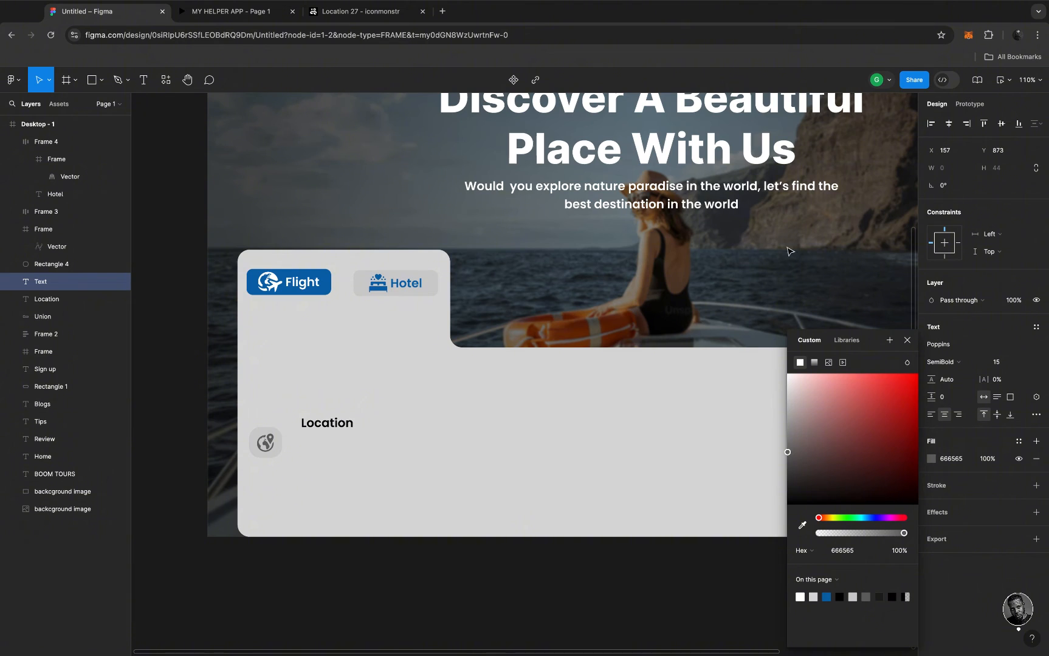
click(907, 340)
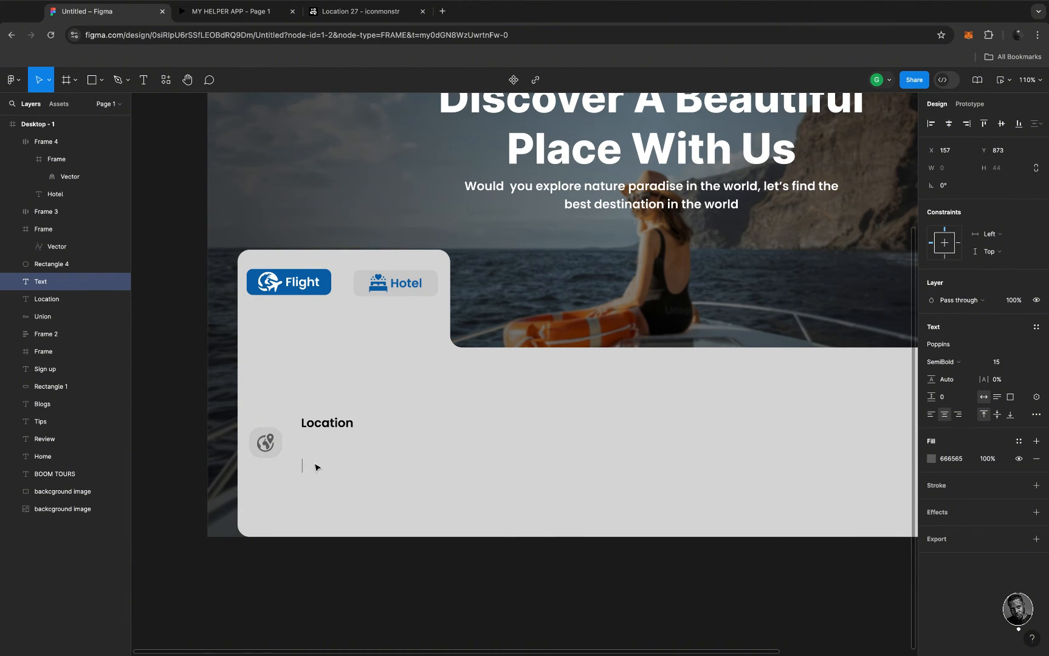
key(ctrl+z)
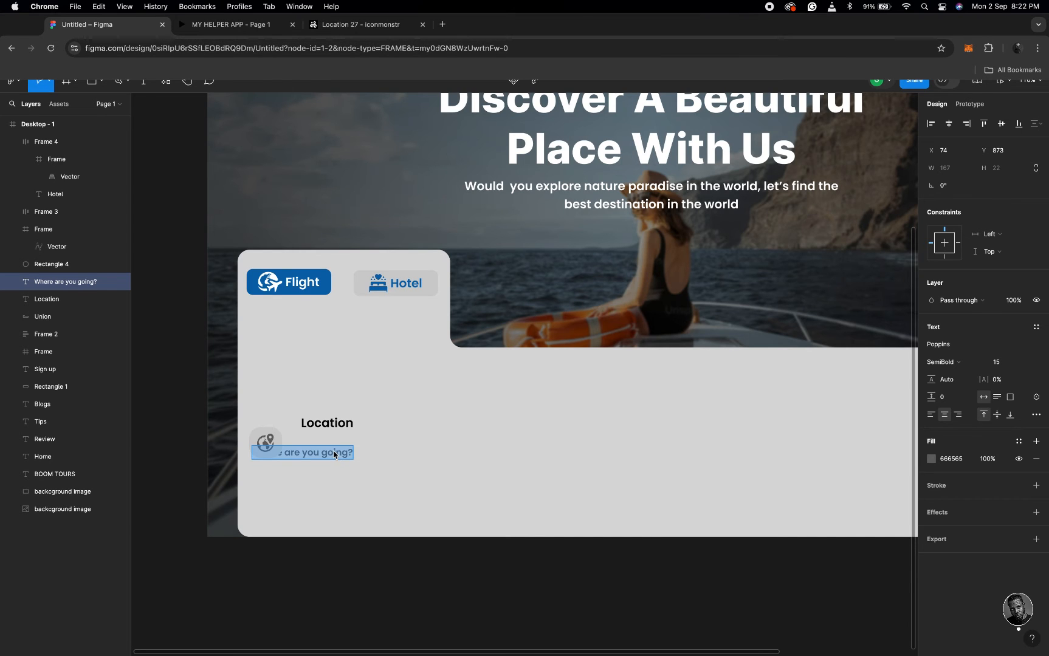
Move "Where are you going?" beside the globe icon and line up the Location label above it along their left edges
click(370, 452)
key(Escape)
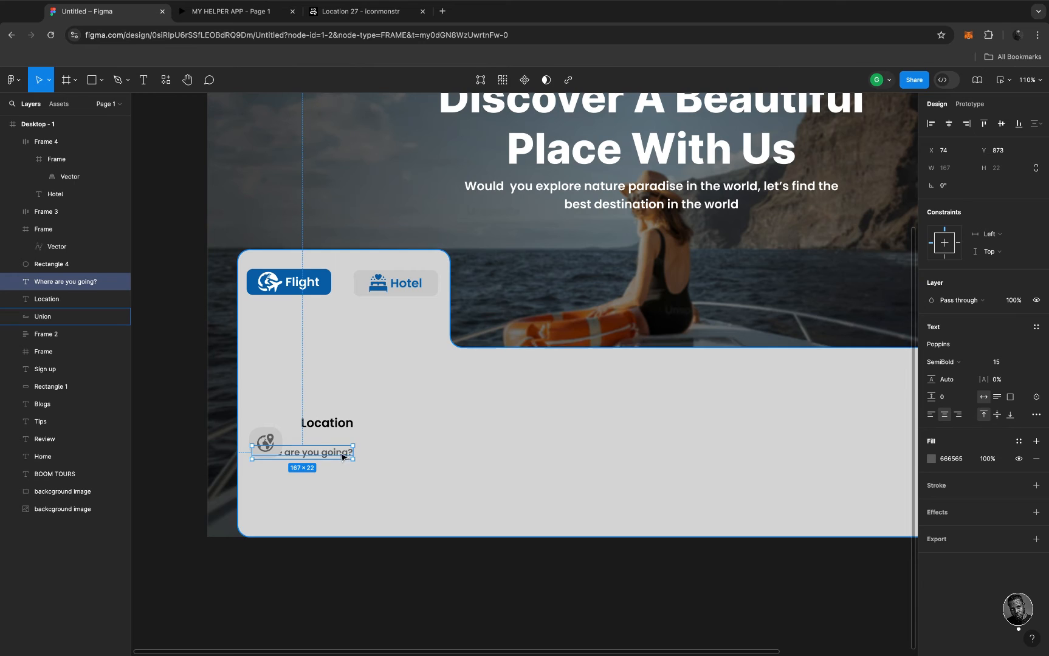
drag(341, 452, 318, 426)
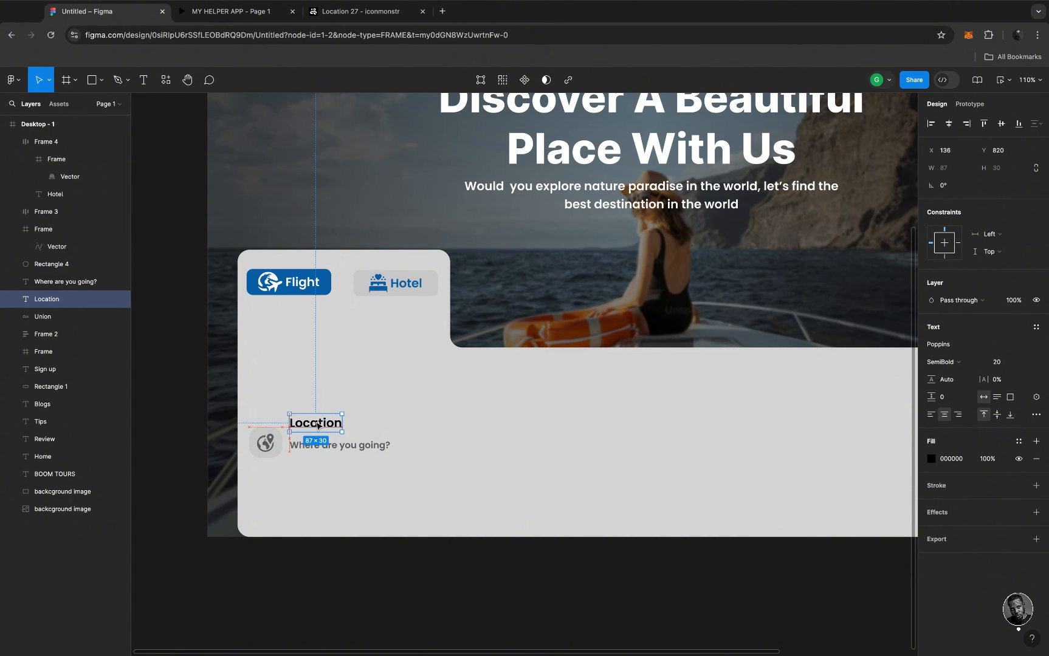
click(355, 489)
Duplicate the whole location field, including icon, backing shape and both texts, about 287 px to the right of the original in the grey panel
scroll(355, 489, down, 5)
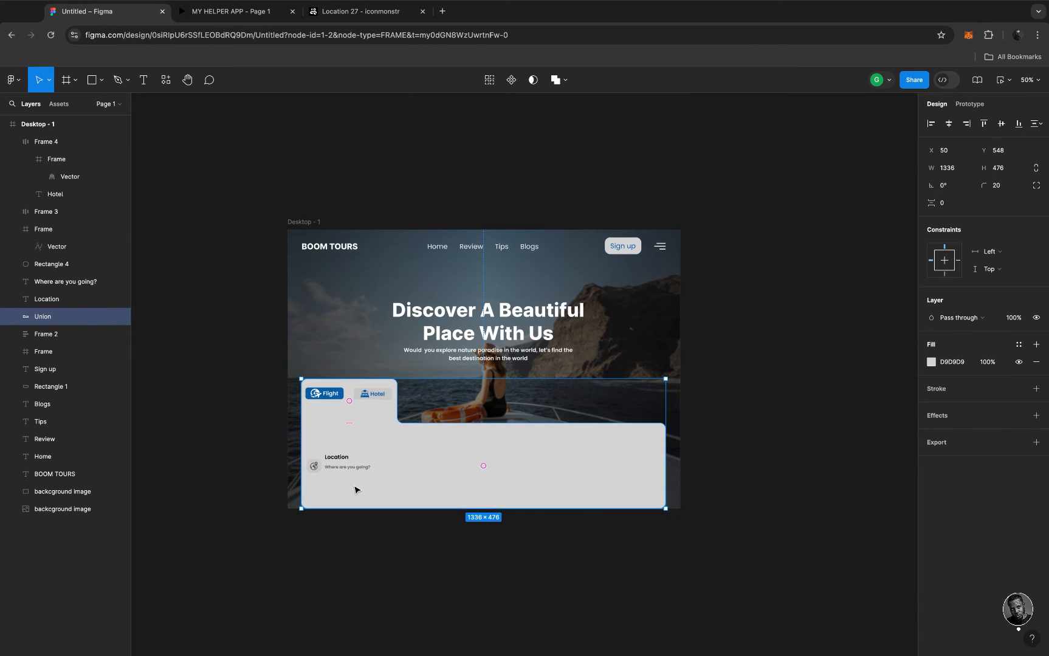
scroll(355, 490, up, 5)
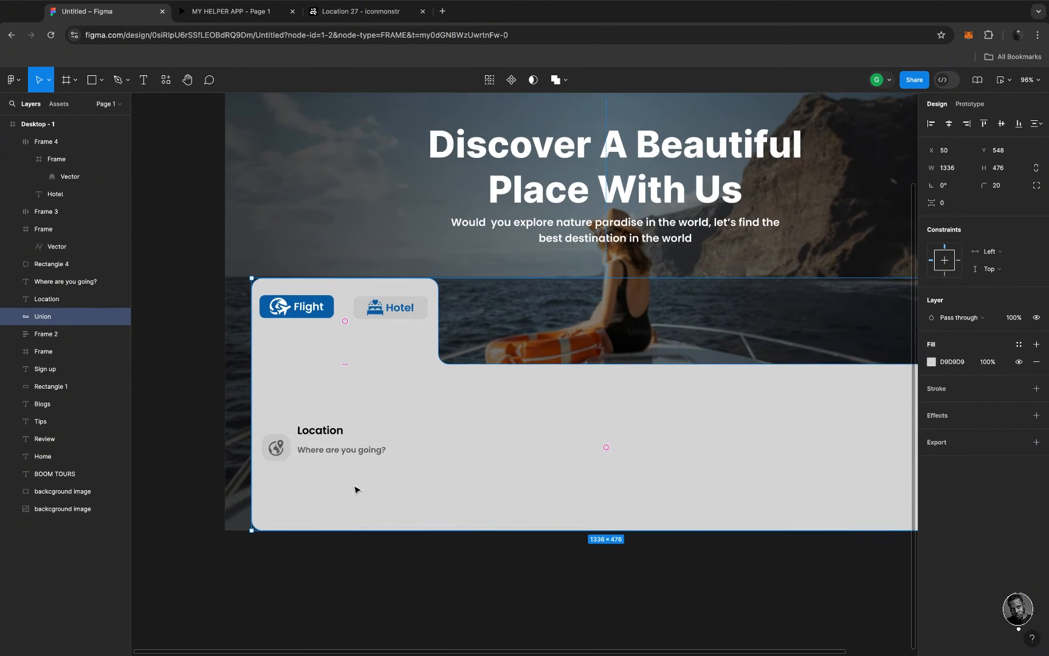
scroll(356, 490, up, 1)
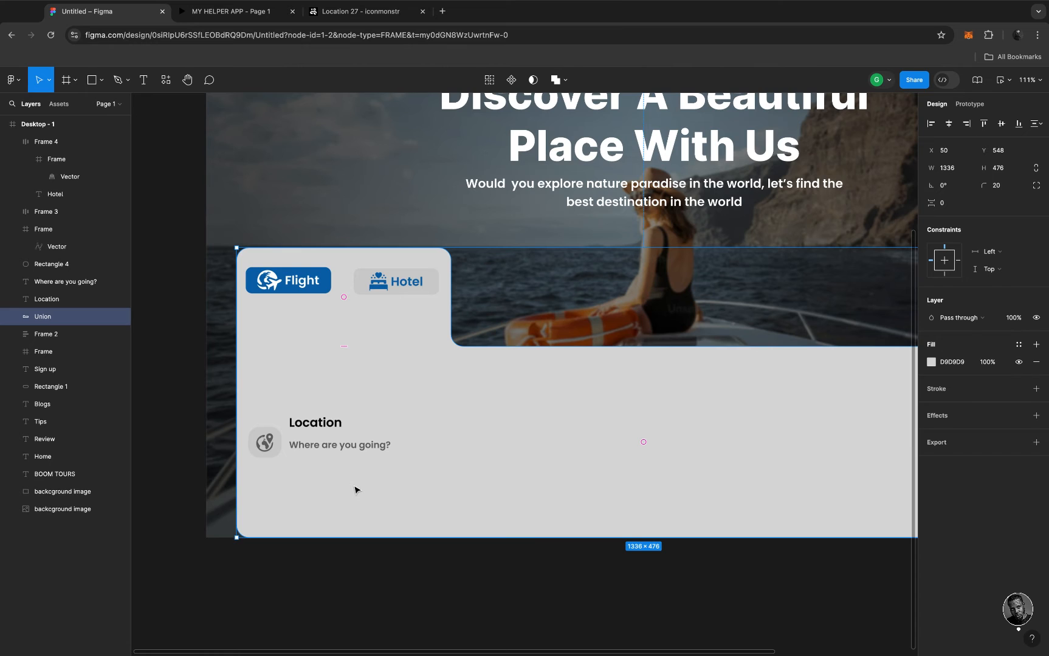
click(267, 451)
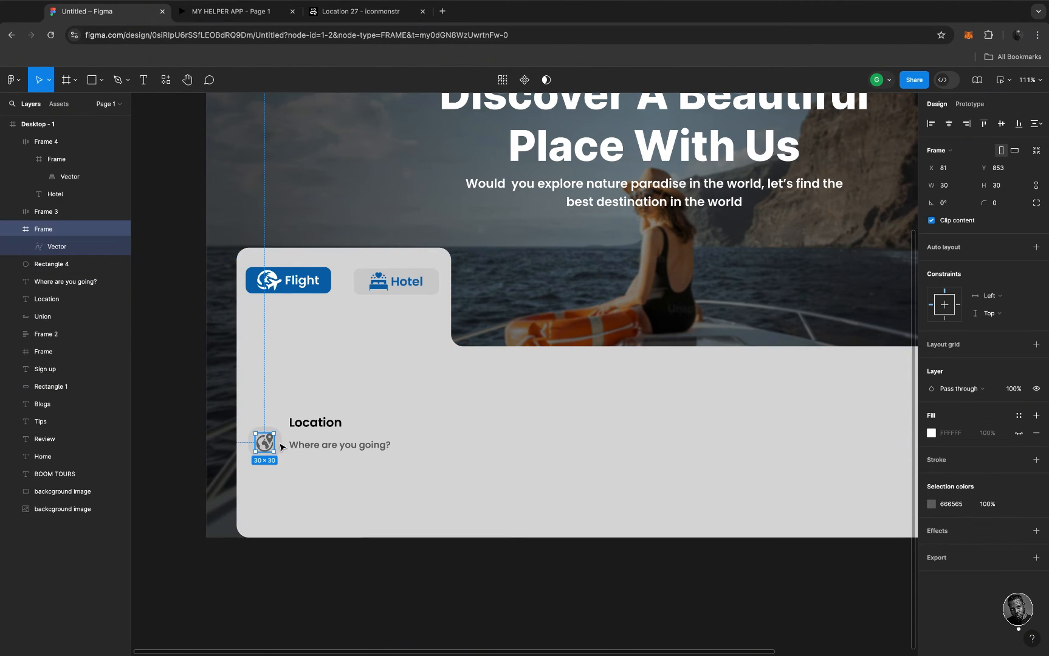
shift+click(282, 448)
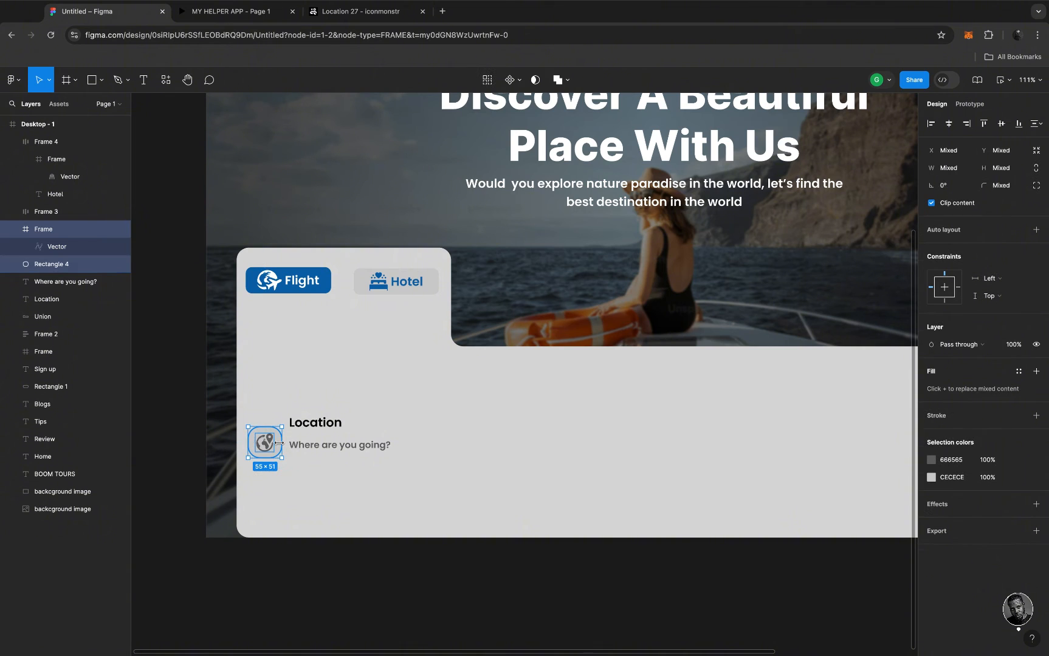
shift+click(317, 435)
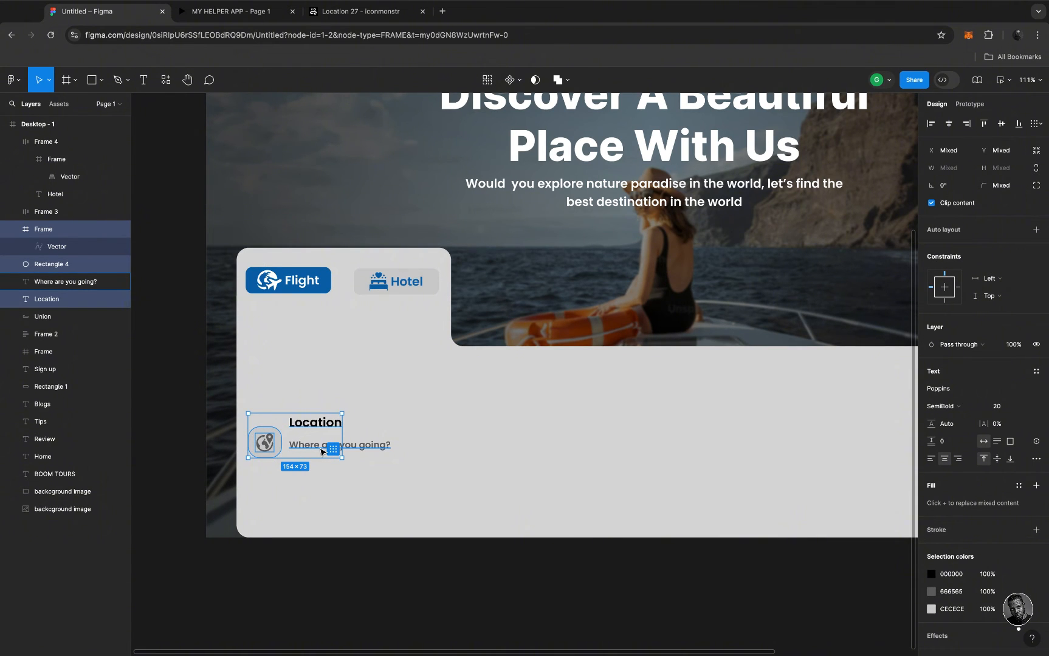
shift+click(322, 452)
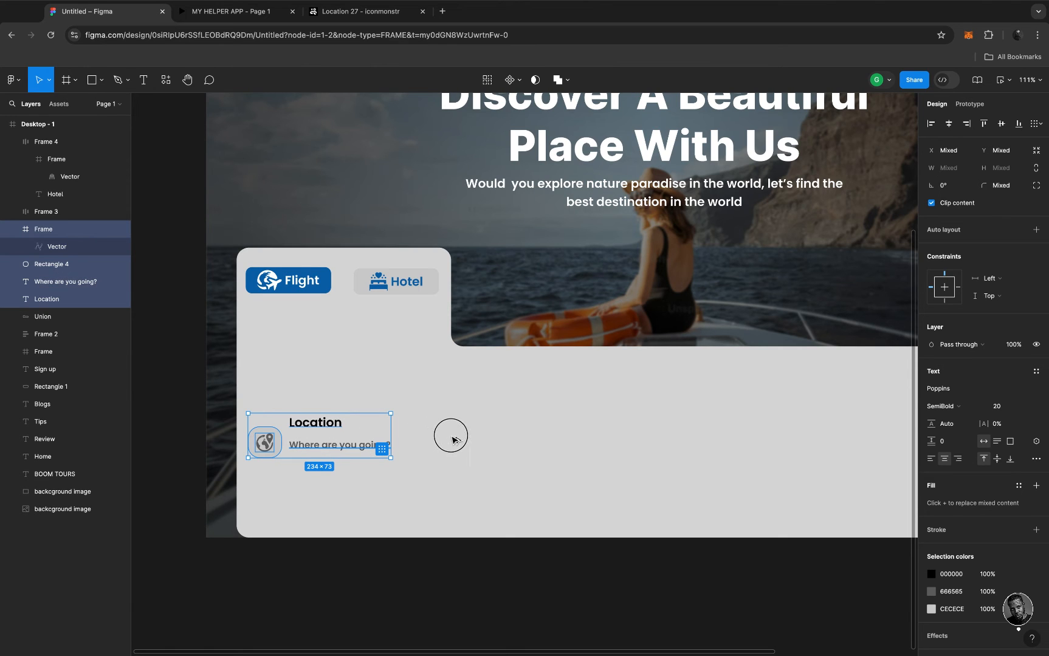
drag(453, 438, 493, 448)
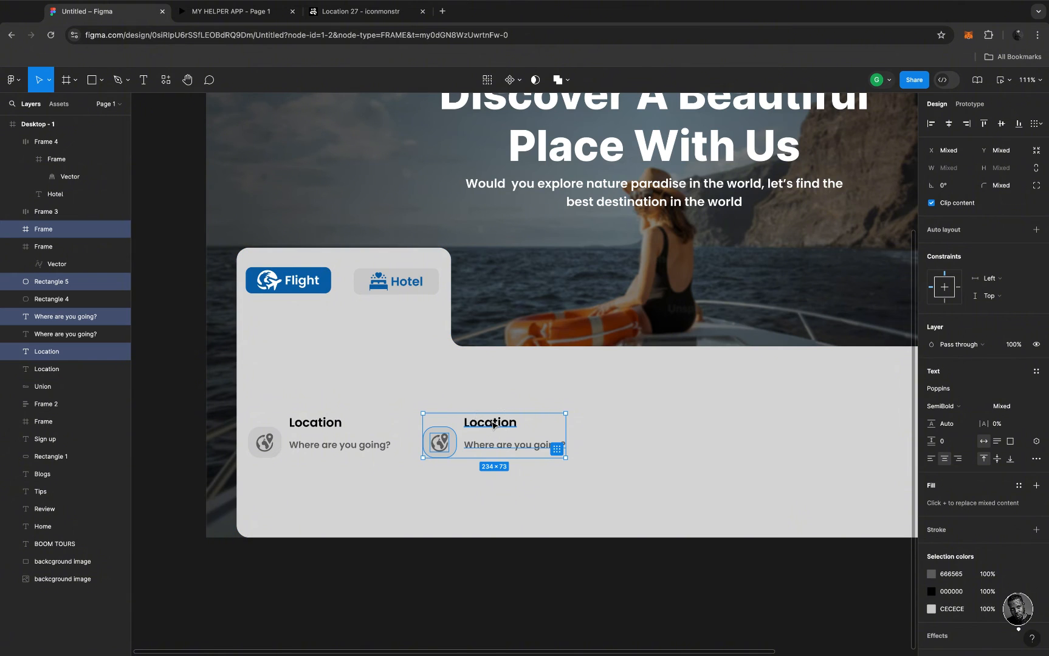
Change the duplicated field's "Location" label to "Travelers"
double_click(490, 422)
text(Travel)
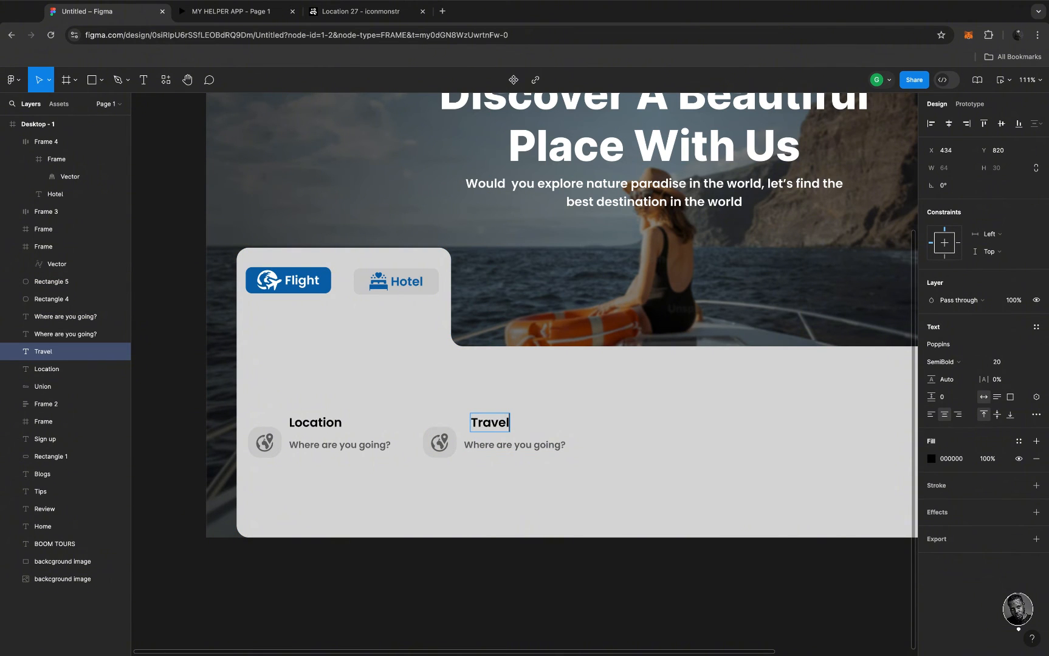
text(ers)
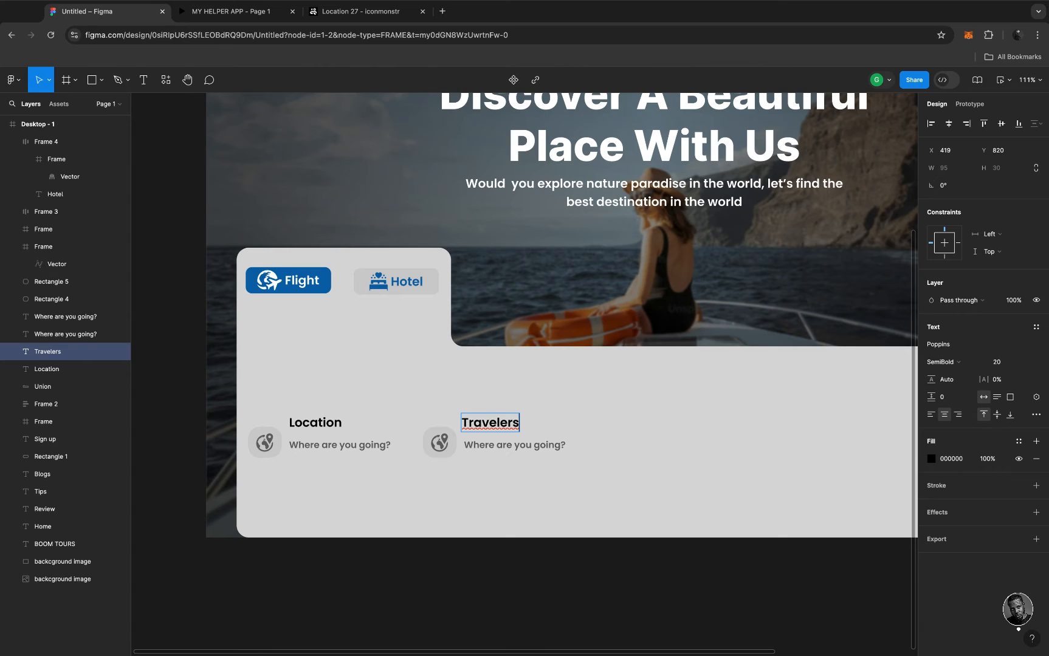
Replace the prompt under Travelers with "Add guest" and move it beside the icon, close to the label's left edge
click(532, 449)
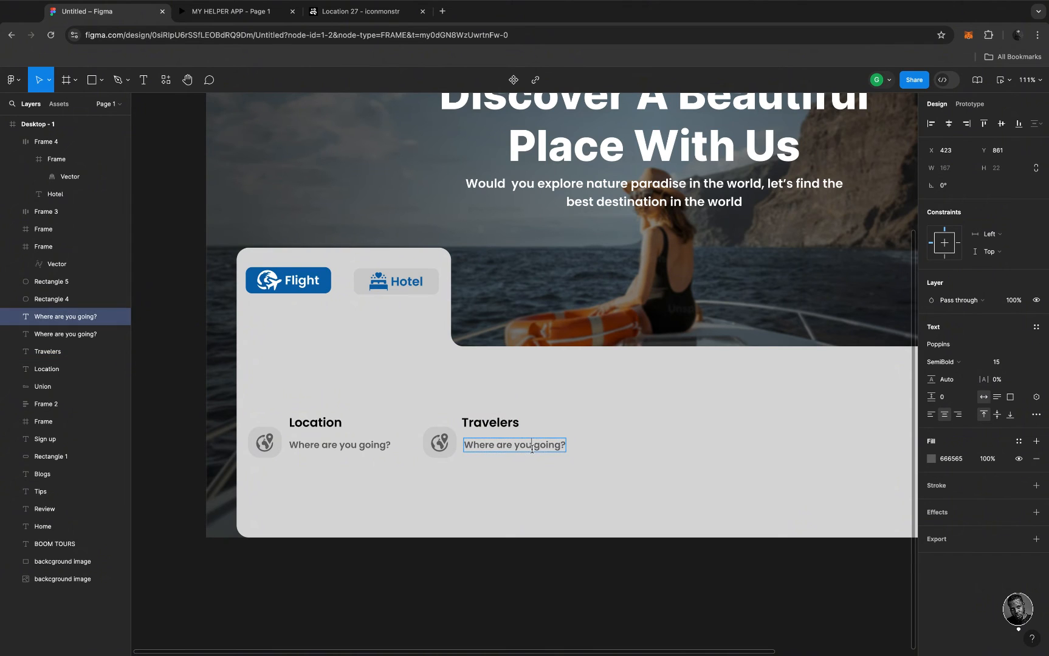
double_click(532, 449)
text(Add)
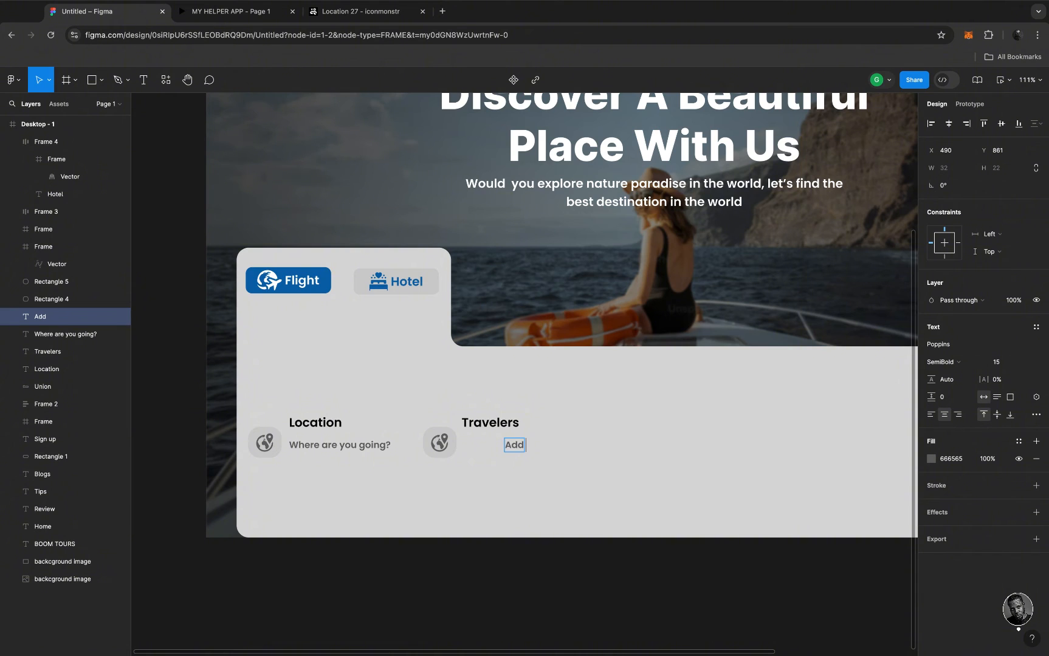
text( guest)
key(Escape)
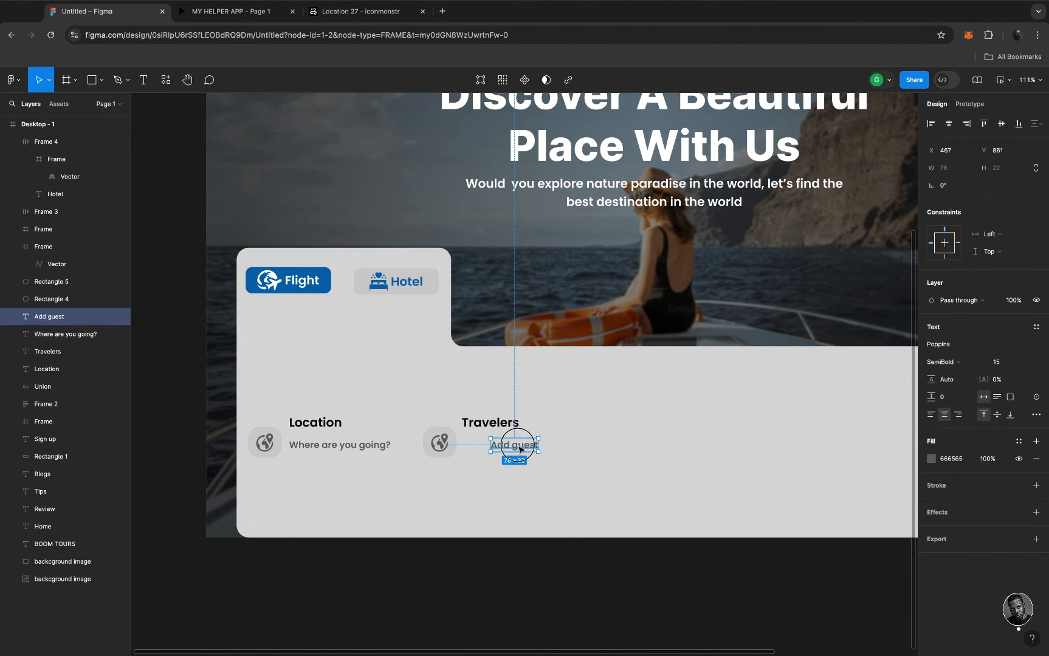
mouse_move(519, 448)
mouse_down()
mouse_move(489, 445)
mouse_move(498, 448)
mouse_up()
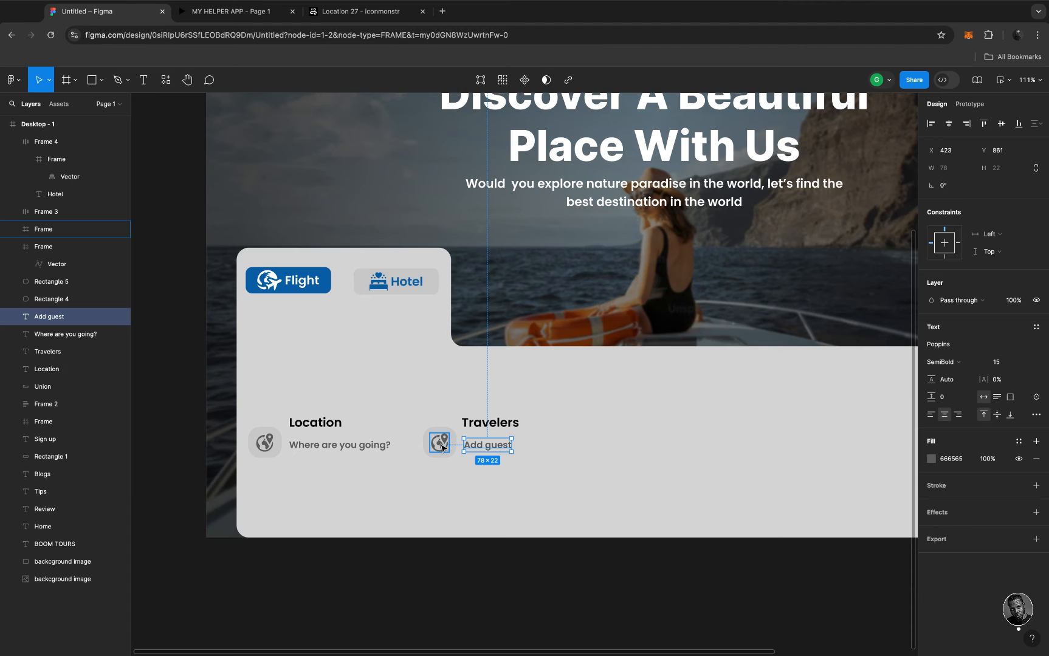
Select the globe icon beside Travelers, switch to iconmonstr and search for "profile"
click(441, 448)
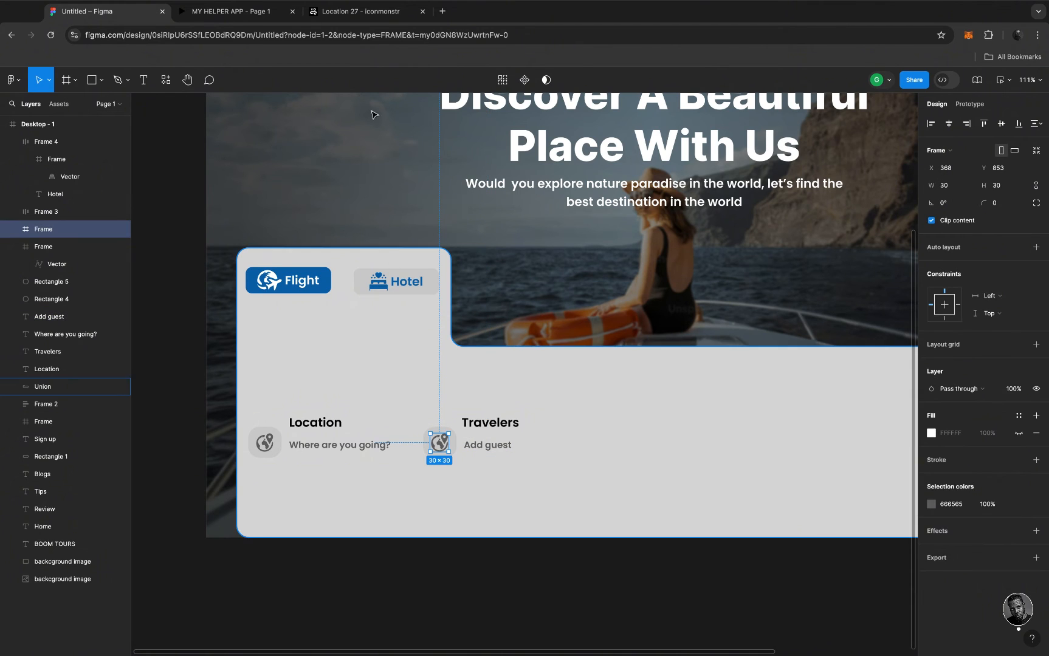
click(353, 20)
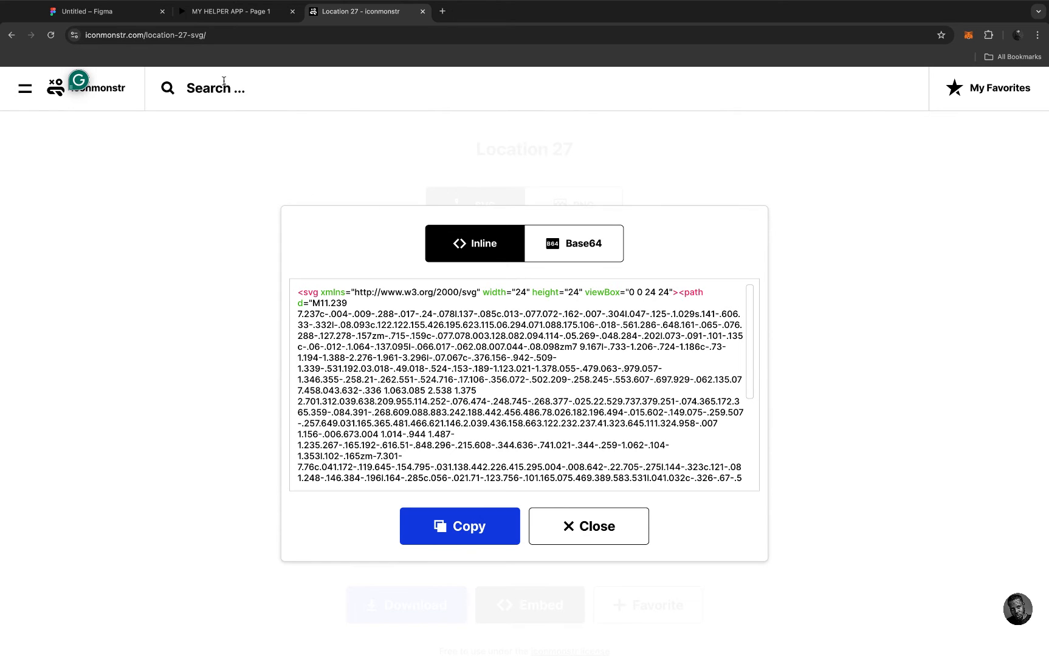
click(224, 80)
text(pro)
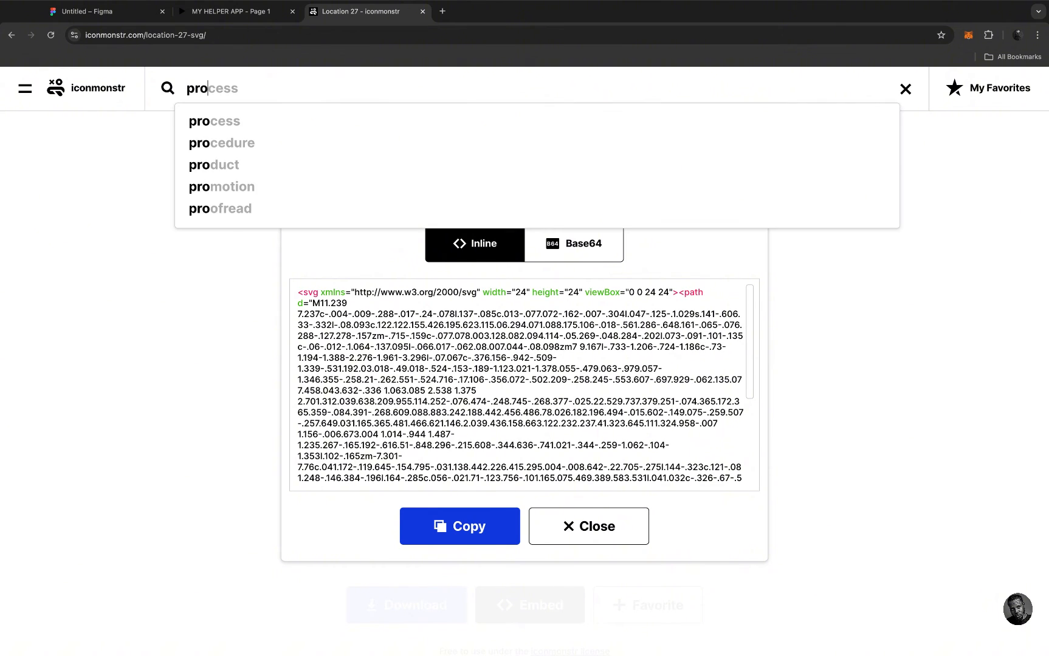
text(file)
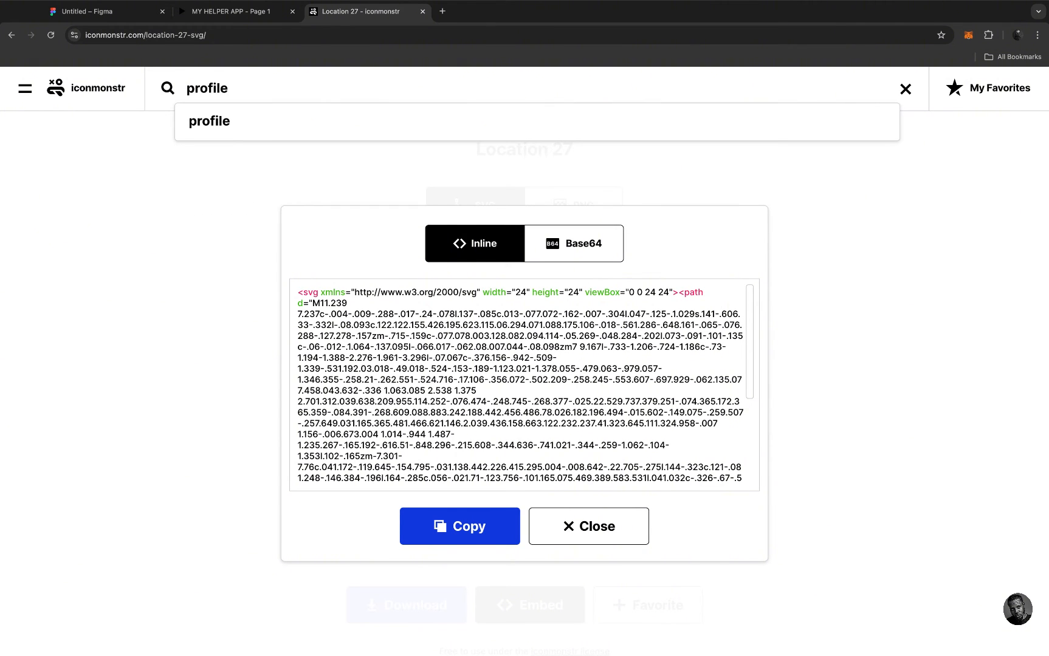
key(Return)
Find the solid User 18 icon with the headset among the results and copy its inline SVG embed code
scroll(383, 460, down, 2)
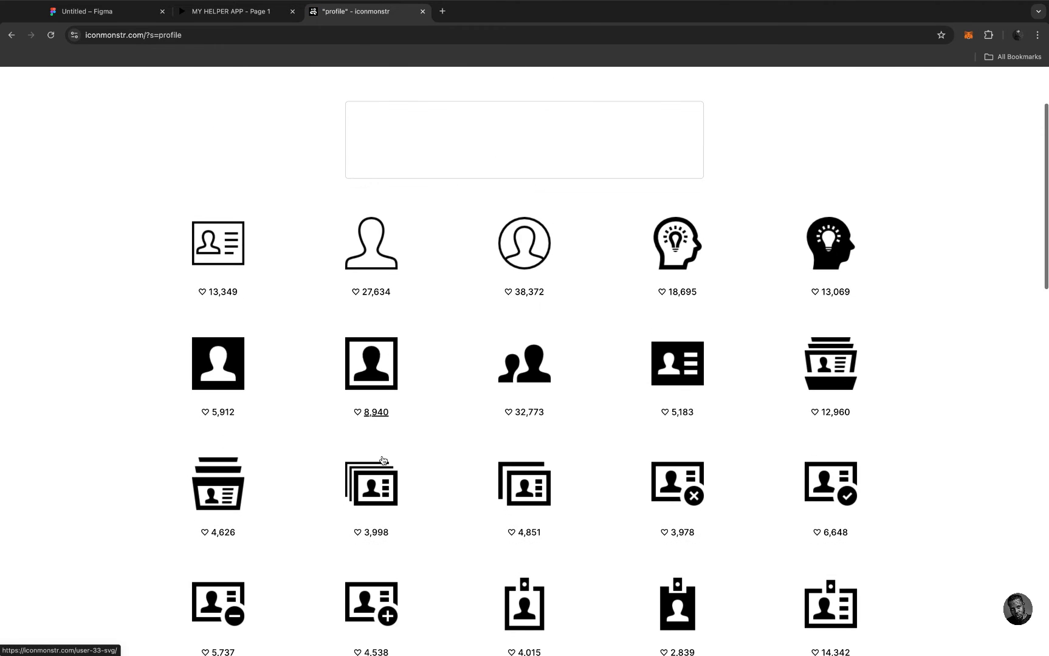
scroll(383, 460, down, 8)
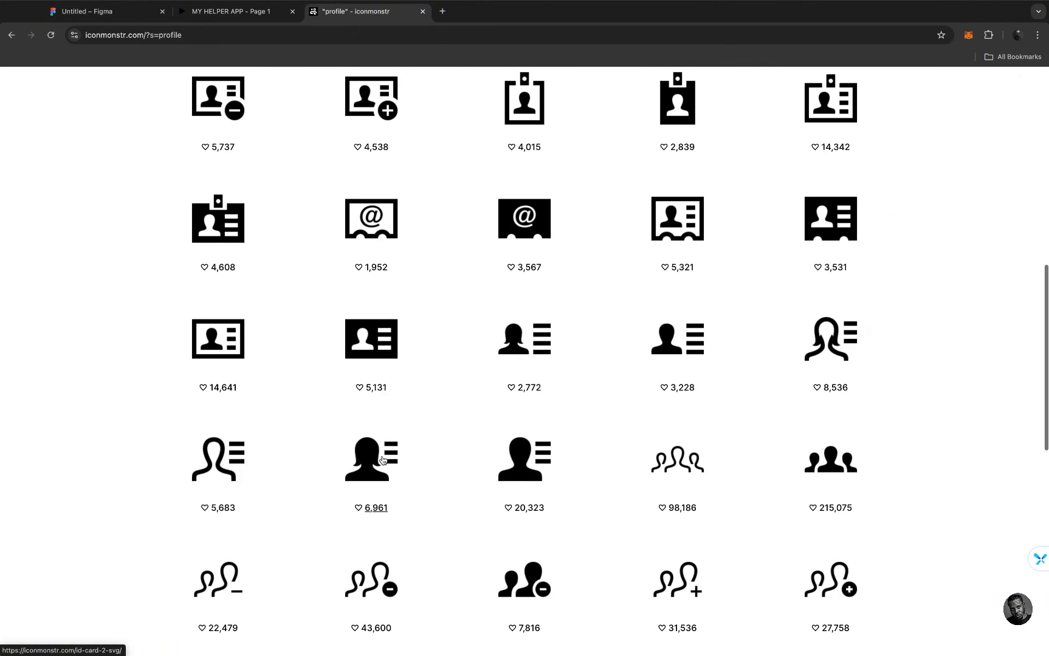
scroll(383, 459, down, 4)
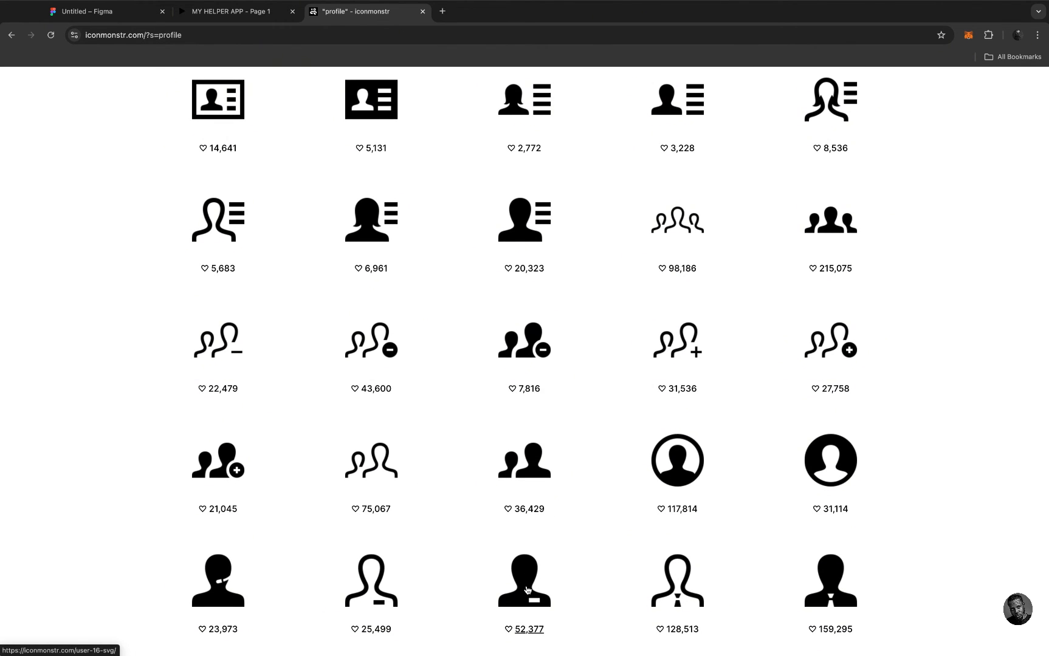
scroll(527, 589, up, 9)
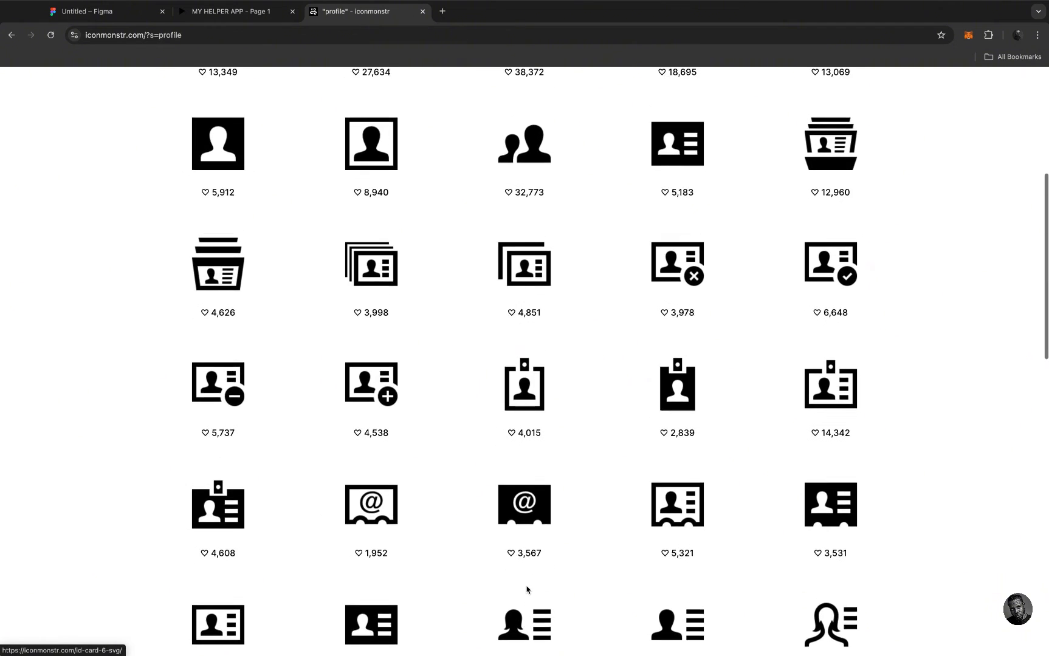
scroll(527, 589, down, 7)
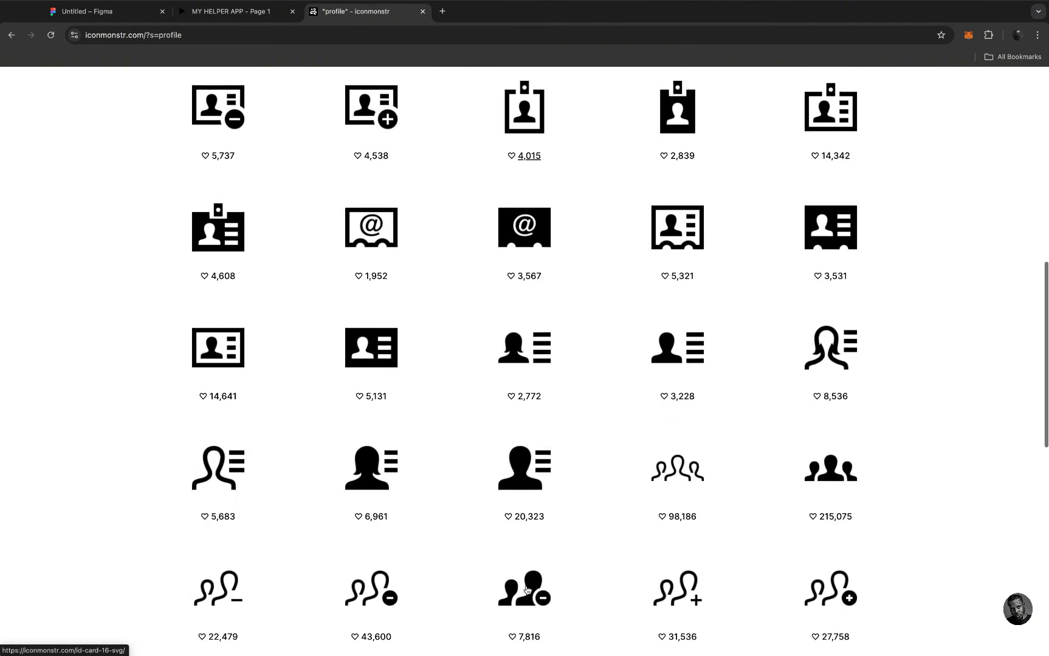
scroll(527, 589, down, 9)
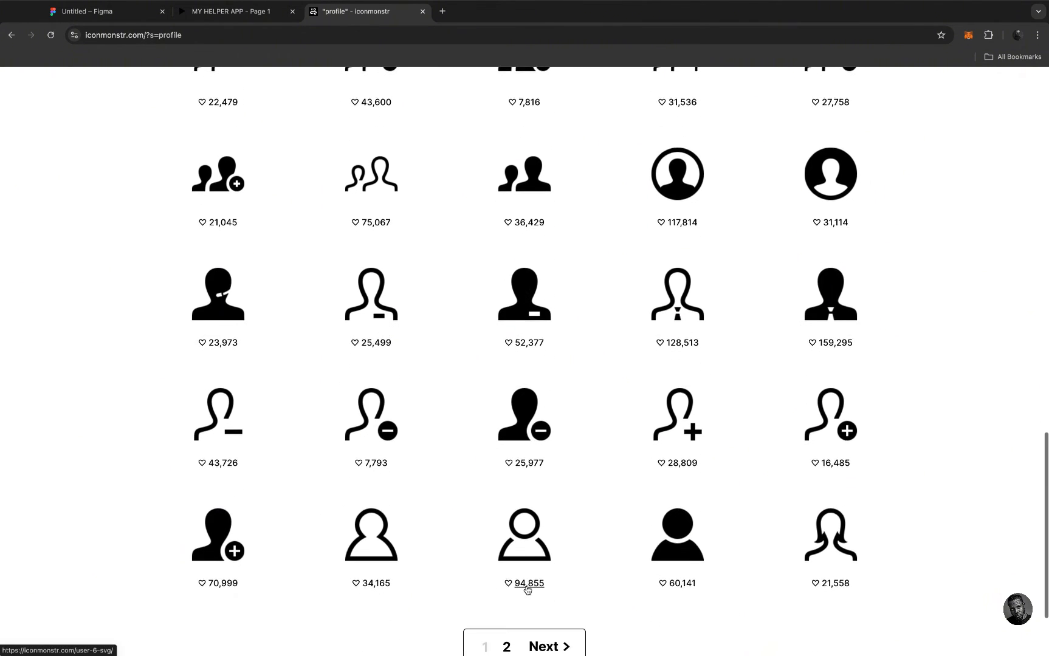
scroll(528, 590, down, 1)
scroll(547, 343, up, 1)
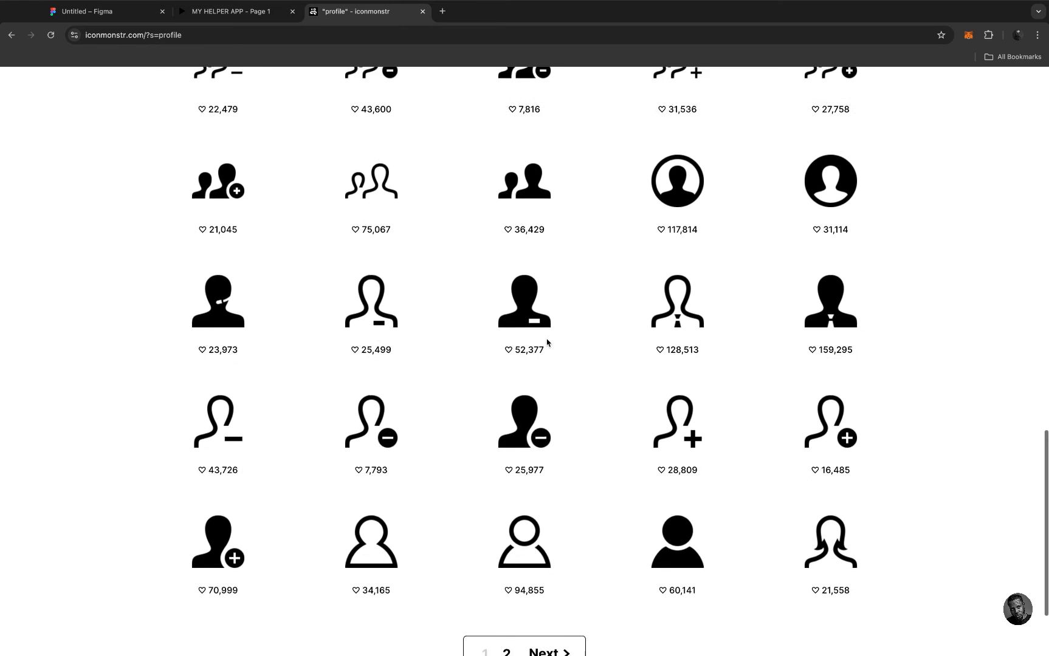
scroll(547, 343, up, 1)
click(221, 334)
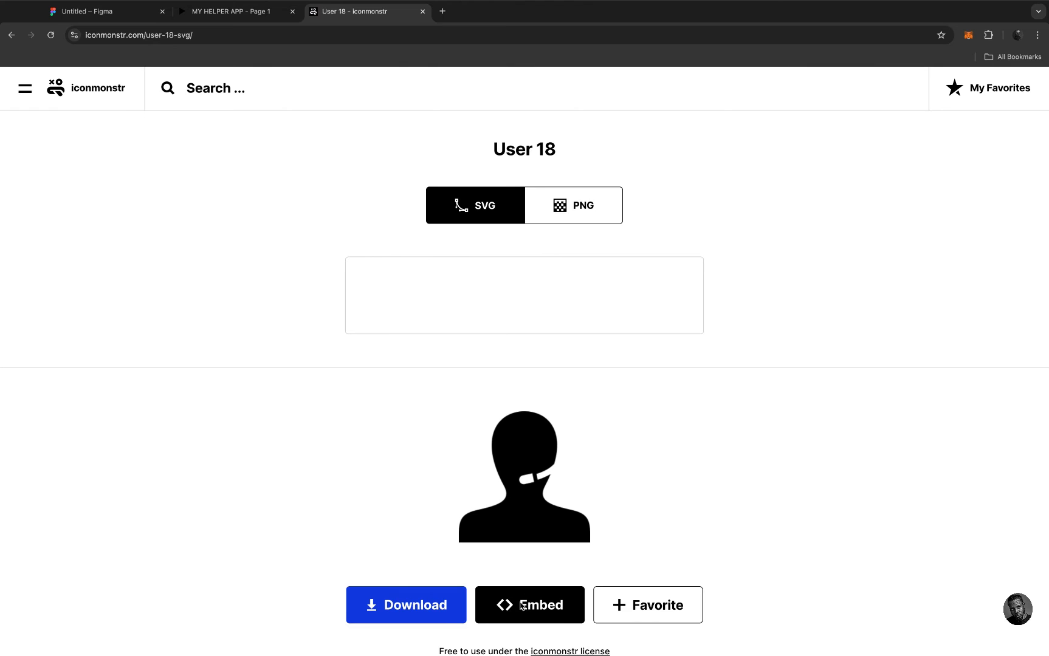
click(521, 605)
click(477, 527)
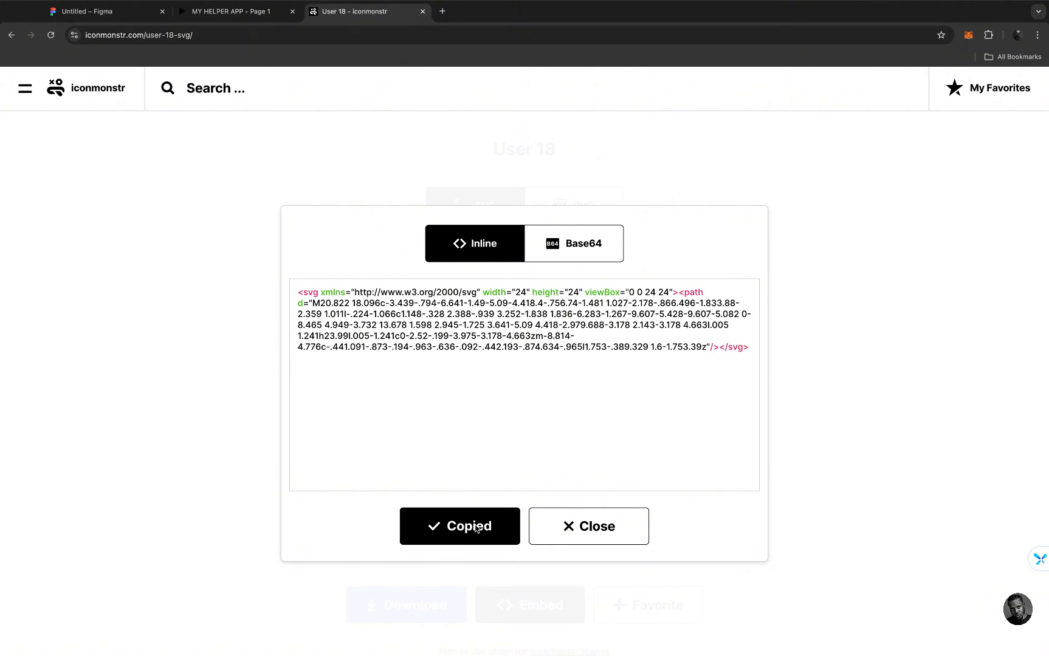
Back in Figma, replace the globe icon beside Travelers with the copied user icon and recolor it to the page grey 666565
click(111, 12)
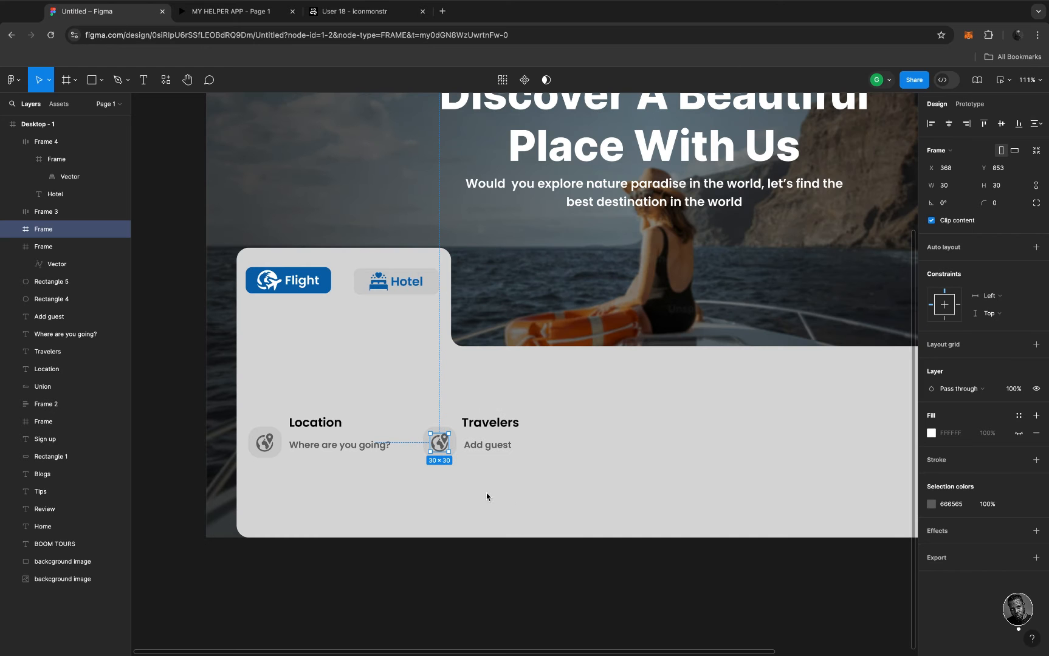
right_click(443, 447)
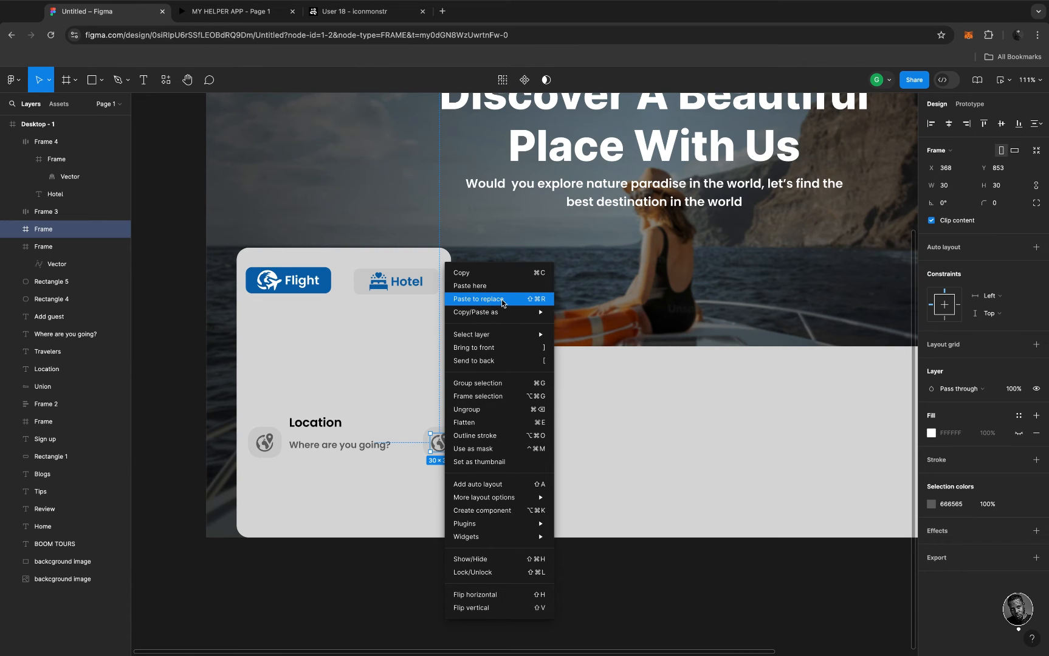
click(484, 299)
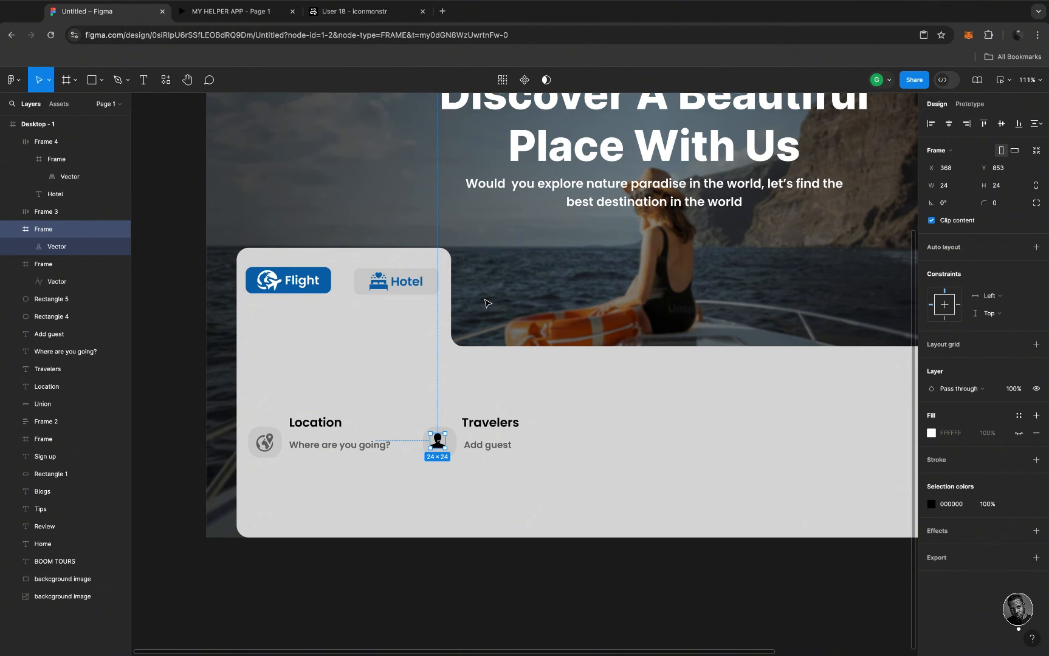
click(930, 504)
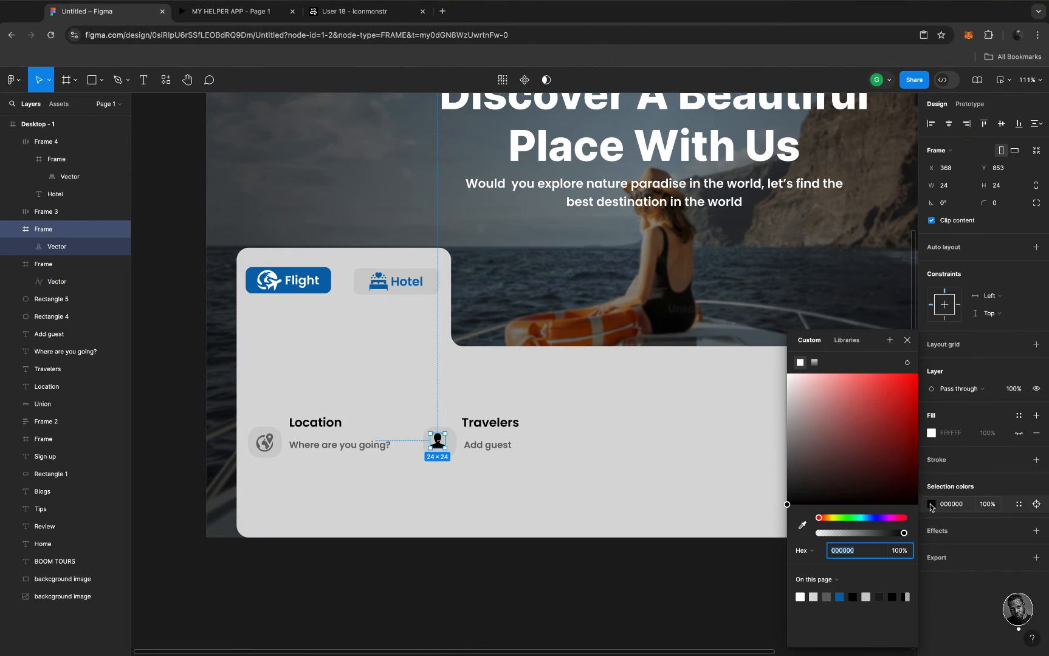
click(827, 598)
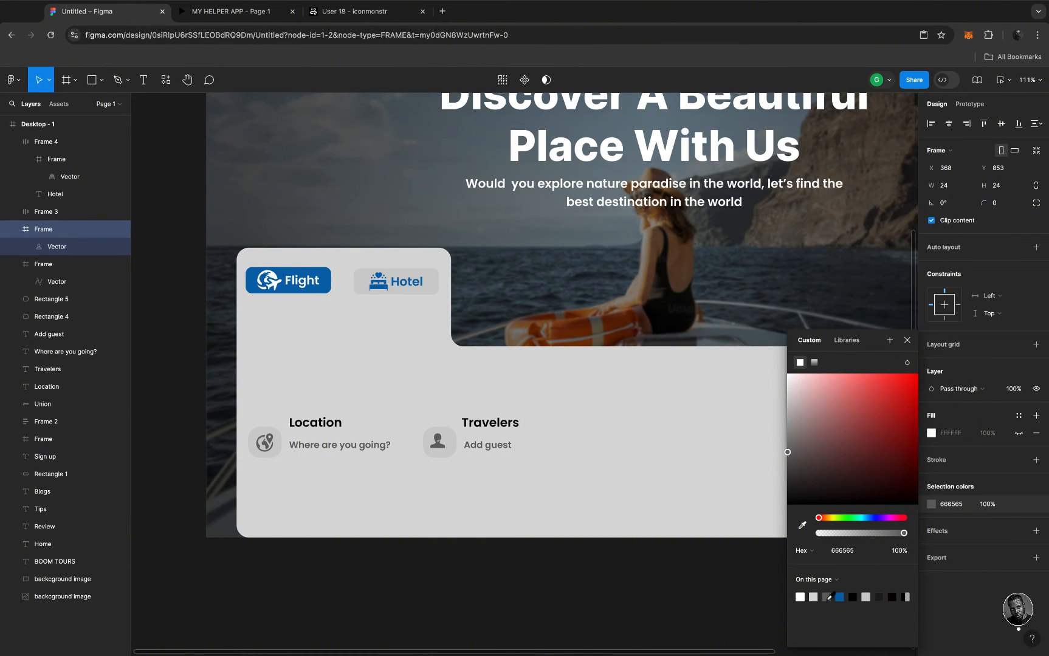
Center the user icon vertically and horizontally on its rounded backing shape
shift+click(455, 448)
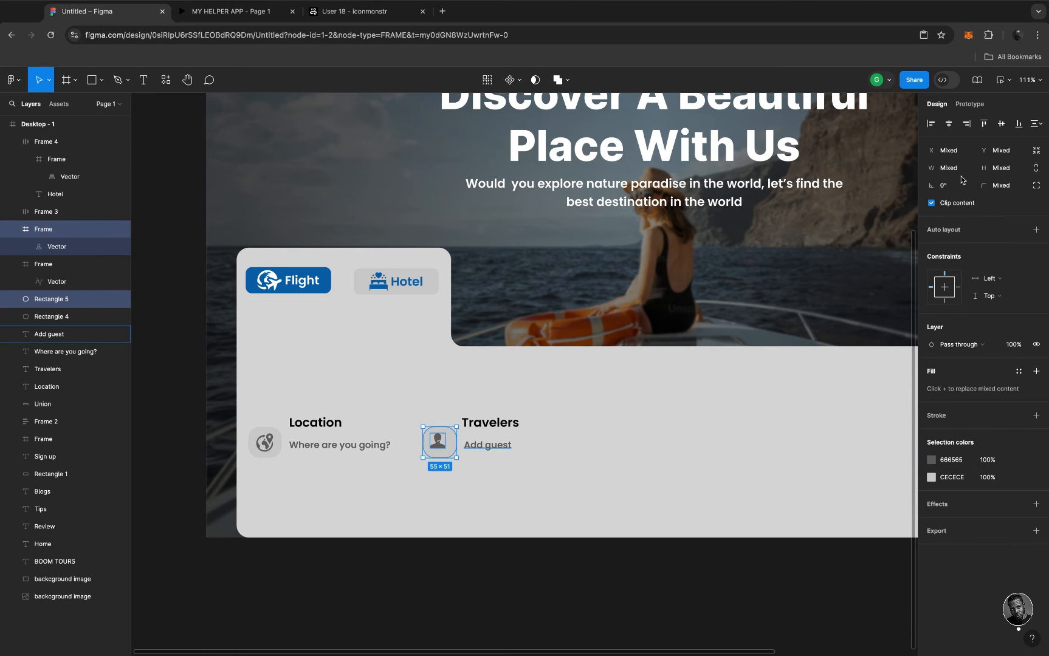
click(1001, 126)
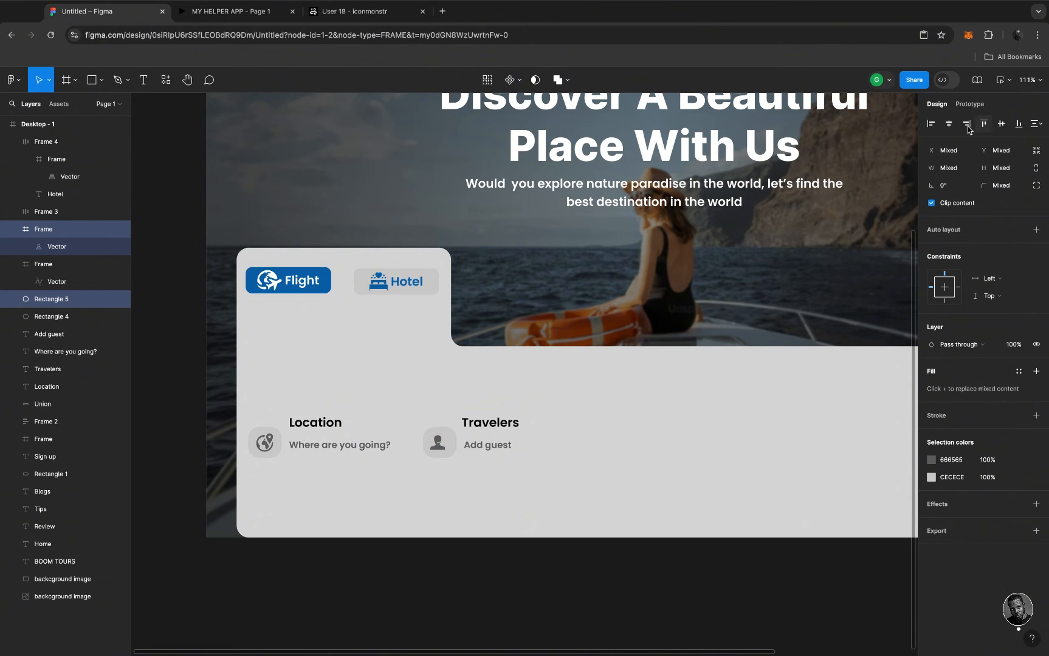
click(950, 125)
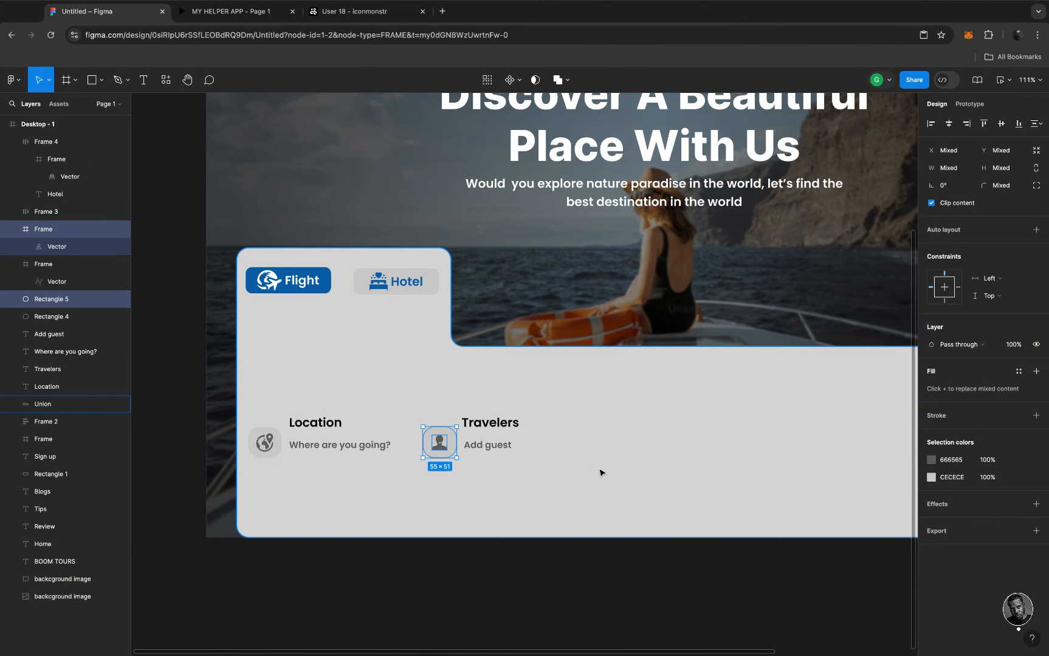
Duplicate the Travelers field with its icon, backing shape, heading and prompt, placing the copy beside it with a 68 px gap
scroll(540, 449, right, 5)
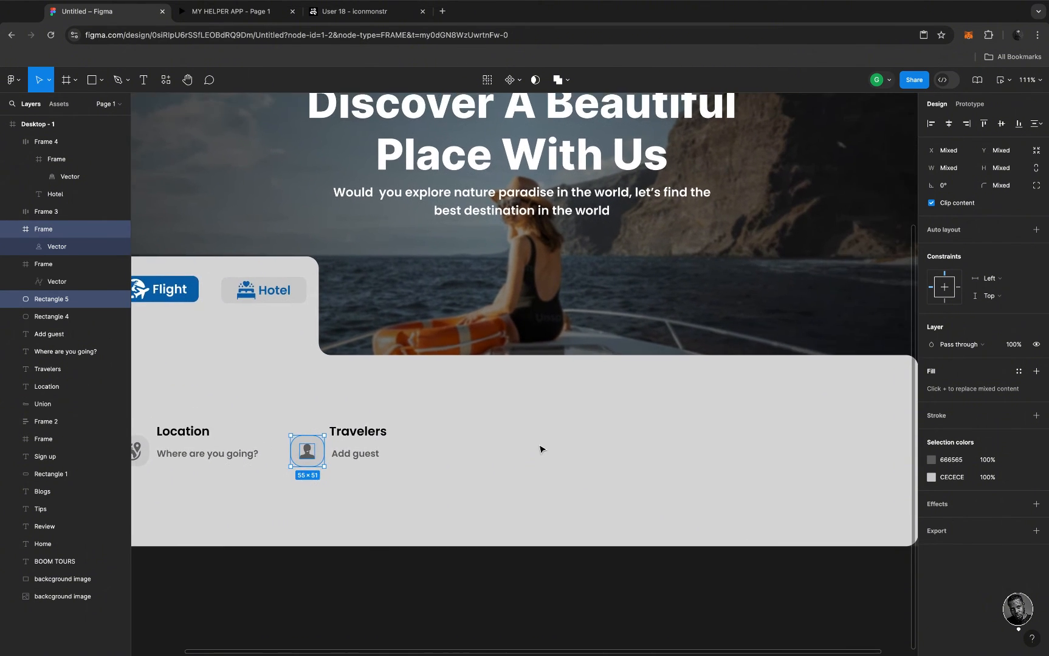
scroll(540, 449, right, 2)
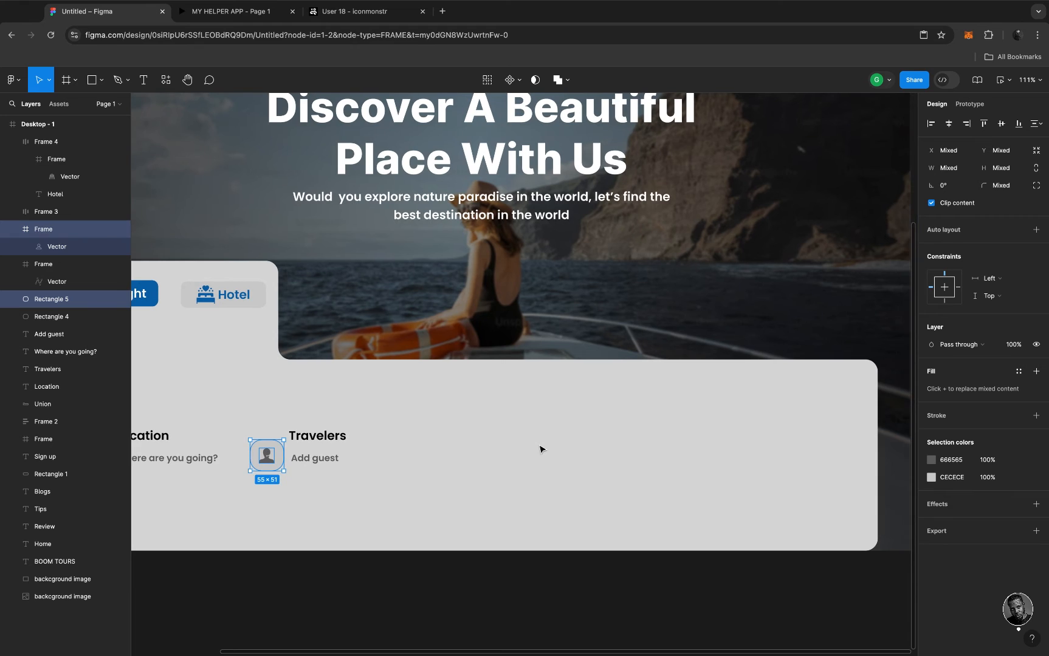
shift+click(319, 438)
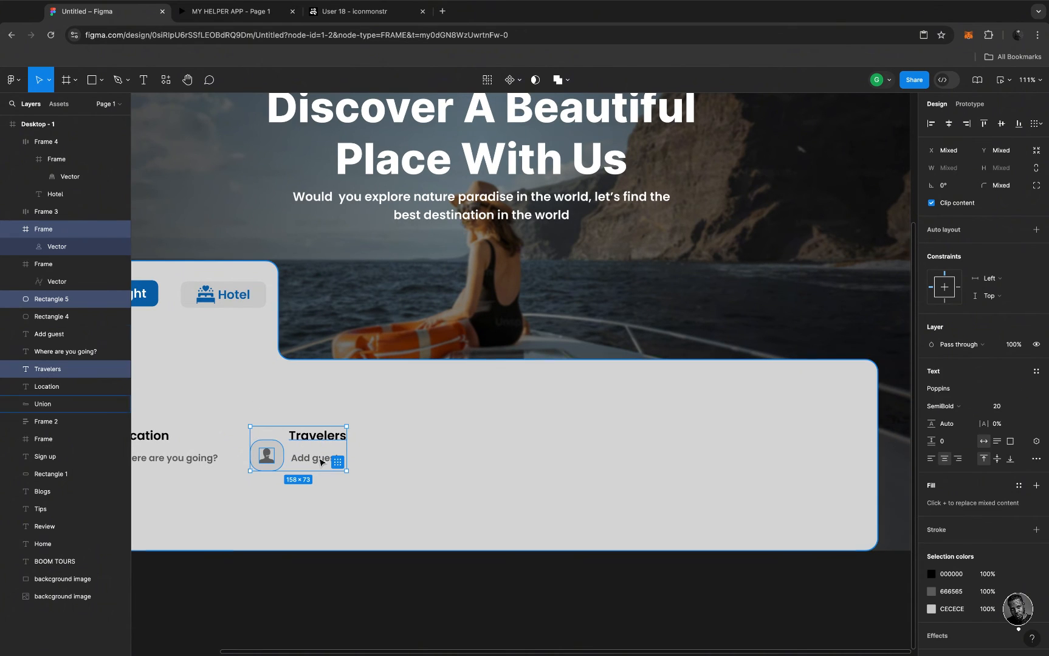
shift+click(320, 460)
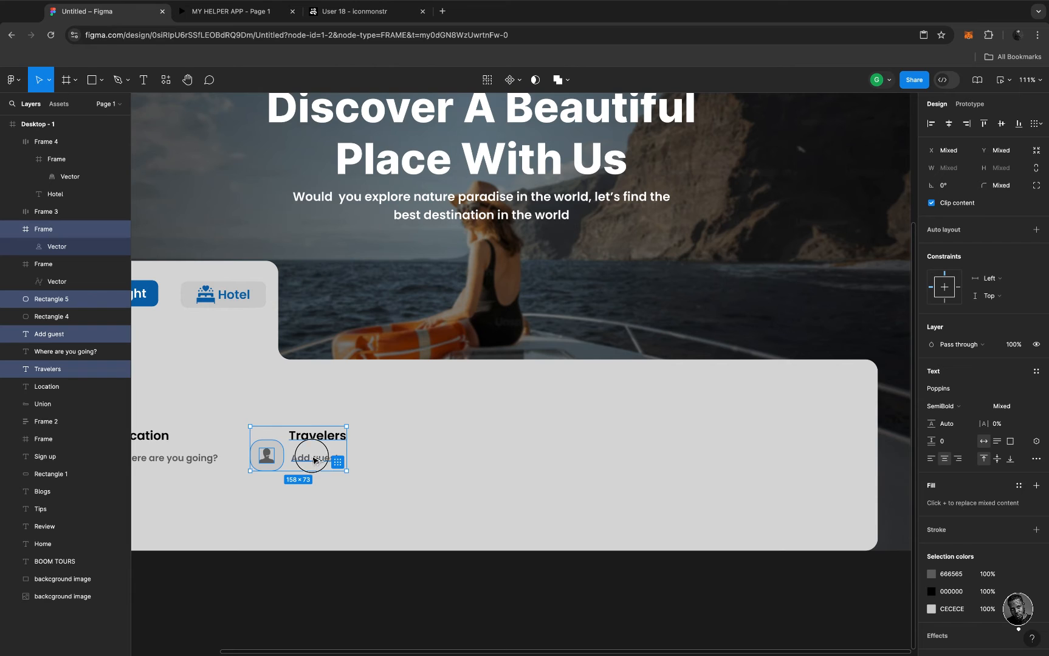
drag(313, 459, 451, 460)
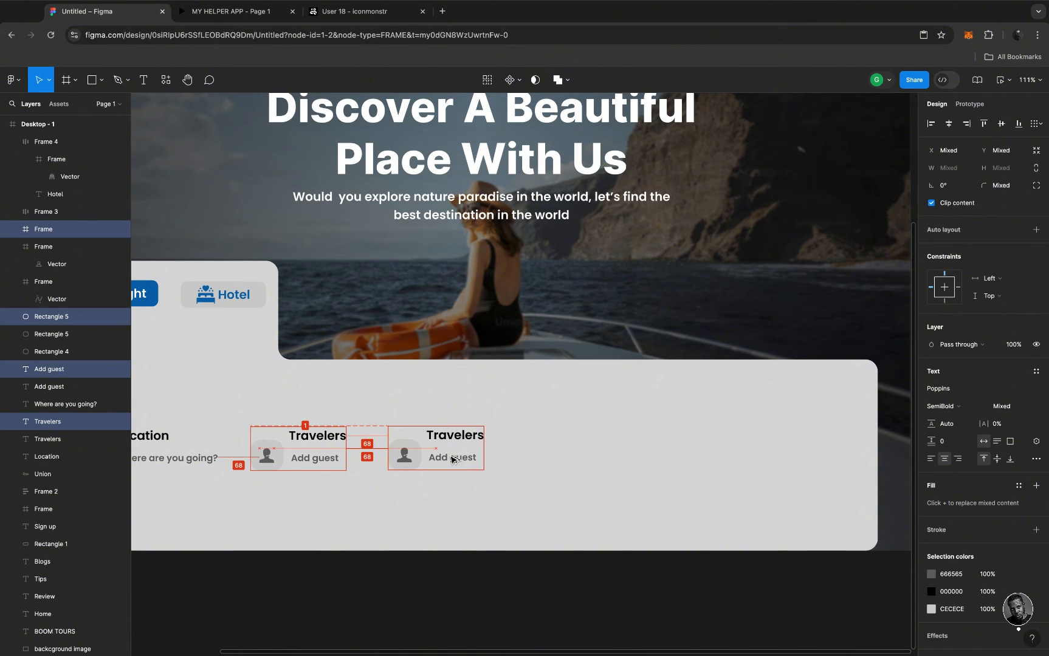
Change the heading of the duplicated Travelers field to "Check in"
scroll(451, 460, left, 4)
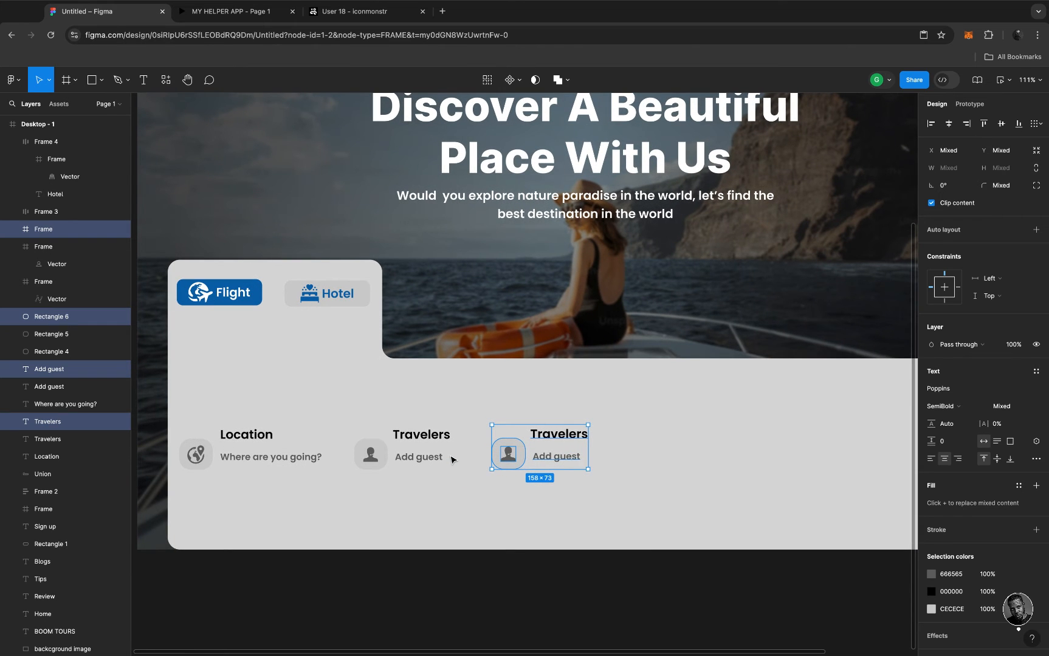
double_click(550, 432)
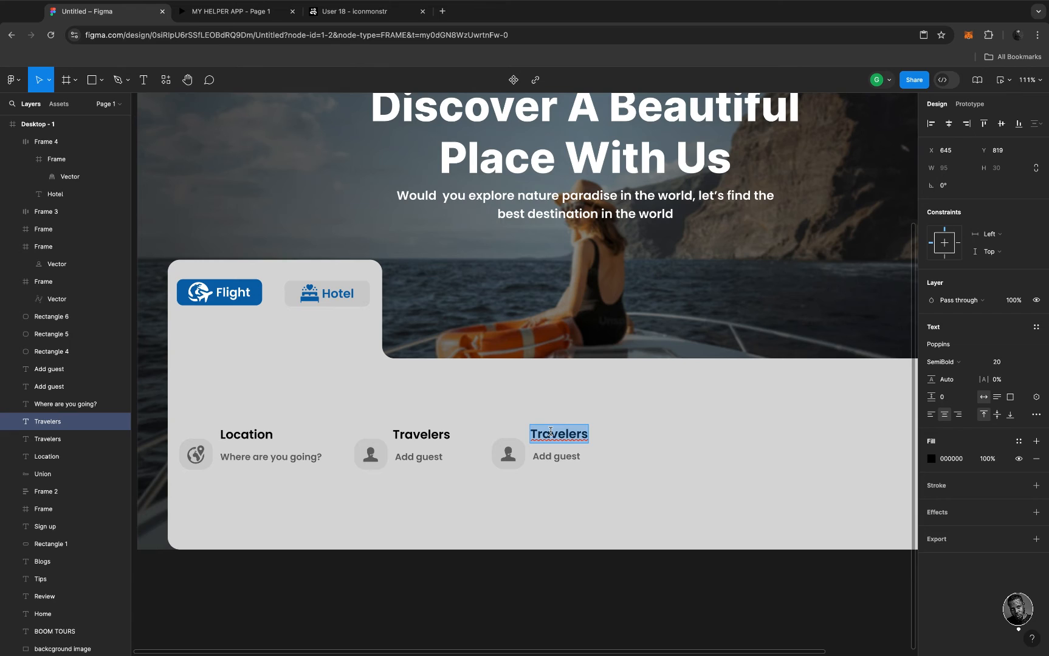
text(Che)
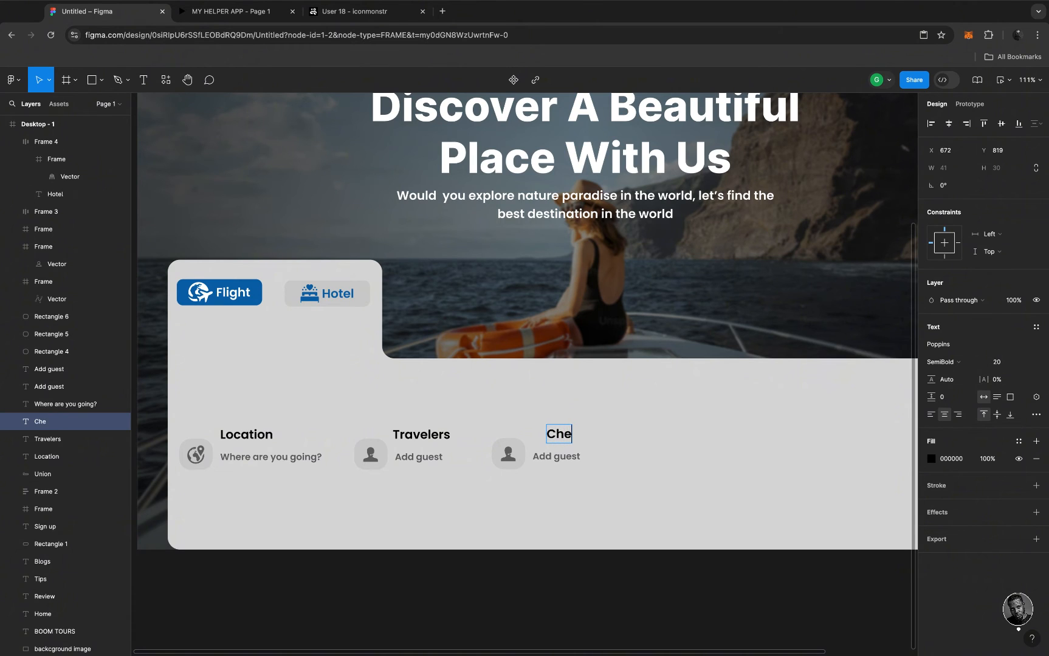
text(ck in)
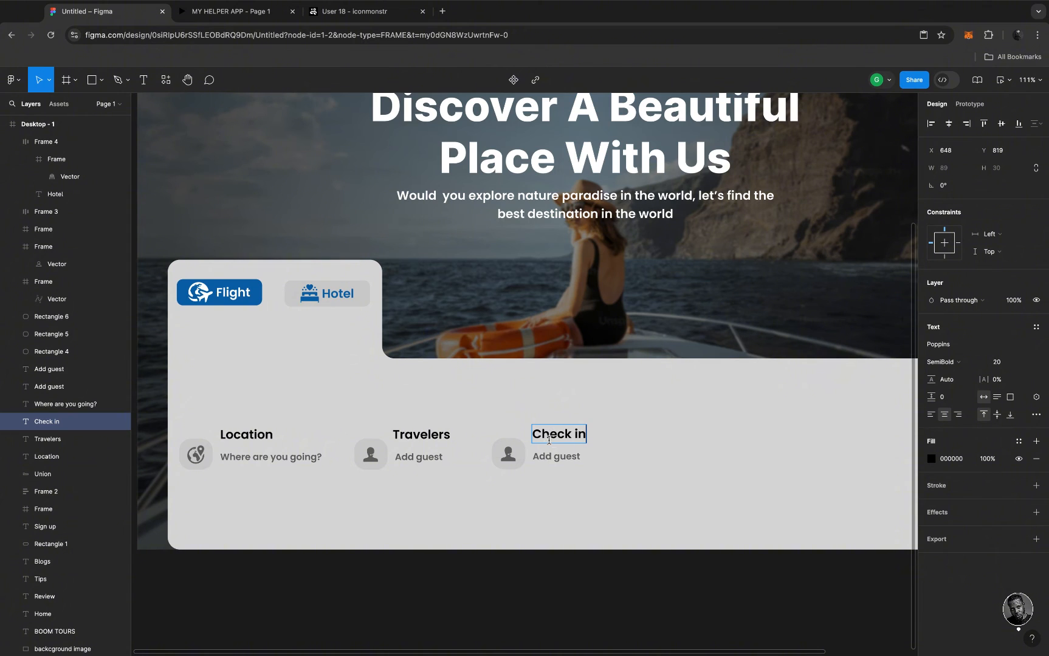
Change the prompt below Check in to "Add date" and align it with the heading's left edge and the neighbouring prompts
double_click(564, 457)
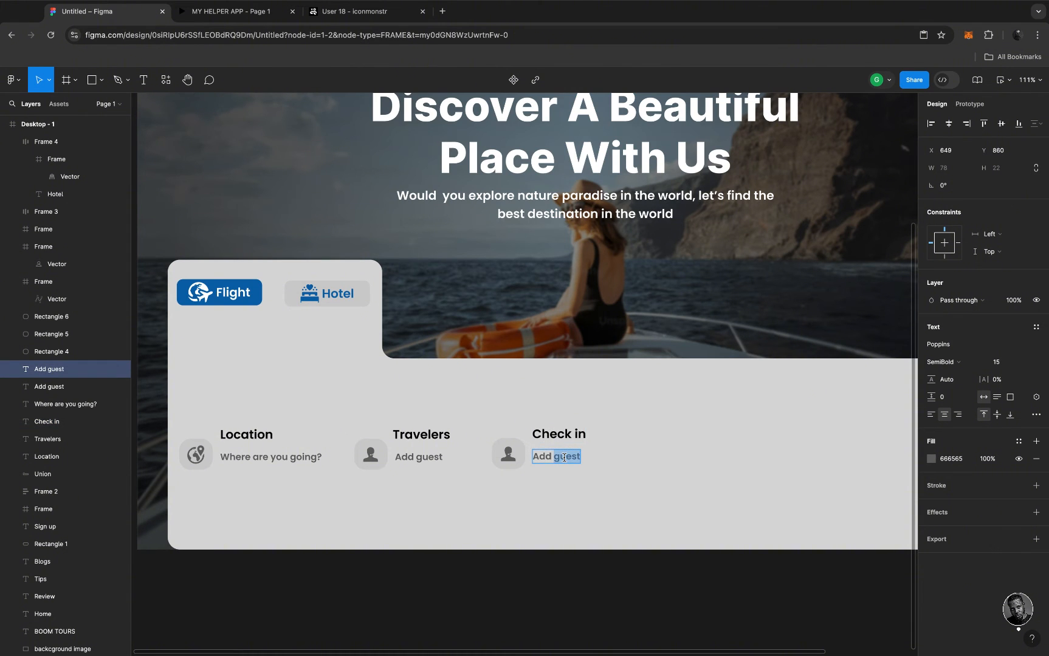
key(ctrl+a)
key(Right)
key(BackSpace)
key(BackSpace)
key(BackSpace)
key(BackSpace)
key(BackSpace)
key(BackSpace)
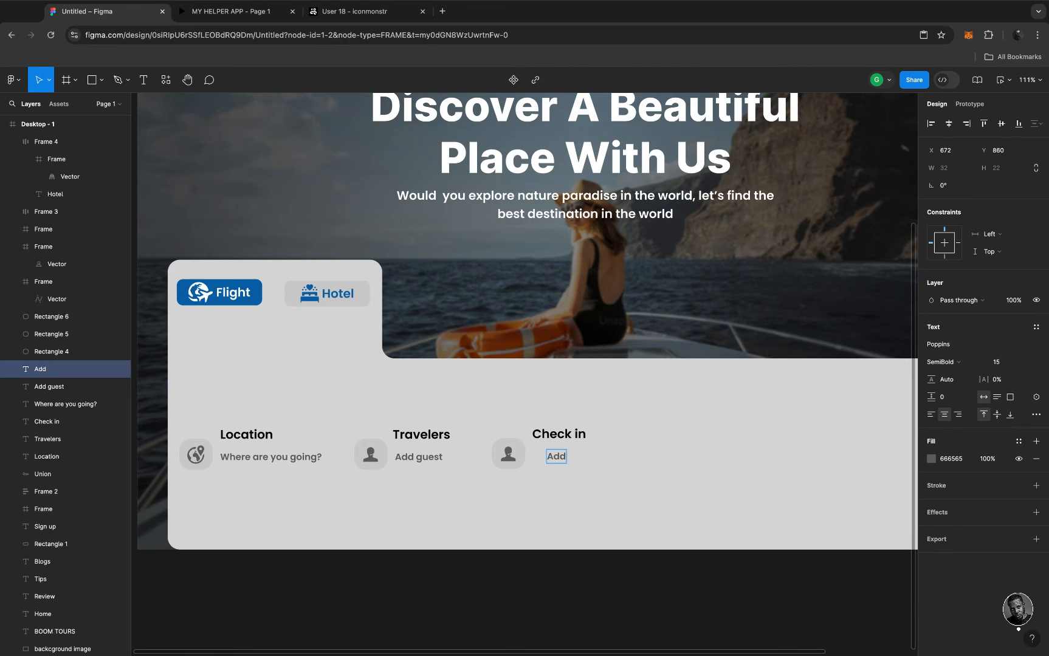
text(ds)
key(BackSpace)
key(BackSpace)
key(BackSpace)
text(d date)
key(Escape)
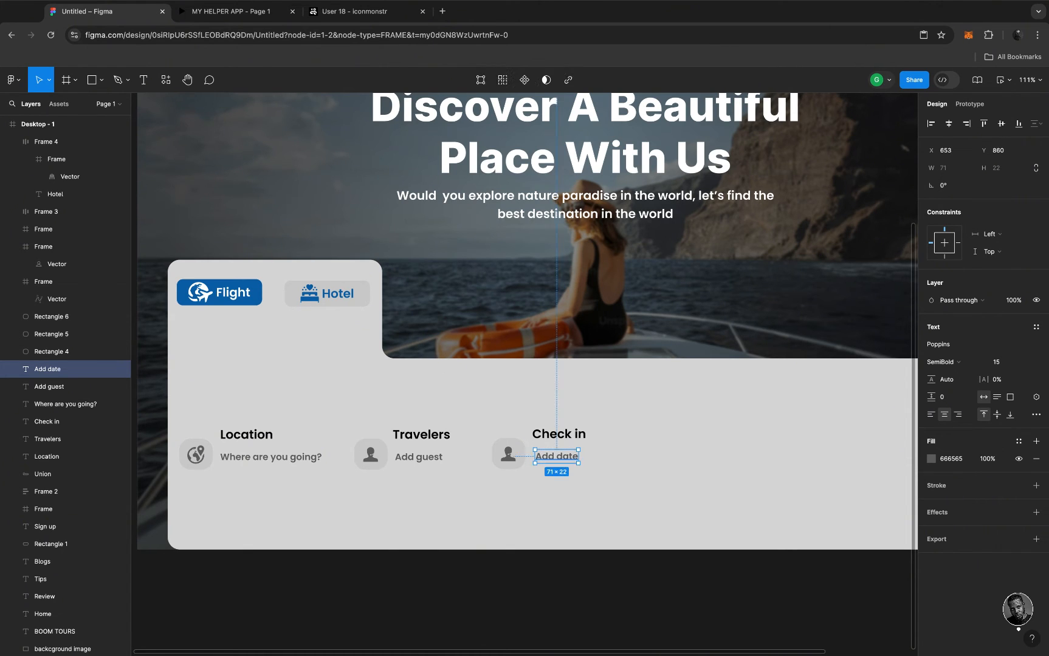
click(557, 460)
drag(556, 462, 558, 461)
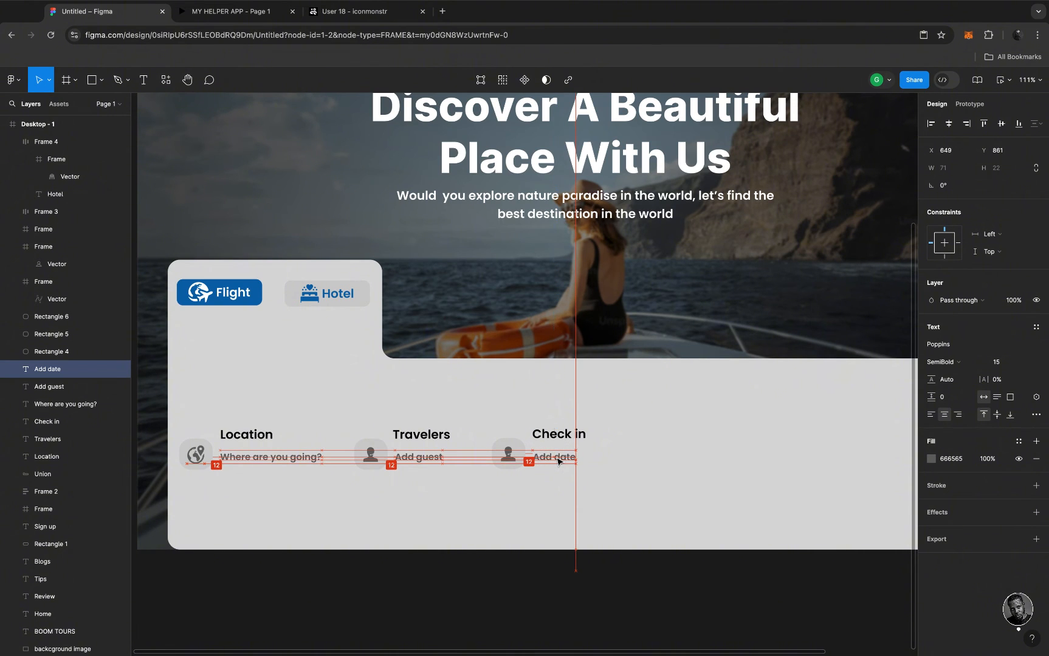
Switch to iconmonstr and search for "calendar"
click(336, 17)
click(259, 97)
text(ca)
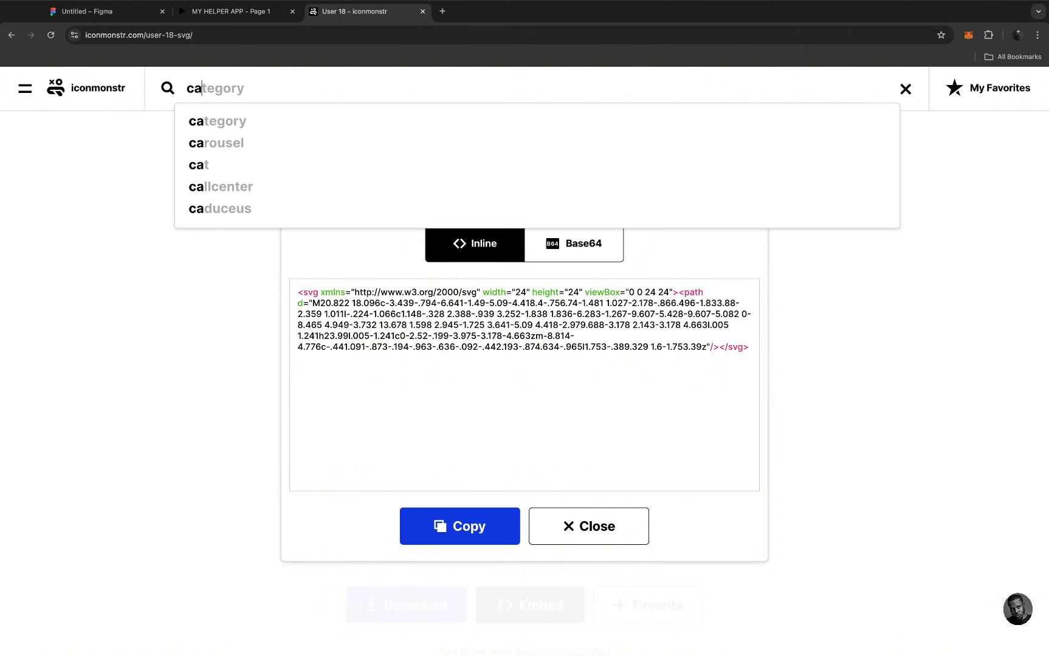
text(le)
key(Down)
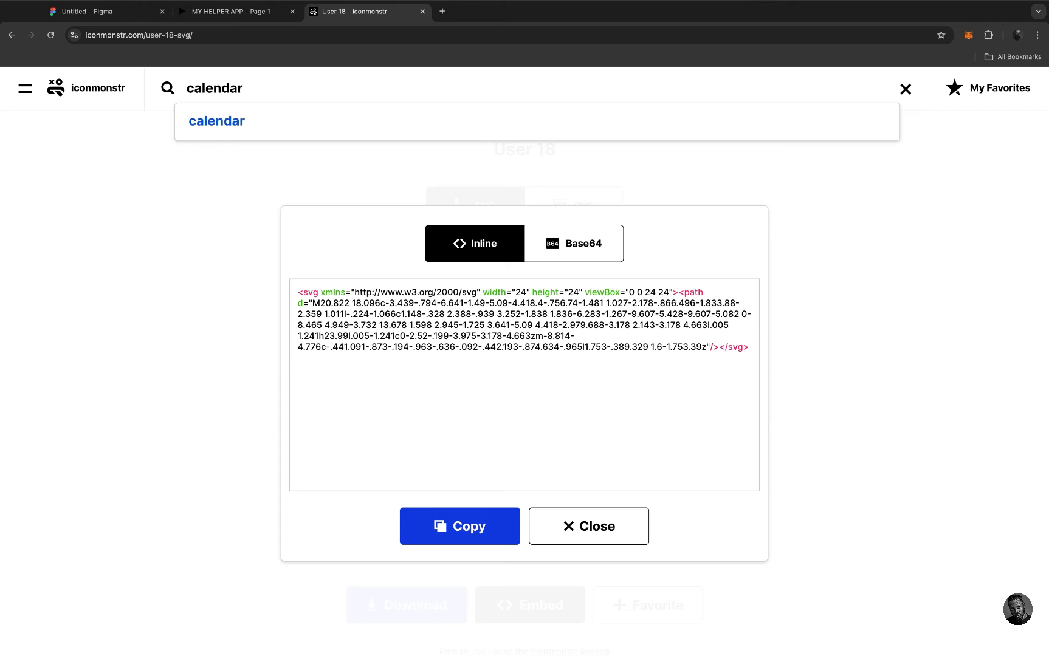
key(Return)
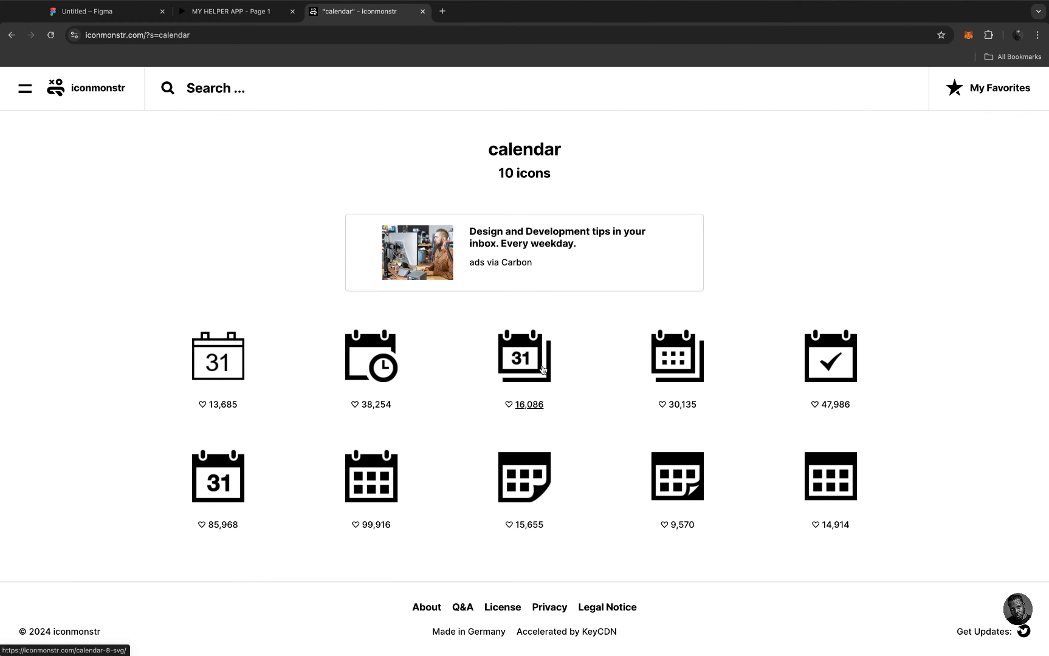
Open the Calendar 3 icon with the curled corner and copy its inline SVG embed code
click(520, 488)
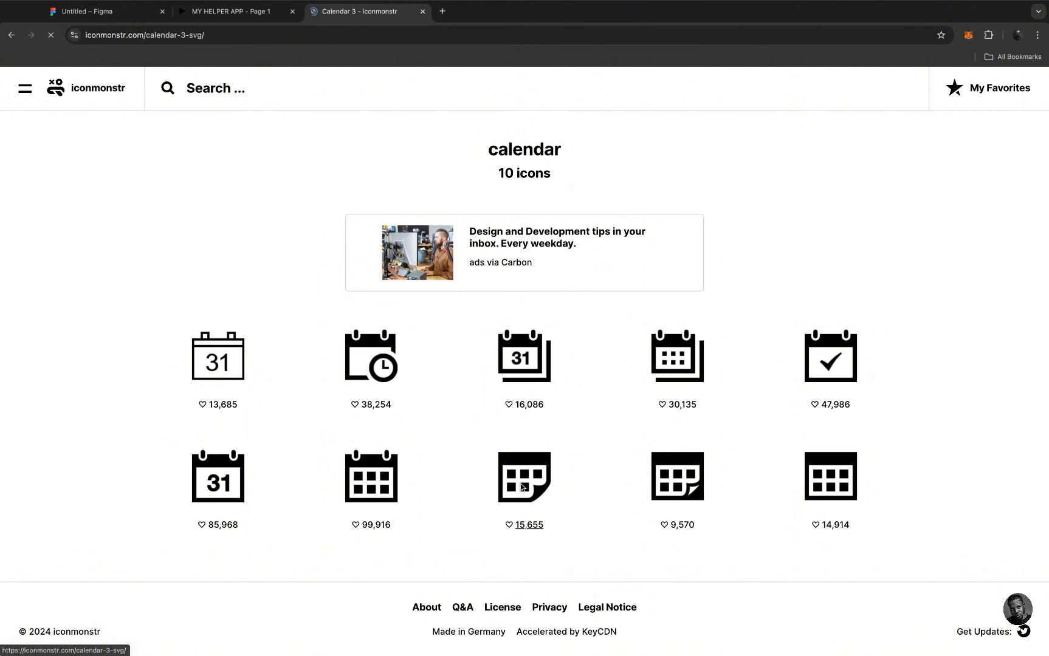
click(498, 603)
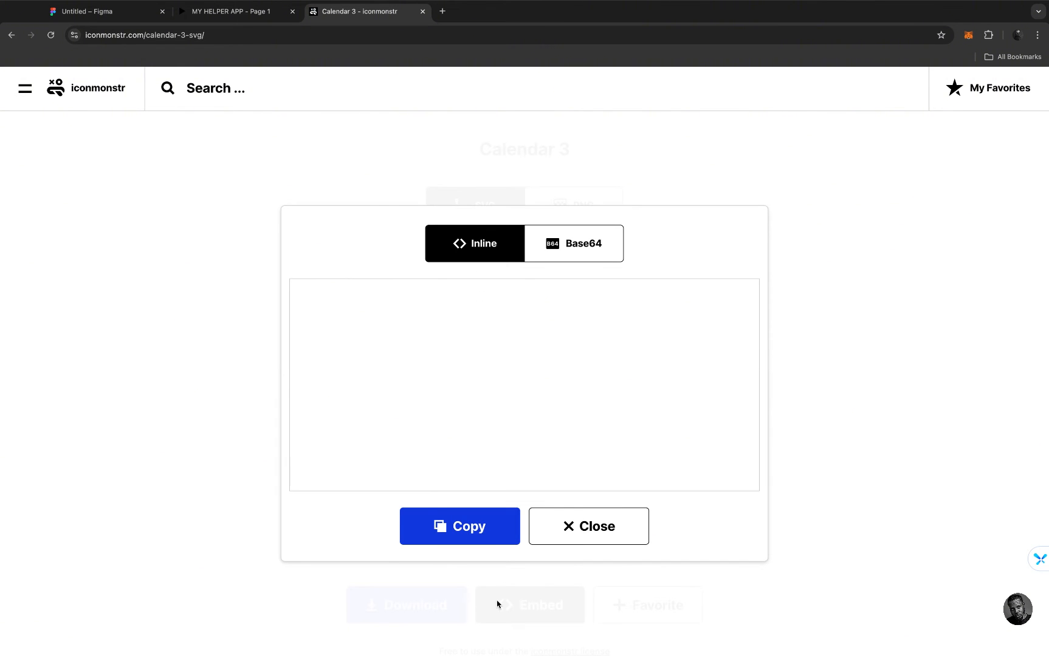
click(445, 526)
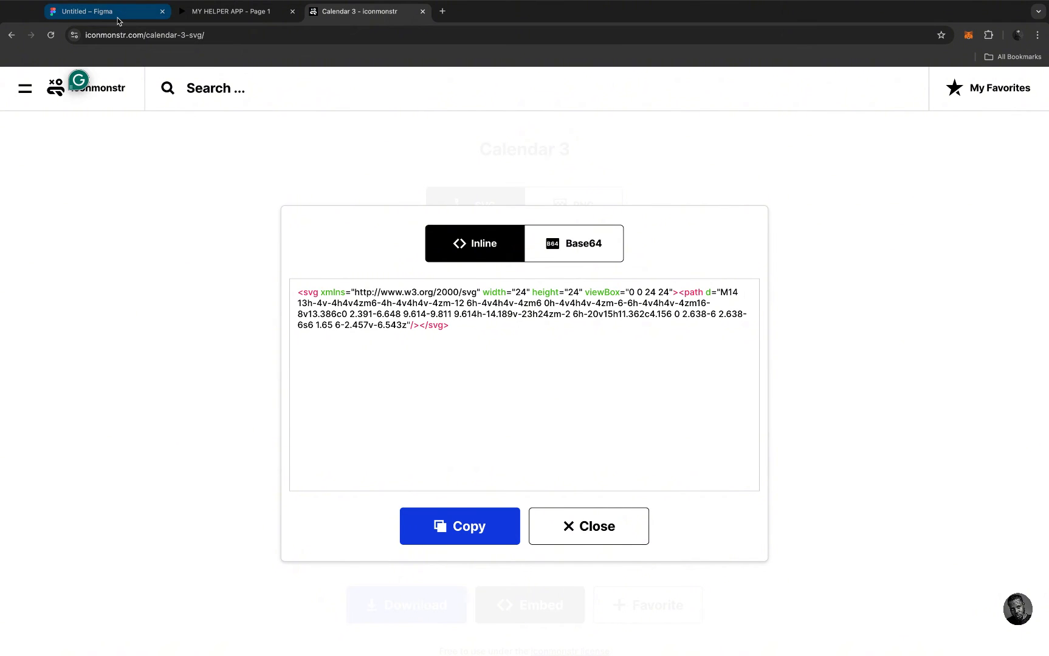
Back in Figma, replace the user icon beside Check in with the copied calendar icon and recolor it to the page grey 666565
click(116, 13)
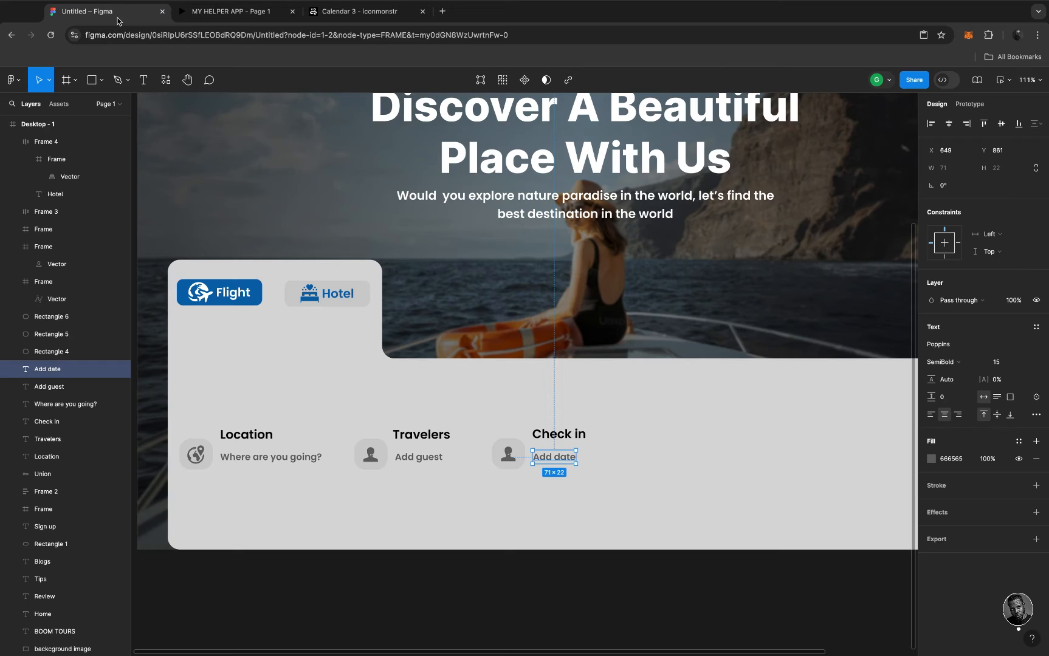
click(509, 456)
right_click(510, 458)
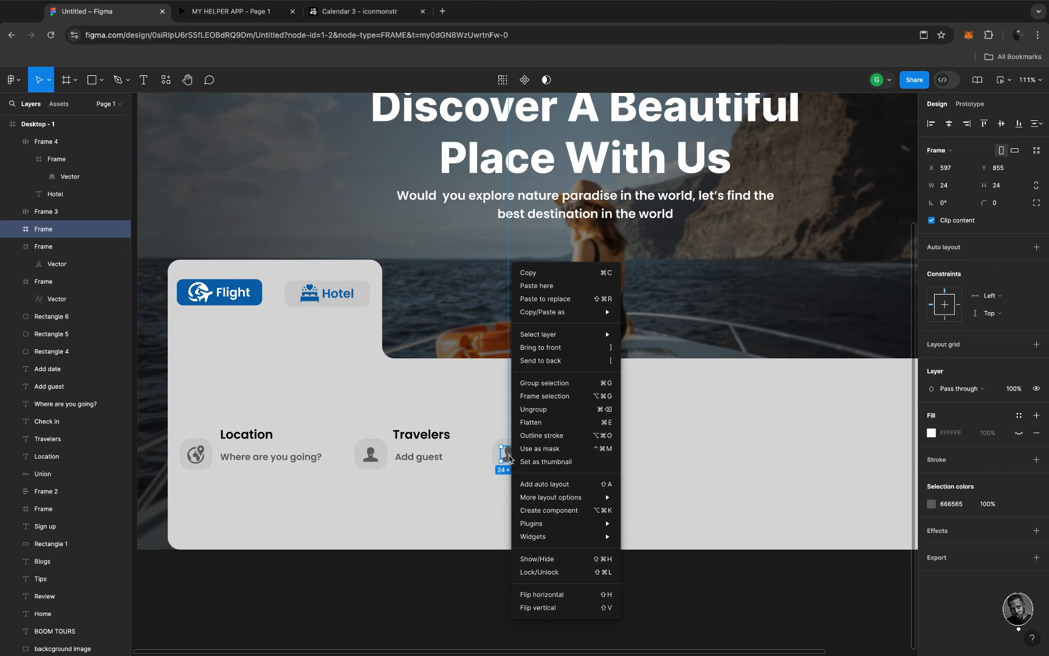
click(563, 304)
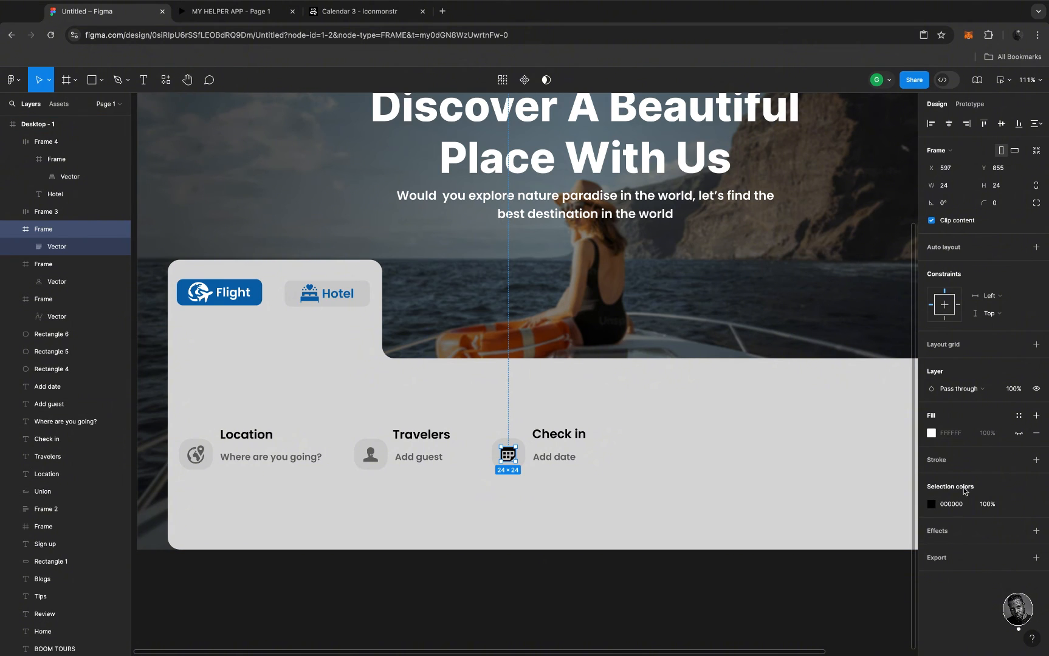
click(931, 504)
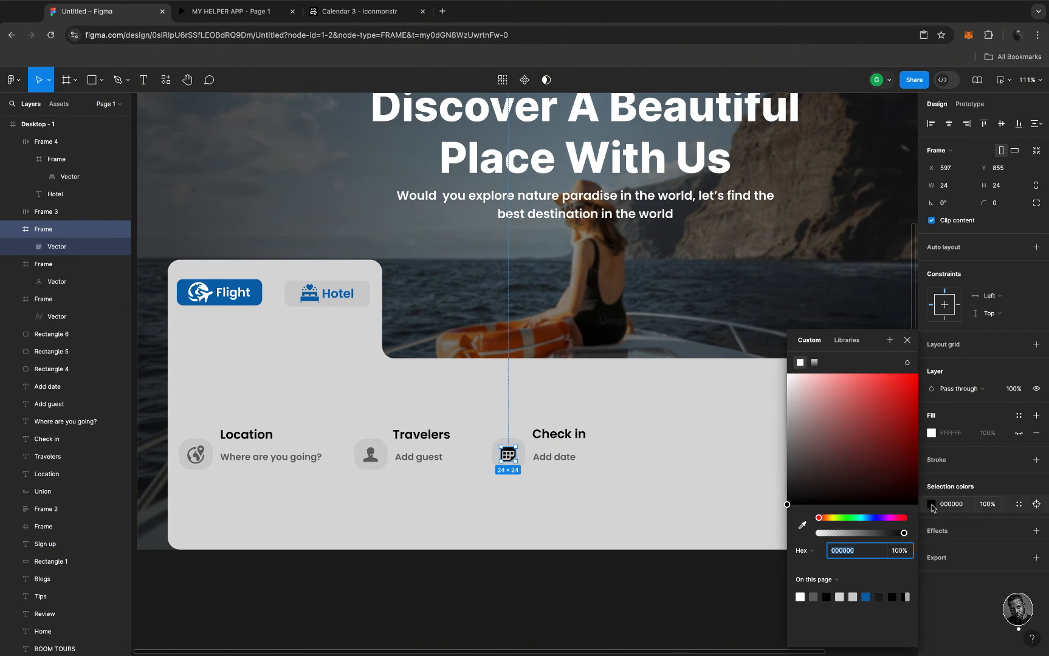
click(814, 596)
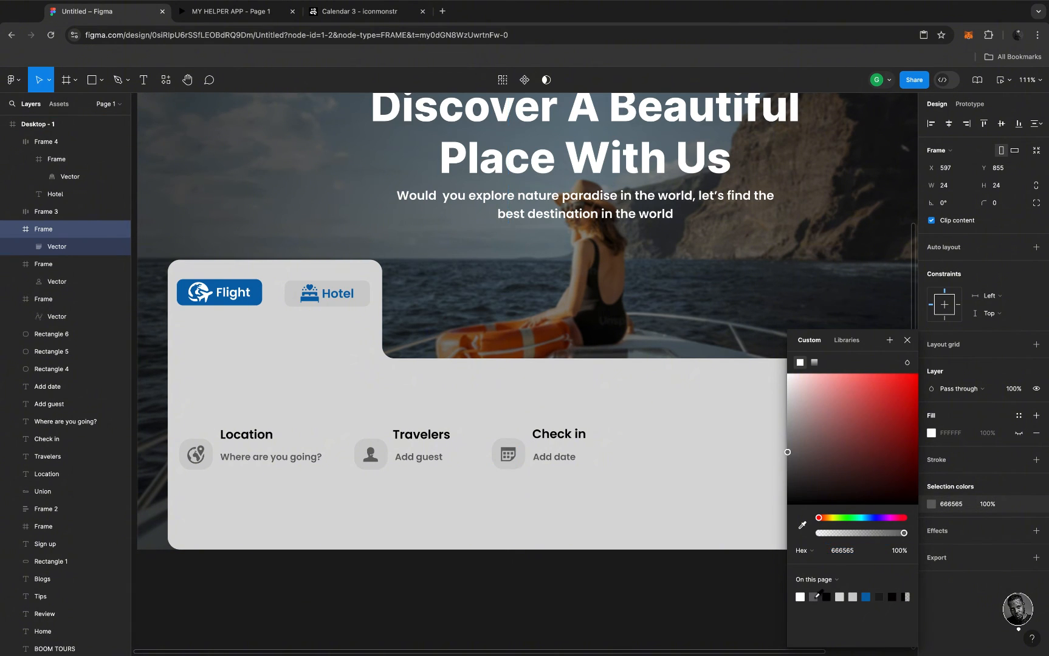
click(634, 468)
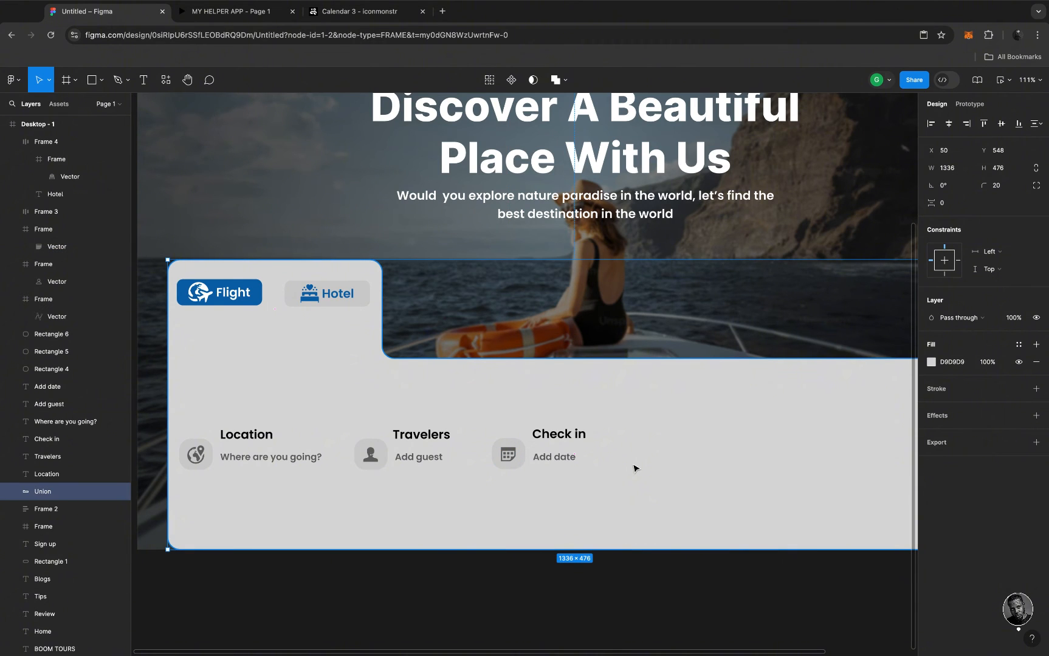
Duplicate the Check in field with its calendar icon, backing shape, heading and prompt, placing the copy beside it at matching spacing
scroll(634, 469, down, 5)
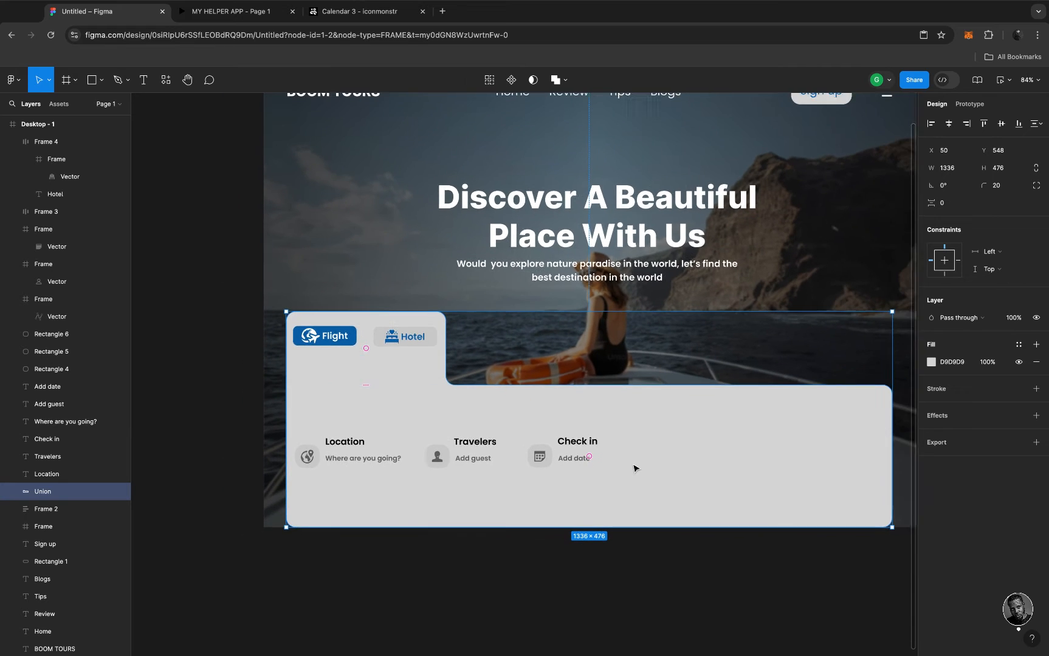
scroll(634, 468, right, 3)
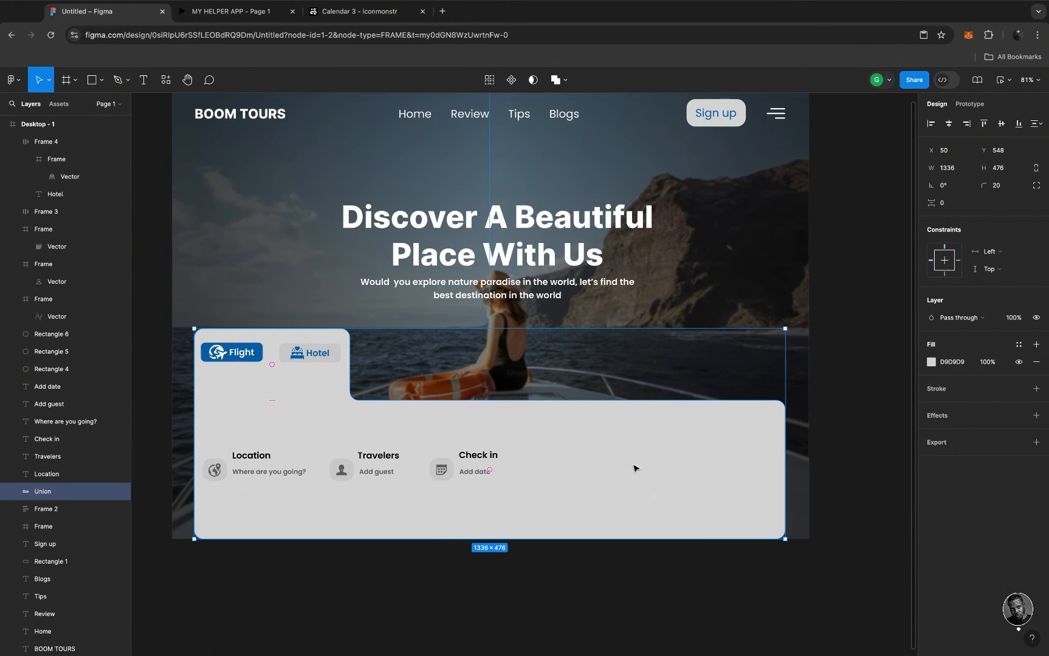
click(474, 457)
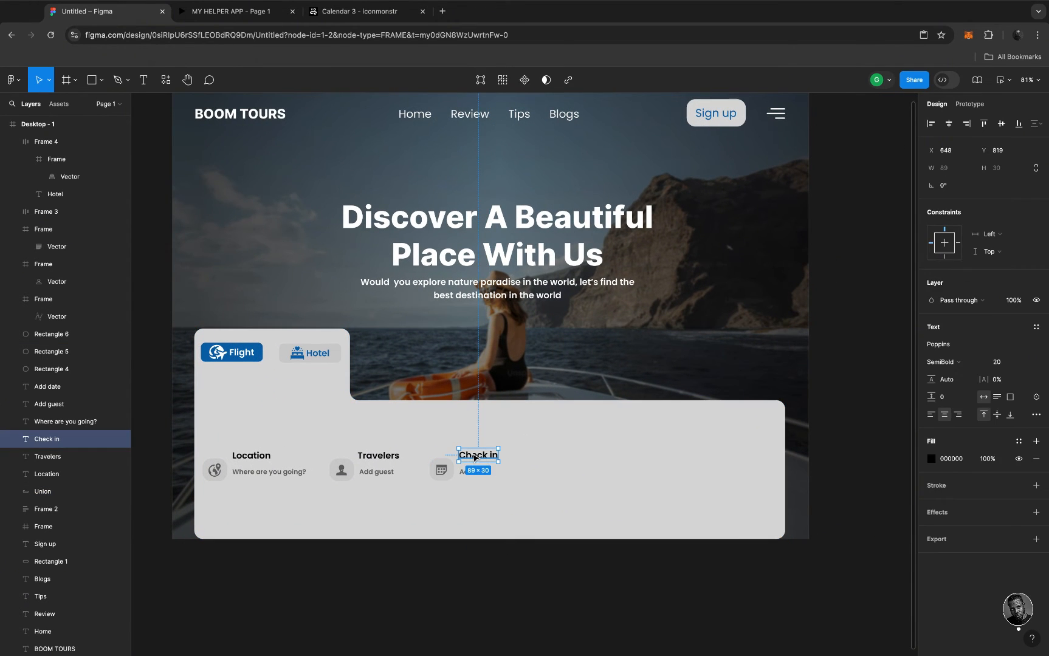
shift+click(446, 473)
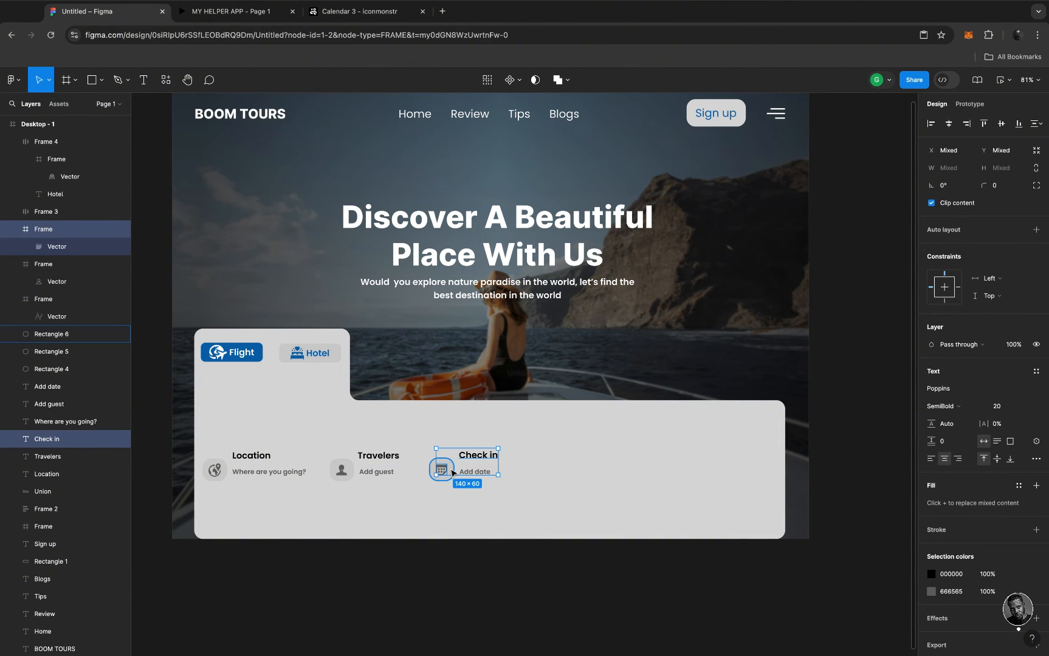
shift+click(453, 474)
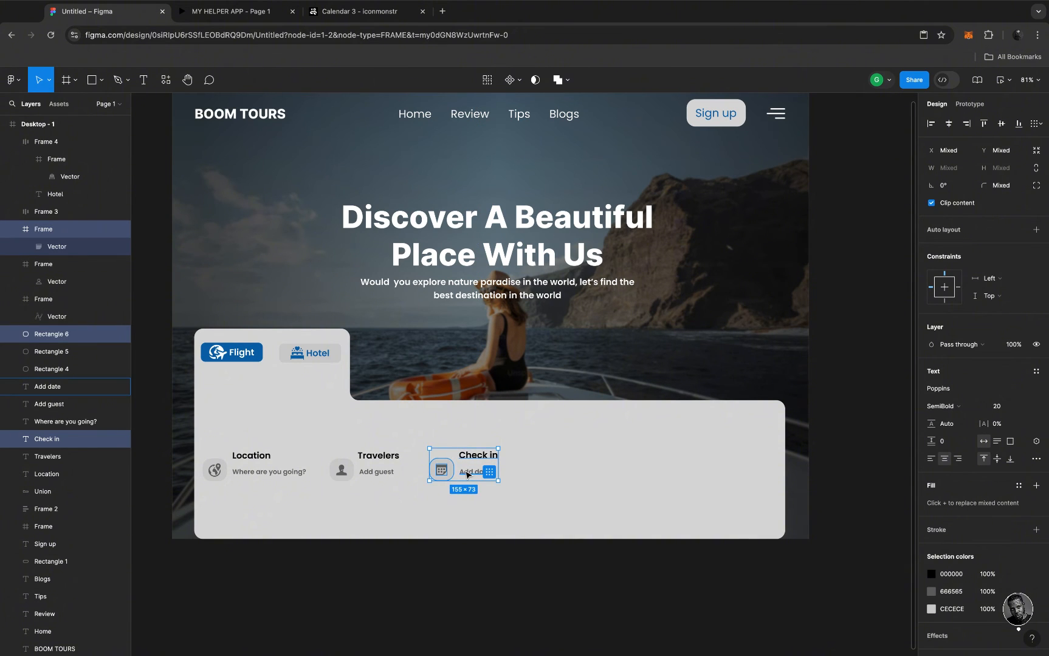
shift+click(467, 474)
click(557, 470)
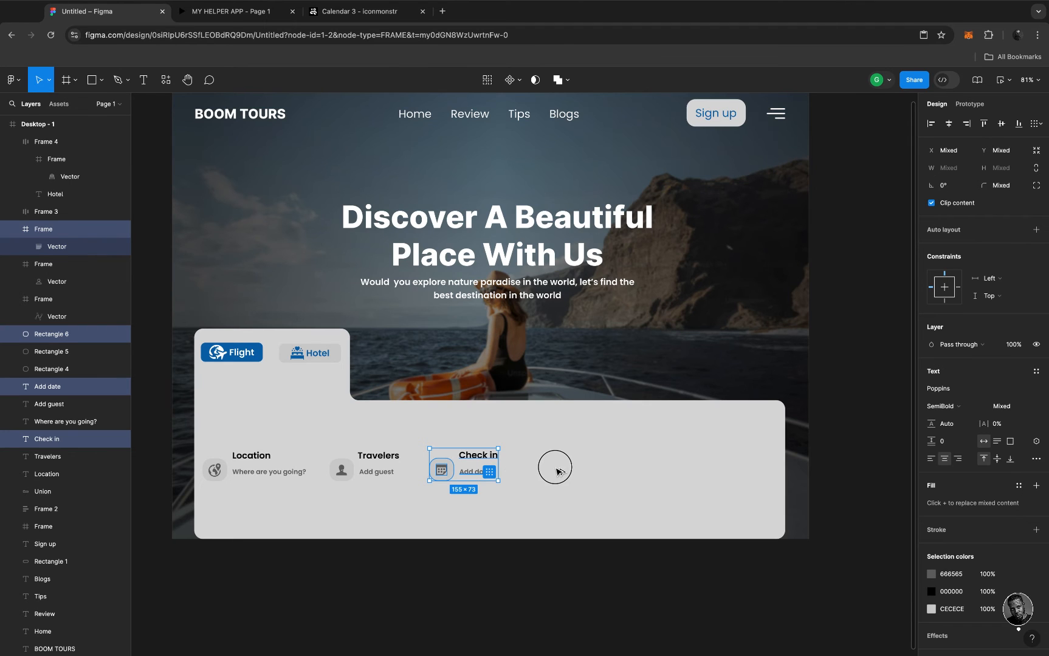
mouse_move(557, 471)
mouse_down()
mouse_move(548, 468)
mouse_move(563, 474)
mouse_up()
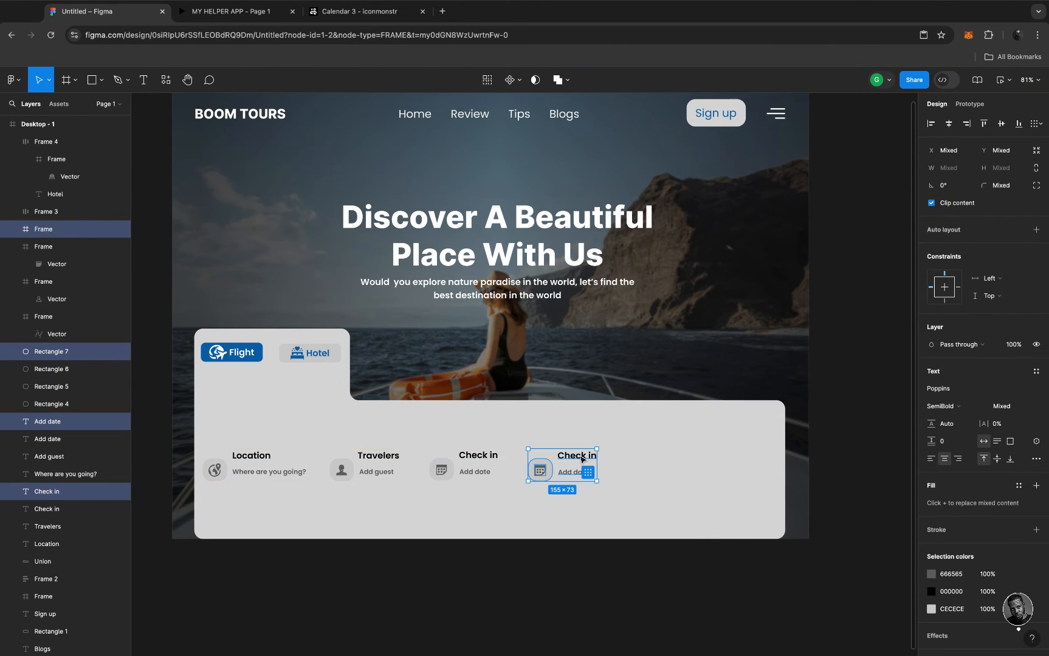
Change the heading of the duplicated Check in field to "Check out"
double_click(579, 456)
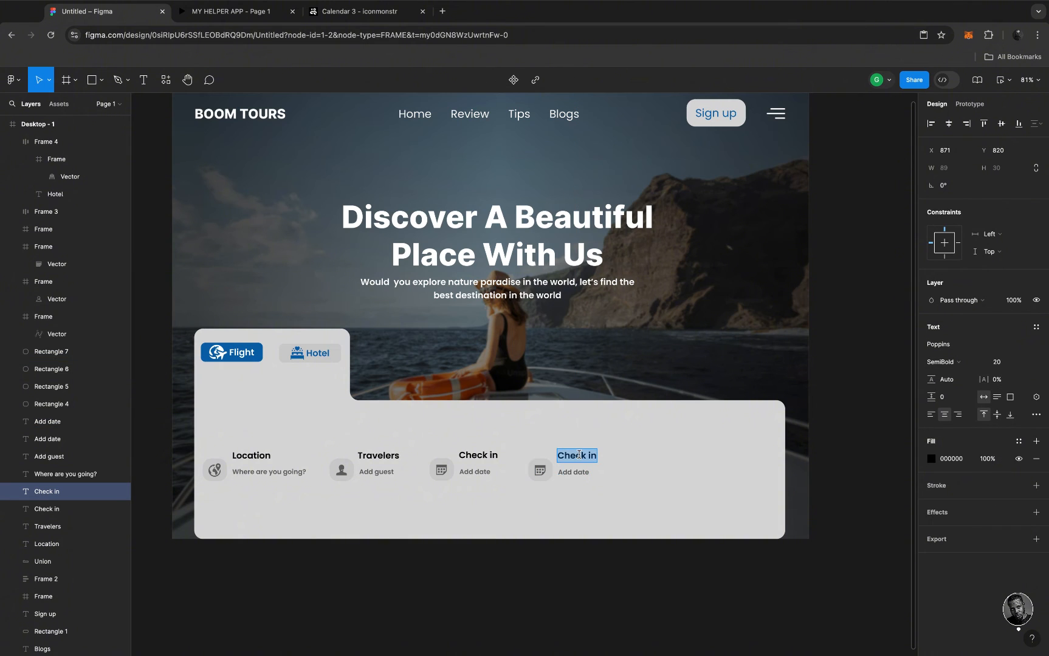
key(End)
key(BackSpace)
key(BackSpace)
key(BackSpace)
text(out)
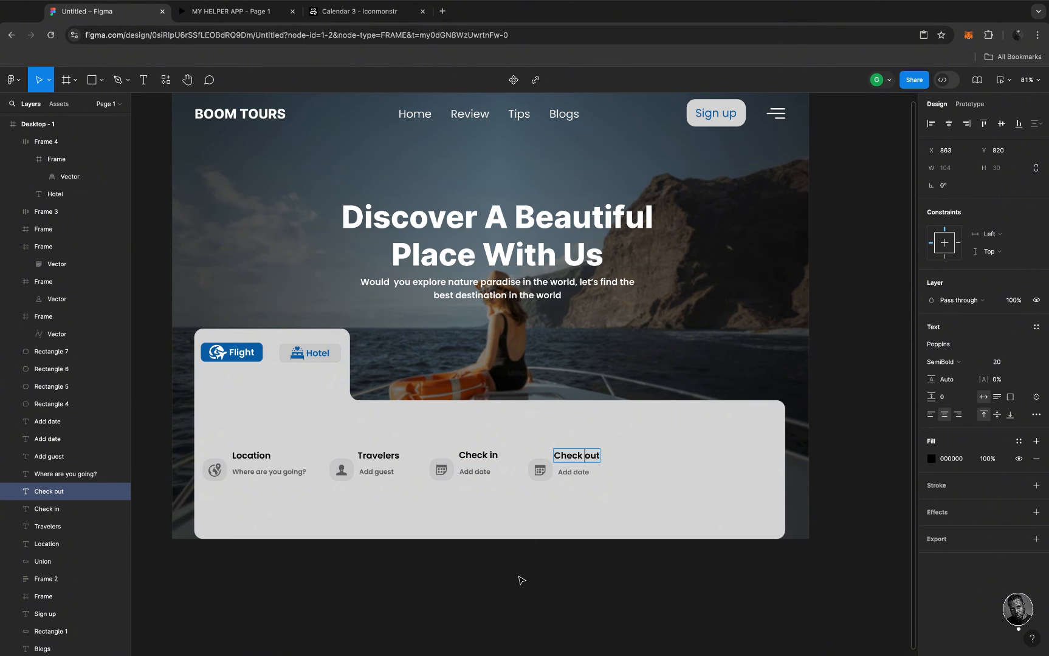
key(Escape)
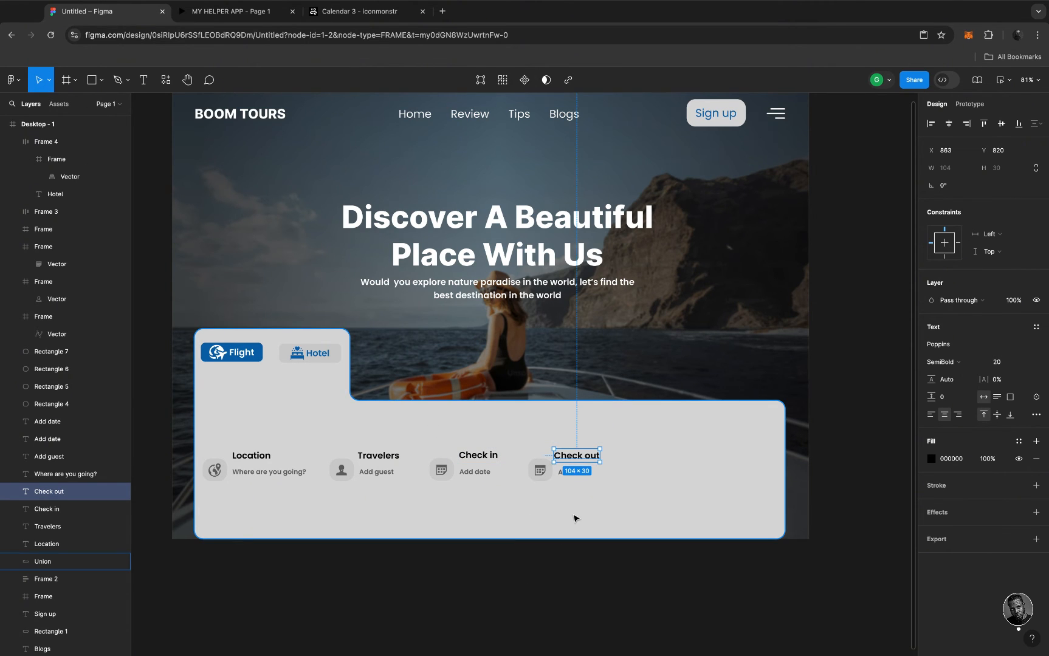
click(587, 483)
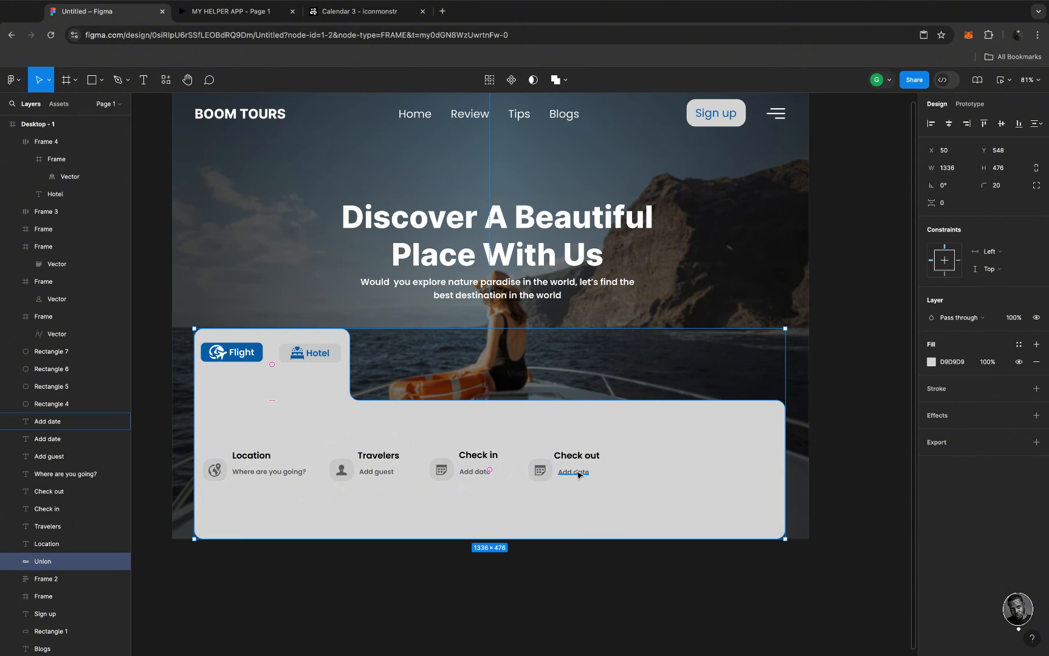
scroll(578, 476, up, 3)
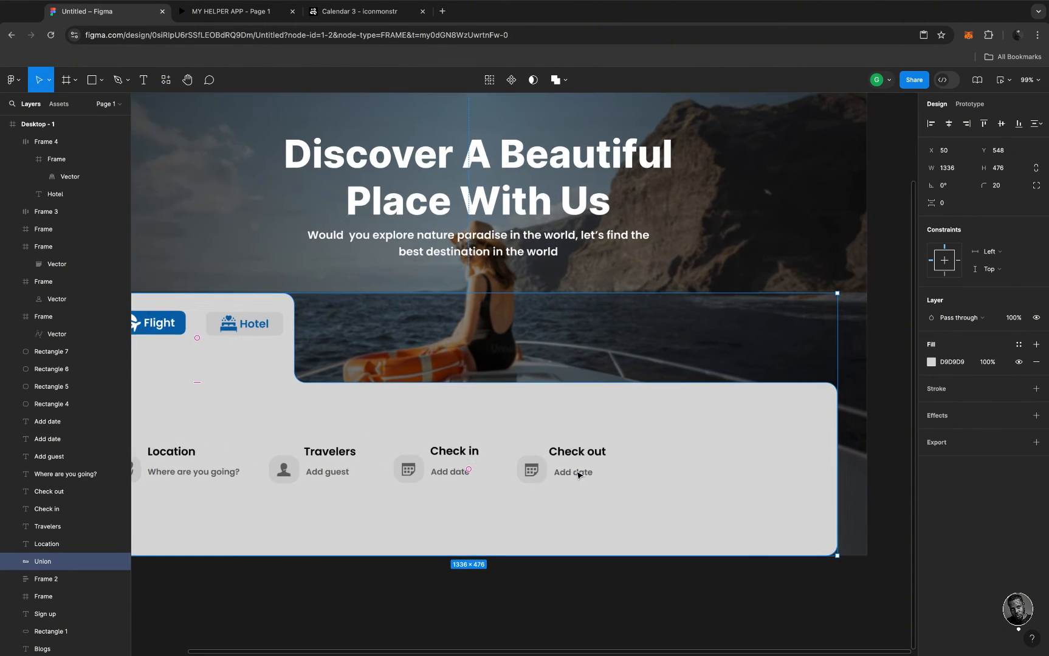
click(574, 452)
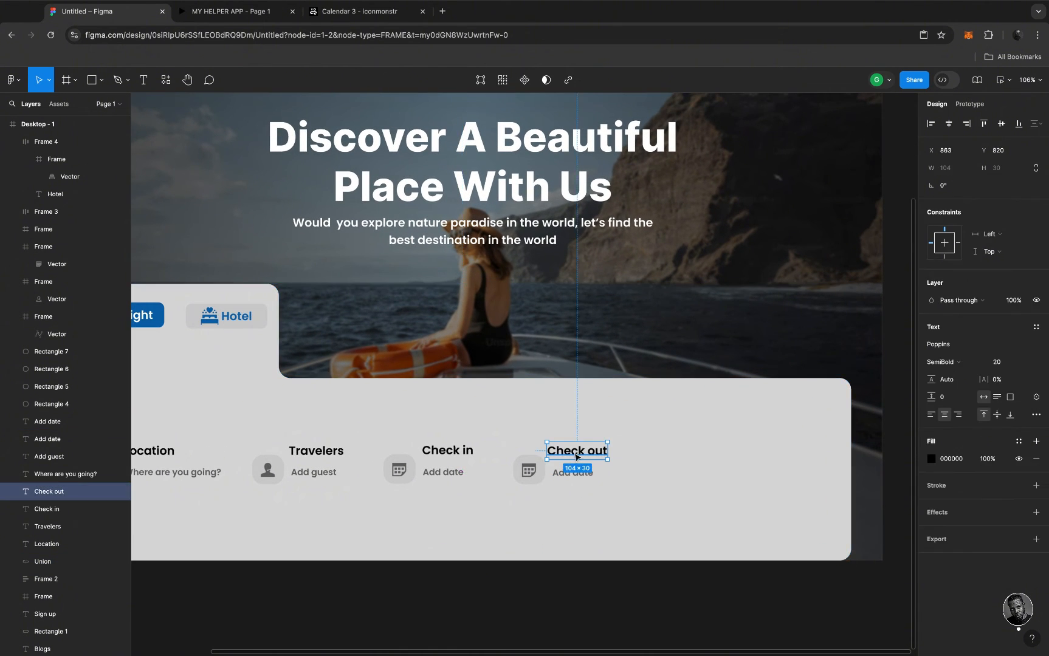
shift+click(587, 477)
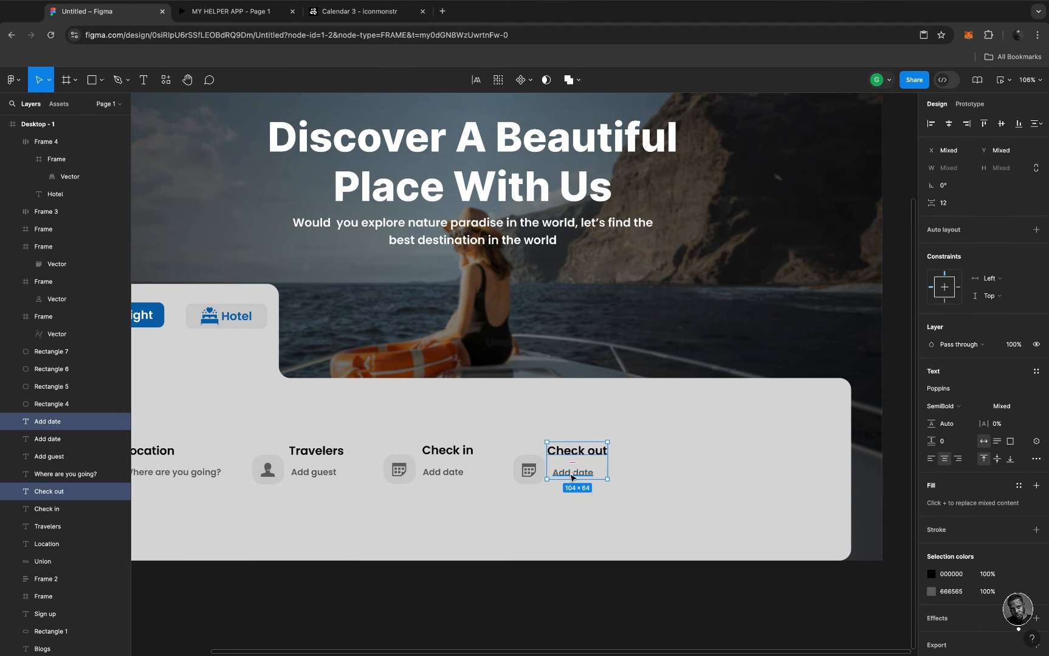
shift+click(529, 471)
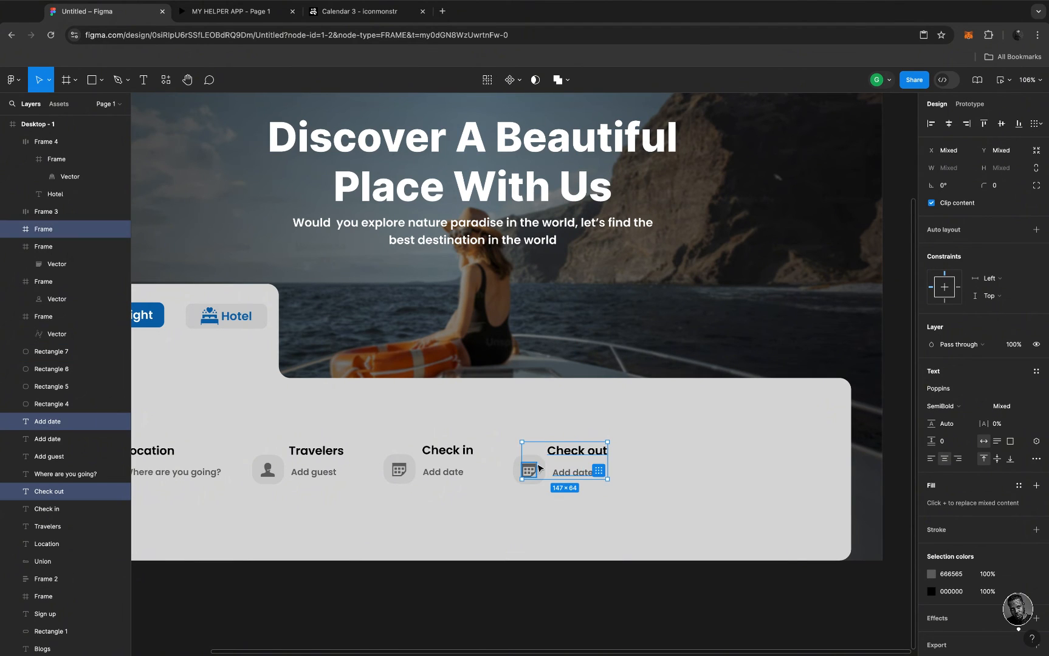
shift+click(541, 465)
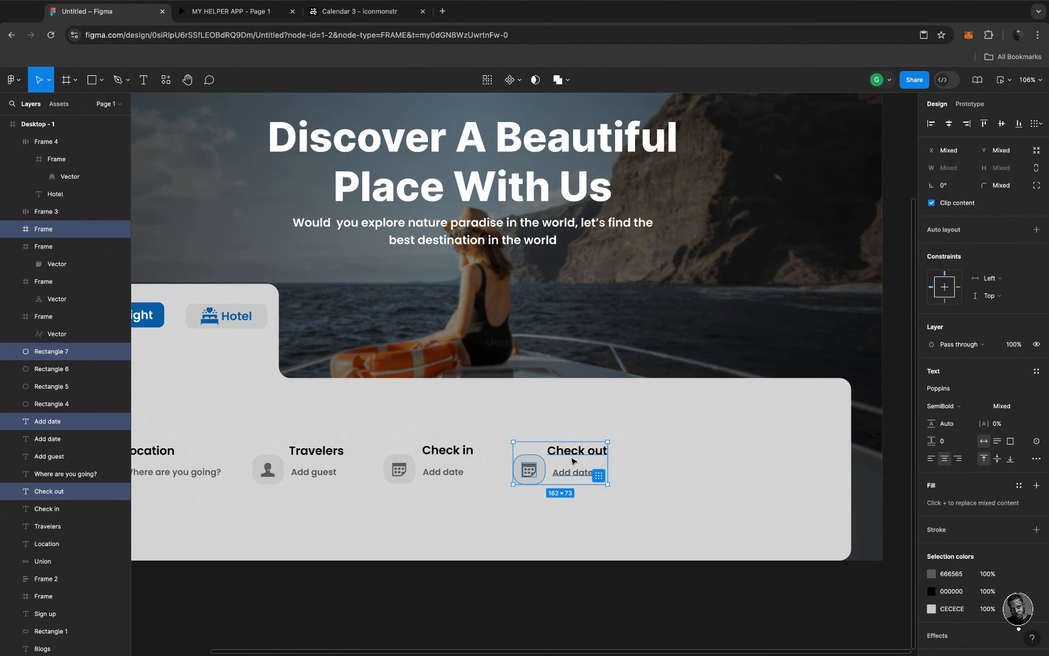
scroll(583, 475, down, 5)
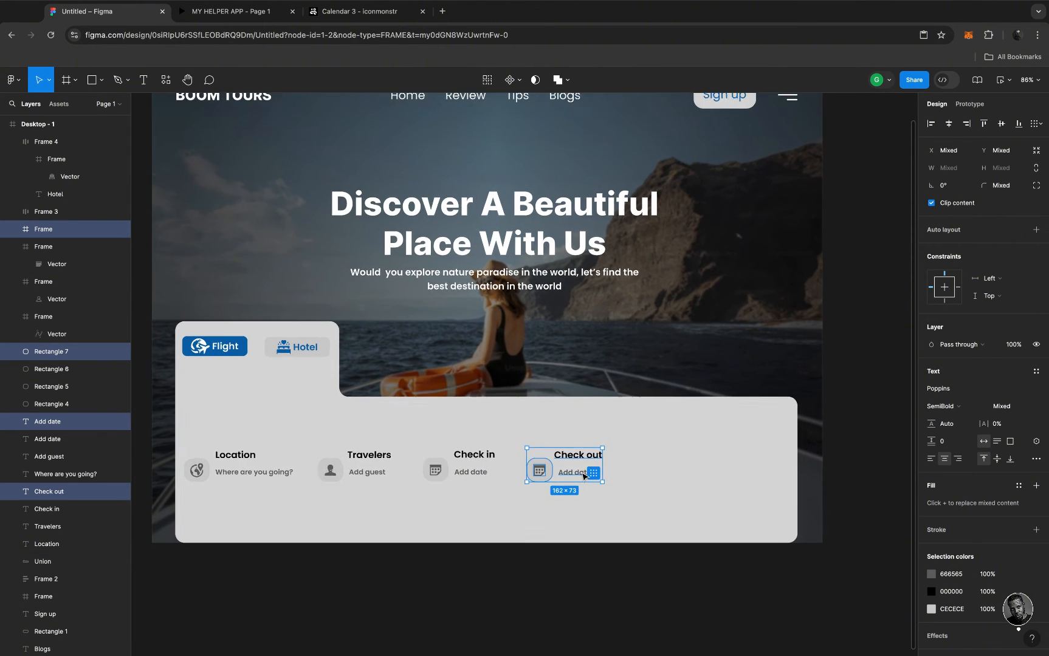
scroll(583, 475, down, 1)
Shorten the grey booking panel from its lower edge to a height of about 374
click(784, 465)
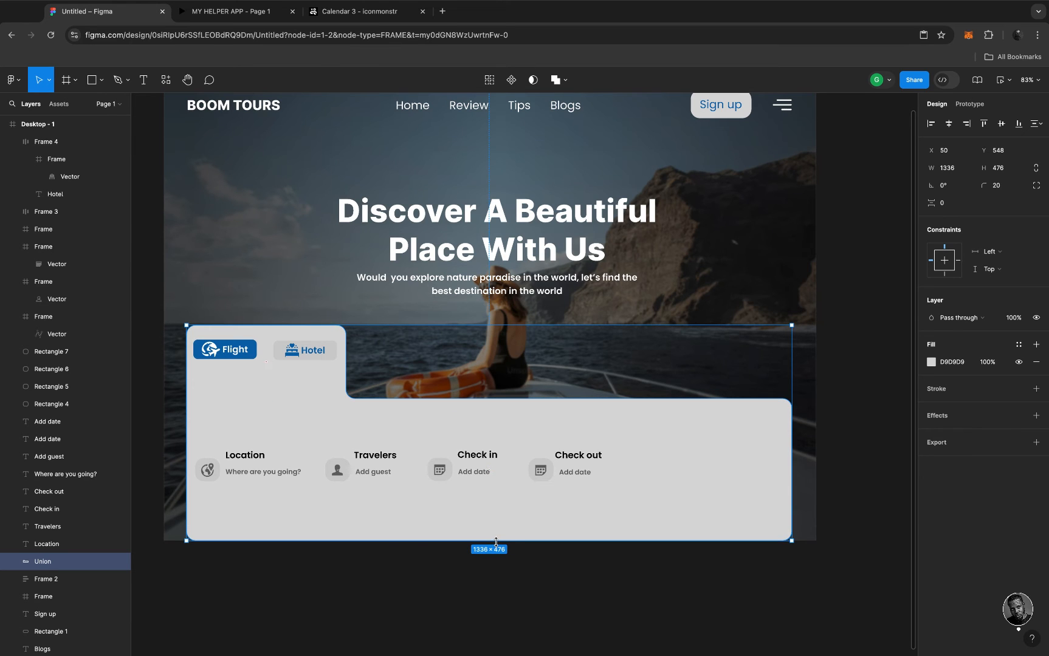
drag(495, 529, 493, 495)
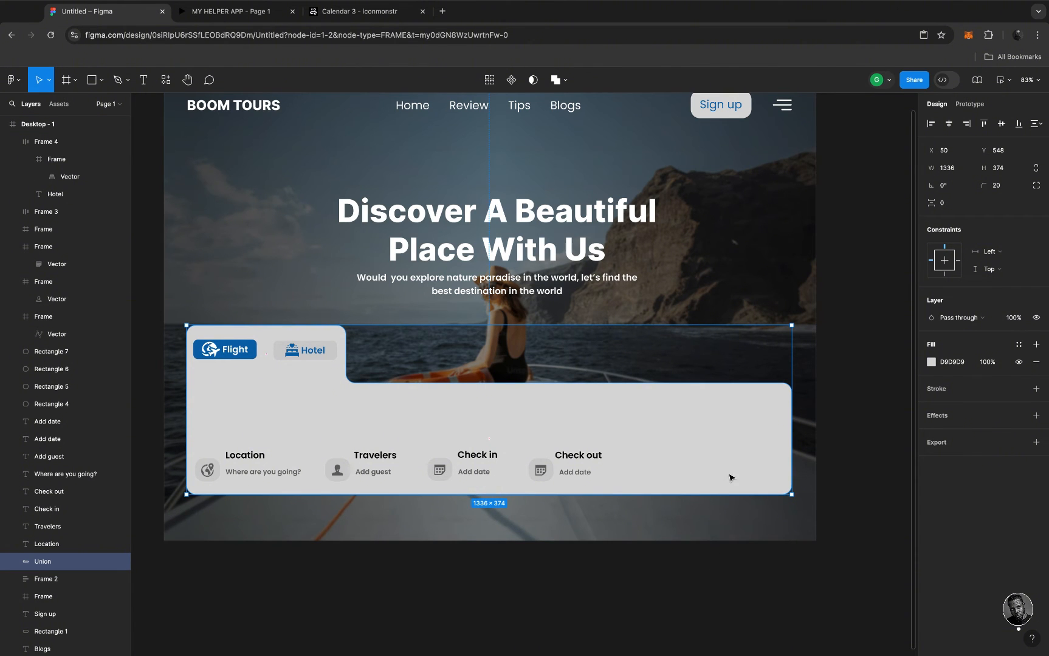
key(Escape)
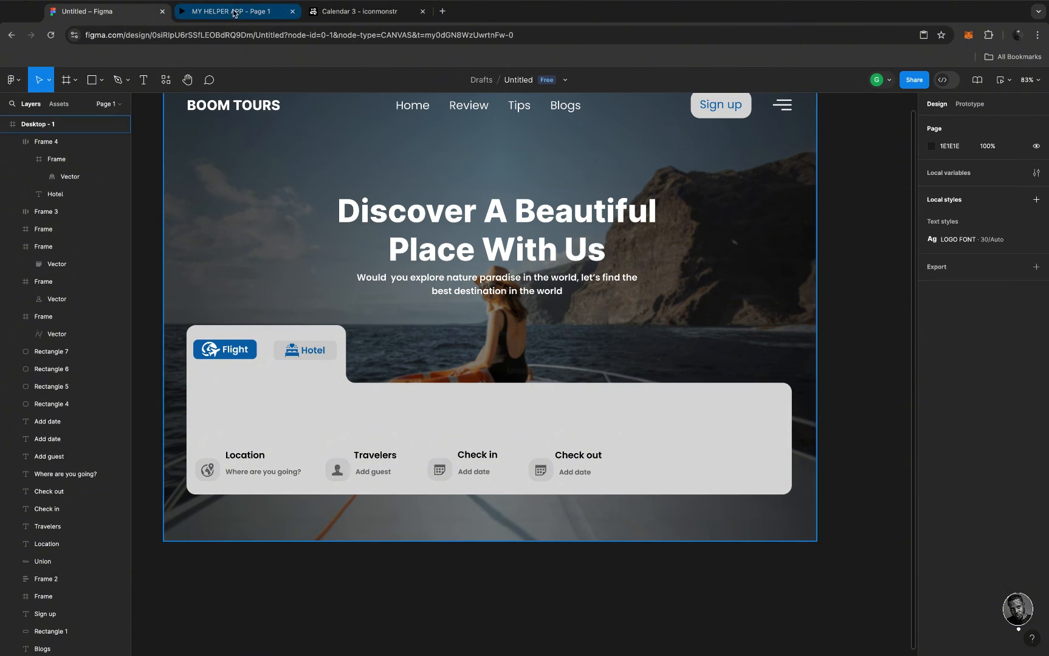
Switch to iconmonstr and search its icon library for "search"
click(341, 10)
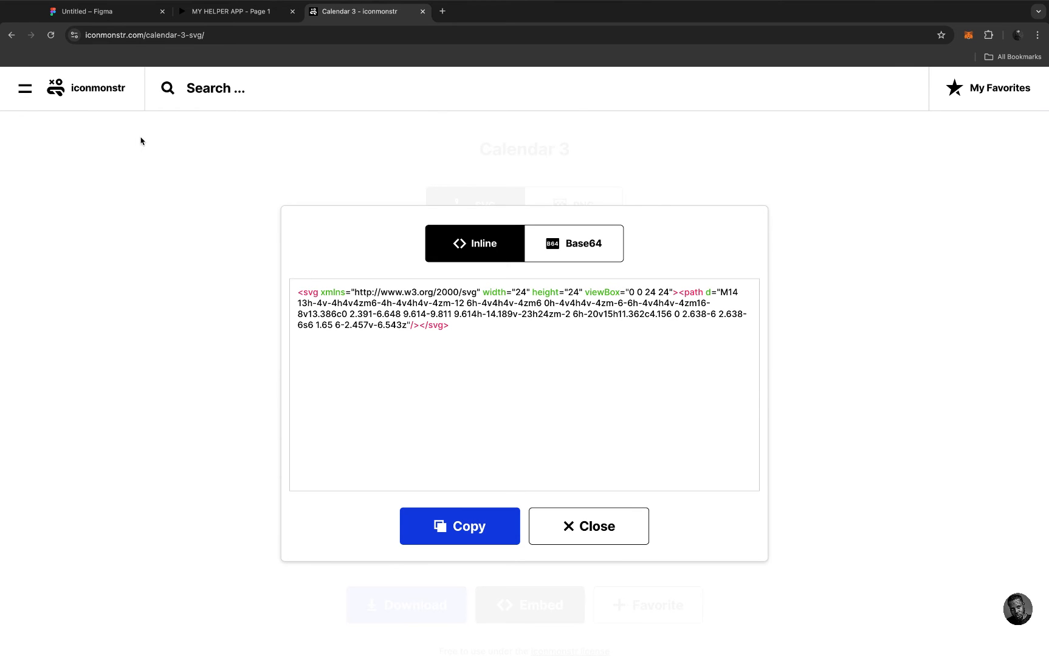
click(201, 88)
text(search)
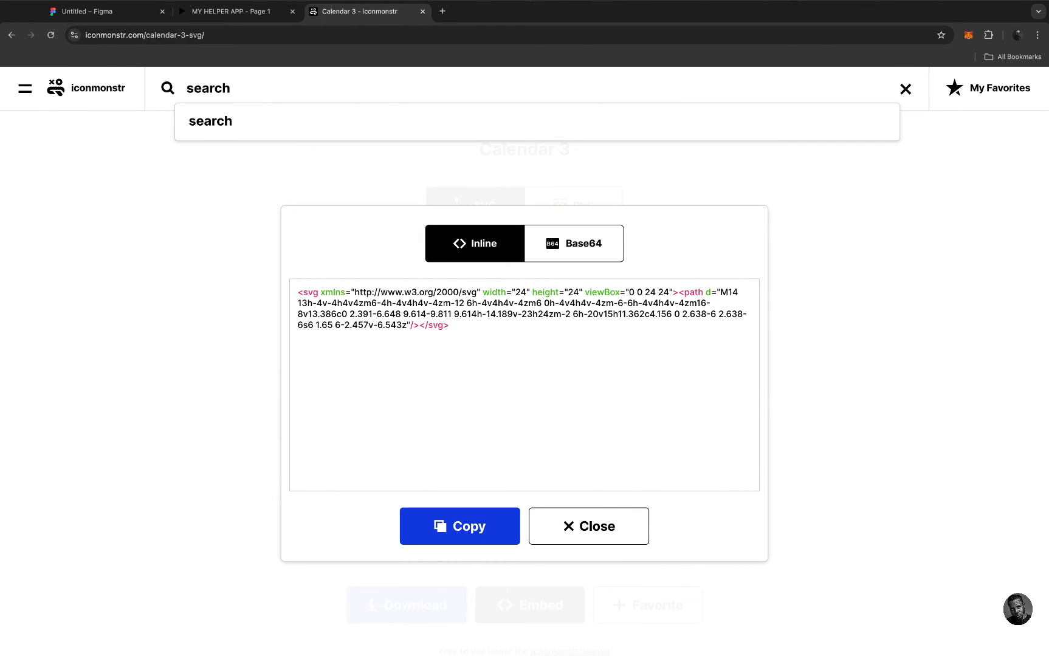
key(Return)
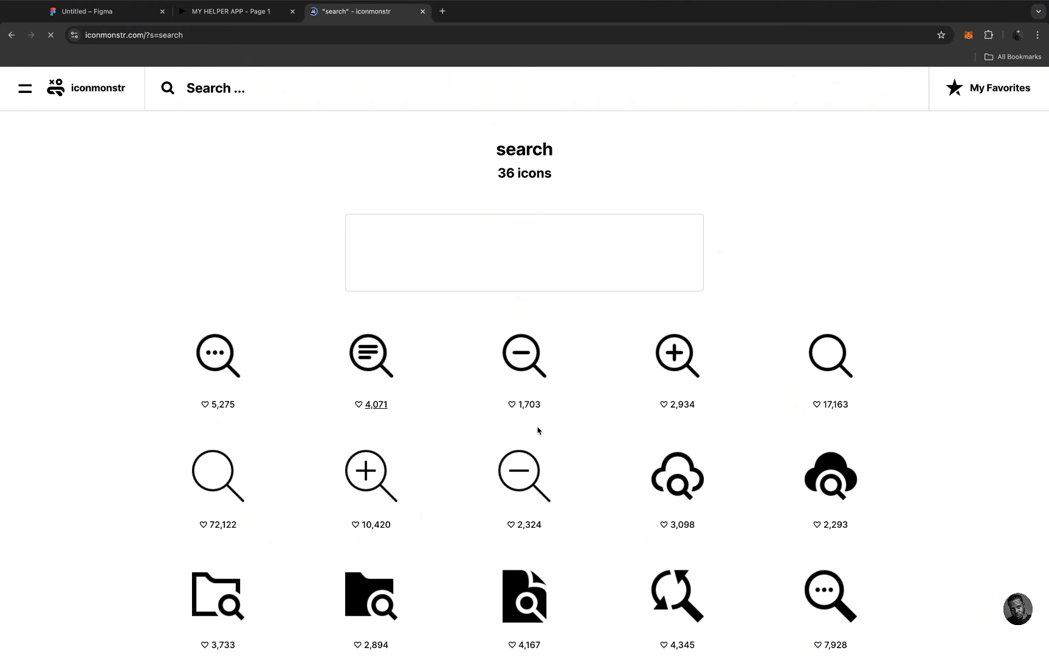
Open the Magnifier - Lined icon from the results and copy its inline SVG embed code
scroll(538, 431, down, 3)
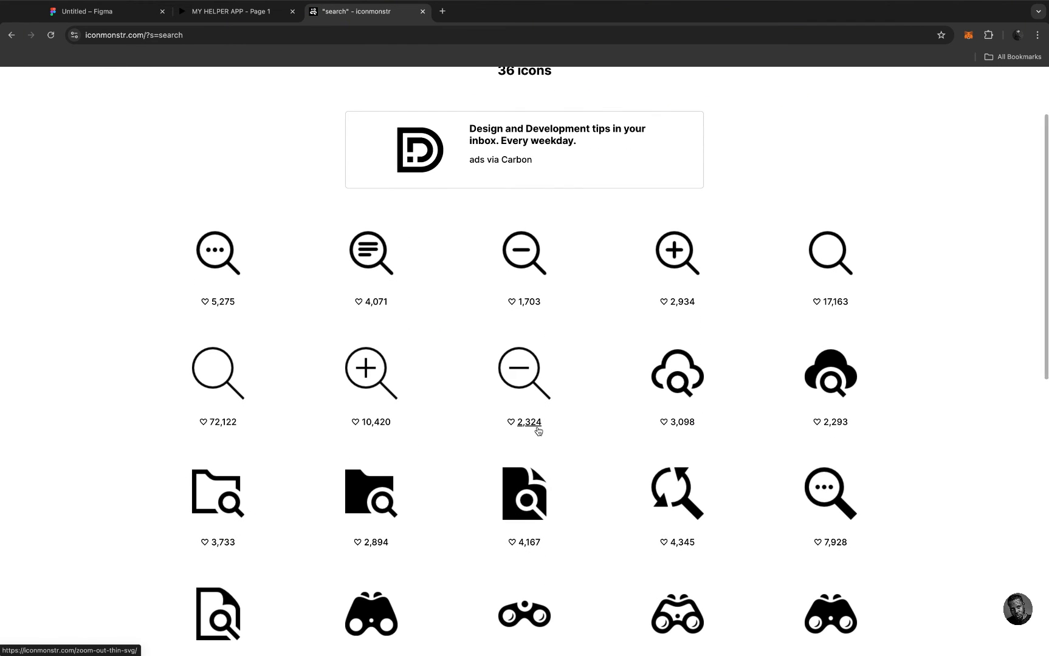
scroll(538, 431, down, 1)
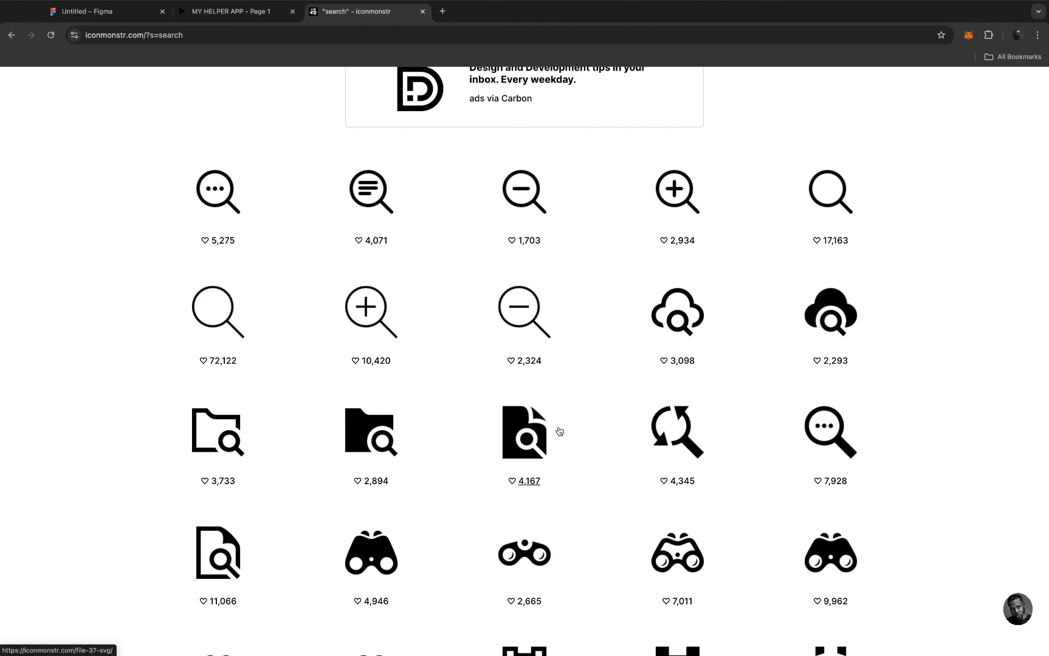
click(831, 203)
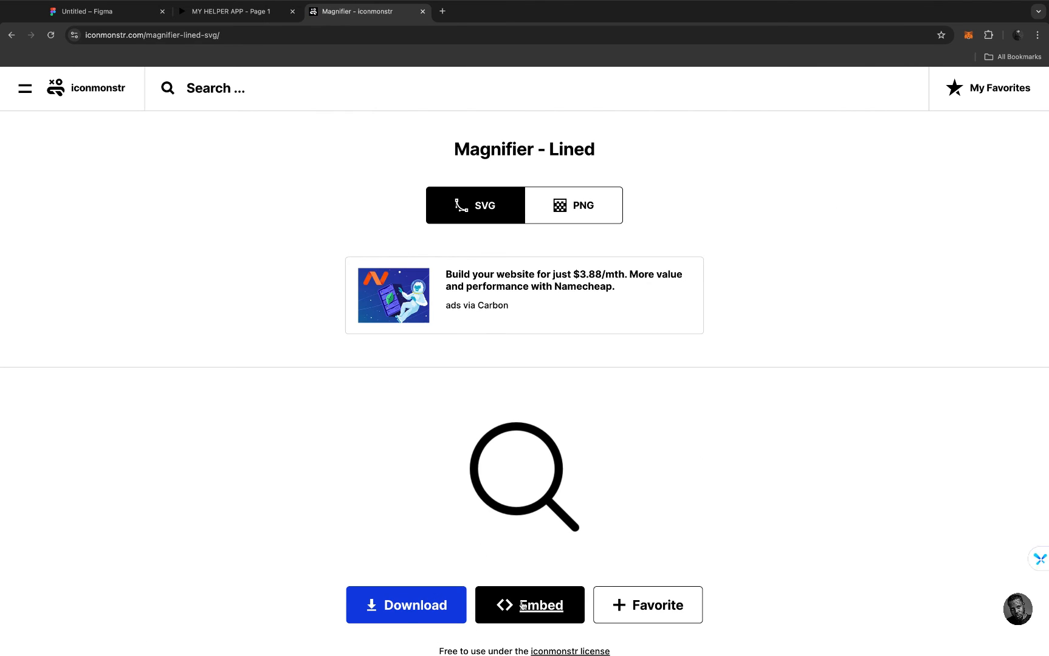
click(522, 605)
click(457, 528)
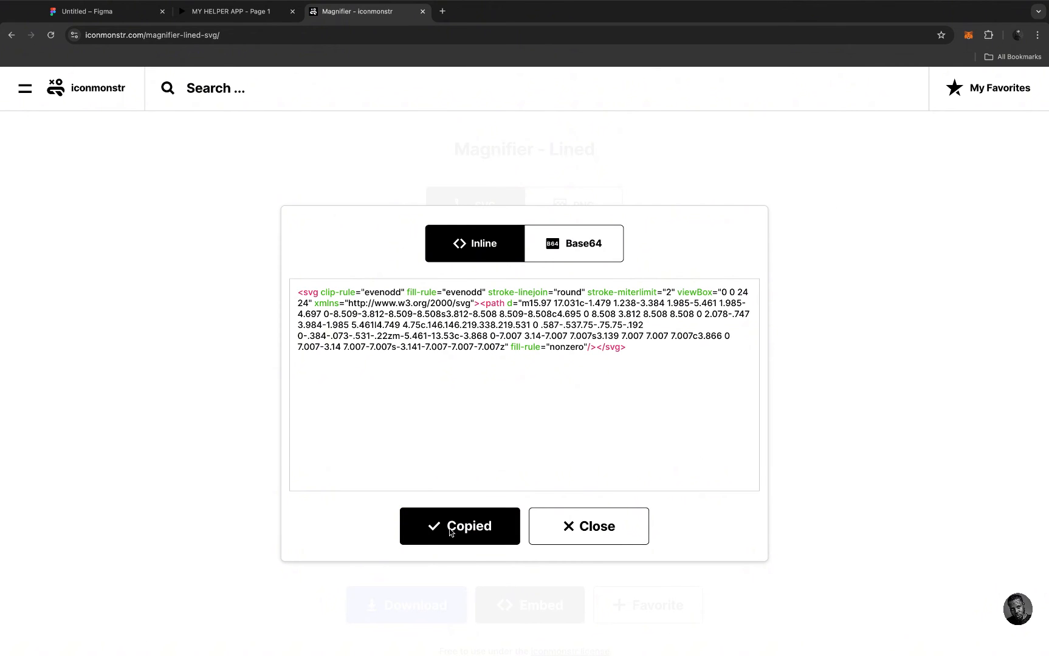
Back in Figma, paste the magnifier icon and place it at the far end of the booking panel, past the Check out field
click(86, 11)
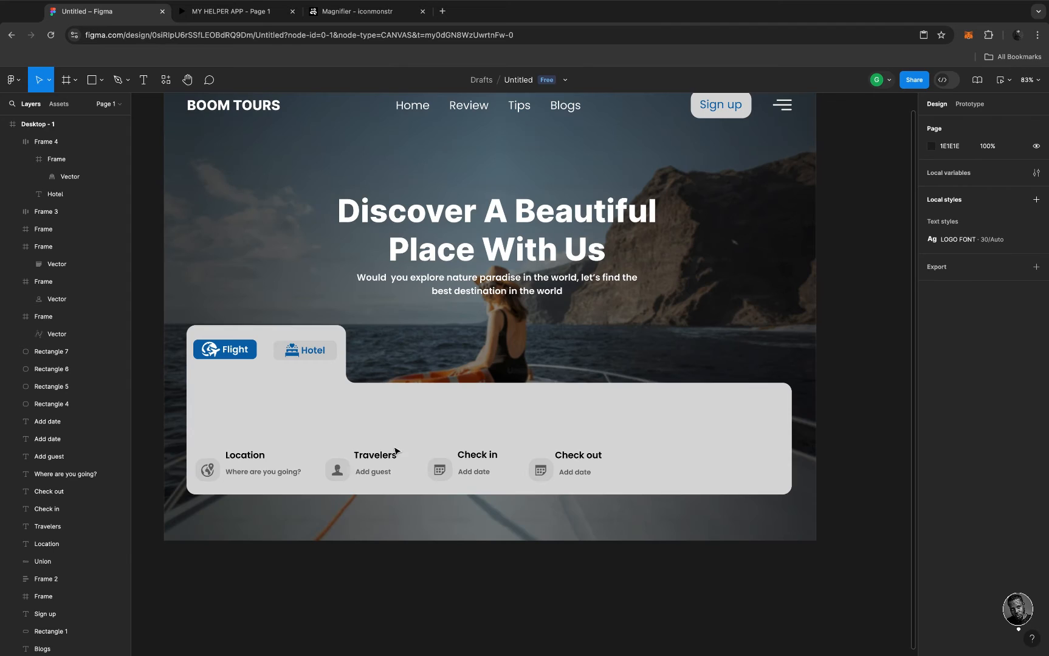
click(724, 458)
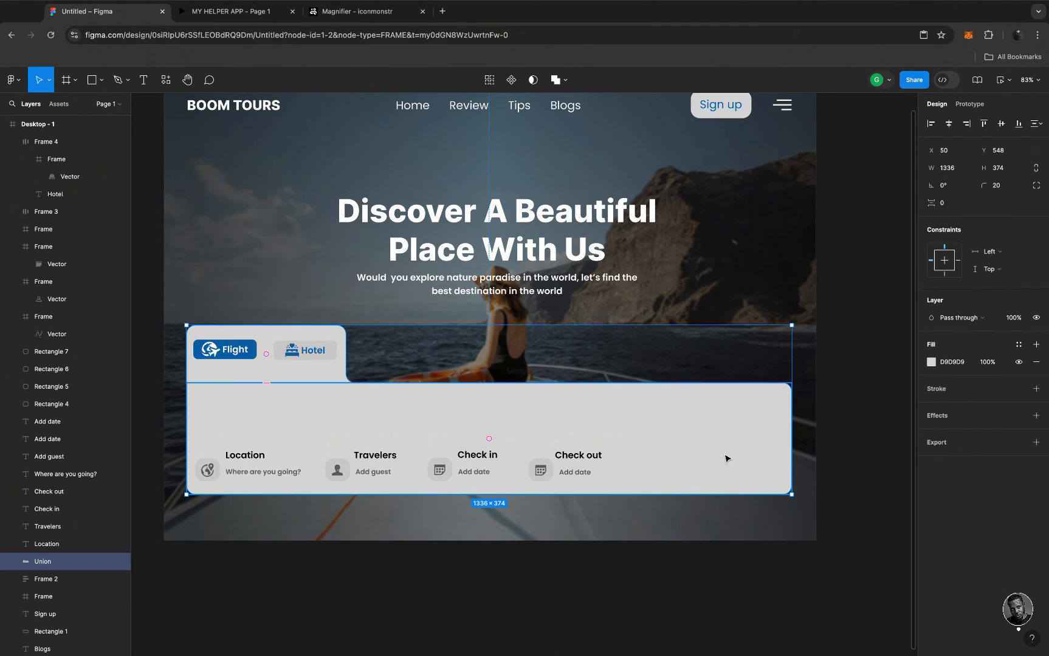
key(ctrl+v)
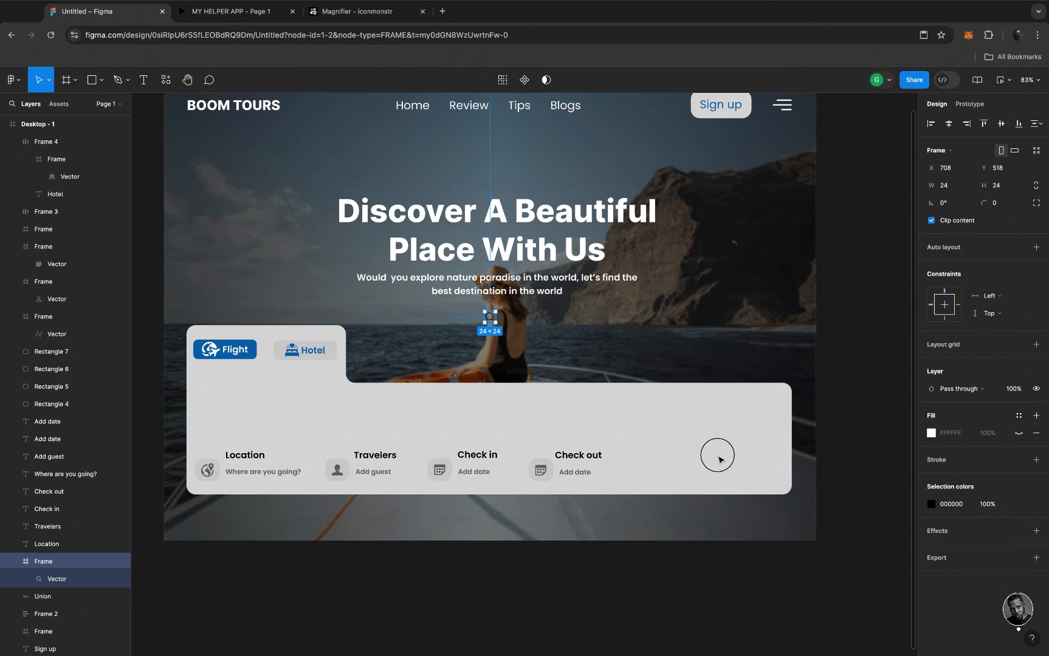
drag(489, 316, 720, 457)
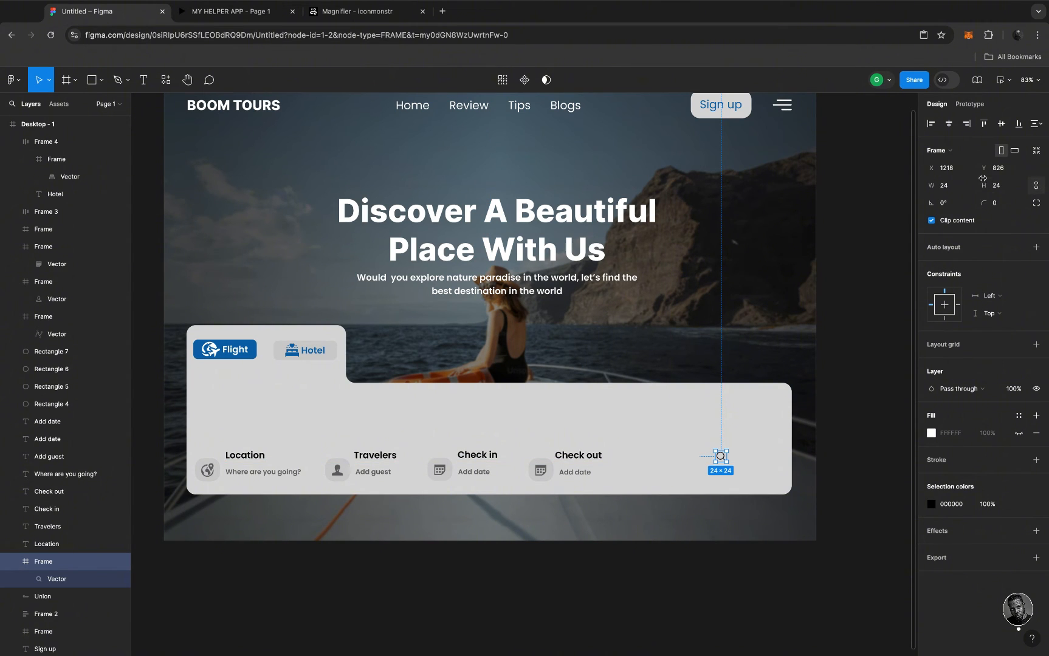
Enlarge the magnifier icon's frame to 60 × 60
click(959, 188)
key(Return)
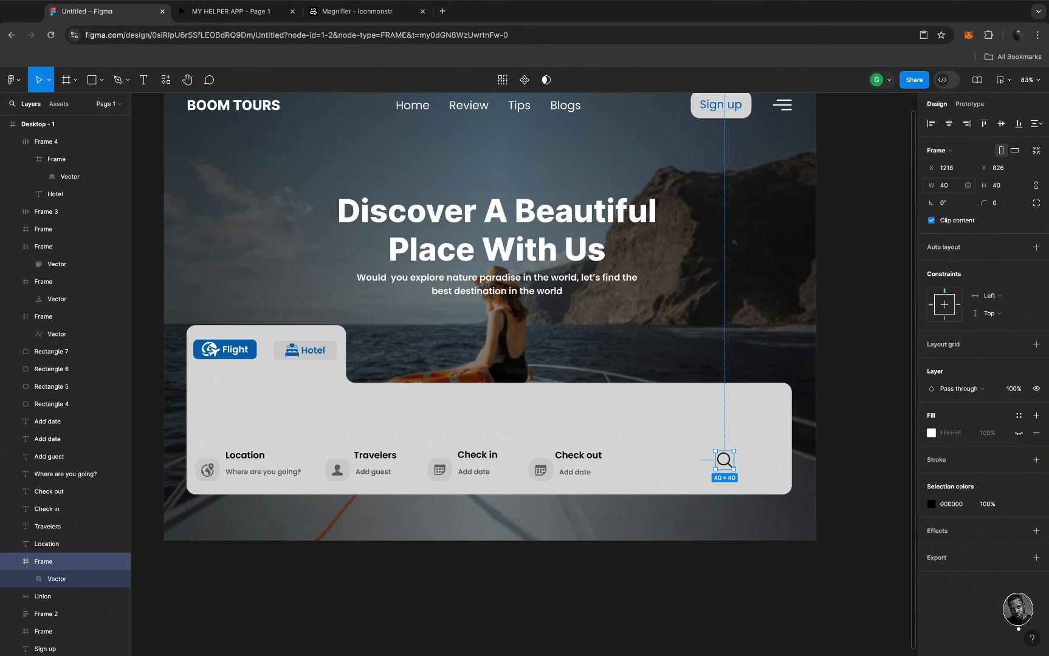
click(951, 190)
key(Return)
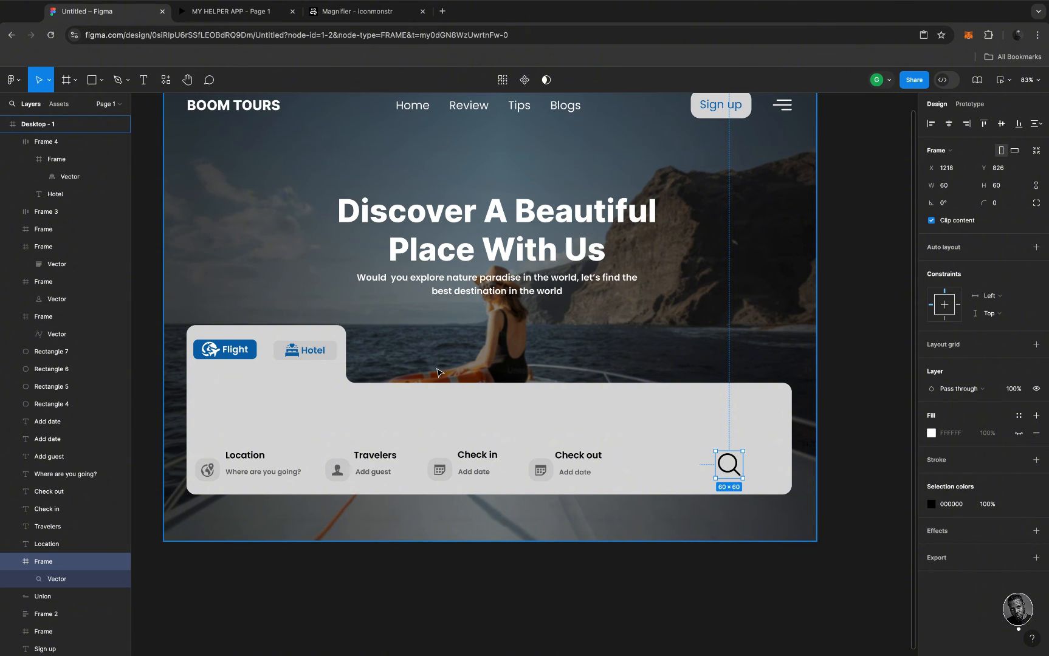
Draw a rectangle about 135 × 142 over the magnifier icon and round its corners to a radius of about 32
click(438, 372)
key(r)
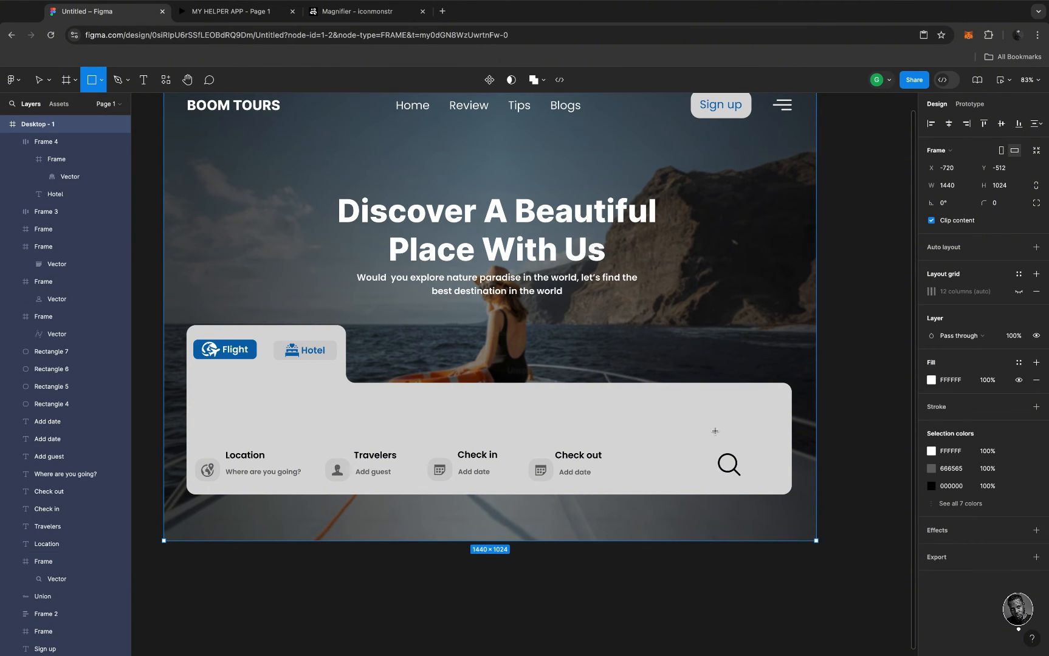
drag(709, 423, 768, 487)
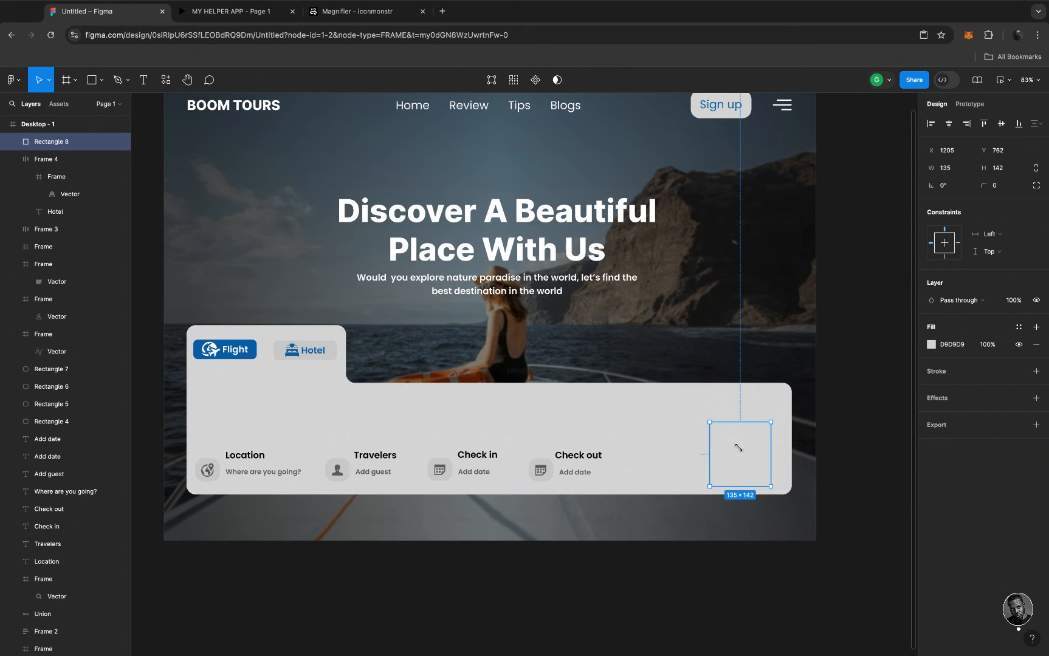
drag(718, 431, 725, 441)
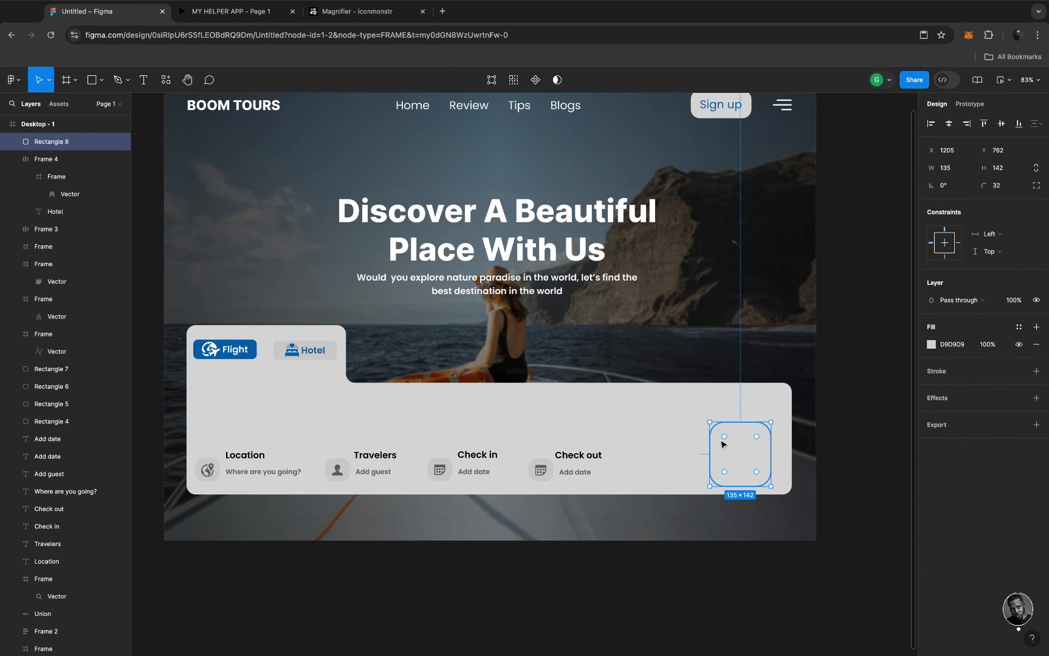
Fill the rounded rectangle over the magnifier with the page blue 0768AC
click(930, 344)
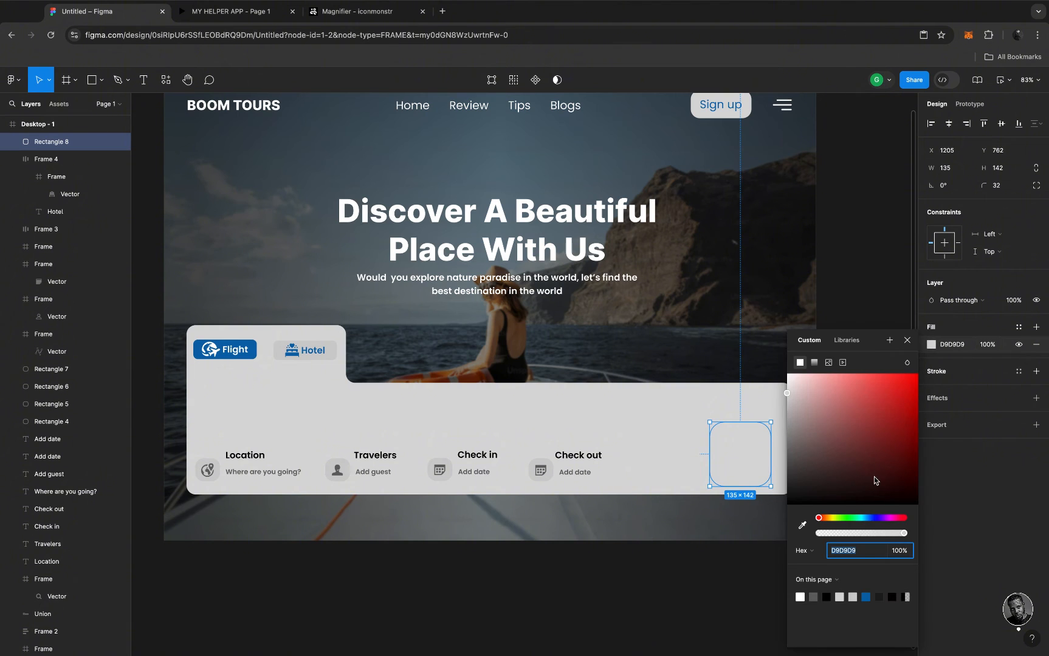
click(869, 595)
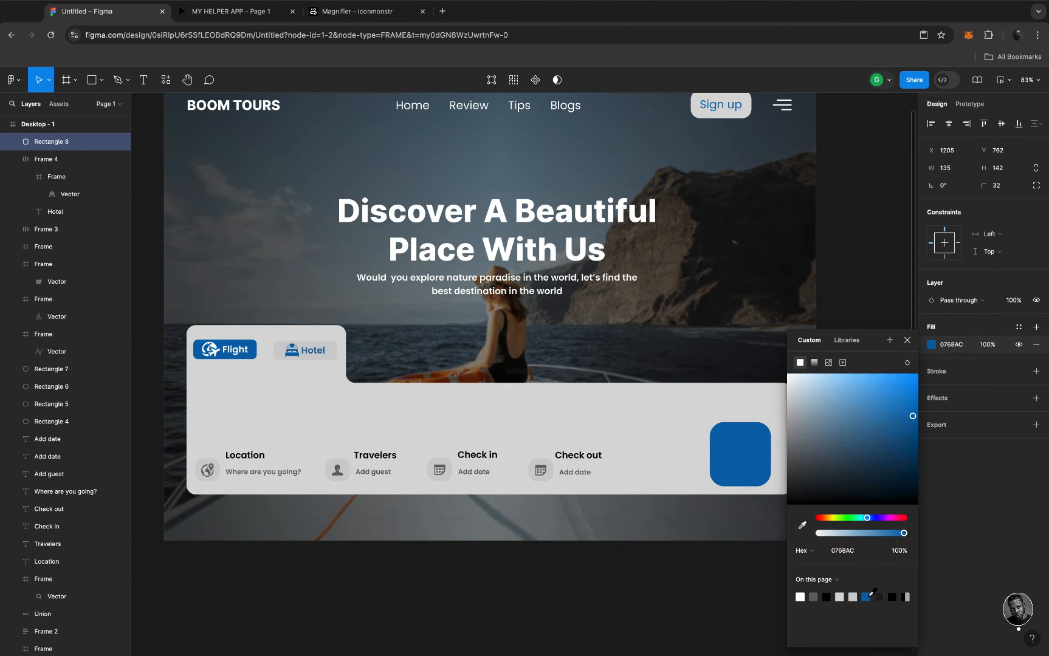
click(906, 342)
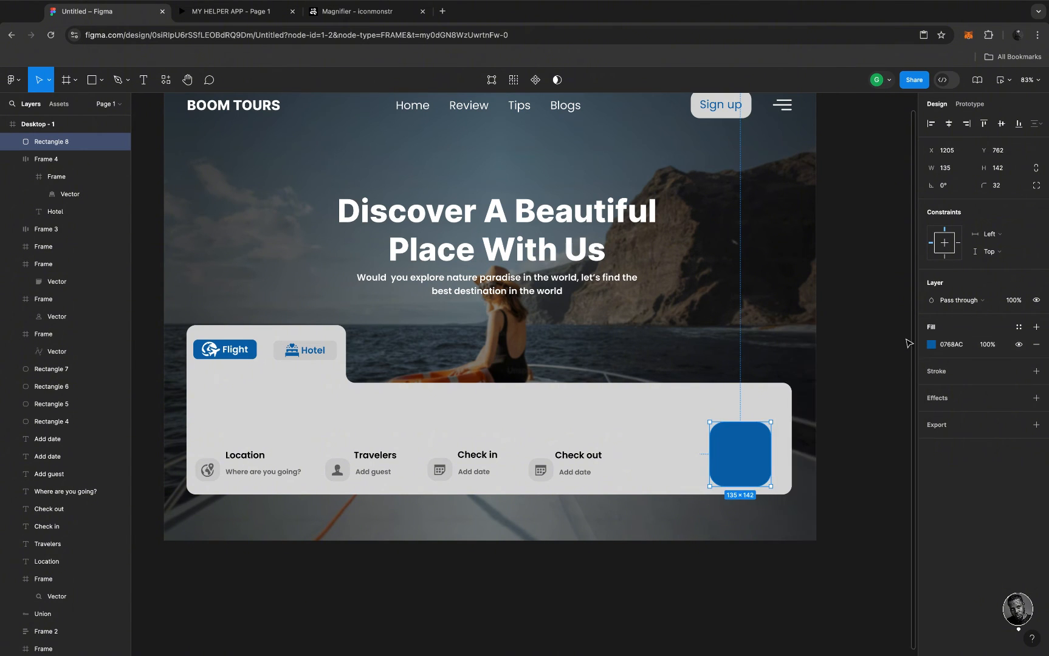
Try sending the blue rounded rectangle to the very back of the page, and undo it
right_click(749, 446)
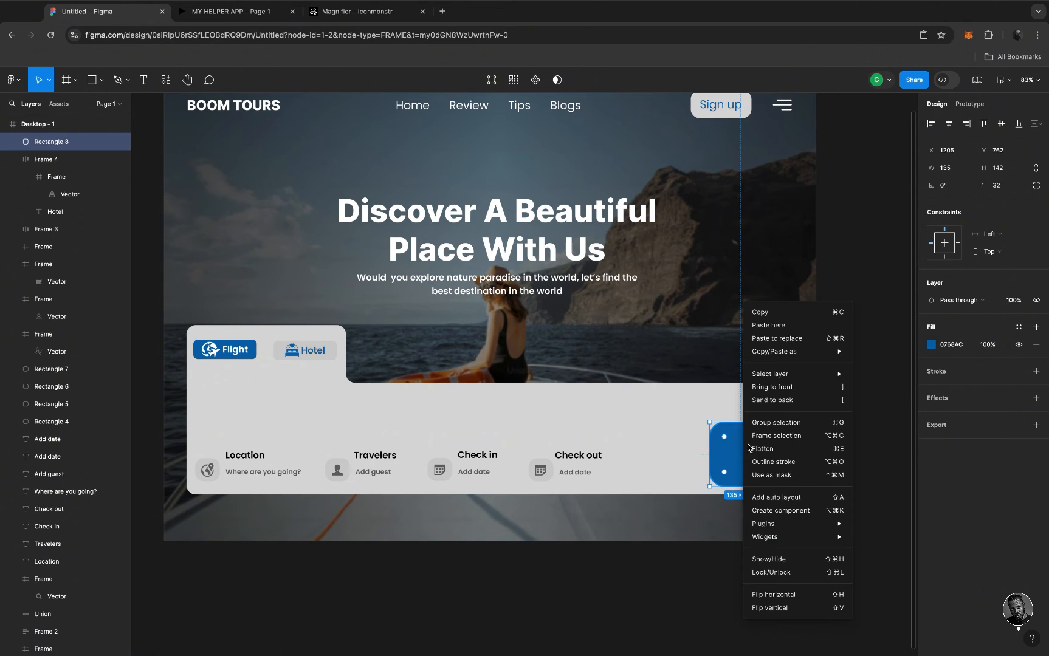
click(771, 400)
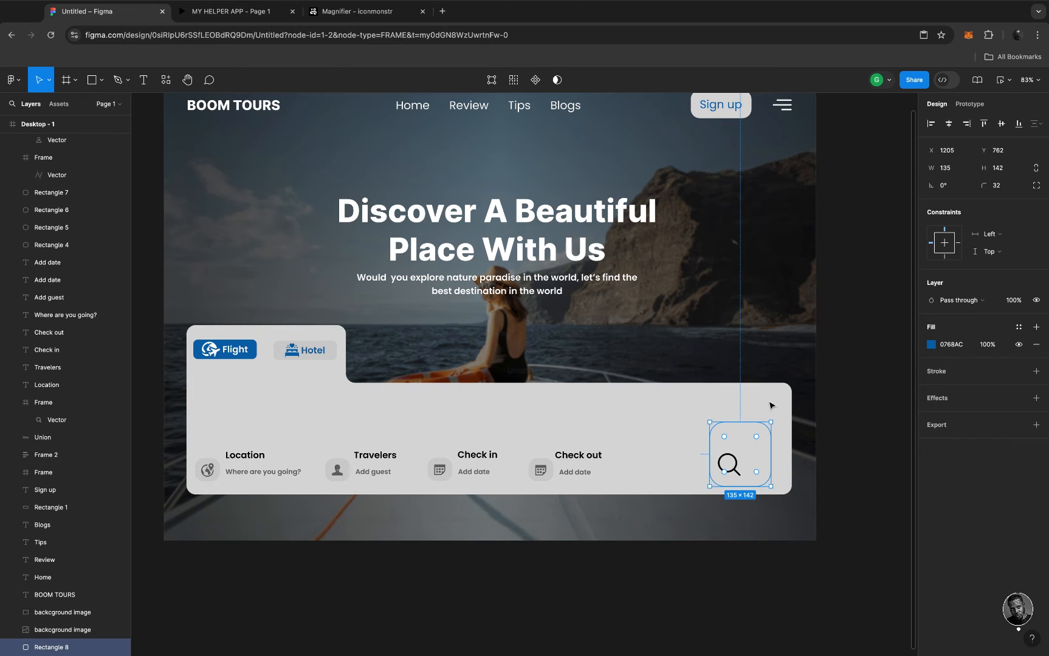
key(super+z)
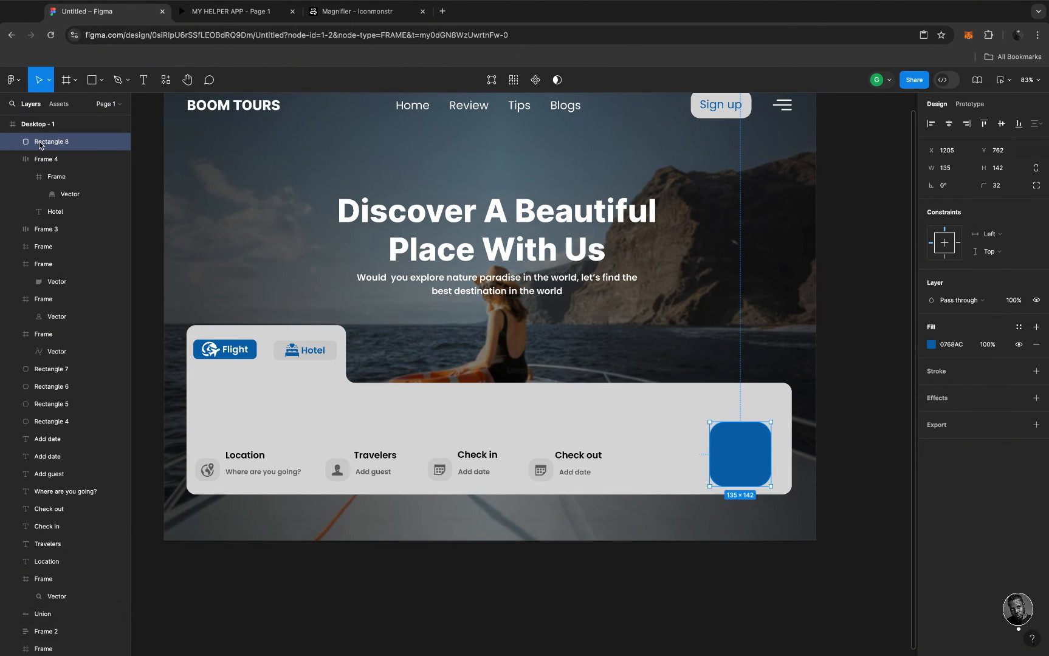
Reorder the blue rounded rectangle to sit directly beneath the magnifier's frame, and move it behind the magnifier inside the booking panel
drag(39, 145, 39, 210)
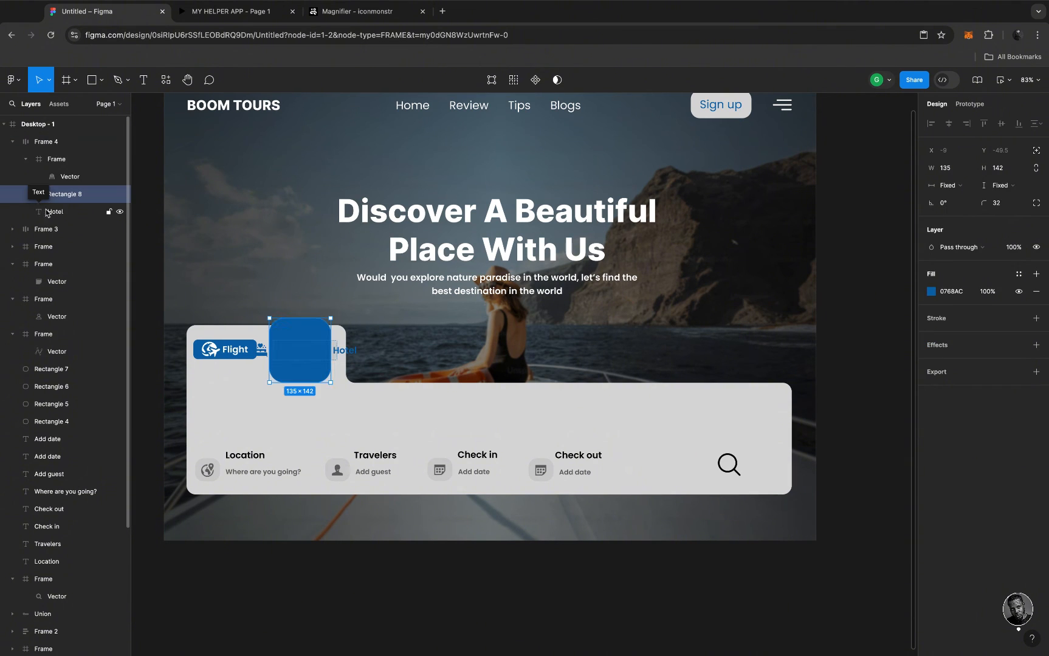
click(730, 467)
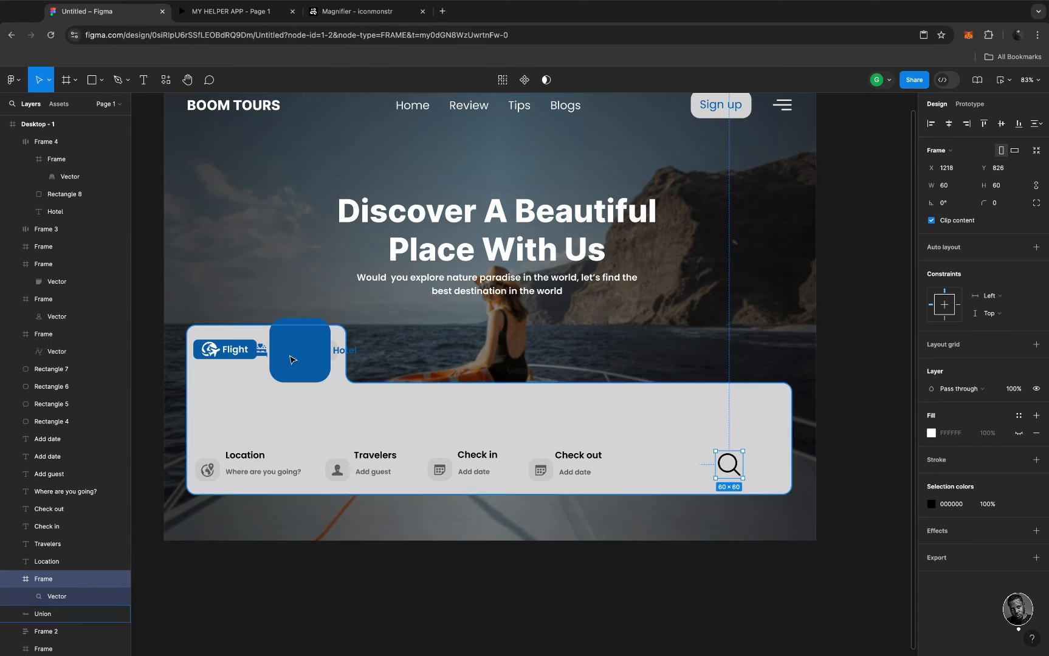
click(72, 194)
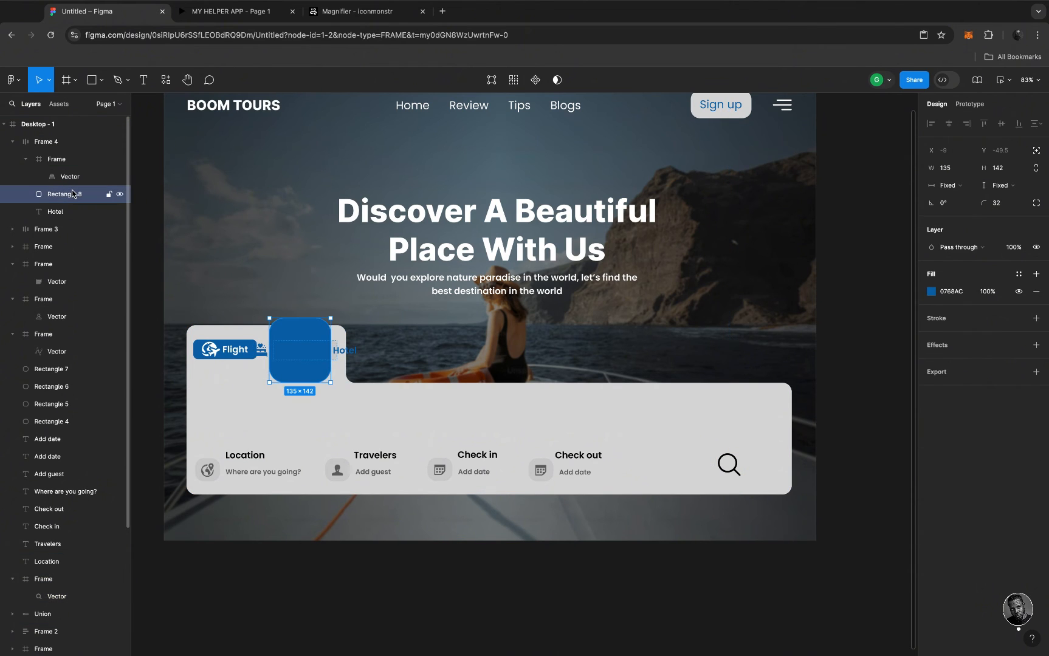
drag(72, 194, 18, 604)
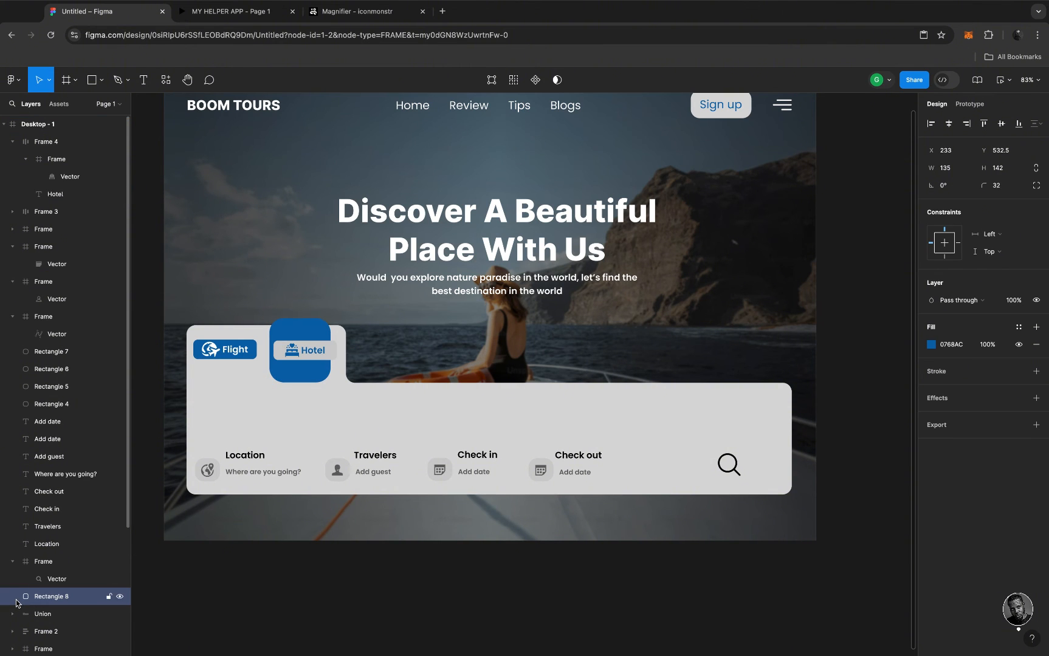
drag(323, 380, 719, 471)
key(super+z)
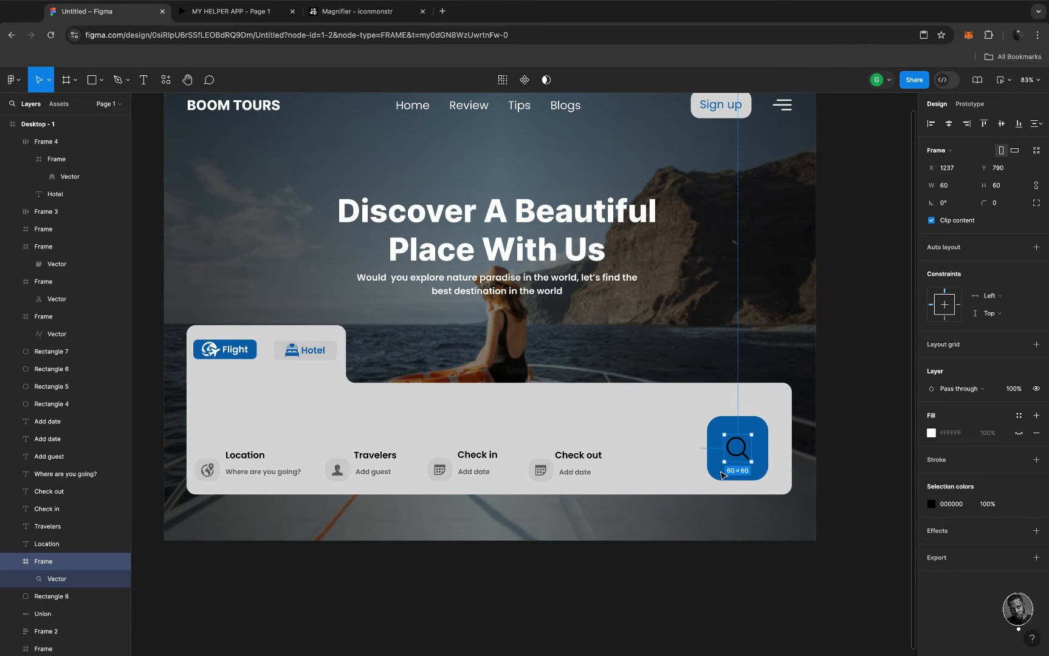
Scale the magnifier icon up proportionally to 106 × 106 within the blue rounded rectangle
key(k)
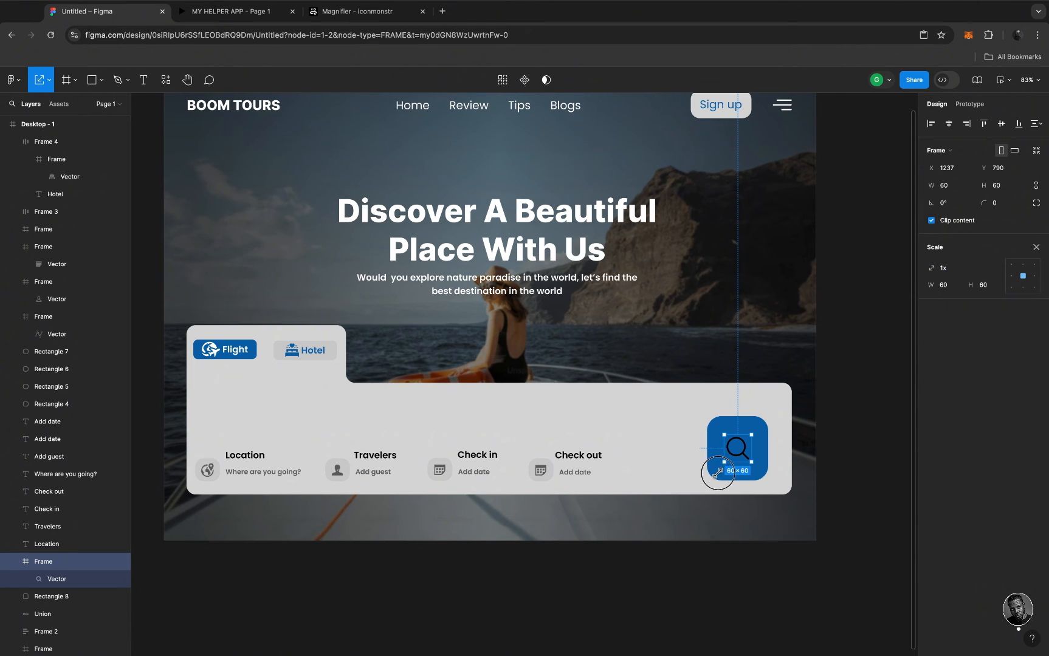
drag(717, 472, 707, 481)
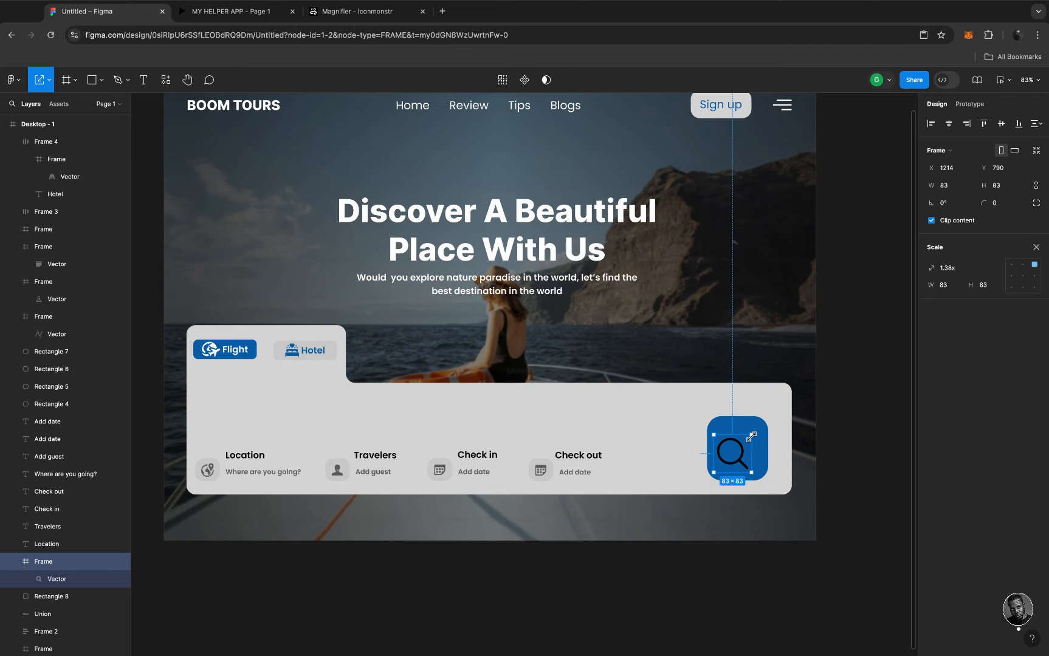
drag(752, 435, 762, 424)
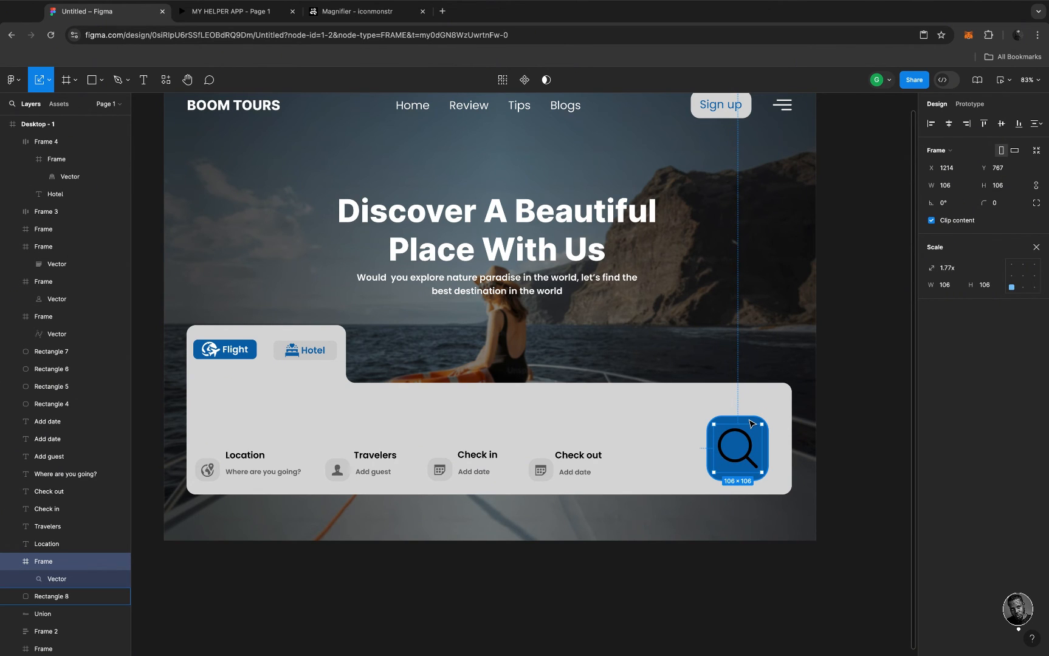
Align the magnifier icon and the blue rounded rectangle on their horizontal and vertical centres
shift+click(752, 424)
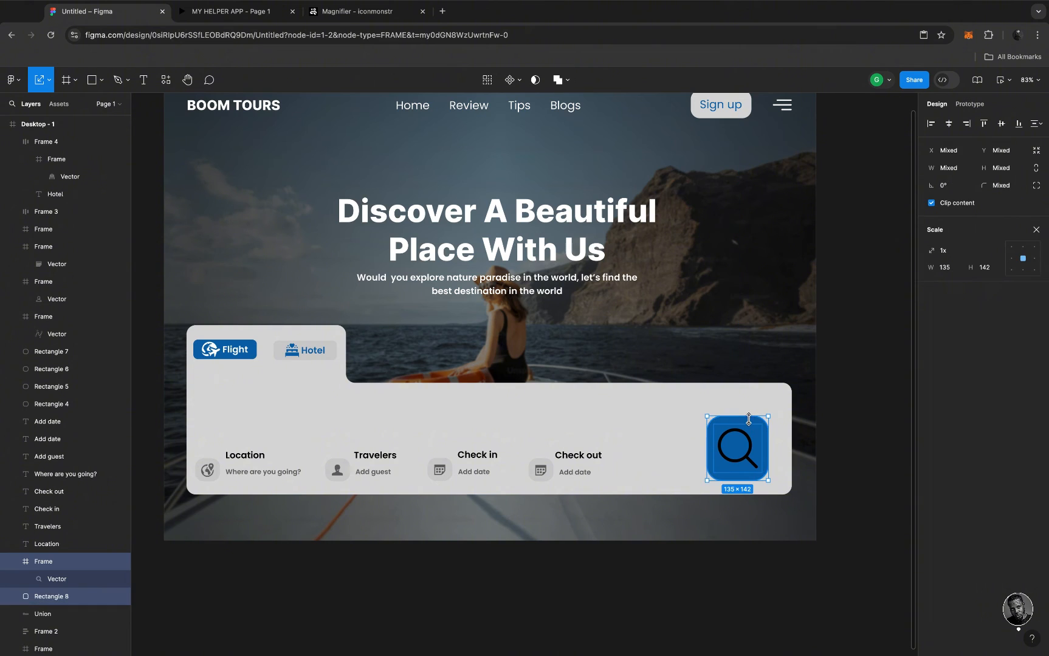
click(950, 124)
click(1002, 124)
click(766, 406)
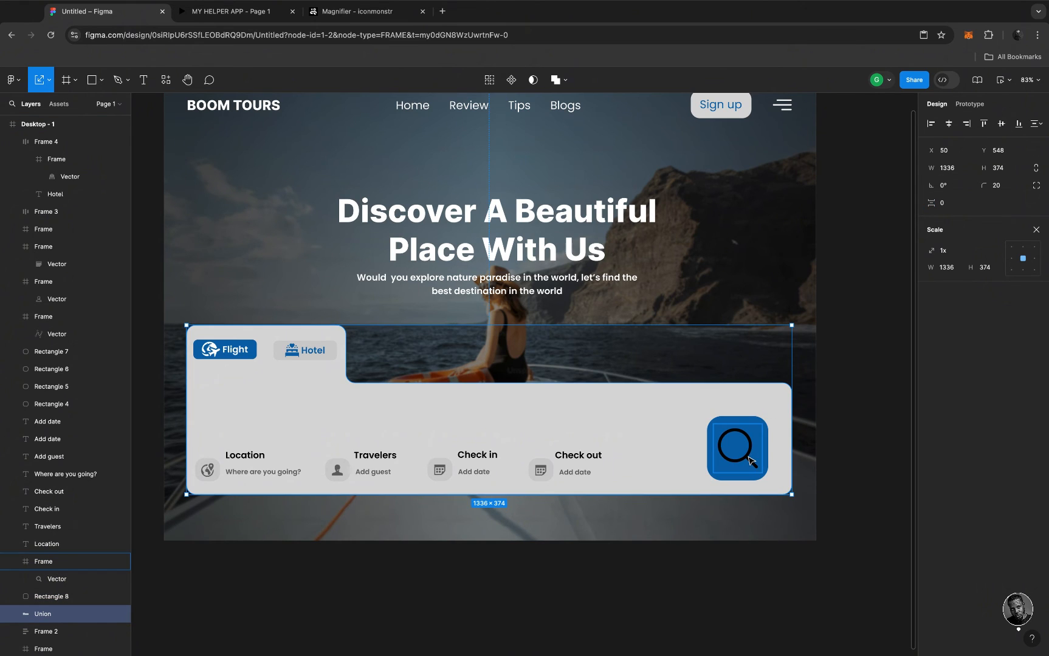
Recolour the magnifier icon from the page colours to white FFFFFF
click(751, 461)
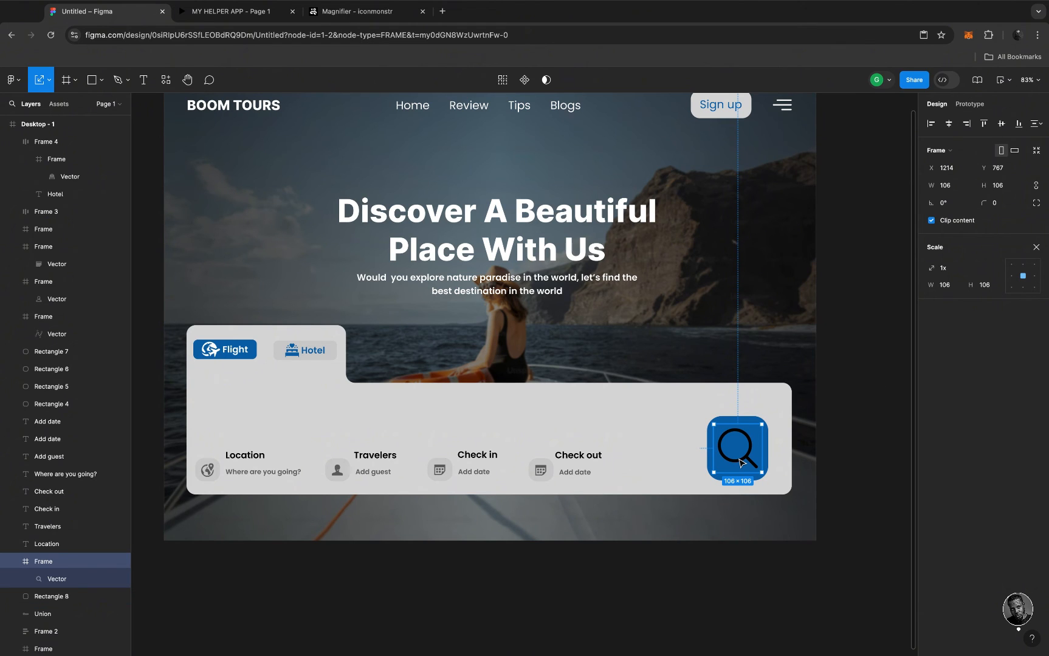
double_click(741, 463)
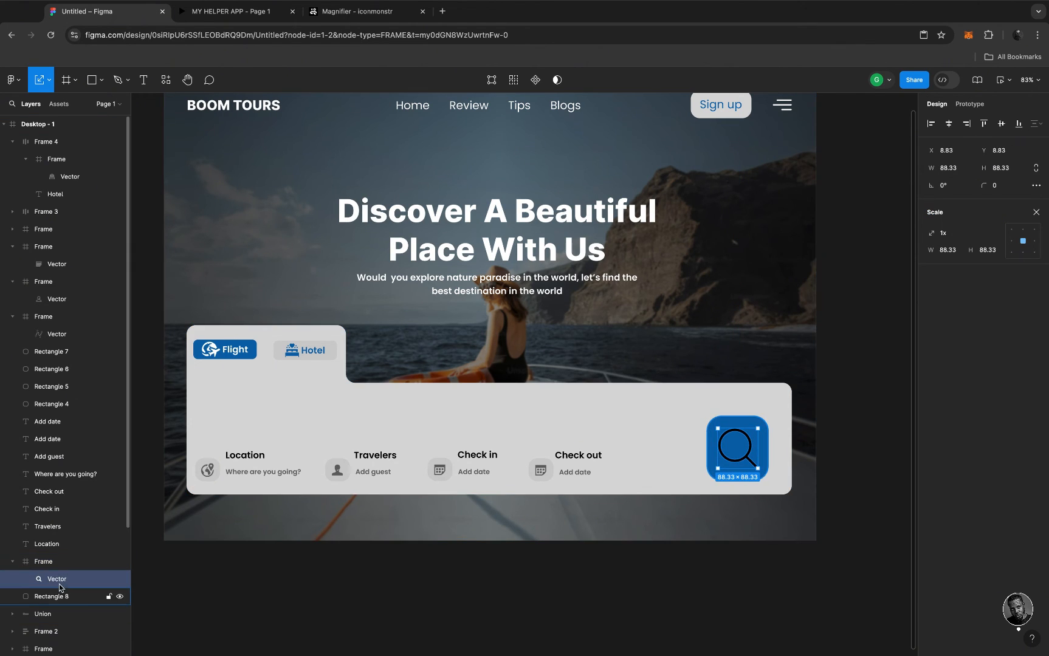
click(45, 566)
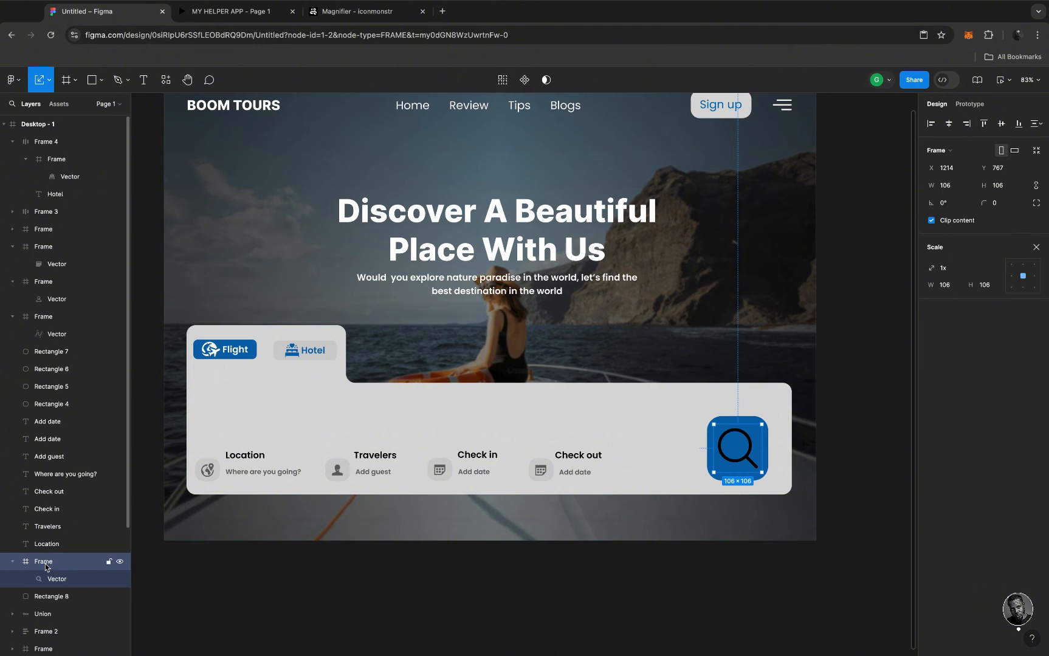
key(v)
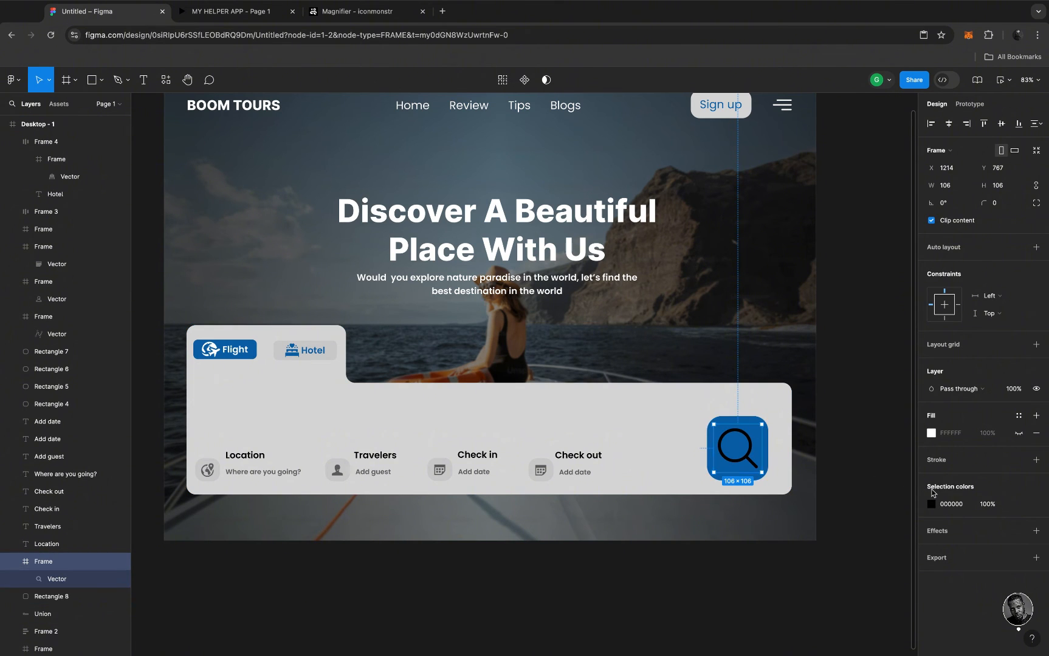
click(931, 505)
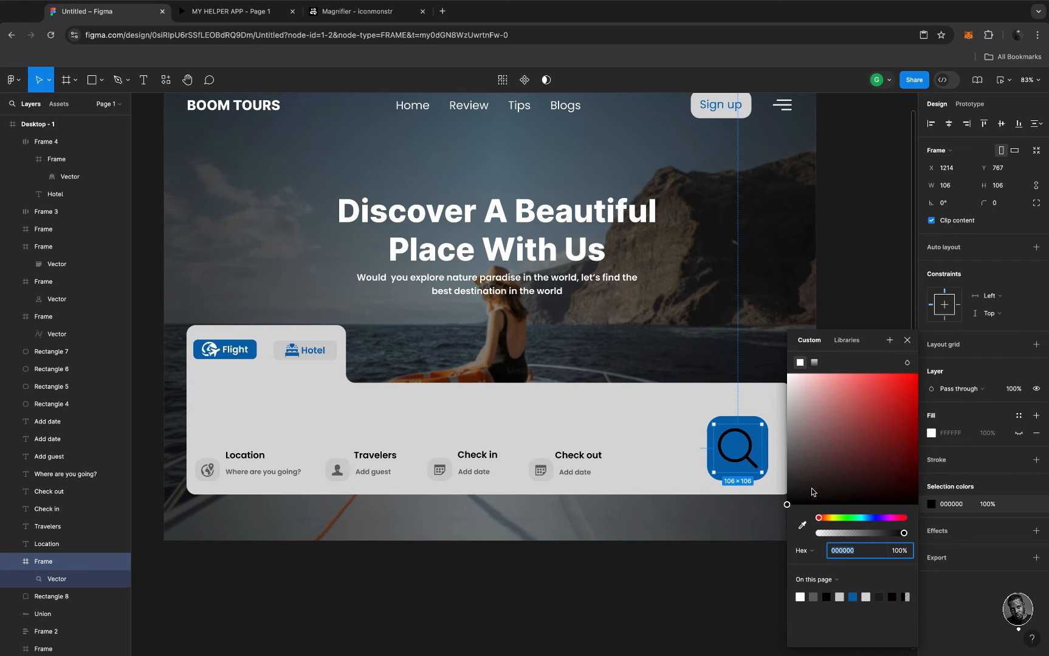
click(801, 596)
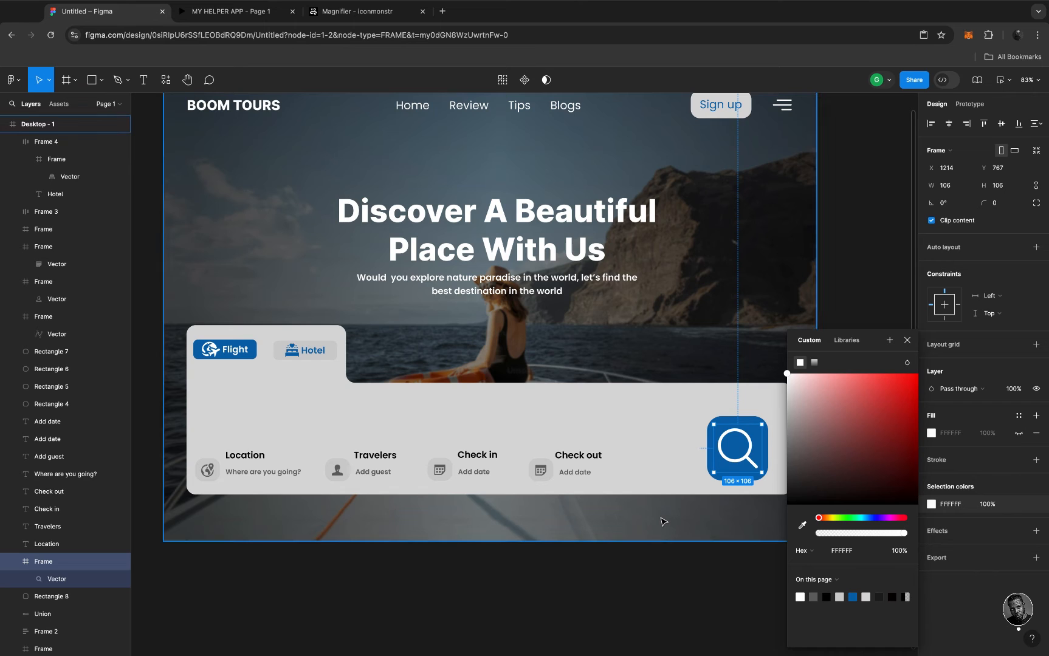
click(907, 340)
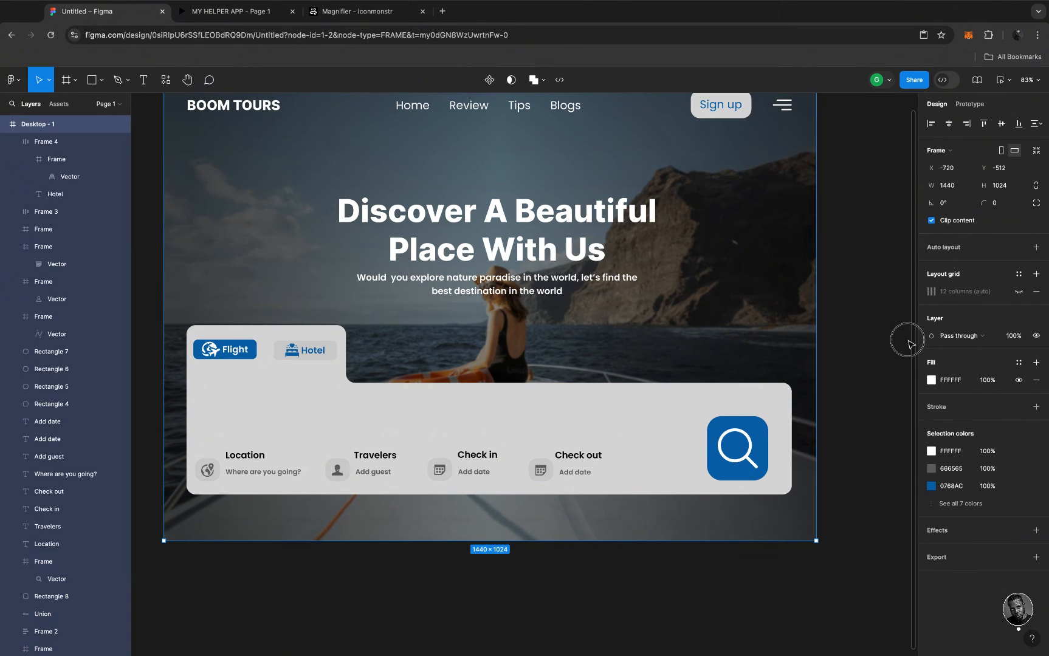
key(Escape)
Reduce the height of the Sign up button's background rectangle evenly about its centre to 134 × 42
scroll(614, 313, down, 3)
scroll(614, 313, down, 1)
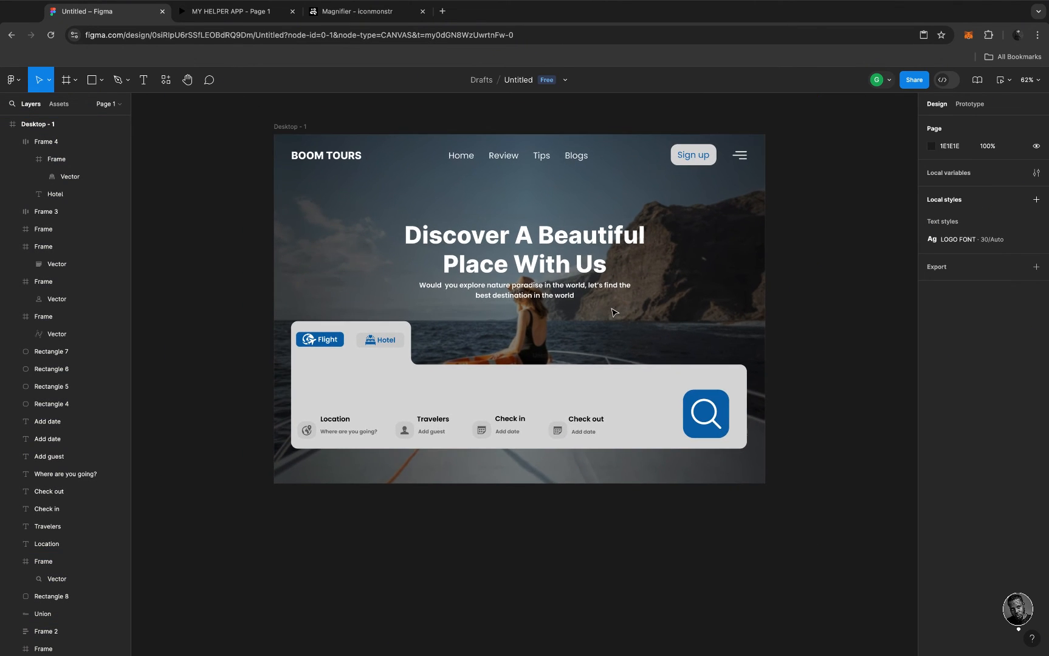
scroll(613, 313, down, 1)
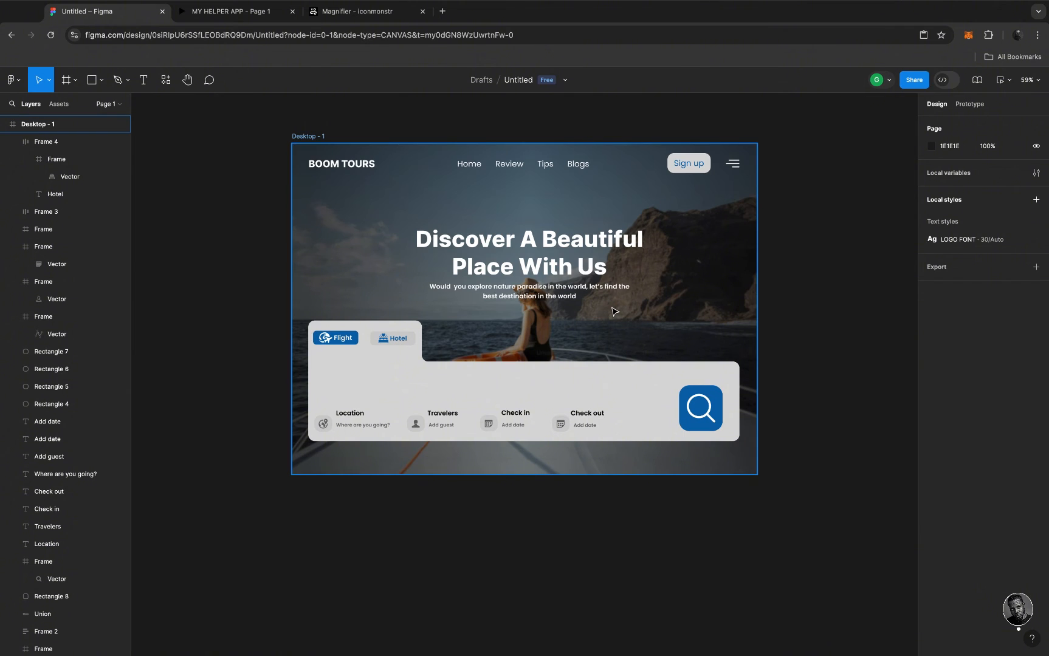
scroll(613, 312, up, 1)
scroll(613, 312, up, 2)
scroll(614, 311, right, 2)
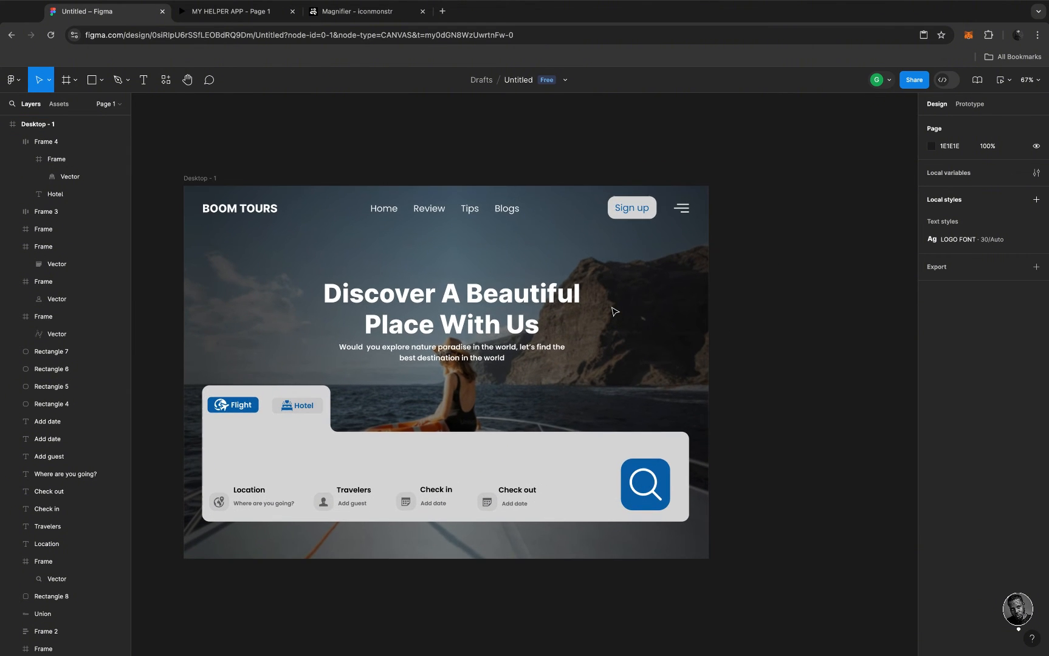
scroll(620, 274, up, 1)
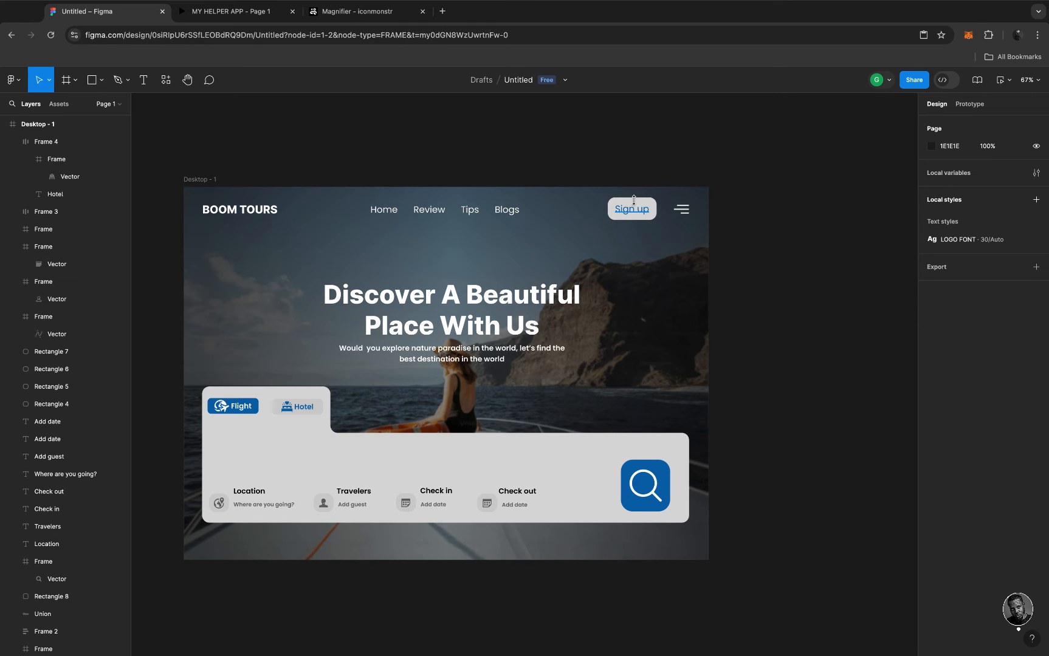
click(633, 201)
scroll(633, 200, up, 5)
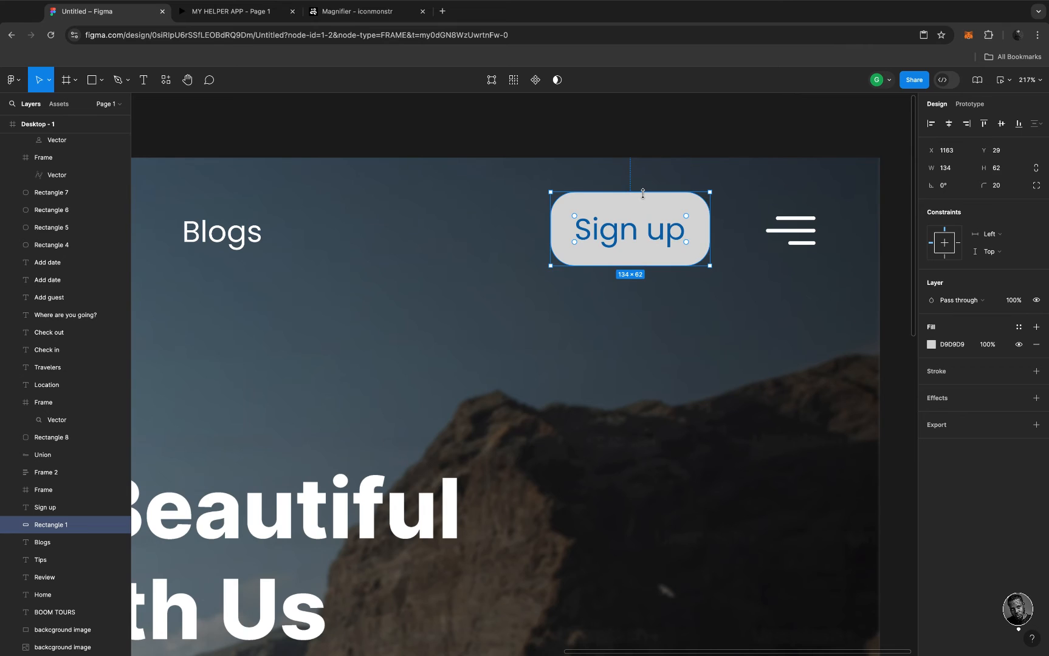
drag(642, 192, 648, 247)
scroll(647, 247, down, 10)
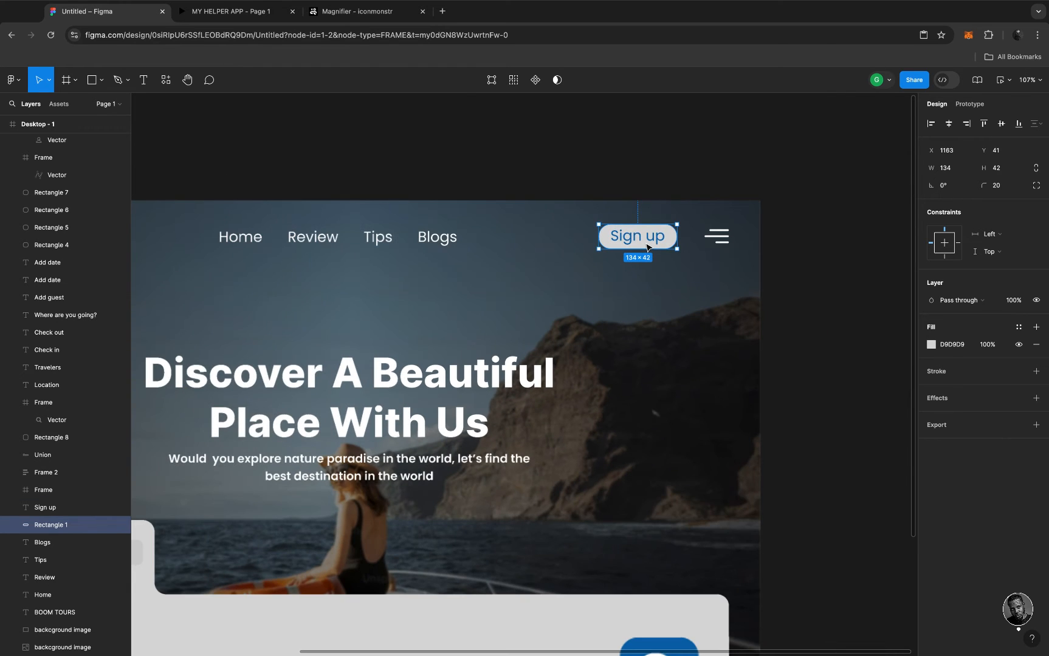
scroll(647, 248, down, 3)
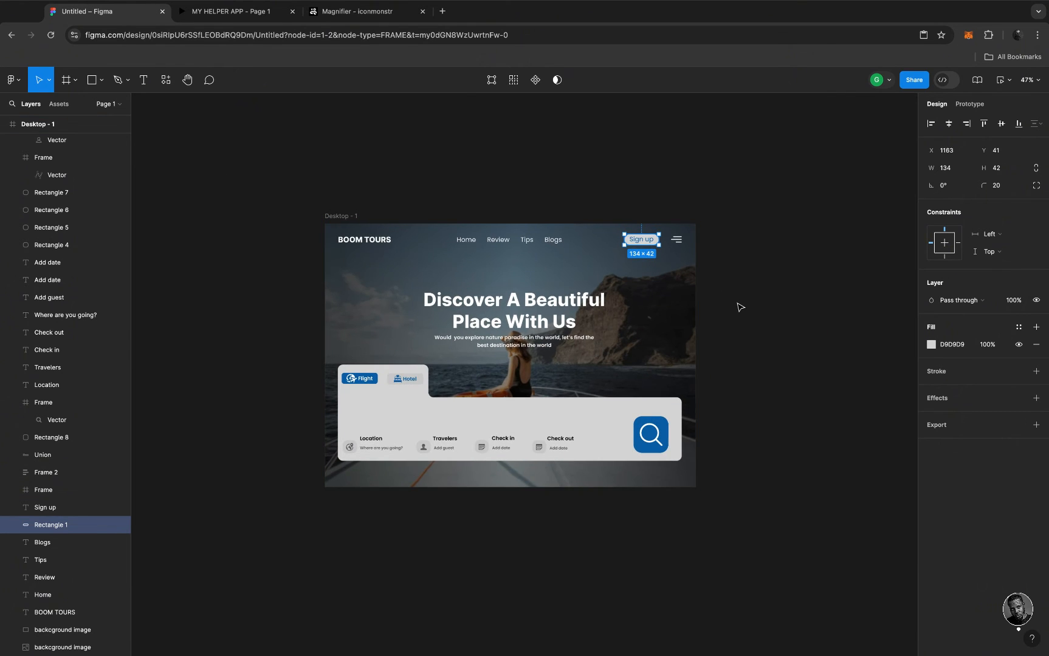
click(713, 322)
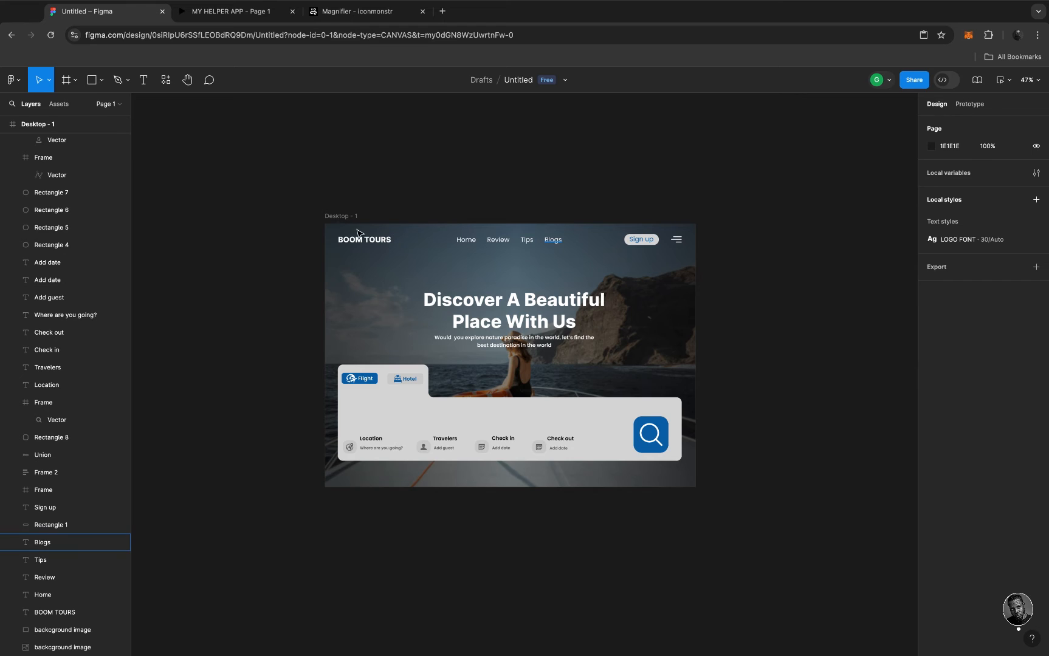
scroll(356, 267, up, 3)
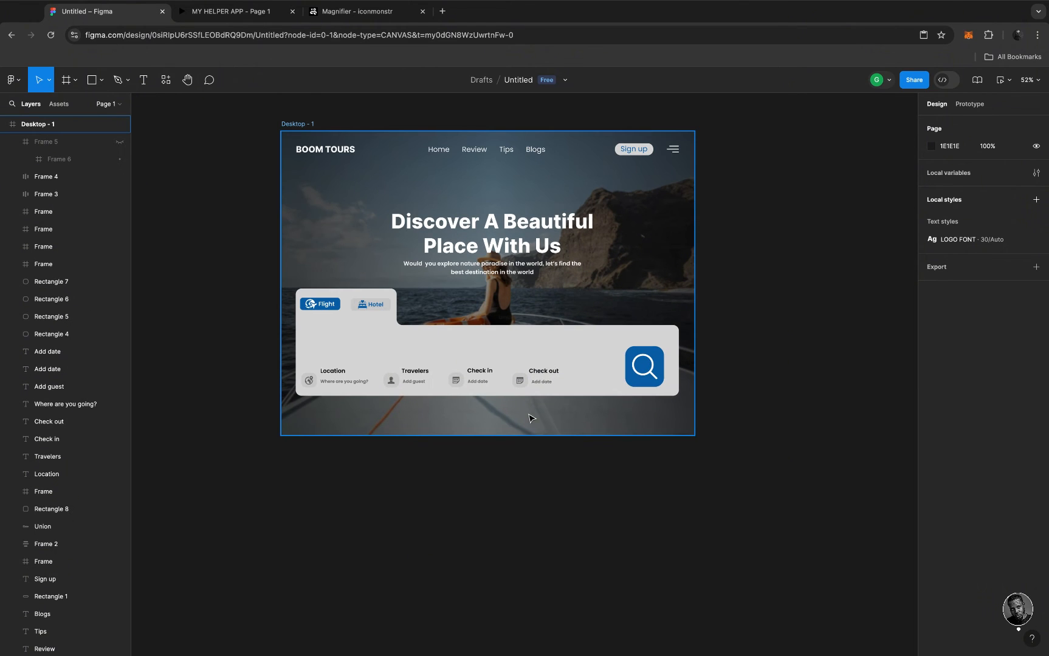
scroll(528, 418, down, 2)
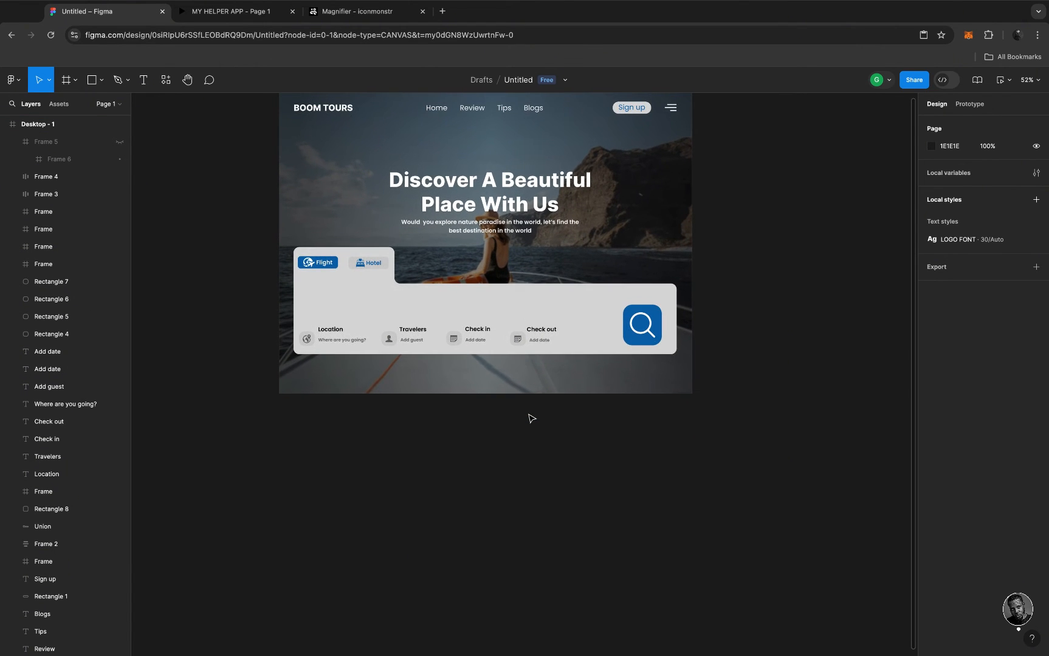
scroll(432, 449, down, 5)
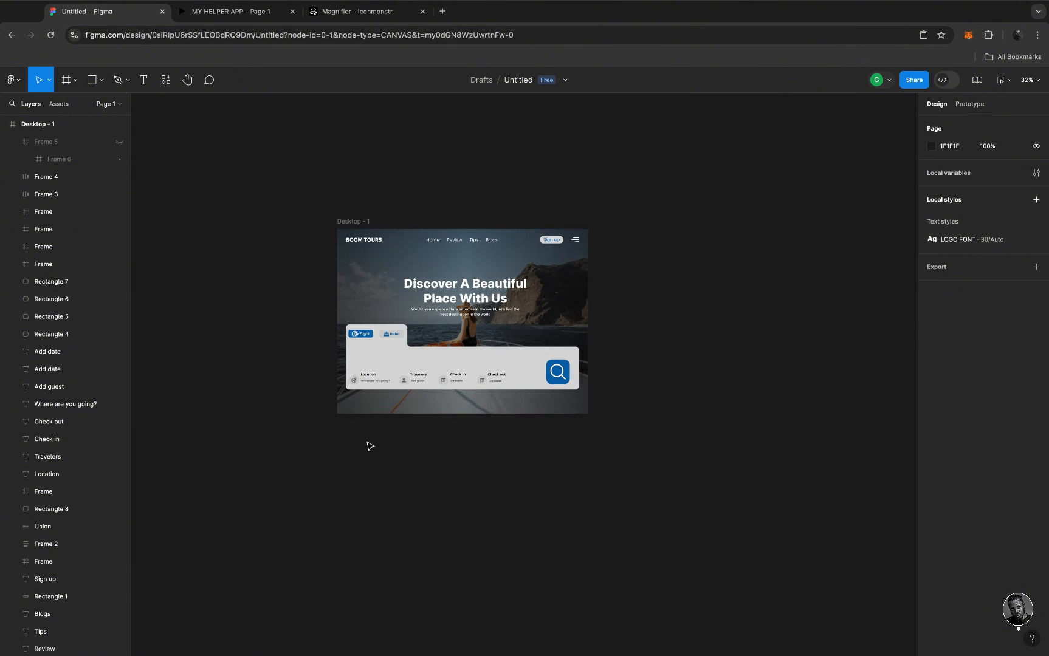
drag(337, 421, 593, 623)
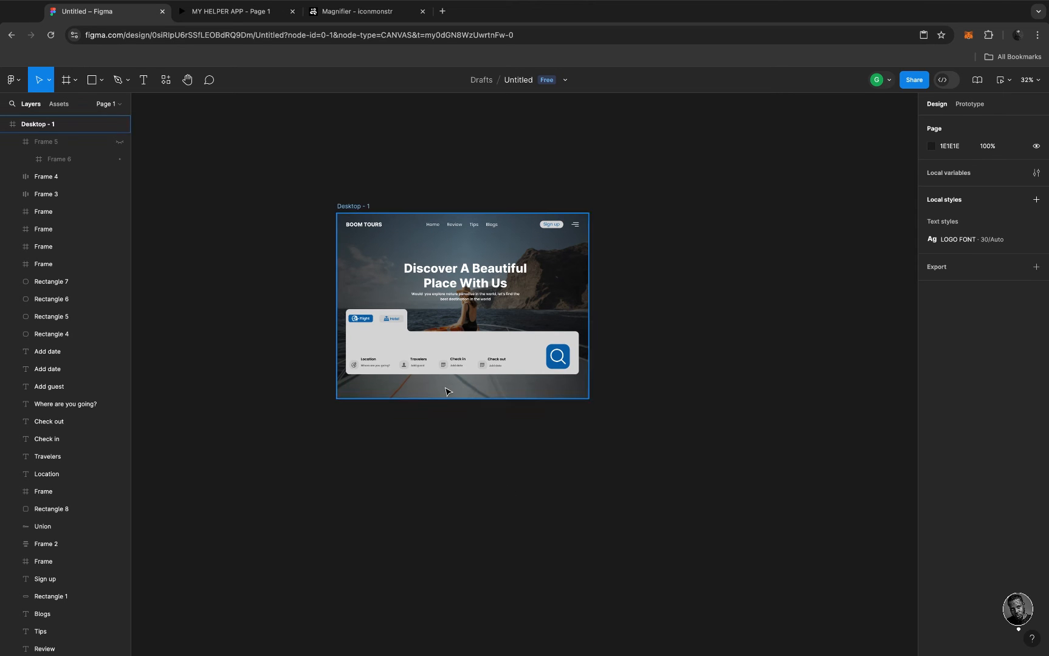
scroll(445, 391, up, 3)
scroll(362, 262, up, 1)
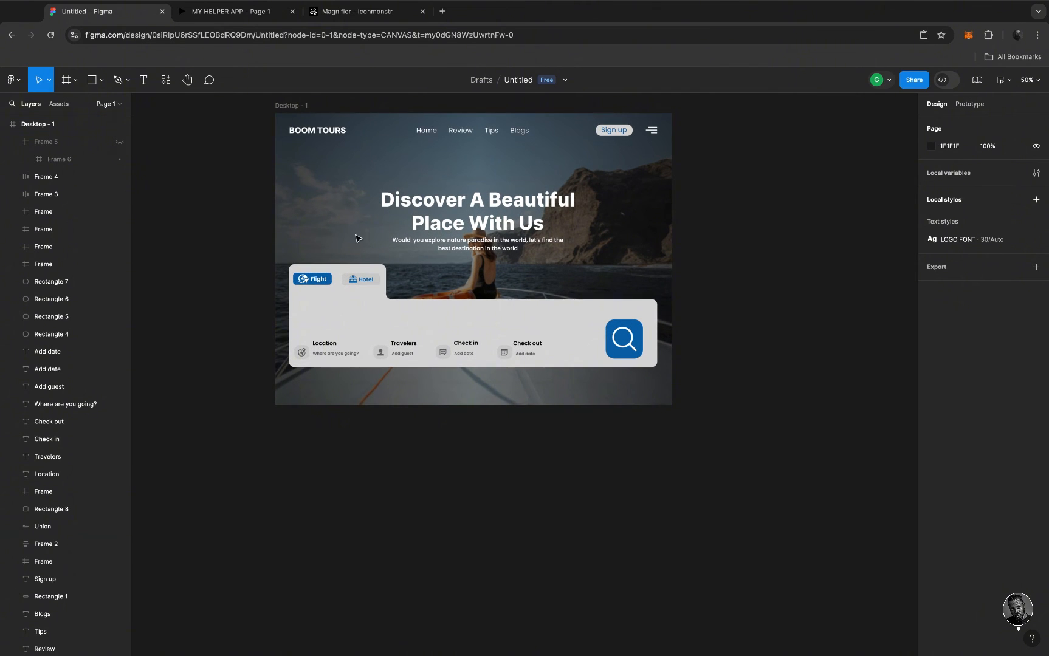
Try extending the Desktop - 1 frame downward to a height of 1494, and restore the height to 1059
click(293, 114)
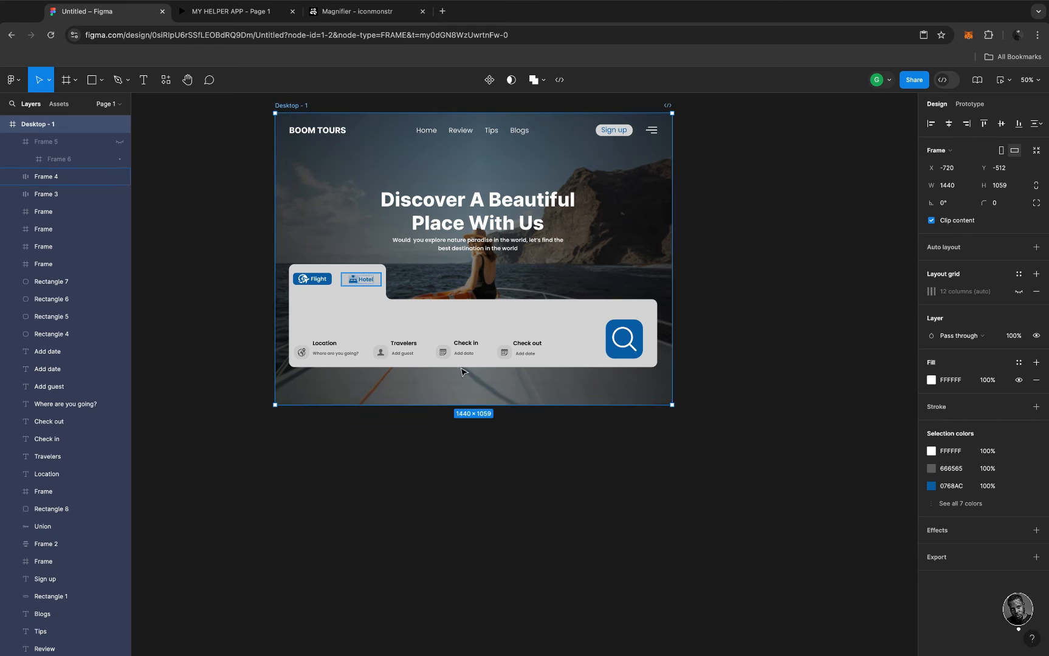
drag(485, 407, 493, 523)
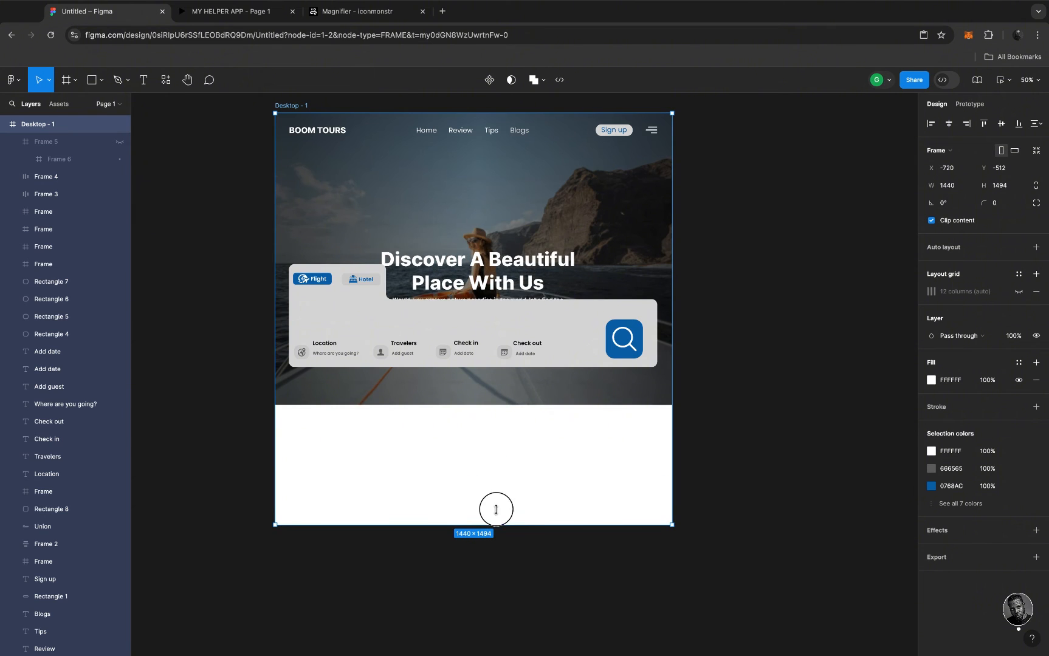
drag(492, 446, 497, 369)
scroll(535, 316, up, 3)
scroll(535, 316, left, 2)
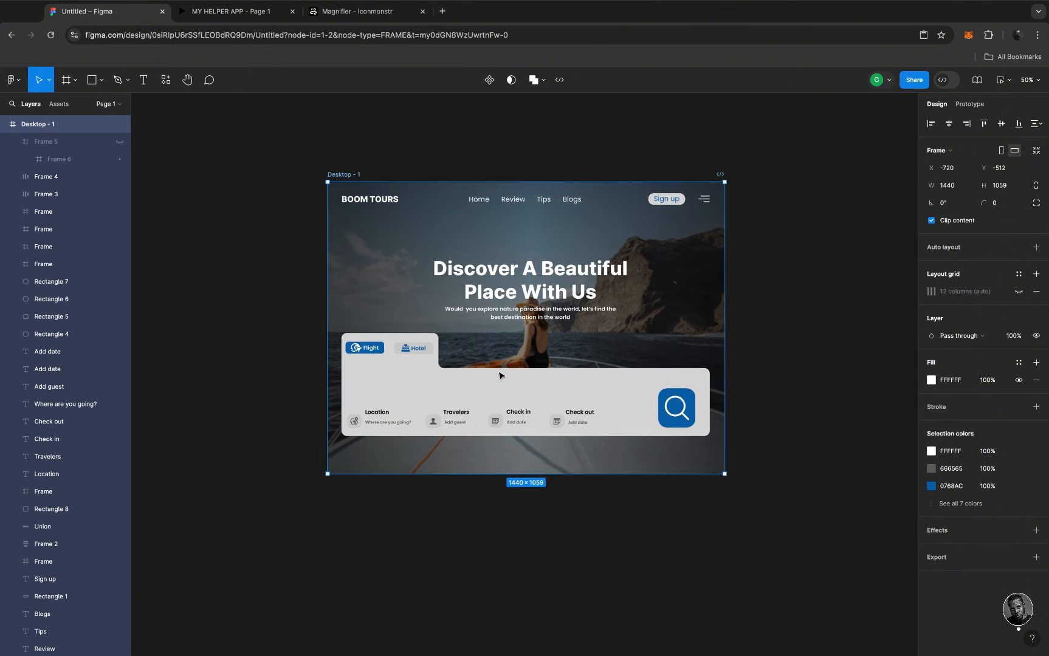
Set the vertical constraint of the "Discover A Beautiful Place With Us" text frame to Top
click(562, 285)
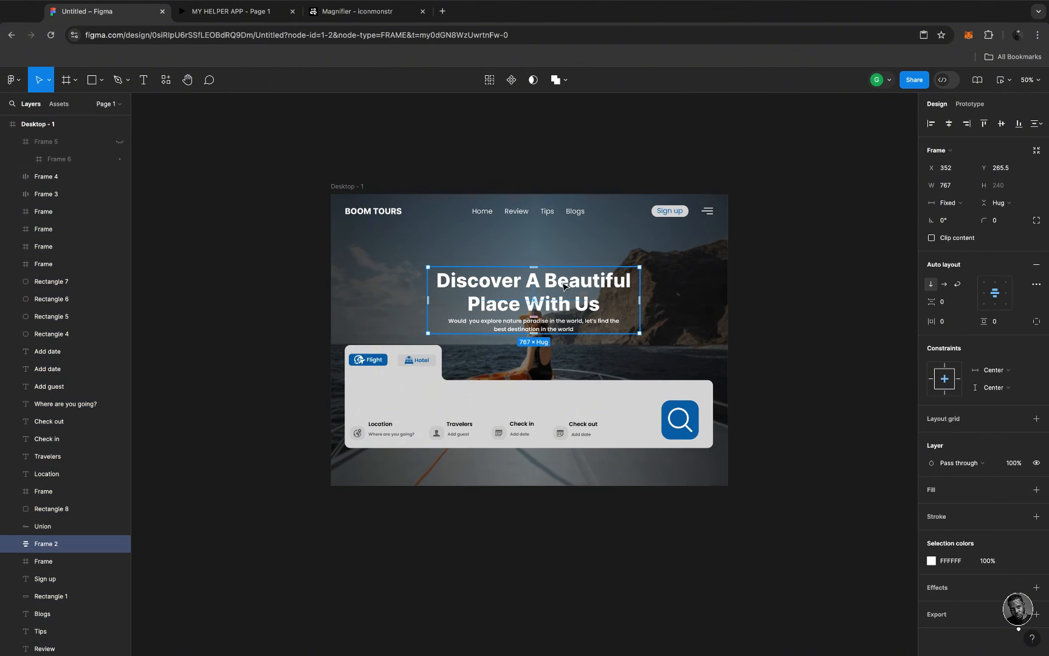
click(944, 366)
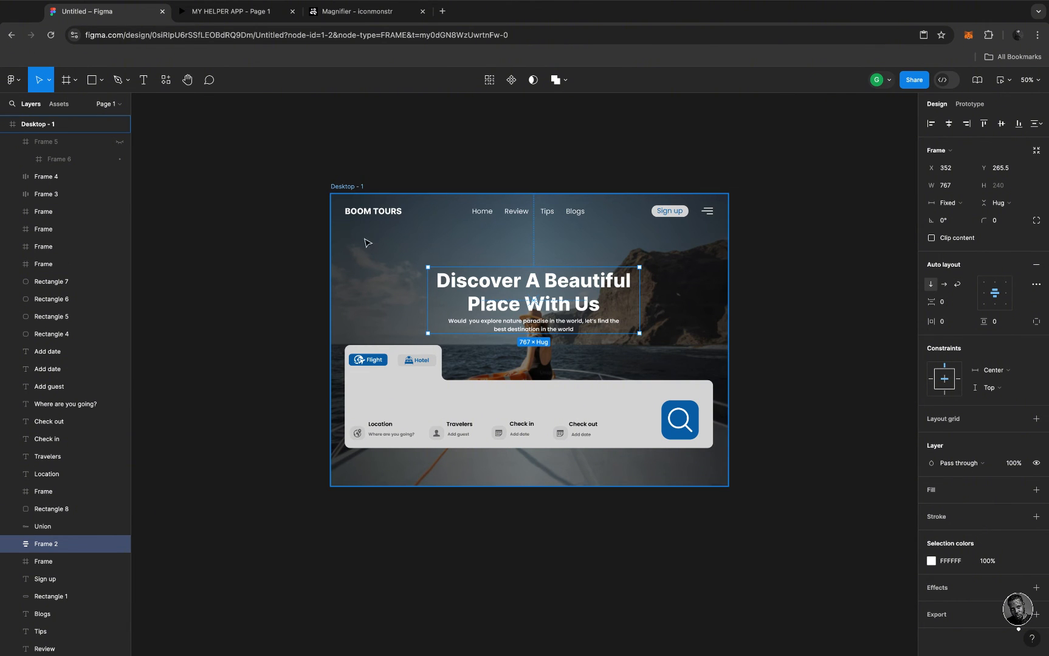
Extend the Desktop - 1 frame downward from its bottom edge to a height of 1835
click(373, 274)
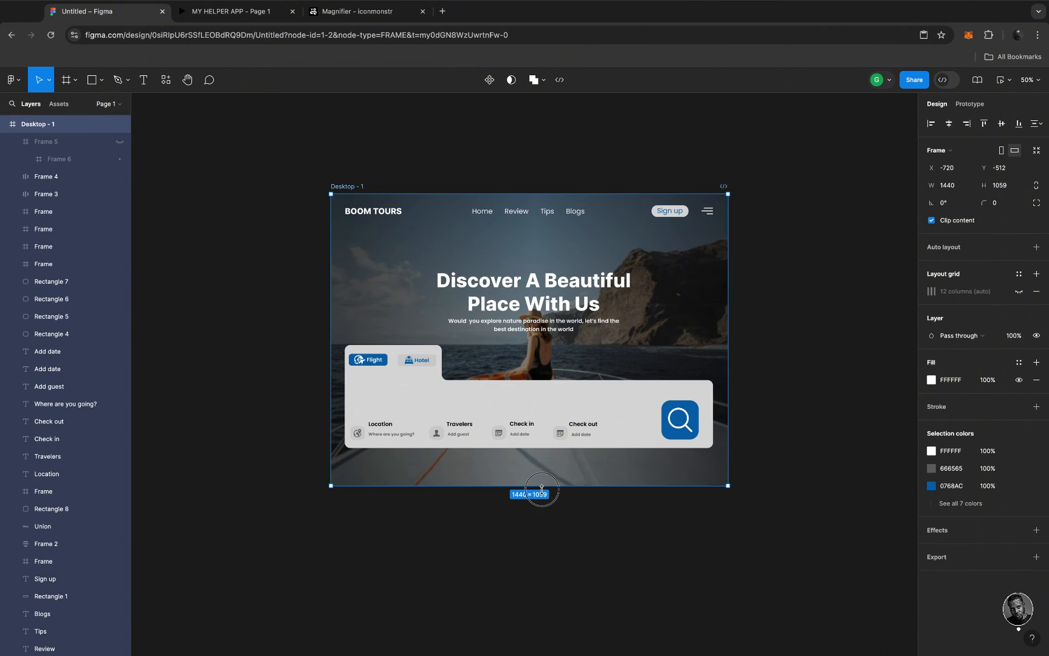
drag(541, 486, 527, 554)
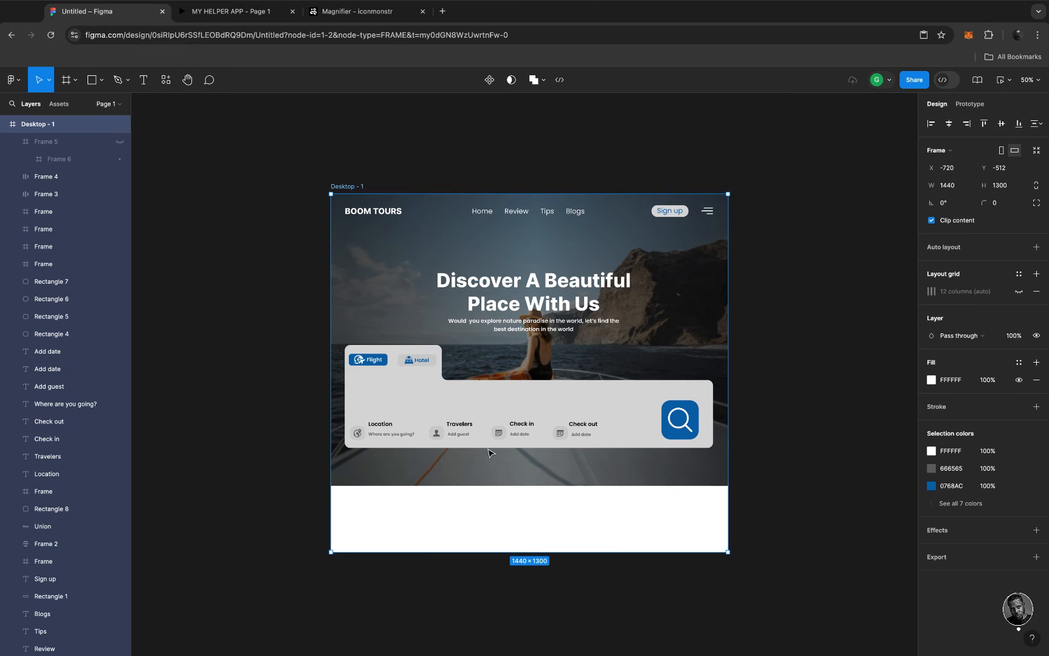
scroll(484, 455, down, 2)
scroll(485, 454, down, 3)
scroll(485, 454, right, 3)
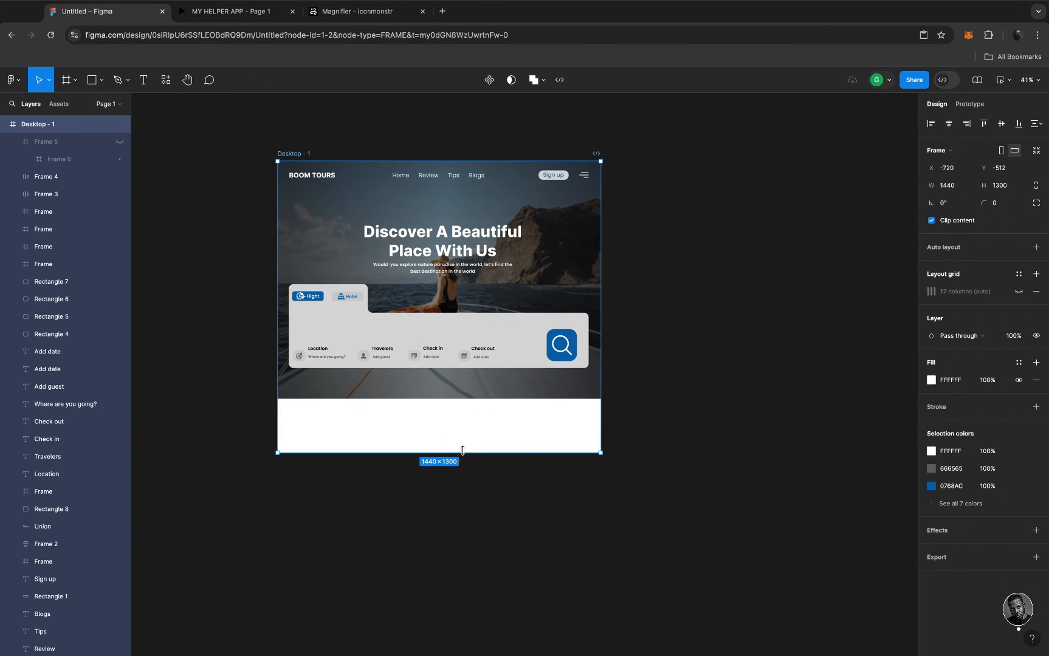
drag(448, 449, 446, 573)
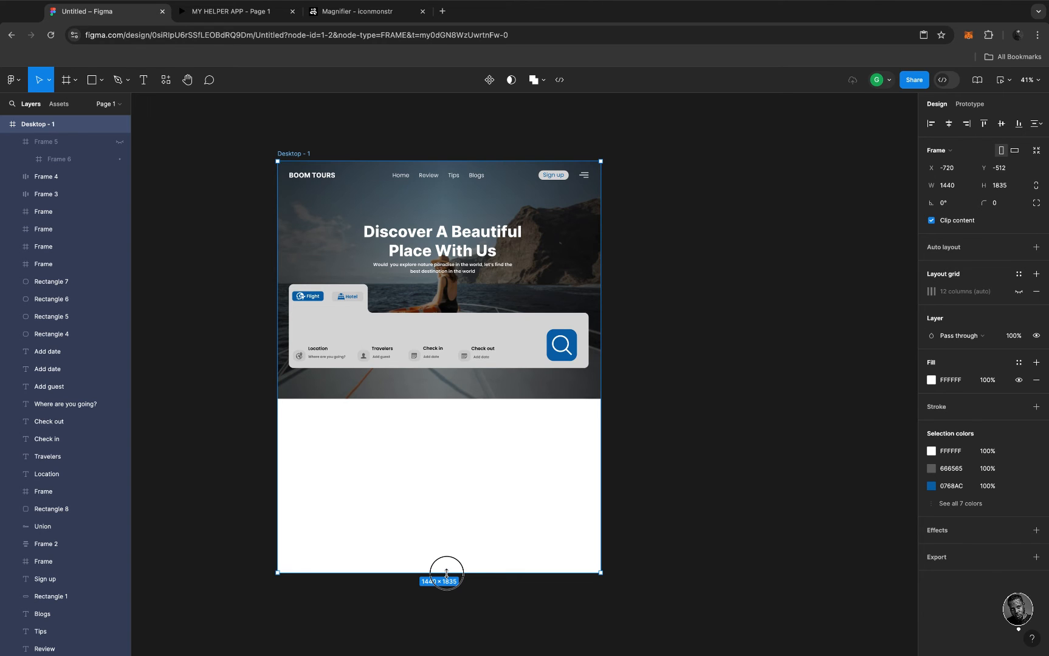
drag(446, 573, 446, 573)
key(Escape)
key(r)
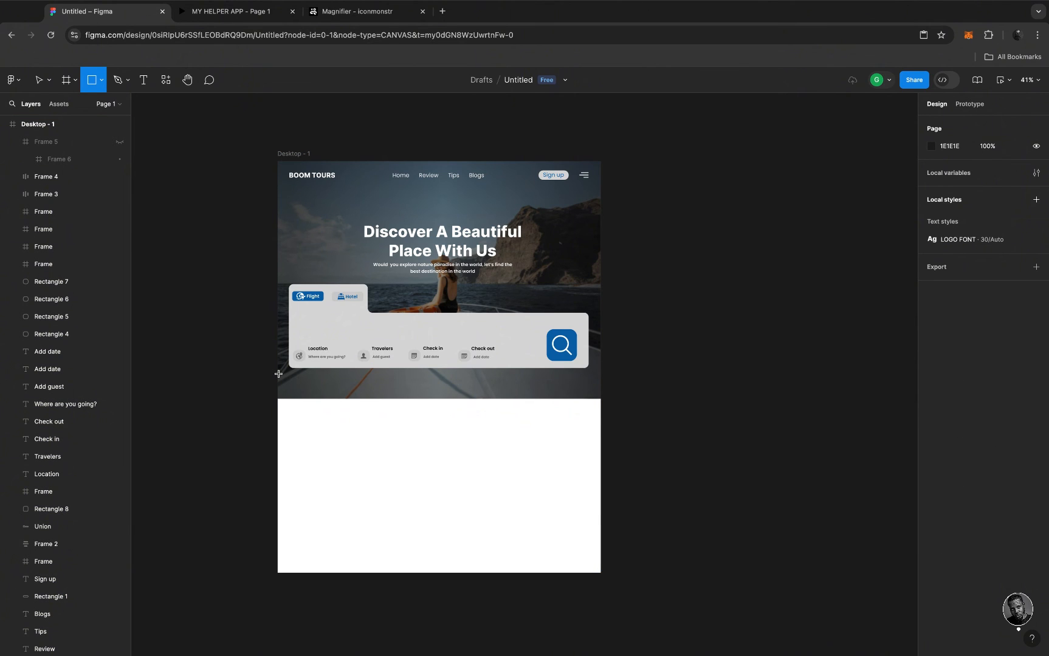
drag(277, 371, 601, 573)
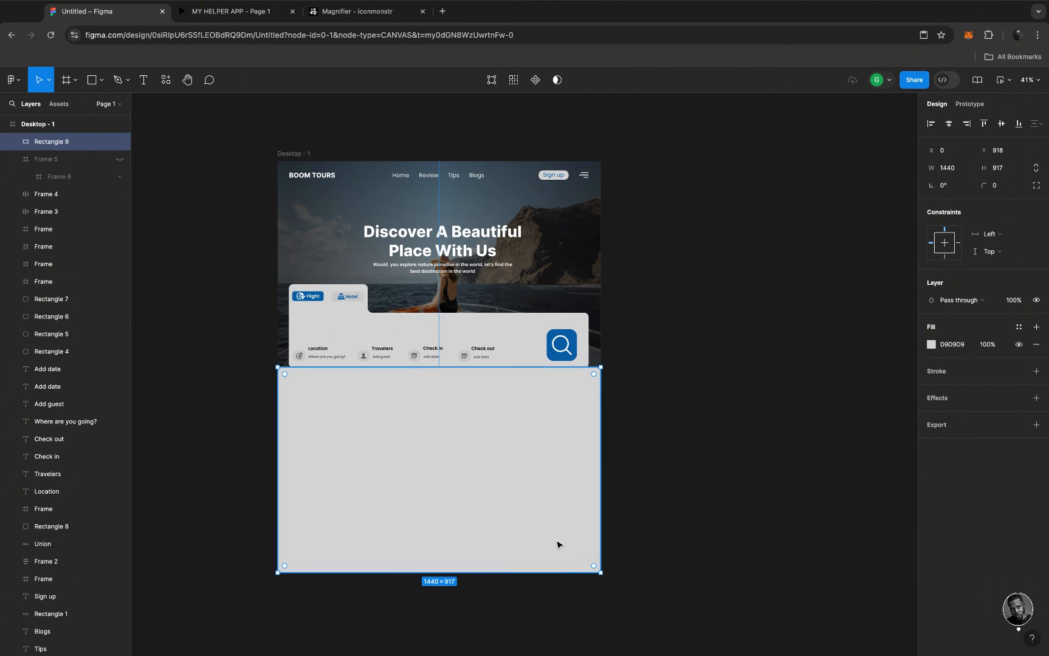
key(Delete)
Shorten both background image layers together from their bottom edge to 1440 × 957, ending at the booking panel's lower edge
click(549, 390)
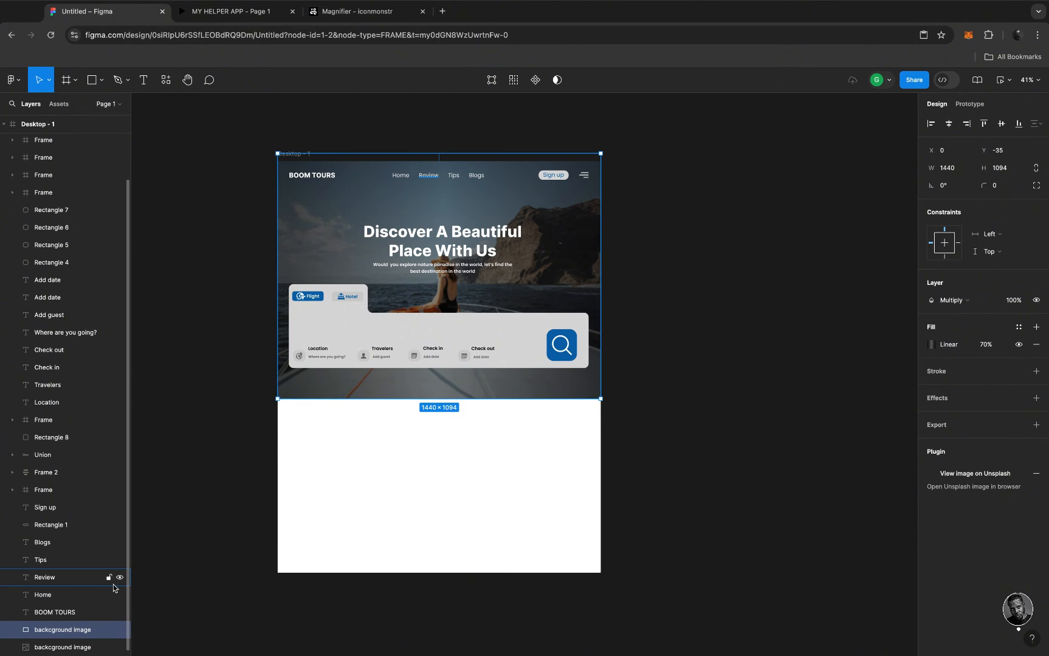
shift+click(80, 647)
drag(446, 397, 447, 370)
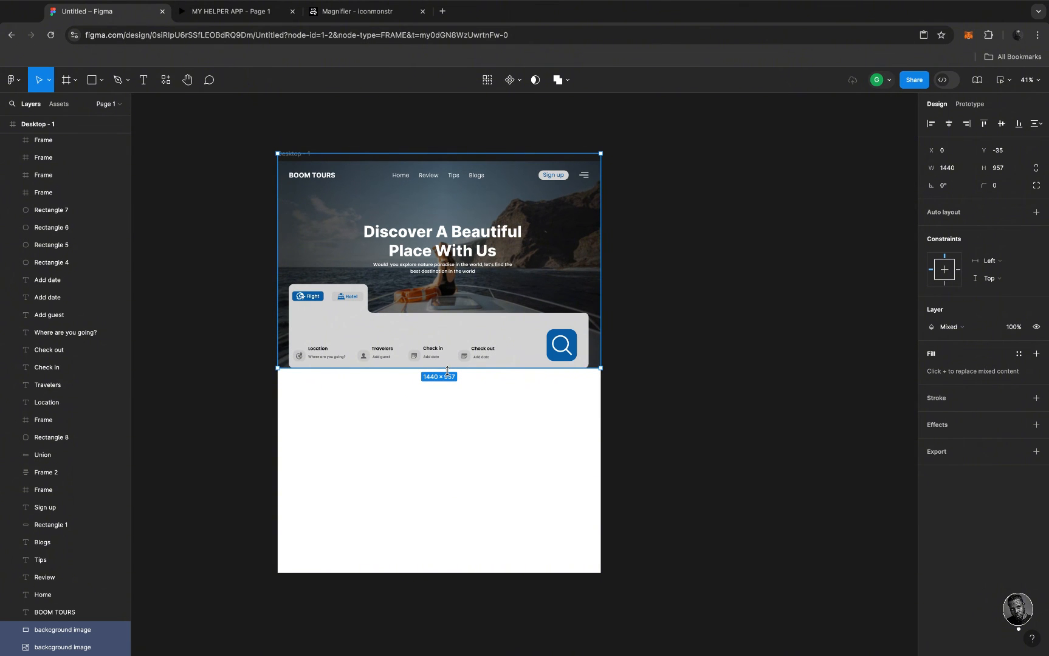
click(695, 410)
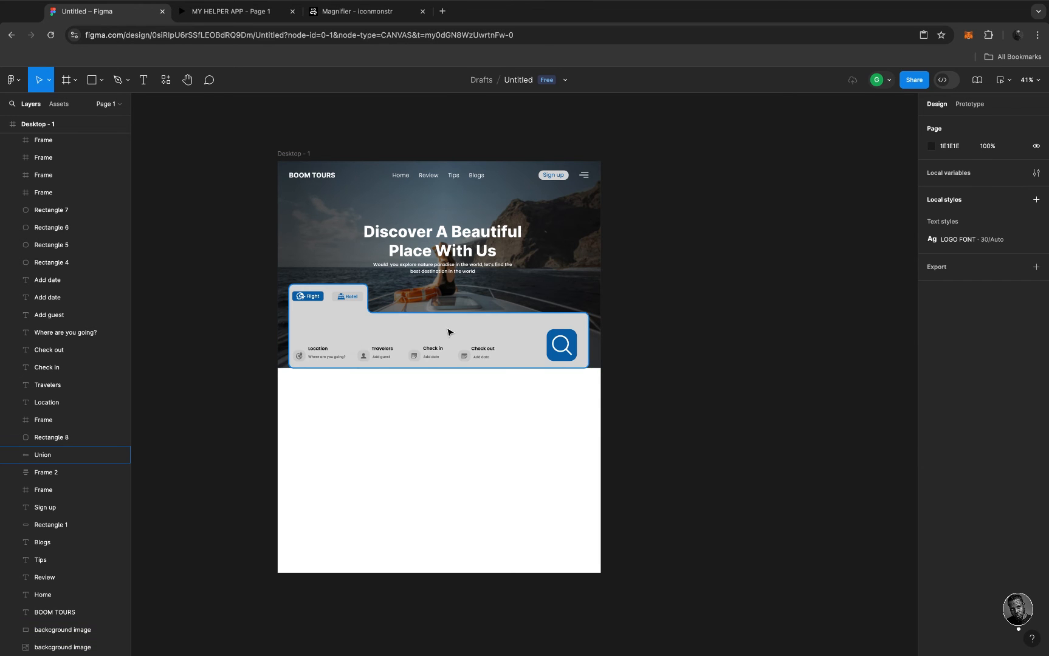
Add the text "Explore" in the white area below the booking panel and place it at X 60, Y 972
scroll(448, 330, up, 5)
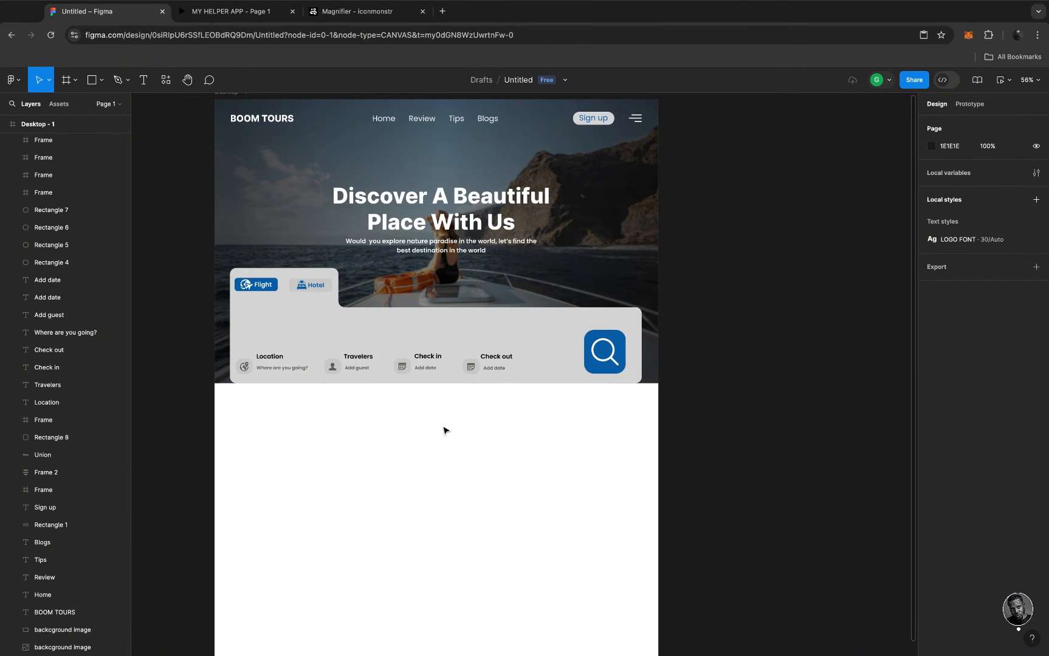
scroll(443, 430, down, 1)
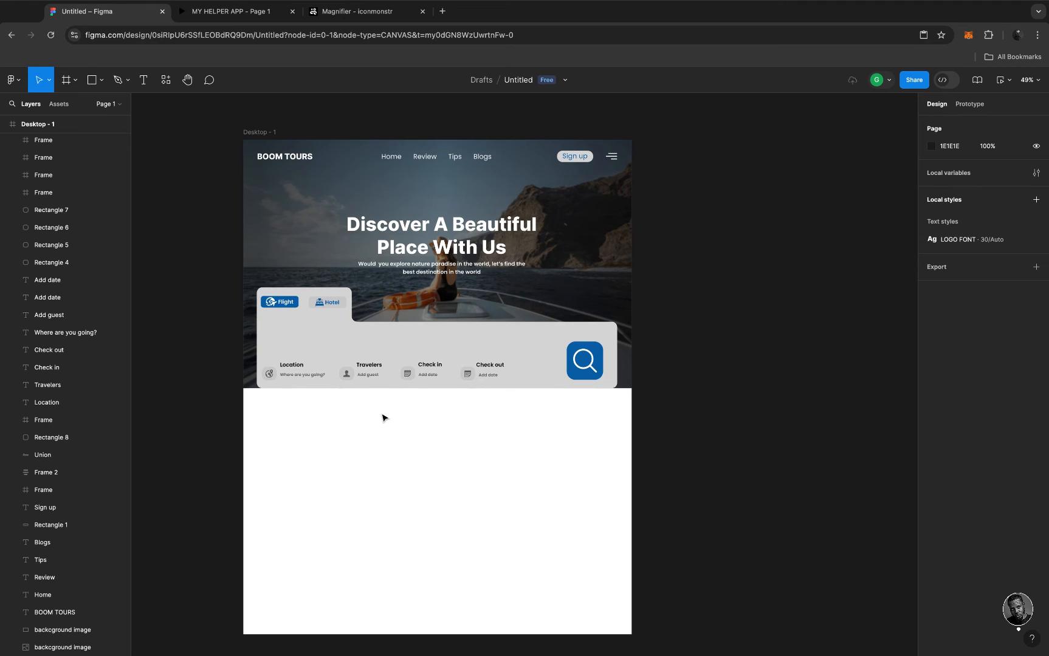
scroll(365, 418, left, 3)
scroll(365, 417, down, 2)
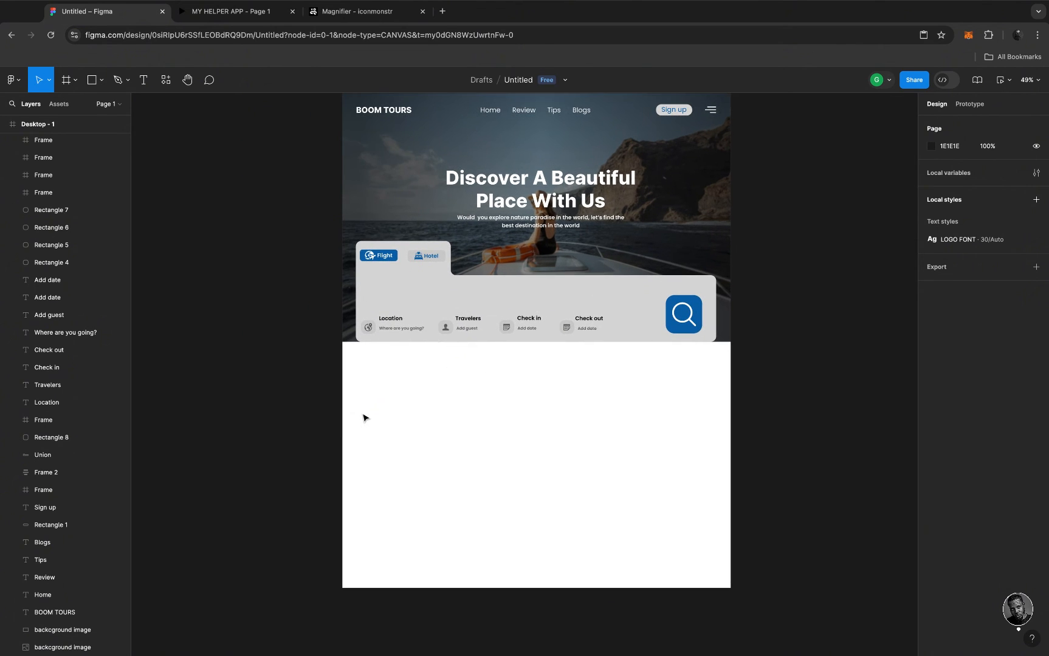
key(t)
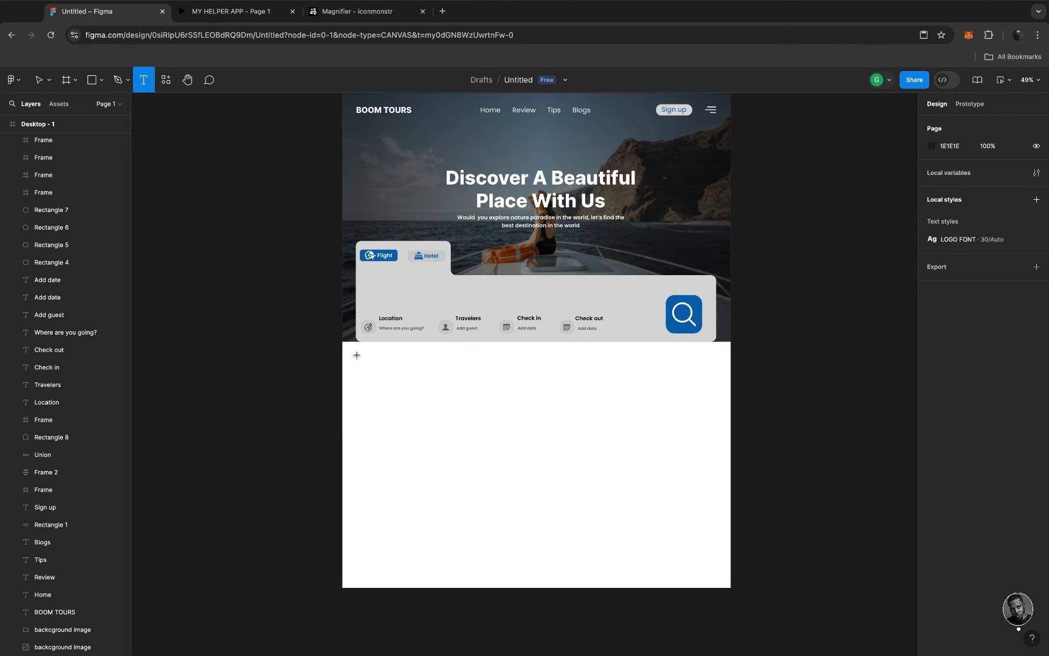
click(357, 355)
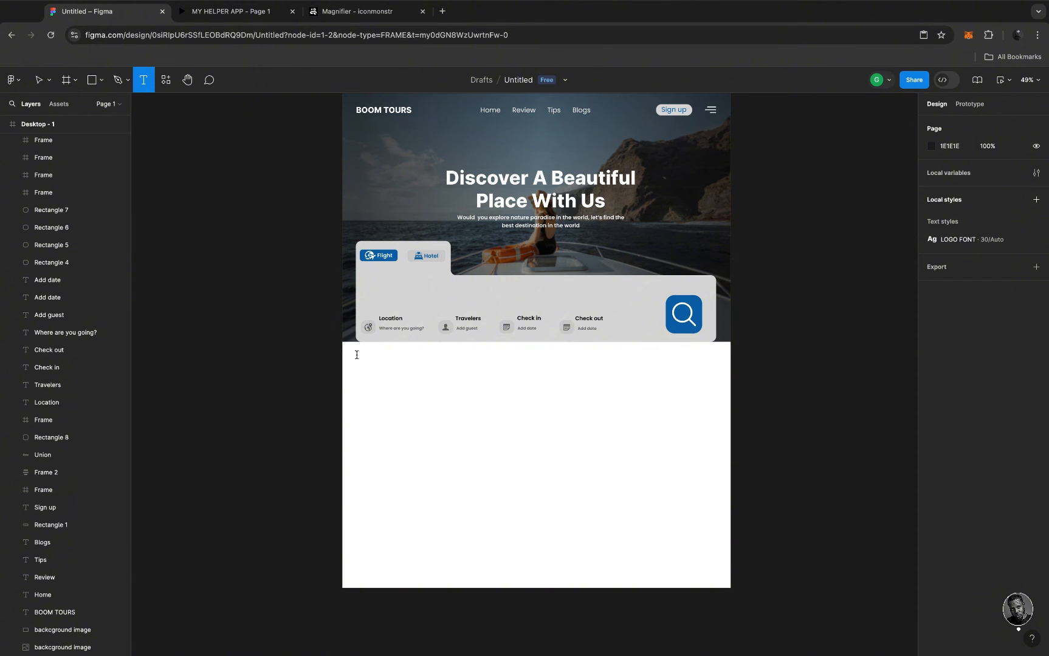
text(Ec)
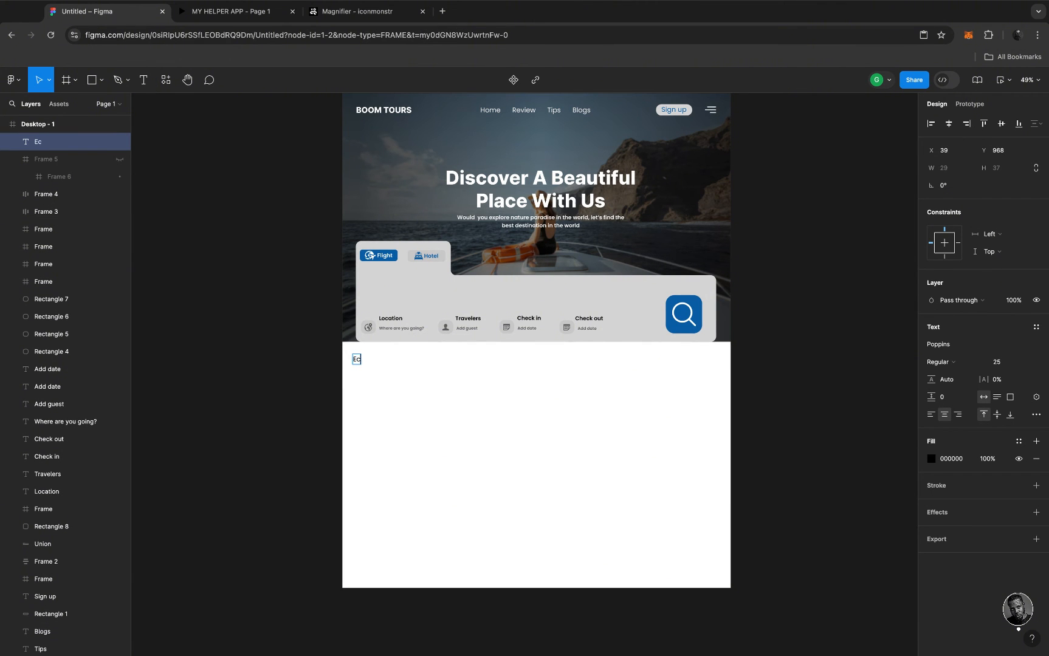
key(BackSpace)
text(xplore)
key(Escape)
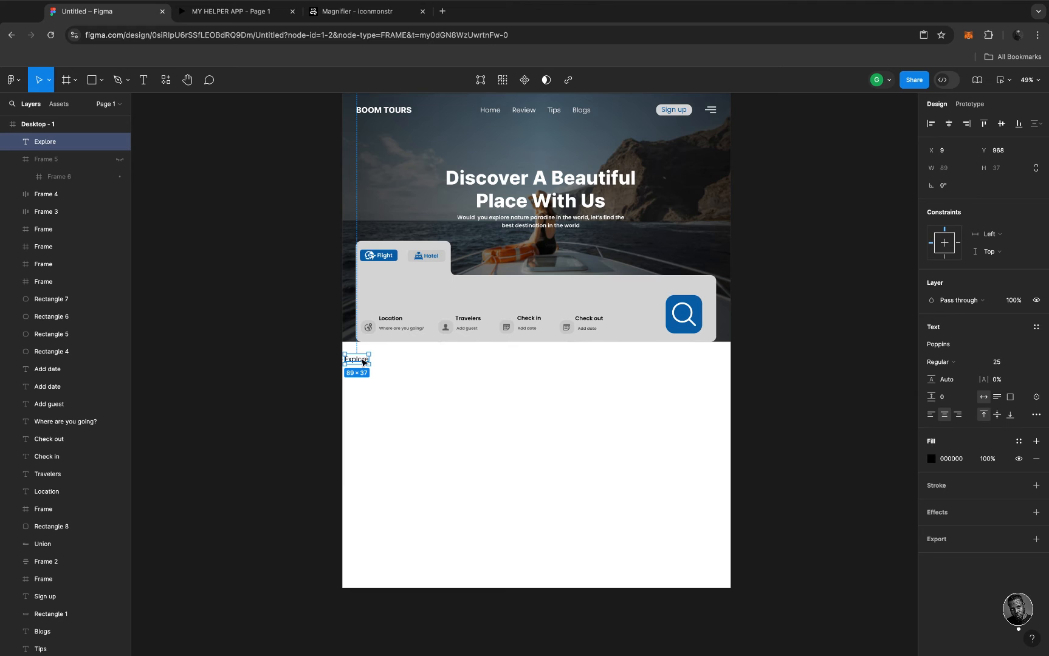
drag(363, 362, 376, 363)
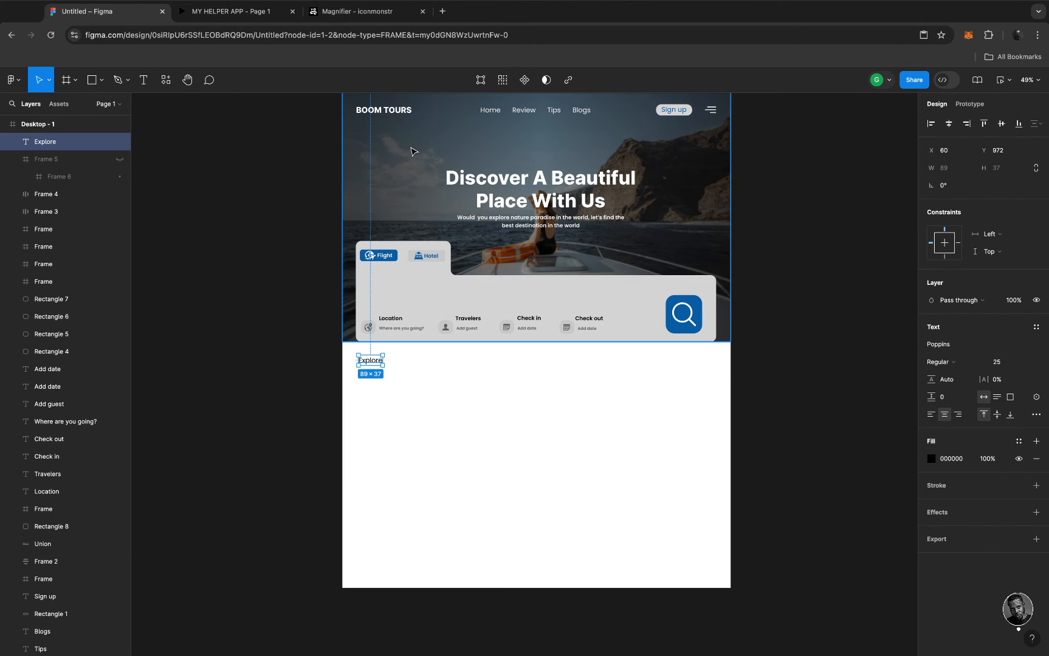
Show the Desktop - 1 frame's 12-column layout grid and align the Explore text with the first column at X 50
scroll(413, 151, up, 5)
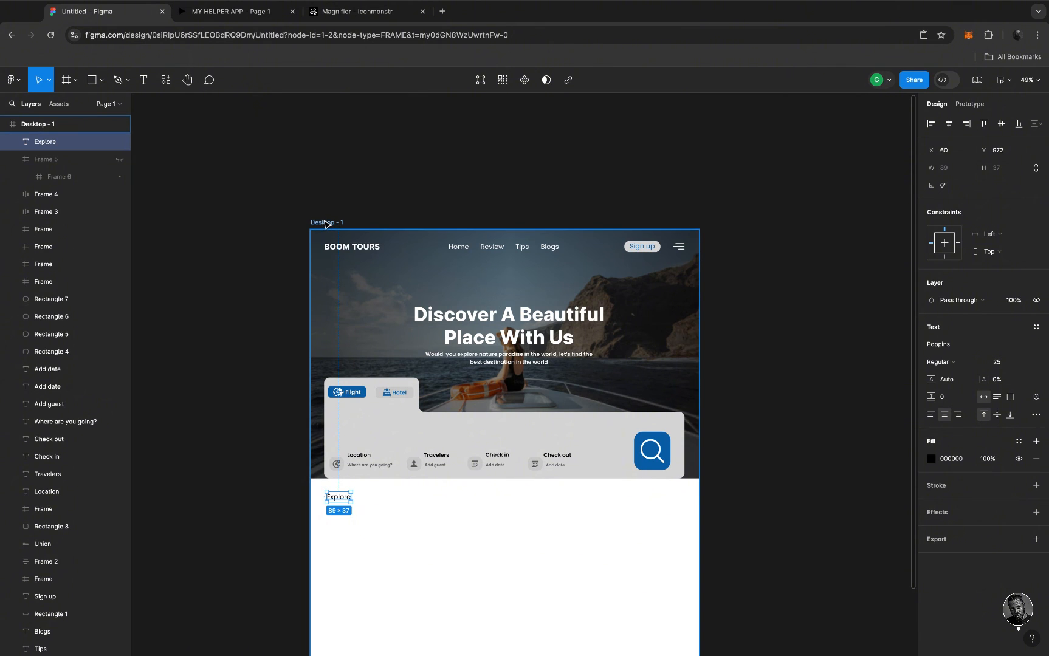
click(325, 223)
click(1018, 293)
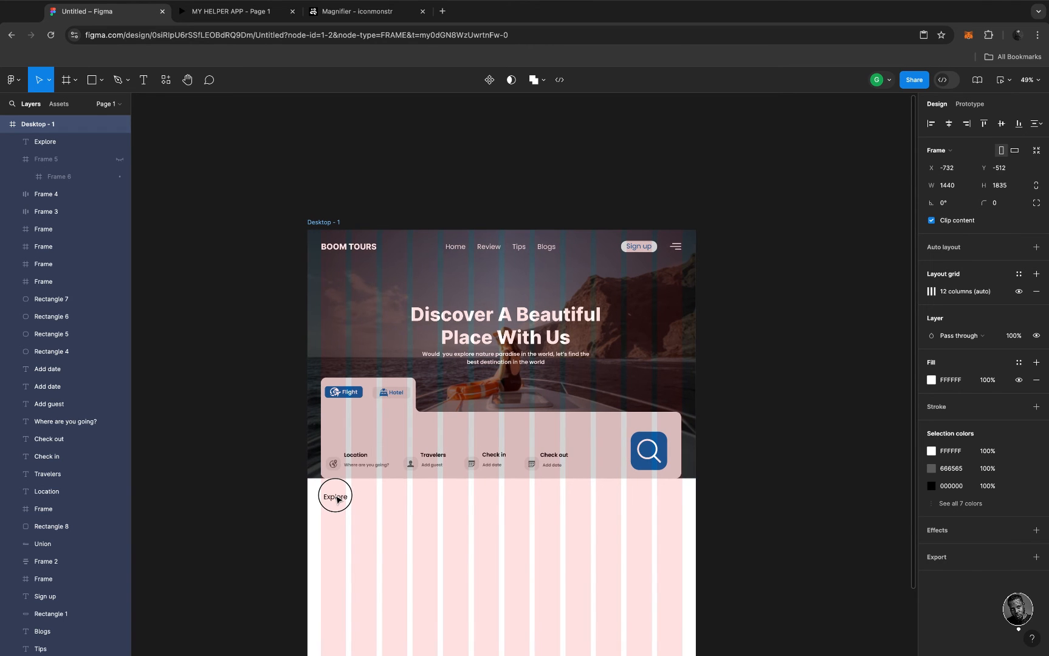
click(338, 498)
double_click(337, 498)
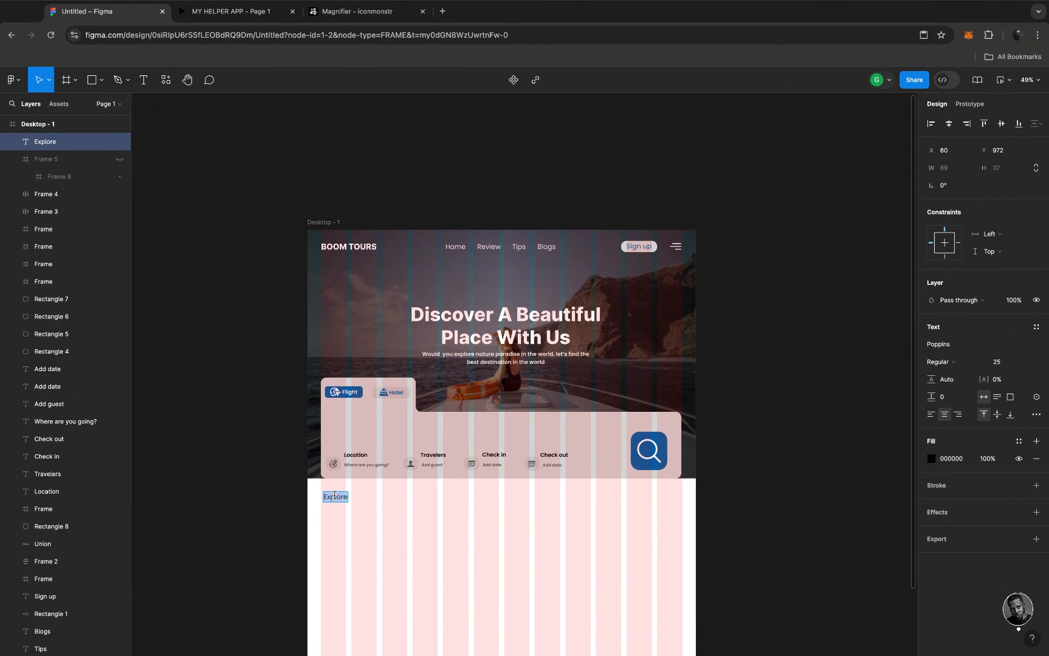
key(Escape)
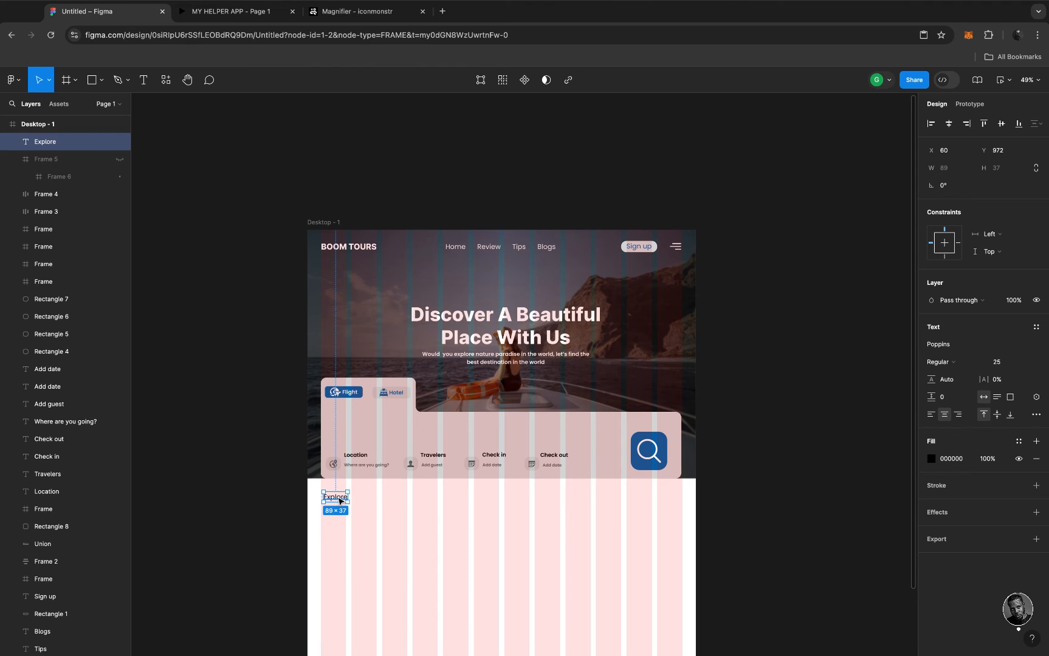
drag(339, 499, 337, 500)
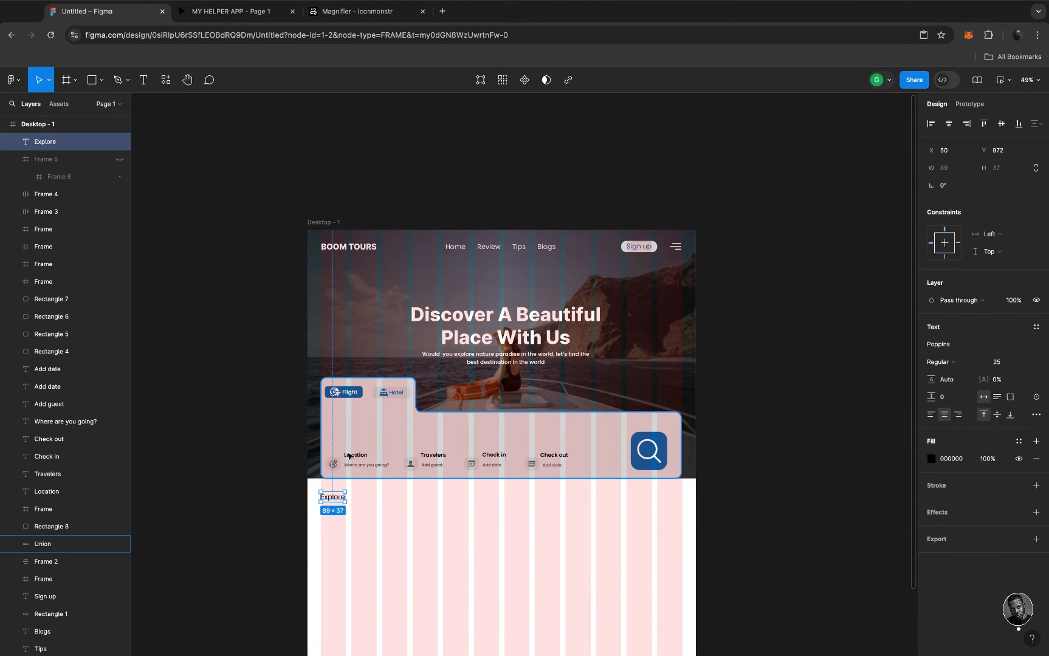
Check the Location label's font weight and set the Explore text to SemiBold
click(360, 458)
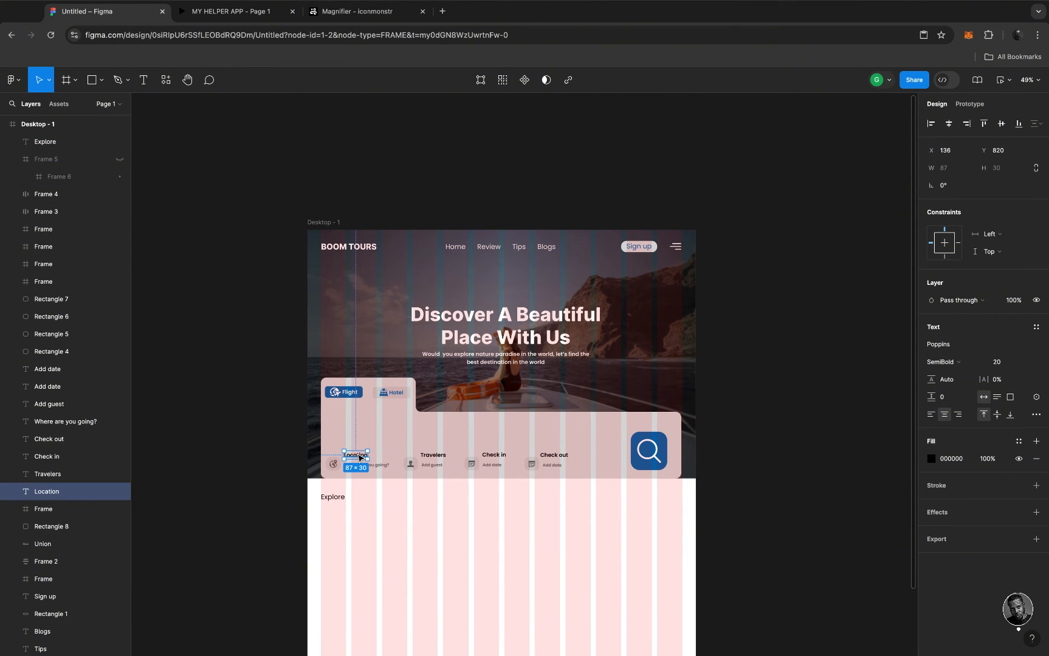
click(342, 500)
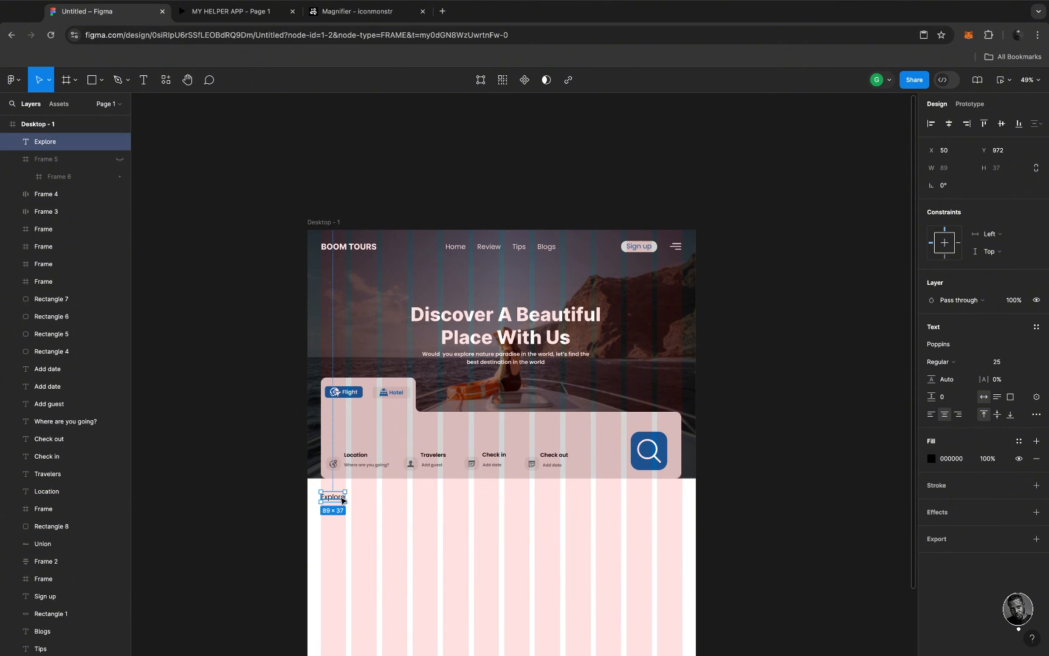
click(964, 364)
click(966, 387)
Add the text "Explore to destination" beneath Explore and align it with the first column at X 50, Y 1035
scroll(349, 522, down, 5)
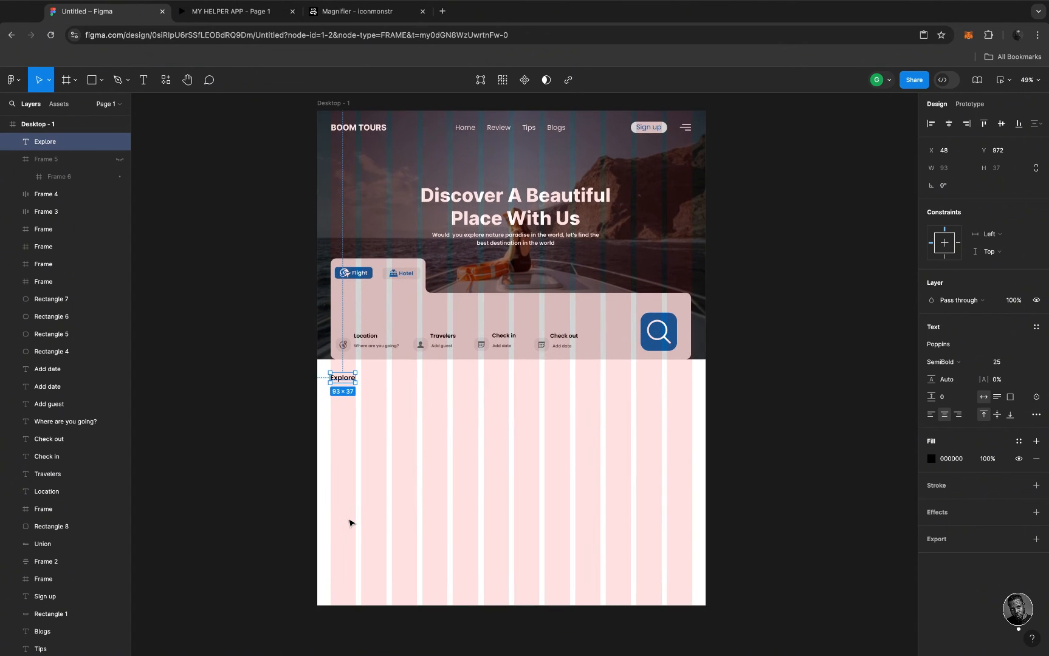
key(Return)
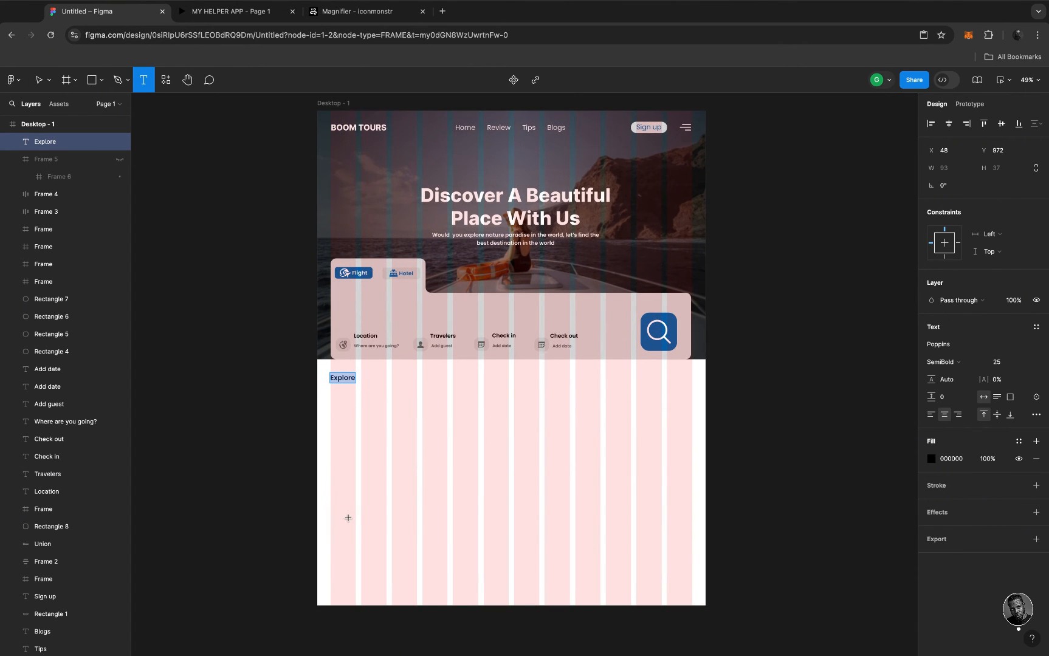
click(333, 396)
text(E)
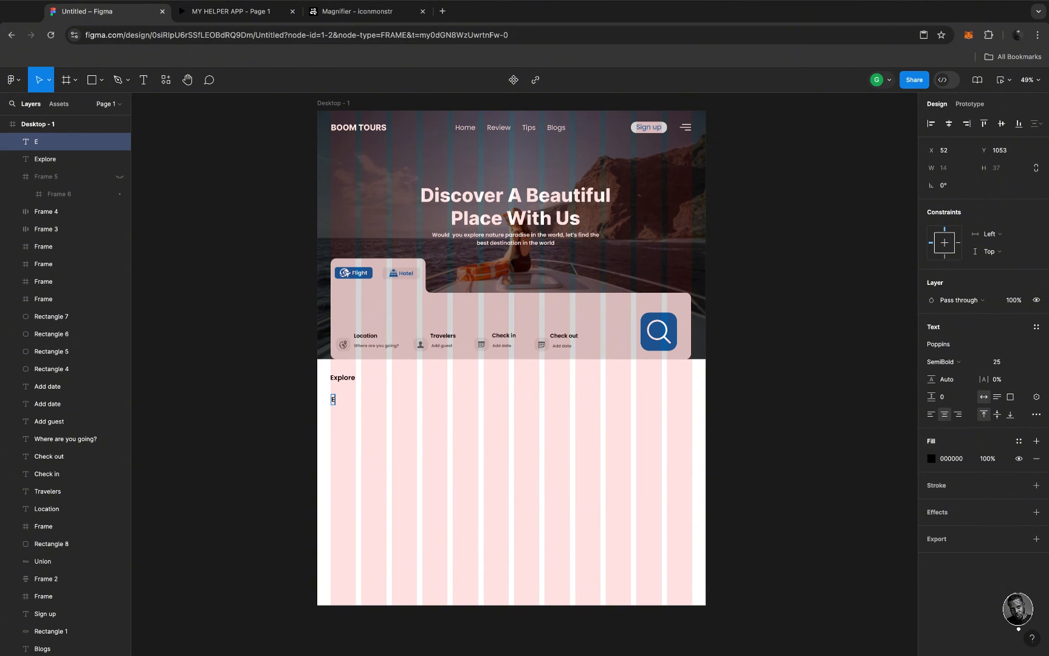
text(xplore to destin)
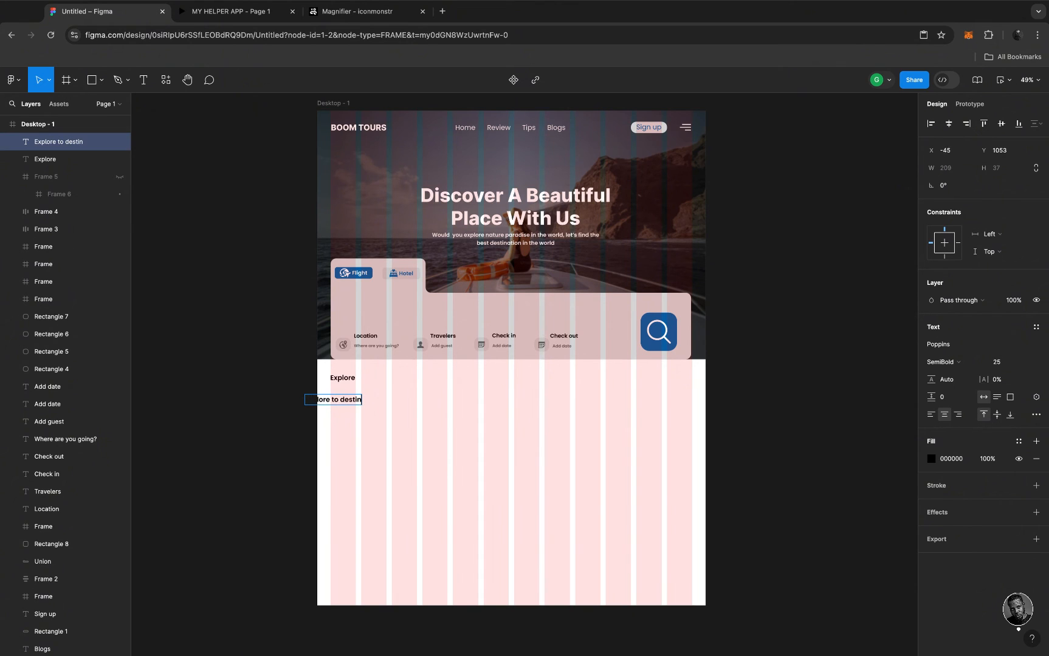
text(ation)
key(Escape)
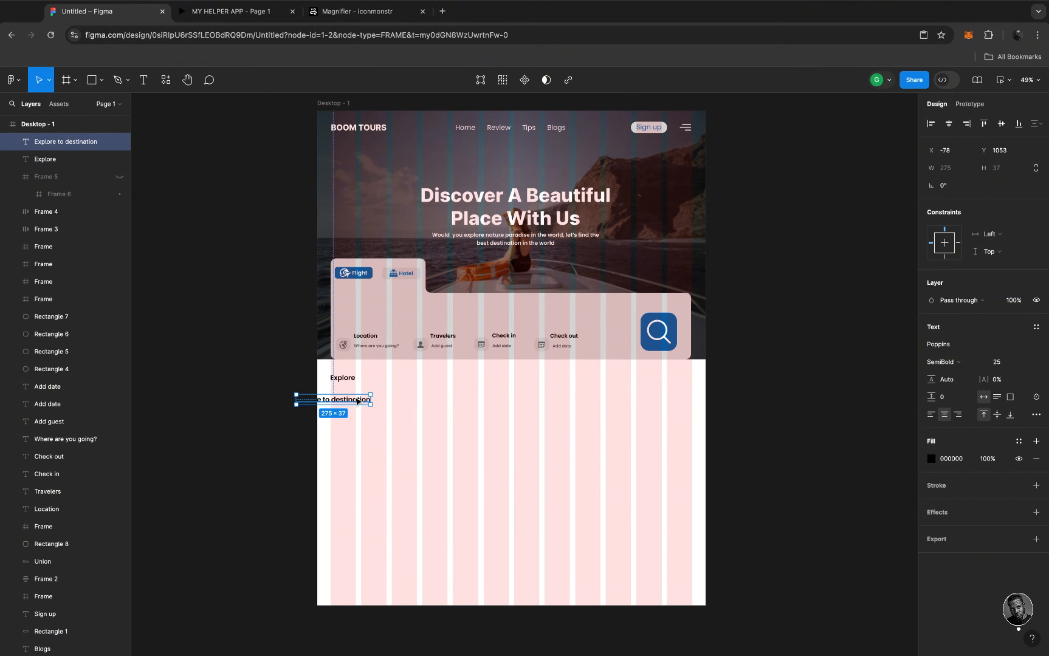
drag(358, 402, 392, 396)
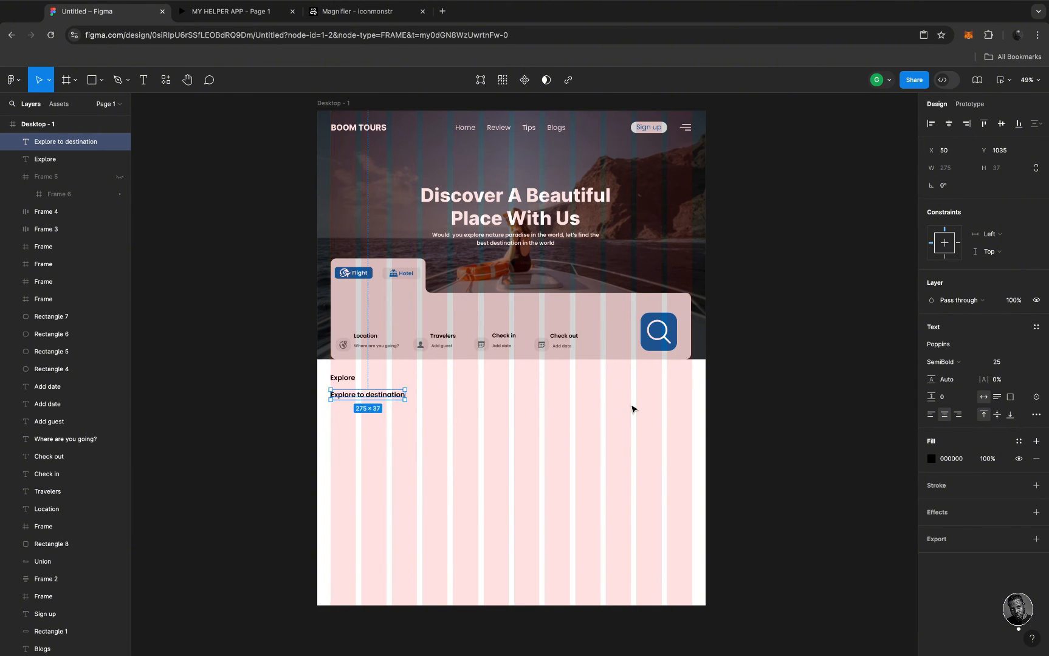
Set the "Explore to destination" text to Bold, size 50, and move it to X 48, Y 1009 under Explore
click(971, 365)
click(972, 378)
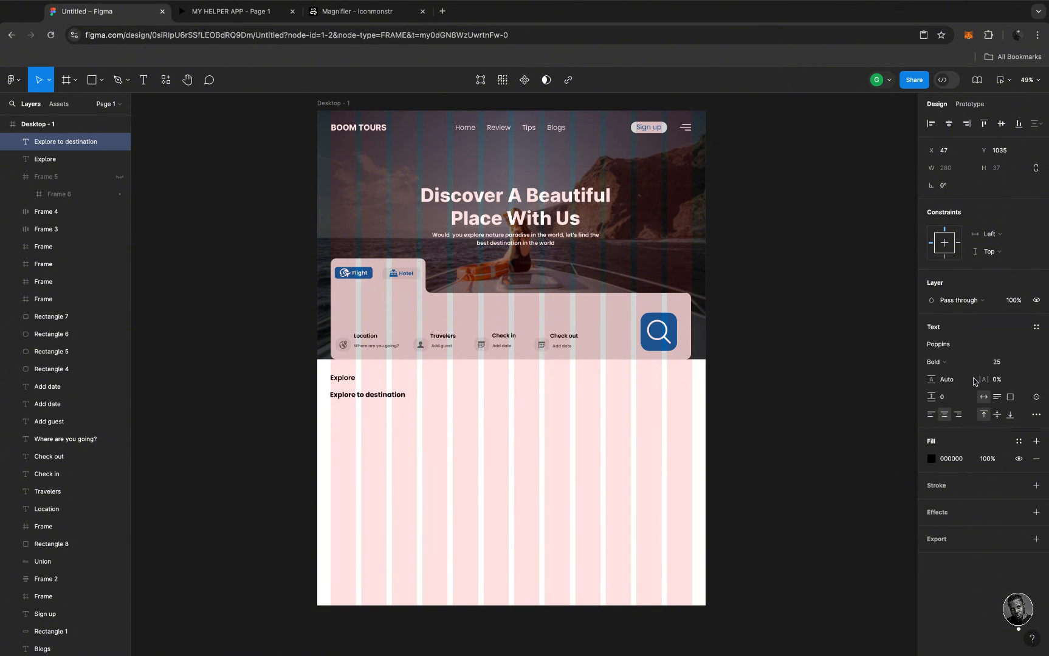
click(1004, 362)
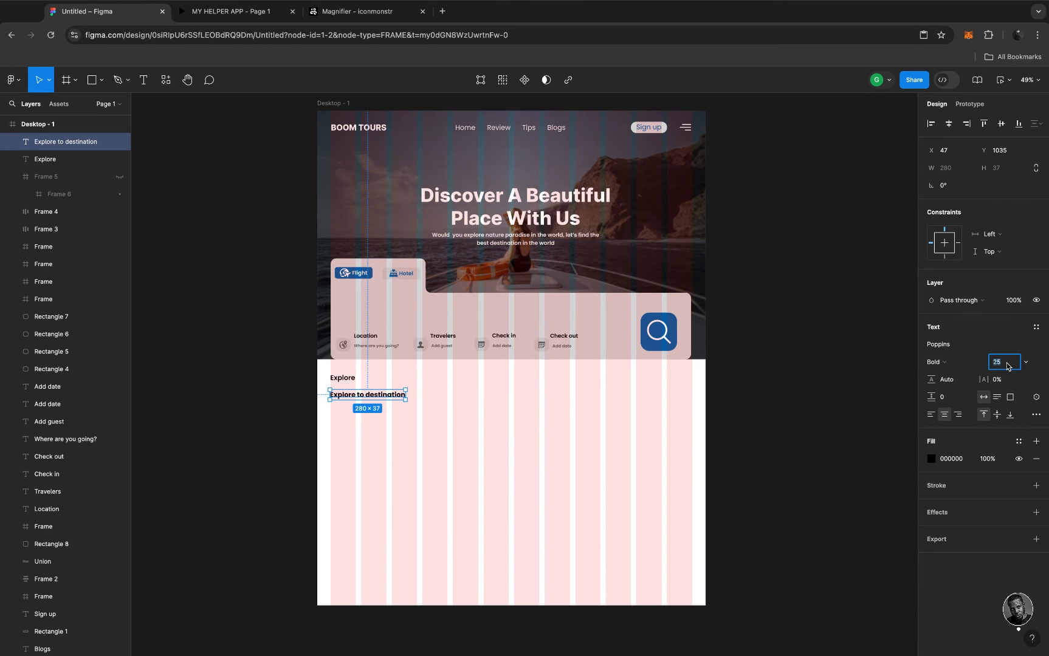
text(50)
key(Return)
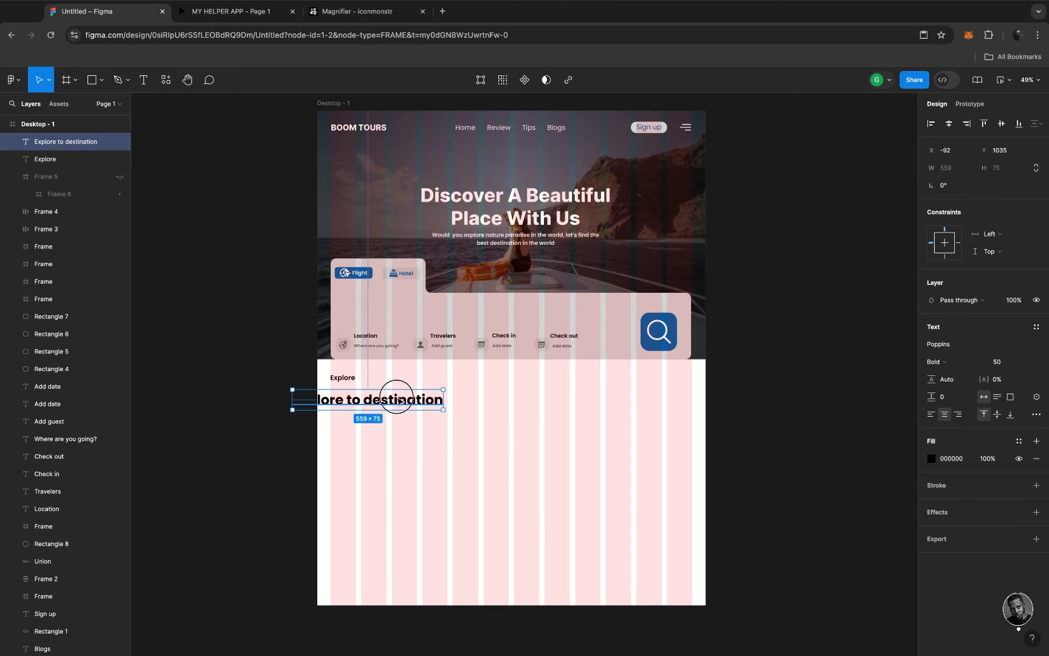
drag(397, 396, 423, 392)
scroll(317, 376, up, 1)
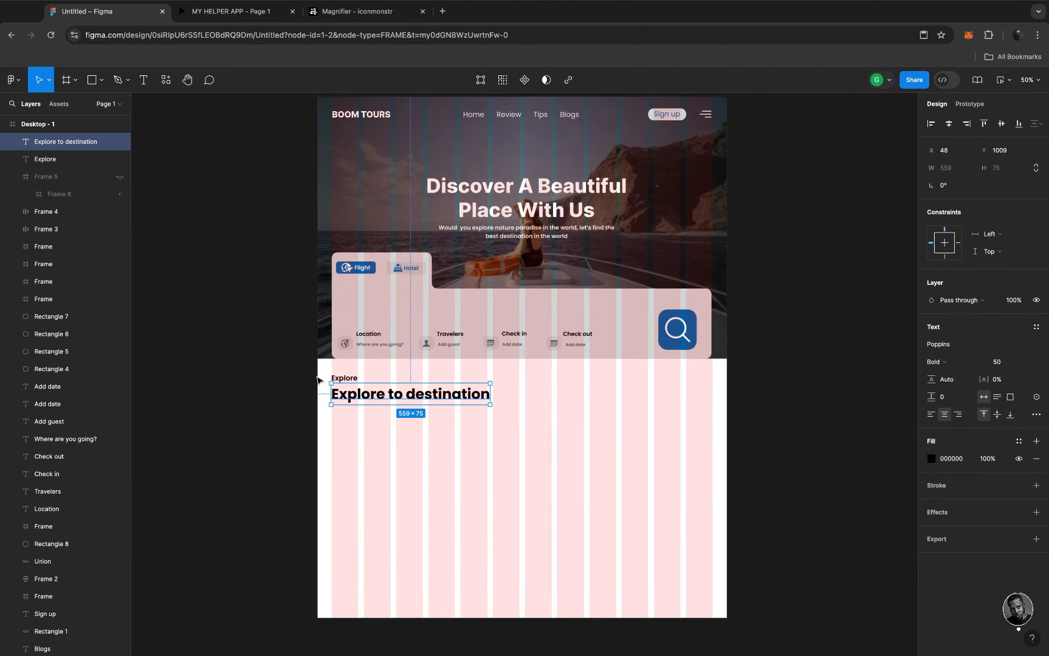
scroll(317, 380, up, 5)
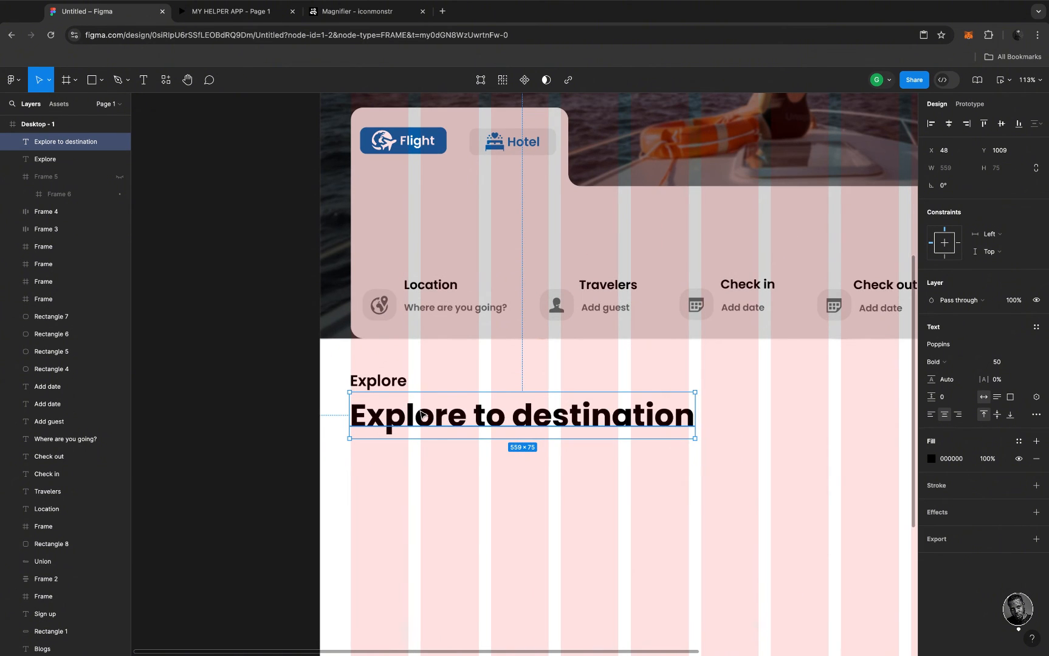
Set the small Explore text's letter spacing to 23% and realign it with the first column at X 50
click(389, 381)
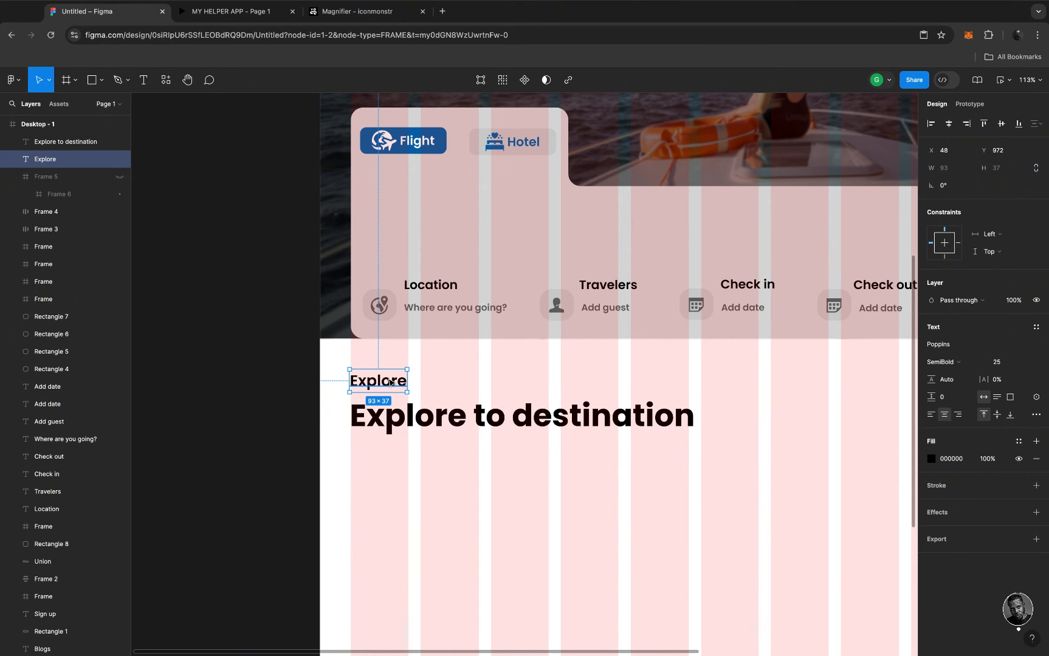
double_click(389, 381)
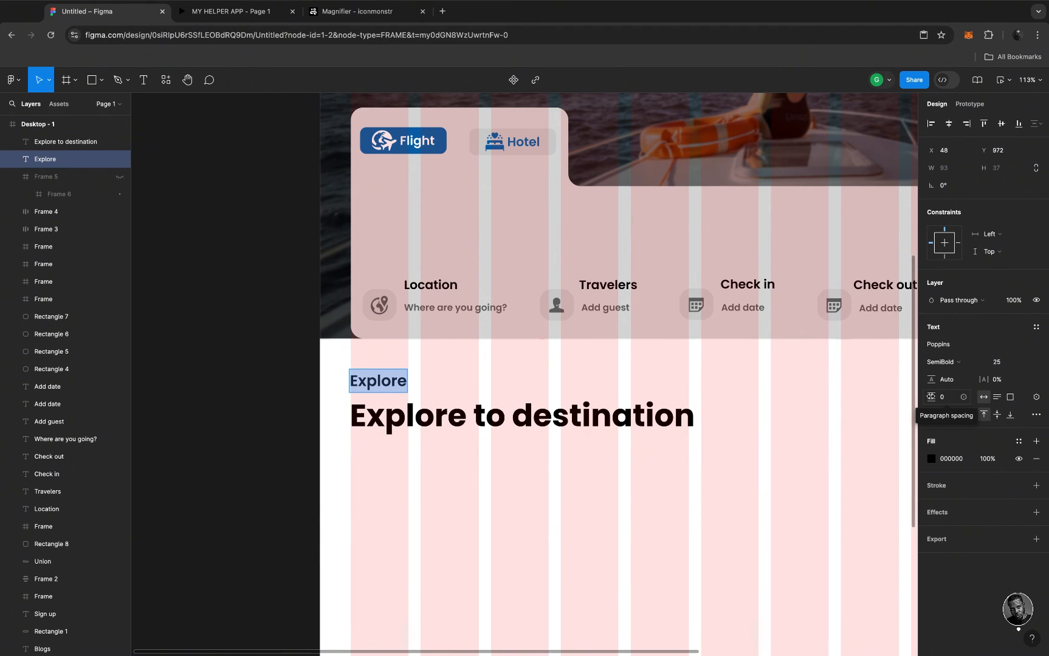
drag(931, 397, 959, 396)
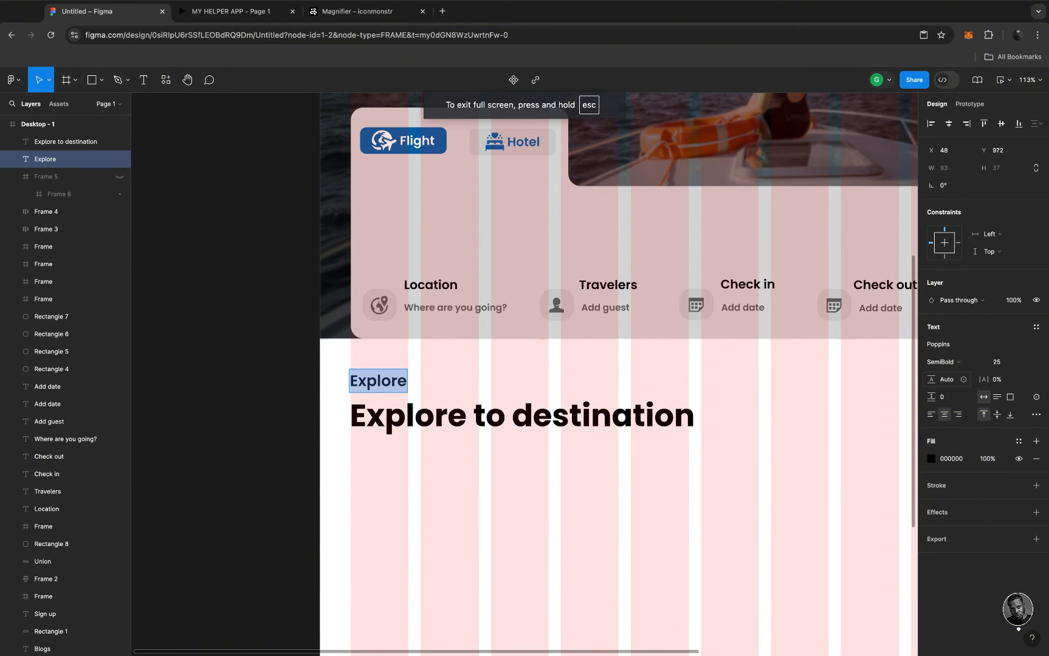
mouse_move(931, 380)
mouse_down()
mouse_move(940, 381)
mouse_move(918, 383)
mouse_move(930, 383)
mouse_up()
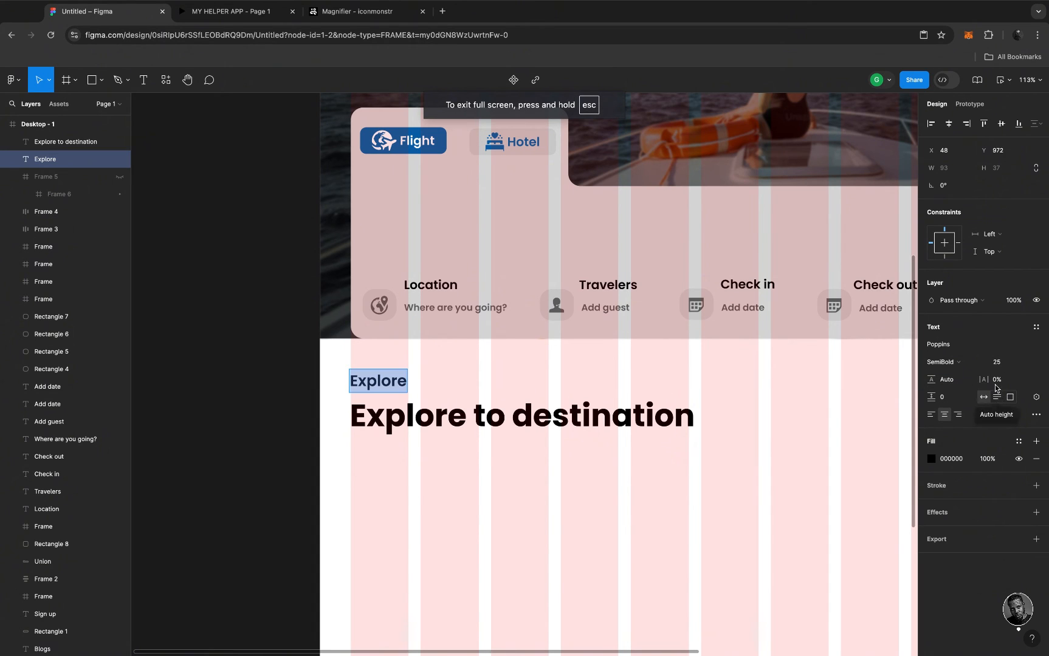
mouse_move(983, 379)
mouse_down()
mouse_move(1003, 379)
mouse_move(978, 387)
mouse_up()
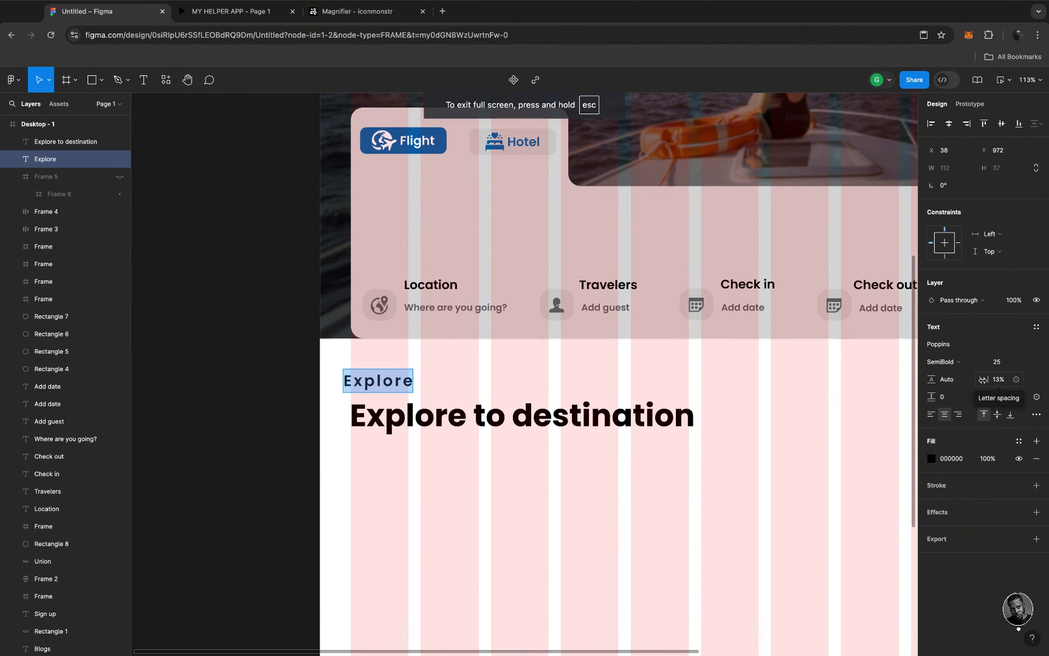
drag(982, 380, 993, 378)
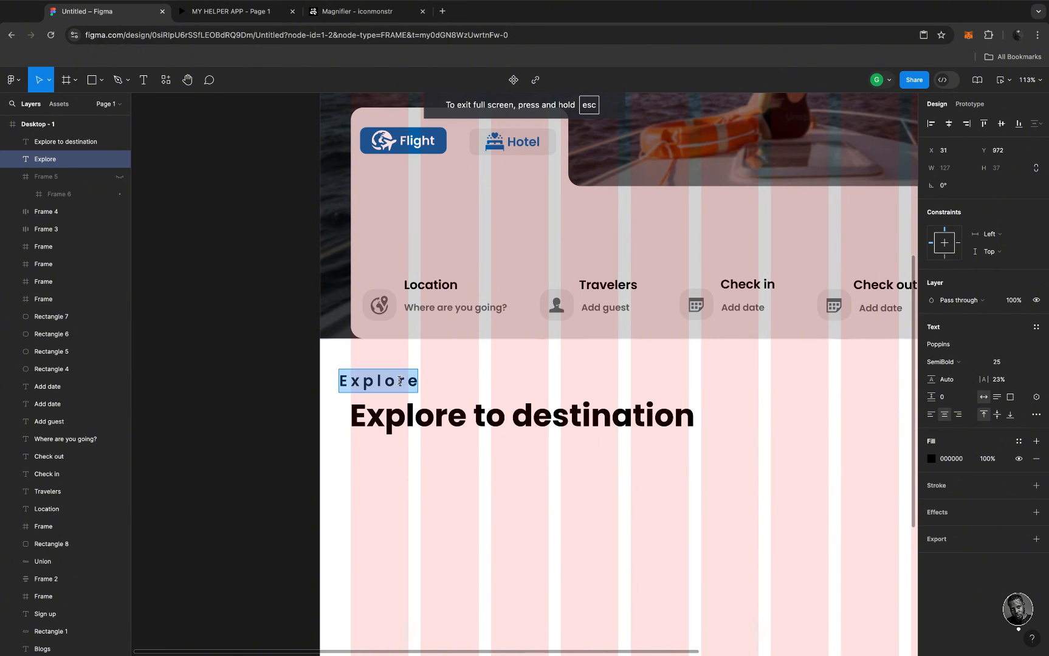
key(Escape)
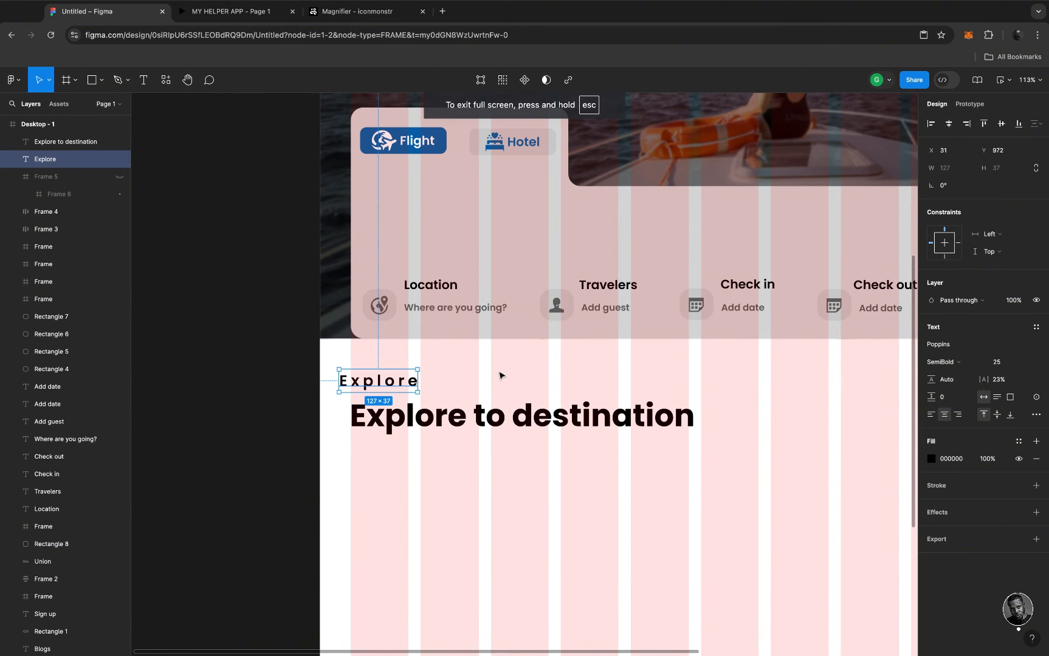
click(391, 382)
drag(393, 383, 396, 384)
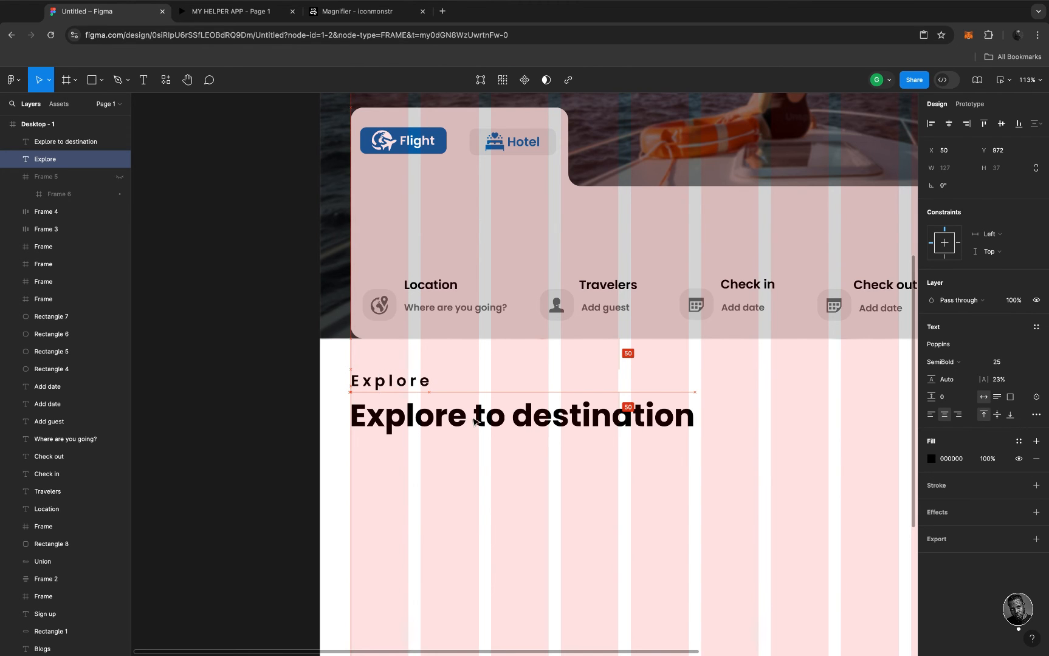
Change the small Explore text's fill to the page's dark grey, 666565
scroll(471, 420, down, 3)
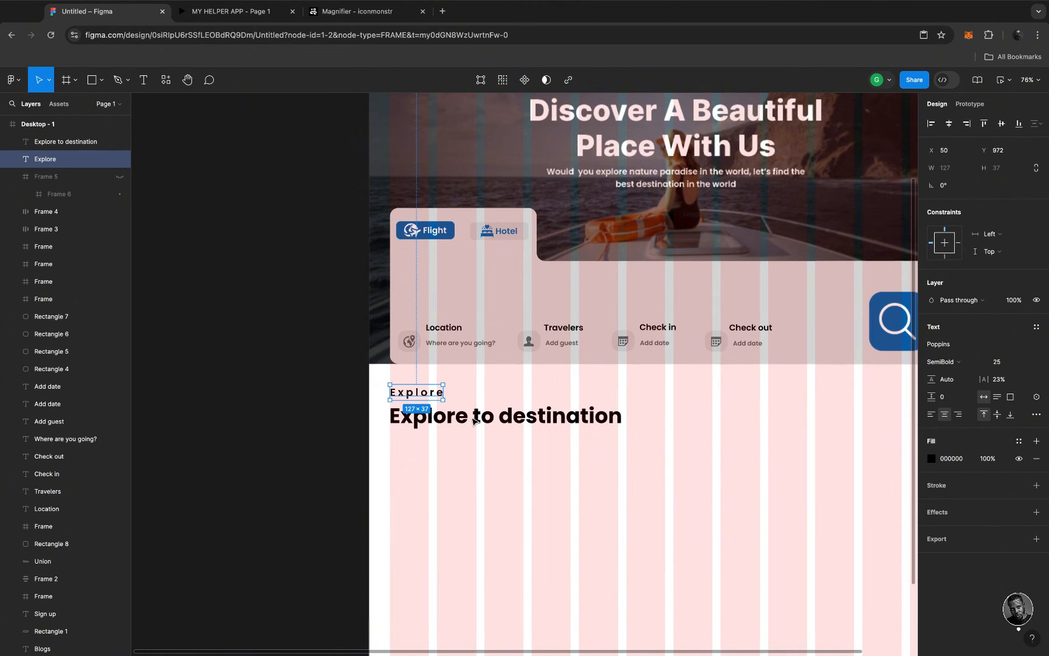
click(932, 459)
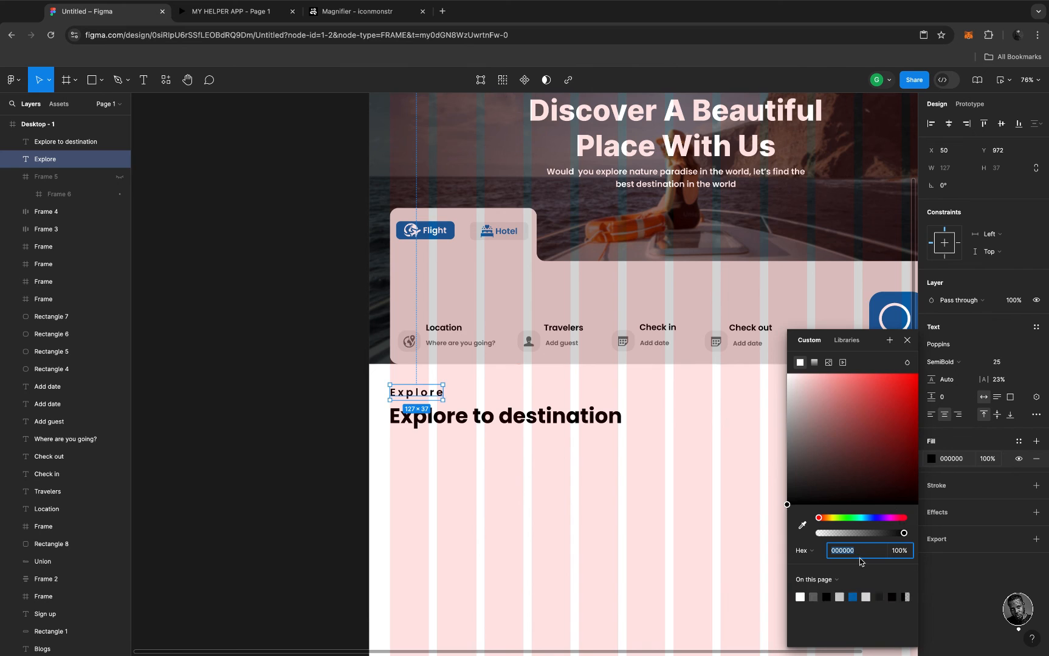
click(813, 597)
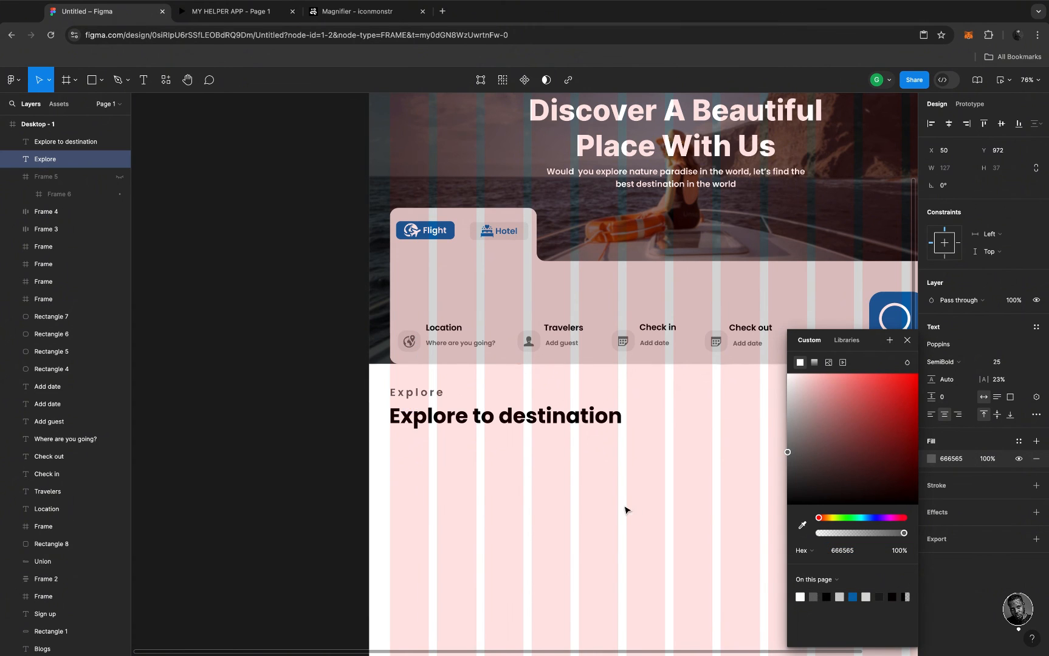
click(593, 485)
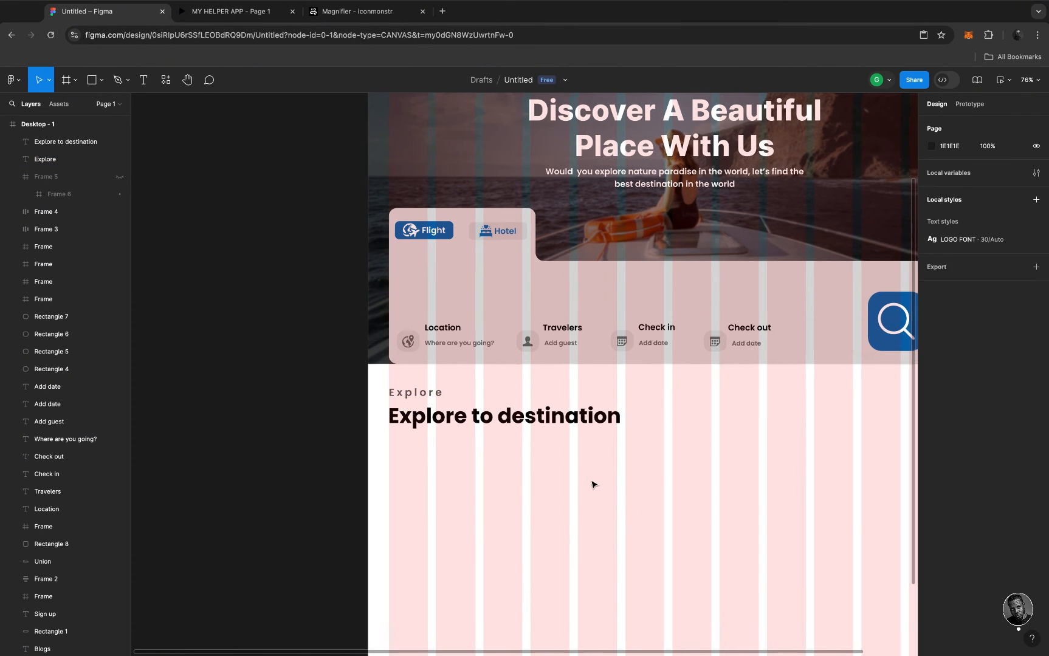
Draw a 433 × 500 card rectangle under the heading at X 50, Y 1116 and round its corners to radius 33
scroll(593, 484, down, 5)
scroll(592, 484, right, 8)
scroll(593, 484, down, 5)
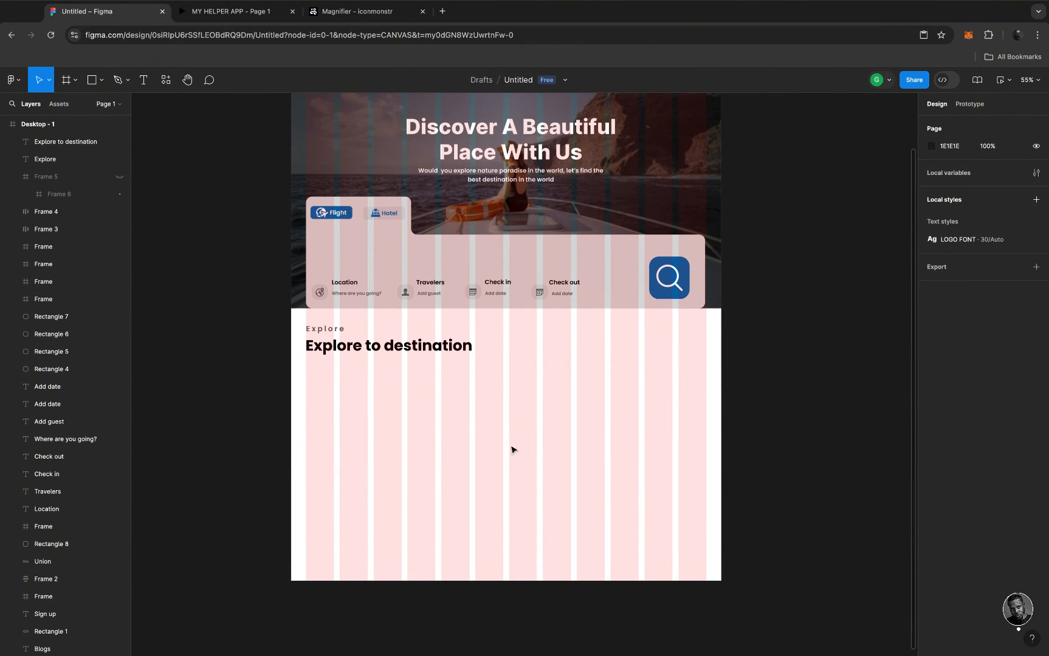
key(r)
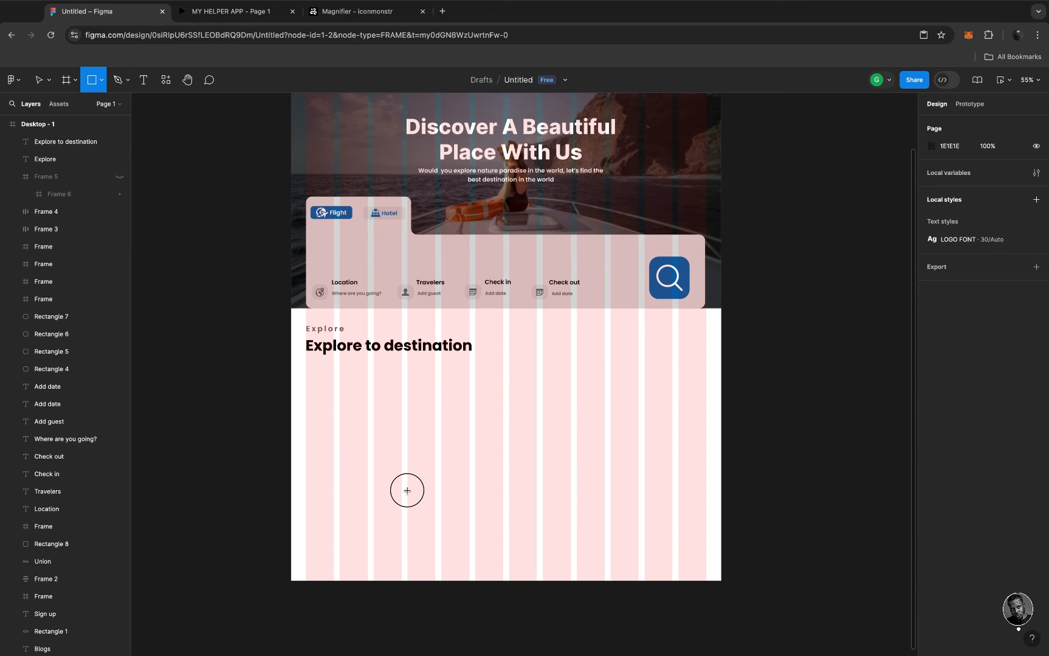
drag(306, 366, 310, 390)
drag(407, 491, 437, 516)
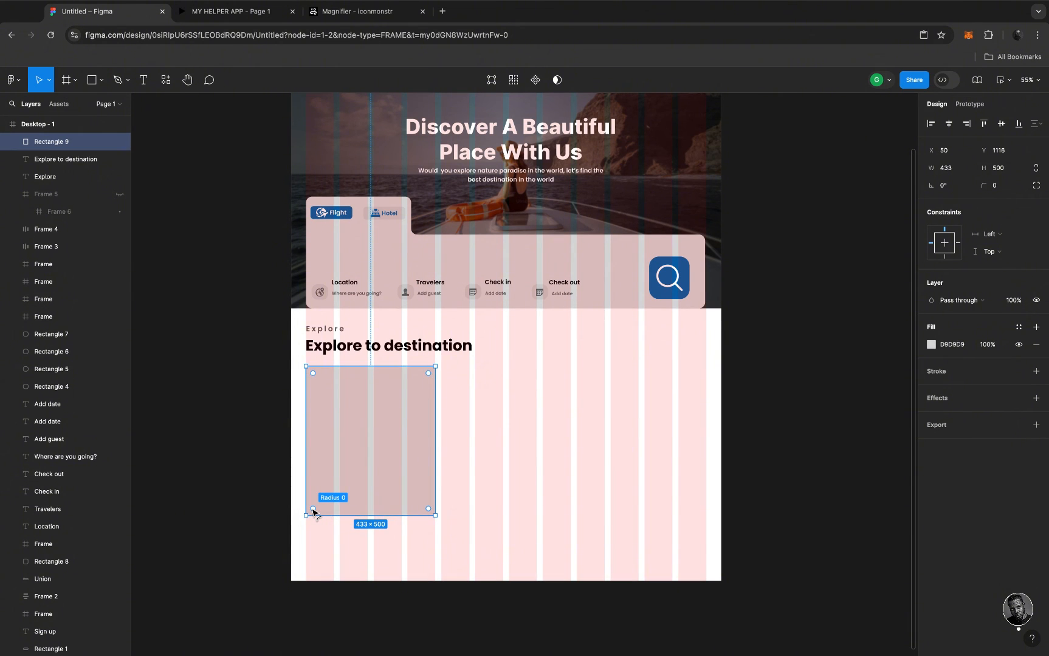
drag(313, 509, 315, 507)
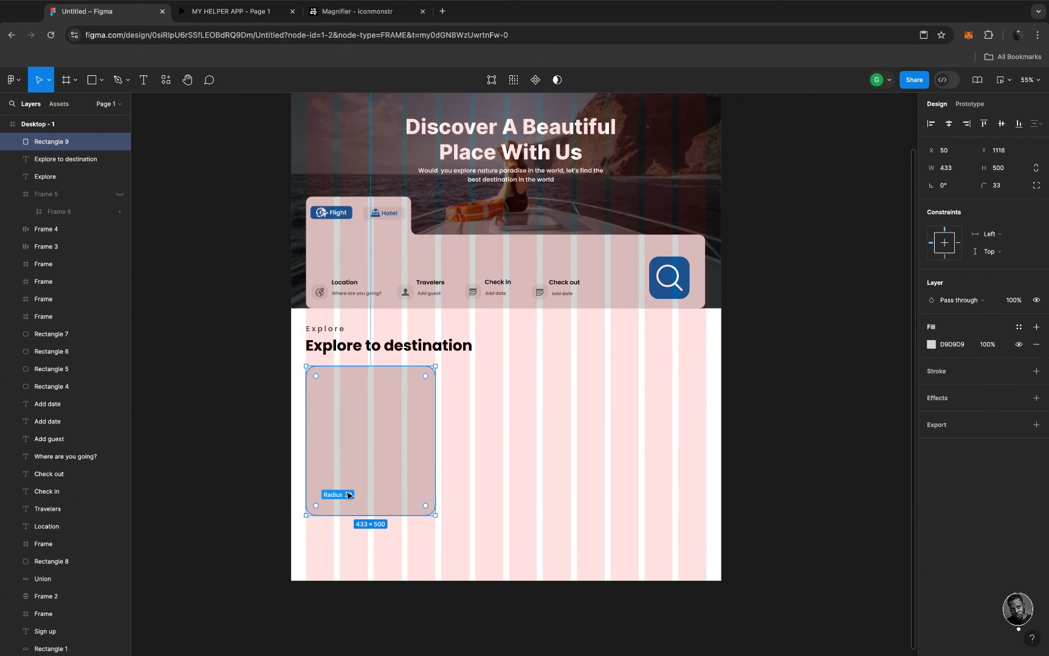
Duplicate the card twice to form a row, with the copies at X 504, Y 1116 and X 953, Y 1105
drag(361, 465, 517, 464)
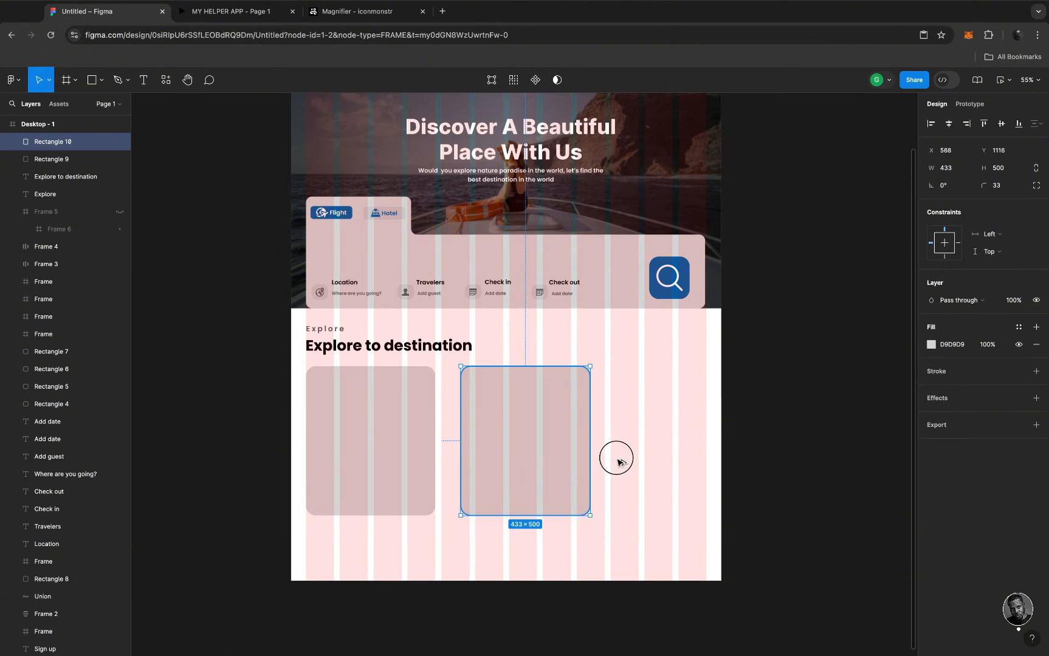
key(ctrl+d)
drag(652, 457, 631, 459)
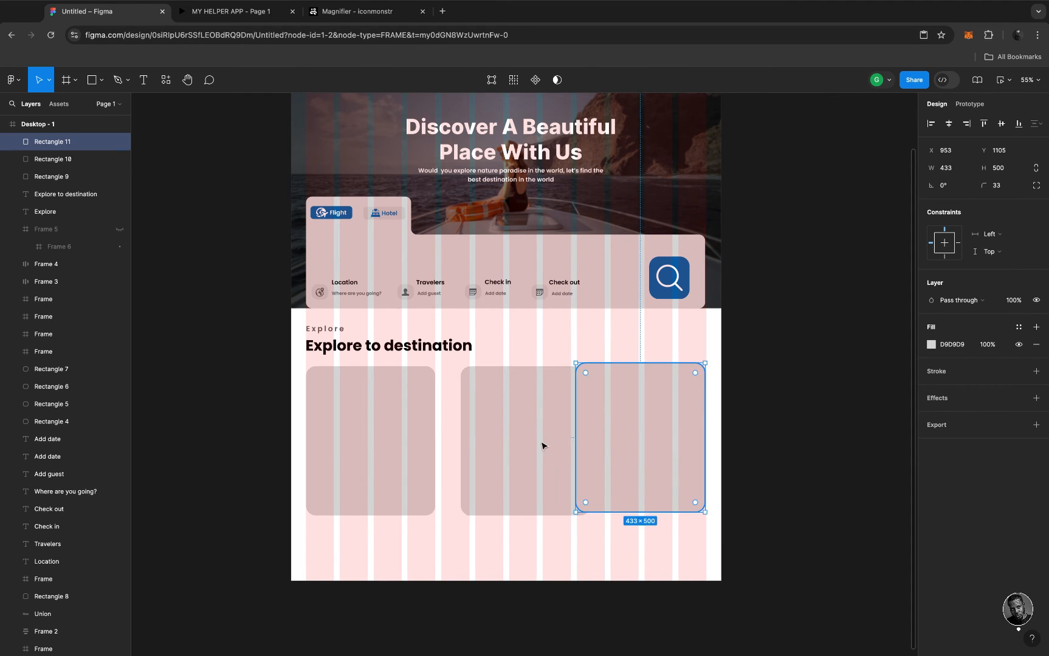
drag(543, 443, 521, 446)
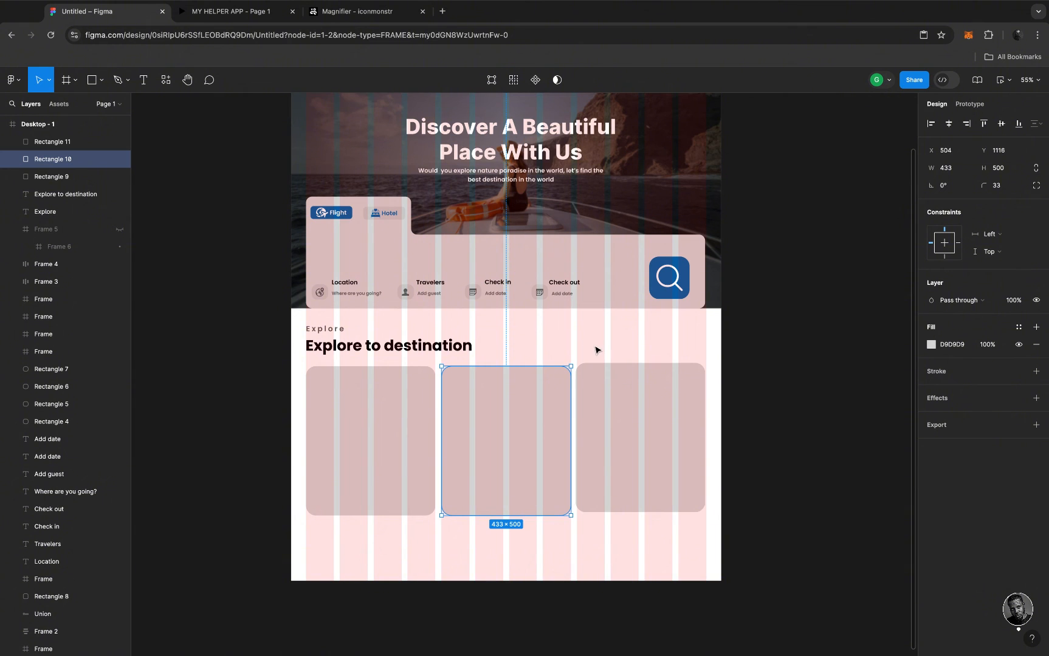
Hide the 12-column layout grid of the Desktop - 1 frame
scroll(461, 242, down, 5)
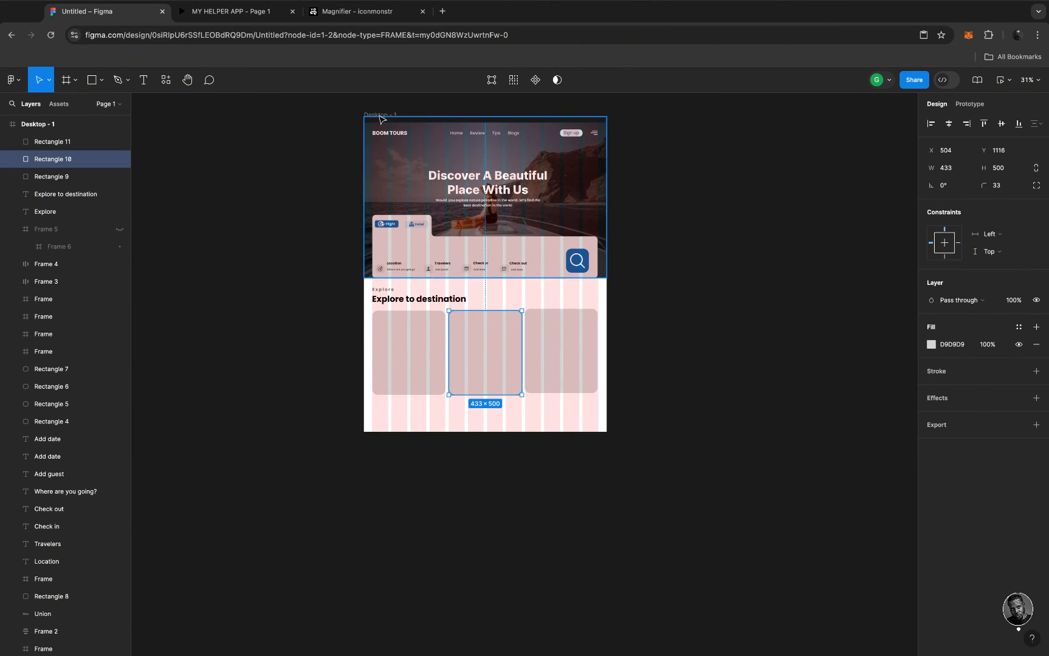
click(380, 117)
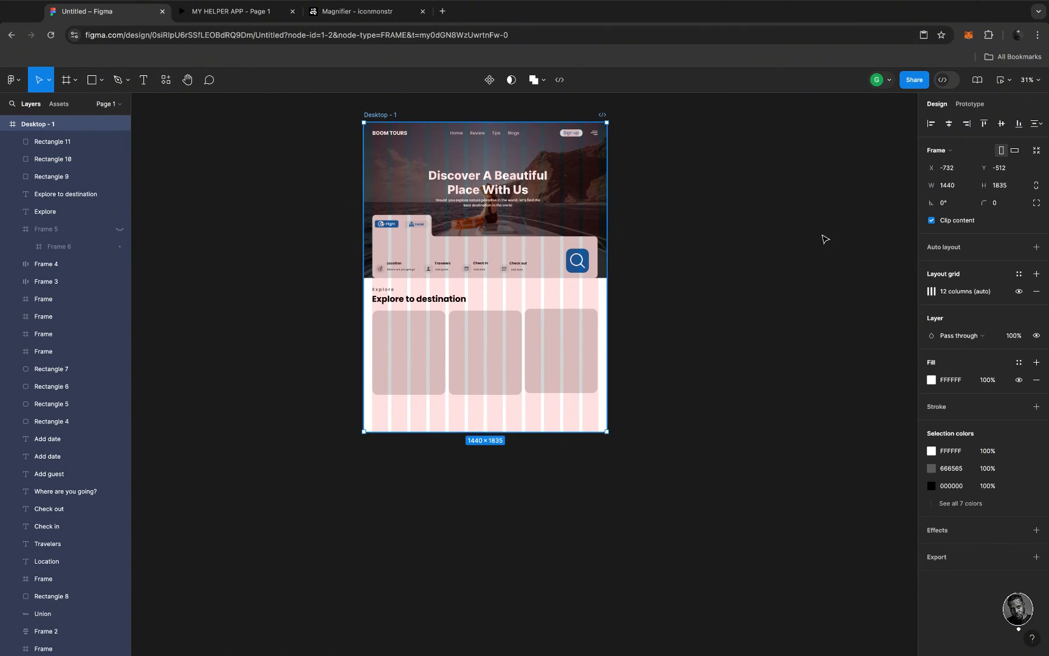
click(1018, 291)
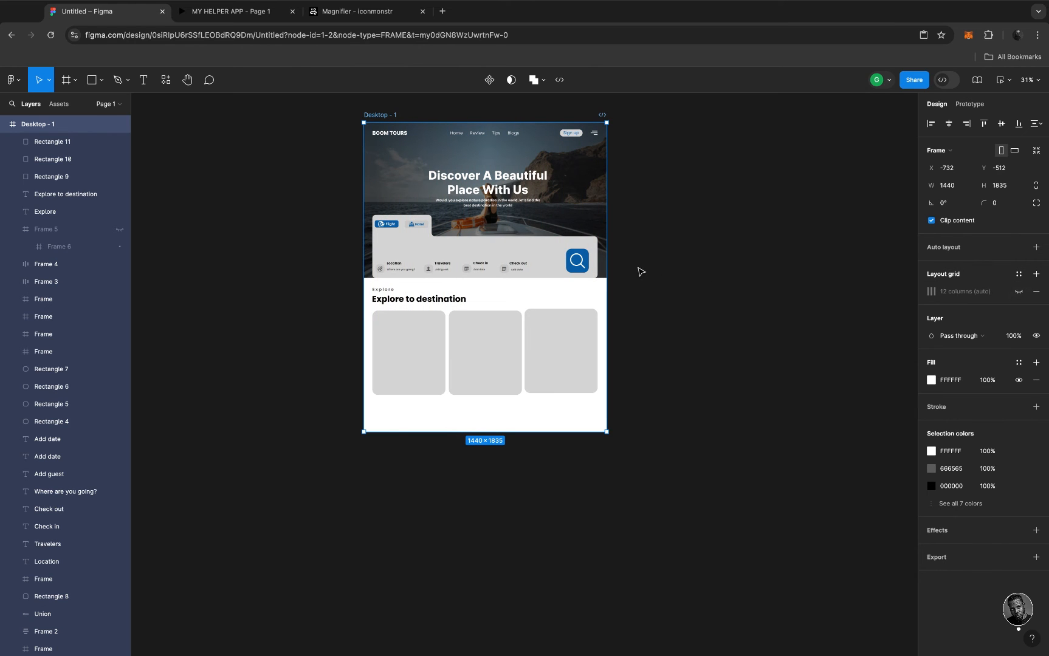
scroll(639, 270, up, 1)
scroll(529, 328, up, 3)
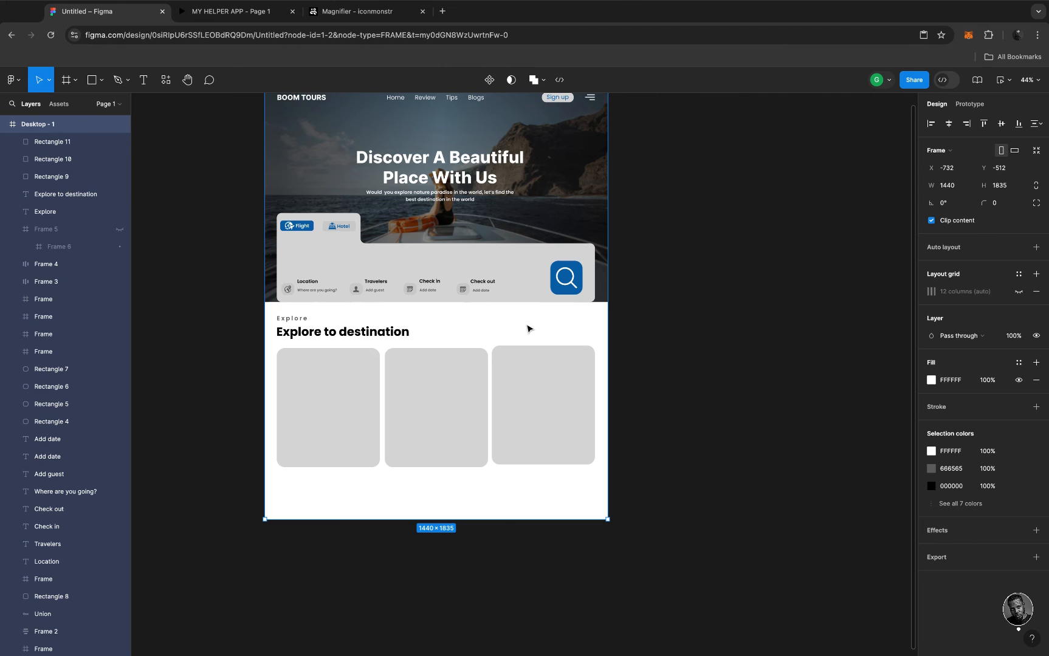
Find the Unsplash plugin and run it
click(164, 81)
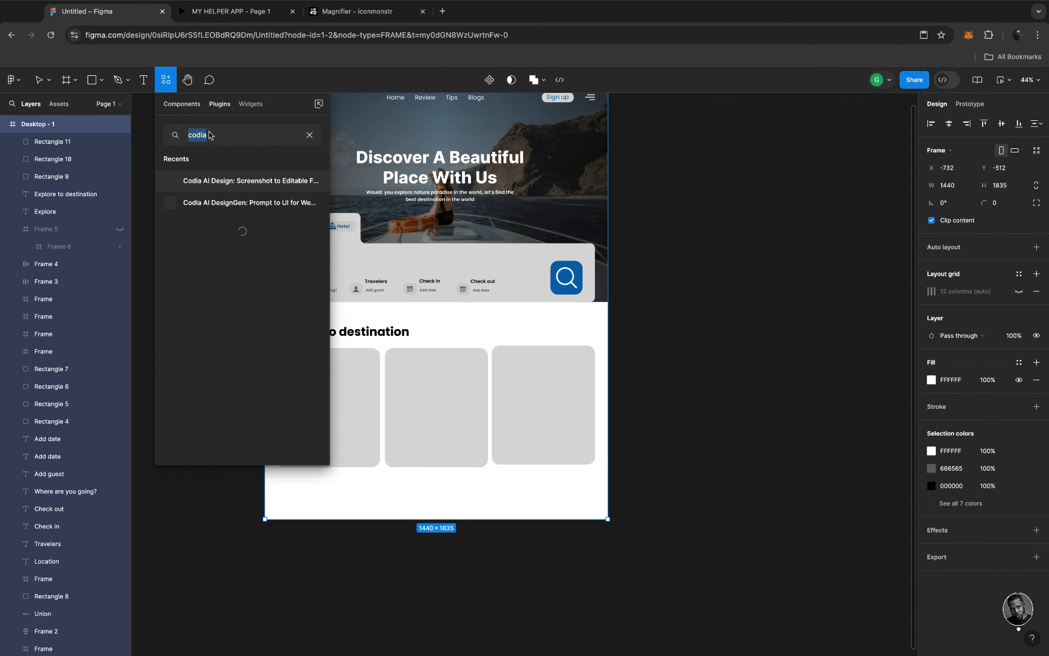
text(un)
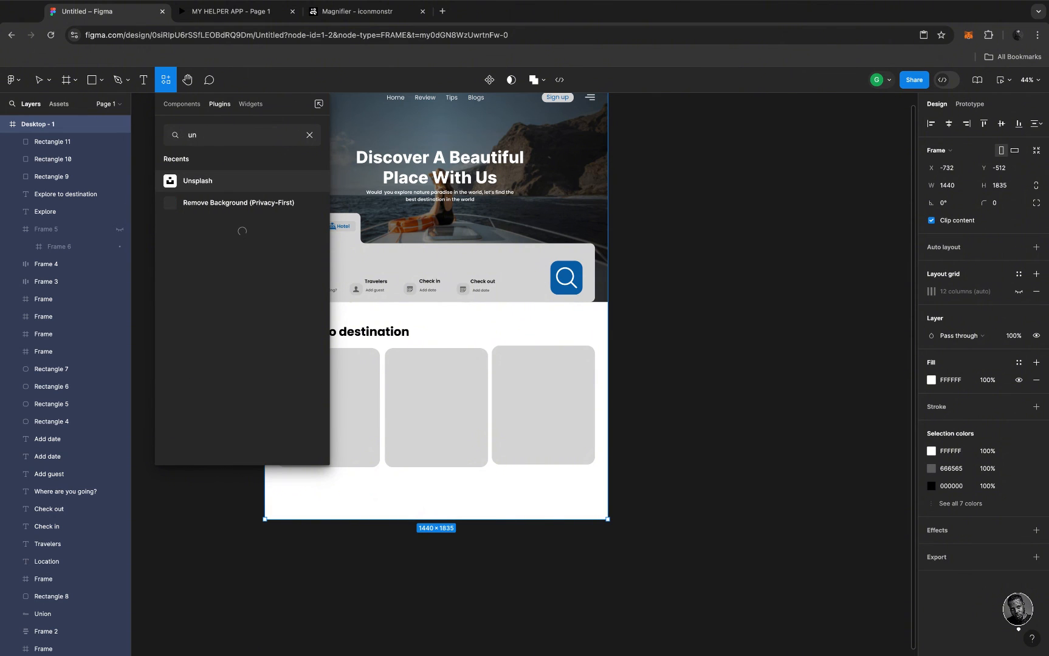
key(Return)
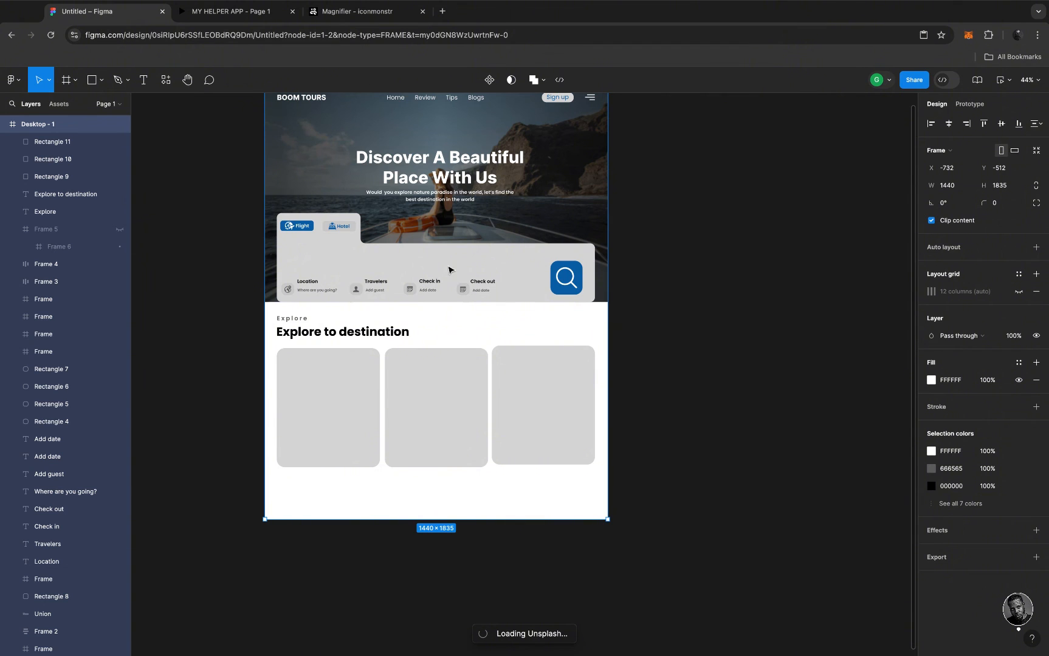
scroll(466, 371, up, 2)
scroll(467, 371, left, 1)
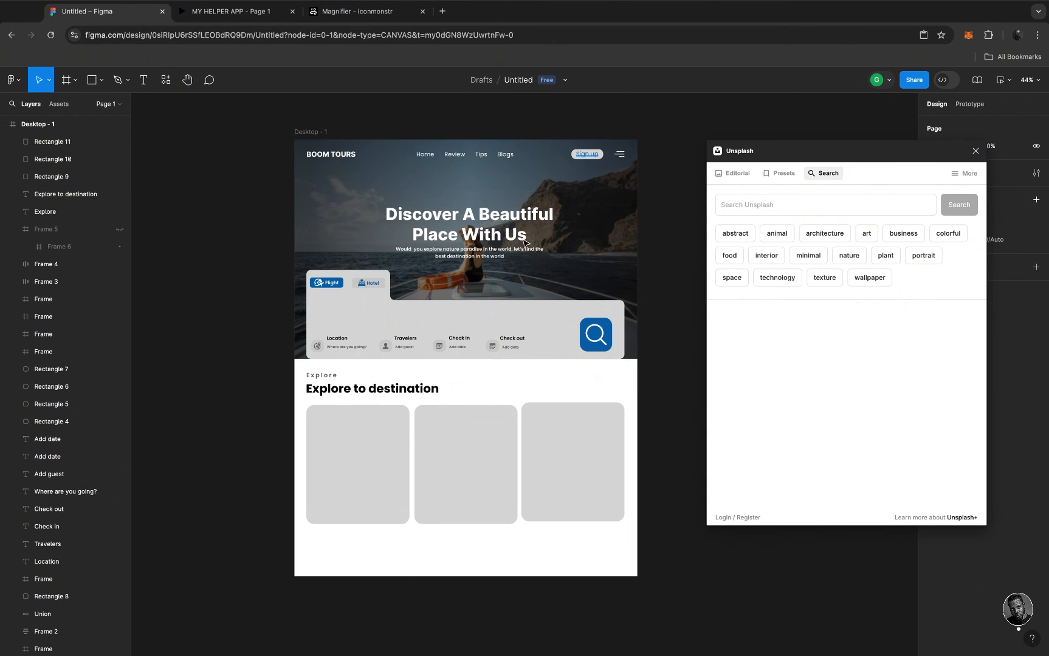
Select all three destination cards and search Unsplash for "explore destination"
click(351, 467)
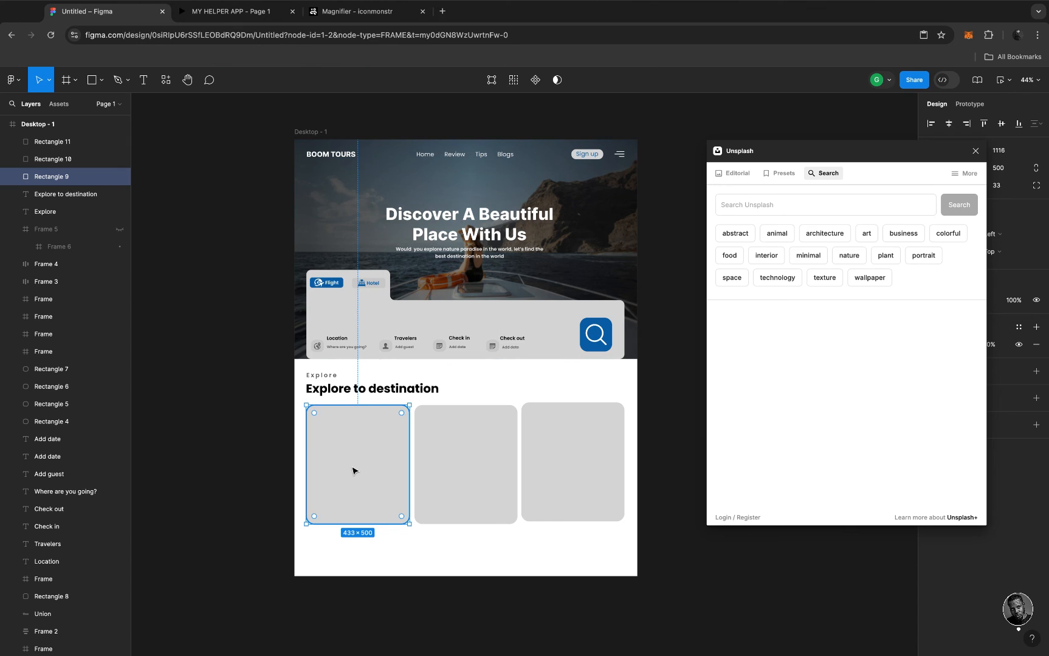
shift+click(492, 469)
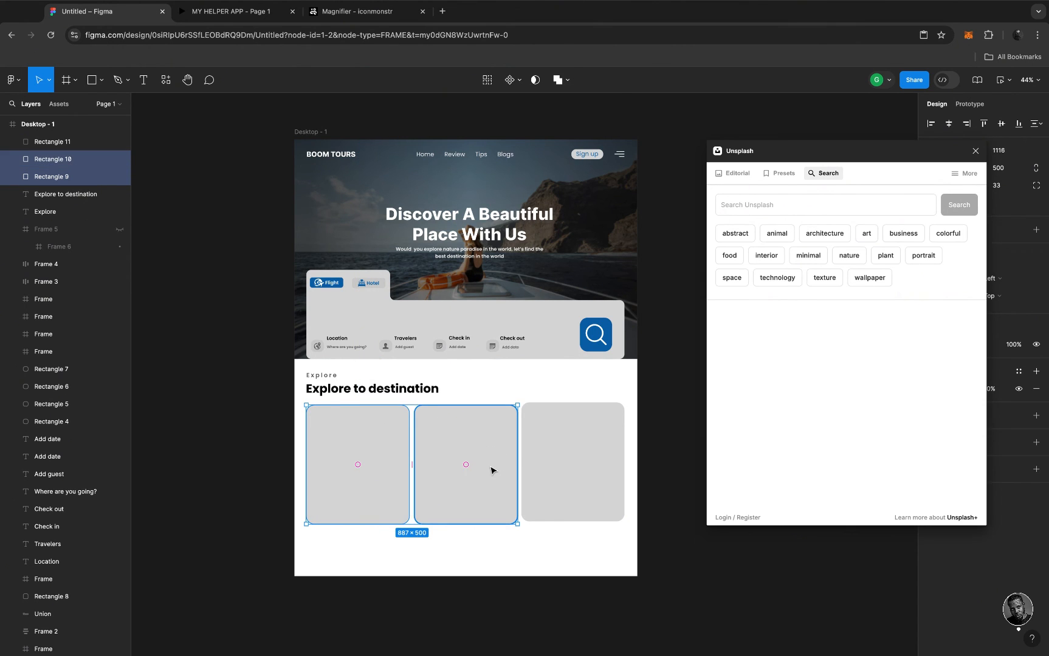
shift+click(564, 466)
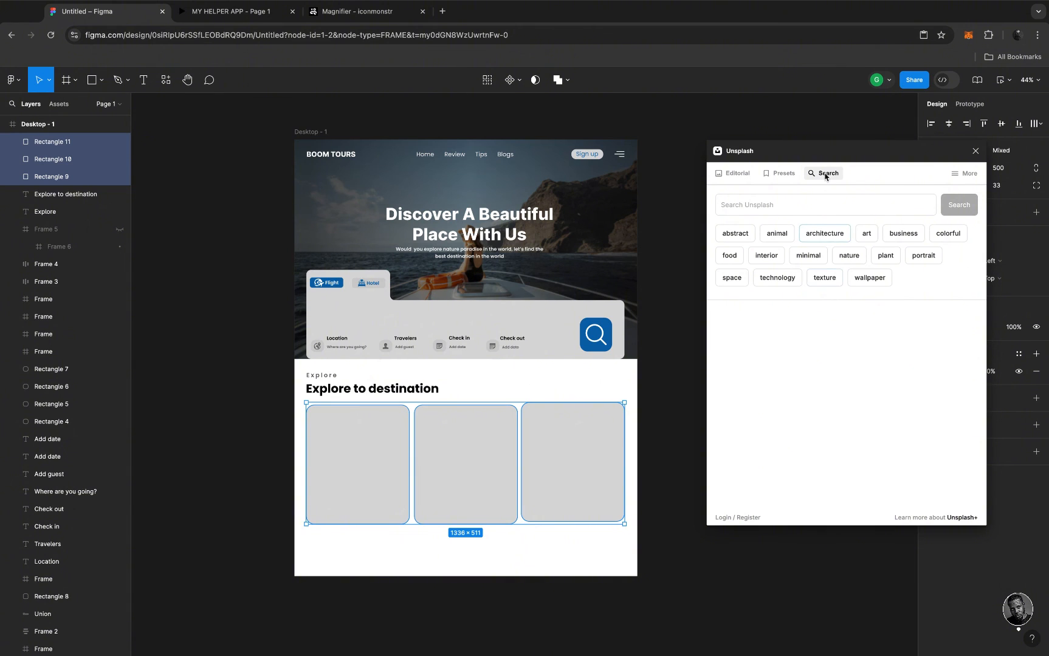
click(779, 204)
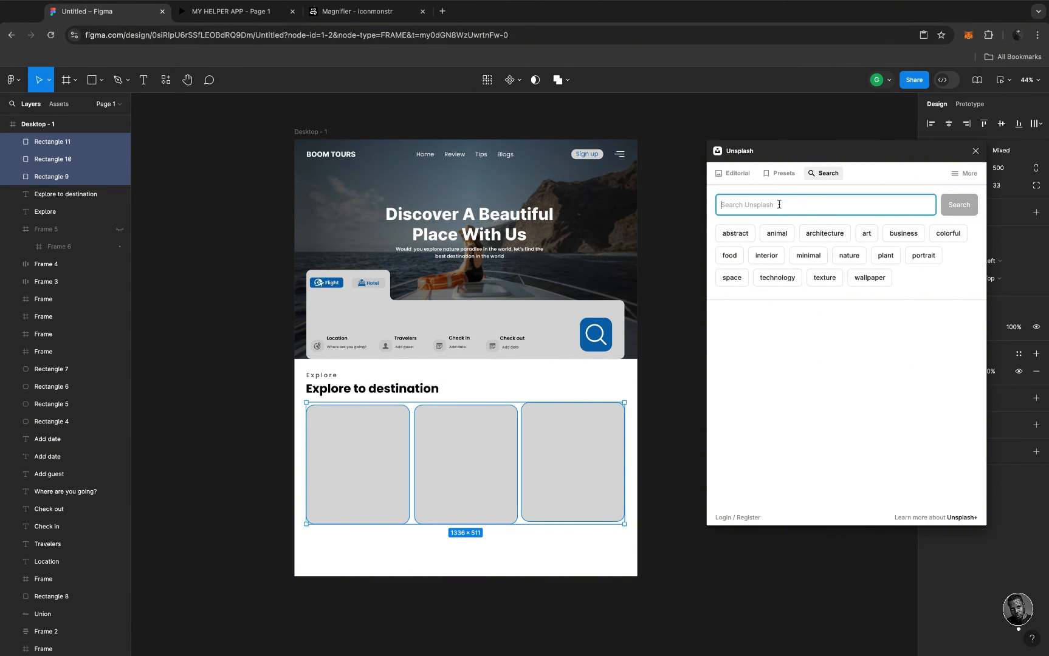
text(explo)
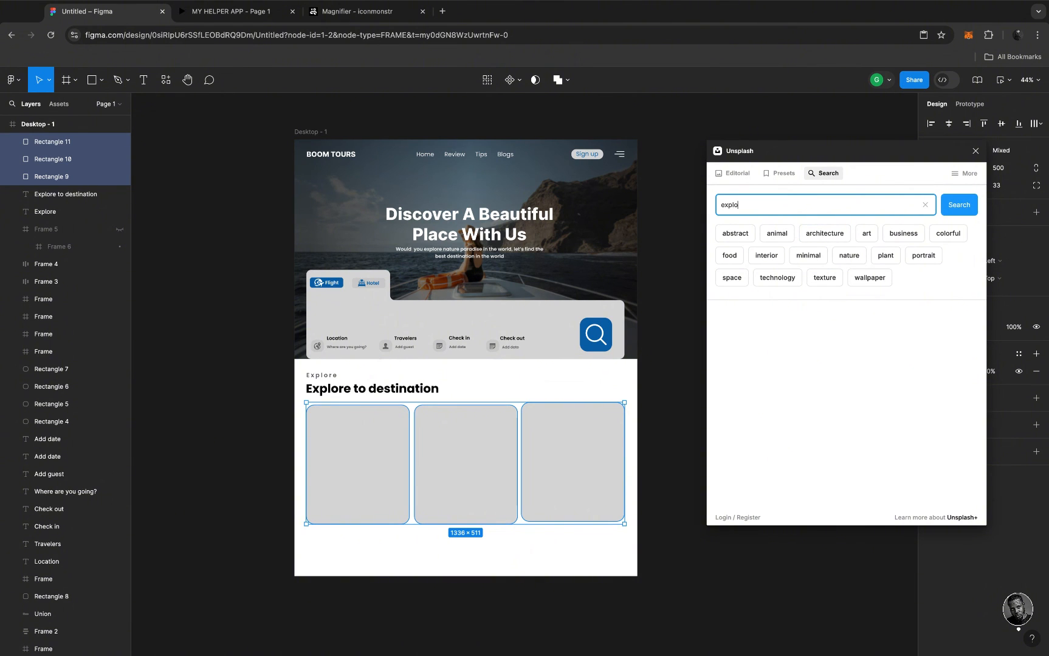
text(re destination)
key(Return)
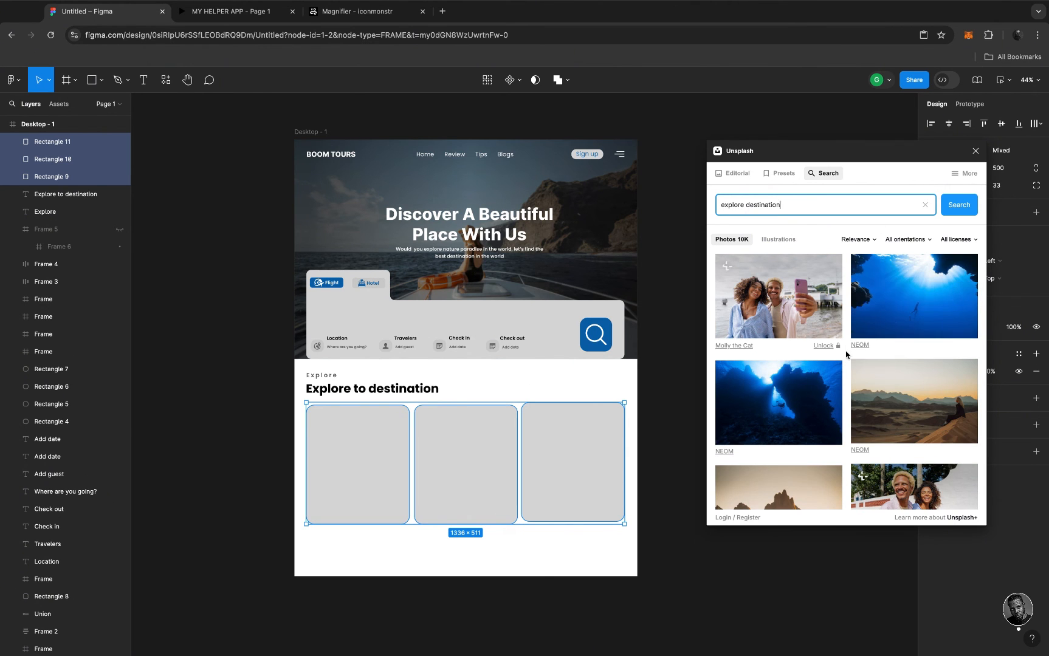
Fill the three selected cards with the photo of a person in a teal cap sitting on a desert dune
scroll(848, 340, down, 3)
scroll(846, 354, down, 3)
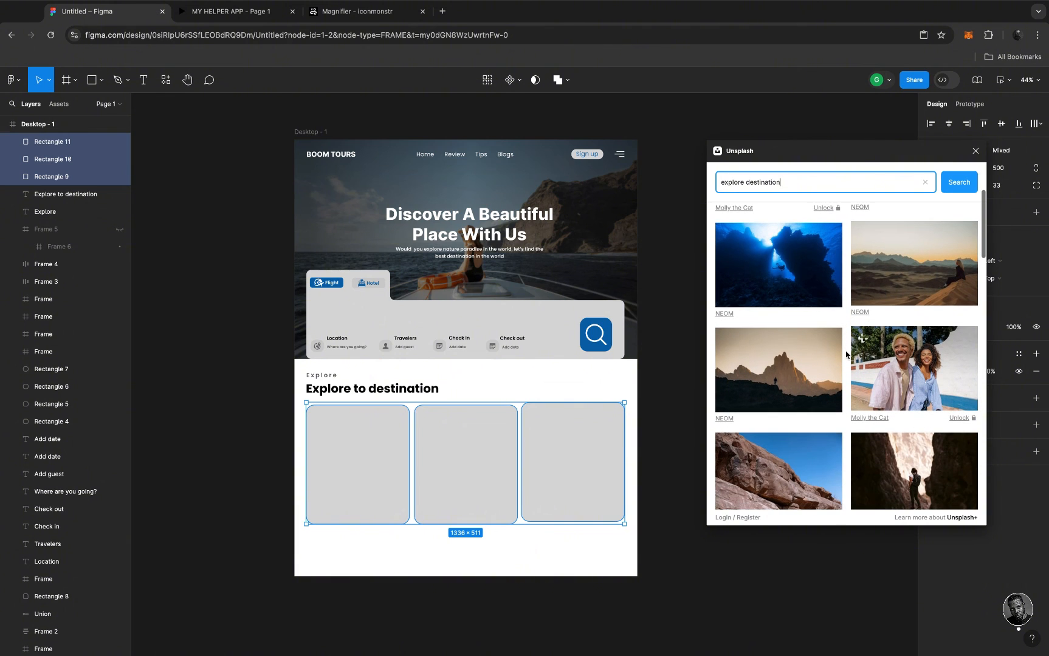
scroll(846, 354, down, 5)
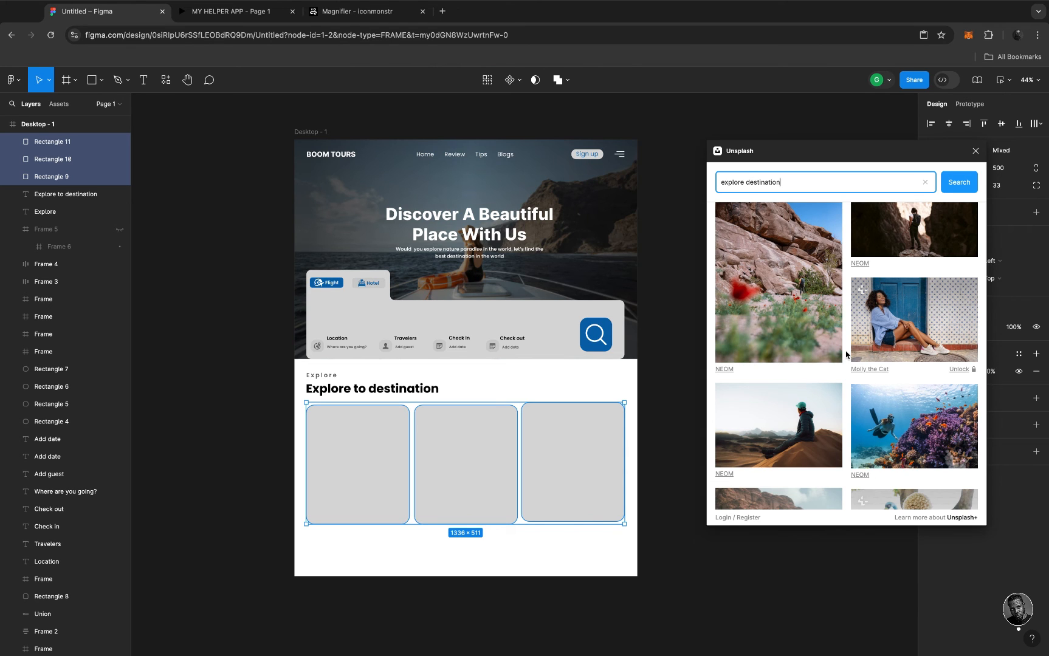
scroll(846, 354, down, 1)
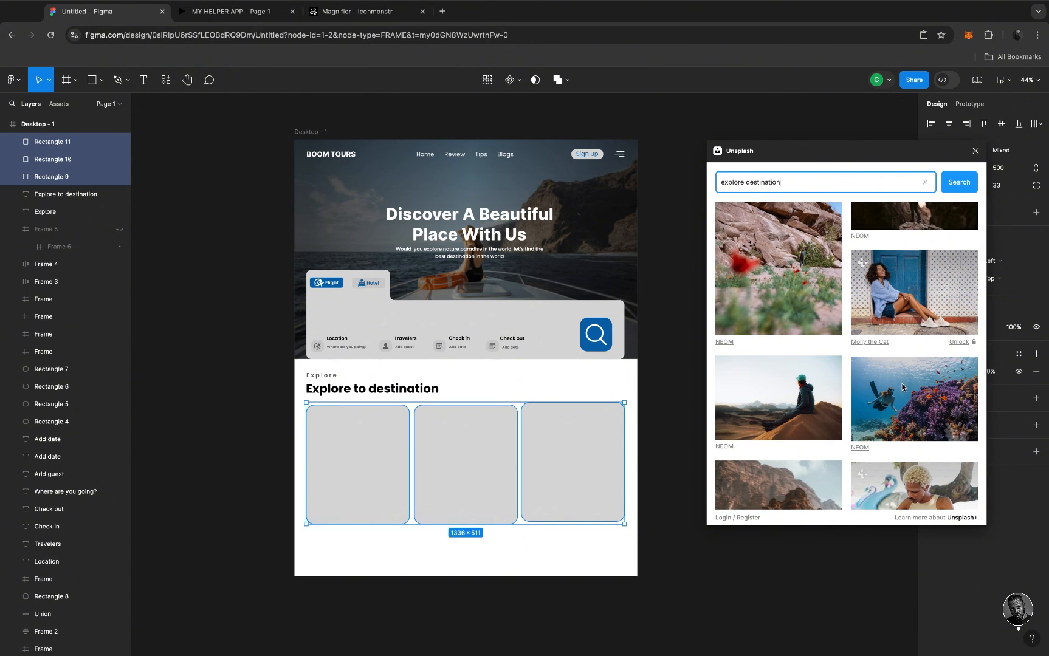
click(793, 408)
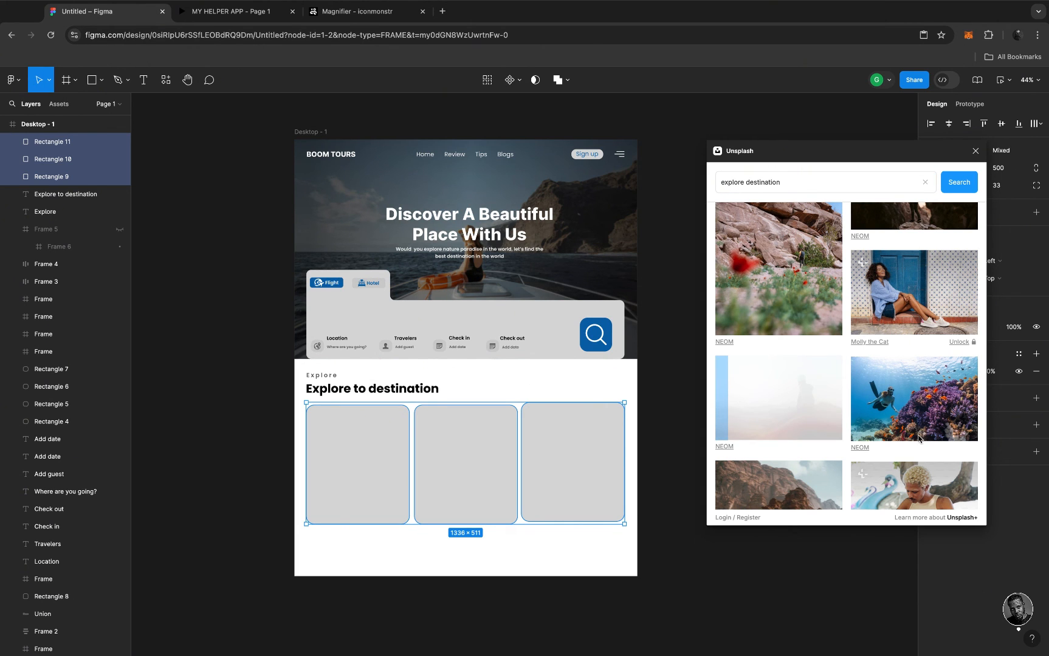
Replace the middle card's image with the photo of a scuba diver beside a purple coral reef
scroll(918, 439, down, 2)
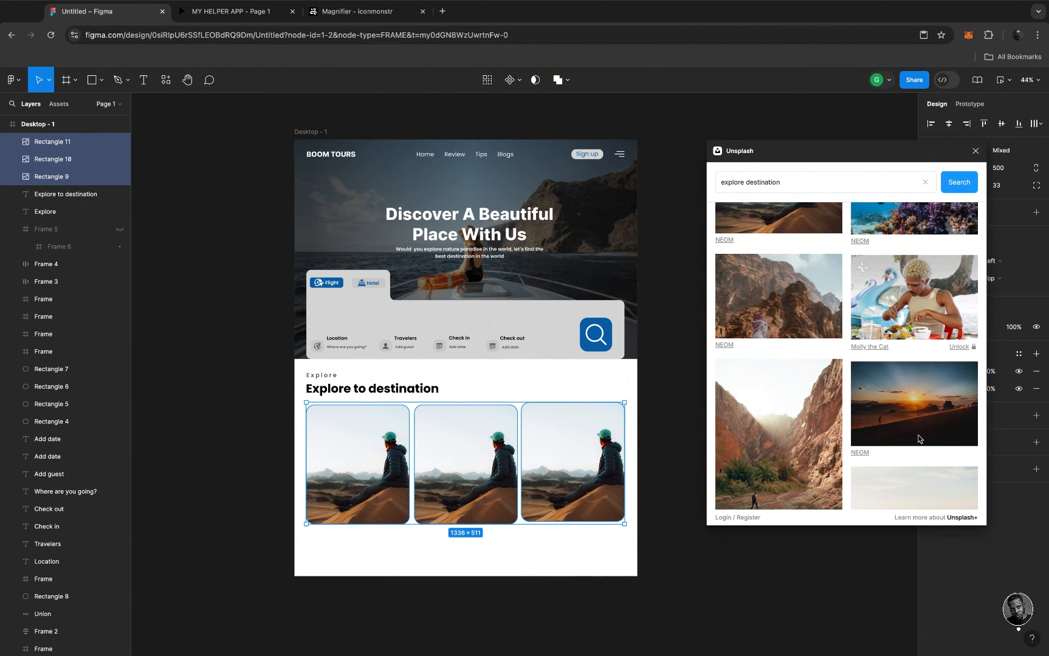
click(459, 558)
click(458, 477)
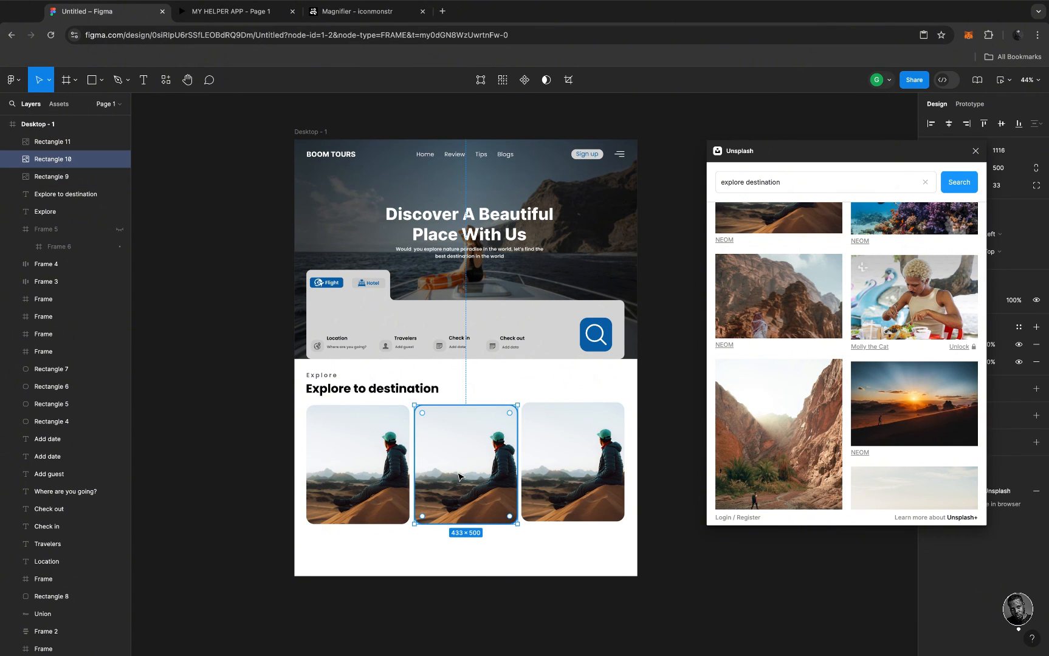
scroll(905, 298, up, 2)
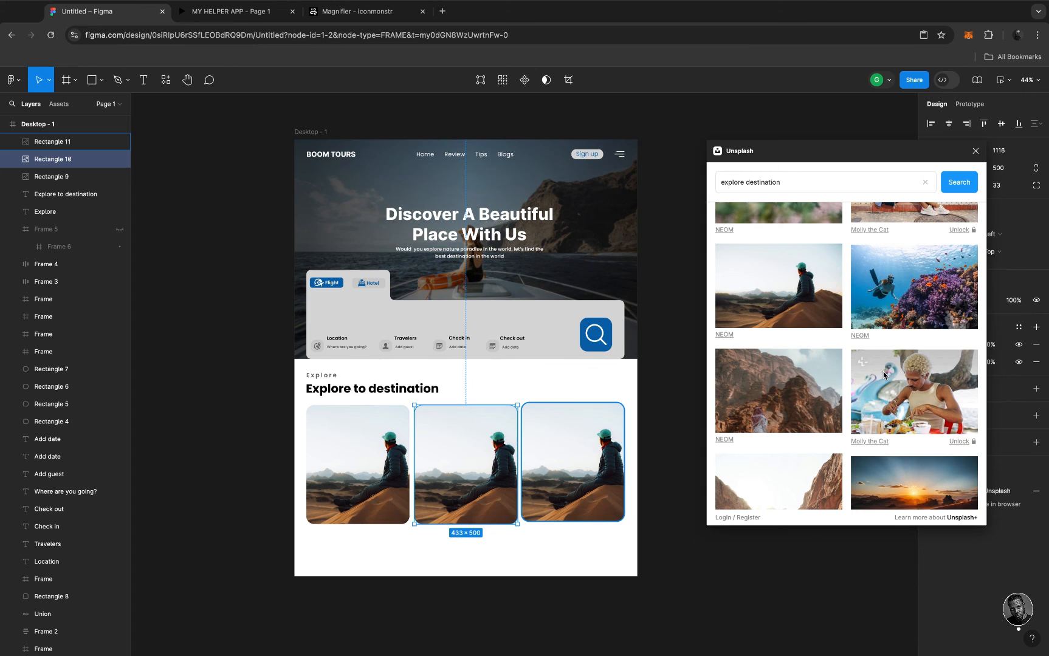
click(905, 297)
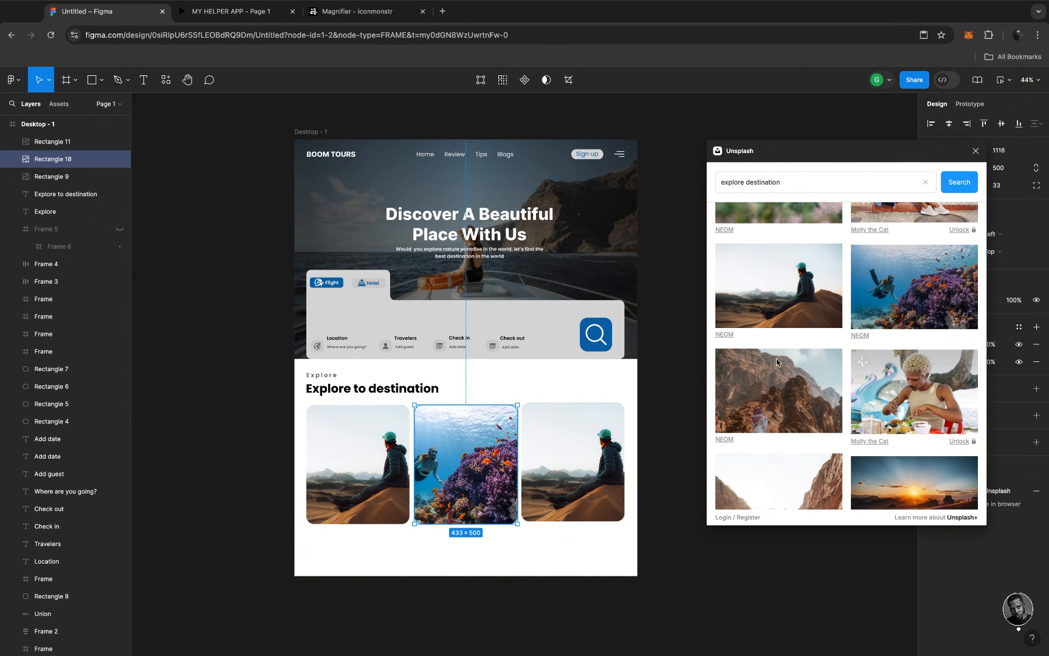
Select the third destination card and search Unsplash for "Dubia"
click(576, 460)
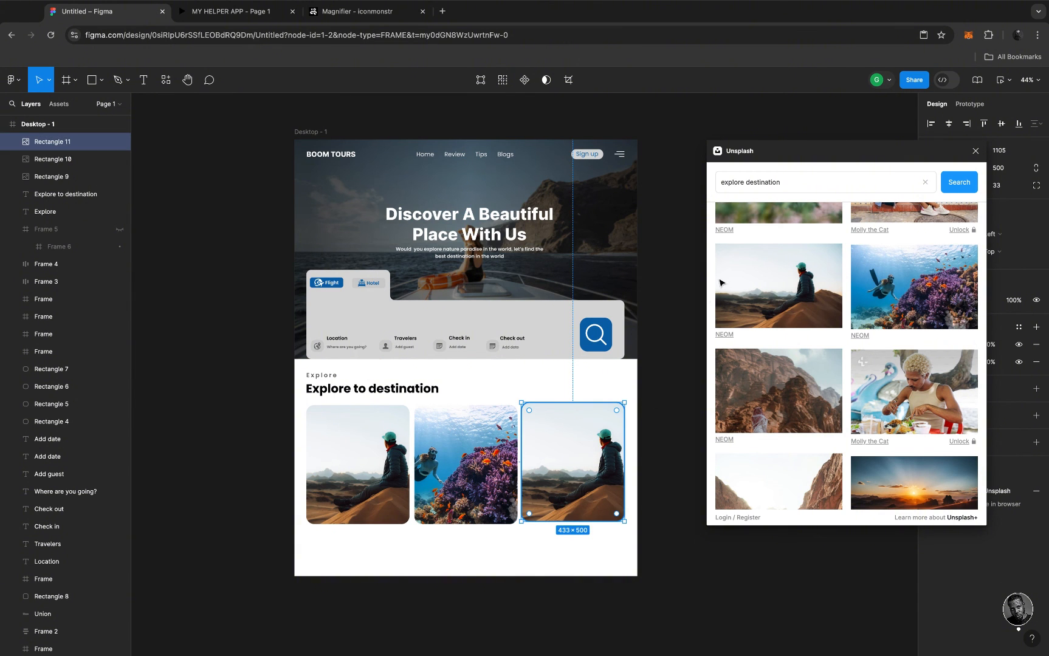
click(783, 182)
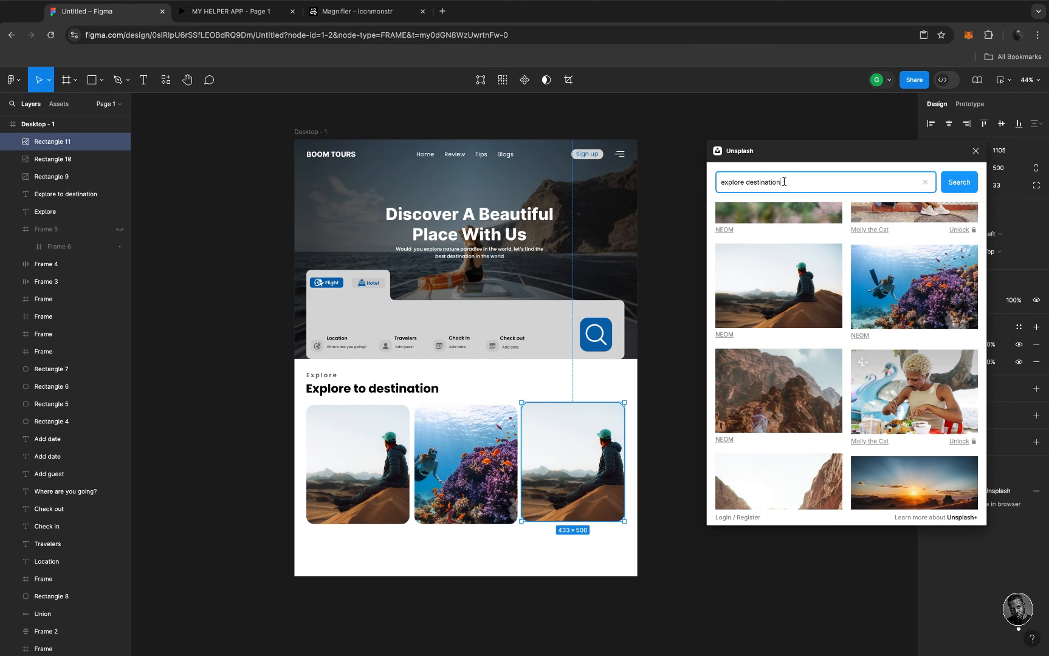
key(super+a)
text(D)
key(Return)
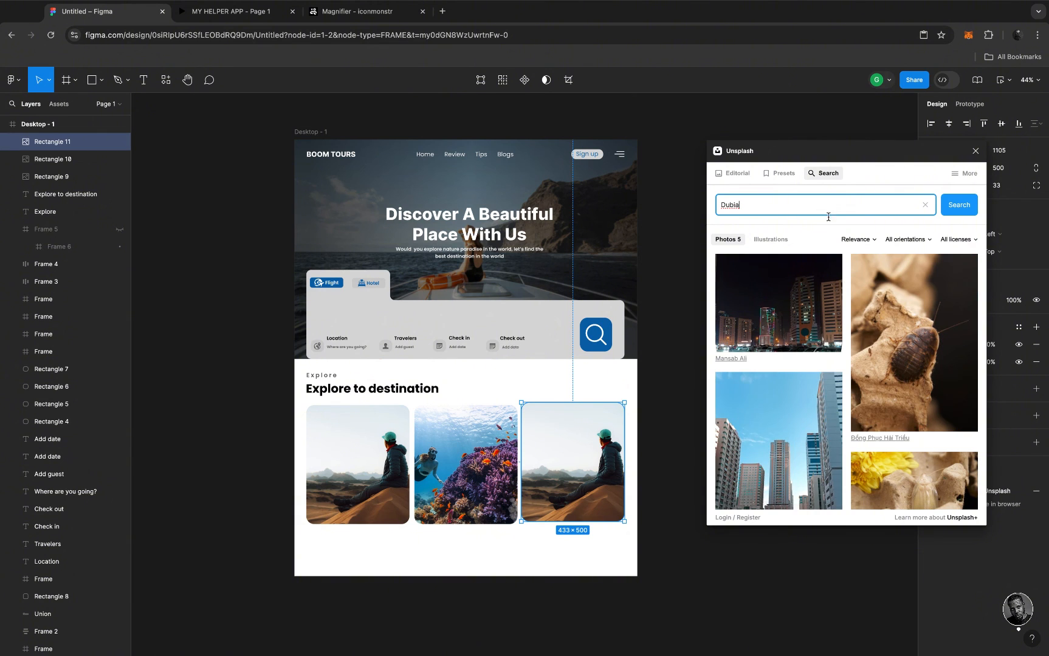
Fill the third card with the daytime photo of high-rise towers against a blue sky, and close the Unsplash plugin
scroll(806, 414, down, 5)
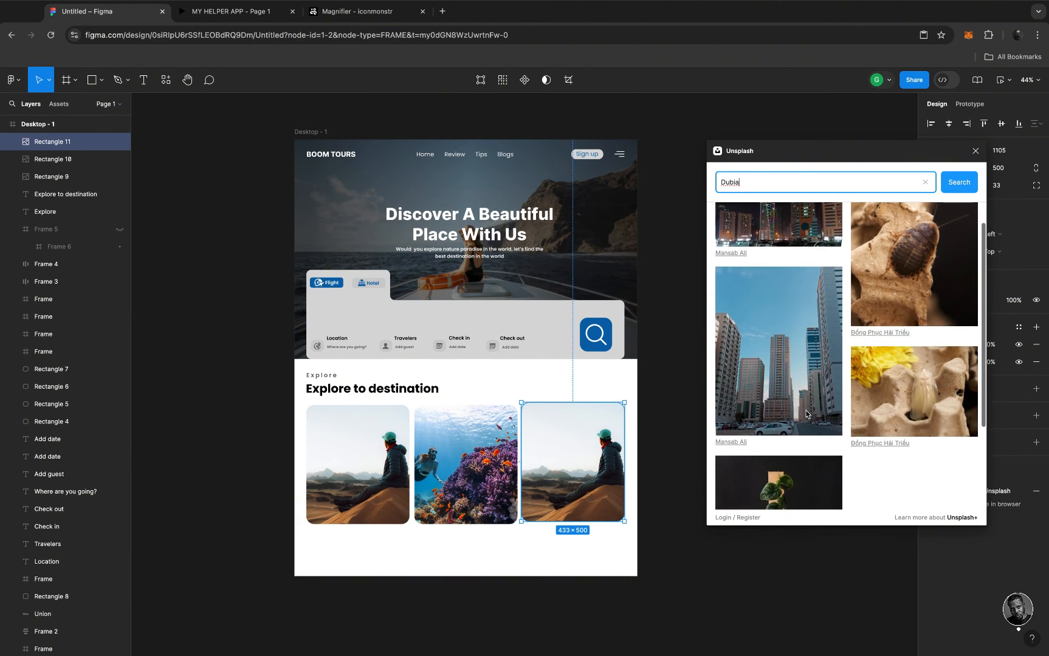
scroll(806, 415, down, 3)
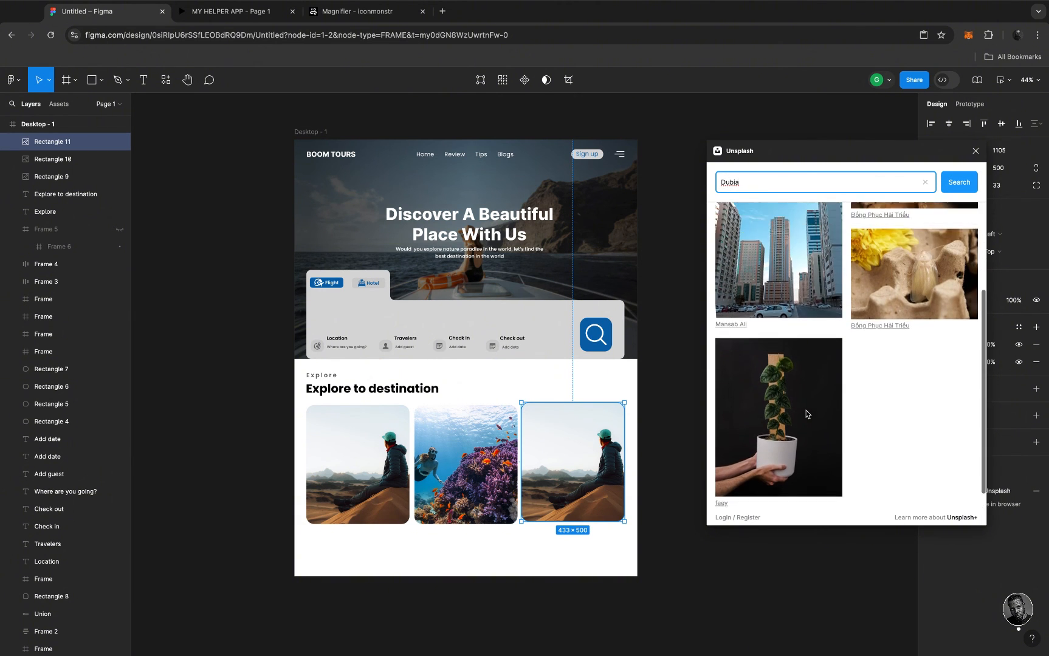
scroll(807, 414, up, 8)
scroll(806, 415, down, 3)
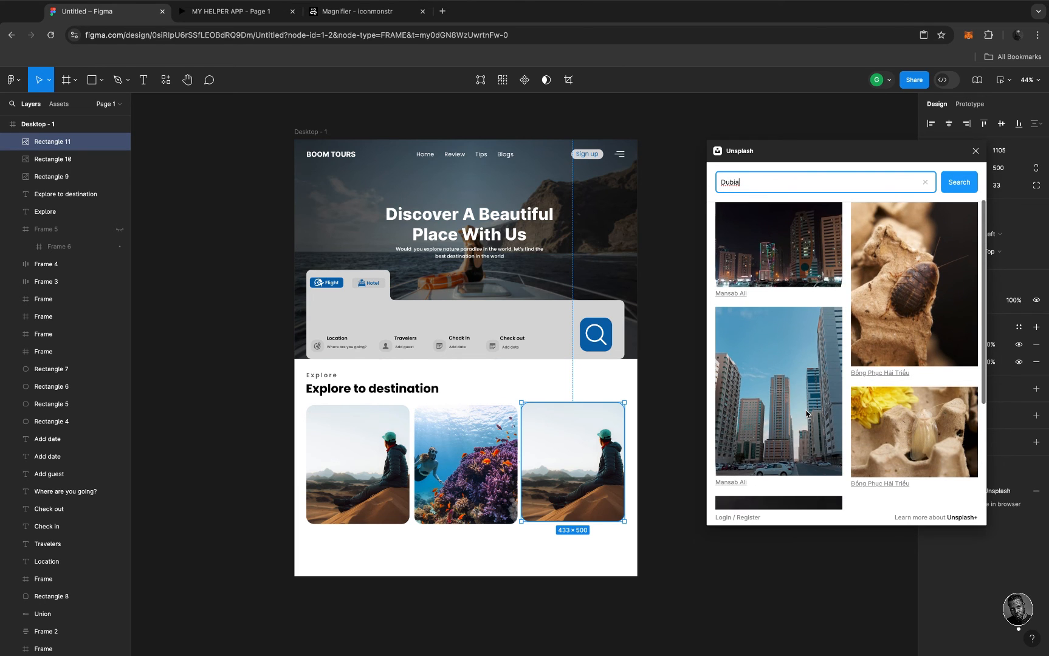
click(789, 406)
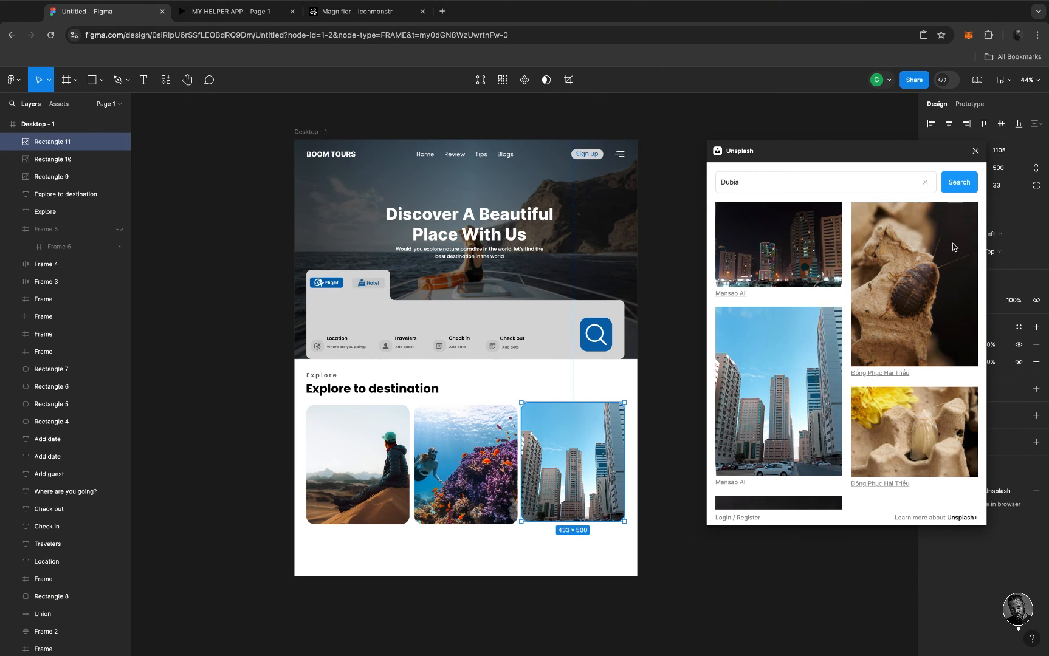
click(975, 152)
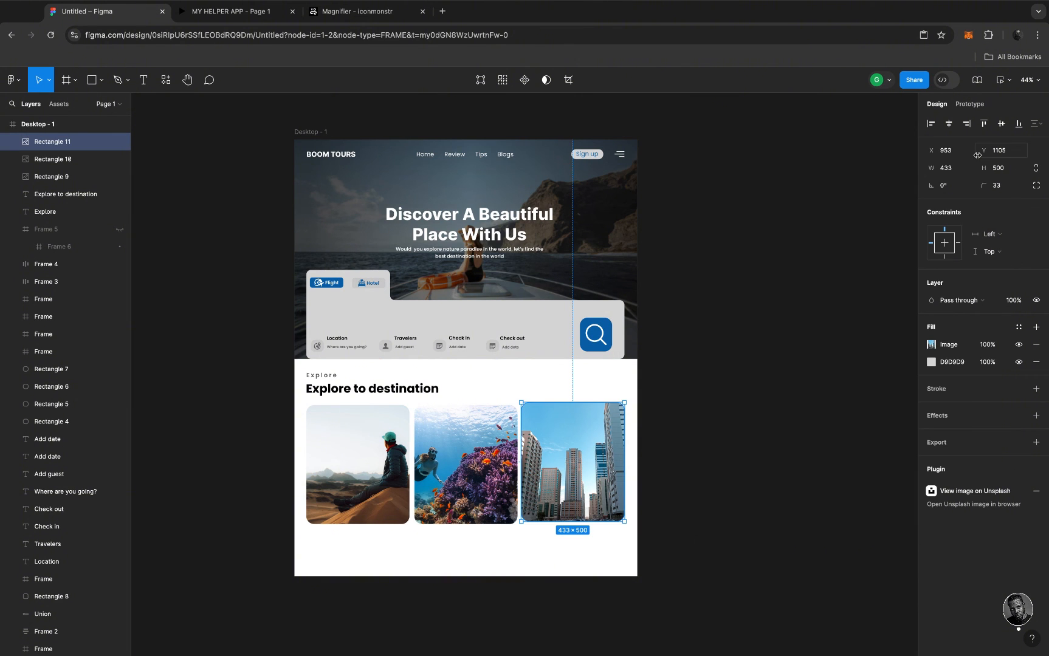
click(236, 437)
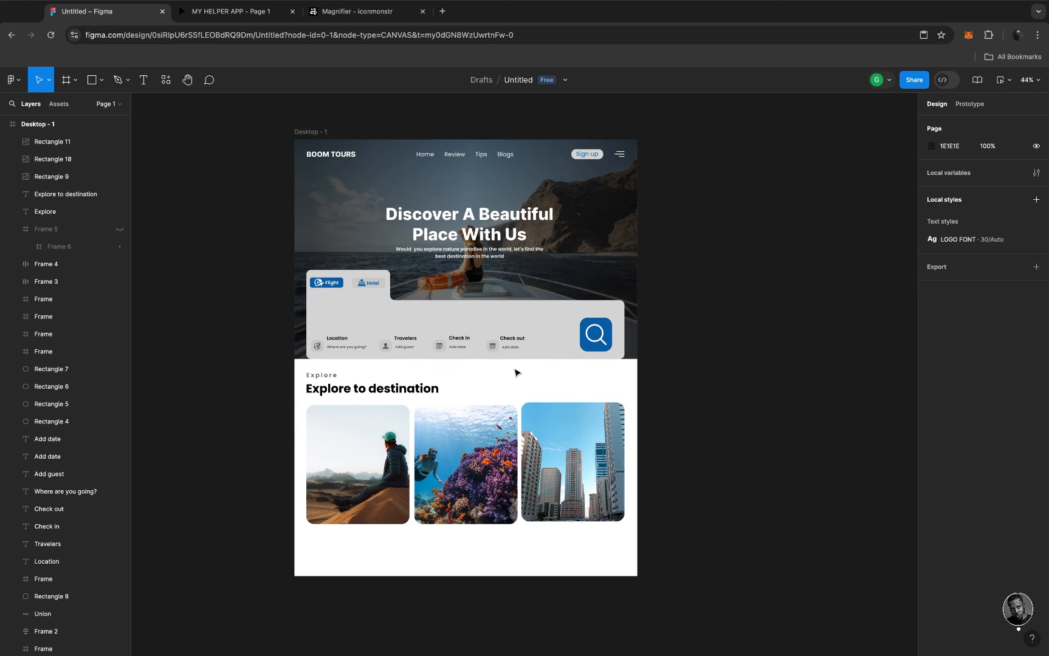
Draw a 434 × 121 caption rectangle over the lower edge of the first card at X 49, Y 1586
click(547, 430)
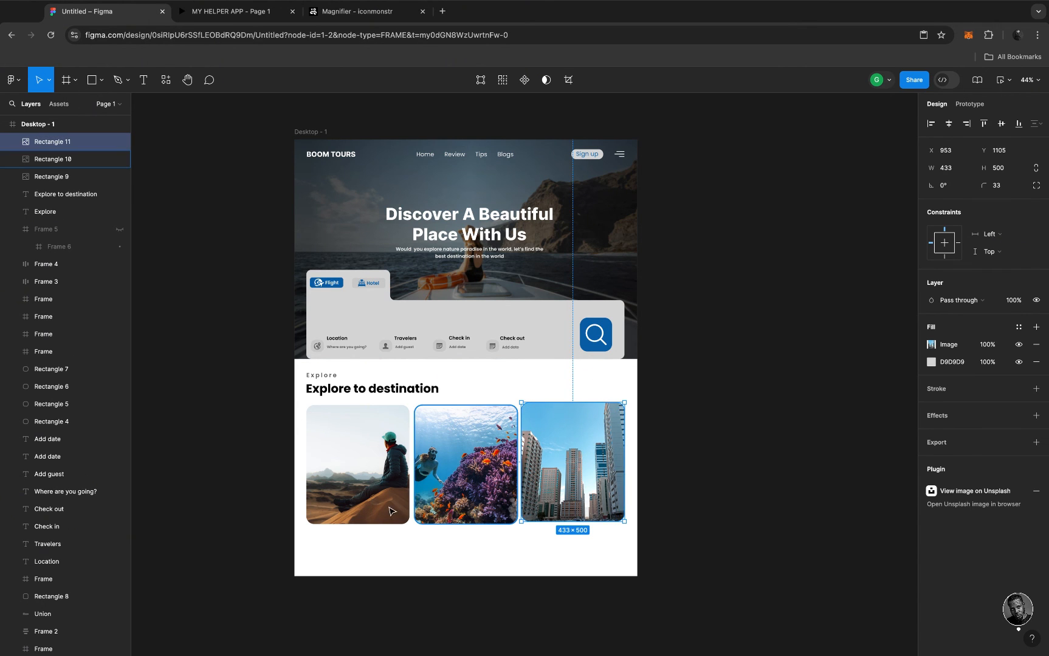
scroll(383, 515, up, 3)
scroll(383, 517, up, 2)
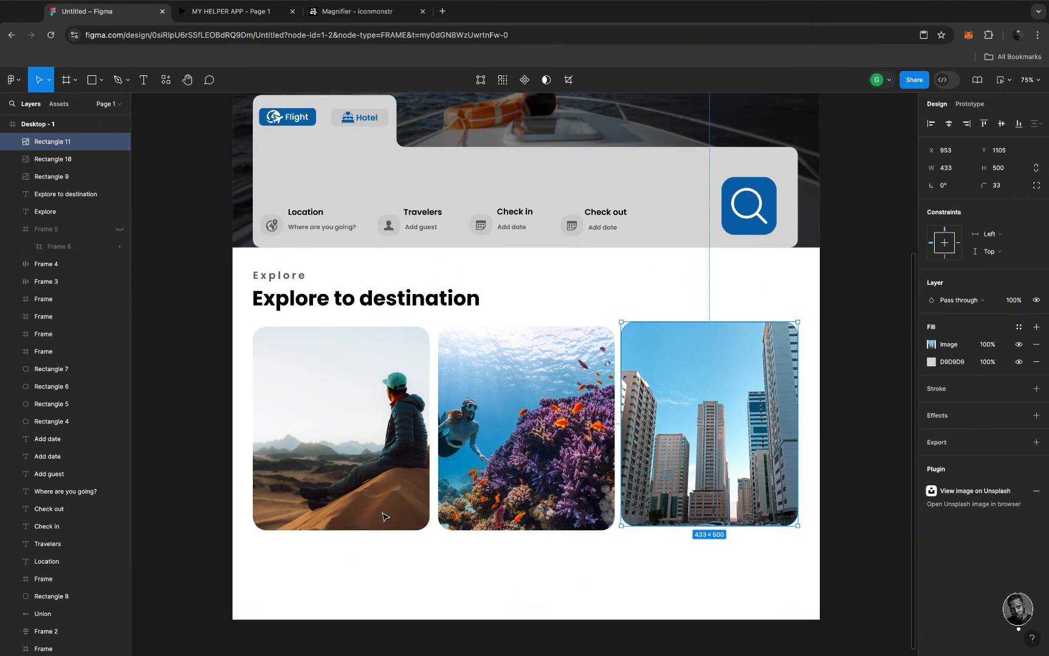
scroll(382, 516, down, 2)
key(r)
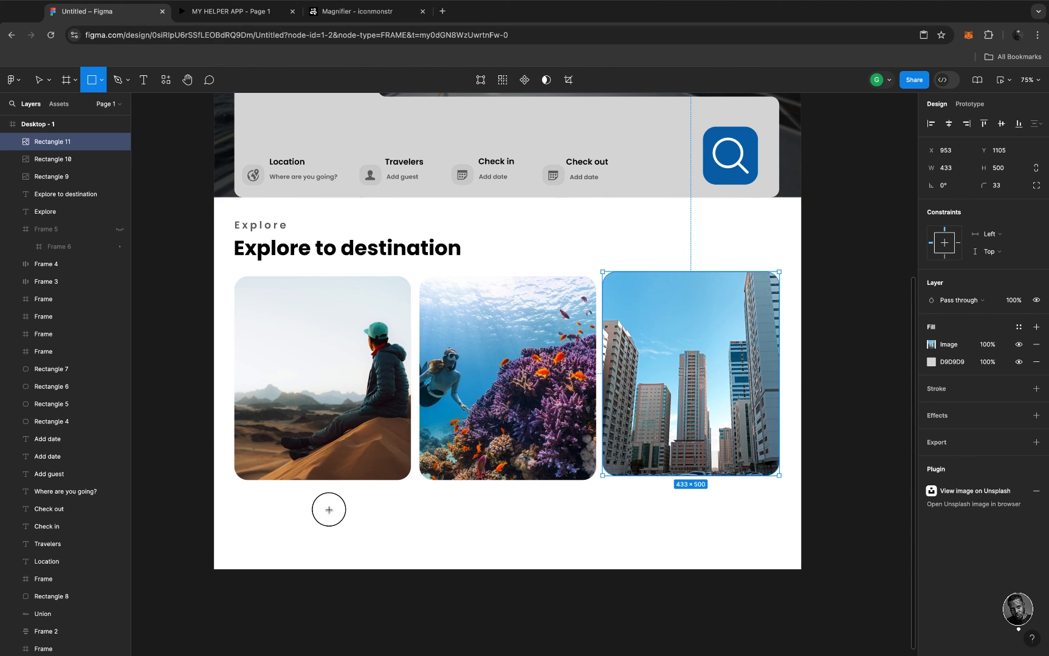
drag(351, 512, 409, 518)
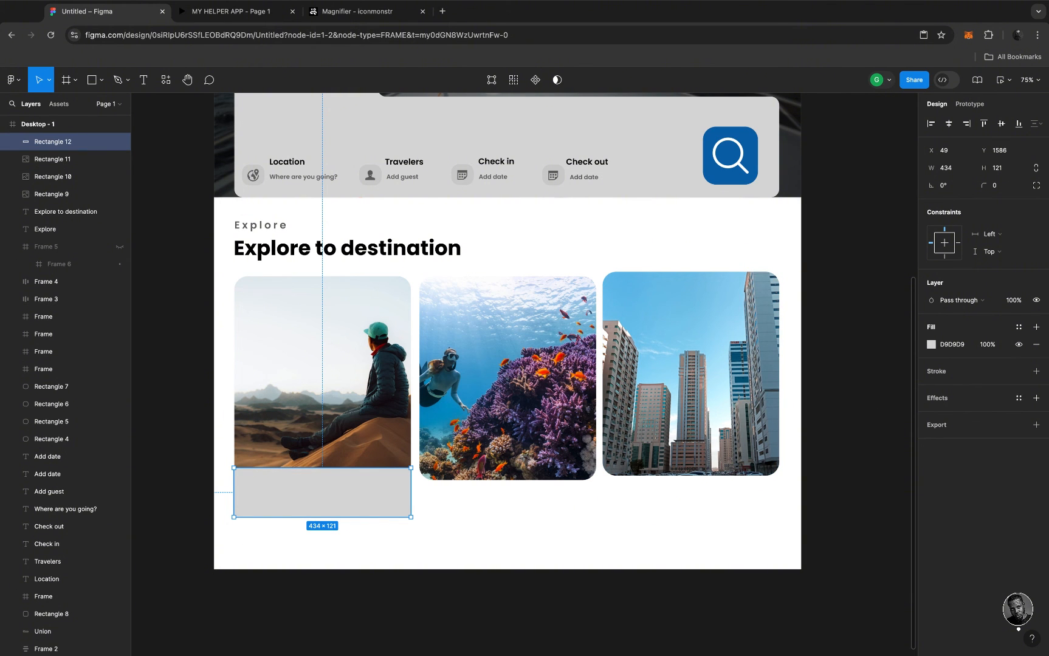
Change the caption rectangle's fill to the light gray ECEAEA
click(930, 344)
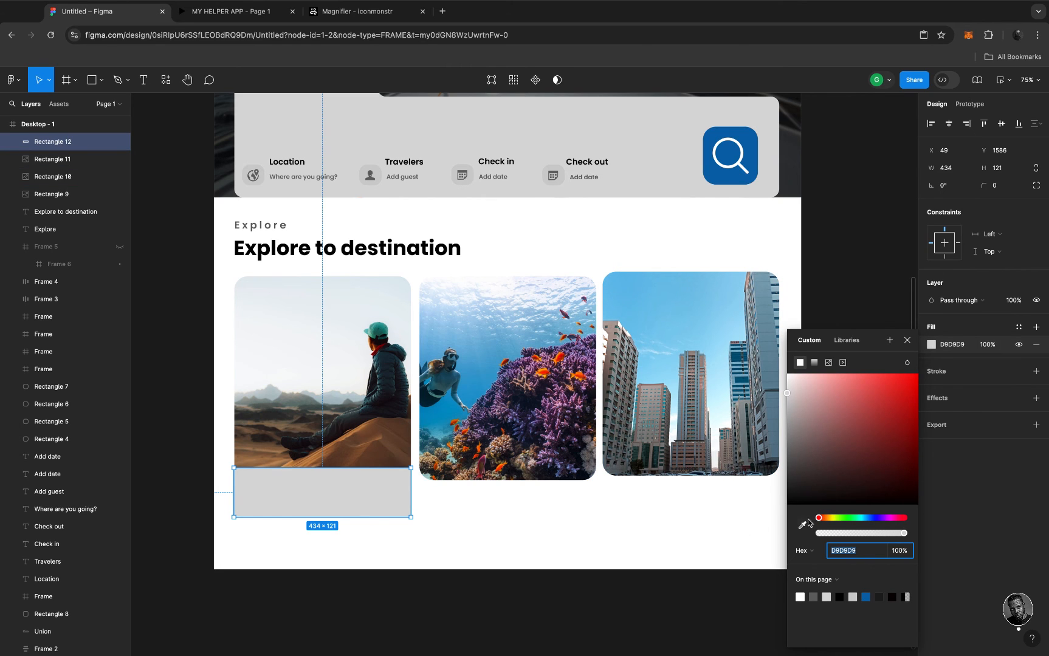
click(828, 597)
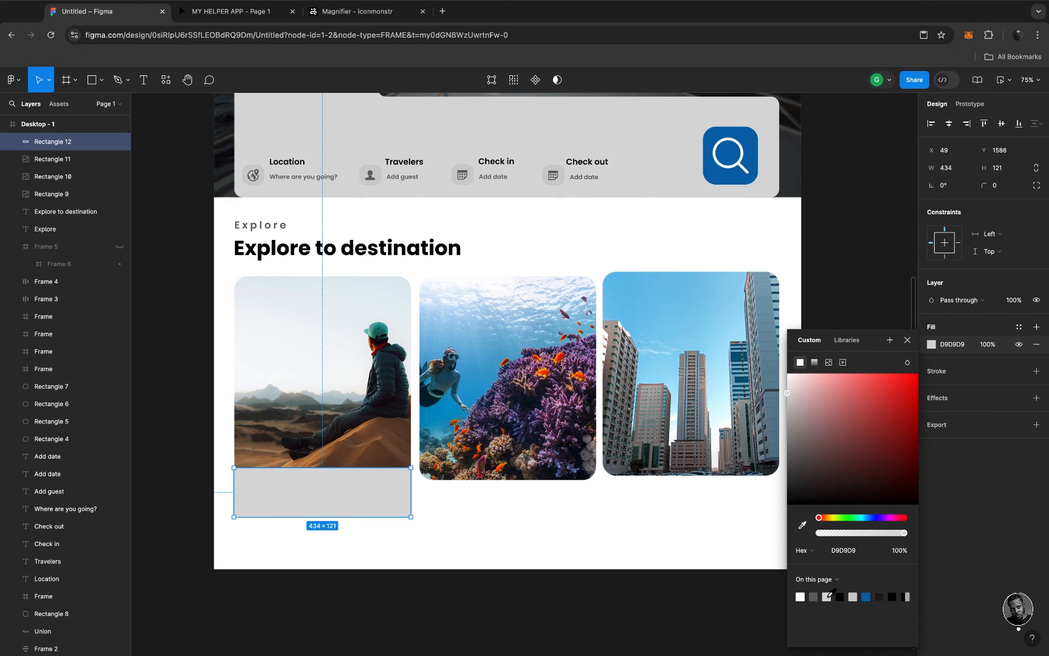
click(802, 527)
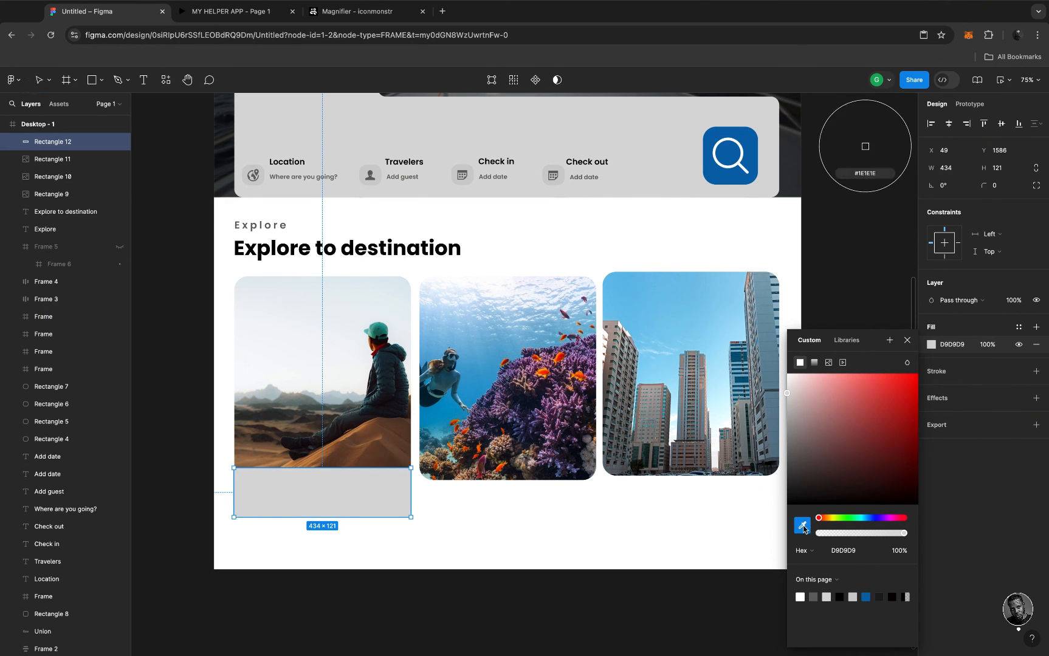
click(263, 175)
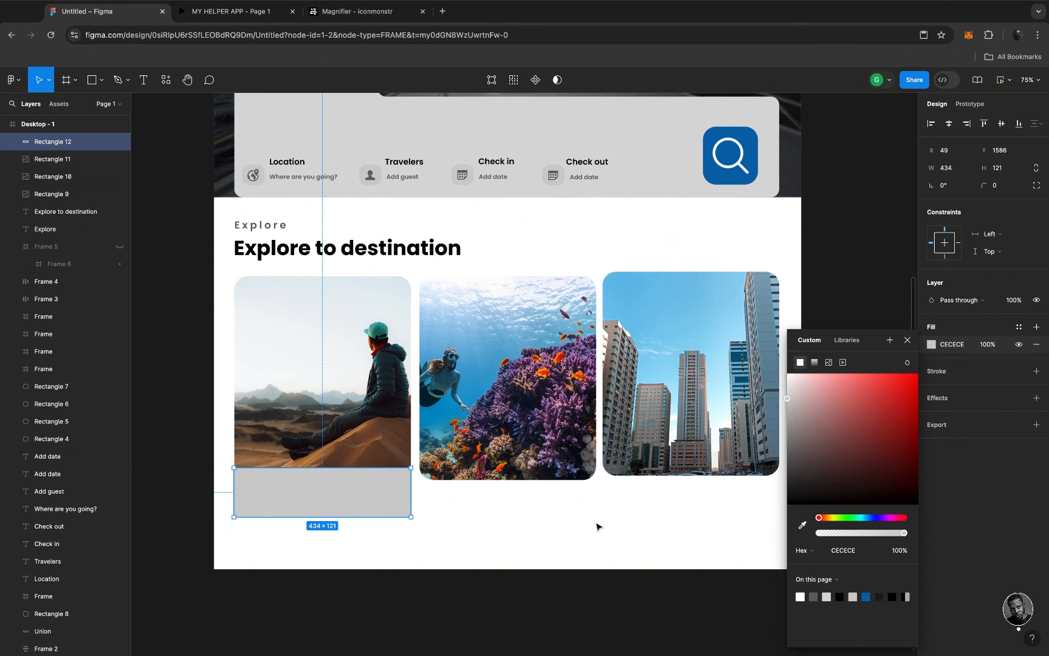
drag(790, 399, 788, 383)
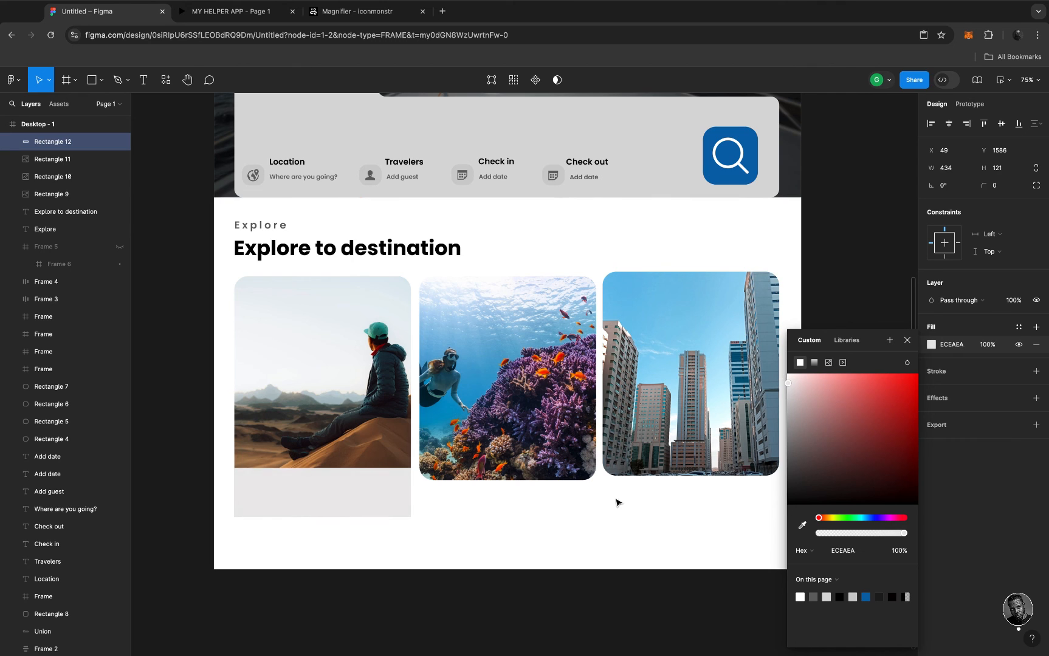
click(559, 512)
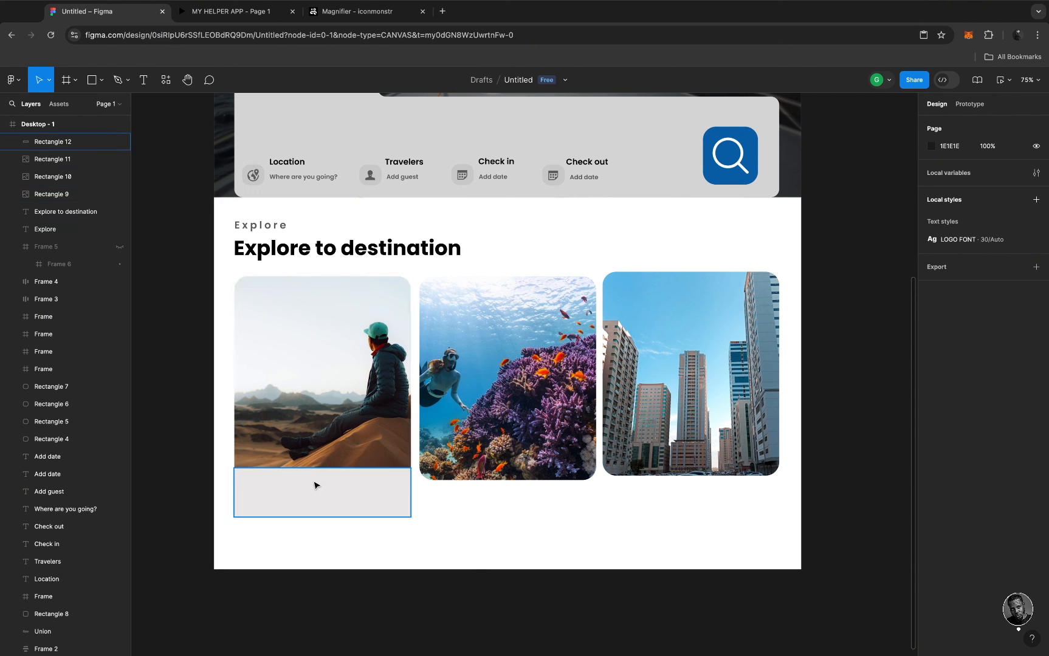
Add the text "Desert" on the light gray caption rectangle beneath the first card's photo
key(t)
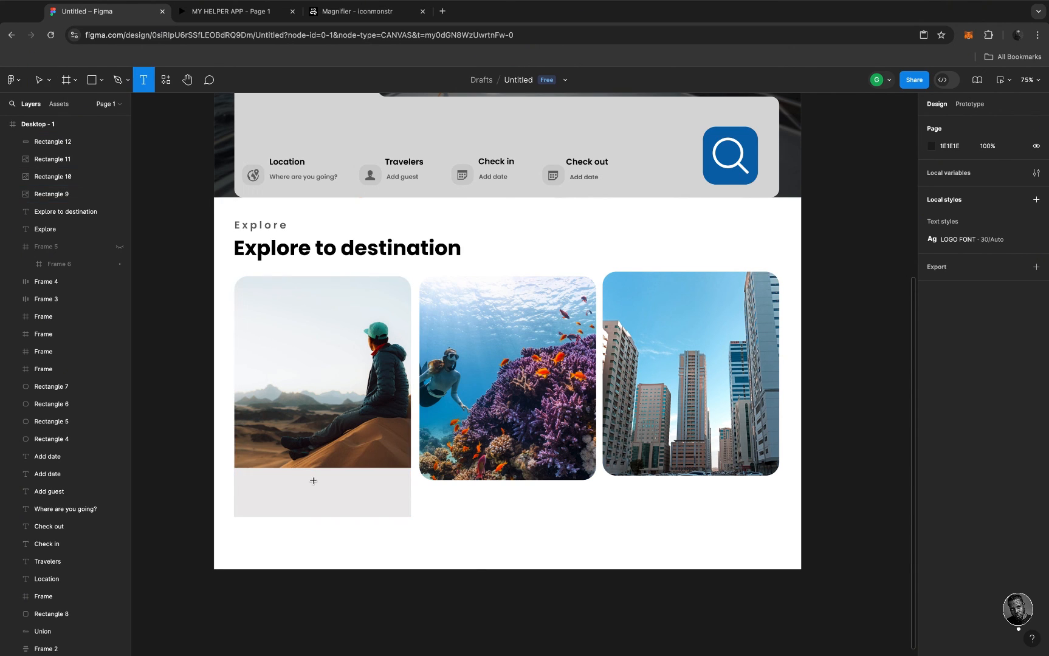
click(242, 478)
text(S)
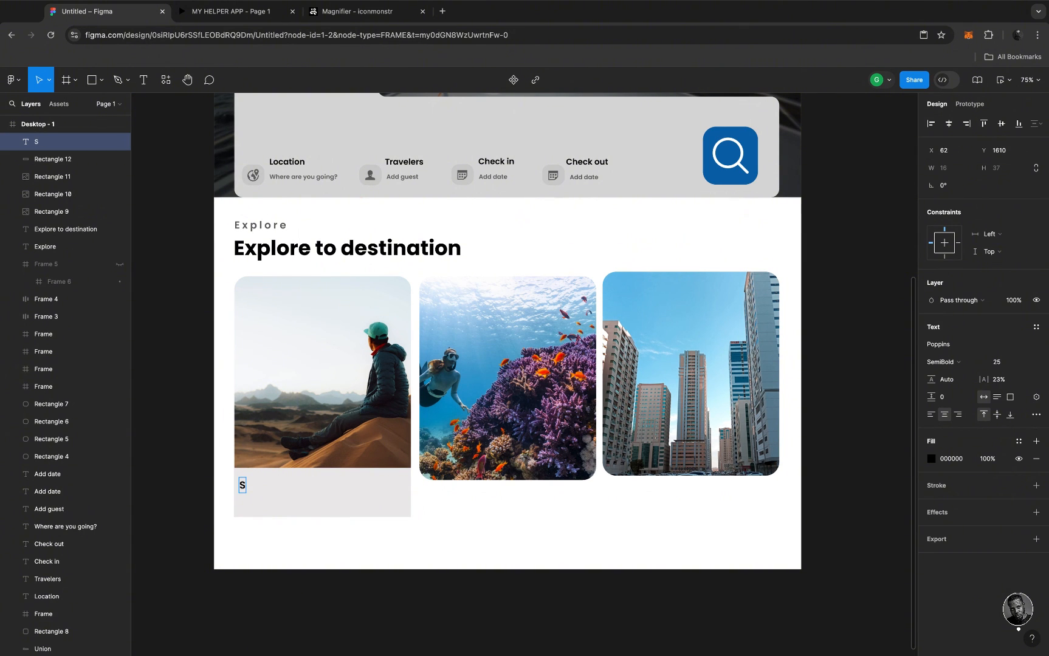
key(BackSpace)
text(de)
key(BackSpace)
key(BackSpace)
text(Desert)
Set the letter spacing of "Desert" to 0% and move it to the caption's upper-left corner at X 65, Y 1589
key(super+a)
scroll(258, 504, up, 5)
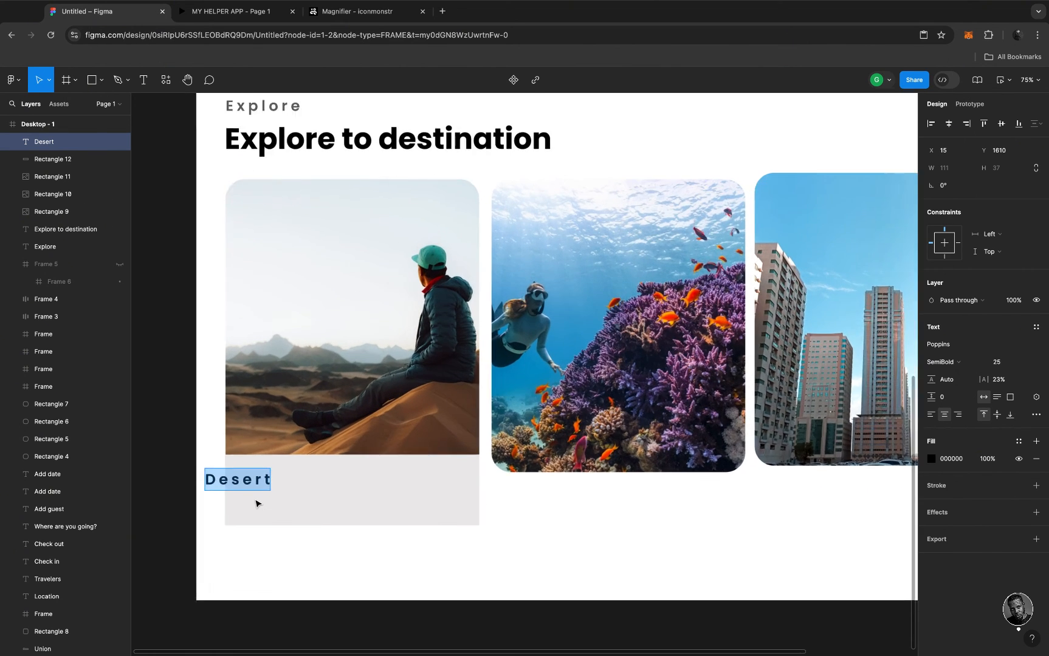
scroll(255, 504, up, 5)
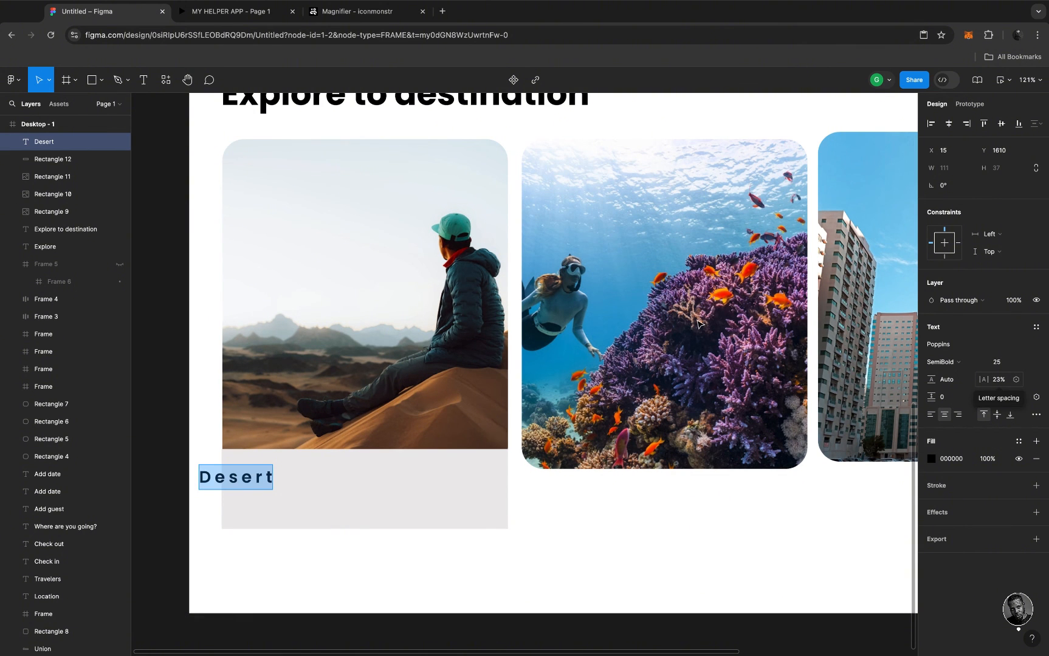
scroll(697, 324, up, 5)
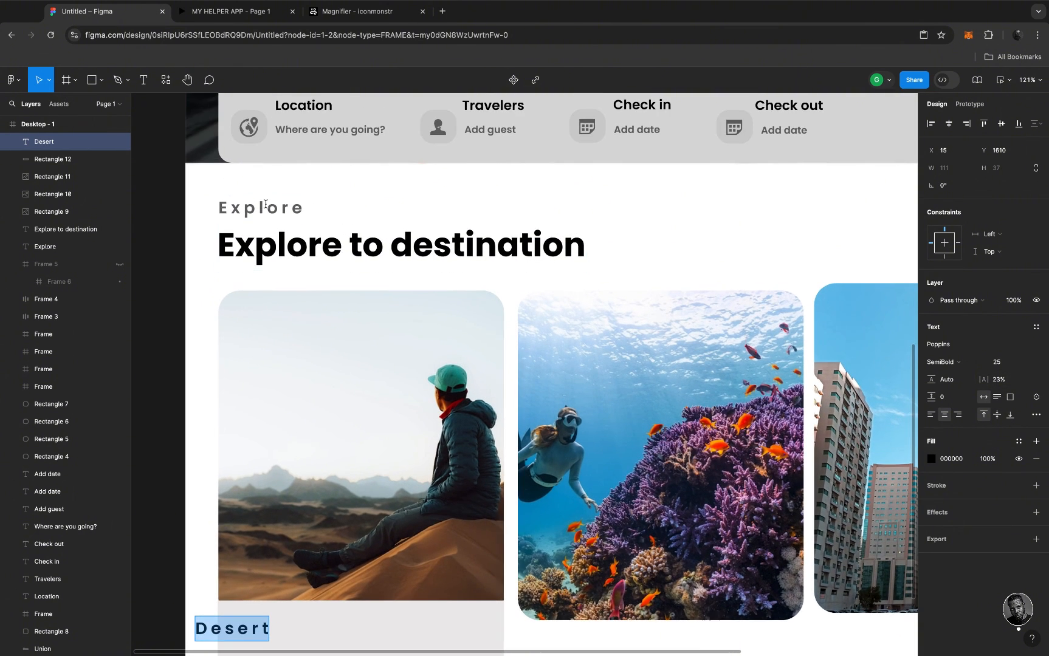
scroll(358, 482, down, 5)
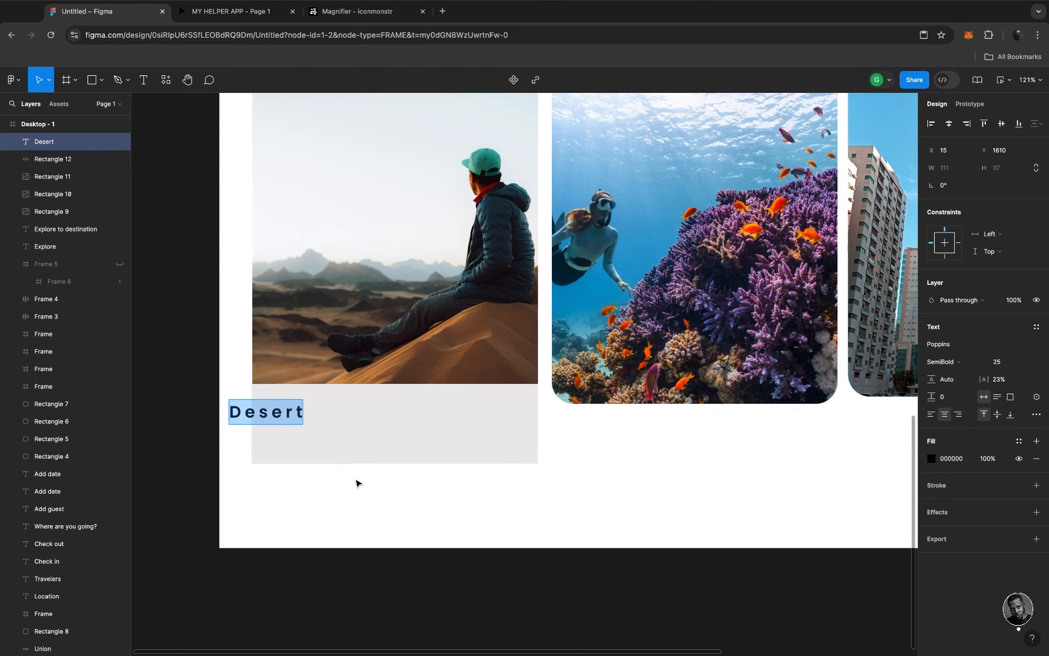
click(1002, 381)
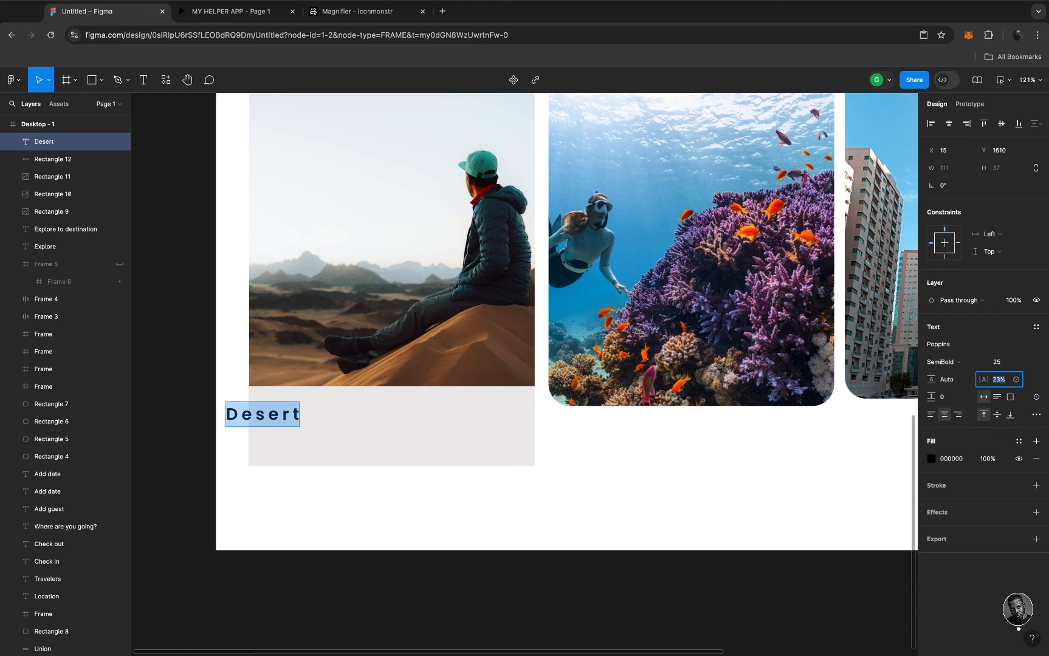
text(0)
key(Return)
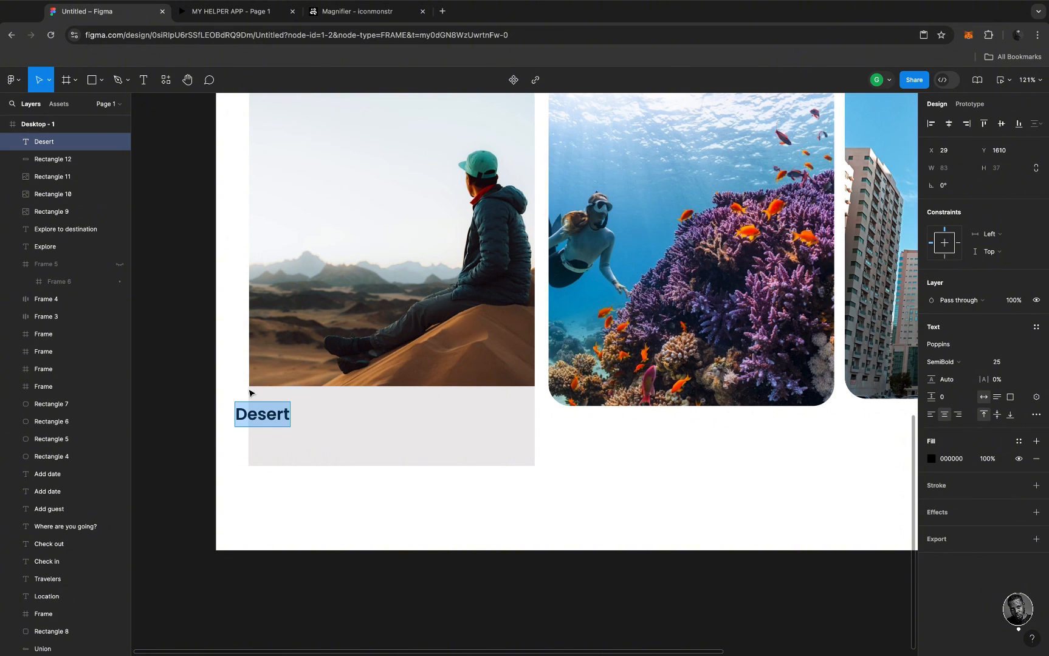
key(Escape)
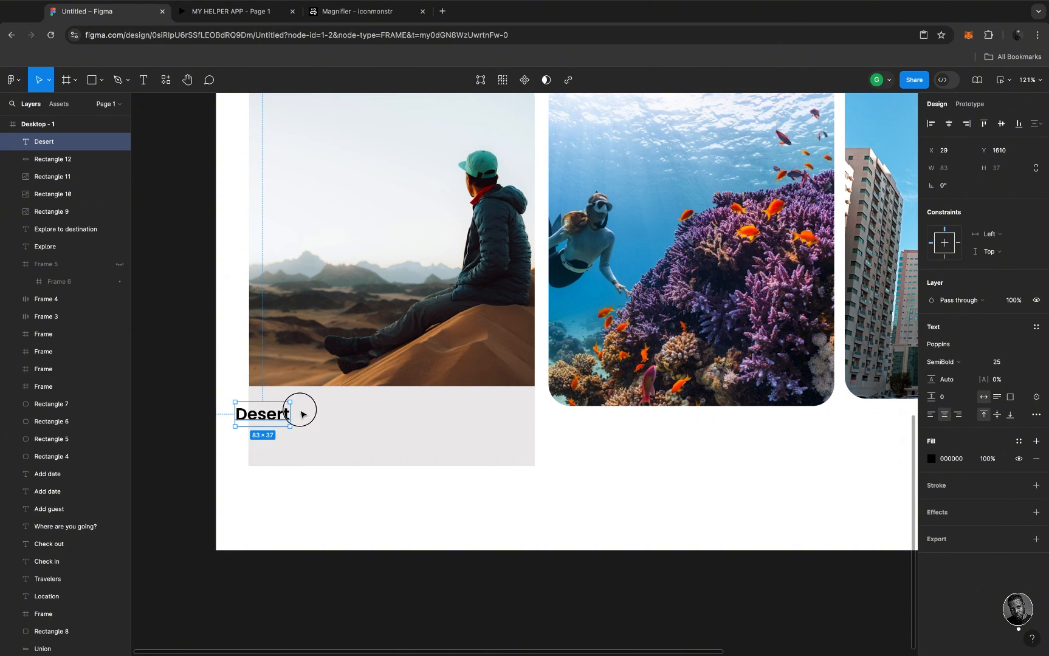
drag(296, 415, 299, 411)
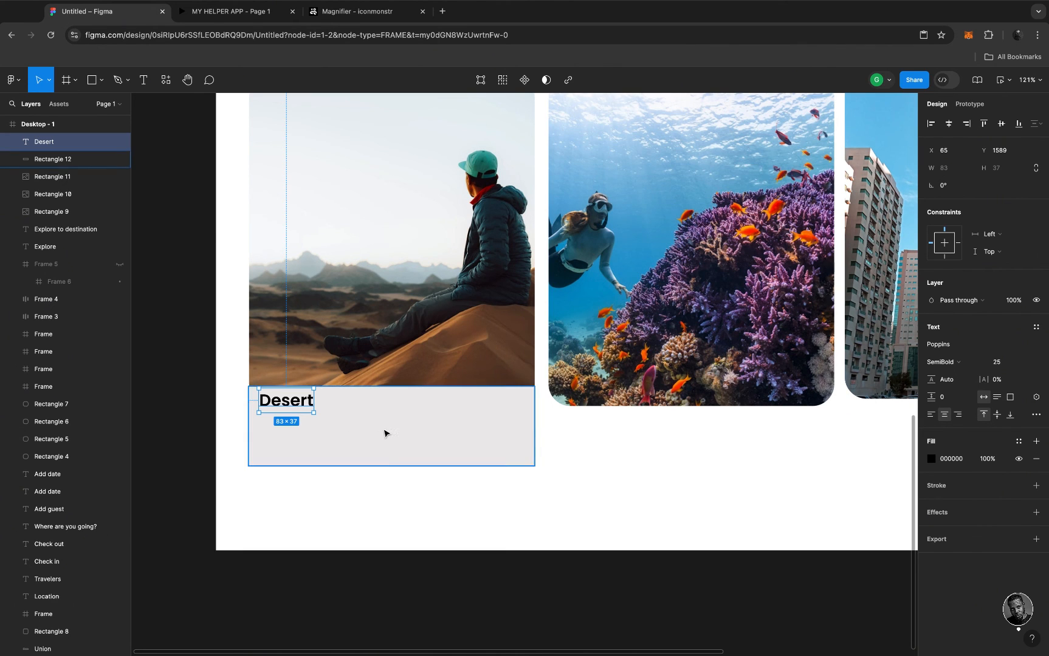
Duplicate the Location globe icon from the booking bar and place the copy below "Desert" at X 54, Y 1632
scroll(385, 433, down, 5)
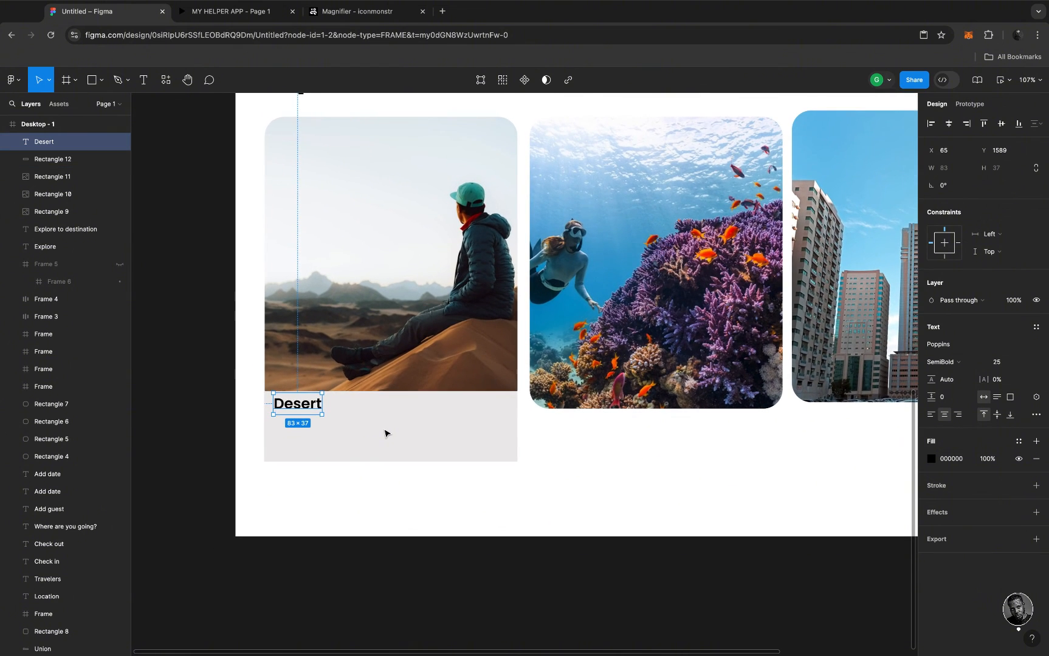
scroll(385, 433, down, 2)
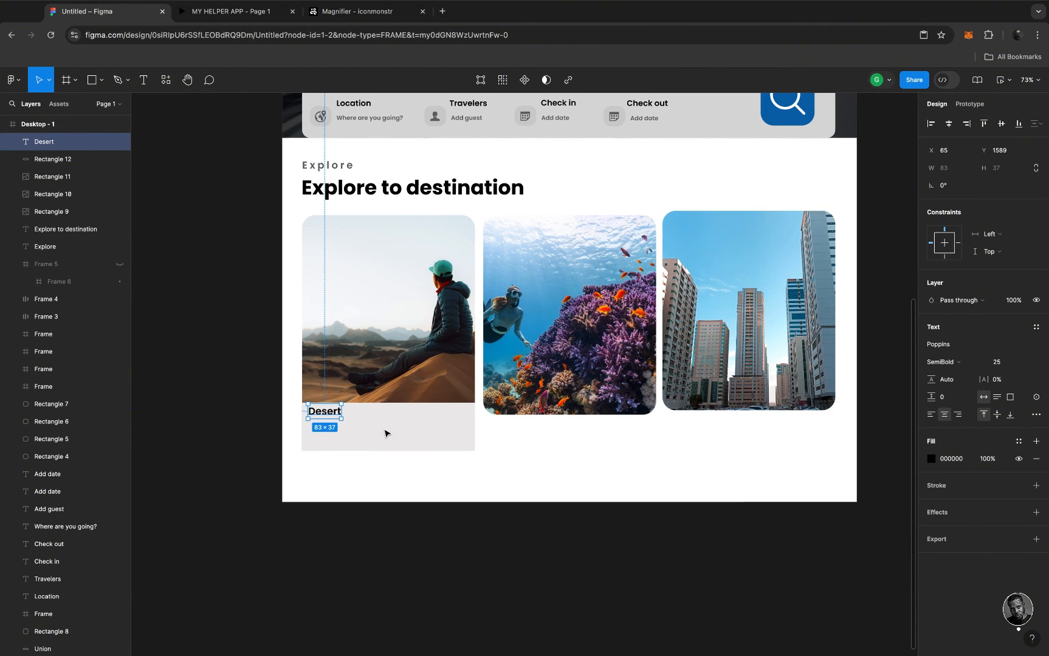
scroll(385, 433, up, 2)
scroll(385, 433, right, 2)
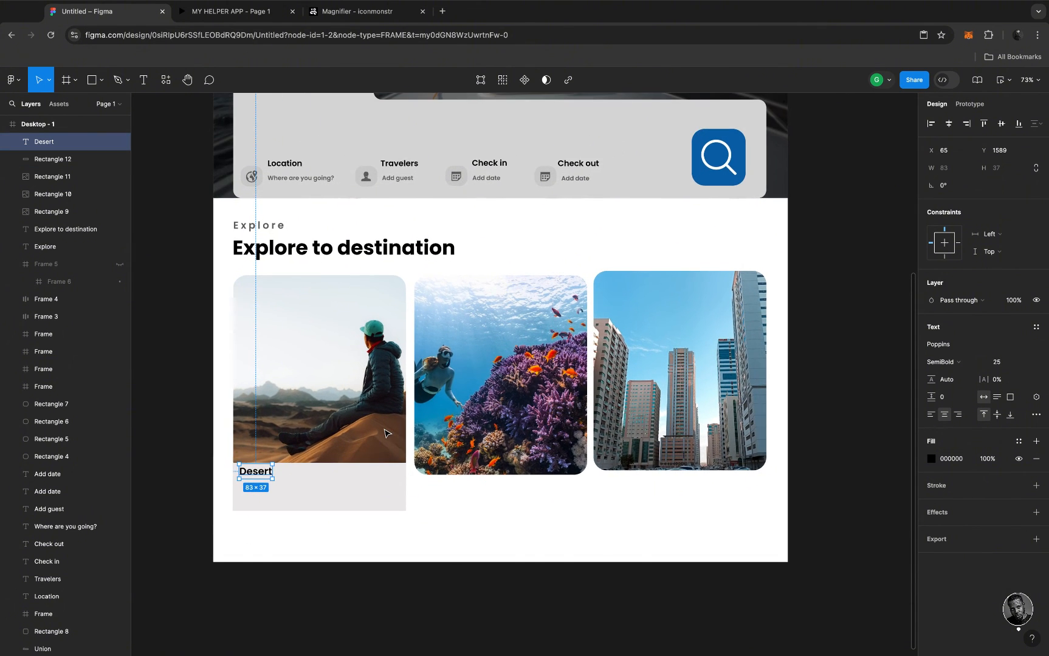
scroll(385, 434, down, 1)
scroll(385, 433, left, 1)
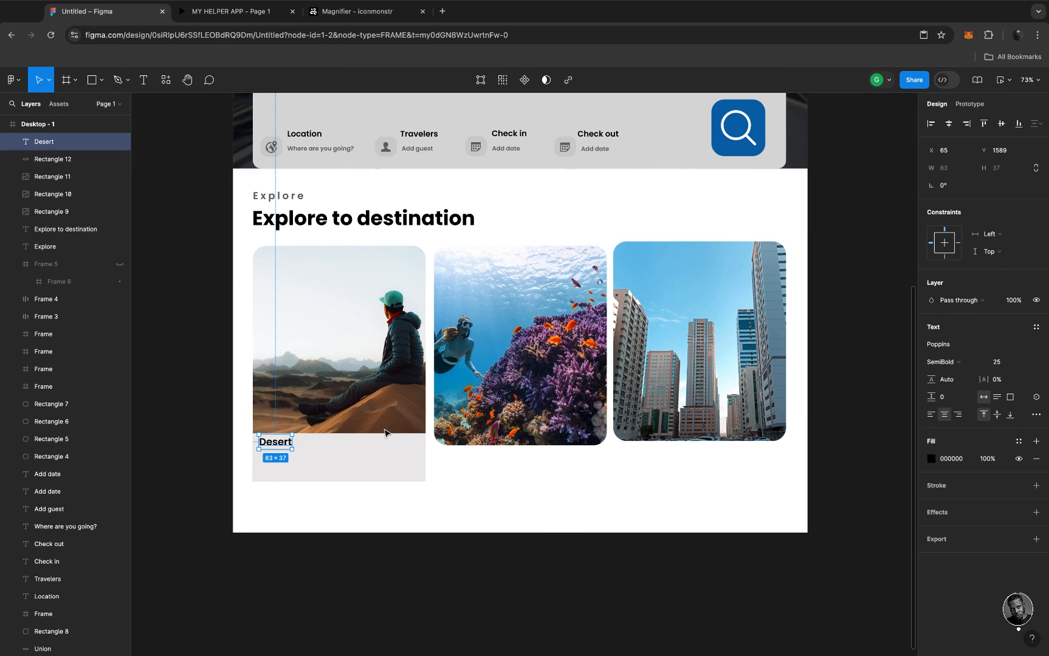
click(272, 147)
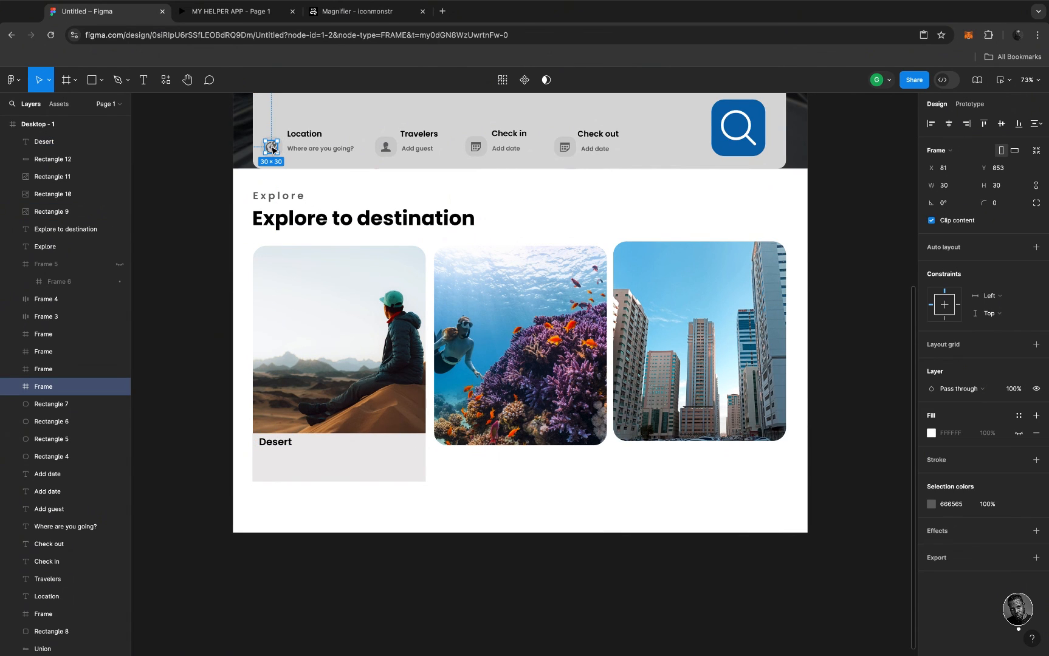
click(271, 460)
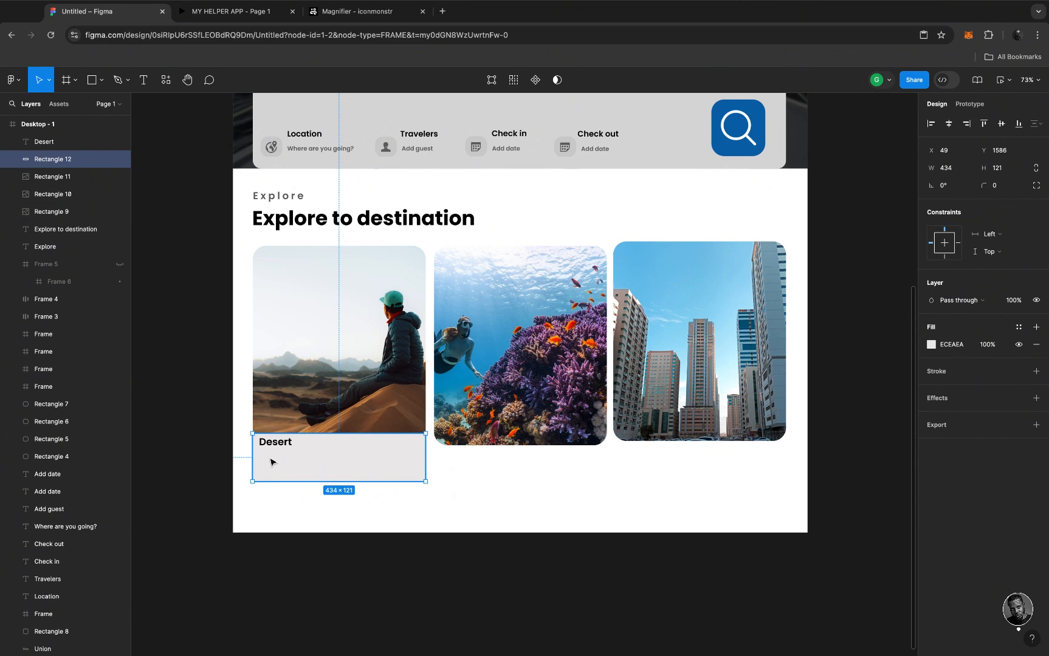
key(ctrl+v)
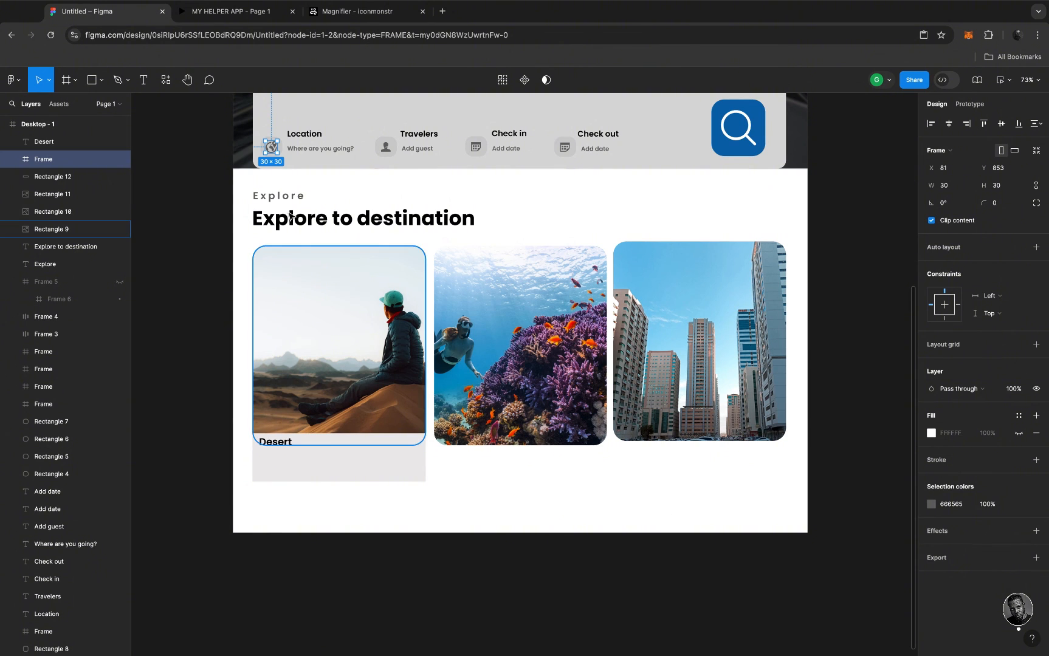
click(272, 148)
drag(272, 147, 262, 460)
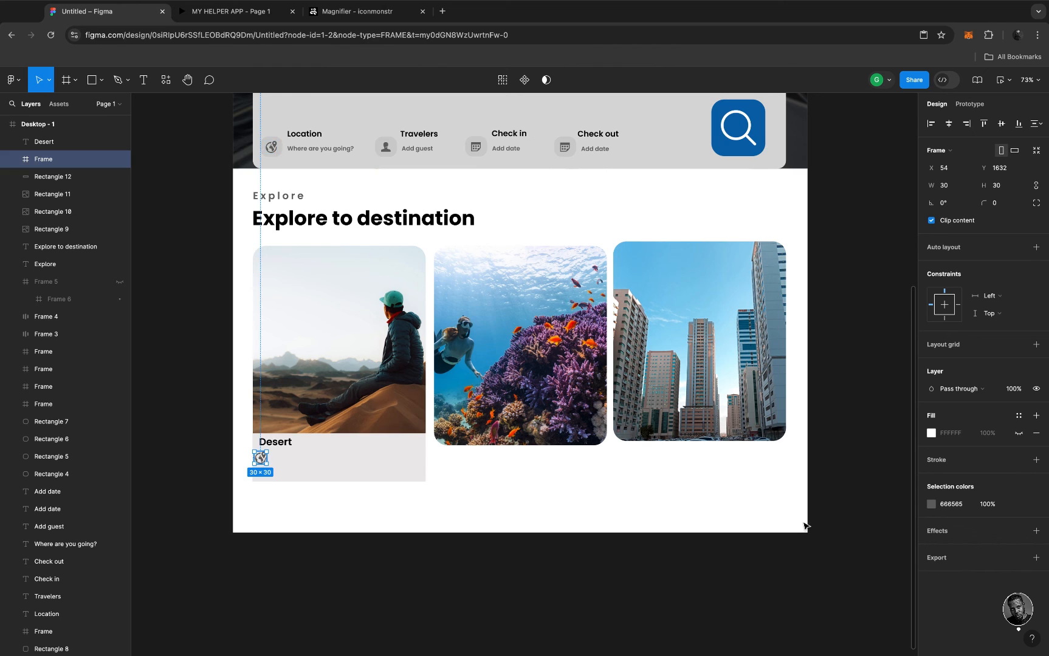
Recolor the copied globe icon on the first card's caption to red FD0000
click(930, 504)
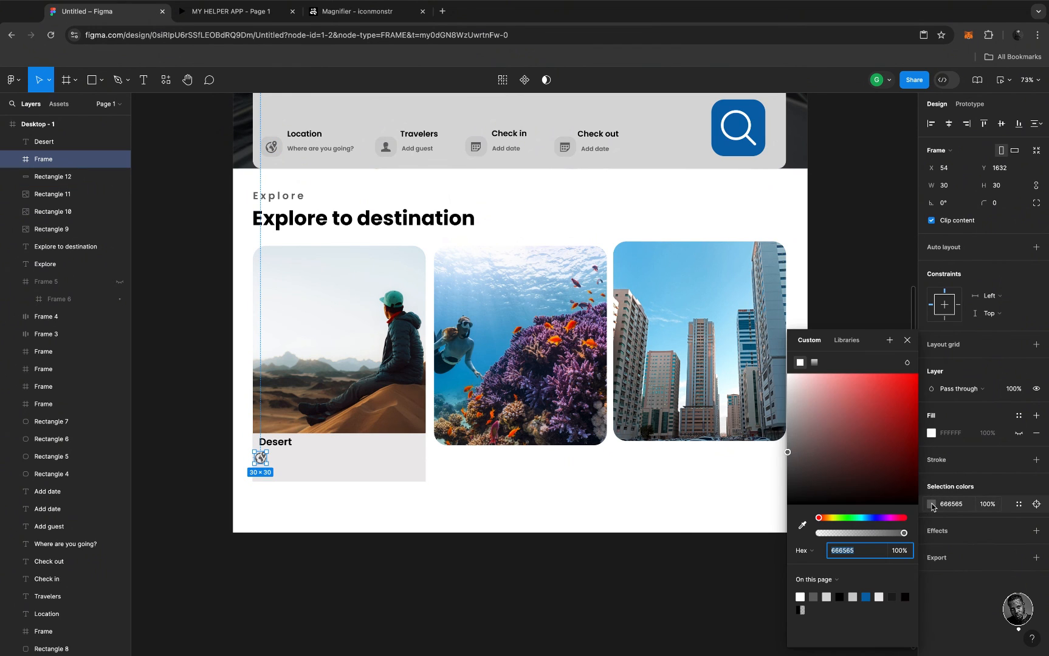
click(890, 549)
click(906, 409)
drag(925, 383, 925, 382)
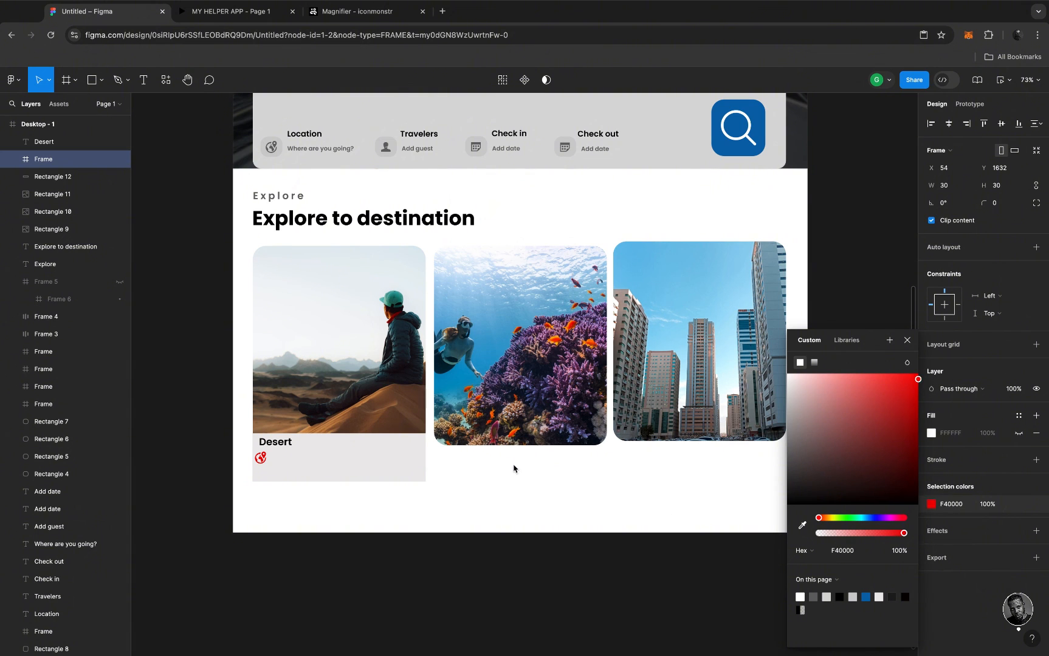
click(375, 469)
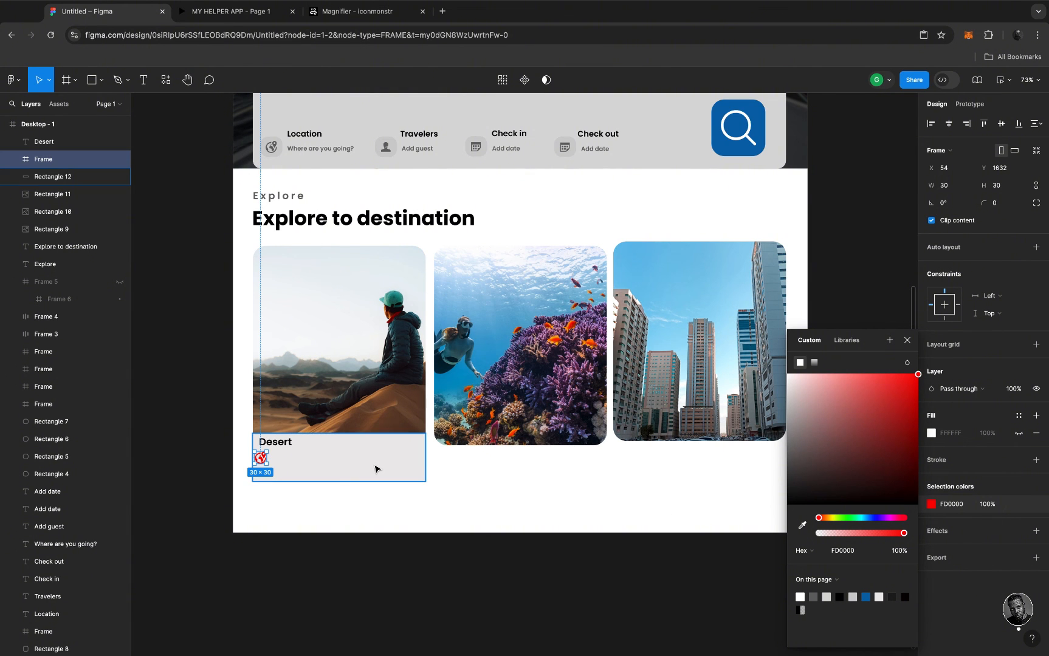
Add the text "Italy" beside the red globe icon and position it at X 92, Y 1626
scroll(375, 469, down, 5)
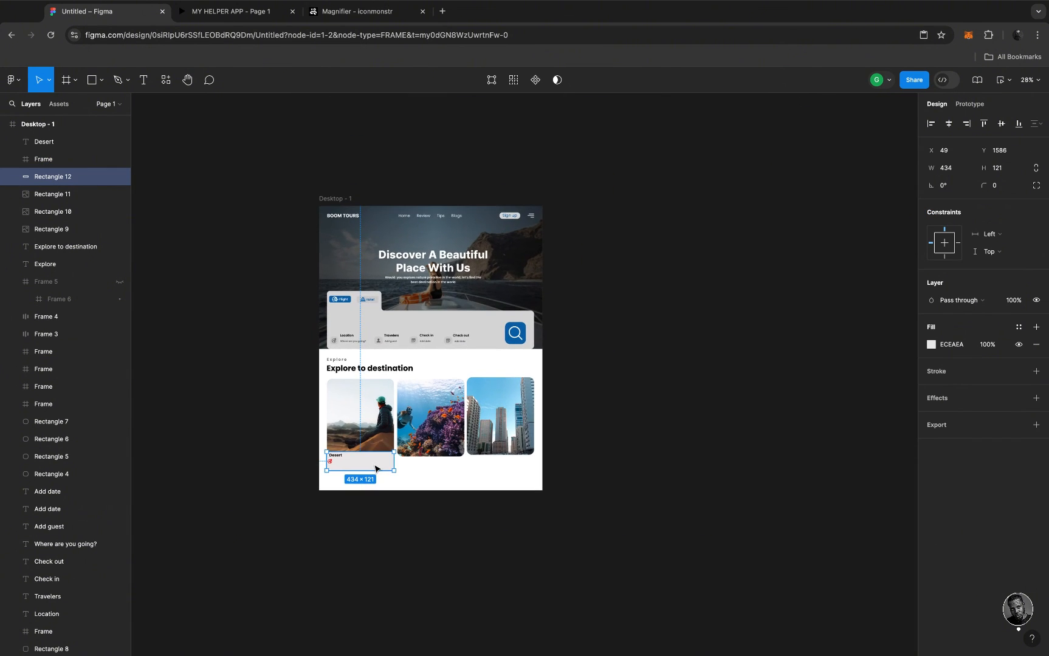
scroll(375, 469, up, 6)
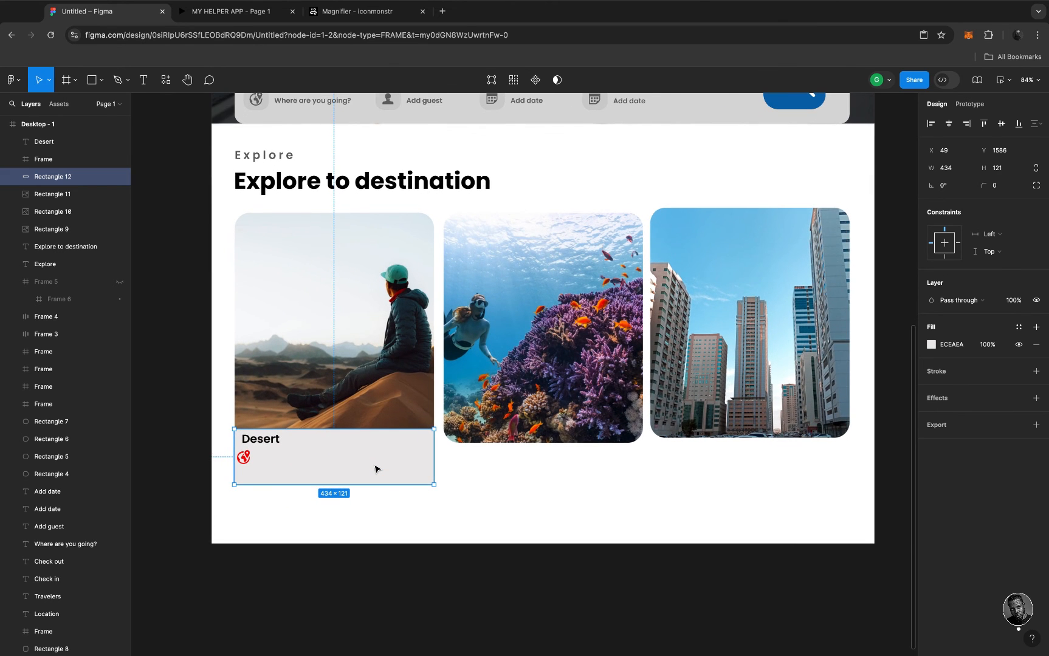
click(246, 457)
key(t)
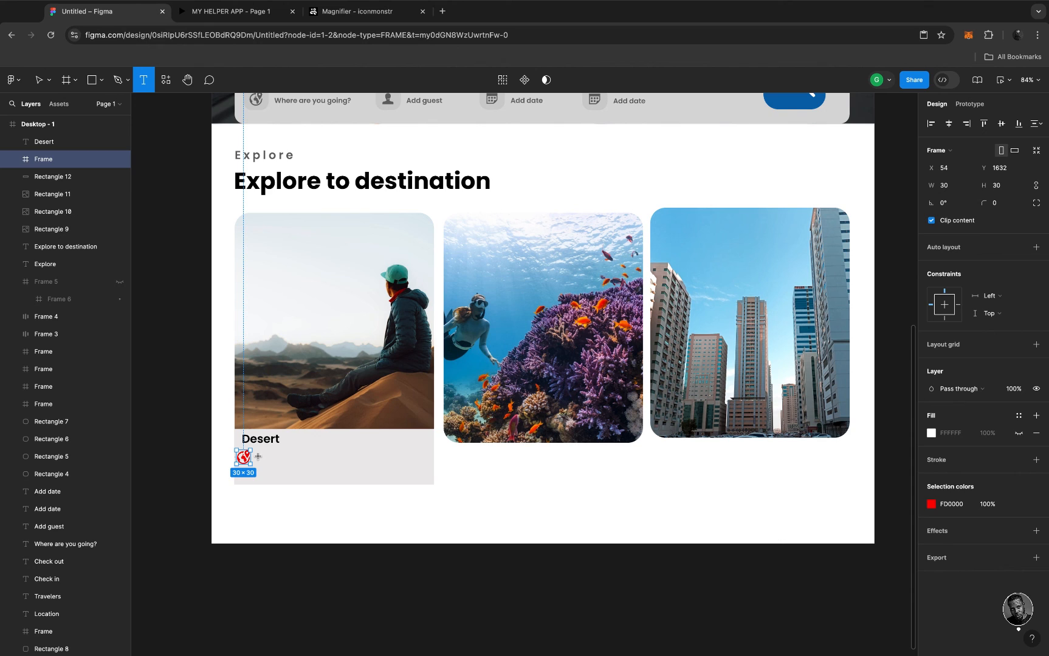
click(258, 456)
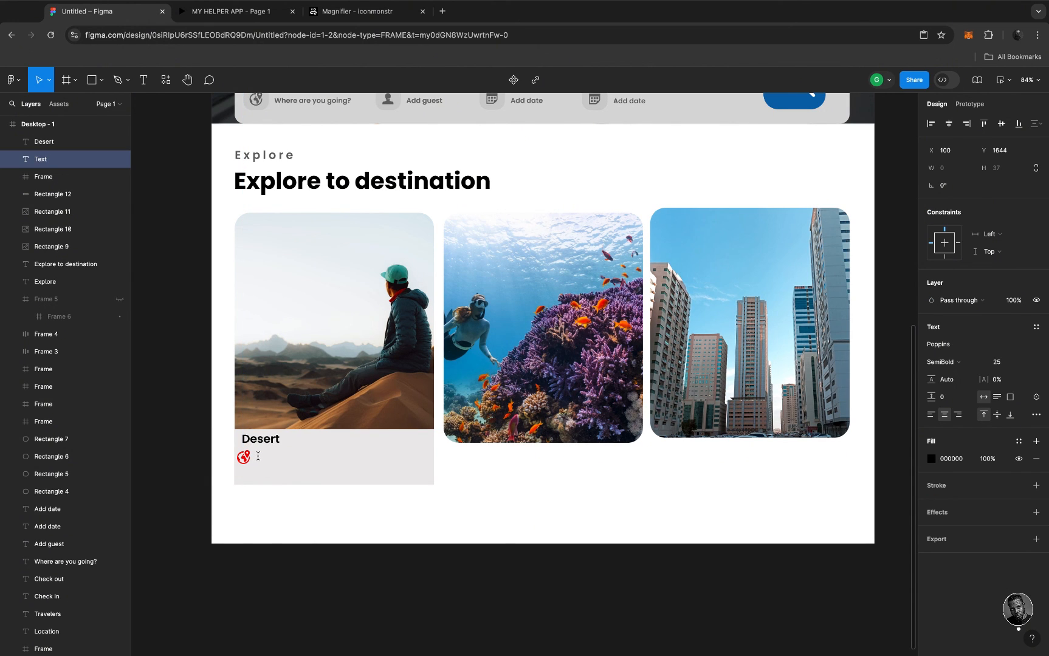
text(i)
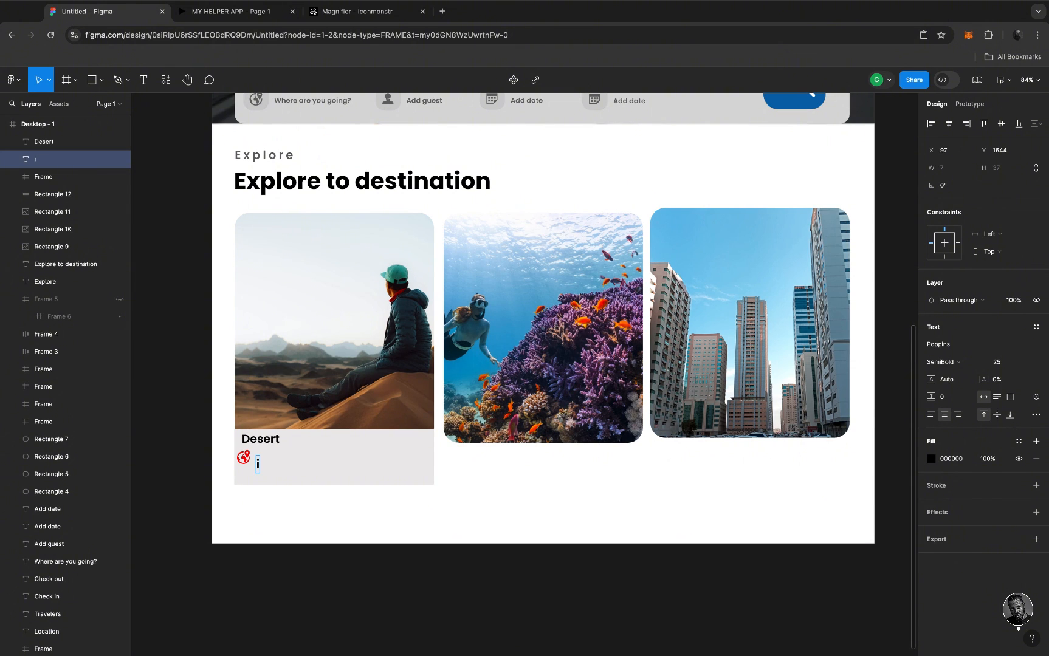
key(BackSpace)
text(I)
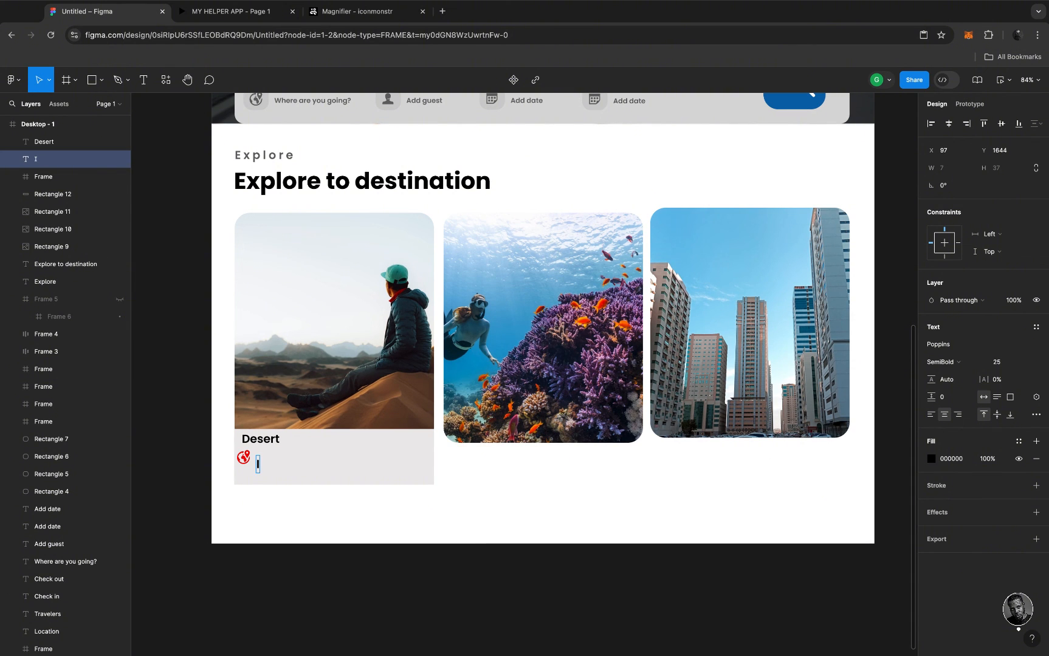
text(taly)
key(Escape)
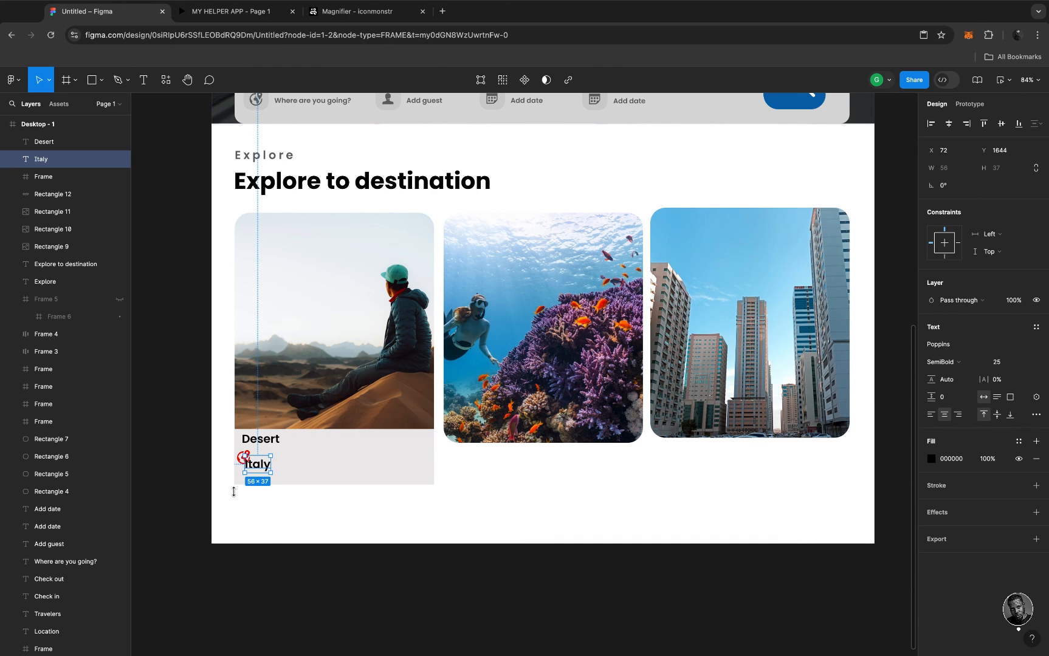
click(266, 468)
drag(266, 468, 275, 460)
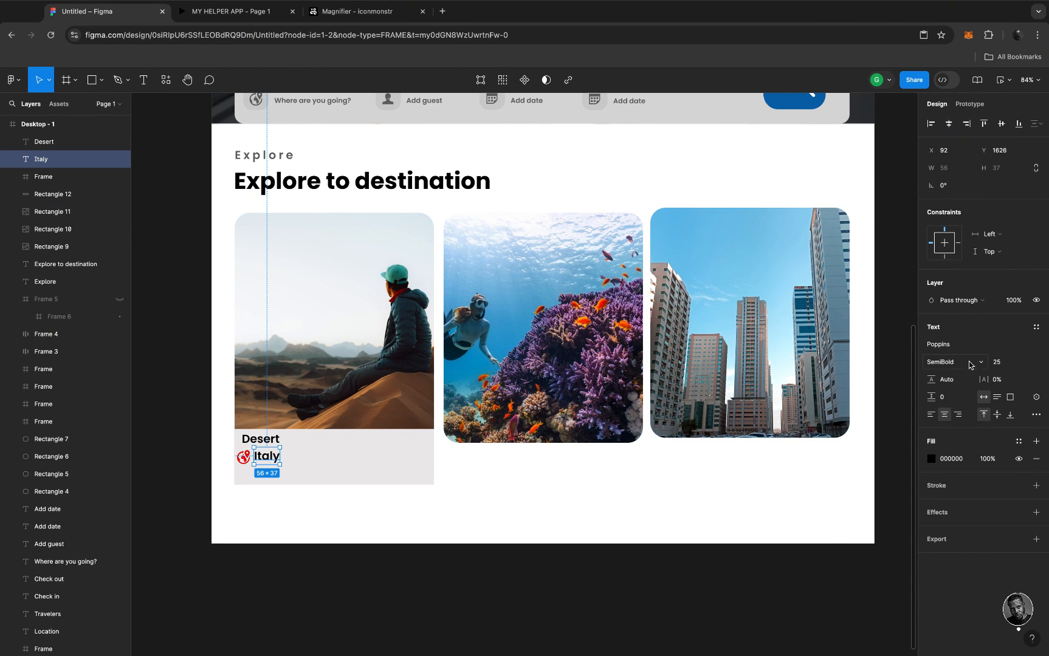
Restyle "Italy" to font size 20 in gray 666565 and align it beside the globe icon at X 88, Y 1632
click(1003, 365)
text(20)
key(Return)
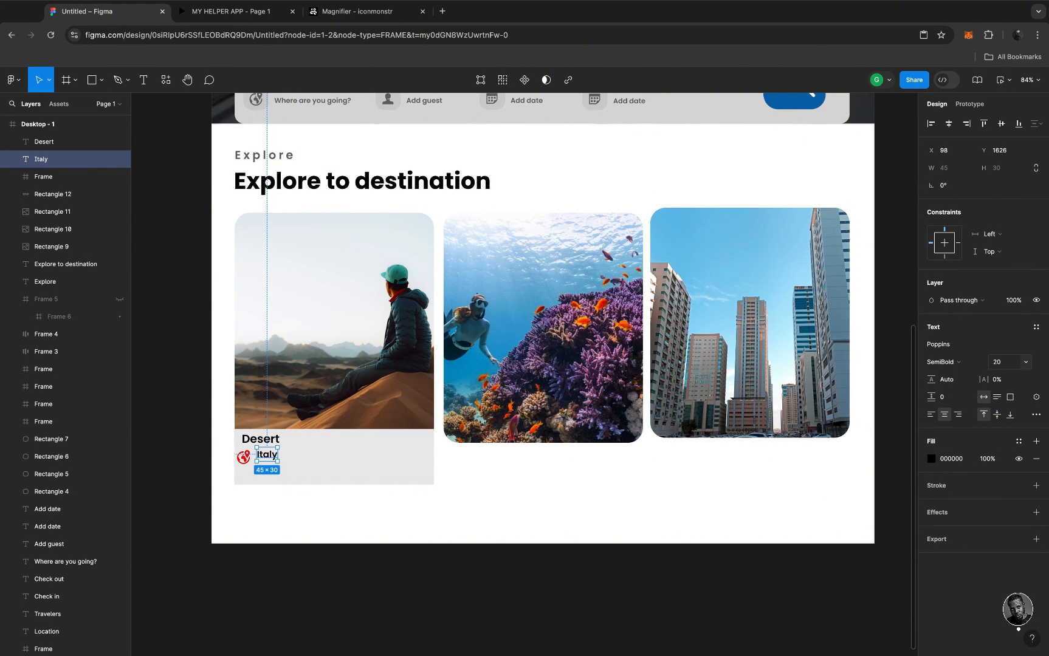
click(931, 459)
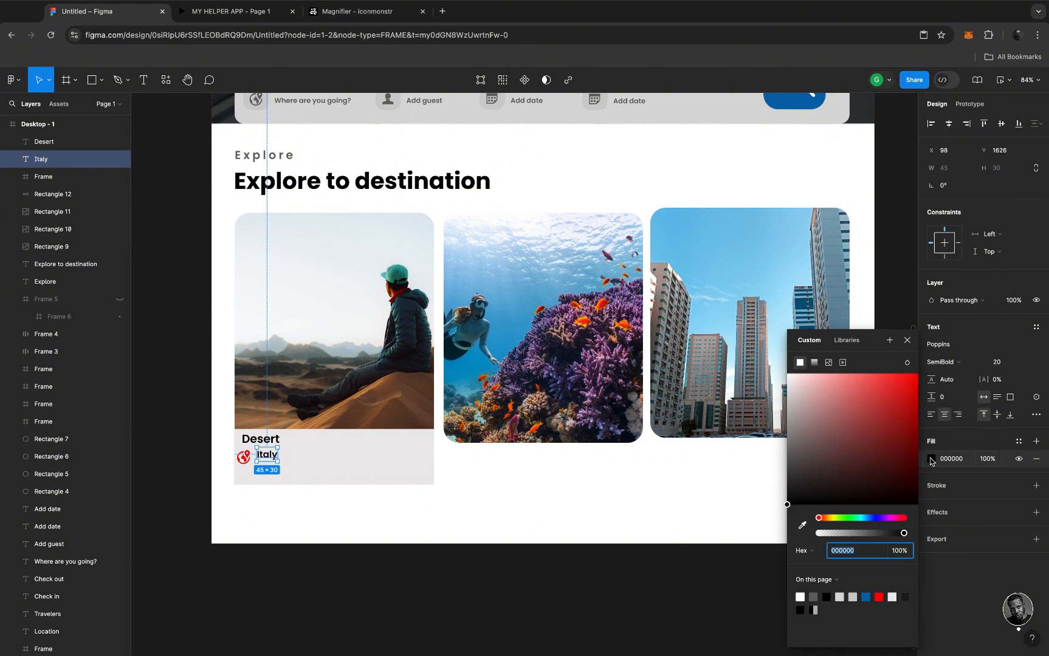
click(814, 596)
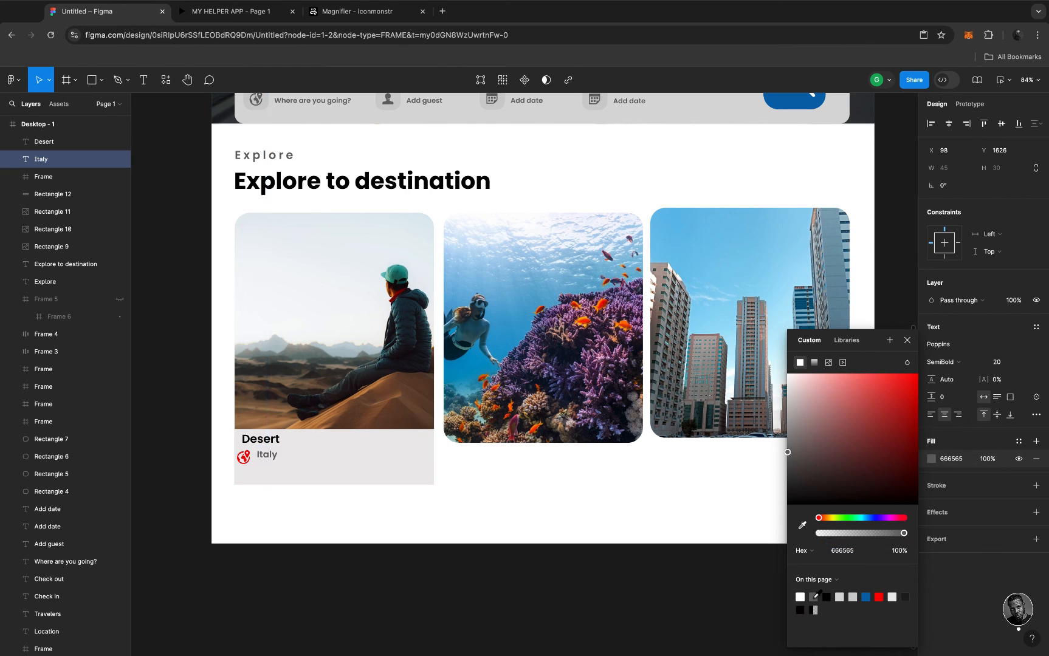
click(274, 457)
drag(275, 457, 271, 459)
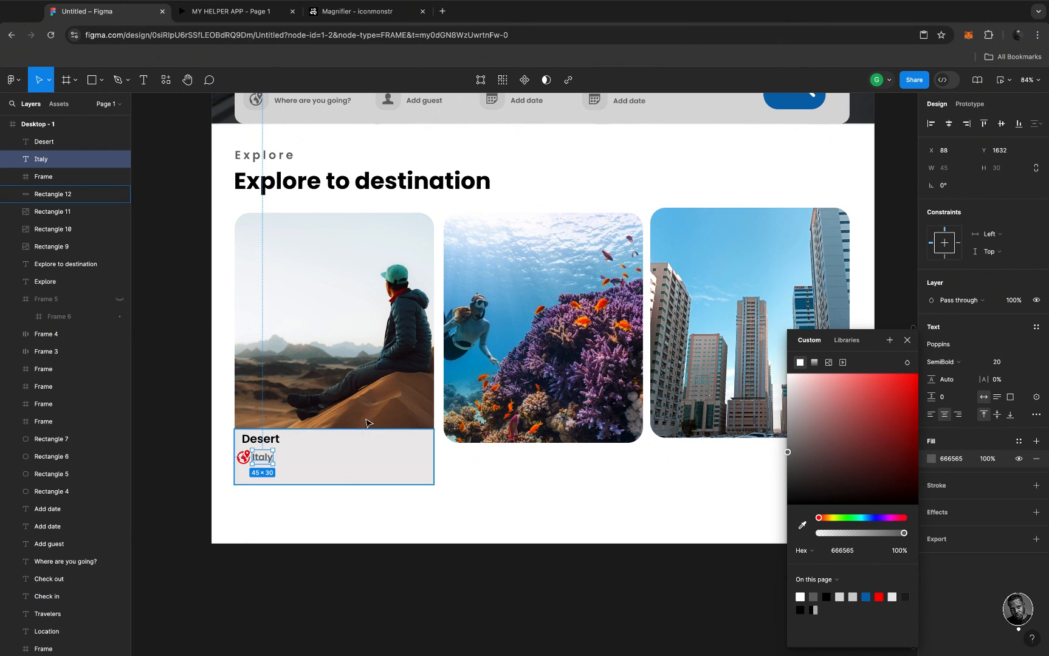
Switch to the iconmonstr site, search its library for "dollar" and open the outlined round dollar coin icon, Coin 2
click(354, 13)
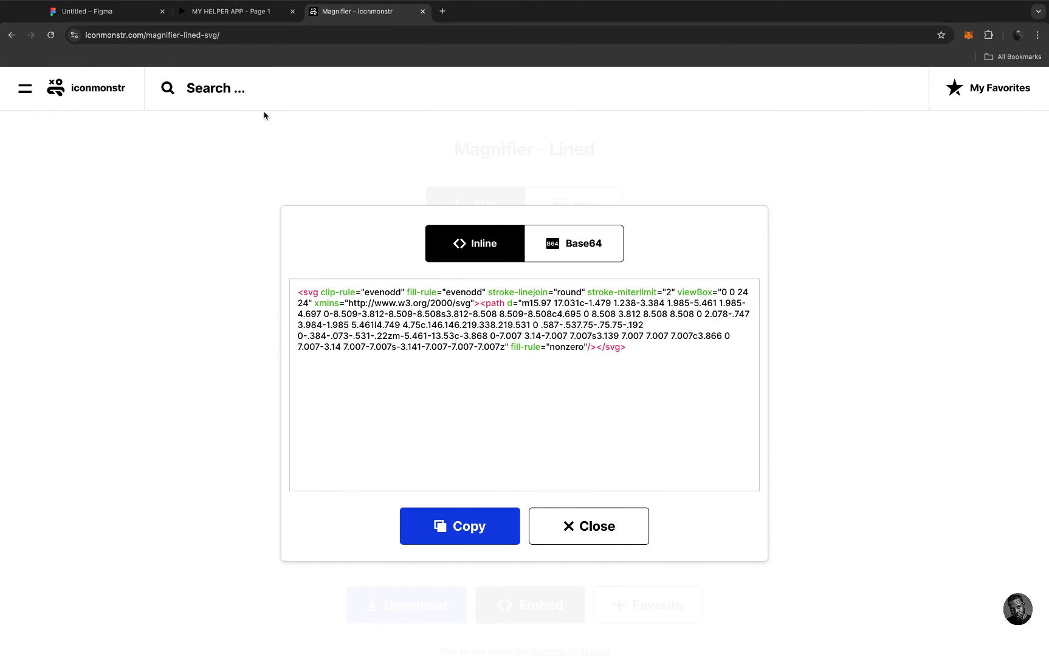
text(doll)
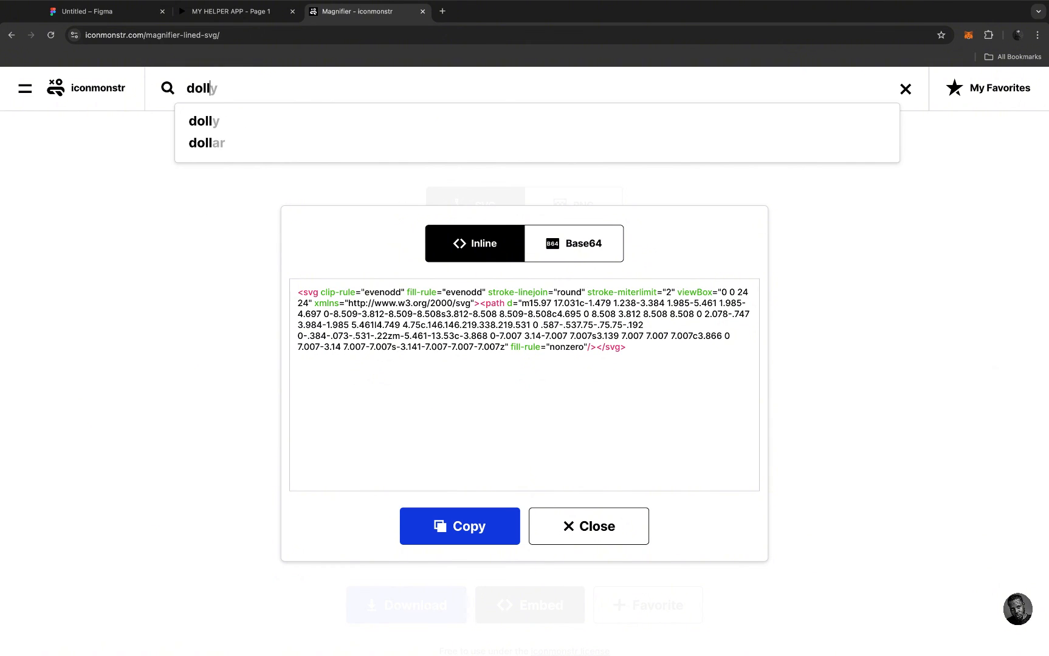
text(y)
key(Down)
key(Return)
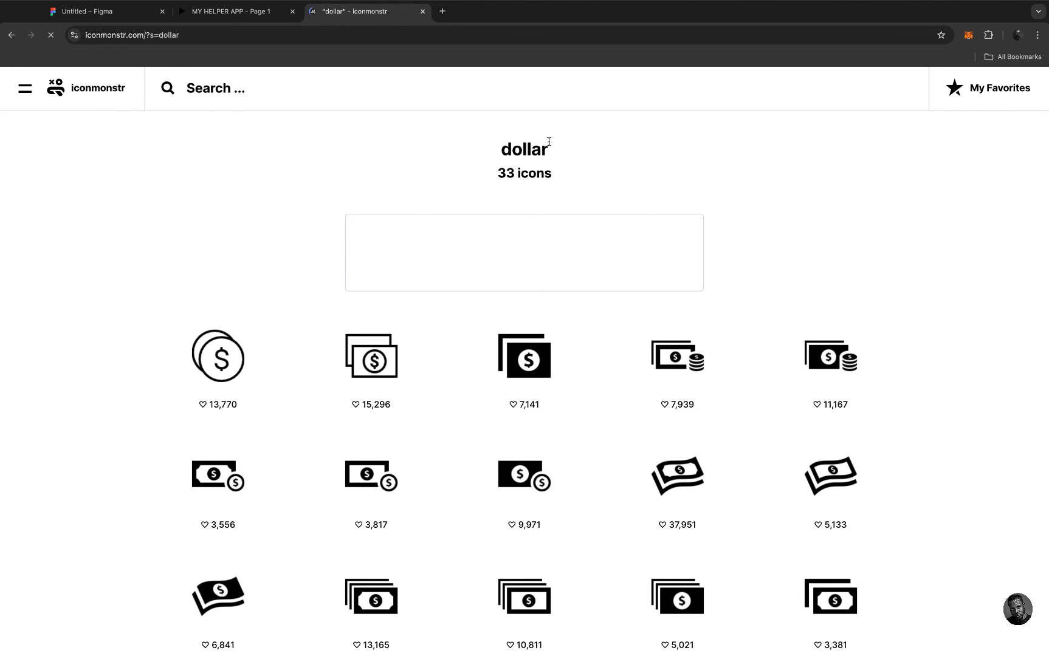
scroll(550, 146, down, 5)
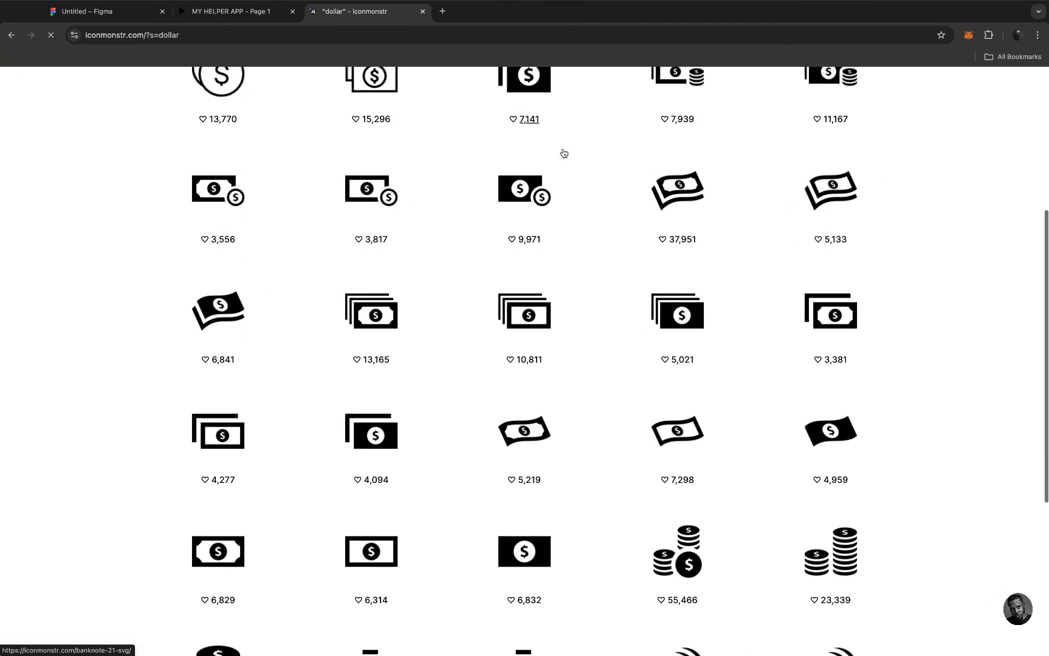
scroll(563, 363, down, 3)
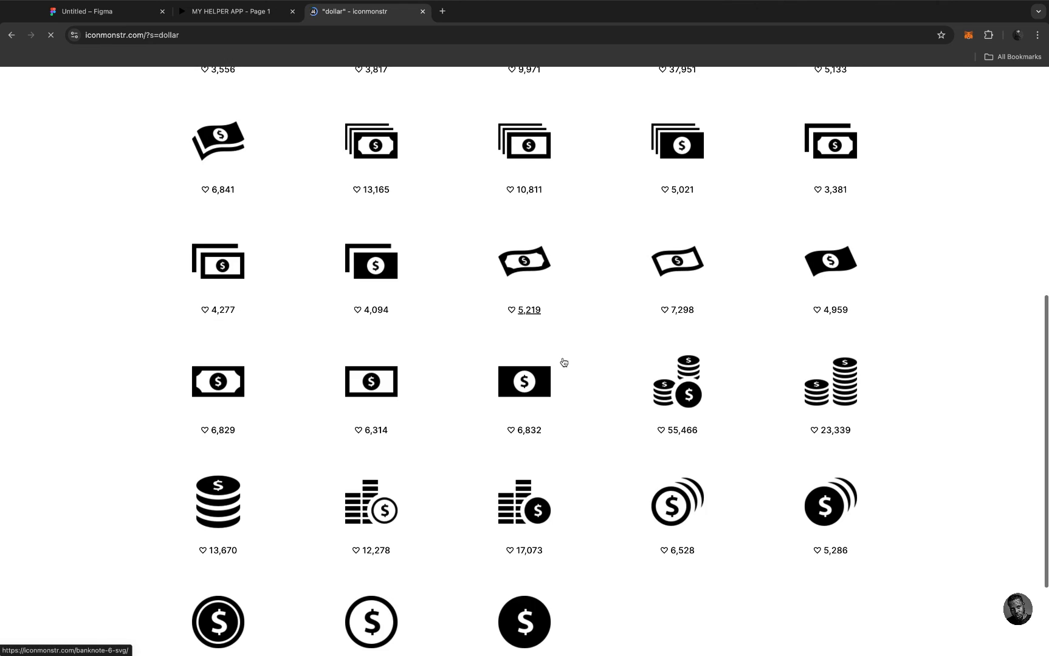
scroll(563, 363, down, 2)
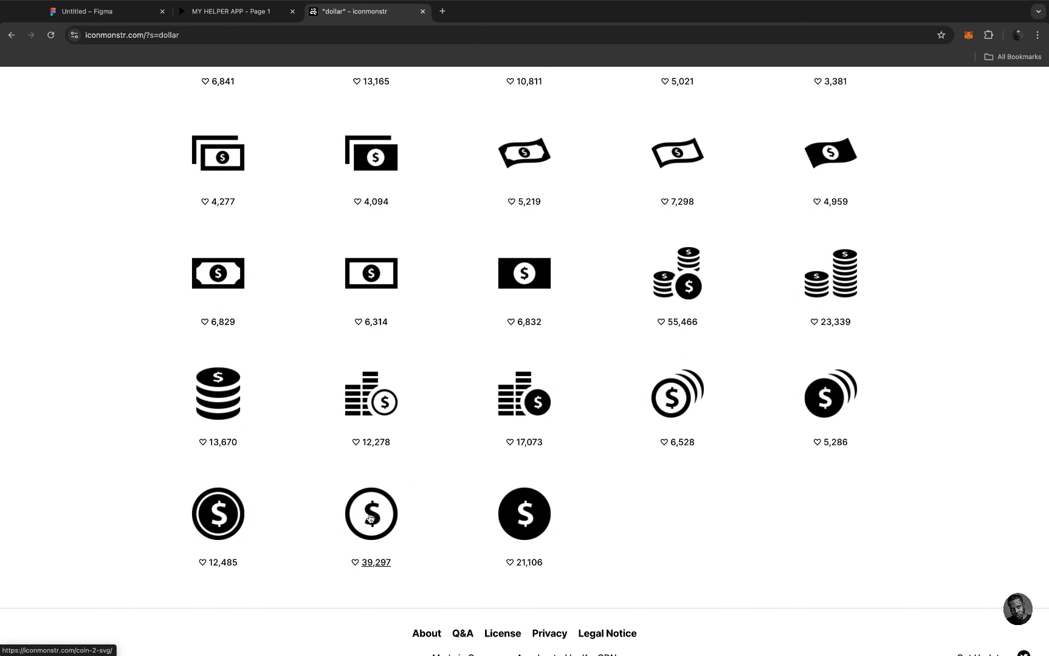
scroll(370, 518, down, 1)
click(371, 502)
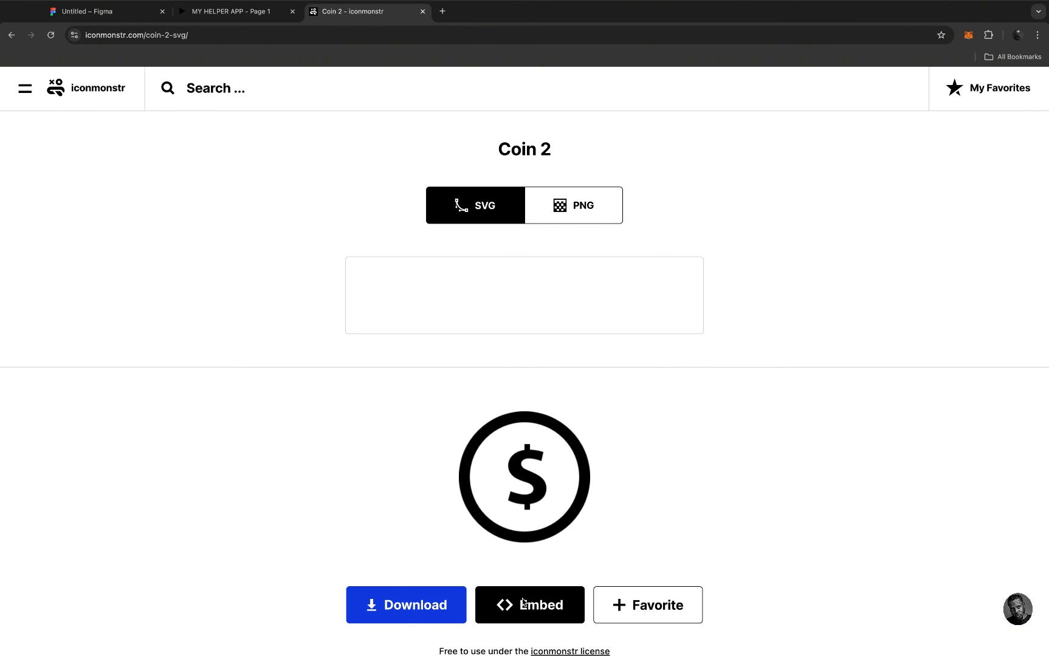
Copy the Coin 2 icon's inline SVG code, paste it into the Figma design and place it under the red globe at X 58, Y 1678
click(524, 604)
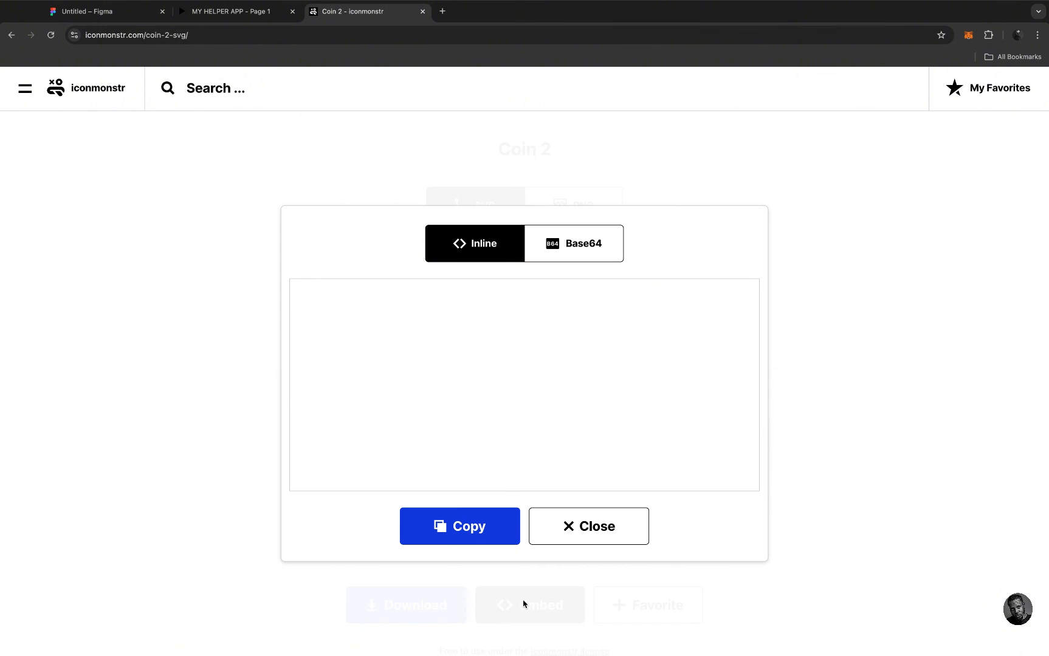
click(451, 529)
click(133, 19)
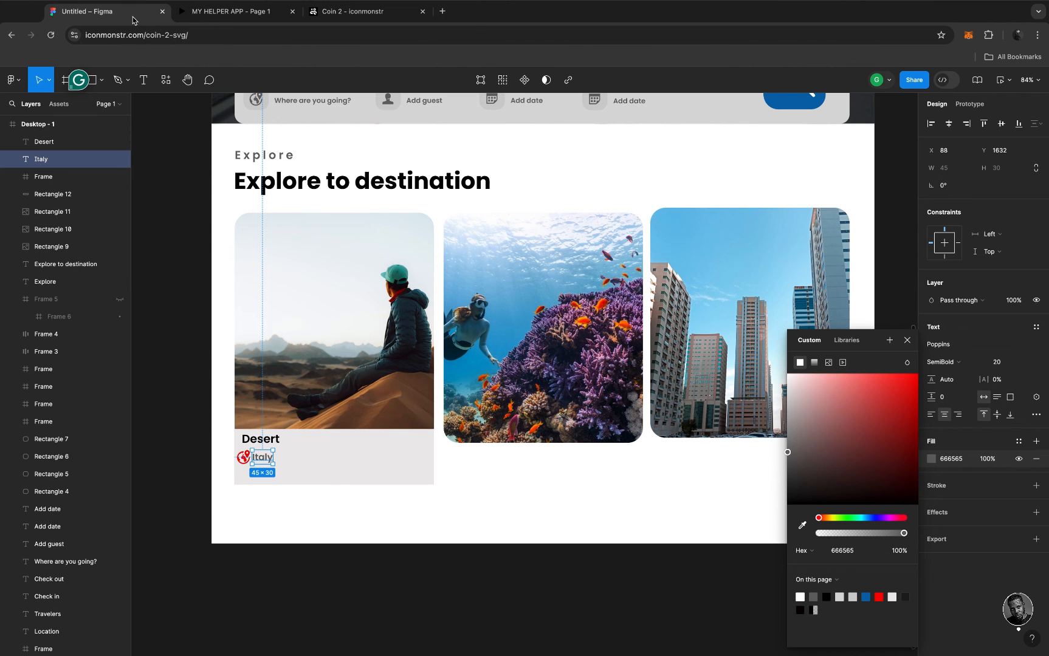
click(308, 476)
key(ctrl+v)
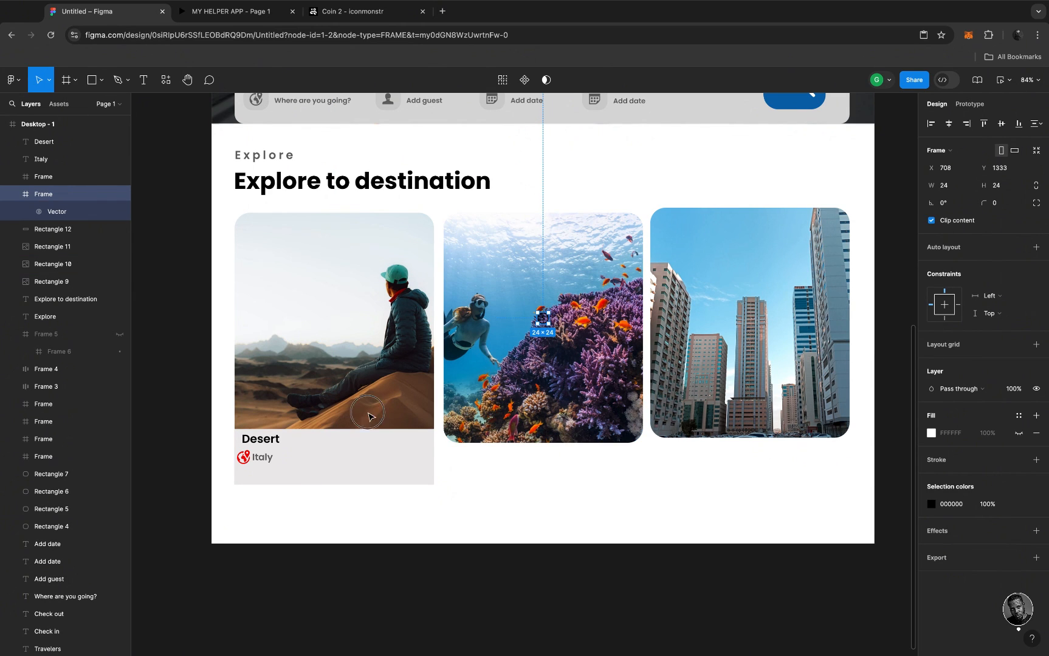
drag(545, 318, 246, 479)
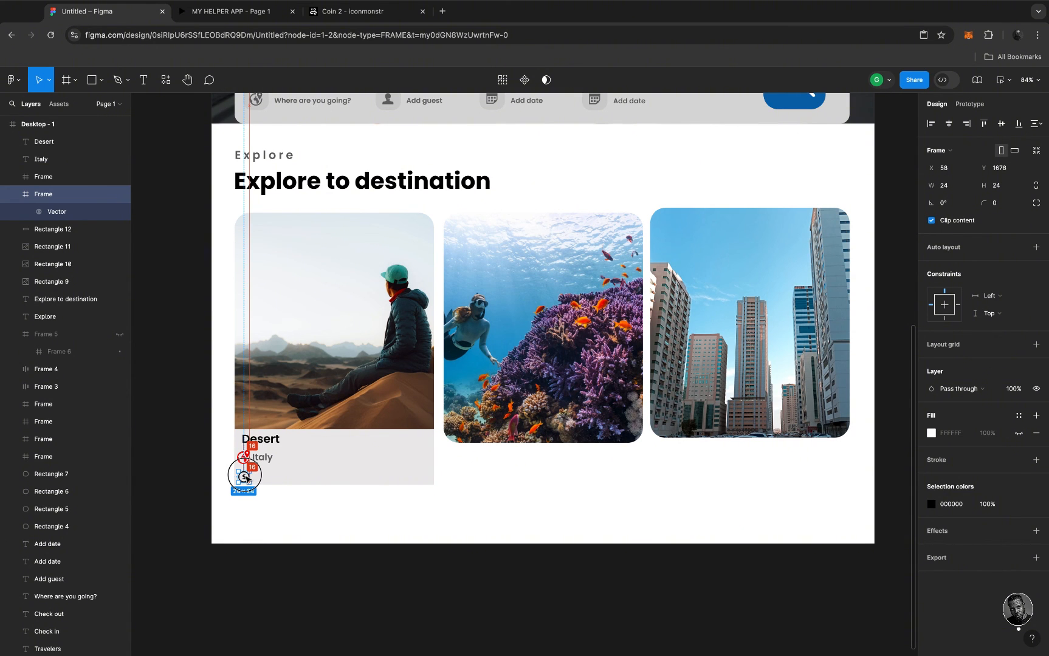
Add the text "500" beside the coin icon on the first card's caption at about X 87, Y 1688
key(t)
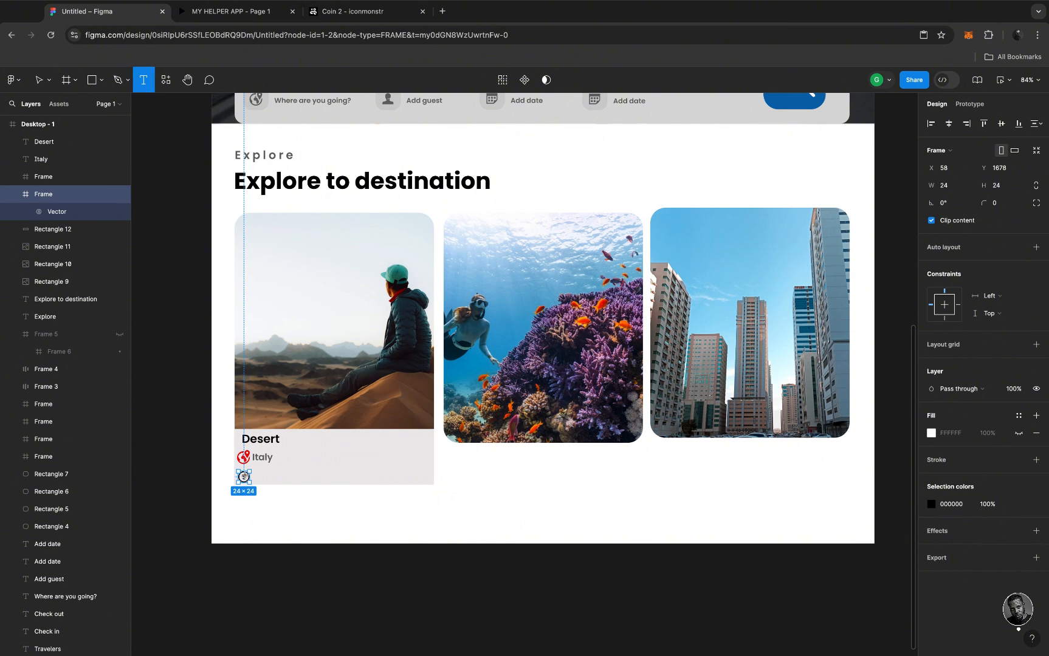
click(261, 476)
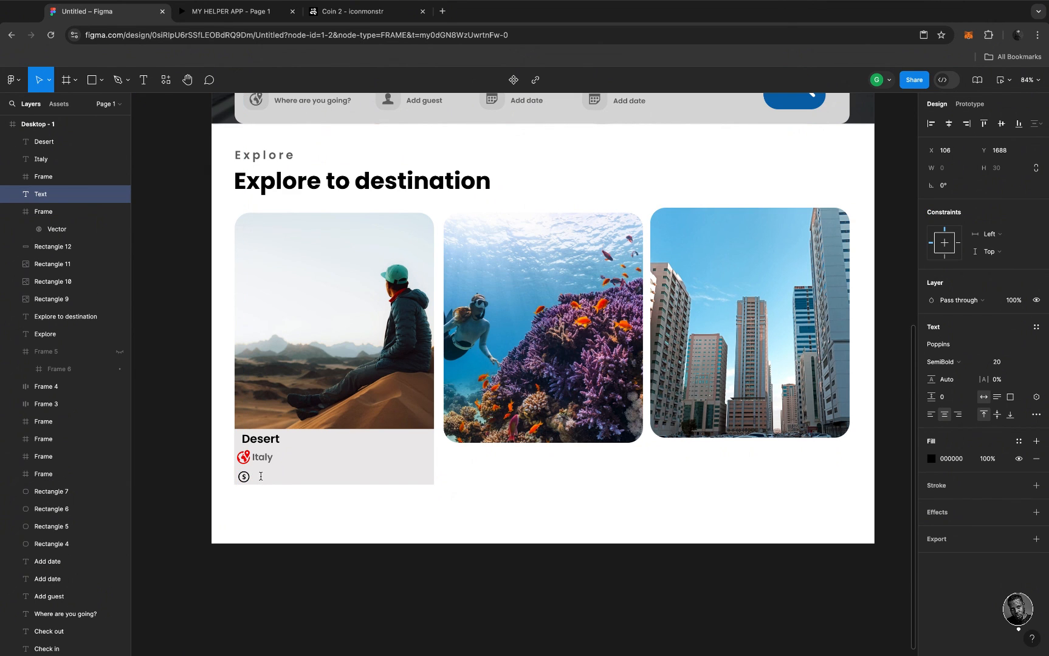
text(500)
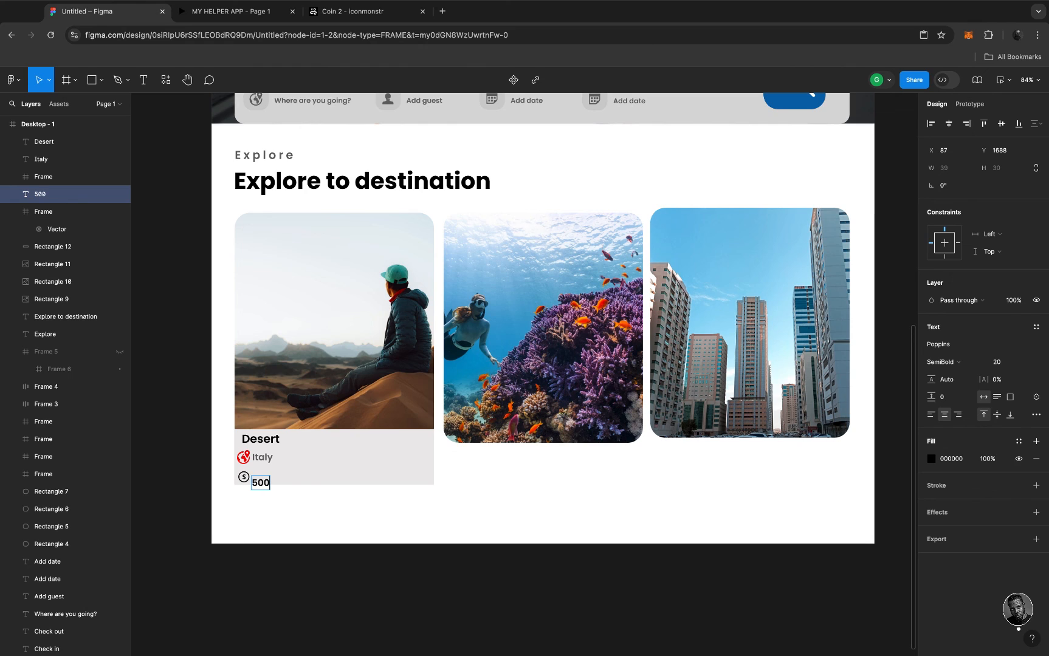
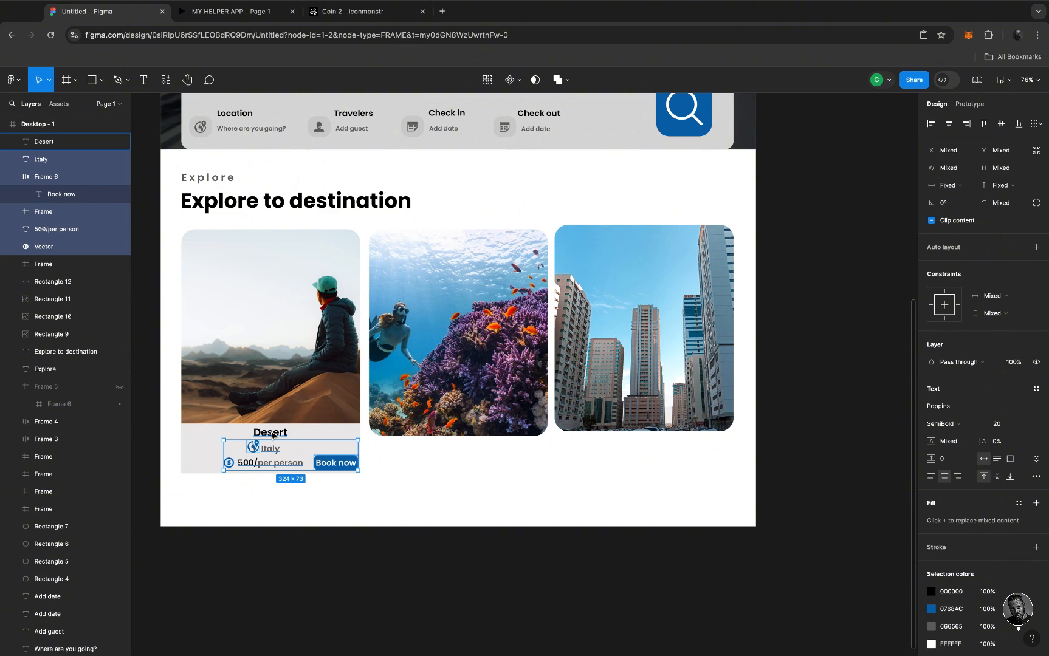
Group the first card's gray caption background with its title, location, price, icons and "Book now" button
shift+click(272, 436)
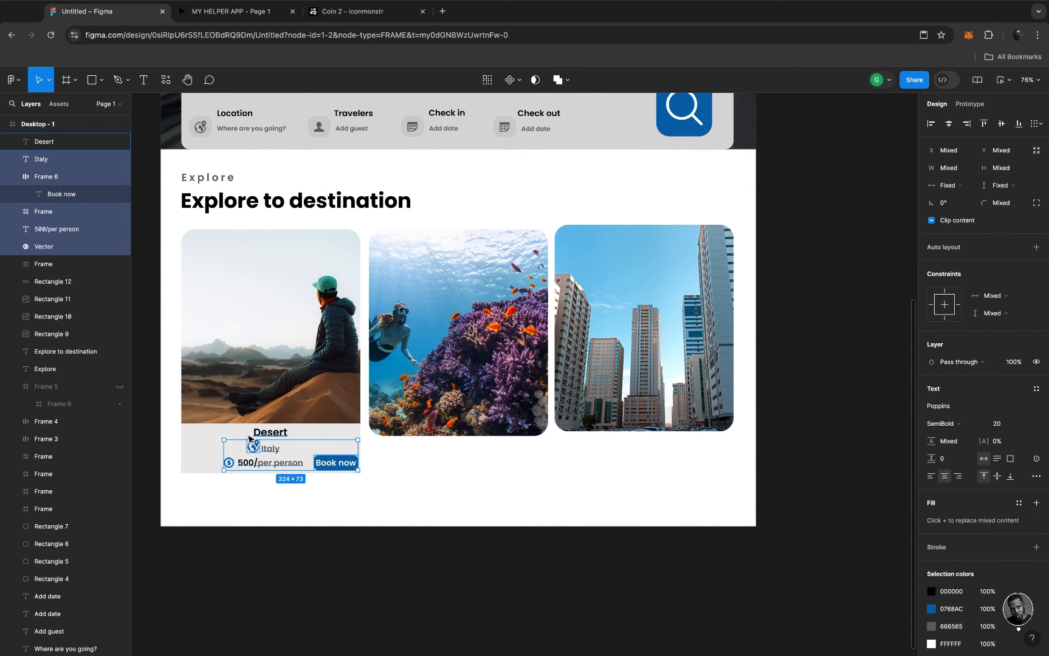
shift+click(205, 453)
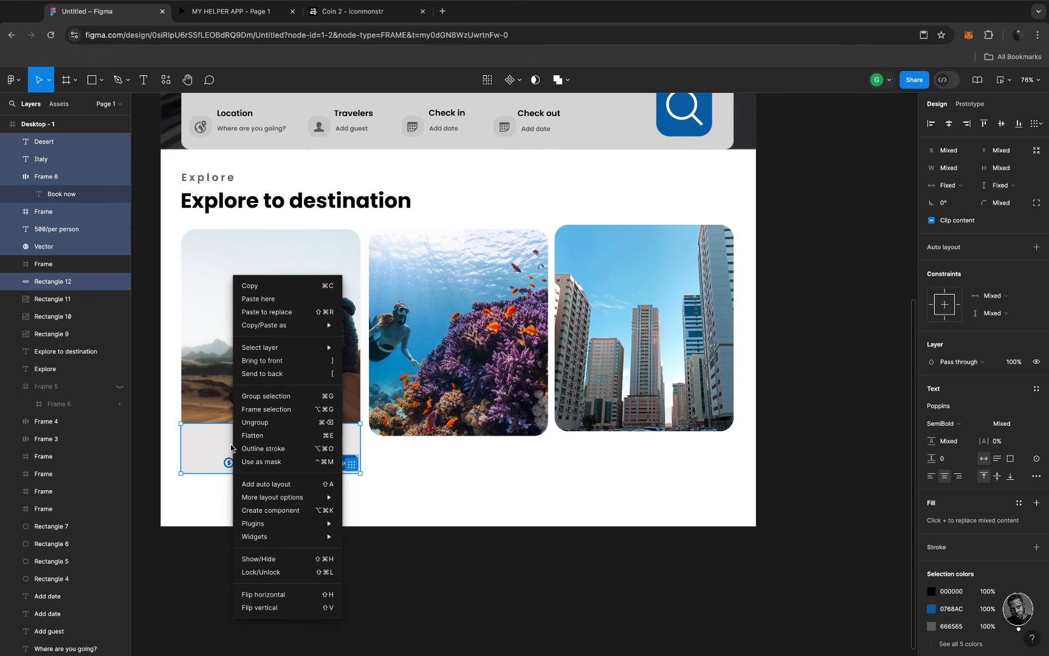
right_click(234, 448)
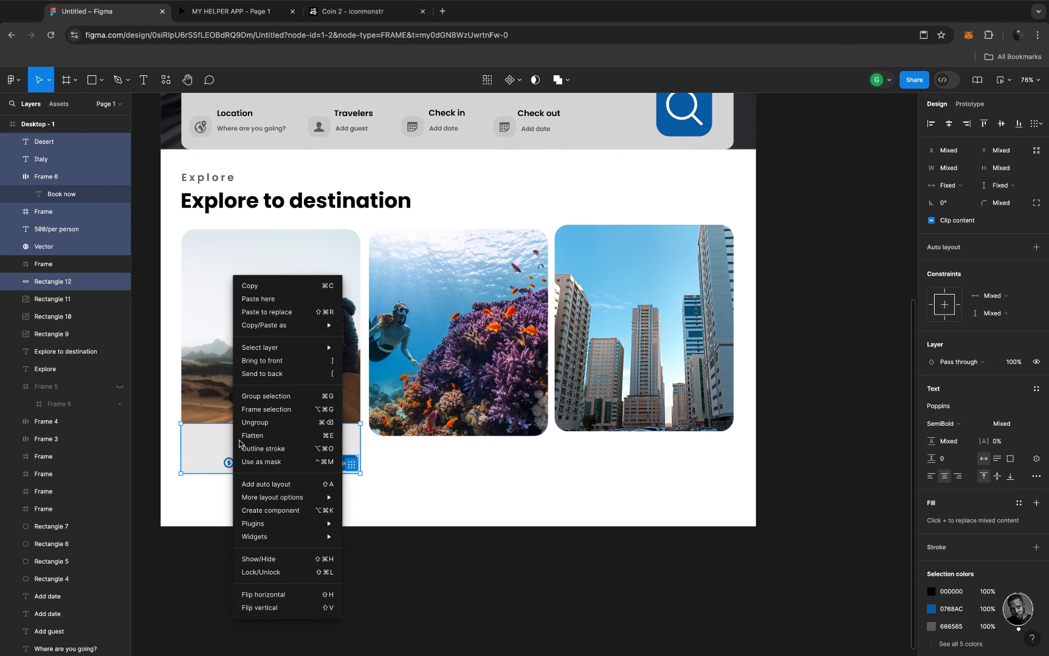
click(267, 401)
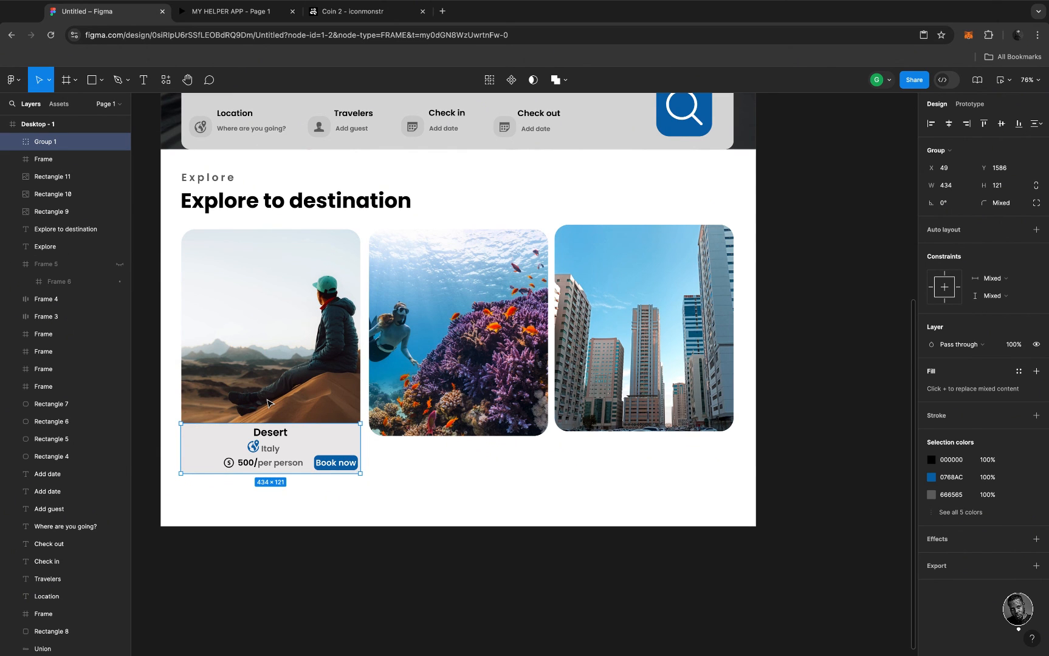
Rename the caption group "destination price" and place copies of it under the second and third photos, the third at X 952, Y 1586
double_click(48, 142)
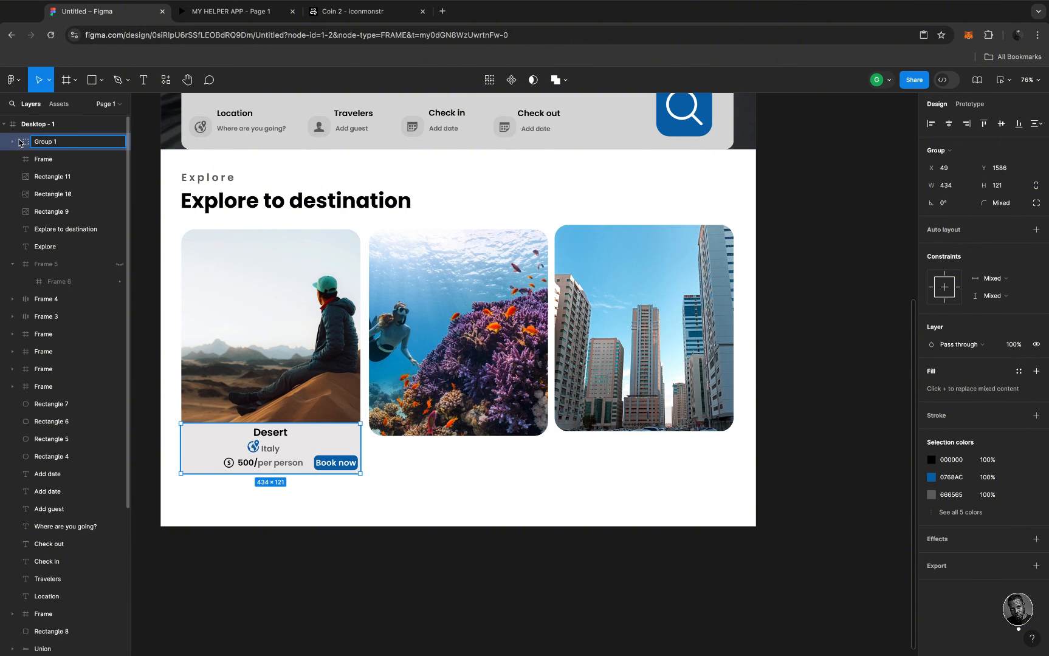
click(20, 143)
double_click(51, 143)
text(destination price)
key(Return)
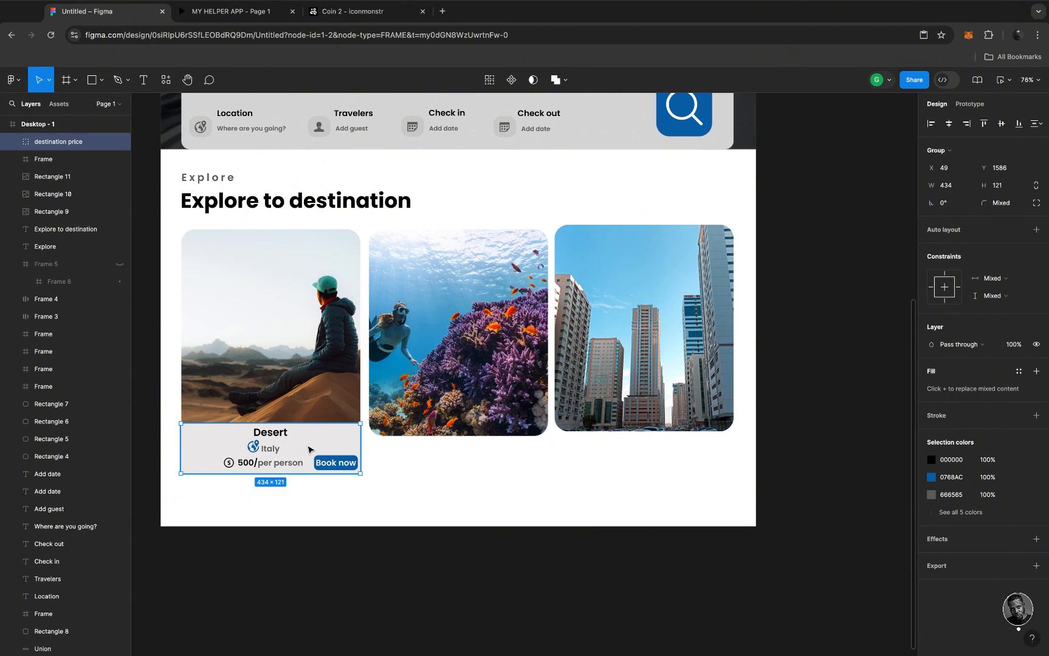
drag(311, 449, 684, 448)
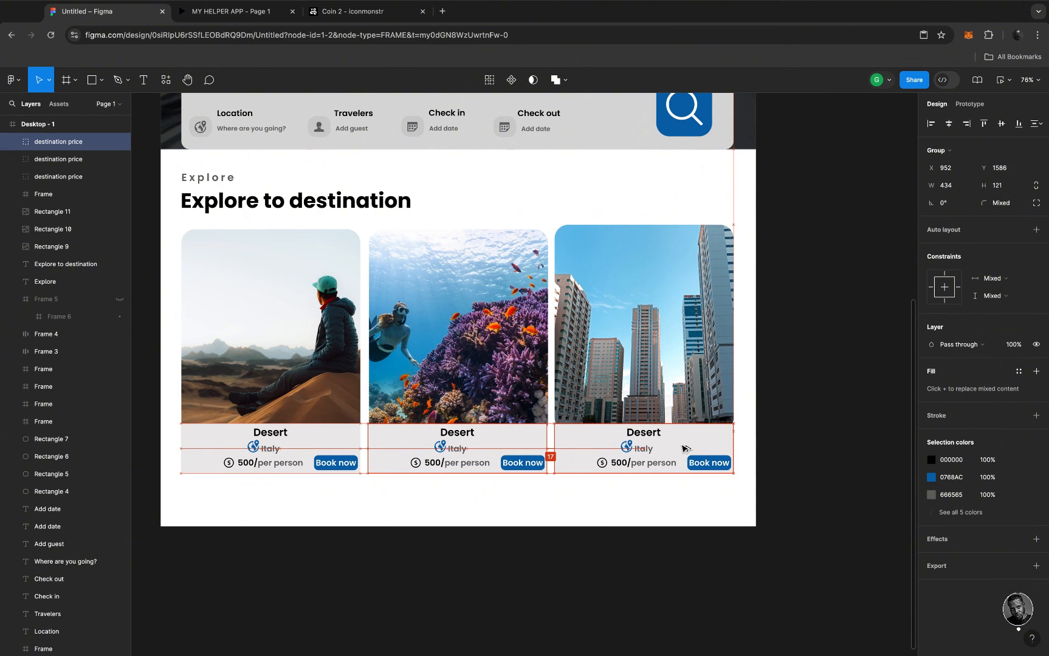
click(586, 500)
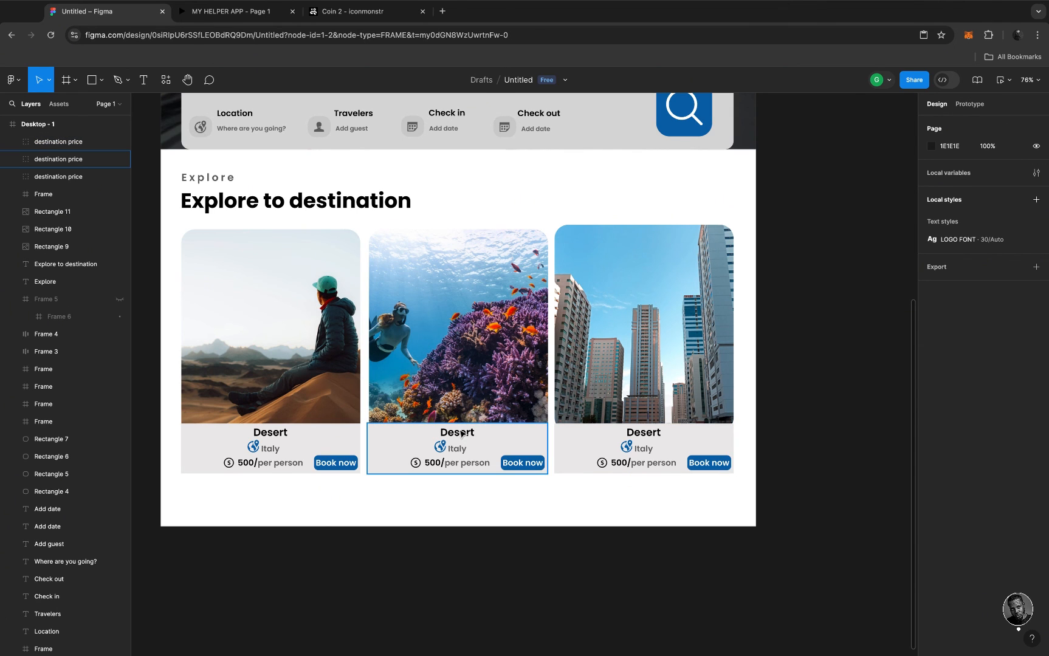
Change the title on the second card's caption to "Glenfinnan viaduct"
click(461, 433)
click(463, 434)
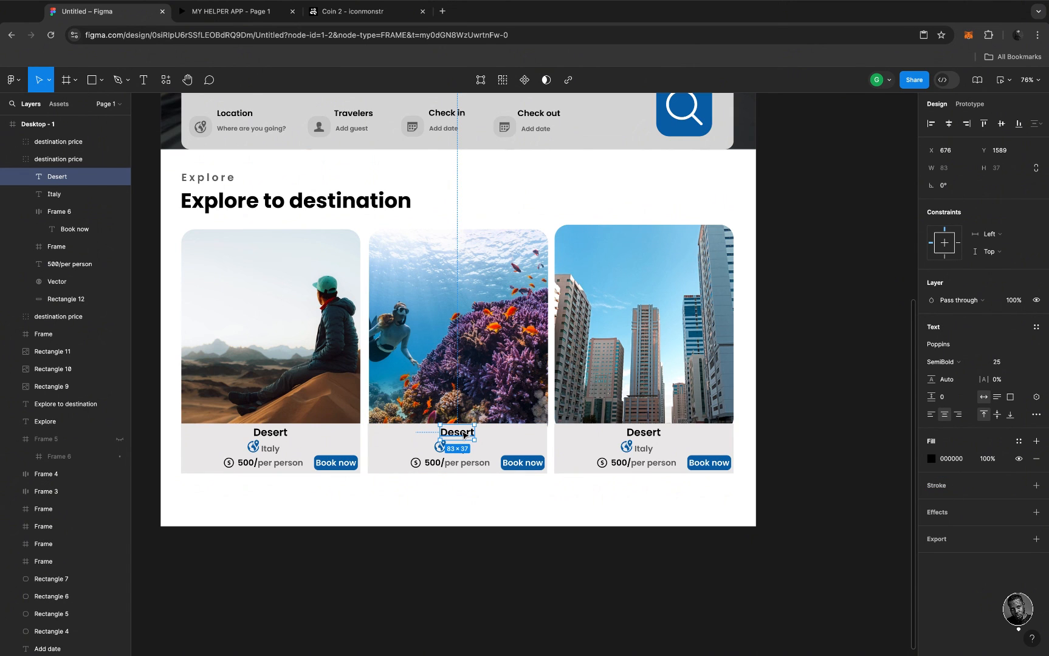
double_click(463, 433)
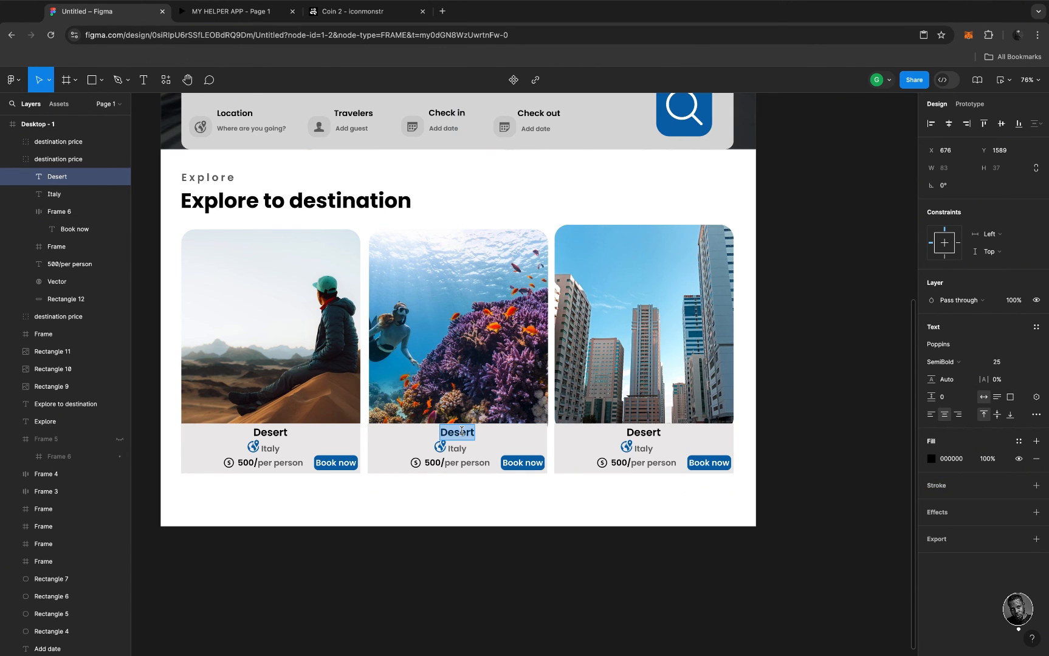
text(Glenf)
text(innan)
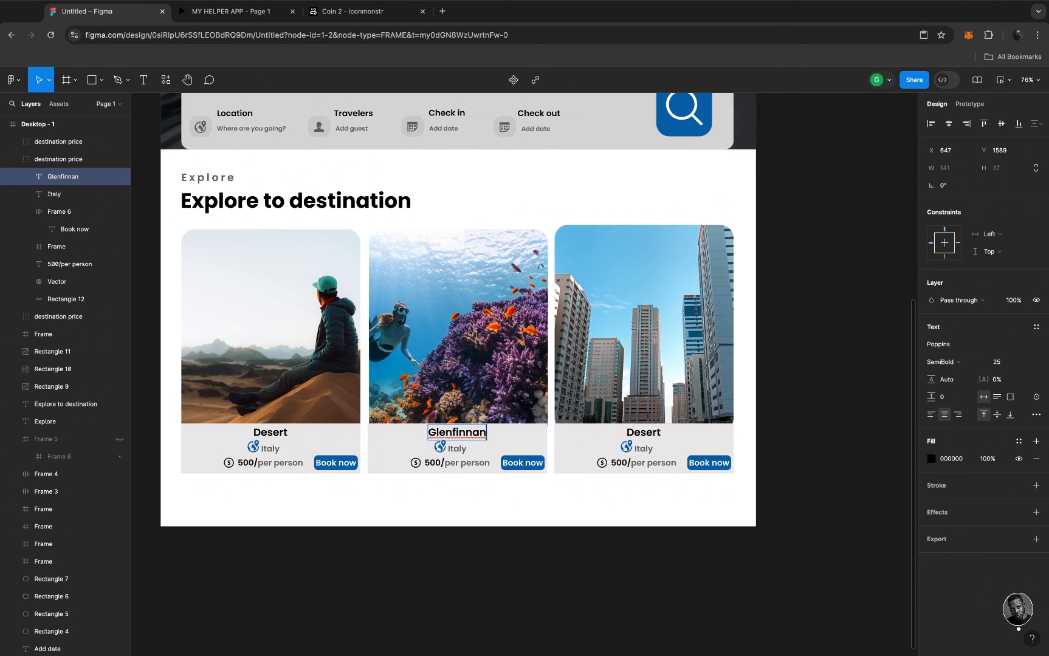
text( vi)
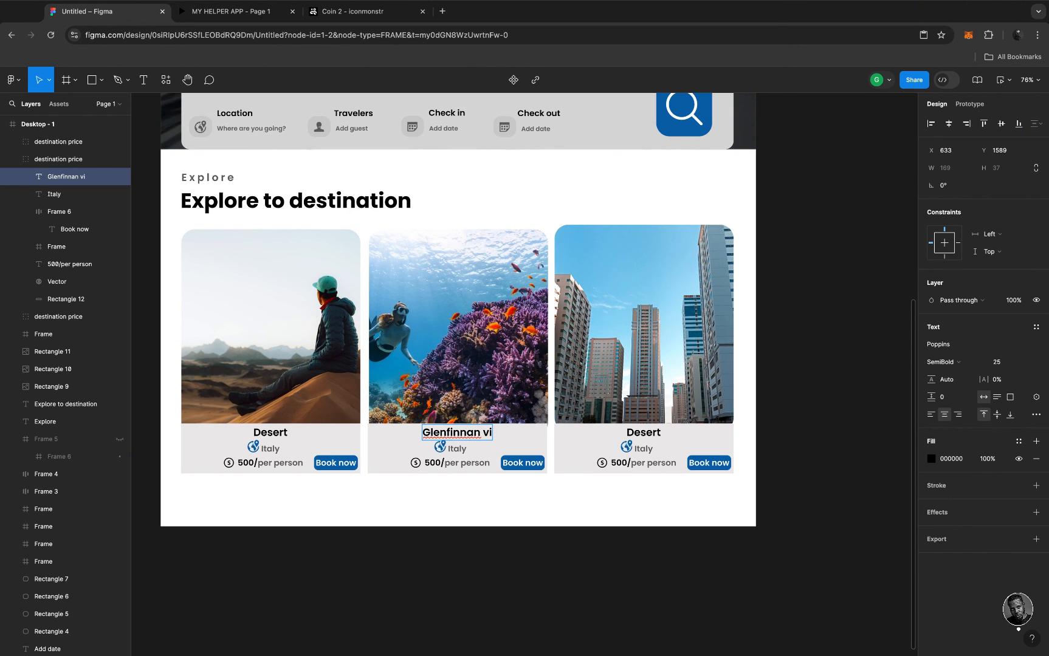
text(aduct)
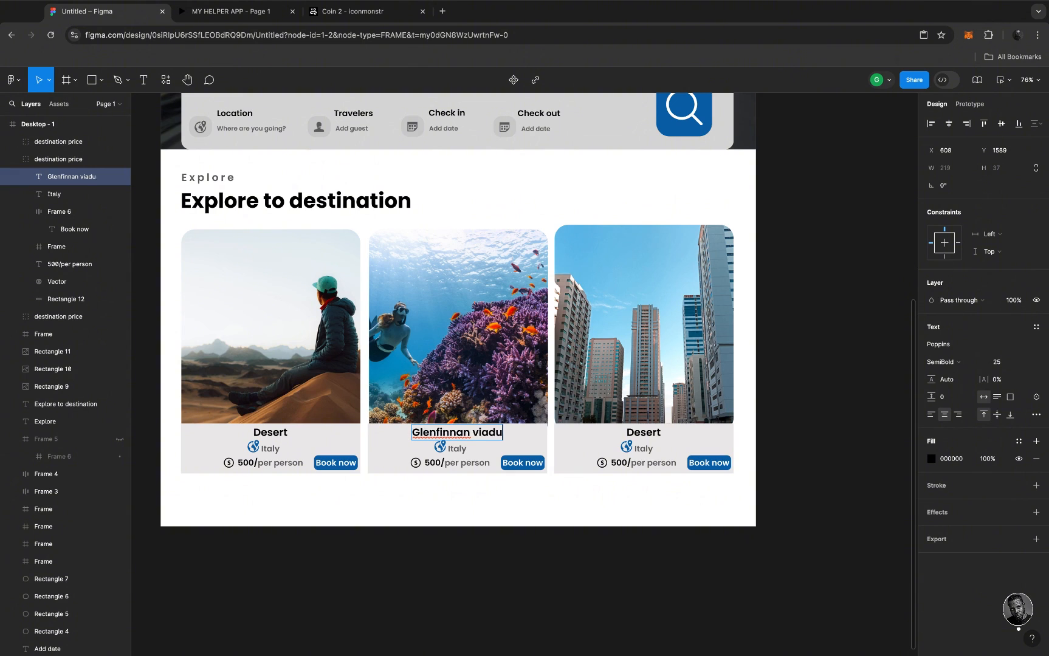
Change the location on the second card's caption to "Uk"
click(458, 449)
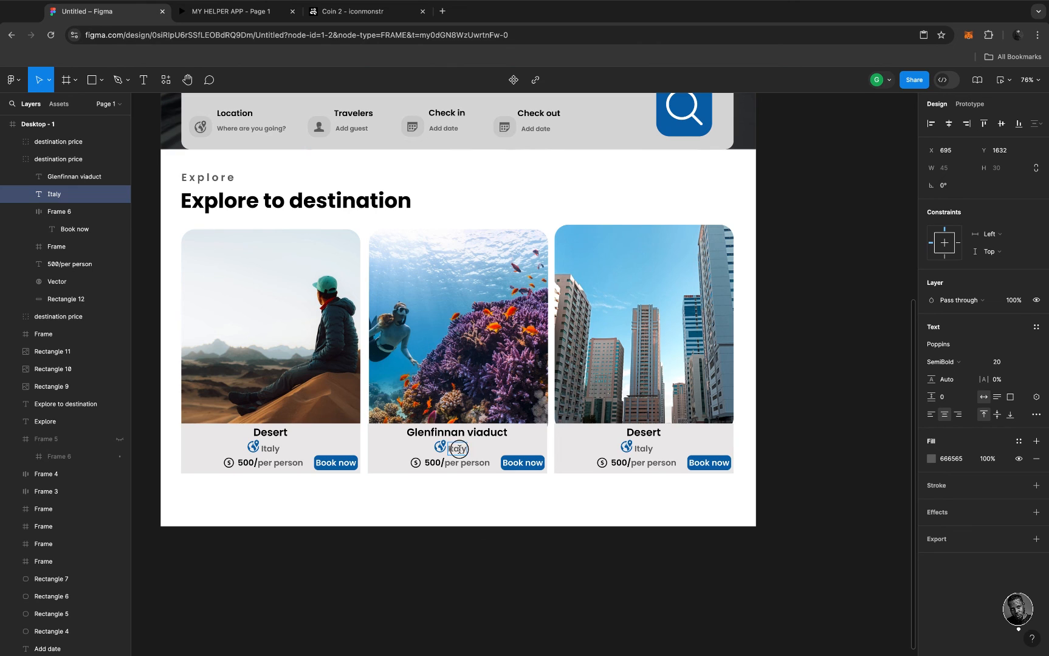
double_click(458, 449)
text(Uk)
Change the title on the third card's caption to "United Arab Emirates"
double_click(647, 430)
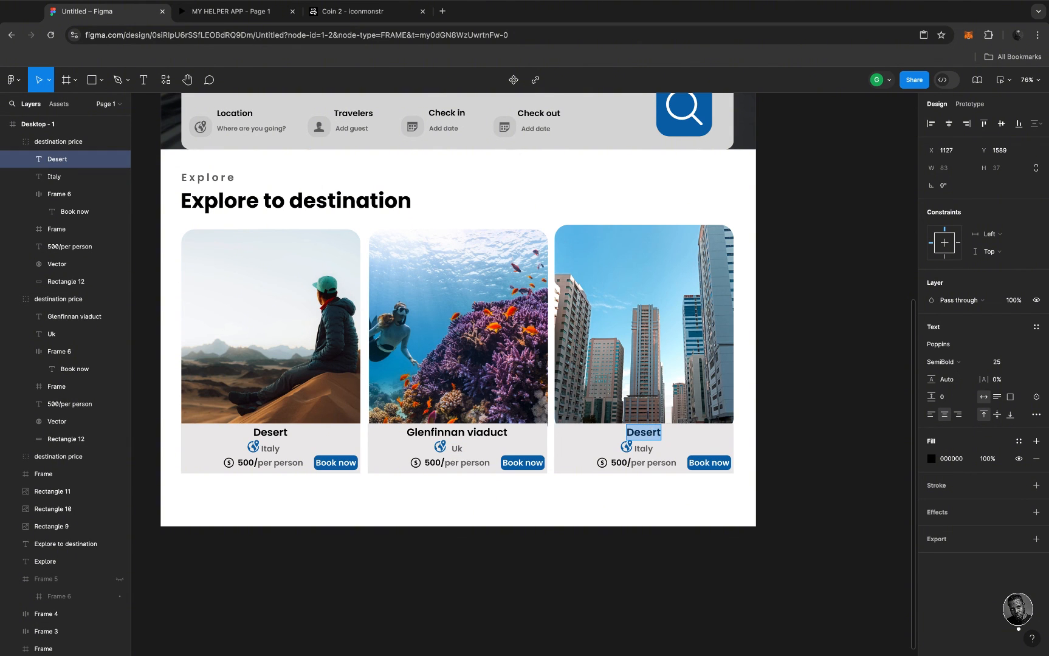
text(United A)
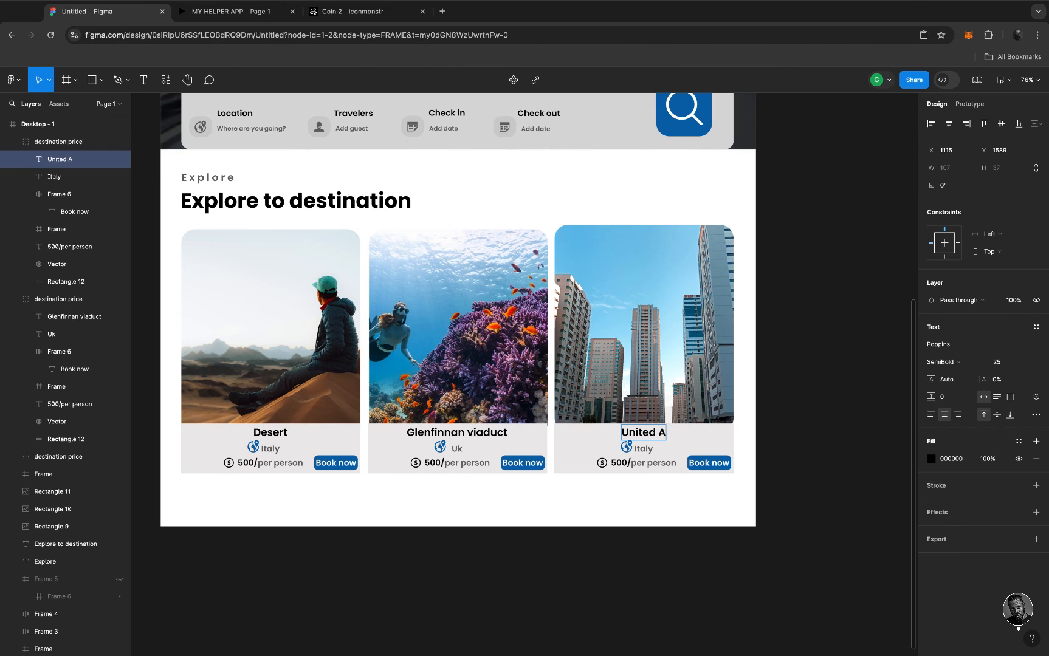
text(rab)
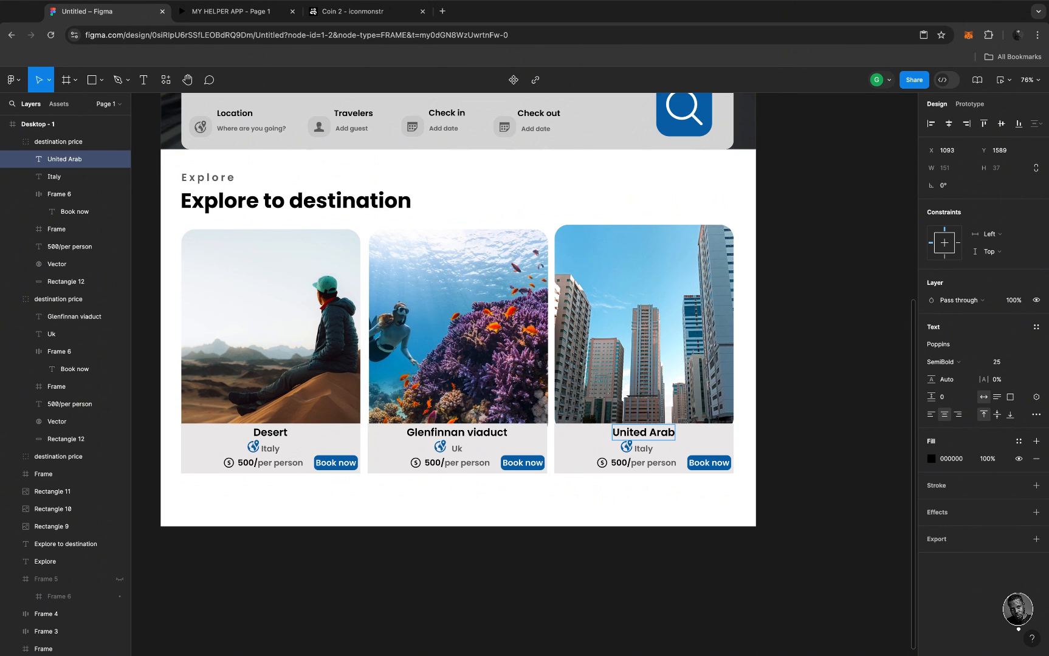
text( Emira)
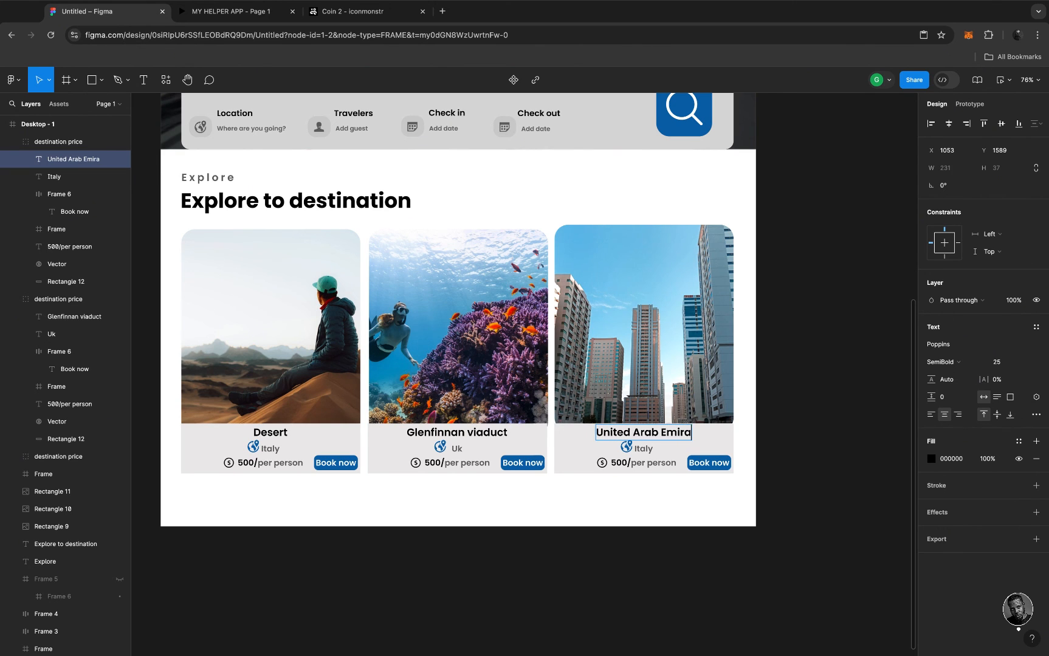
text(tes)
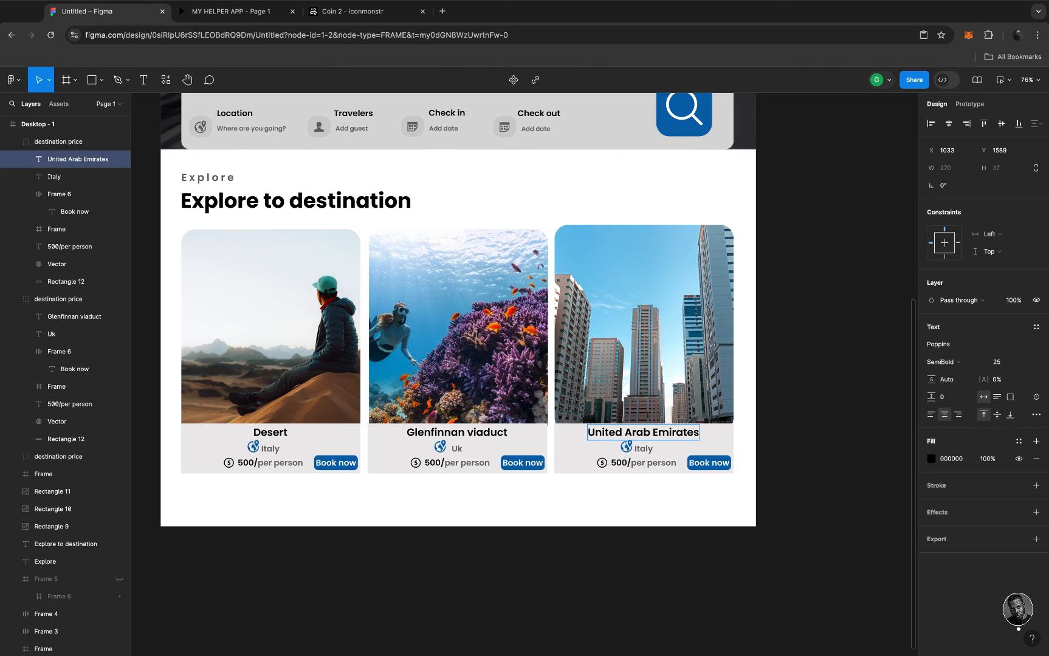
Change the location on the third card's caption to "Dubai" and shift it slightly right, clear of the globe icon
double_click(648, 452)
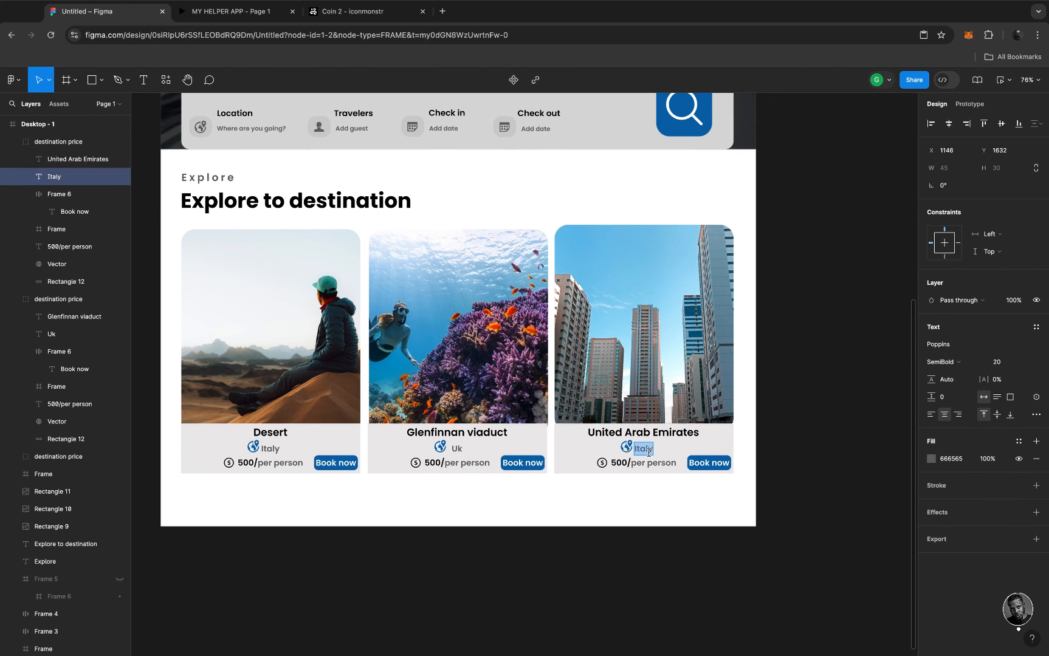
text(Dubia)
key(BackSpace)
key(BackSpace)
text(ai)
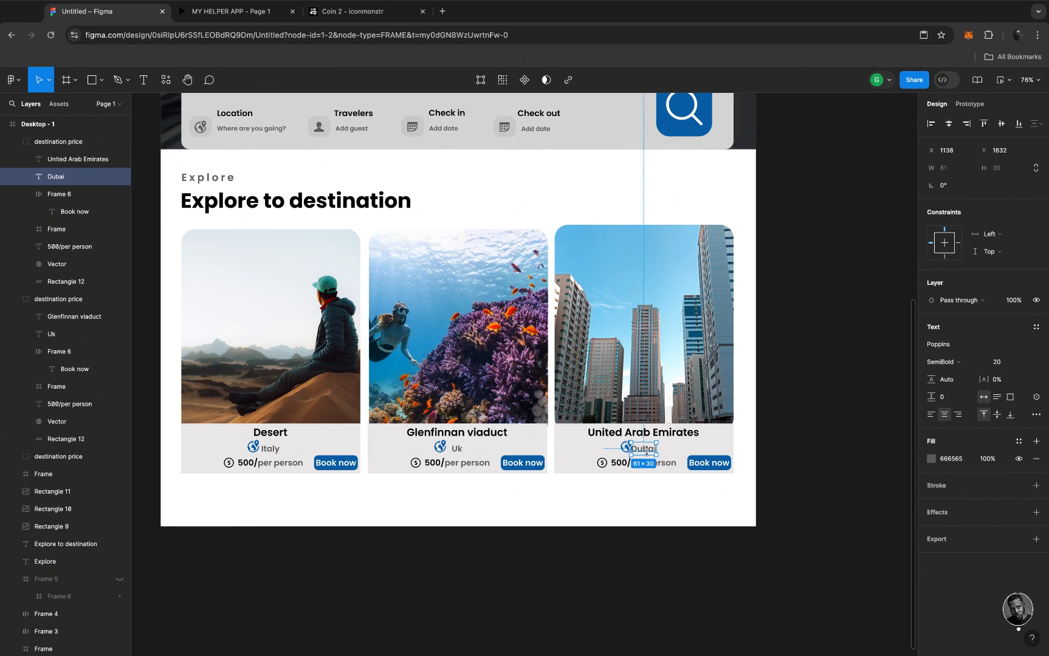
key(Escape)
drag(649, 453, 654, 451)
click(529, 494)
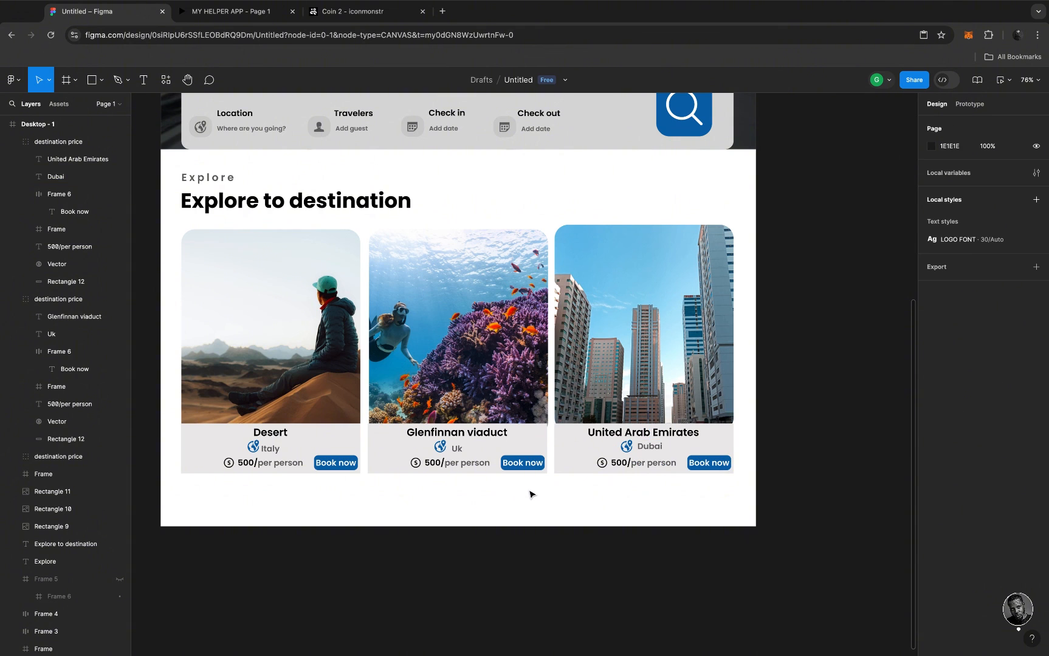
Select the Desktop - 1 frame and open it in the full presentation view
scroll(529, 494, down, 5)
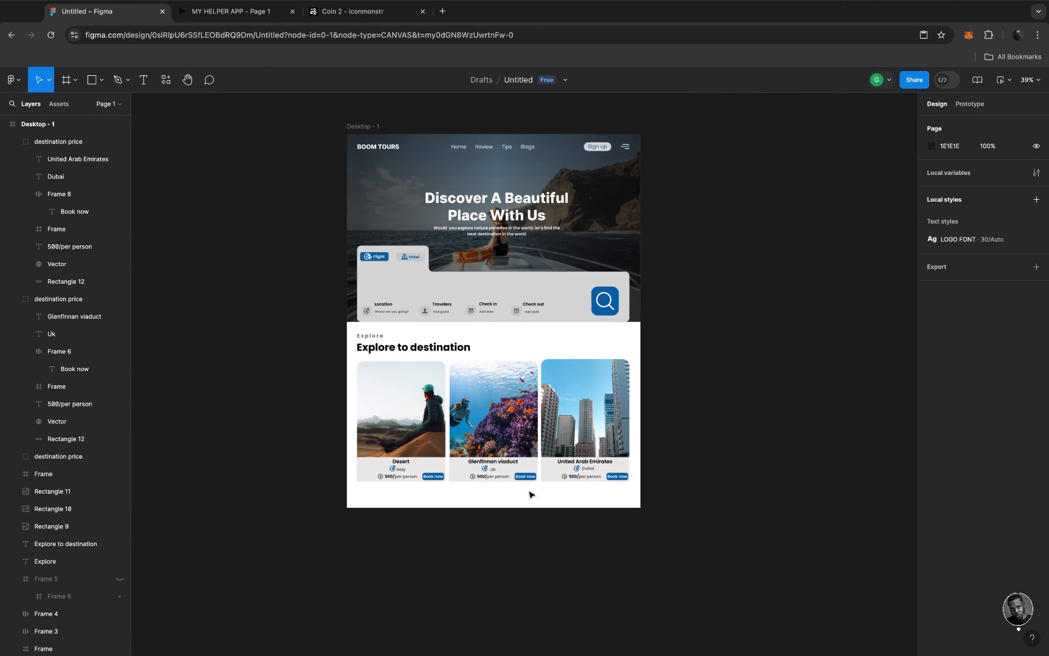
scroll(529, 494, up, 2)
scroll(529, 494, right, 1)
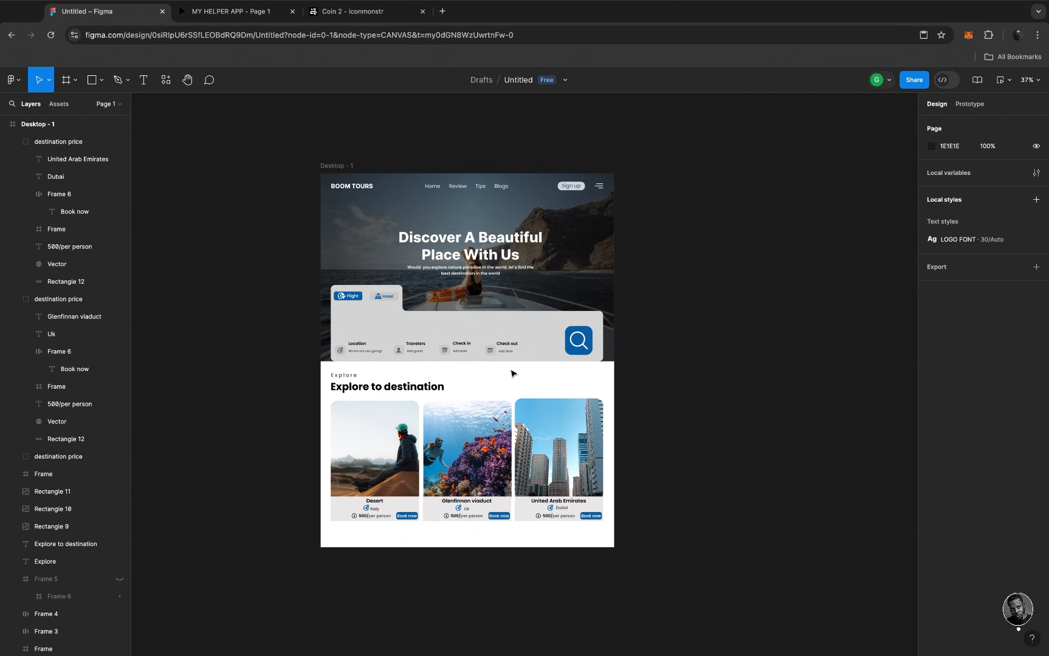
scroll(499, 348, up, 3)
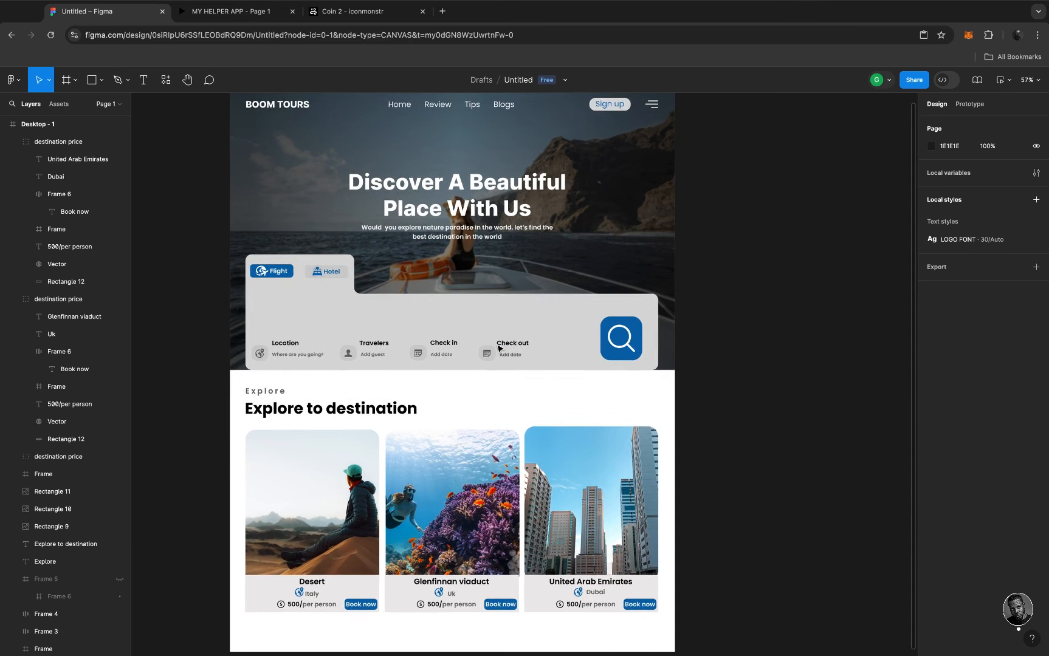
scroll(498, 349, down, 1)
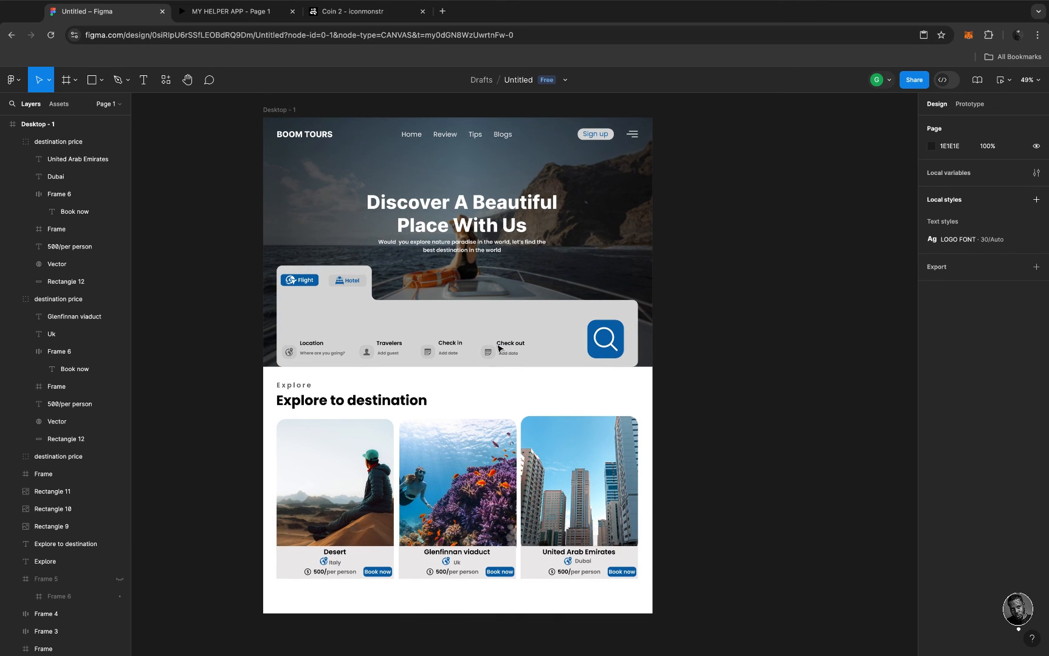
click(282, 111)
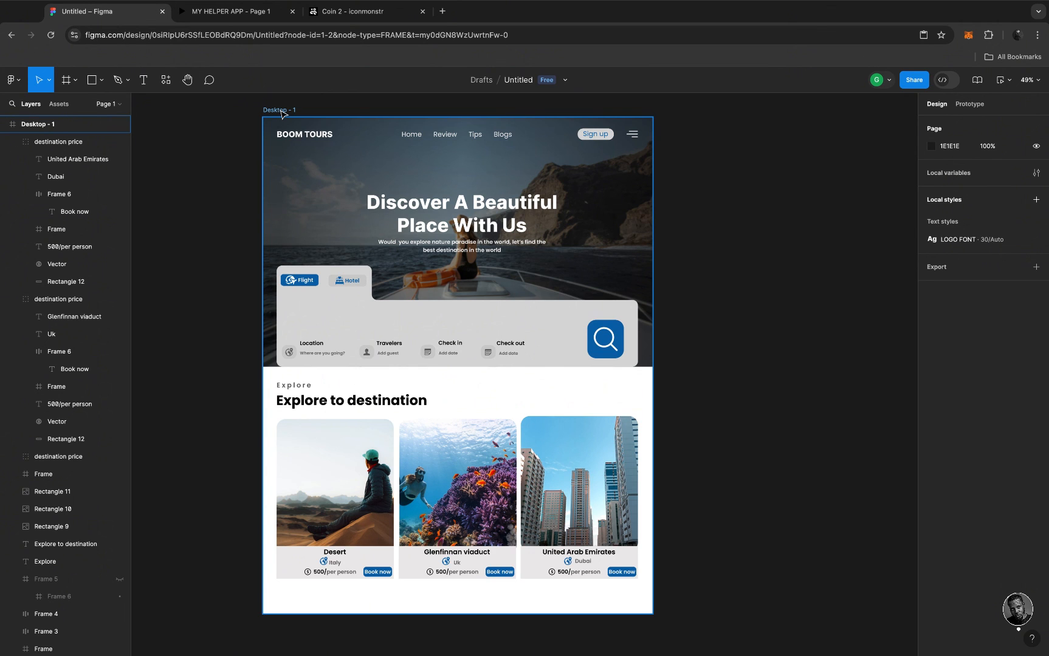
click(282, 112)
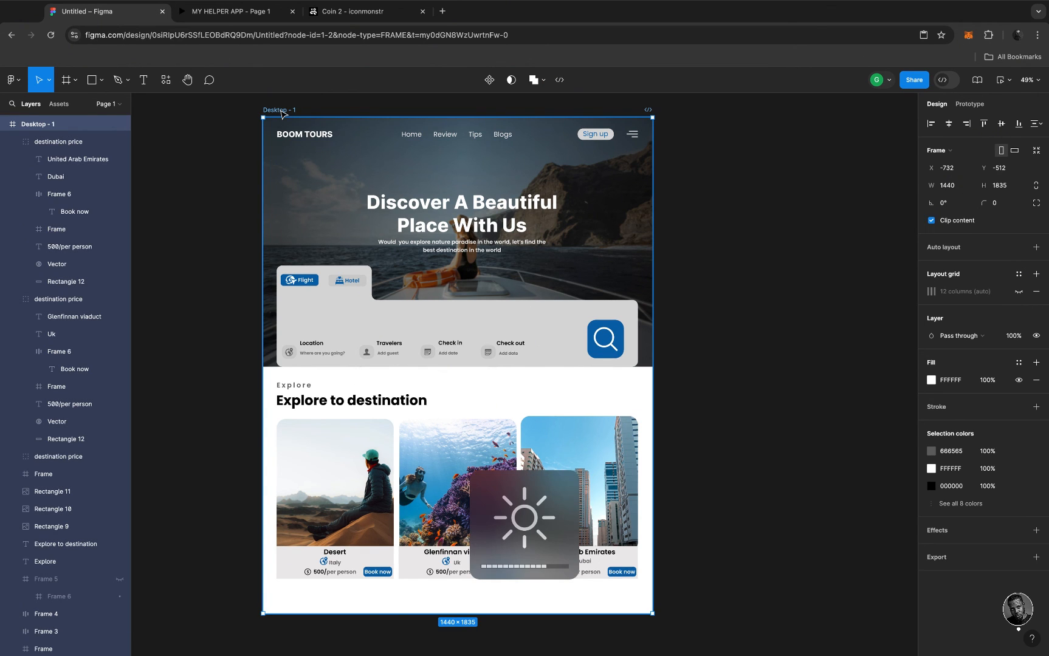
scroll(704, 222, down, 3)
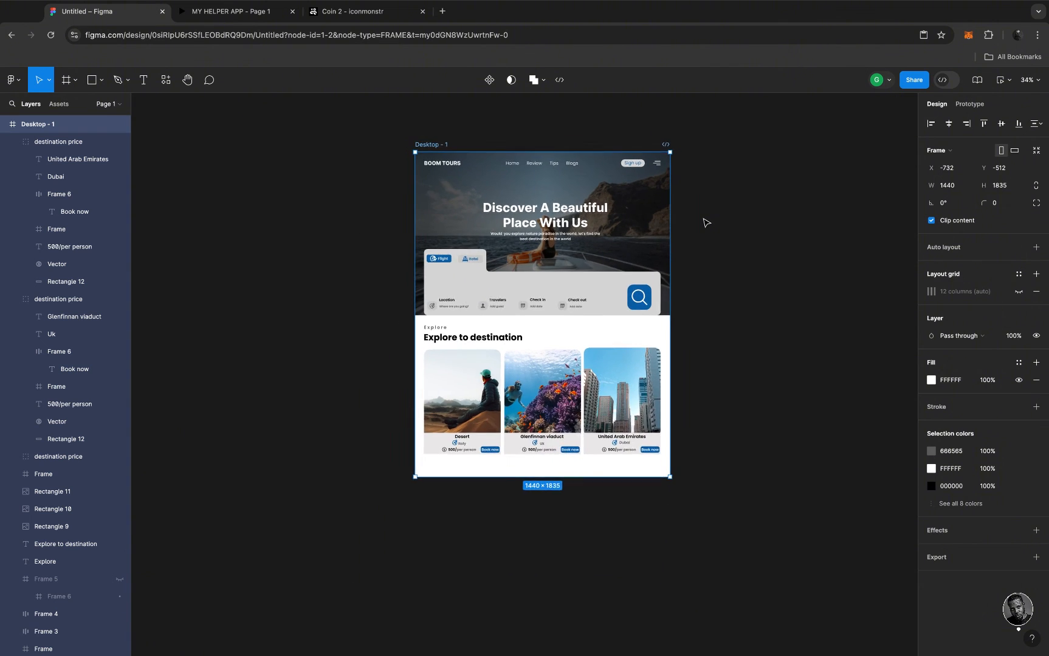
scroll(705, 222, up, 3)
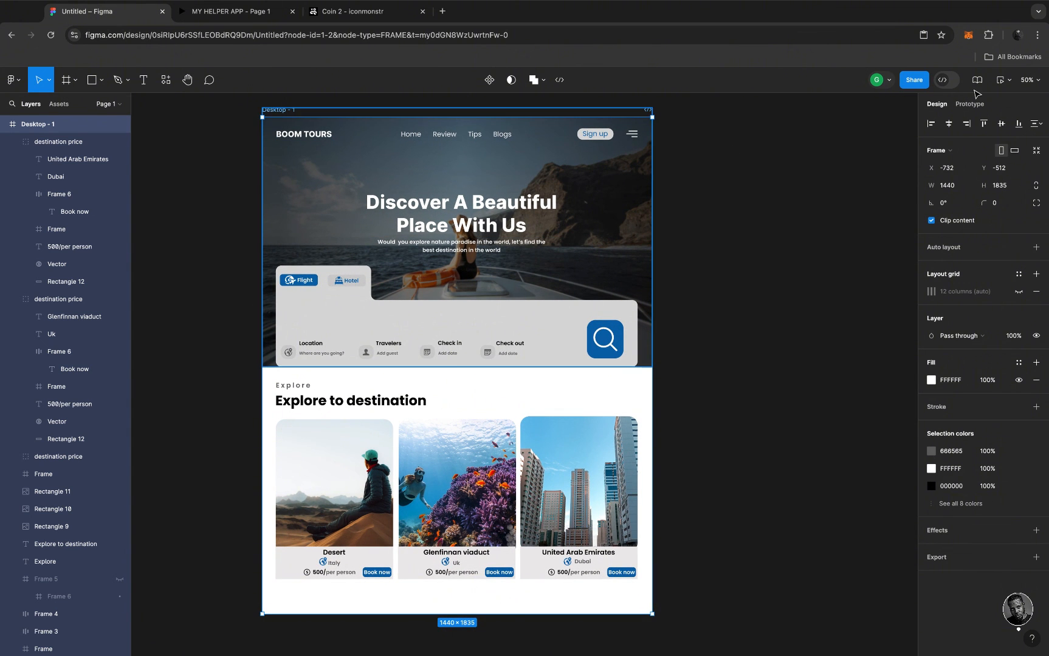
click(1007, 86)
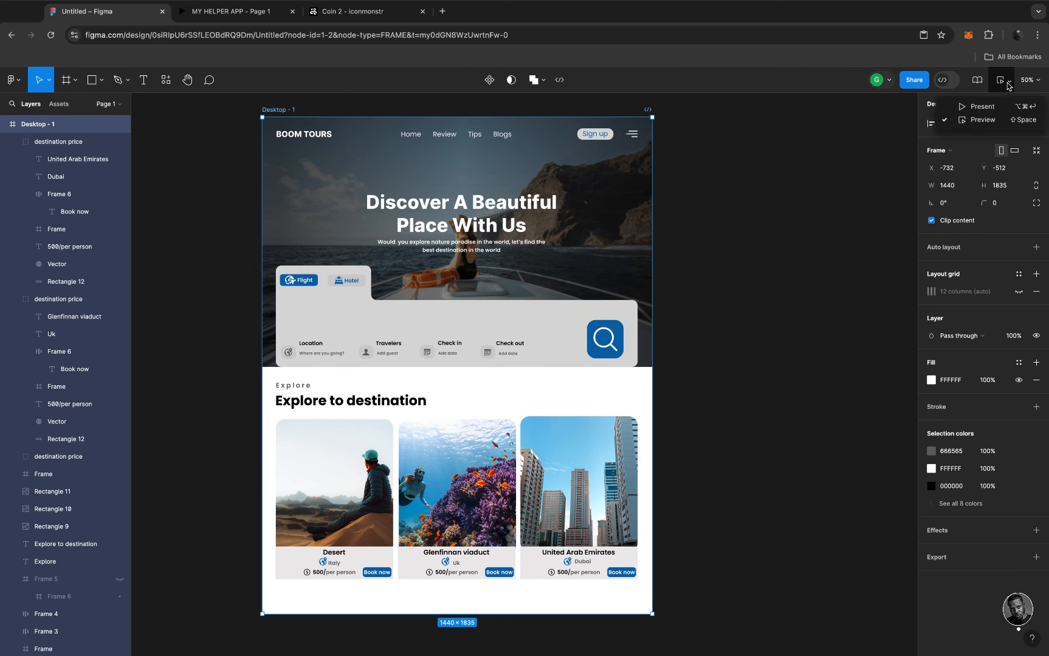
click(966, 105)
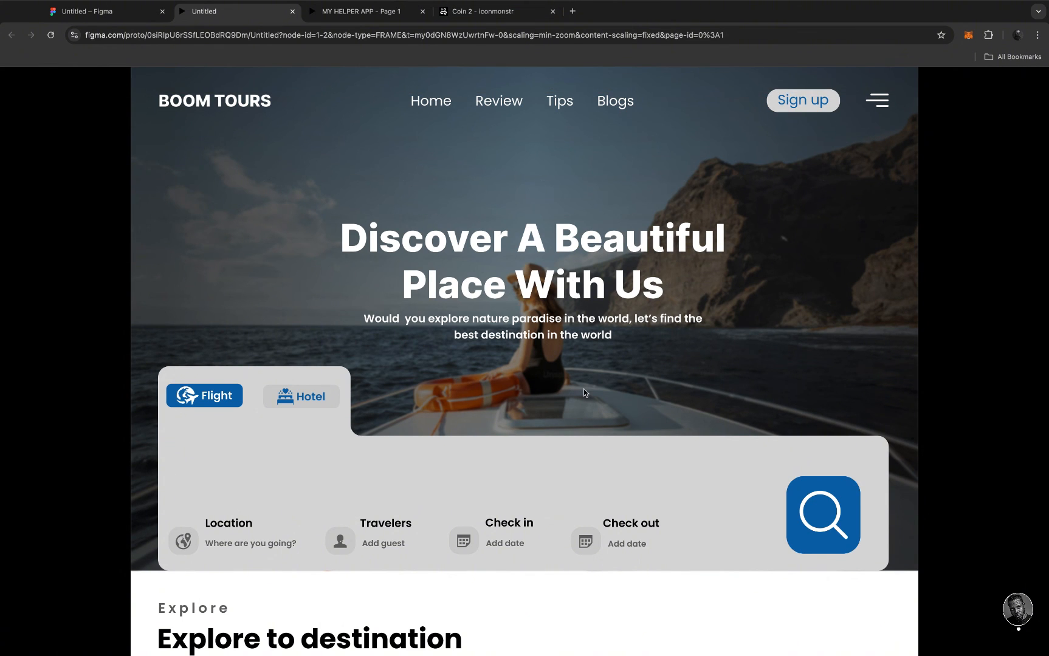
Examine the presented landing page from the hero header to the destination cards, then return to the design file
scroll(584, 393, down, 3)
scroll(585, 394, down, 5)
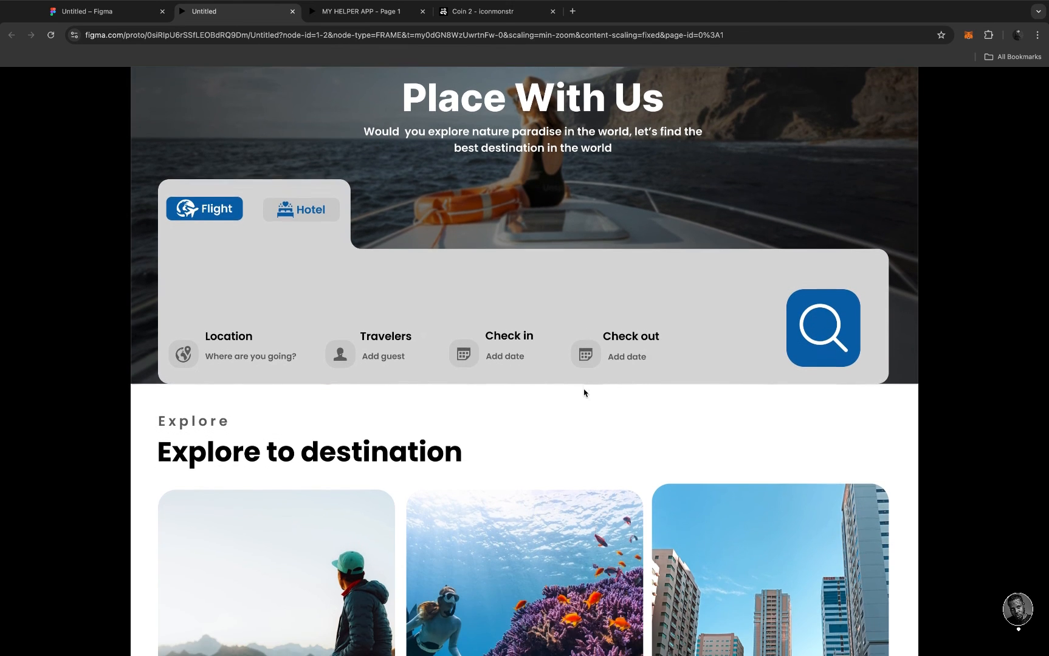
scroll(585, 393, down, 1)
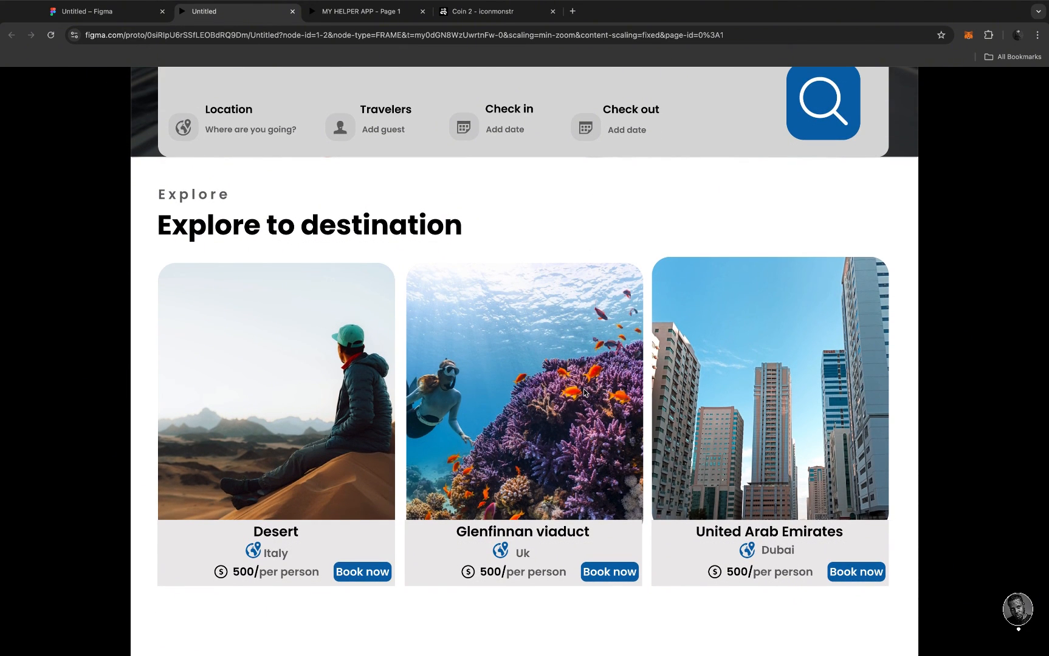
scroll(584, 392, up, 6)
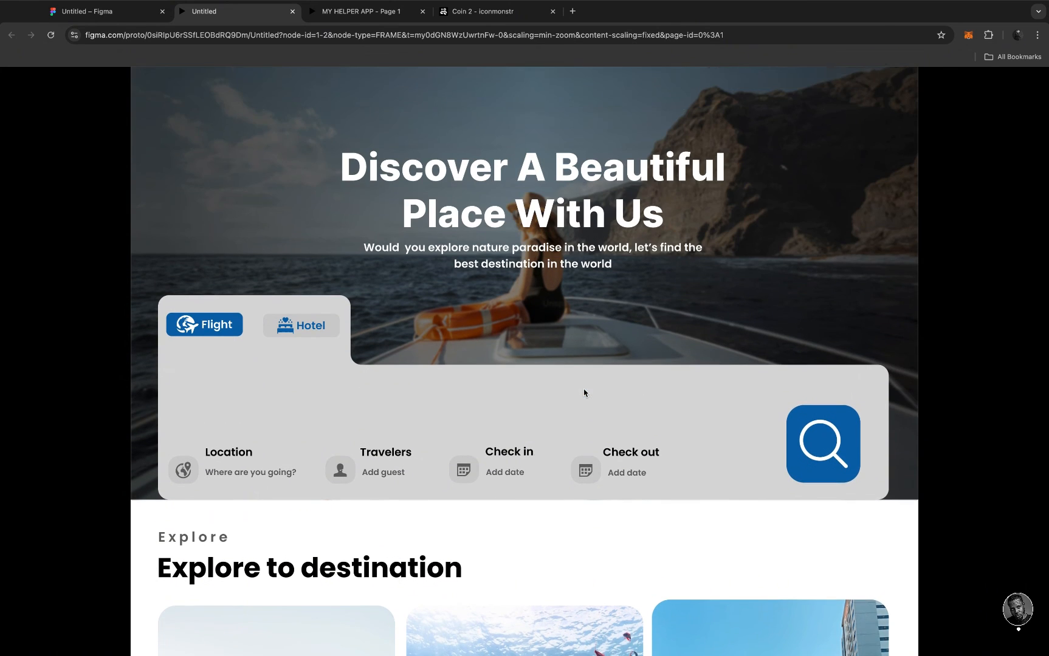
scroll(585, 393, up, 1)
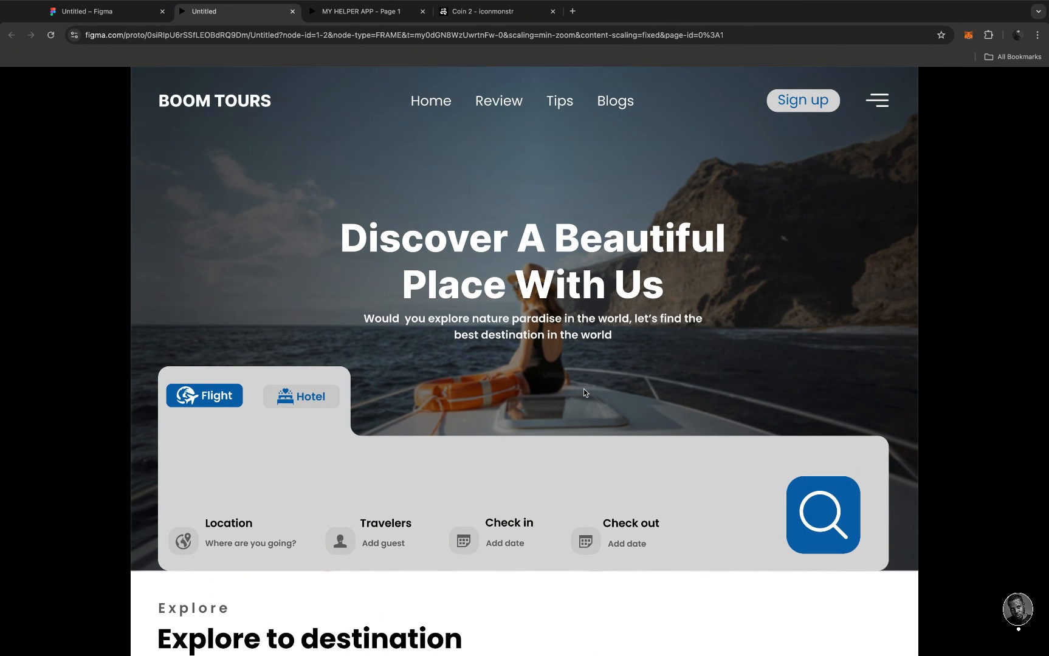
scroll(583, 392, down, 7)
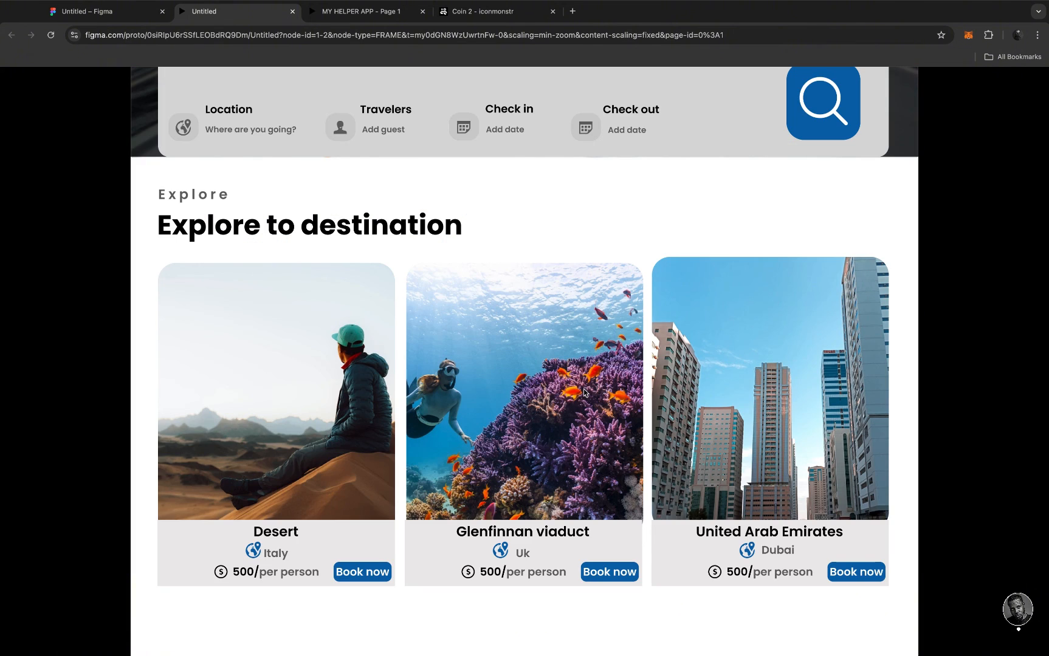
scroll(584, 392, up, 7)
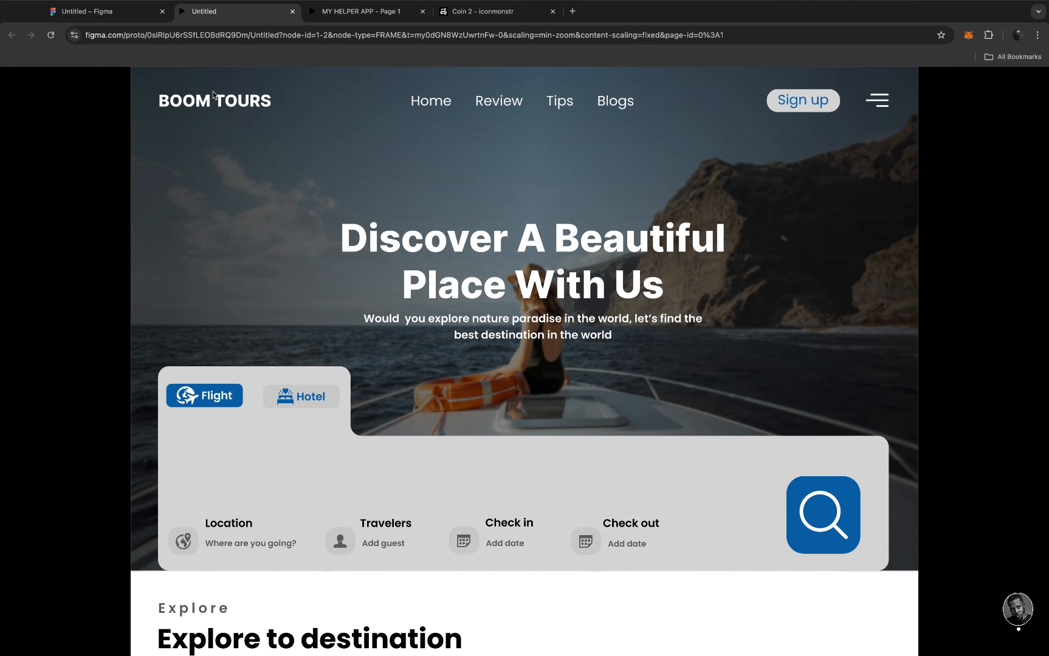
click(138, 18)
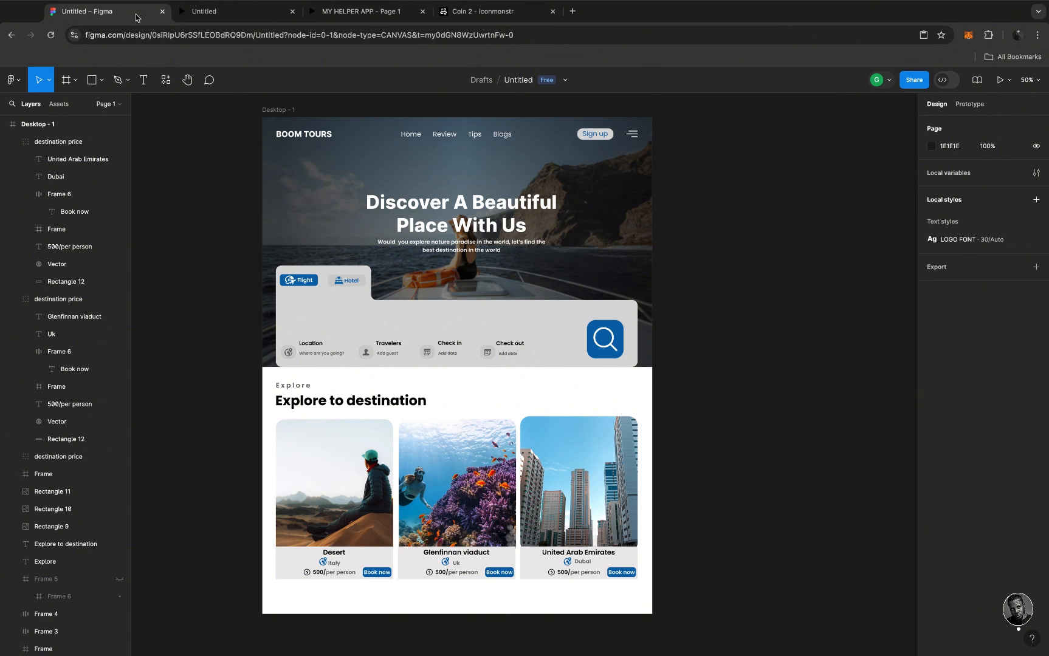